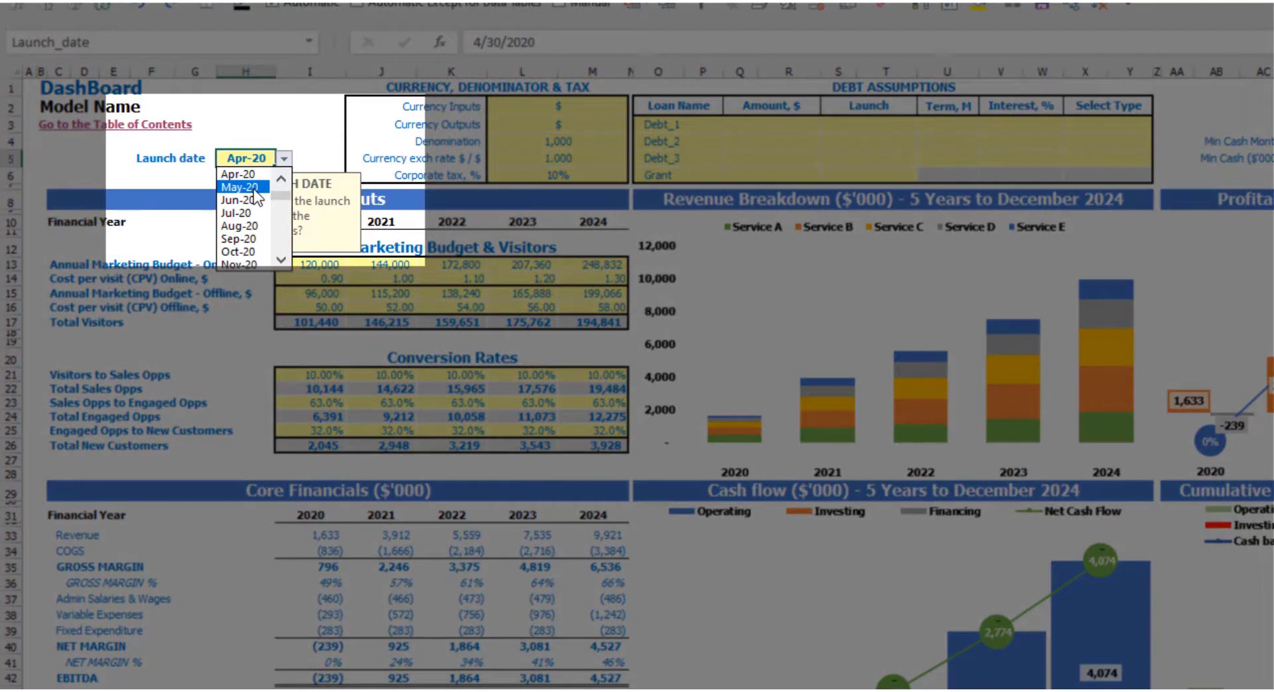
Set the business launch date to May-20 on the dashboard
left_click(254, 191)
left_click(272, 112)
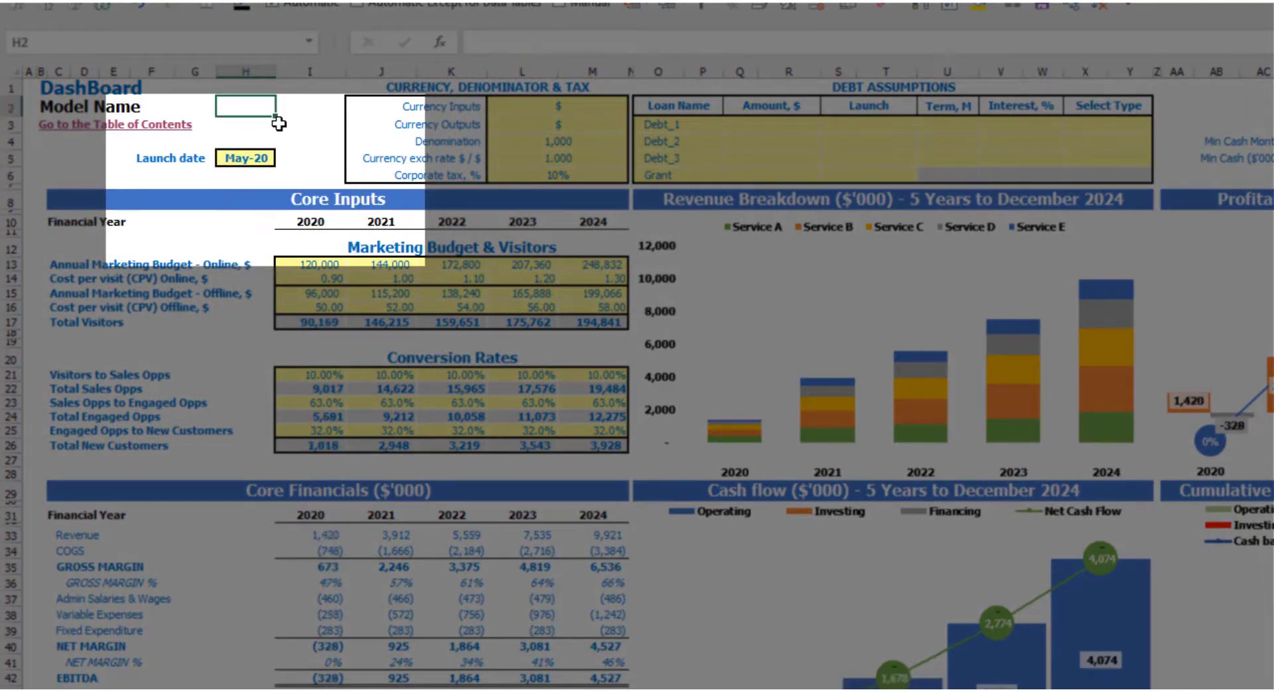
left_click(254, 160)
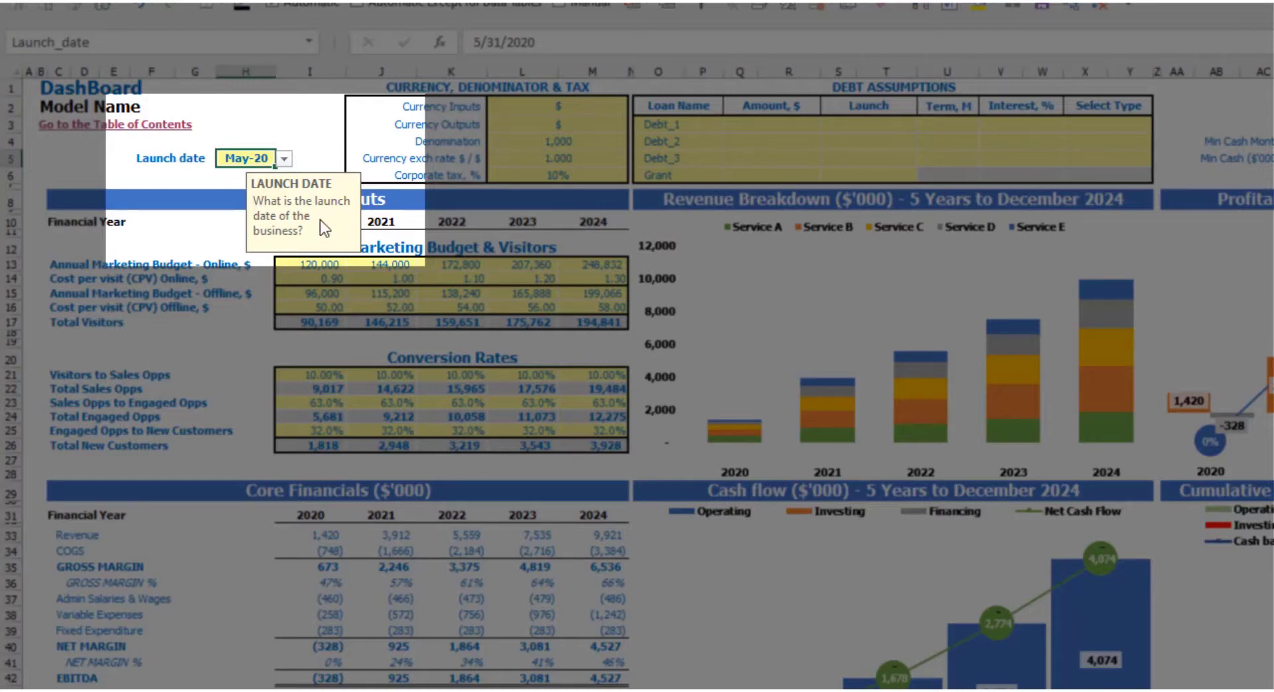
left_click(170, 178)
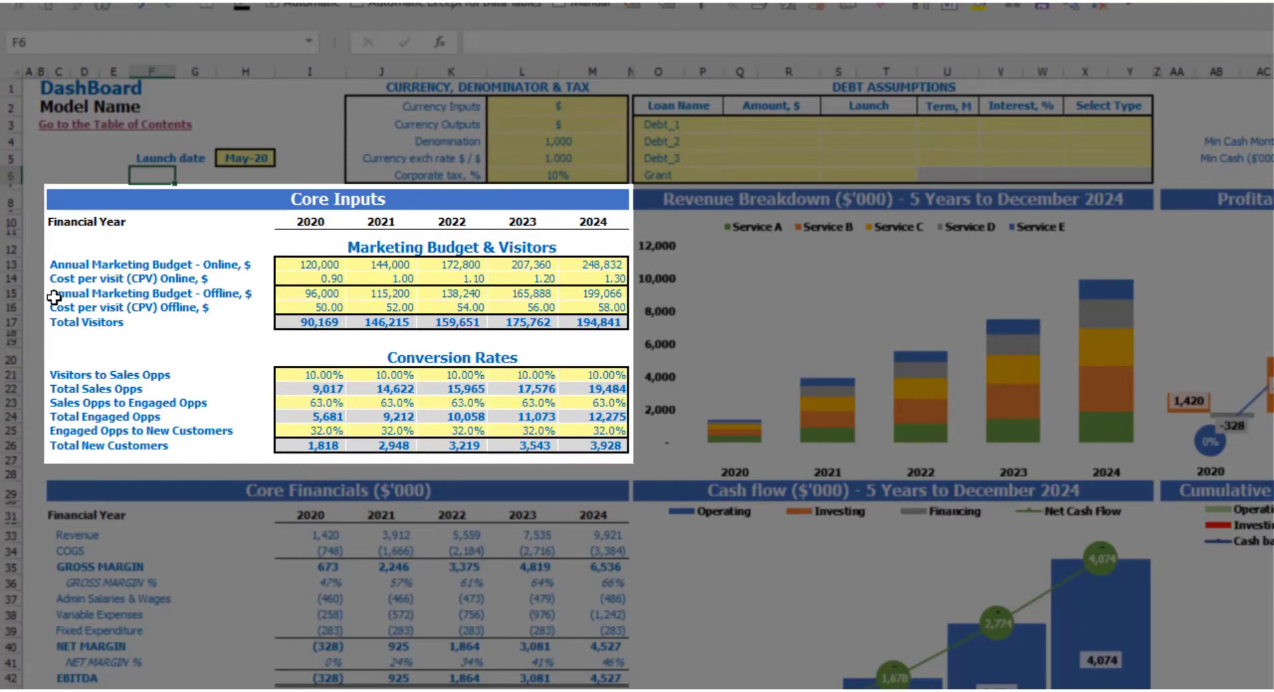
Clear the offline marketing budget and offline cost per visit for 2020–2024, and undo the clearing
left_click_drag(313, 306, 595, 293)
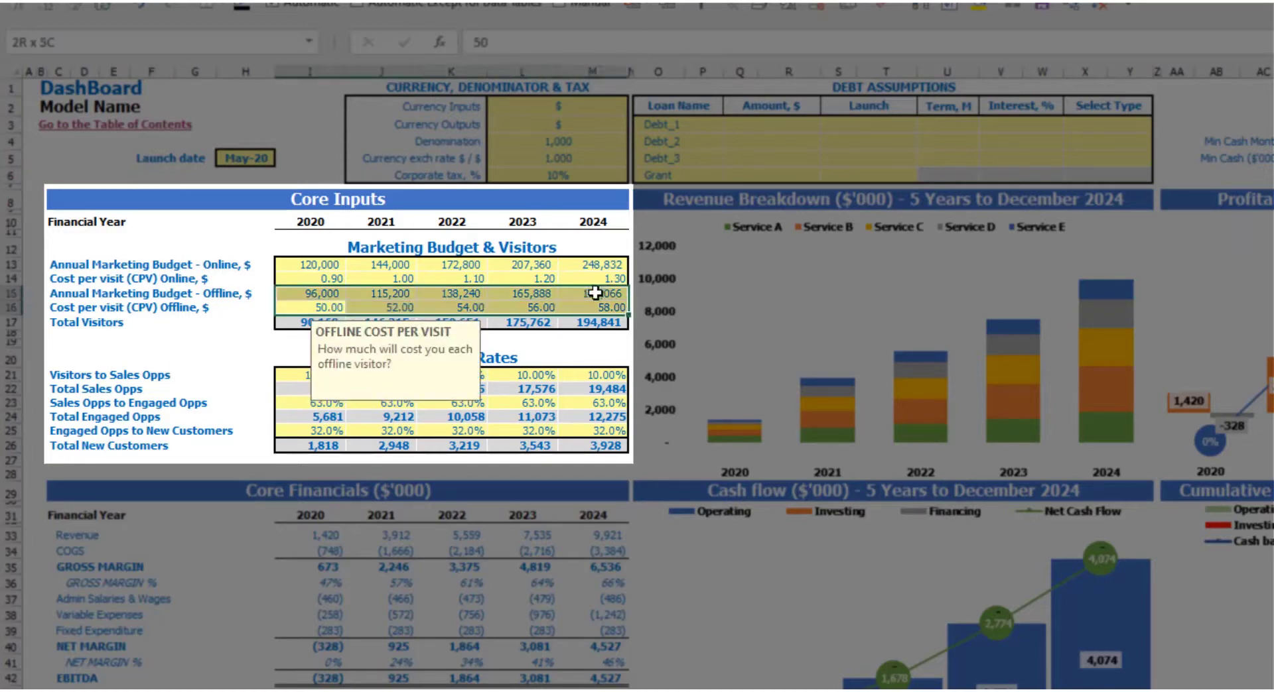
key("Delete")
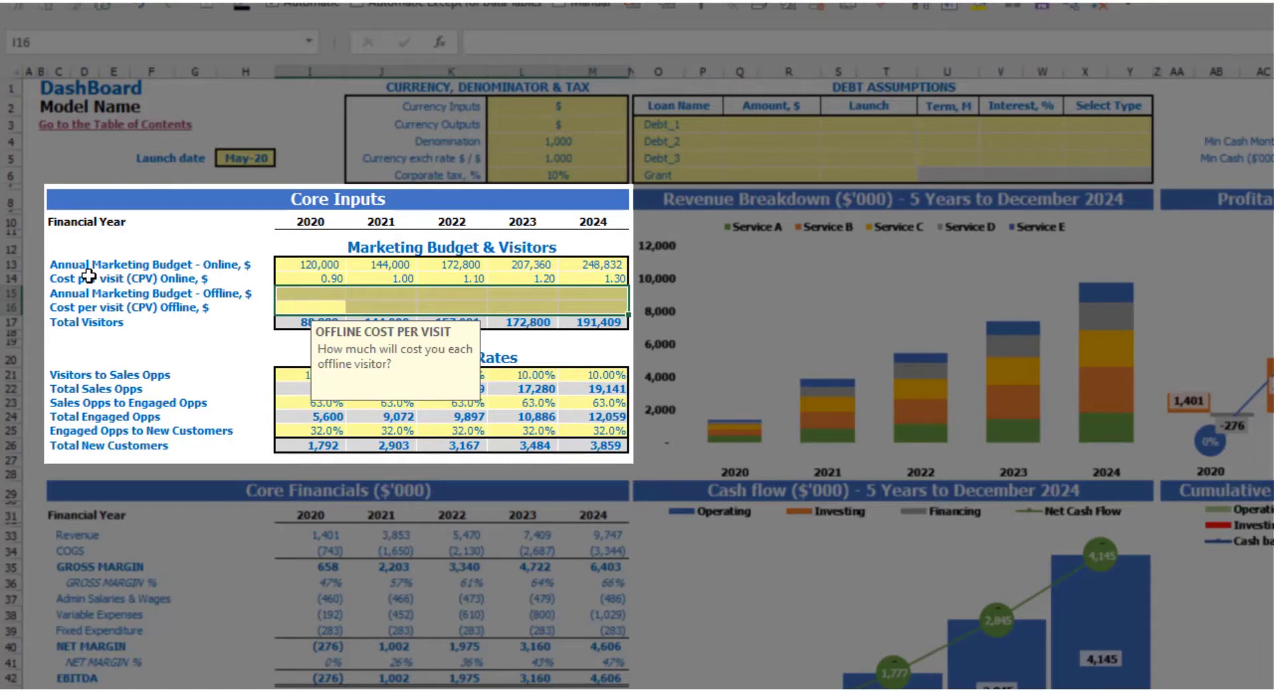
key("ctrl+z")
left_click(229, 374)
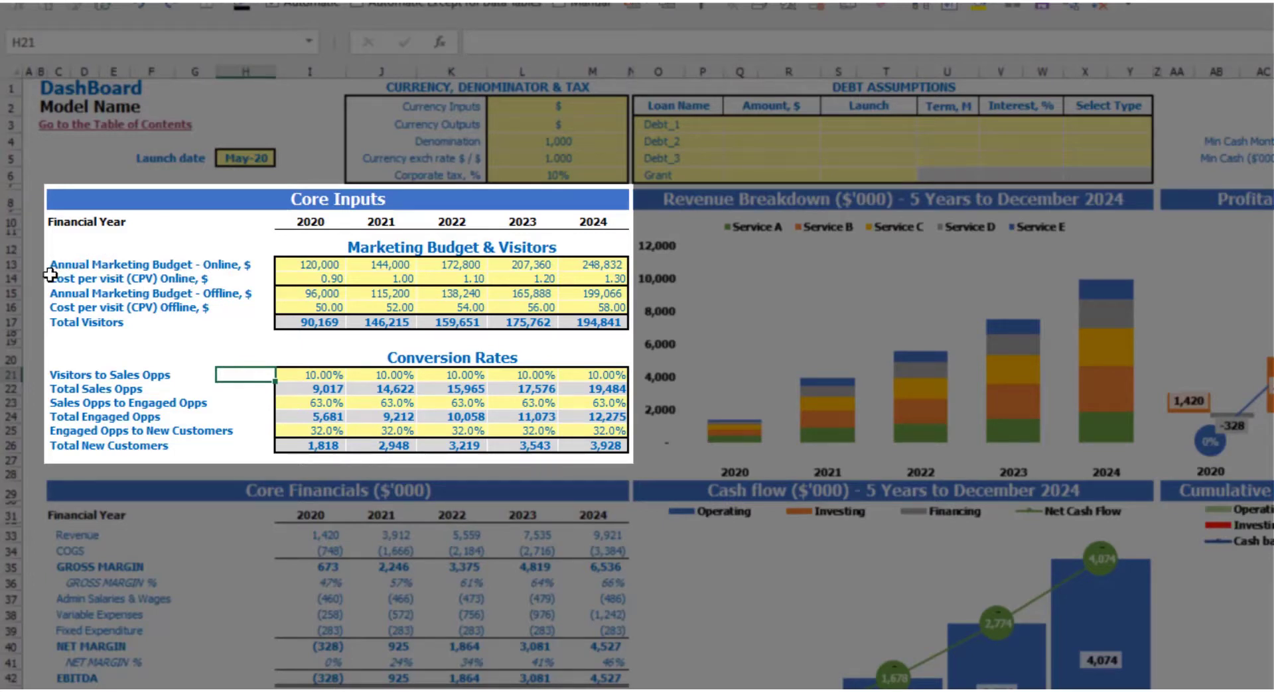
Set the 2020 annual online marketing budget to 100,000
left_click(309, 268)
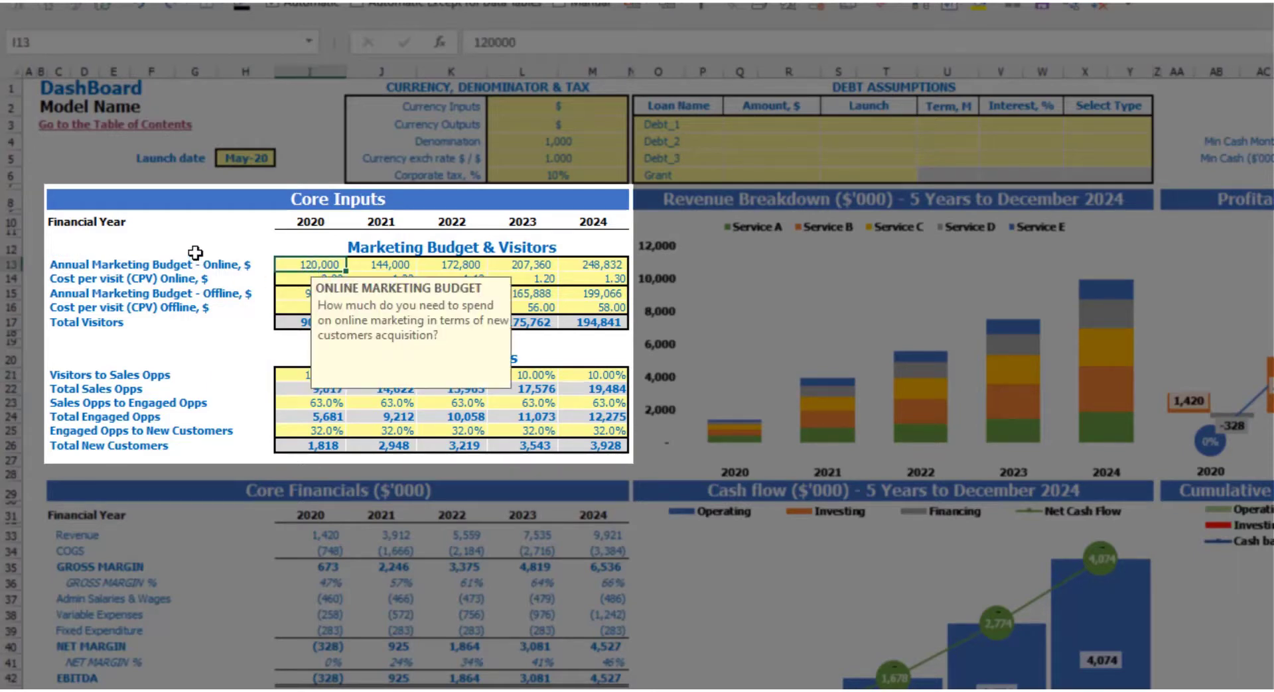
type("1")
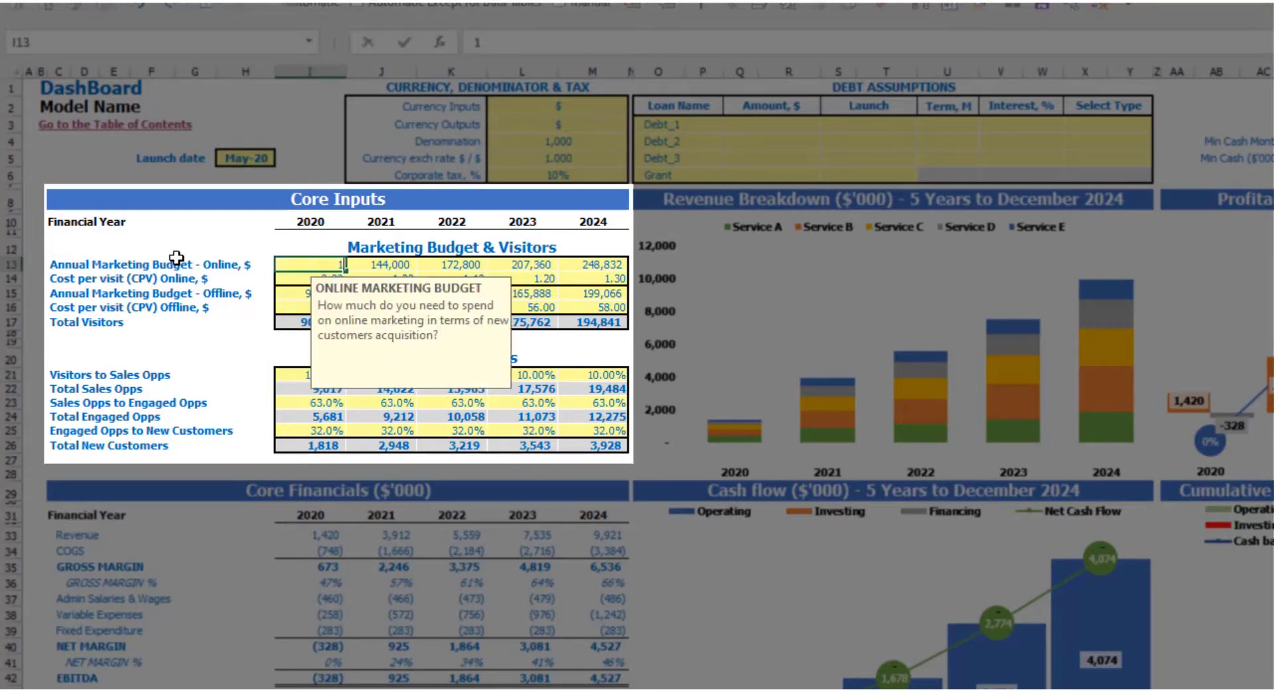
type("00,000")
key("Tab")
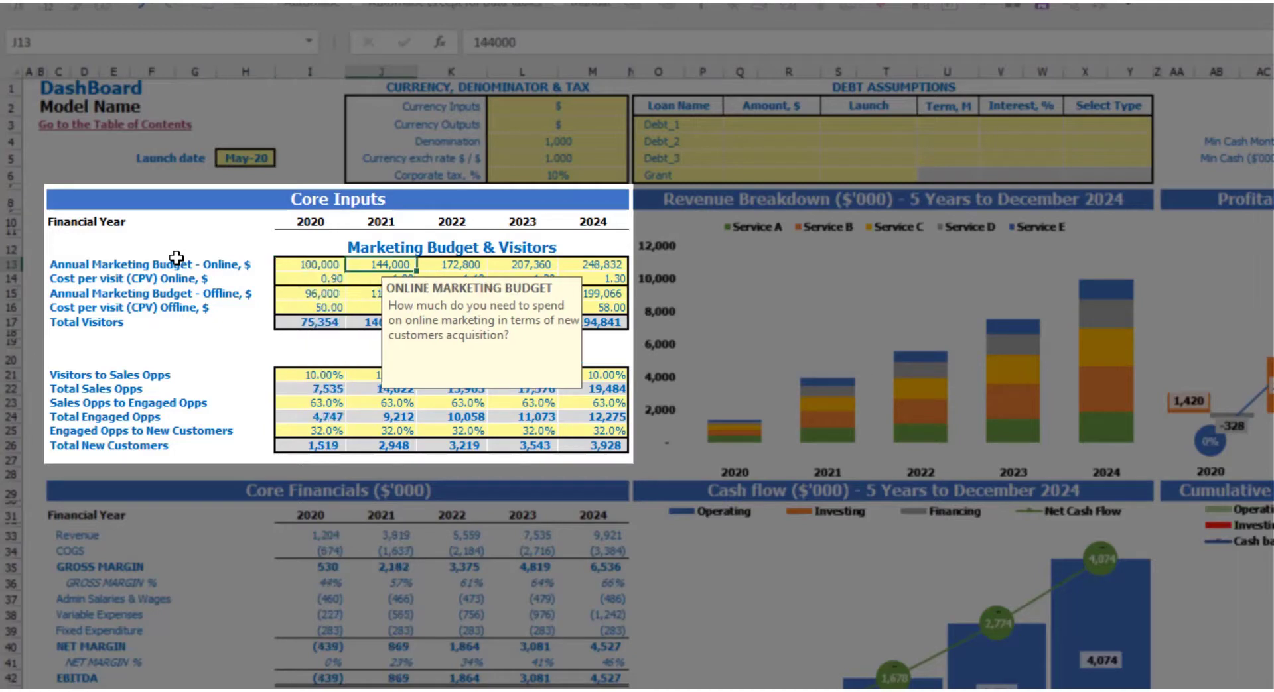
Calculate the 2021 online marketing budget as the 2020 budget plus 20000 with the formula =I13+20000
type("=")
key("Left")
type("+2")
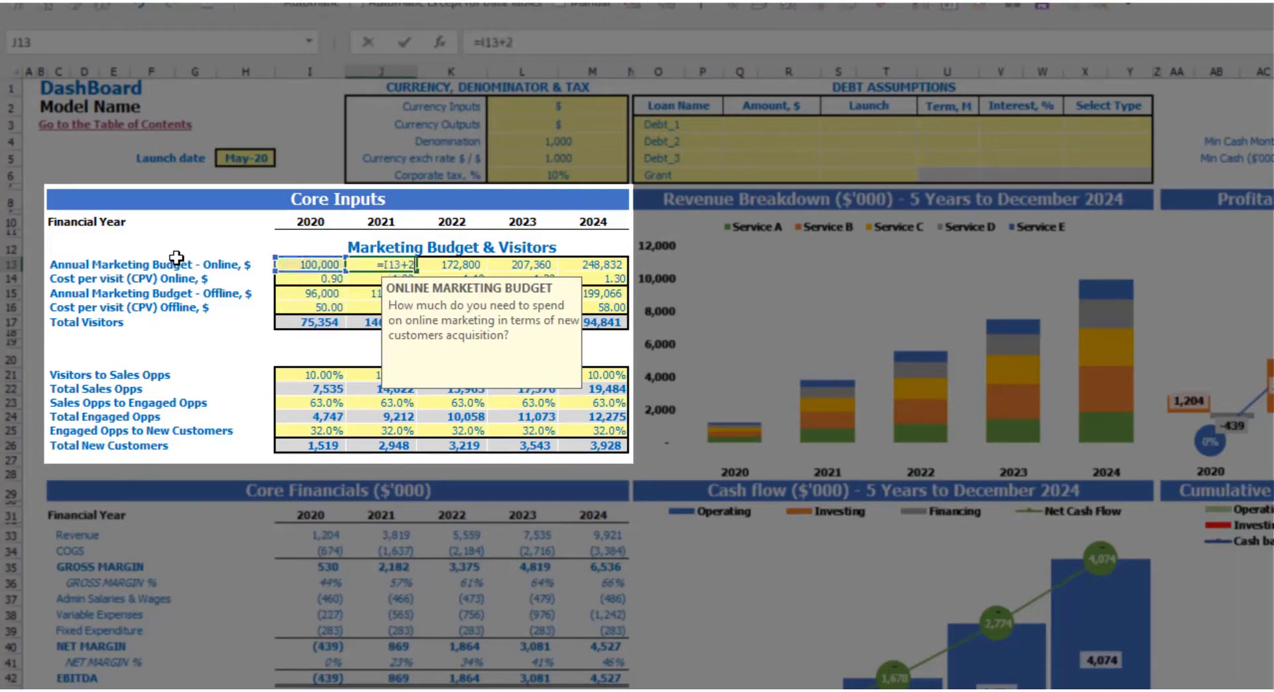
type("0000")
key("Return")
Copy the 2021 online marketing budget formula to 2022, 2023 and 2024
key("Up")
key("ctrl+c")
key("Right")
key("shift+Right")
key("shift+Right")
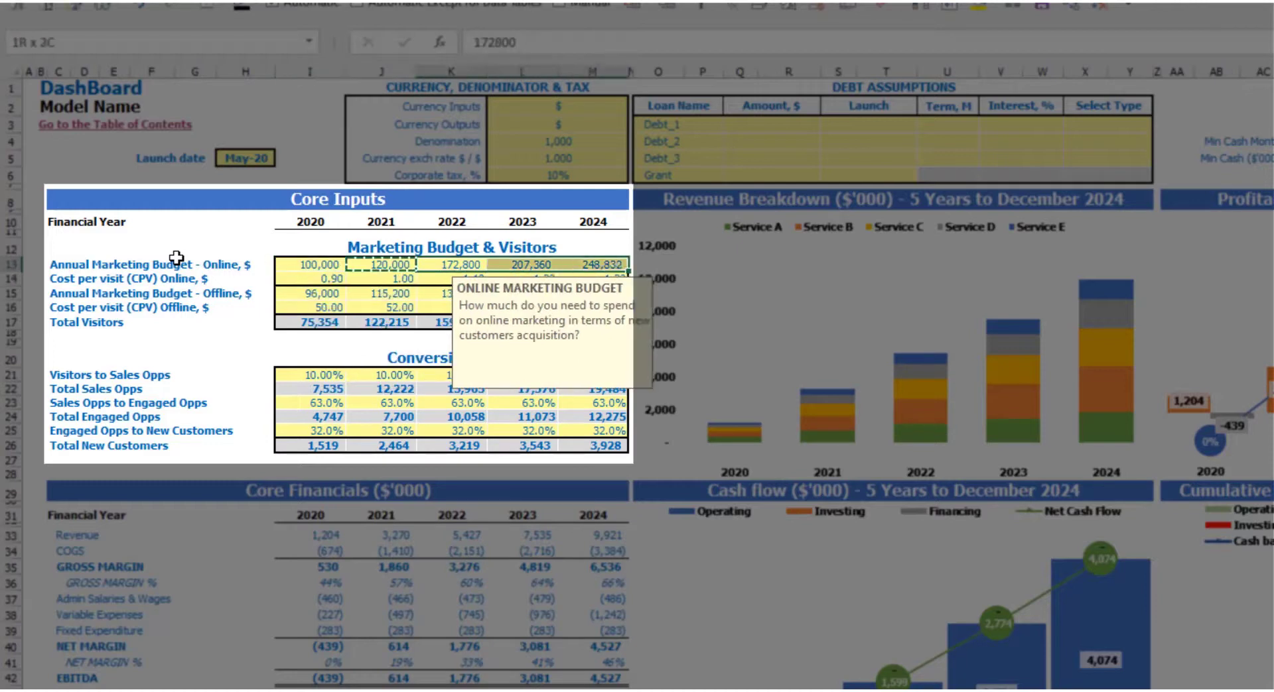
key("ctrl+v")
left_click(174, 246)
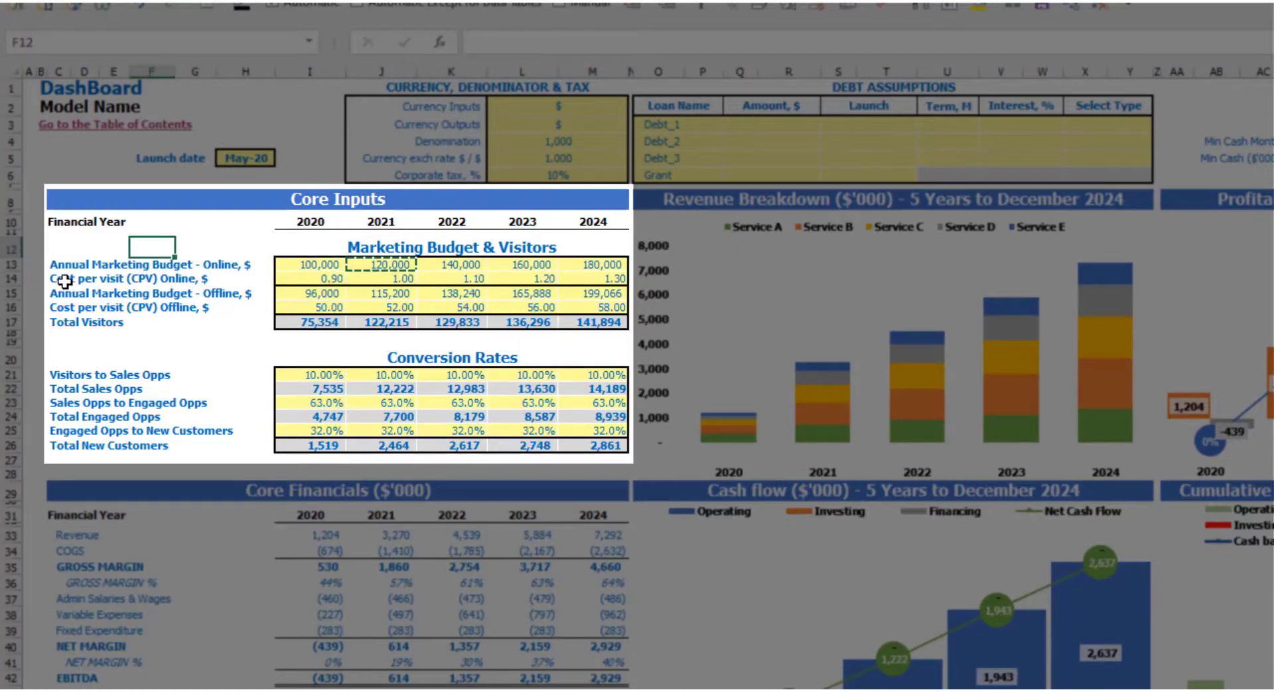
Set the online cost per visit for 2020–2024 to 1, 1.2, 1.4, 1.6 and 1.8
left_click(294, 279)
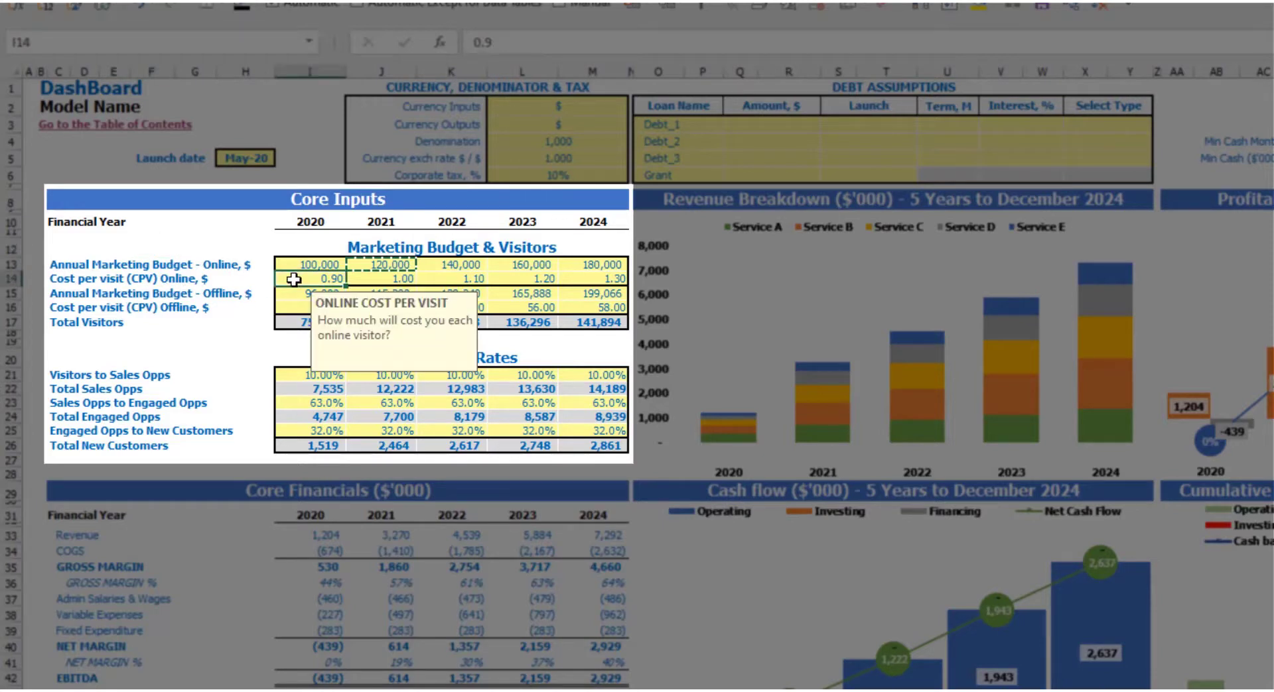
type("1")
key("Tab")
type("1.2")
key("Tab")
type("1.")
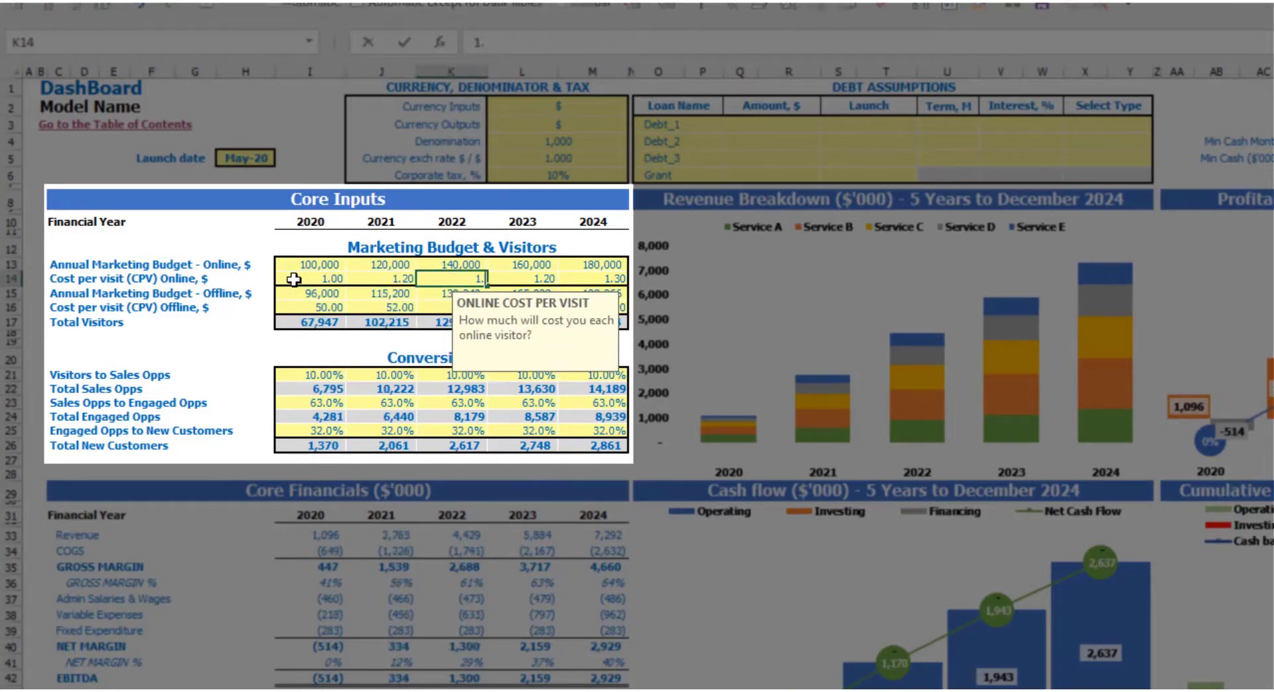
type("4")
key("Tab")
type("1.6")
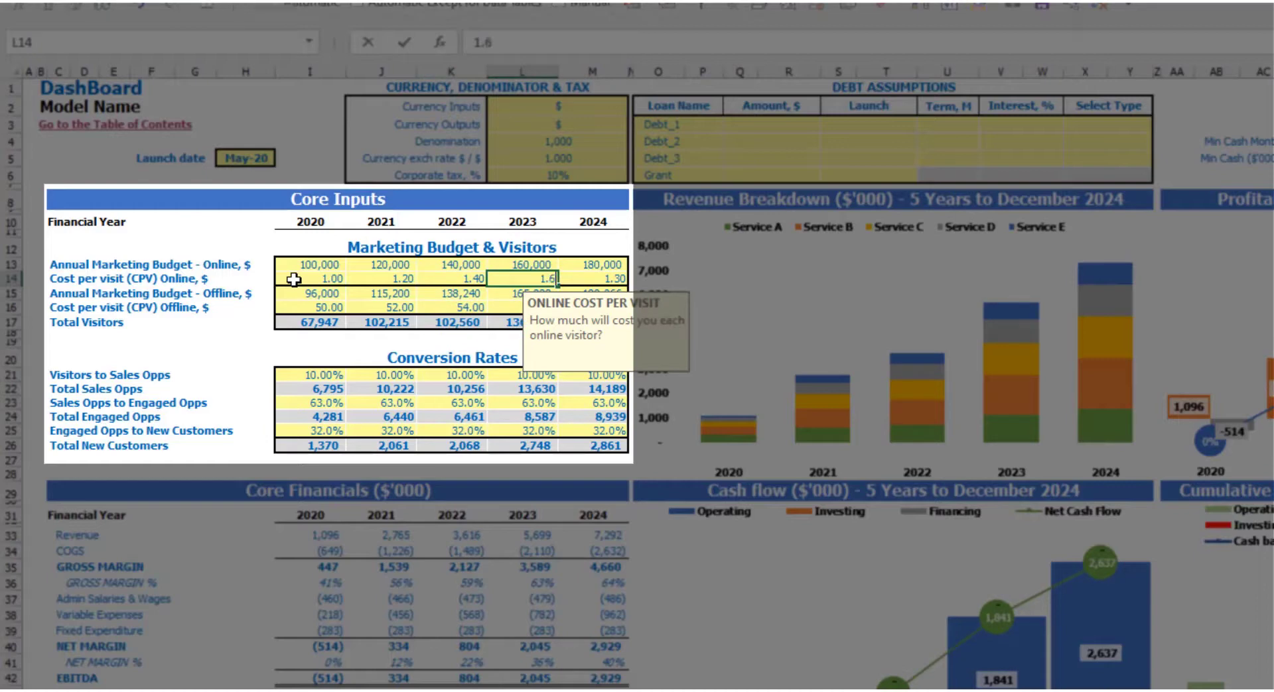
key("Tab")
type("1.8")
key("Return")
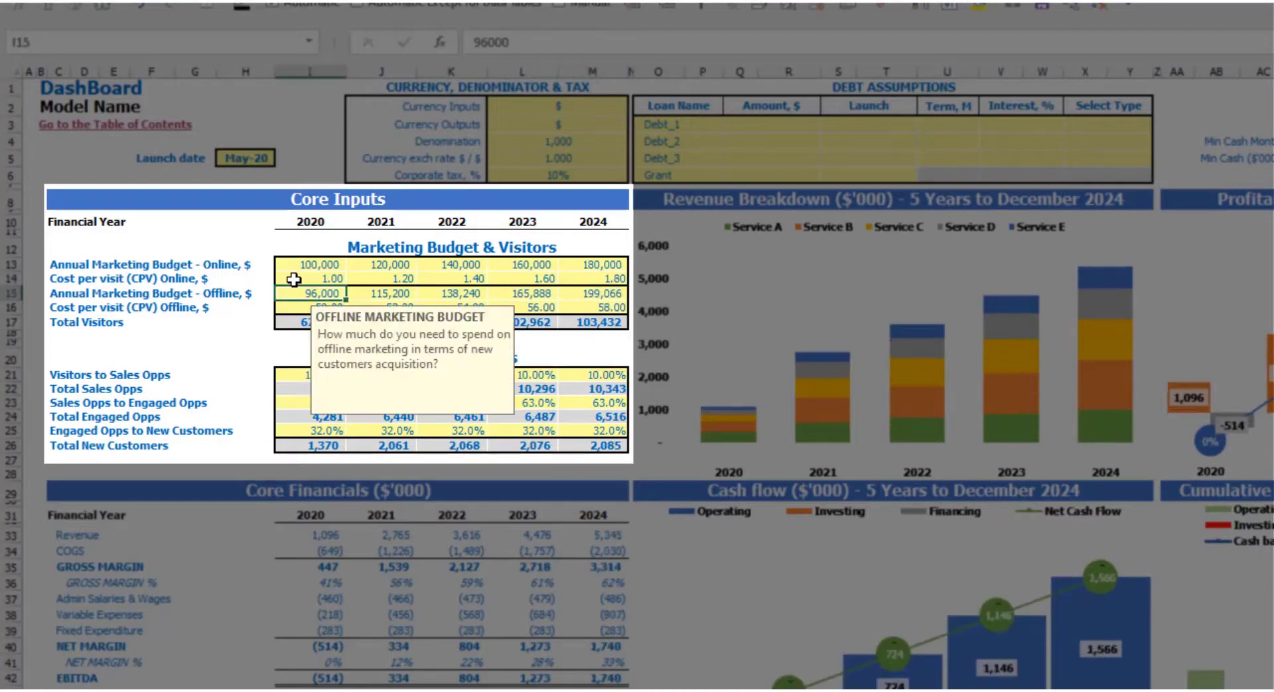
left_click(239, 247)
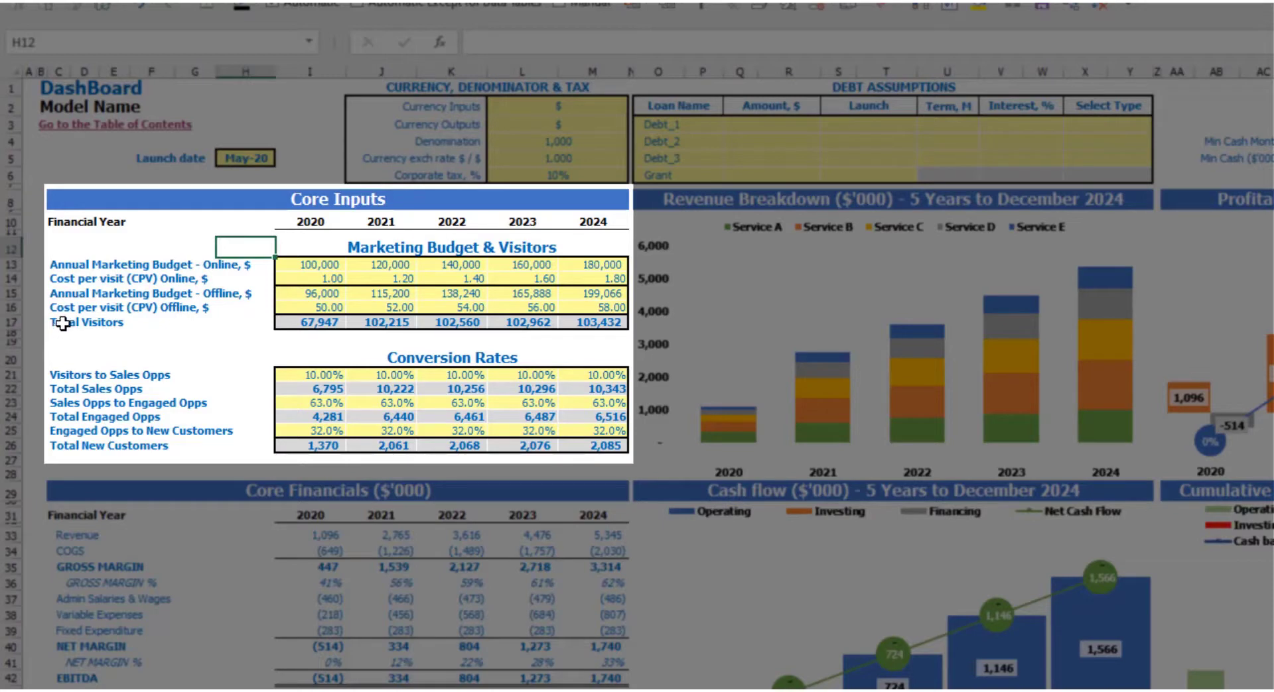
Review the Total Visitors row for all years and the row labels of the Conversion Rates section
left_click_drag(316, 322, 597, 323)
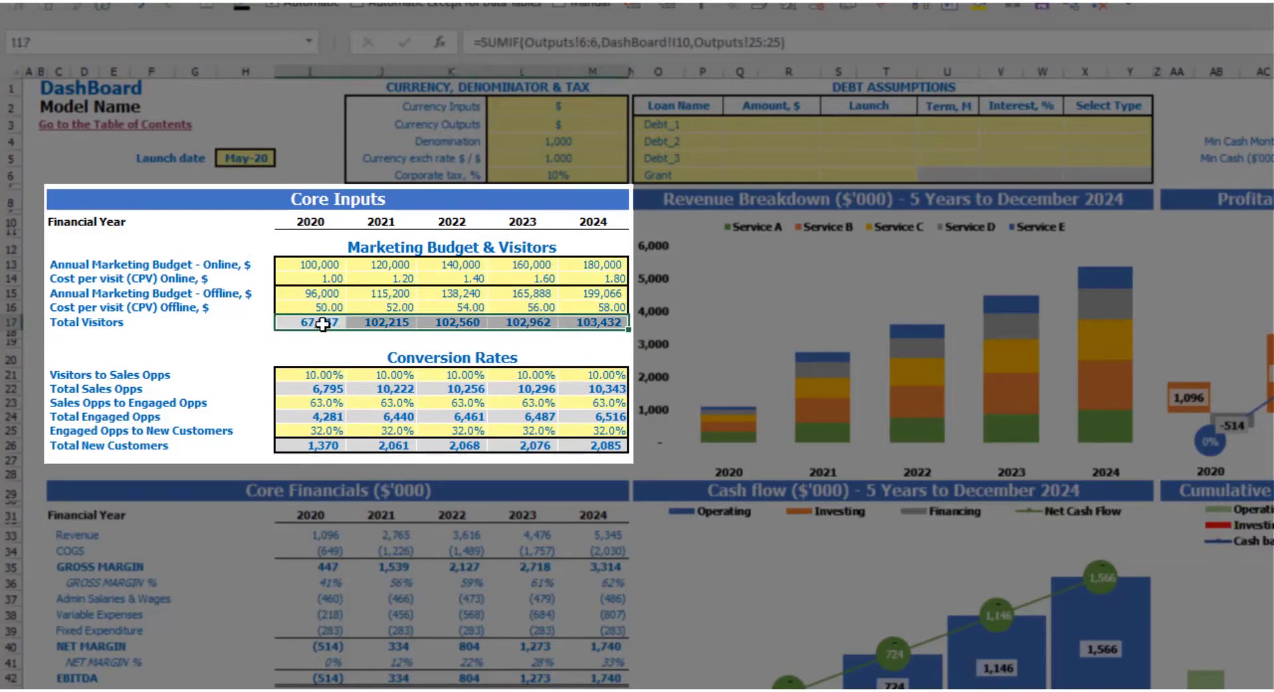
left_click(248, 335)
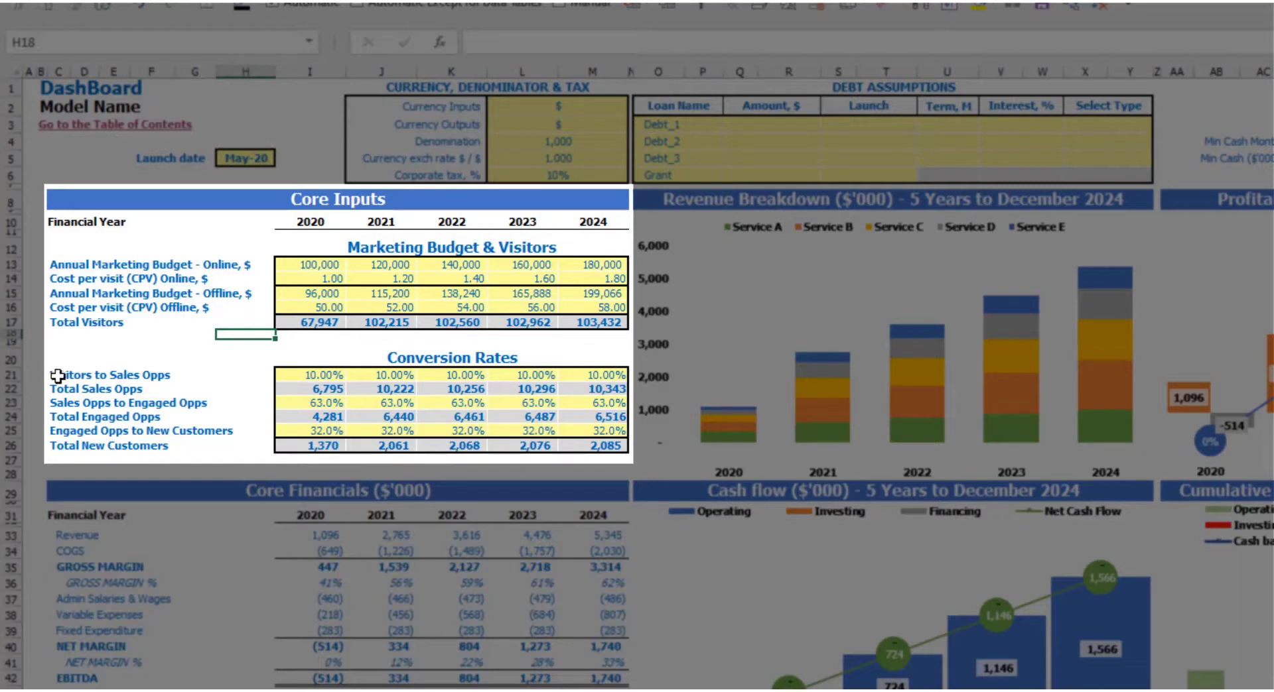
left_click(53, 375)
left_click(57, 401)
left_click(63, 416)
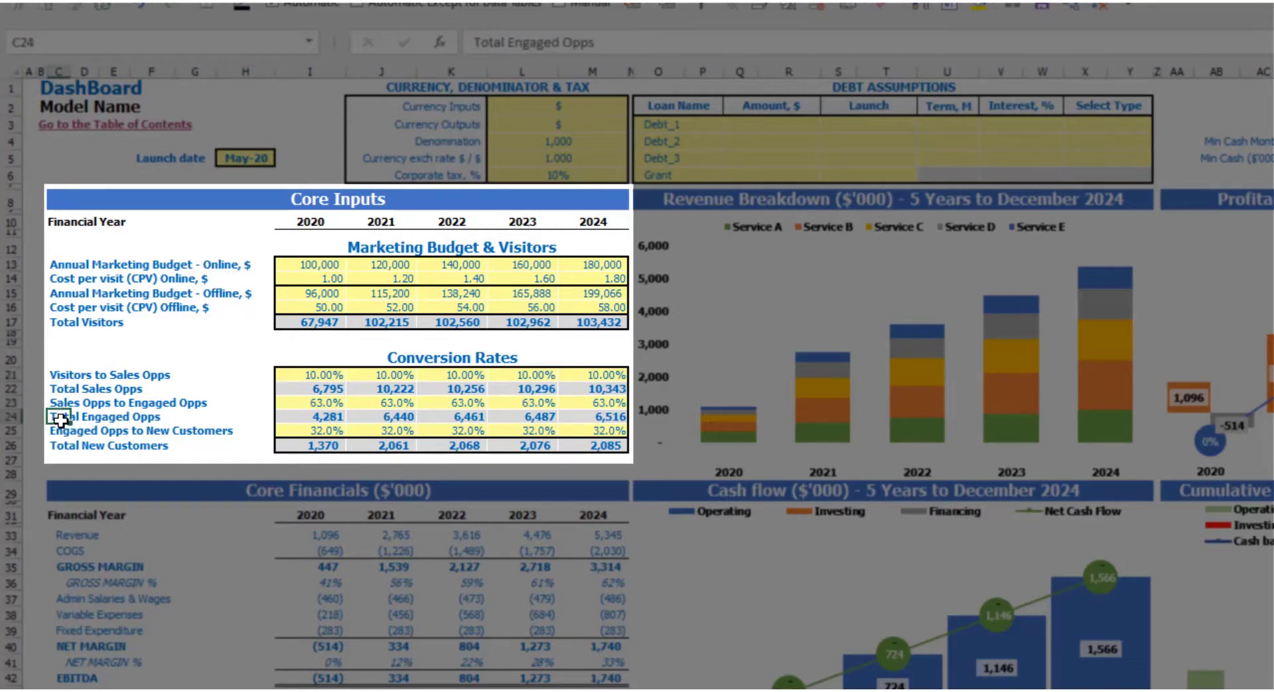
left_click(58, 375)
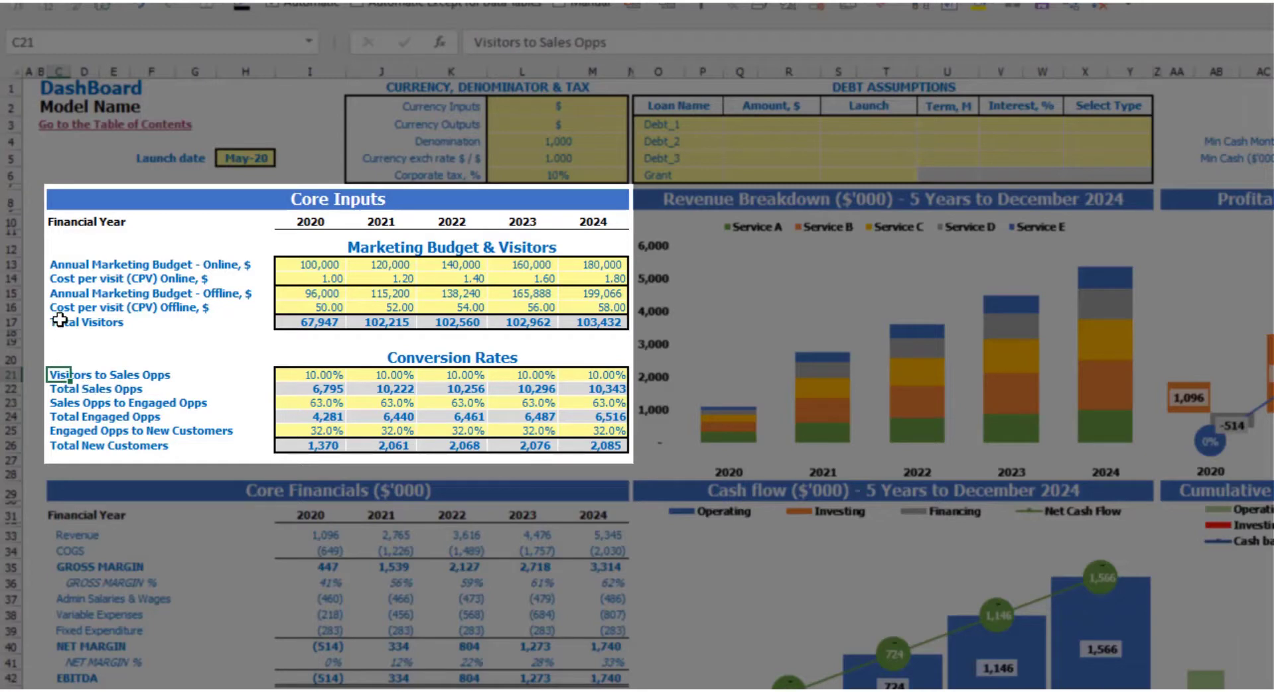
Set the Visitors to Sales Opps conversion rates for 2020–2024 to 50%, 52%, 54%, 56% and 58%
left_click(304, 374)
type("5")
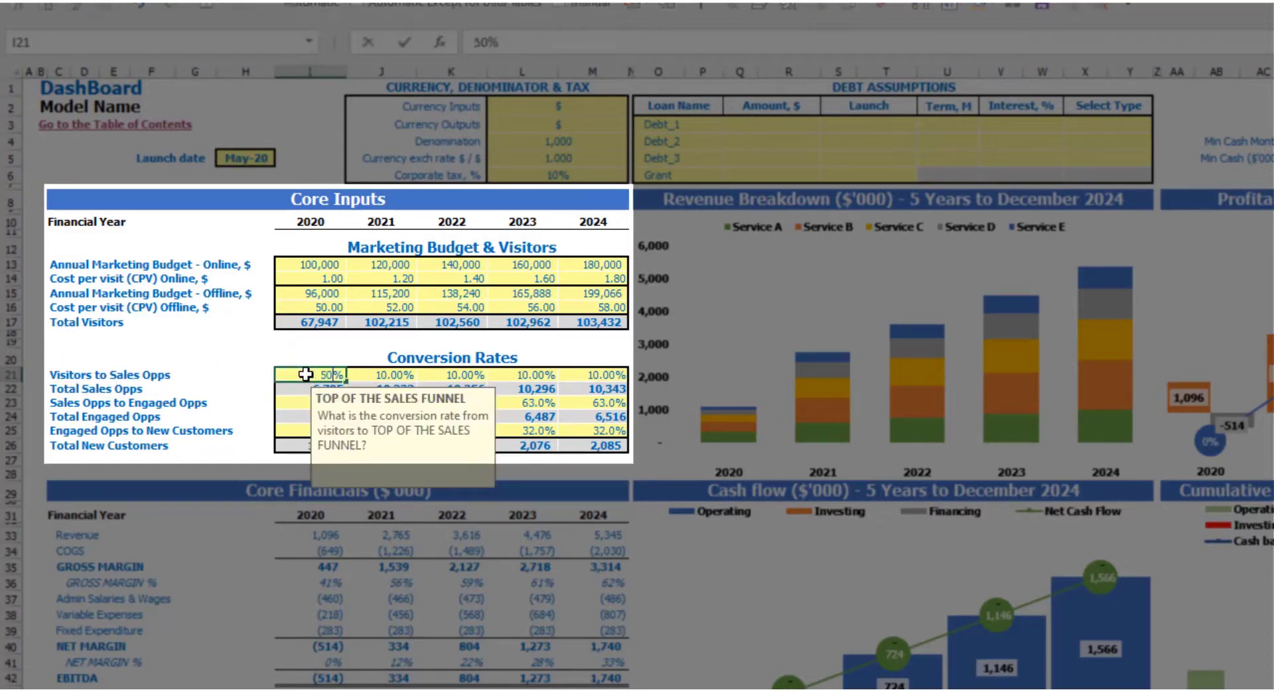
key("Tab")
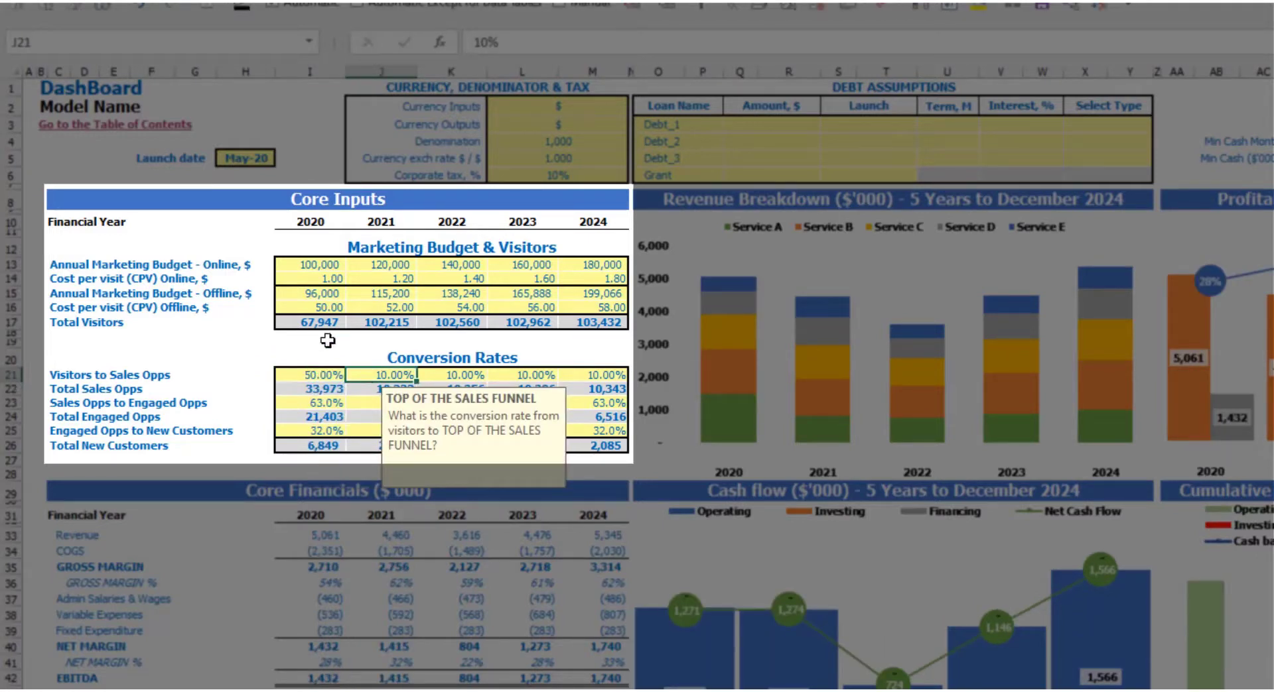
type("52")
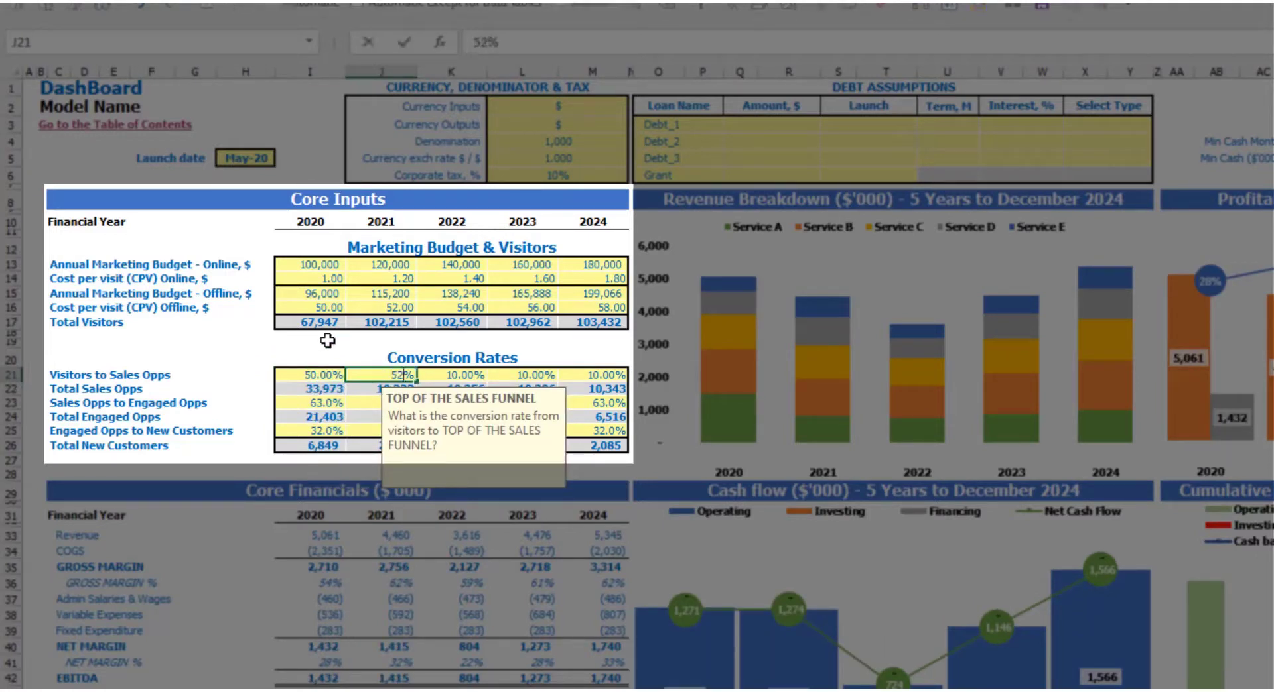
key("Tab")
type("54")
key("Tab")
type("56")
key("Tab")
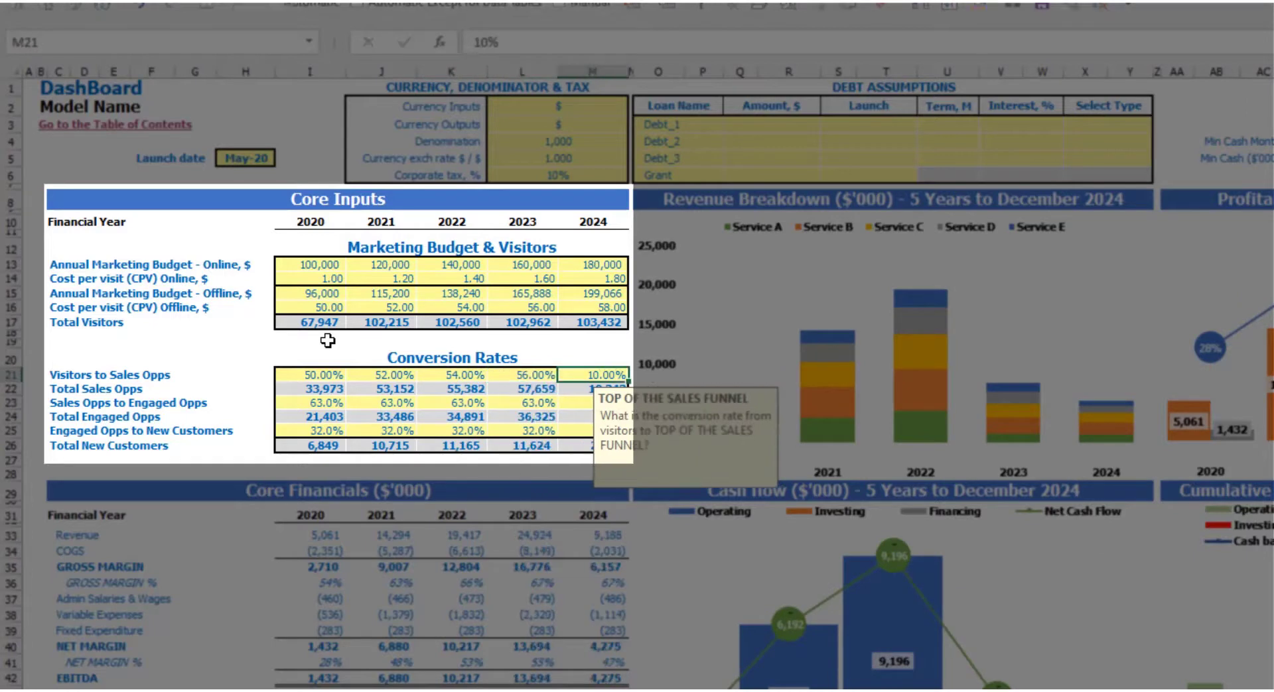
type("58")
key("Return")
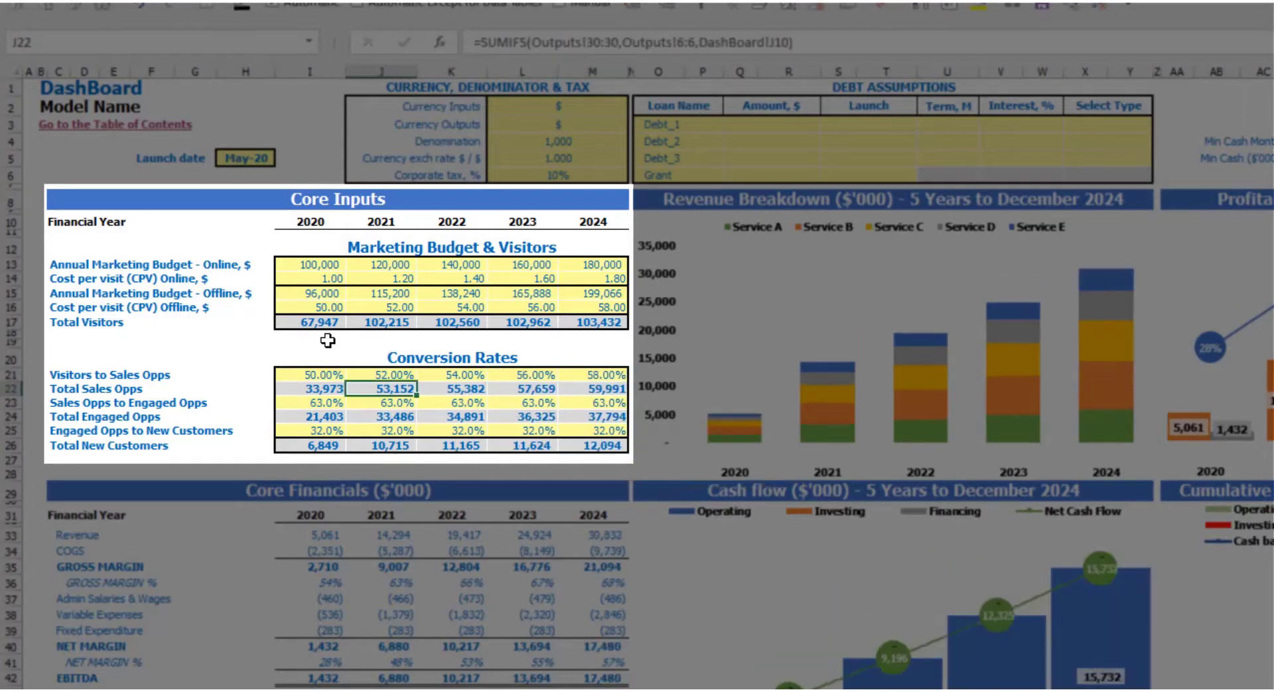
left_click(319, 323)
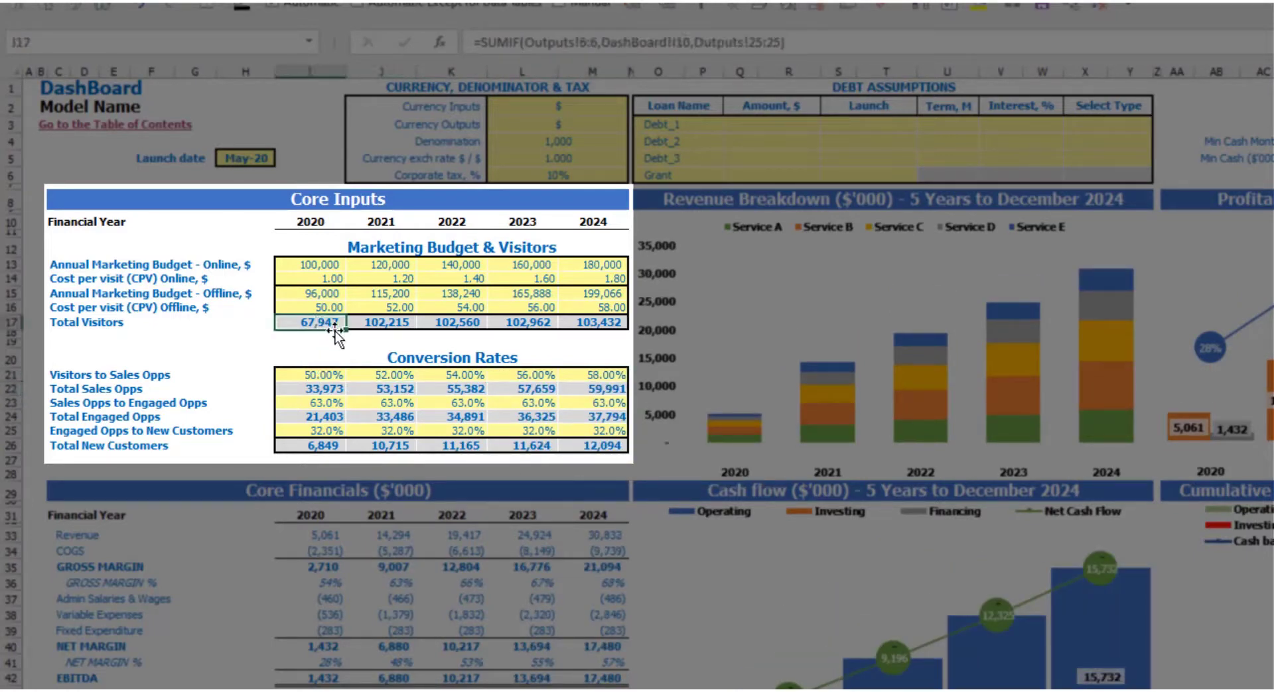
left_click(317, 392)
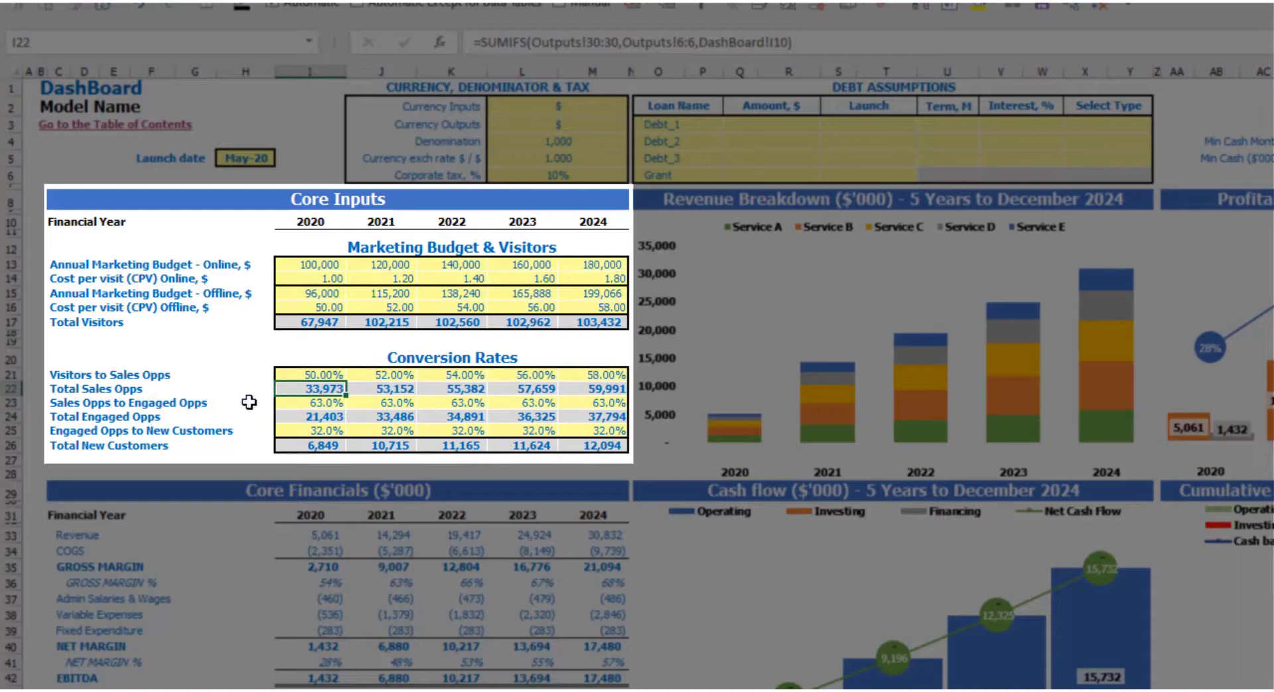
Set the 2020 Sales Opps to Engaged Opps conversion rate to 20% and copy it across 2021–2024
left_click(297, 402)
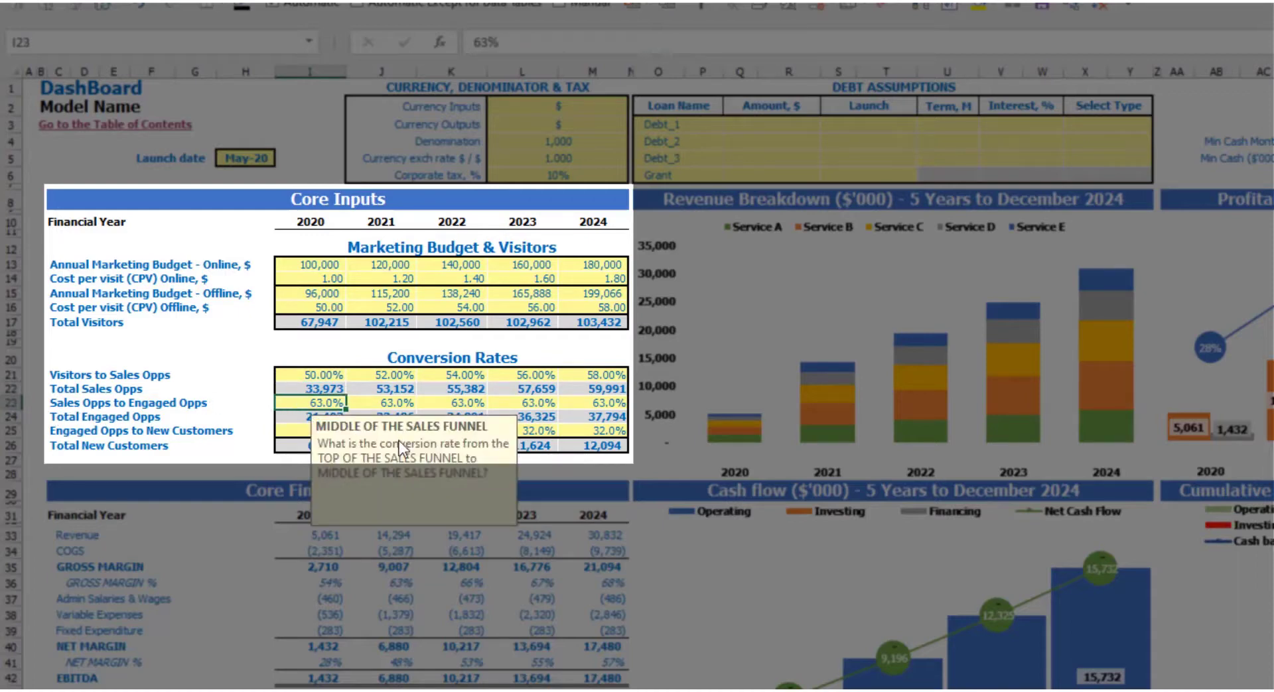
type("20")
key("Return")
key("Up")
key("ctrl+c")
key("Right")
key("shift+Right")
key("shift+Right")
key("shift+Right")
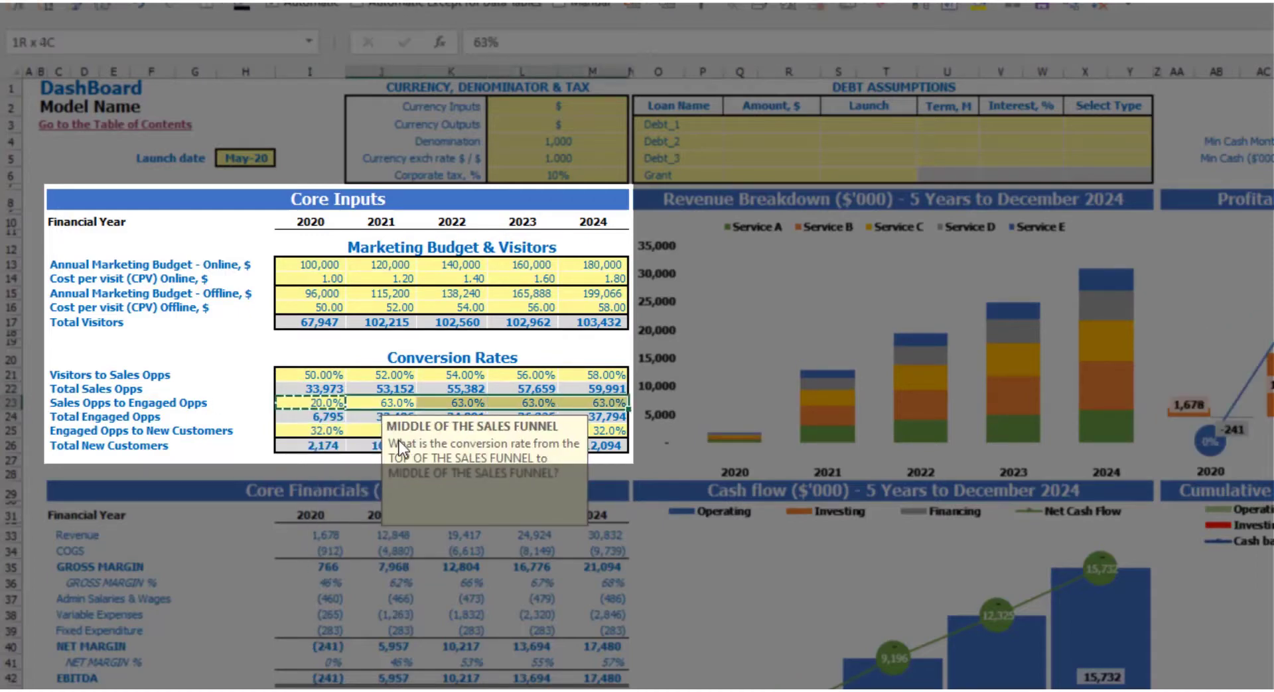
key("ctrl+v")
left_click(245, 357)
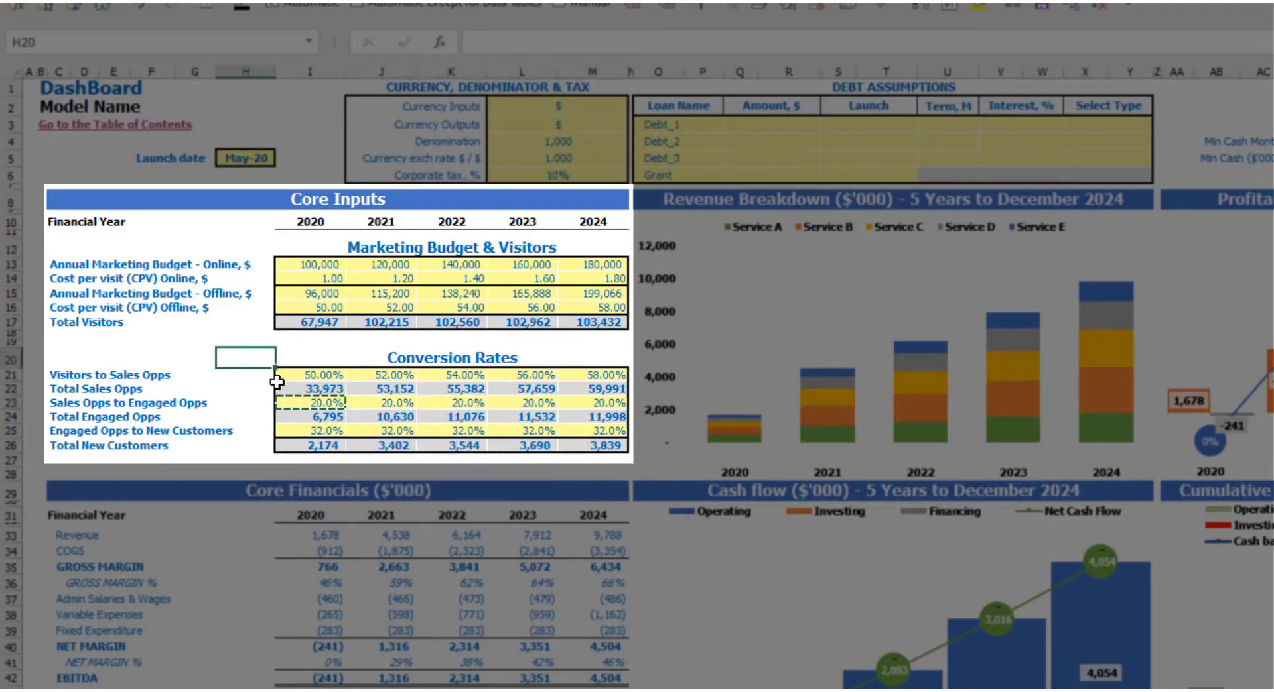
Review the Sales Opps to Engaged Opps conversion rate and the Total Engaged Opps for each year from 2020 to 2024
left_click(312, 401)
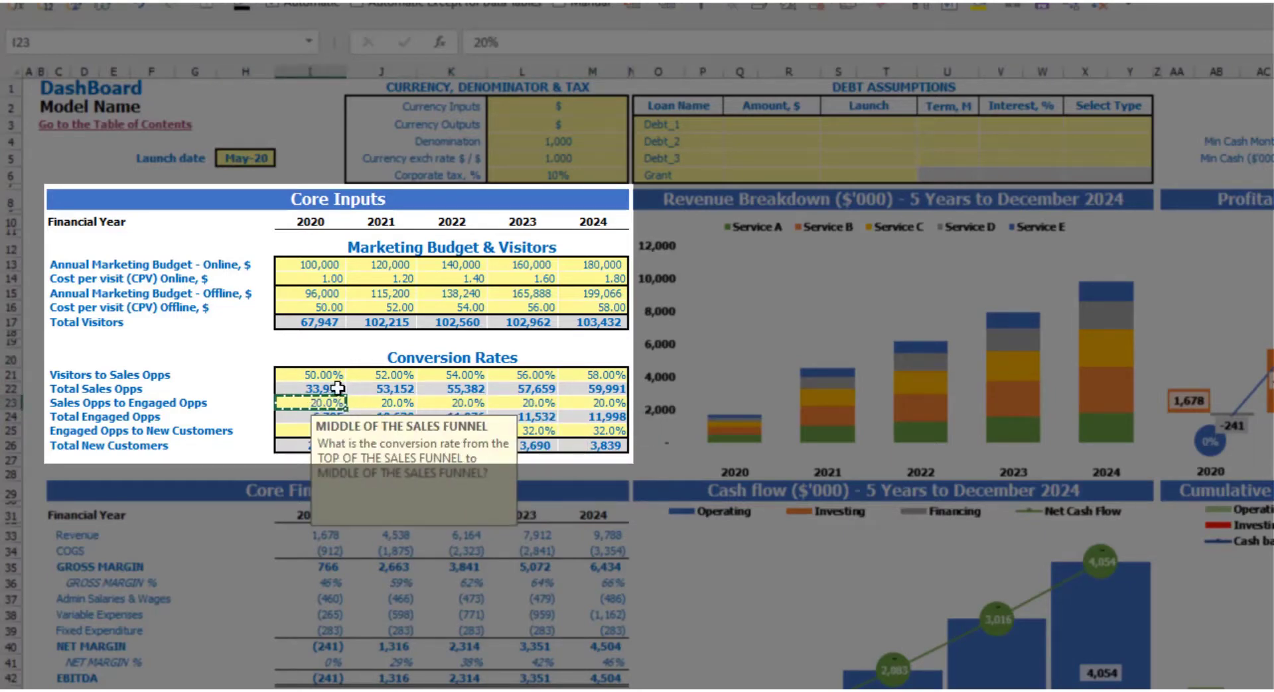
left_click(242, 358)
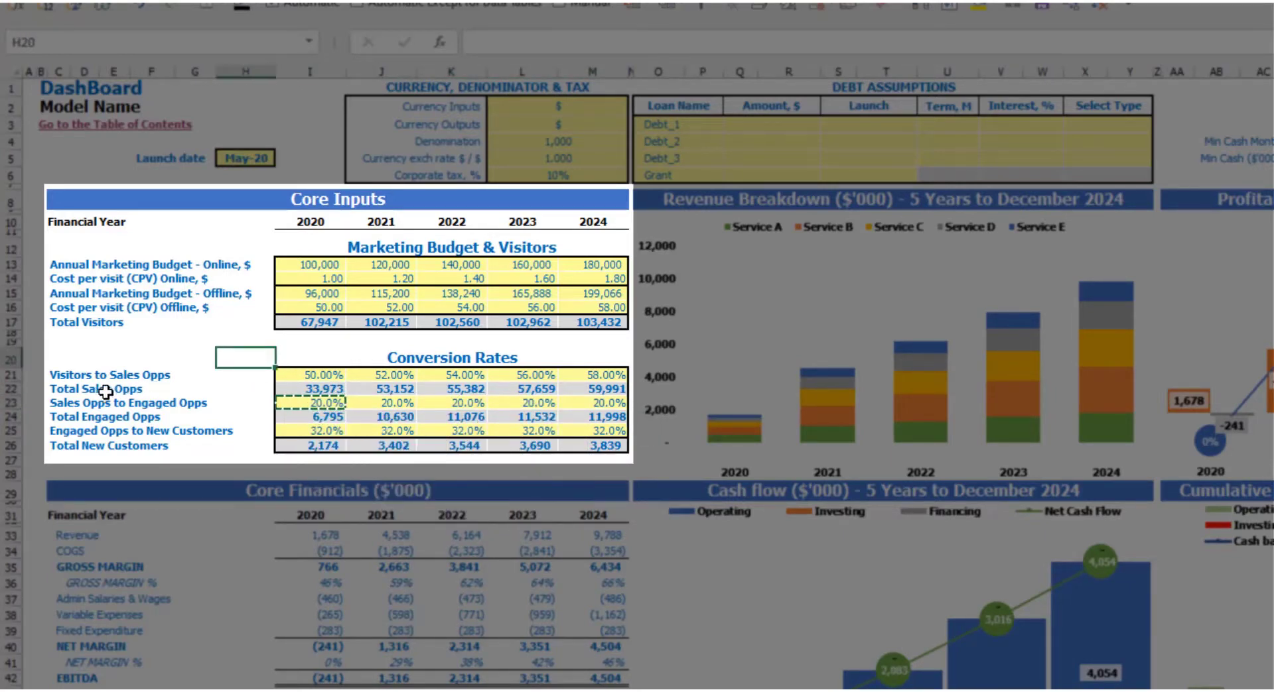
left_click(302, 419)
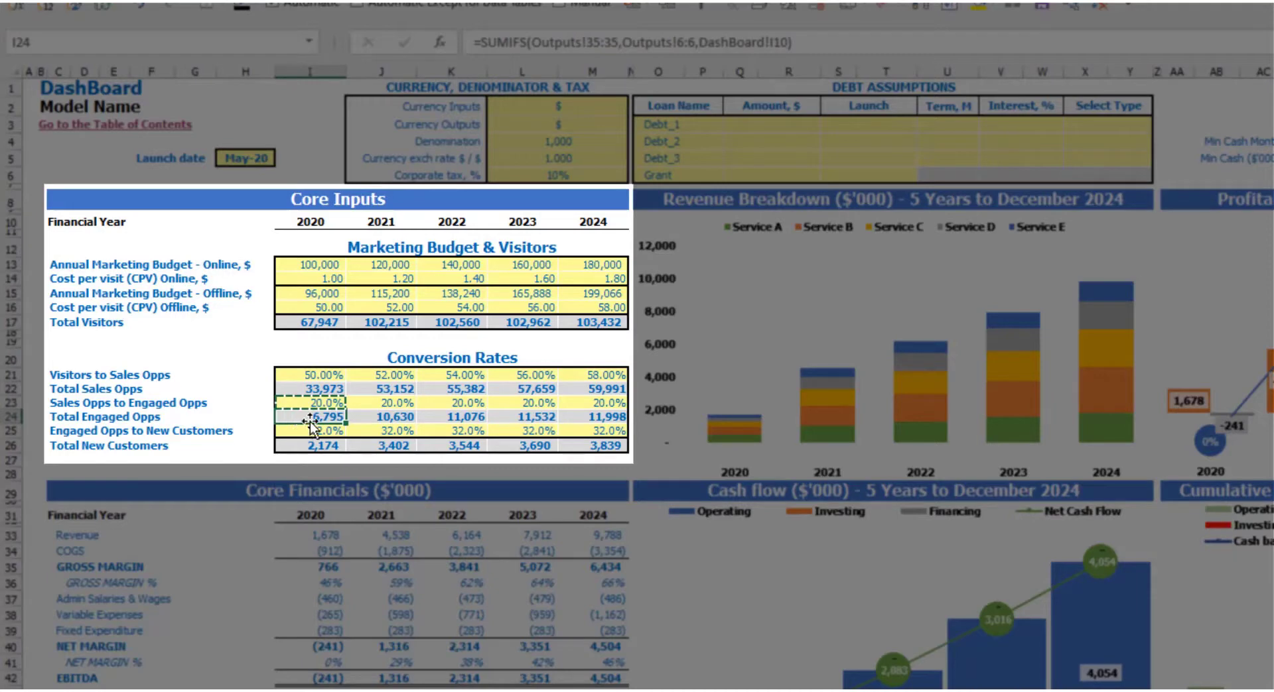
left_click(392, 417)
left_click(459, 415)
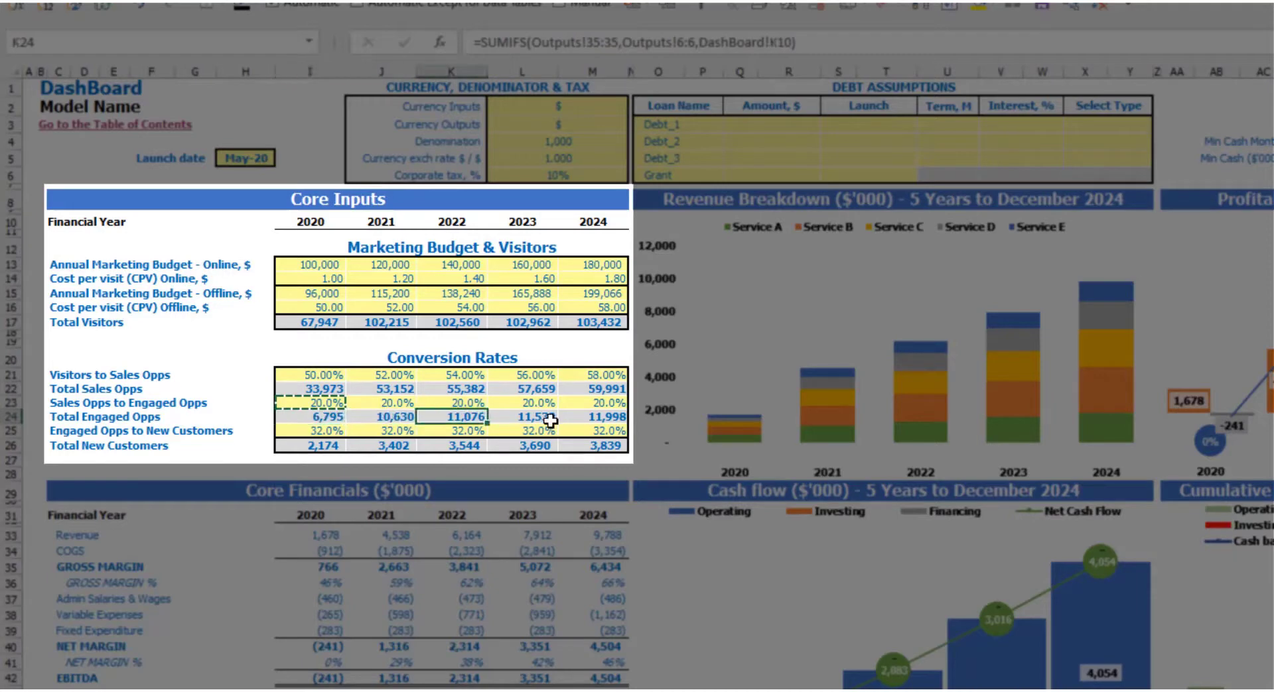
left_click(550, 419)
left_click(584, 416)
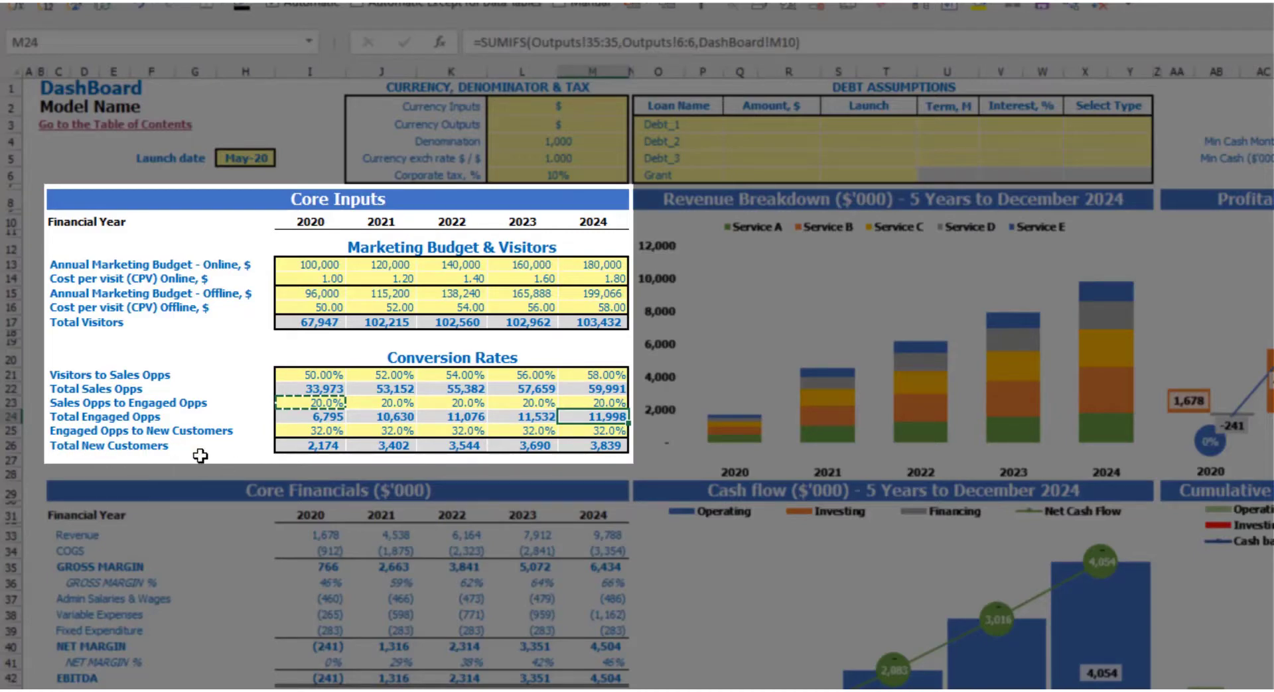
Set the Engaged Opps to New Customers conversion rates for 2020–2024 to 10%, 11%, 12%, 13% and 14%, and check the 2020 totals
left_click(307, 431)
type("10%")
key("Tab")
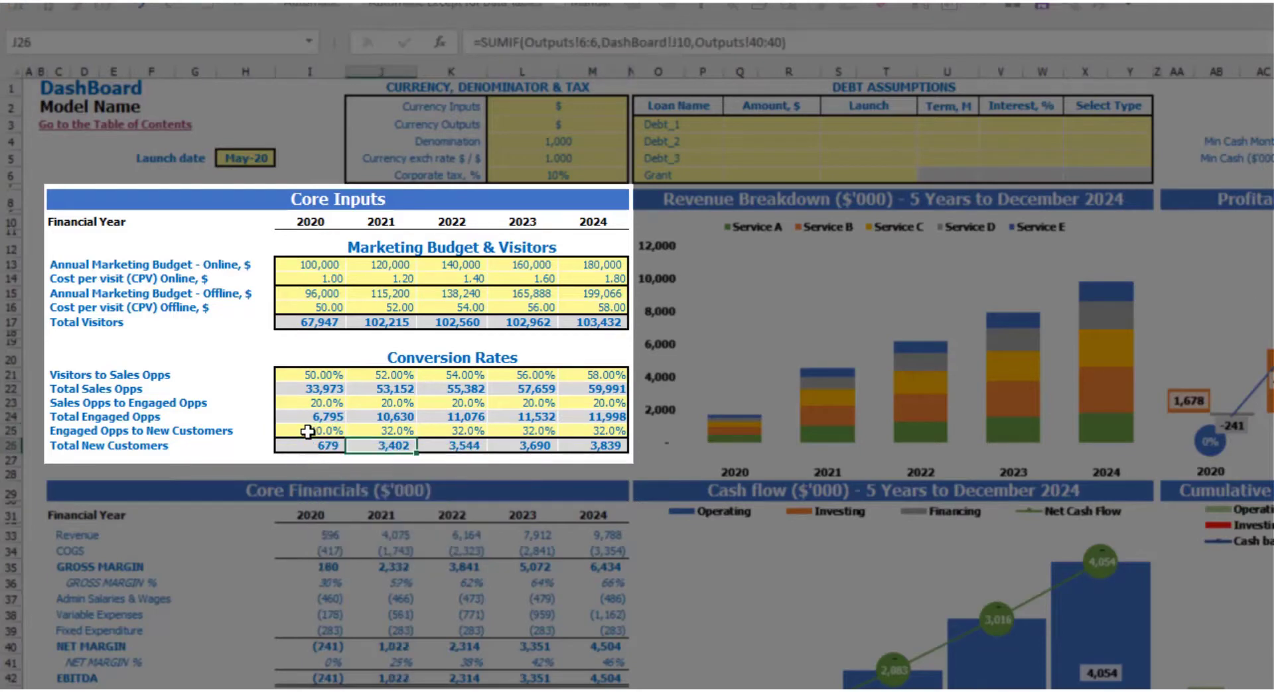
type("11%")
key("Tab")
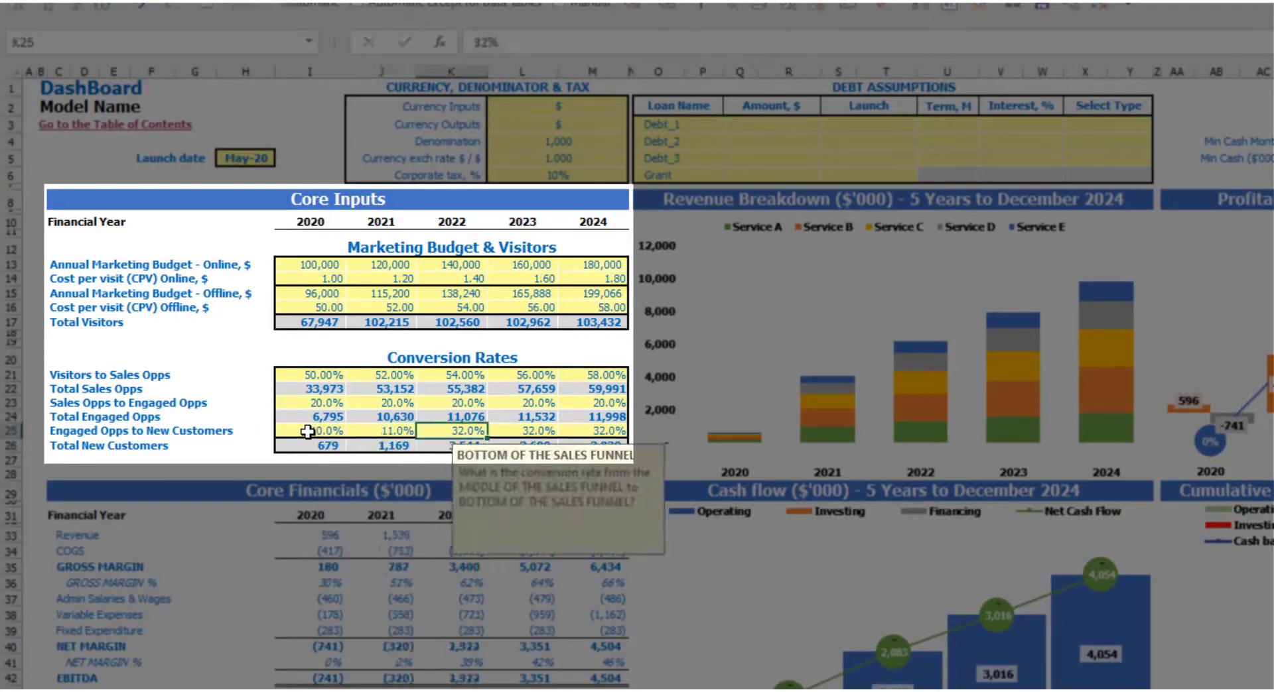
type("12%")
key("Tab")
type("1%3")
key("Tab")
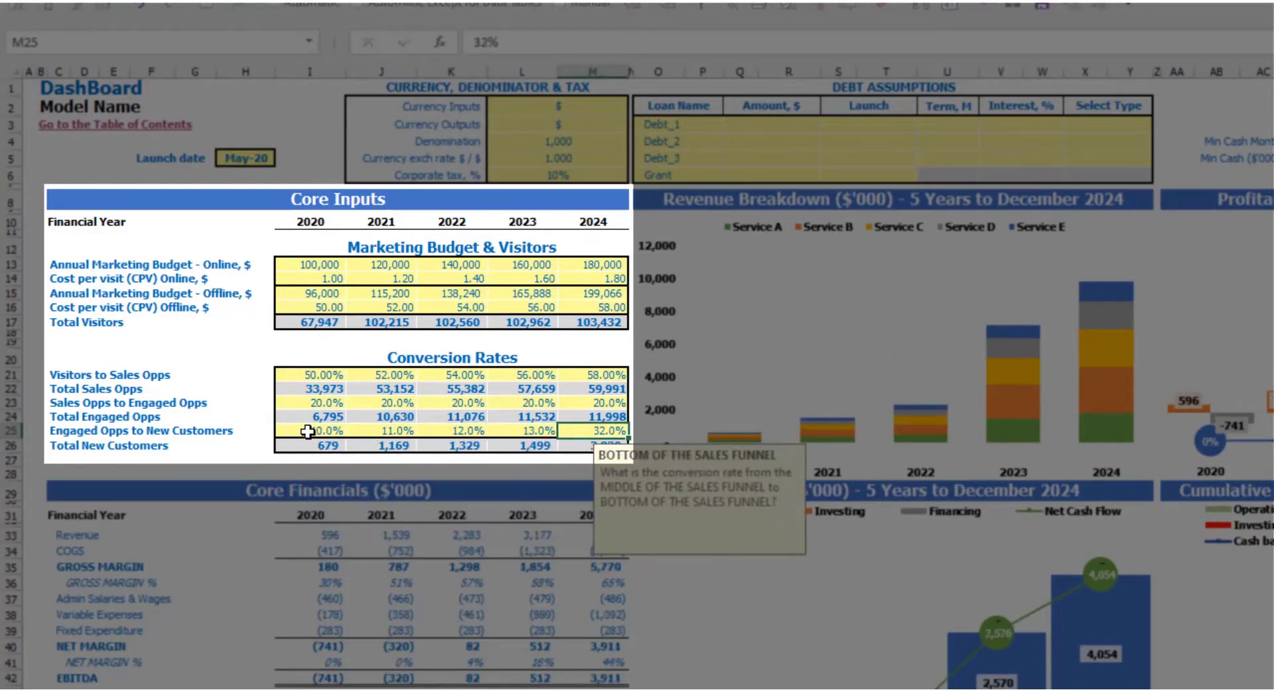
type("14")
key("Return")
left_click(317, 419)
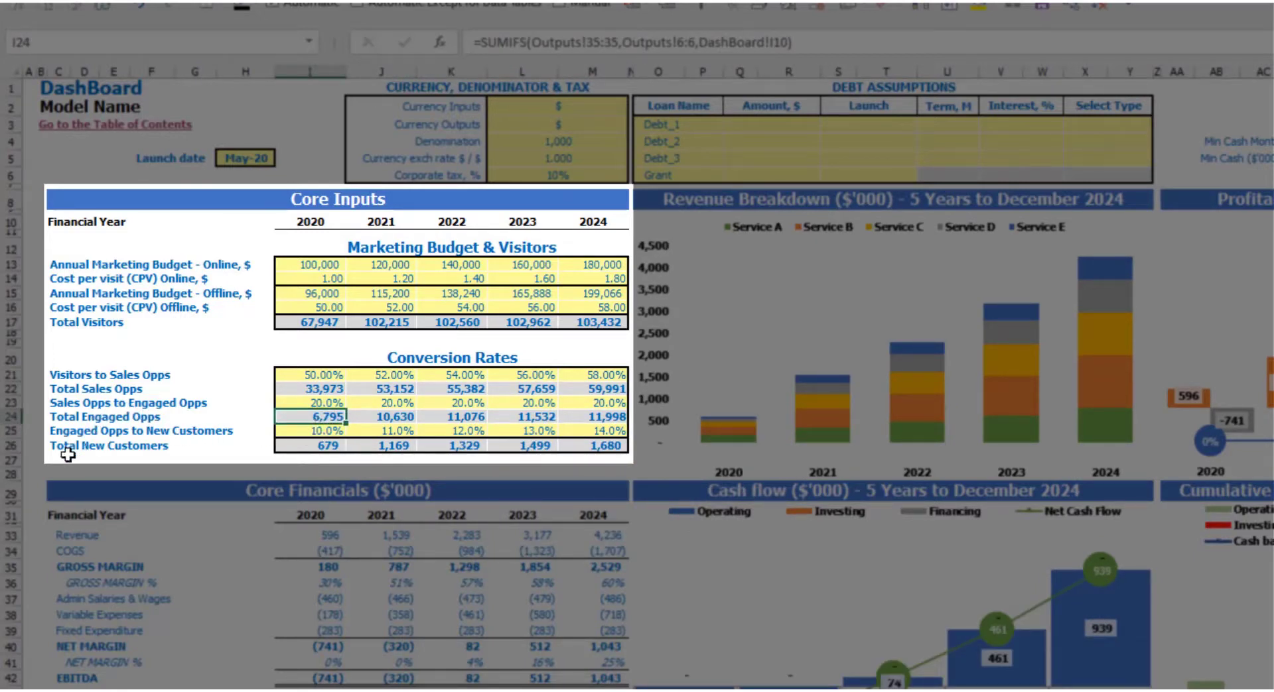
left_click(311, 447)
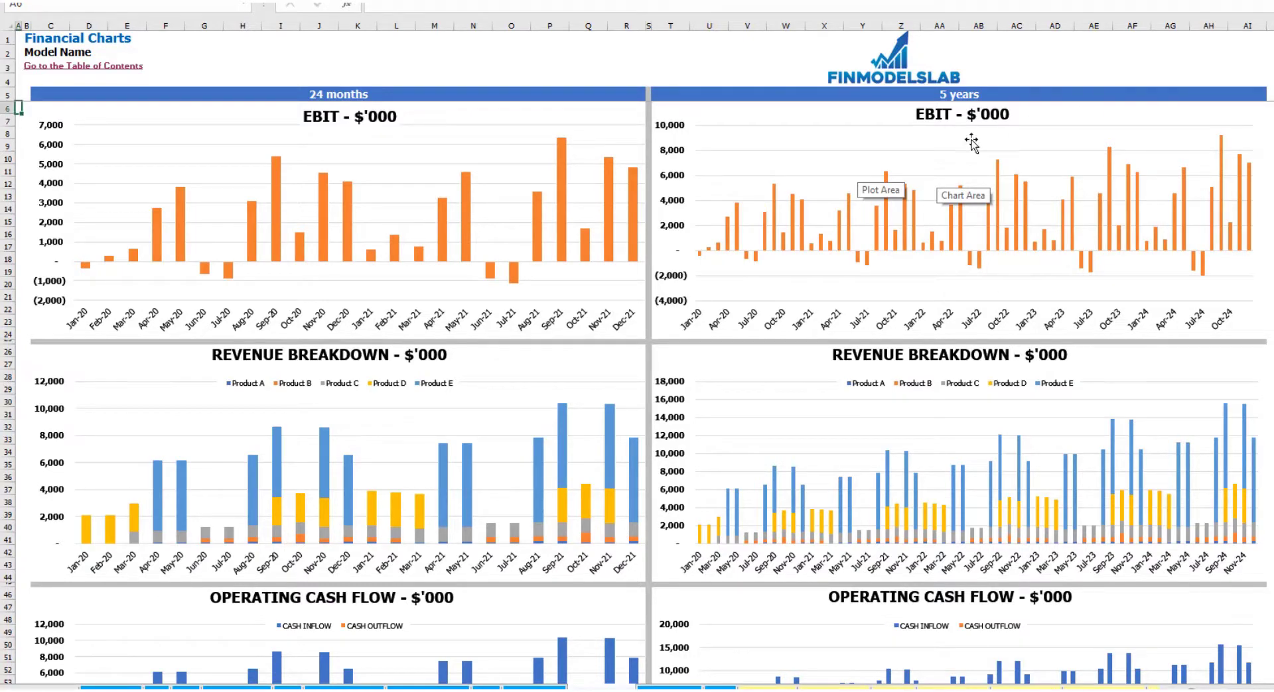
Review the 24-month and 5-year EBIT, Revenue Breakdown, Operating Cash Flow and Cash Balance charts on the Financial Charts sheet
left_click(1272, 234)
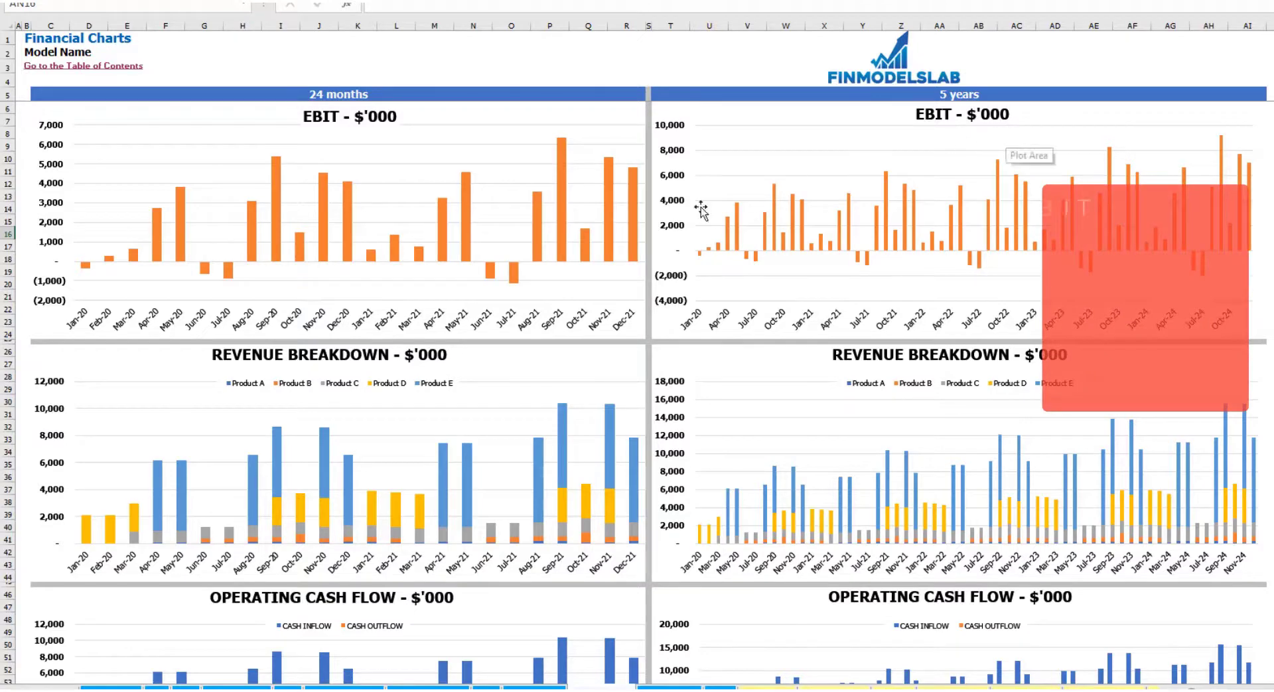
scroll(421, 316, "down", 3)
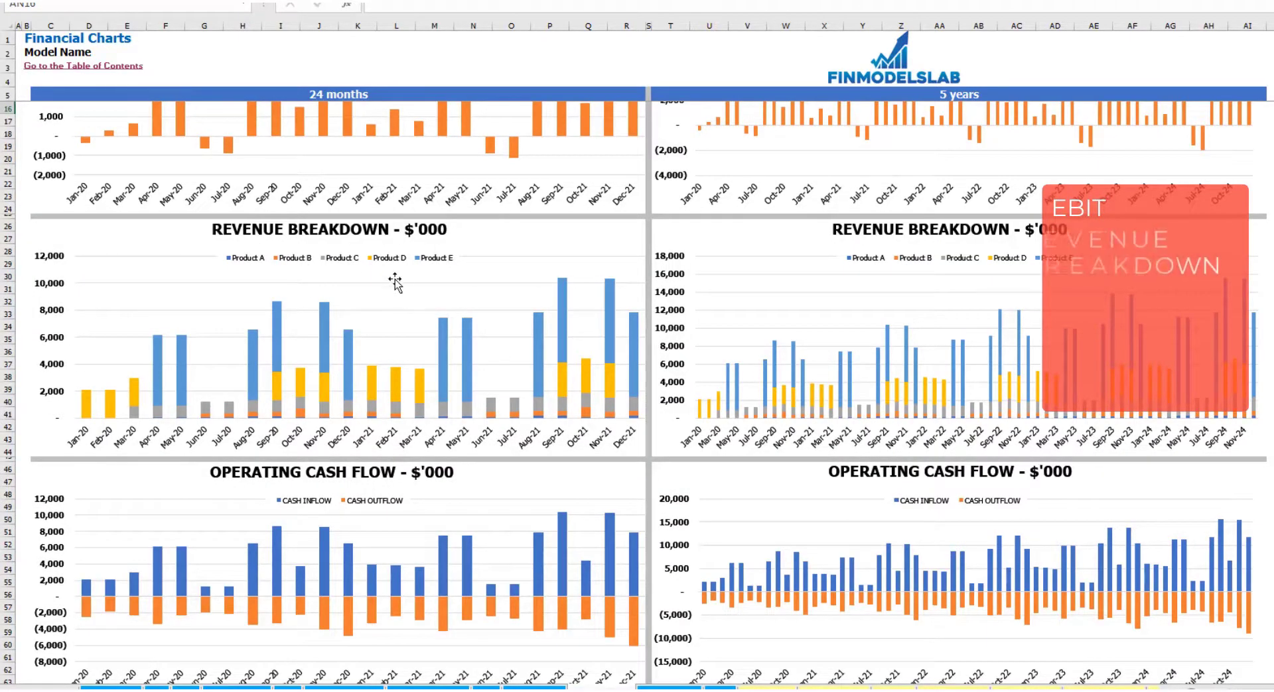
scroll(418, 276, "down", 10)
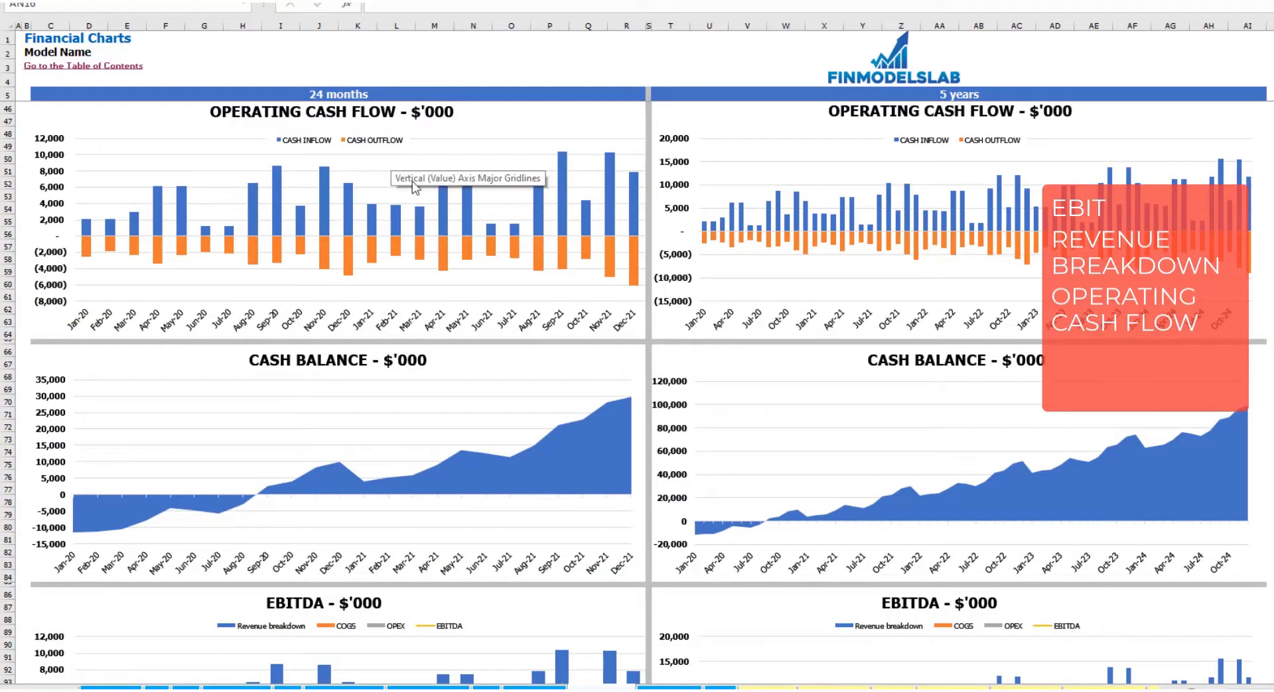
scroll(634, 391, "down", 5)
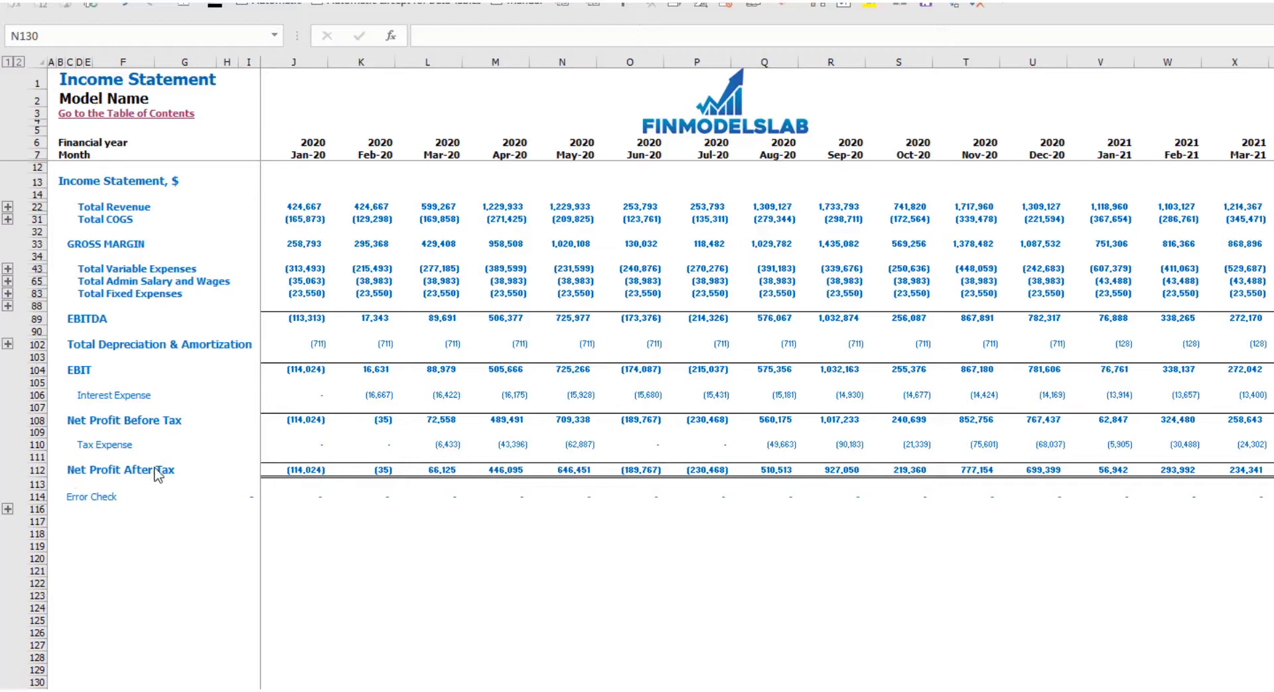
Expand the fixed expenses, variable expenses and revenue row groups in the Income Statement to show their line items
left_click(8, 294)
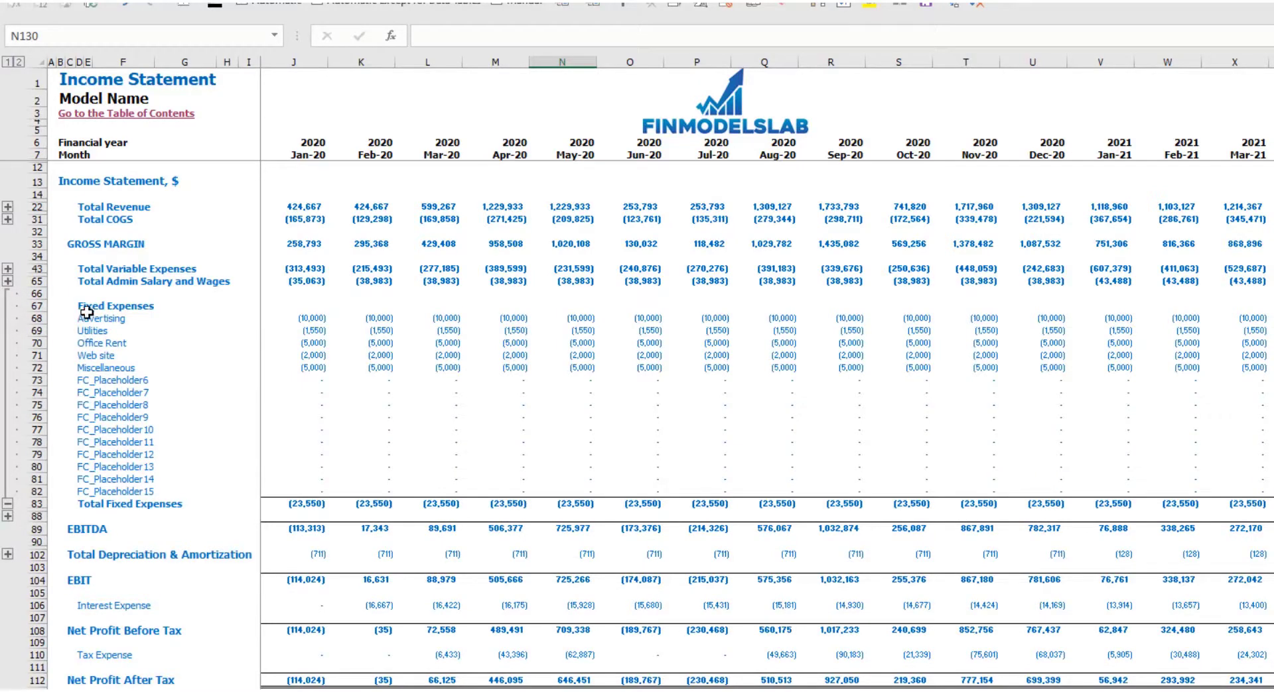
left_click(8, 269)
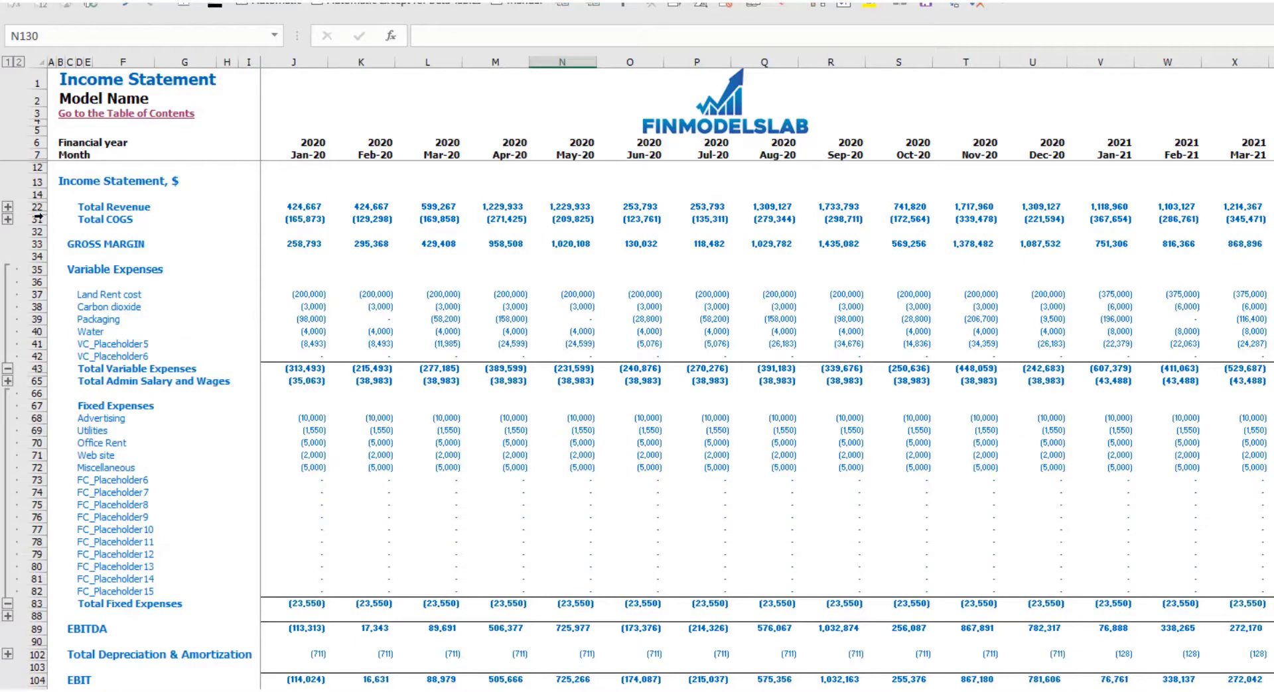
left_click(8, 208)
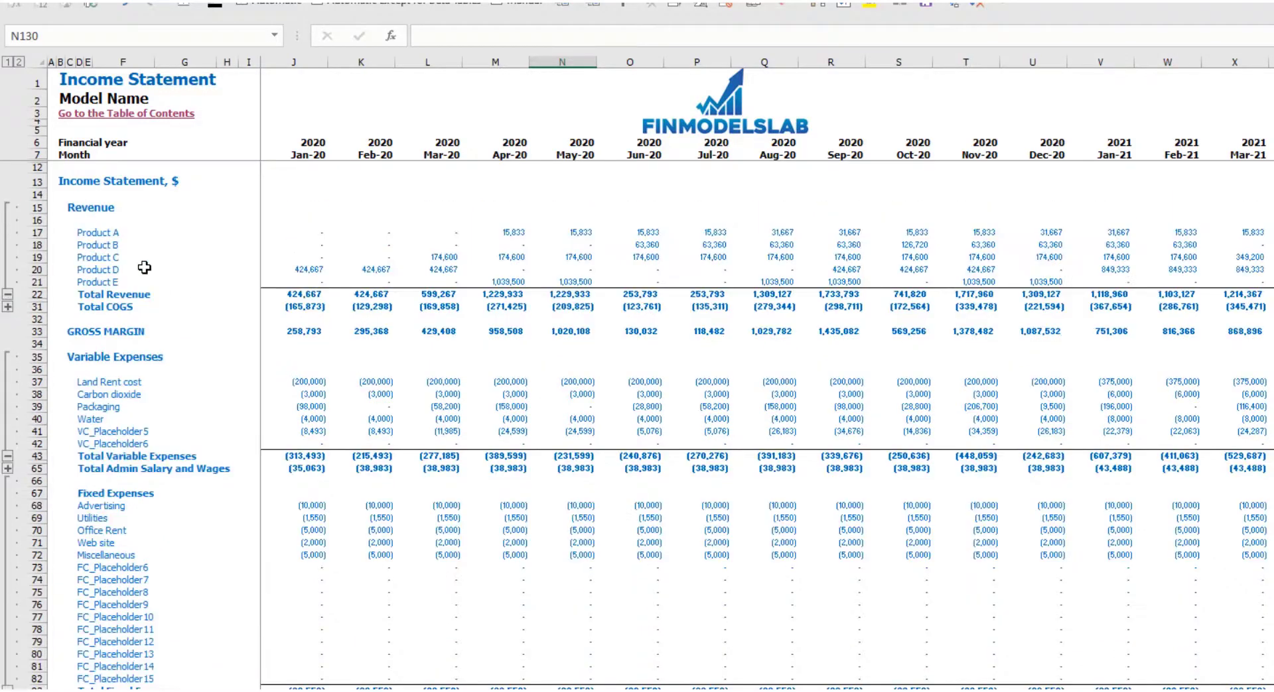
View the Cash Flow Statement sheet and the Cash Flow Statement (indirect method) sheet
key("ctrl+Page_Down")
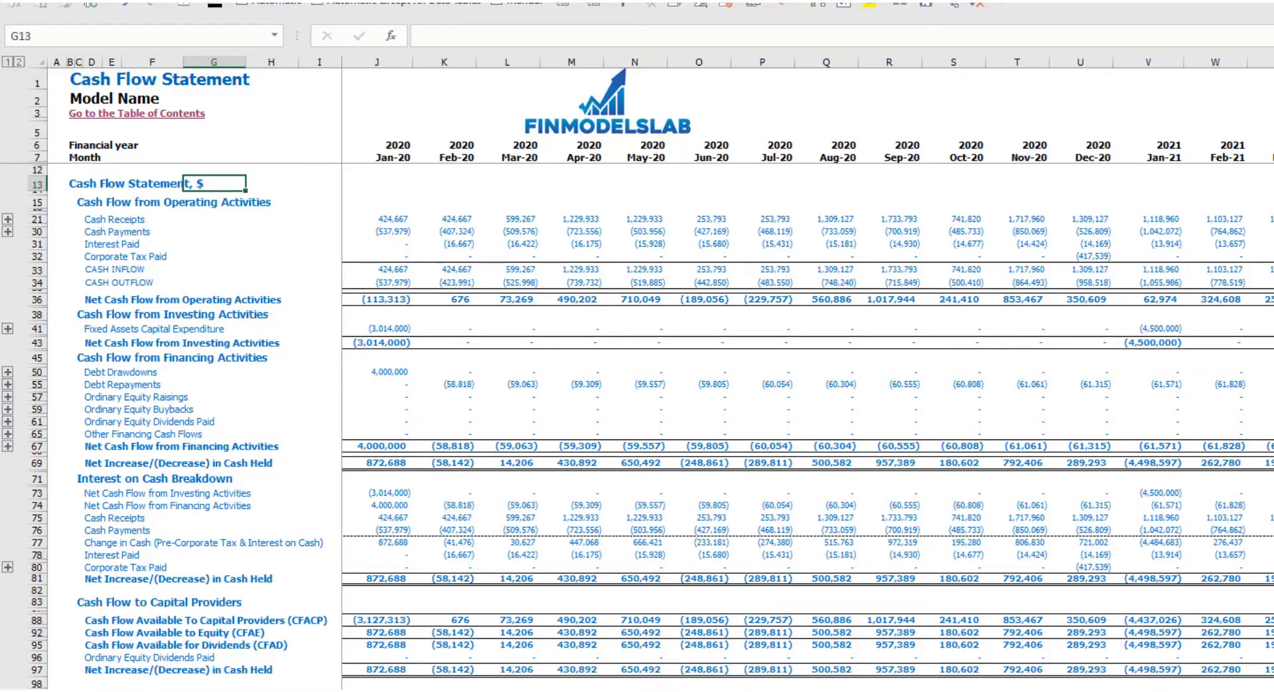
key("ctrl+Page_Down")
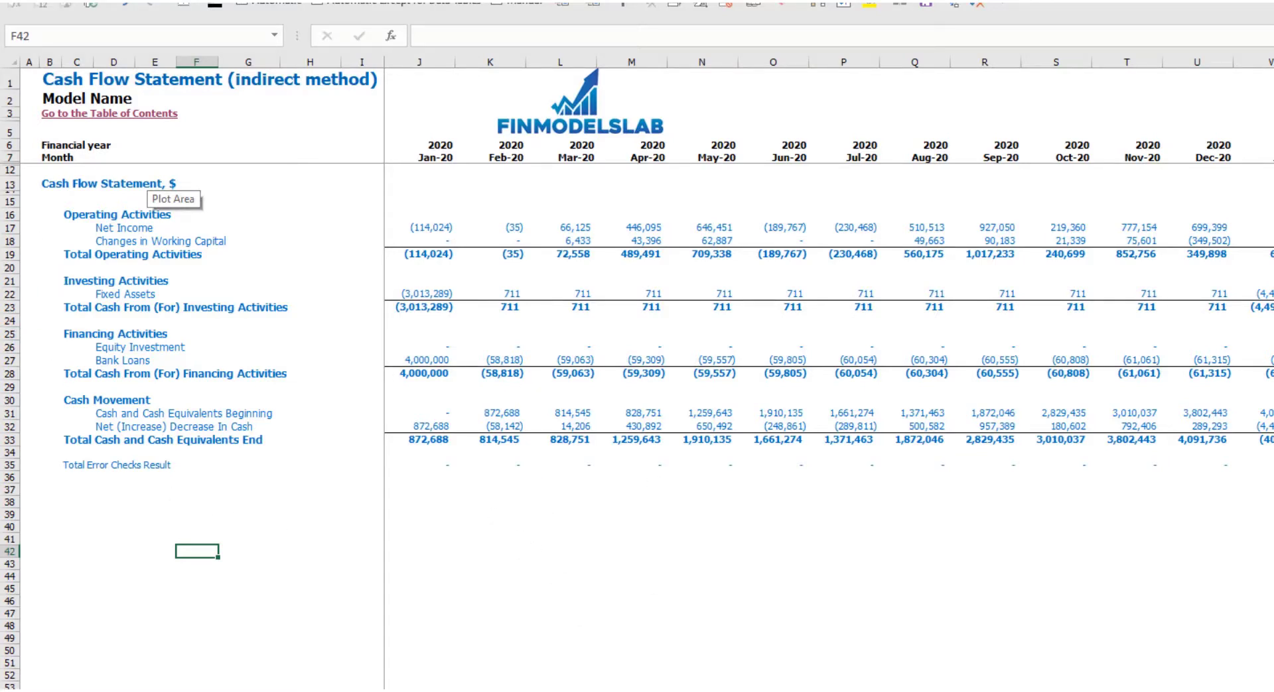
key("ctrl+Page_Up")
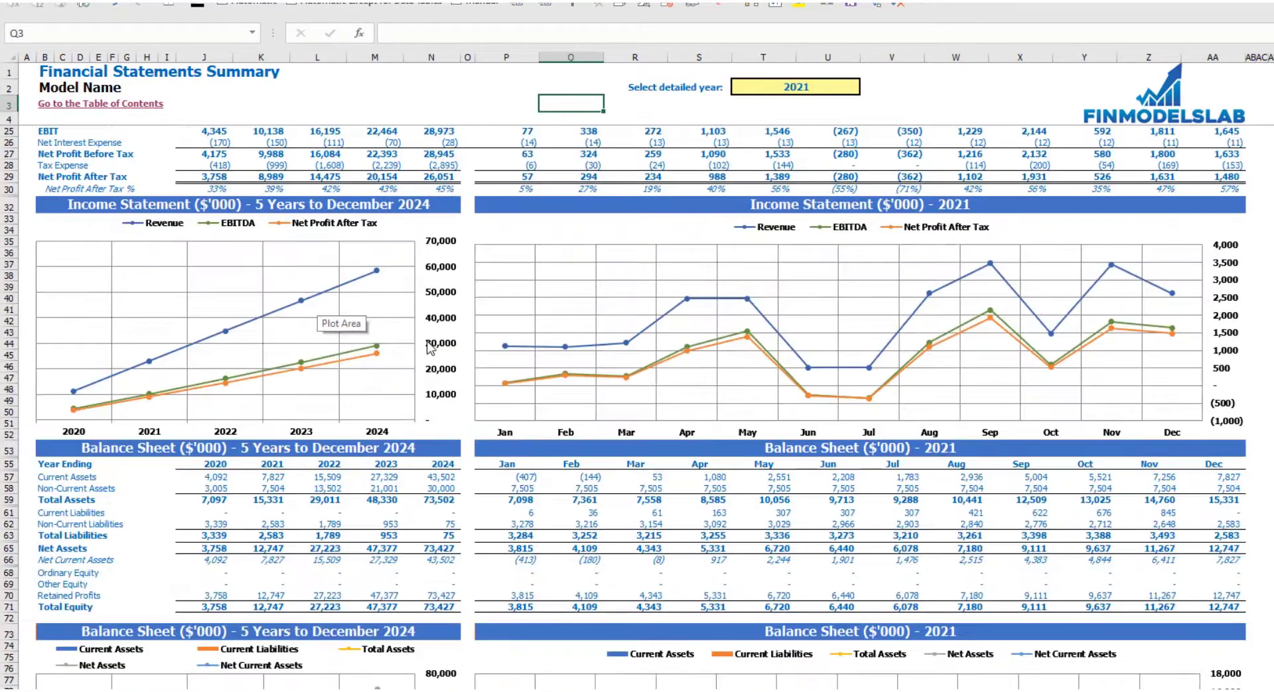
Set the detailed year on the Financial Statements Summary sheet to 2022
scroll(430, 348, "up", 7)
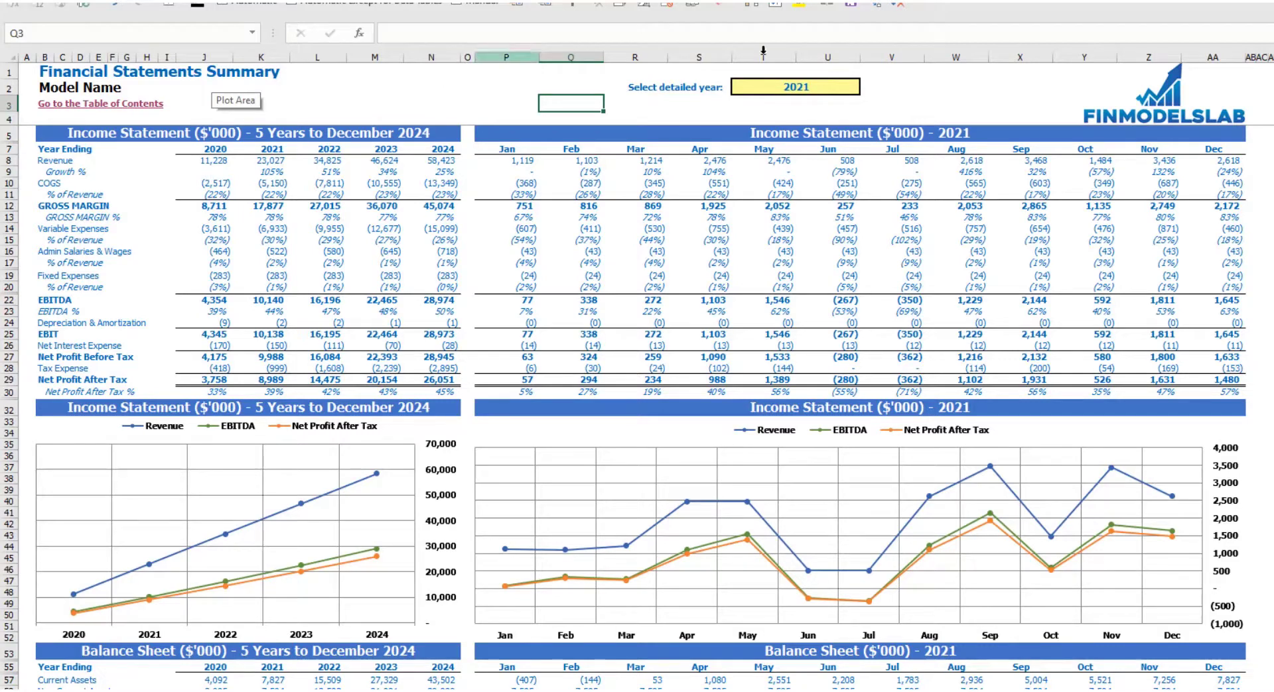
left_click(855, 87)
left_click(868, 87)
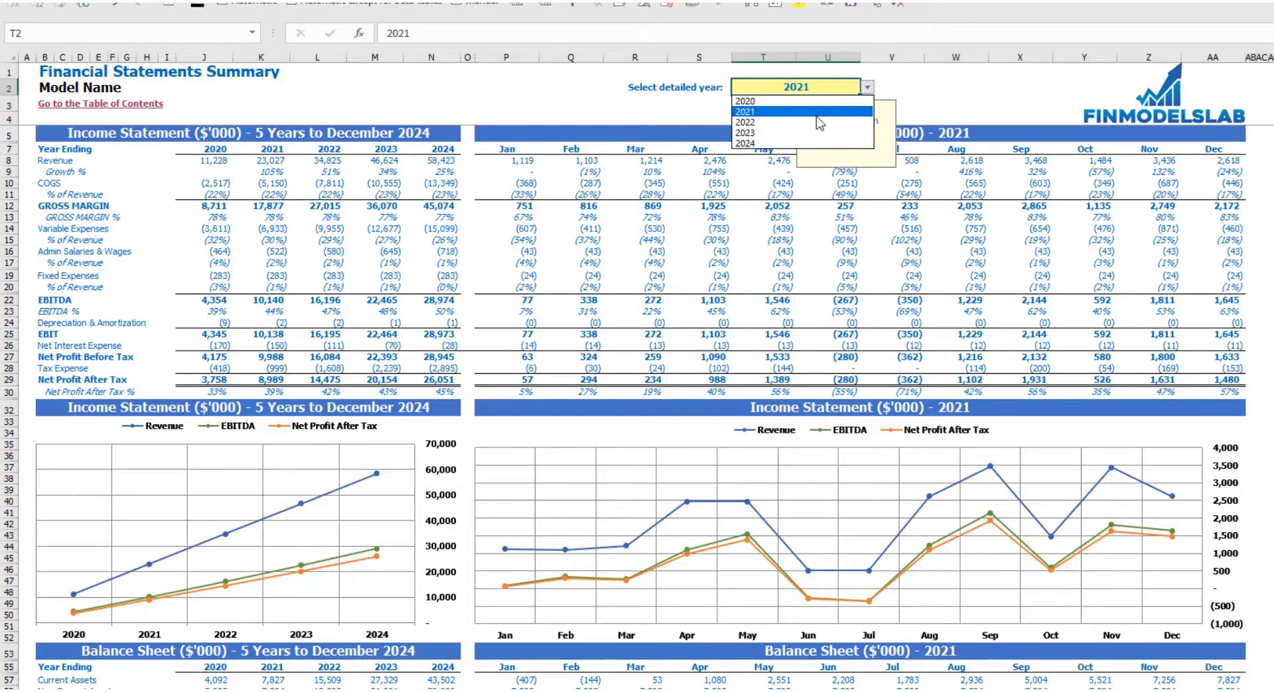
left_click(821, 121)
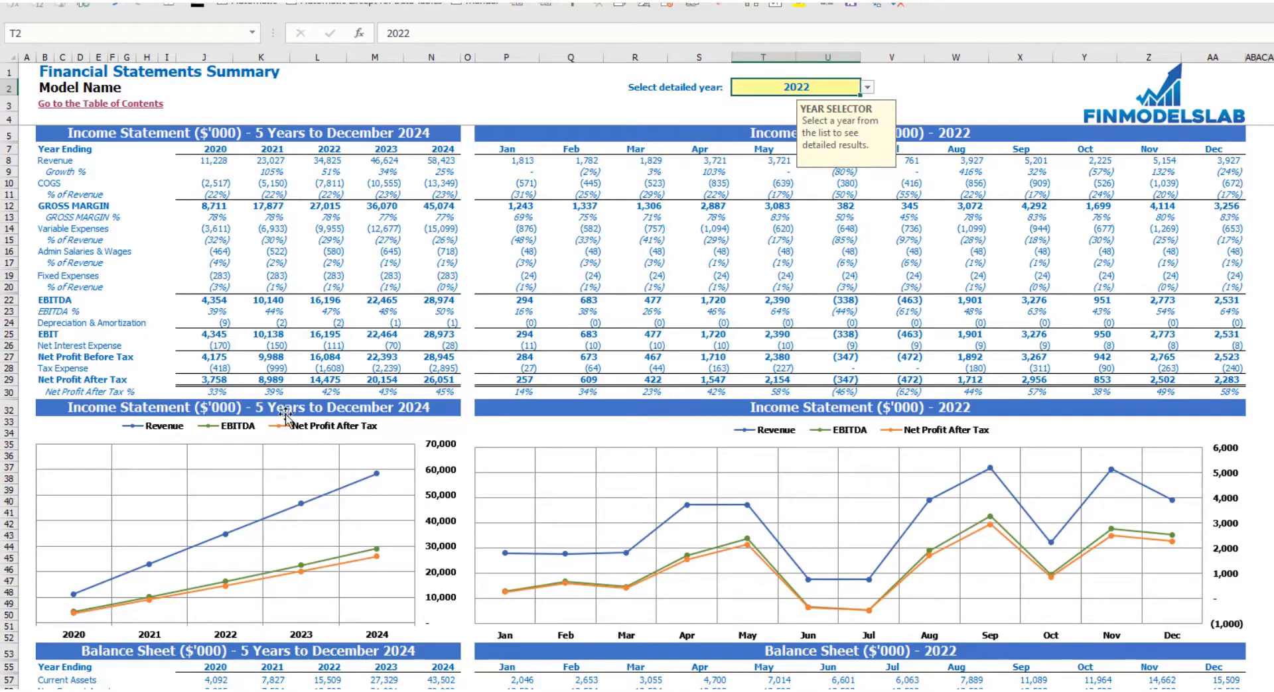
Review the 5-year and 2022 income statement, balance sheet and cash flow tables and charts in the Financial Statements Summary
scroll(343, 512, "down", 3)
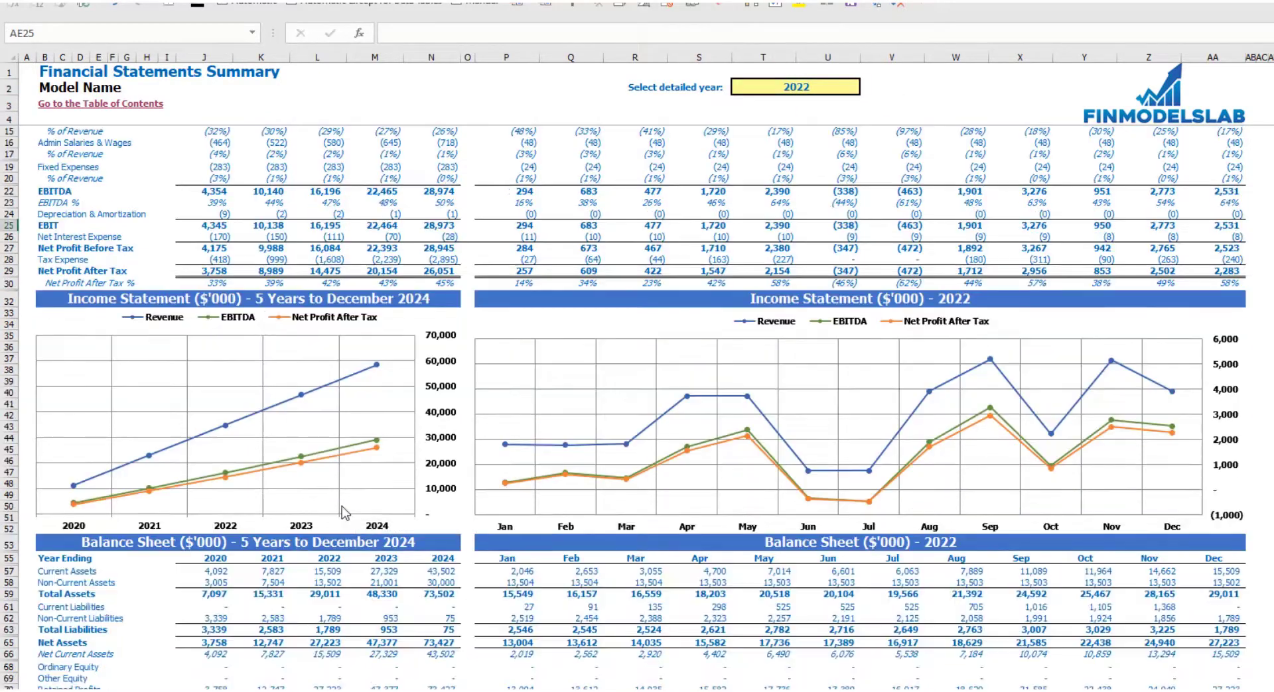
scroll(343, 512, "down", 7)
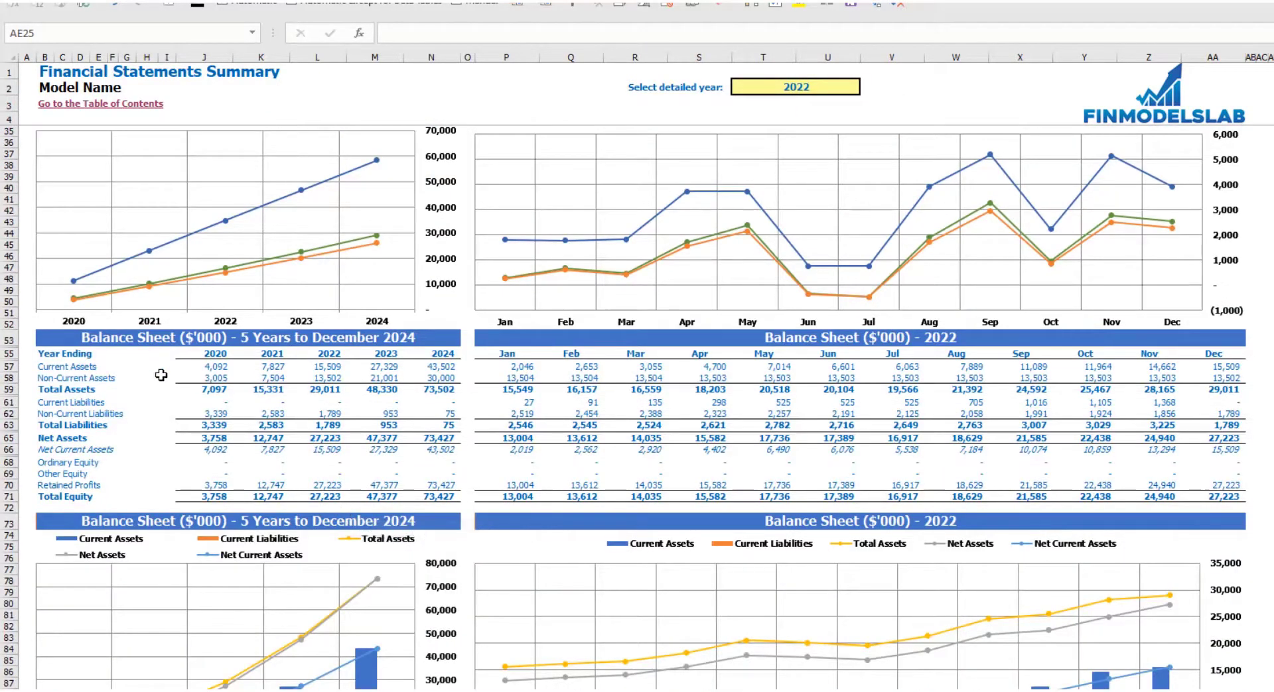
scroll(181, 323, "down", 3)
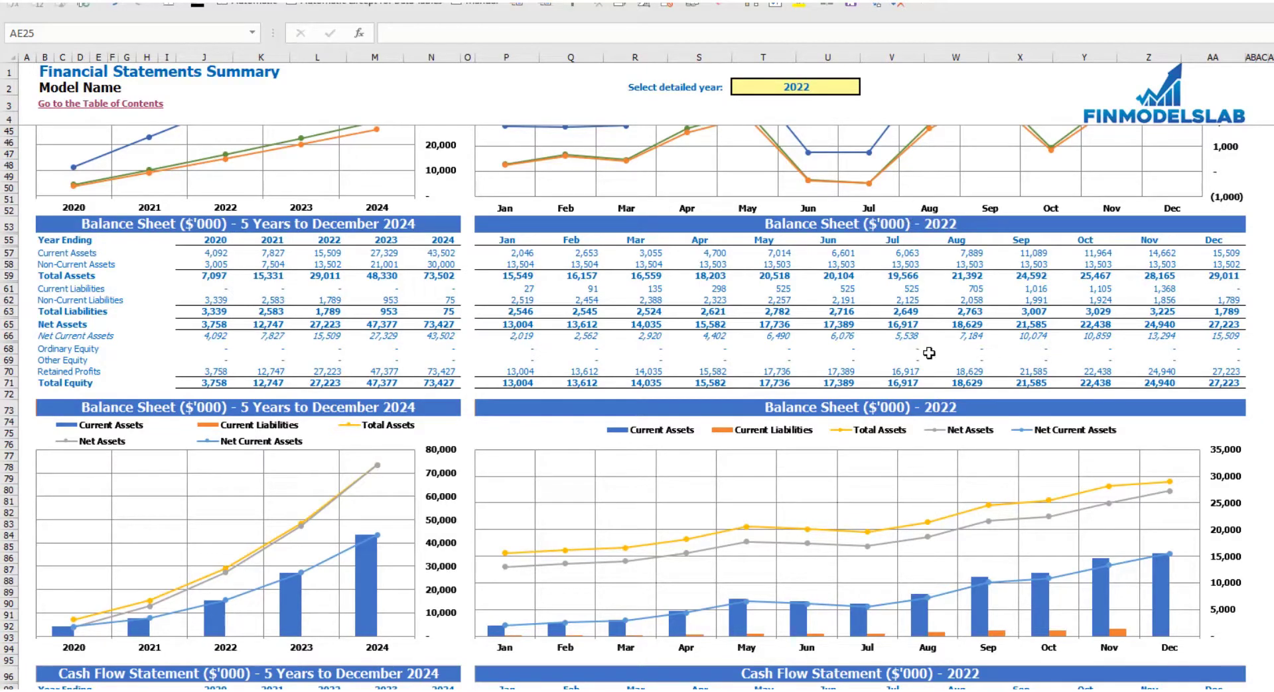
scroll(612, 388, "down", 15)
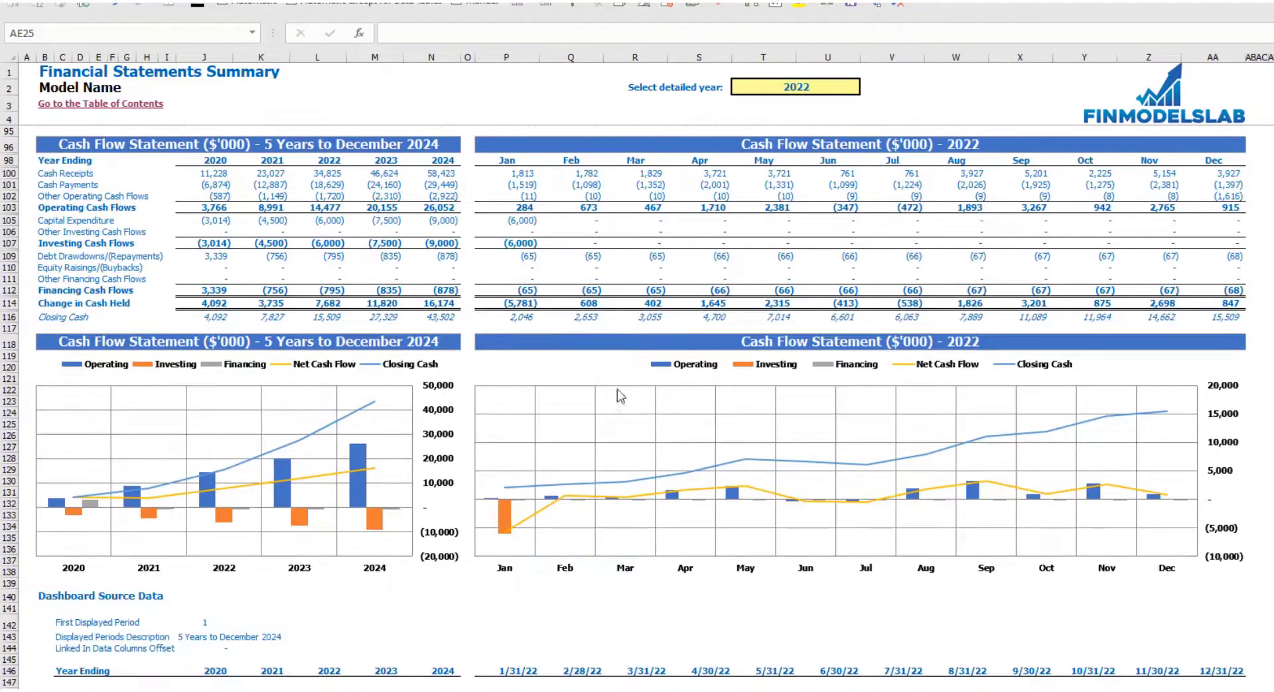
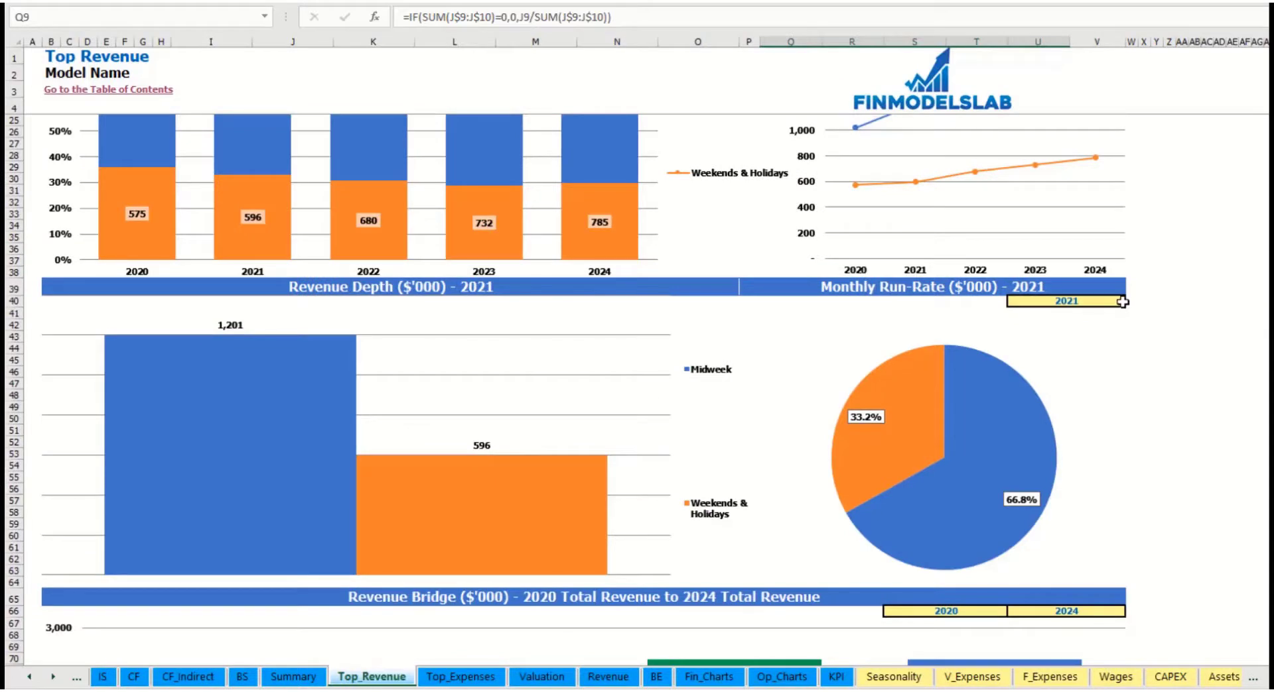
Set the year for the Revenue Depth and Monthly Run-Rate charts on the Top Revenue sheet to 2022
left_click(1121, 302)
left_click(1131, 303)
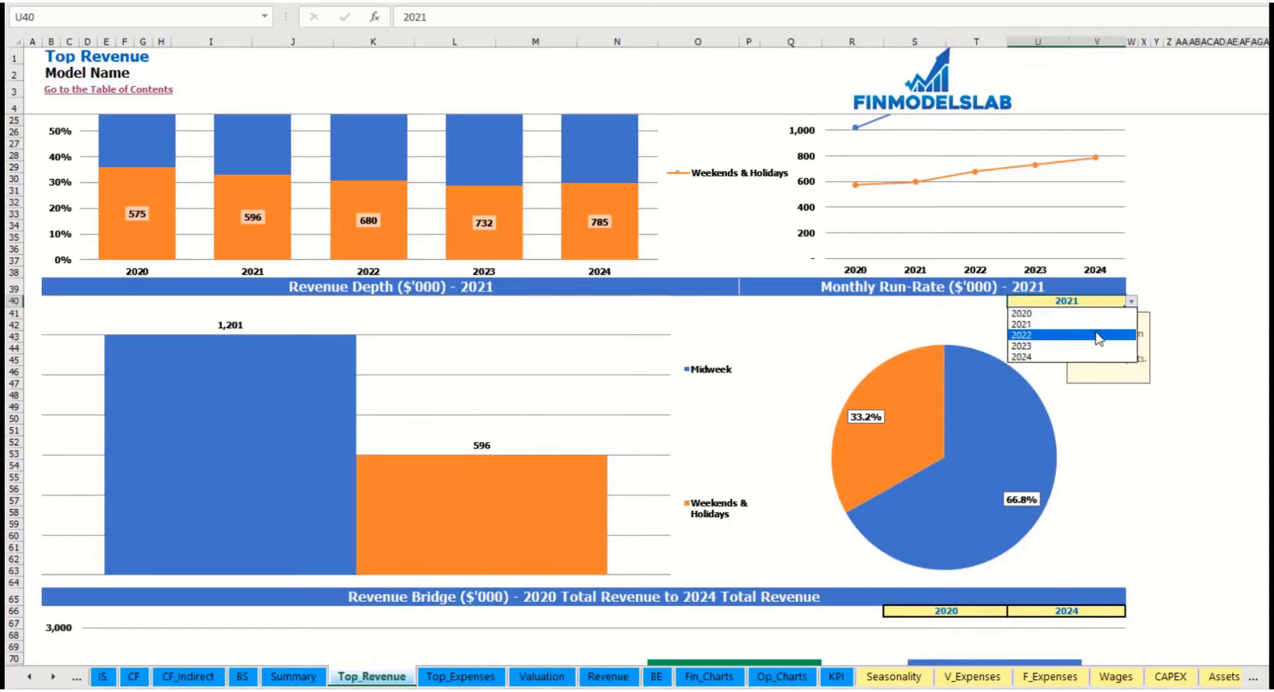
left_click(1035, 339)
left_click(834, 291)
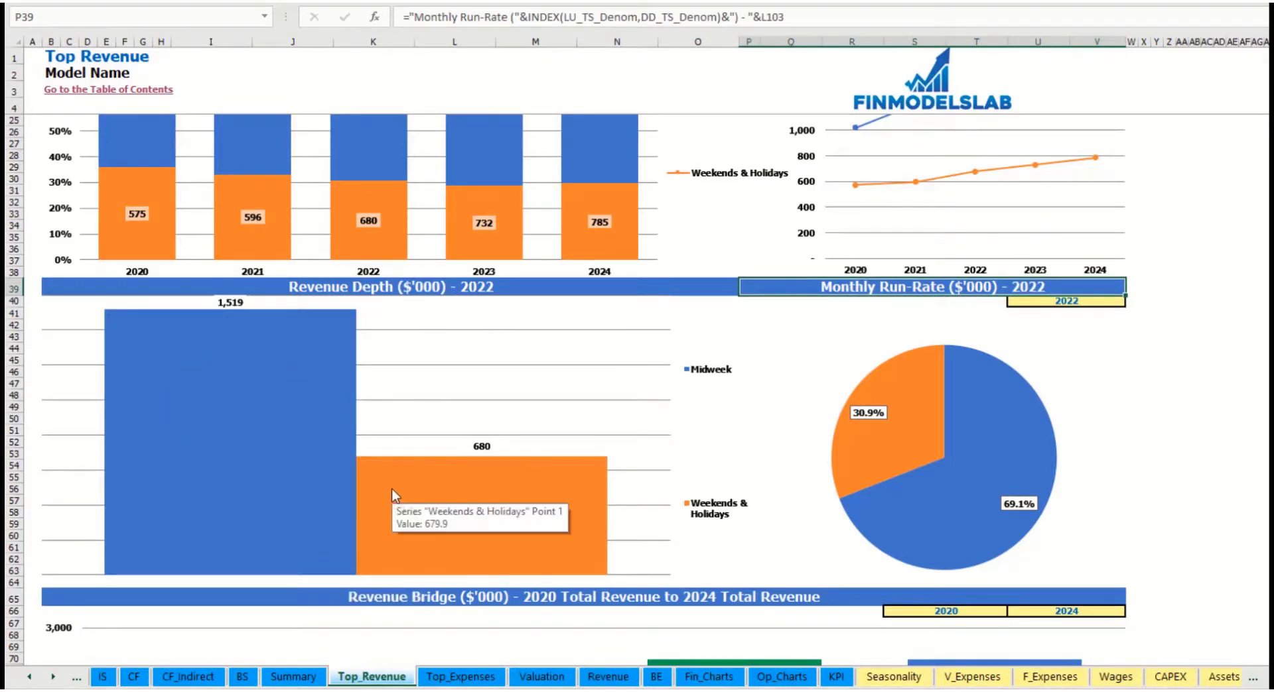
Set the Revenue Bridge chart's first year to 2021 and pick a different last year for it
scroll(399, 498, "down", 10)
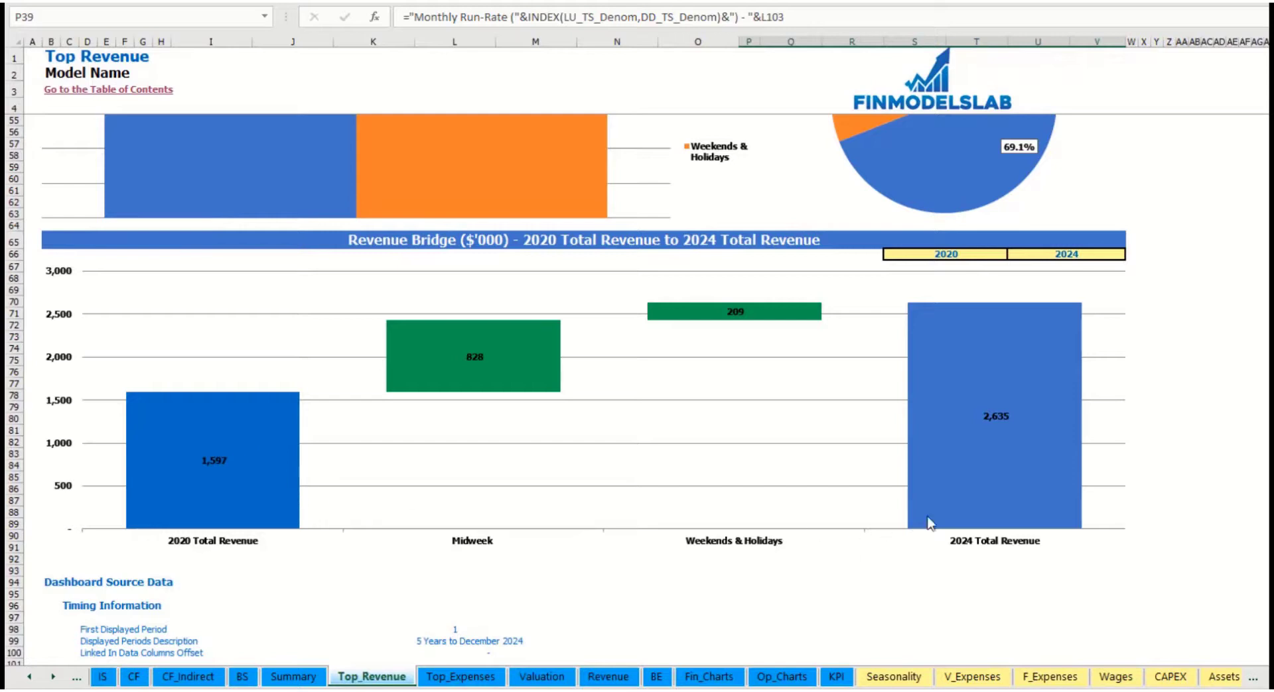
left_click(999, 256)
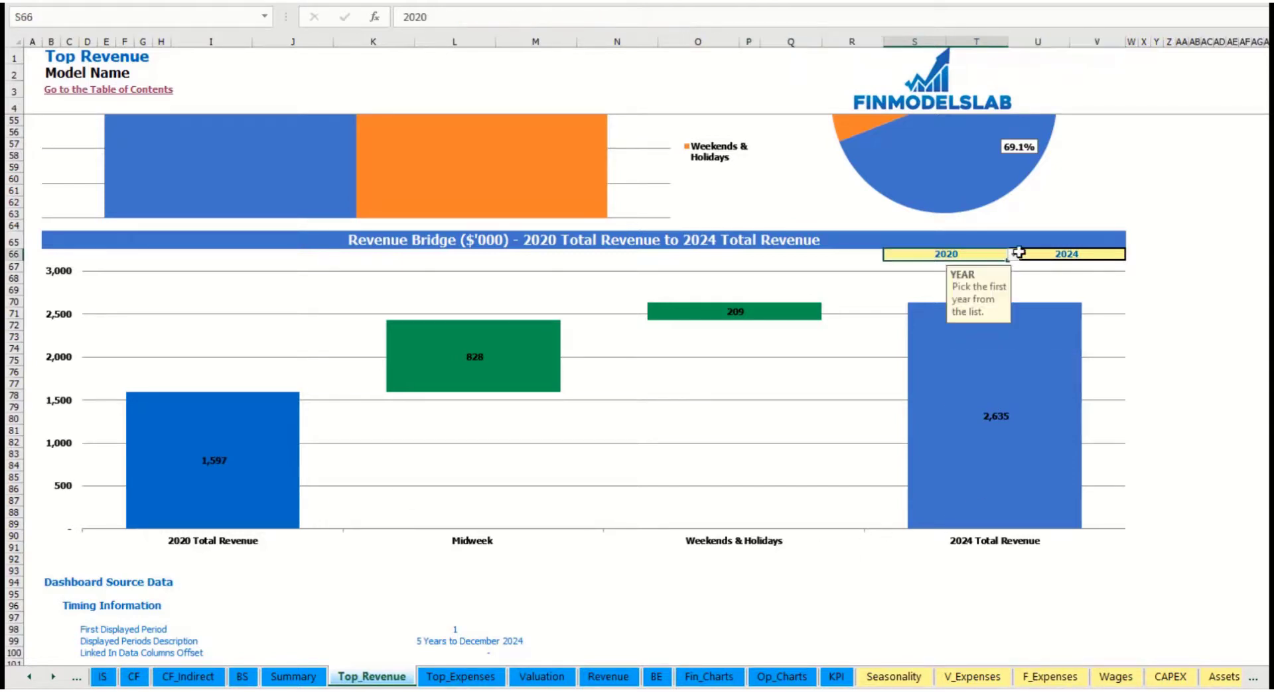
left_click(1013, 254)
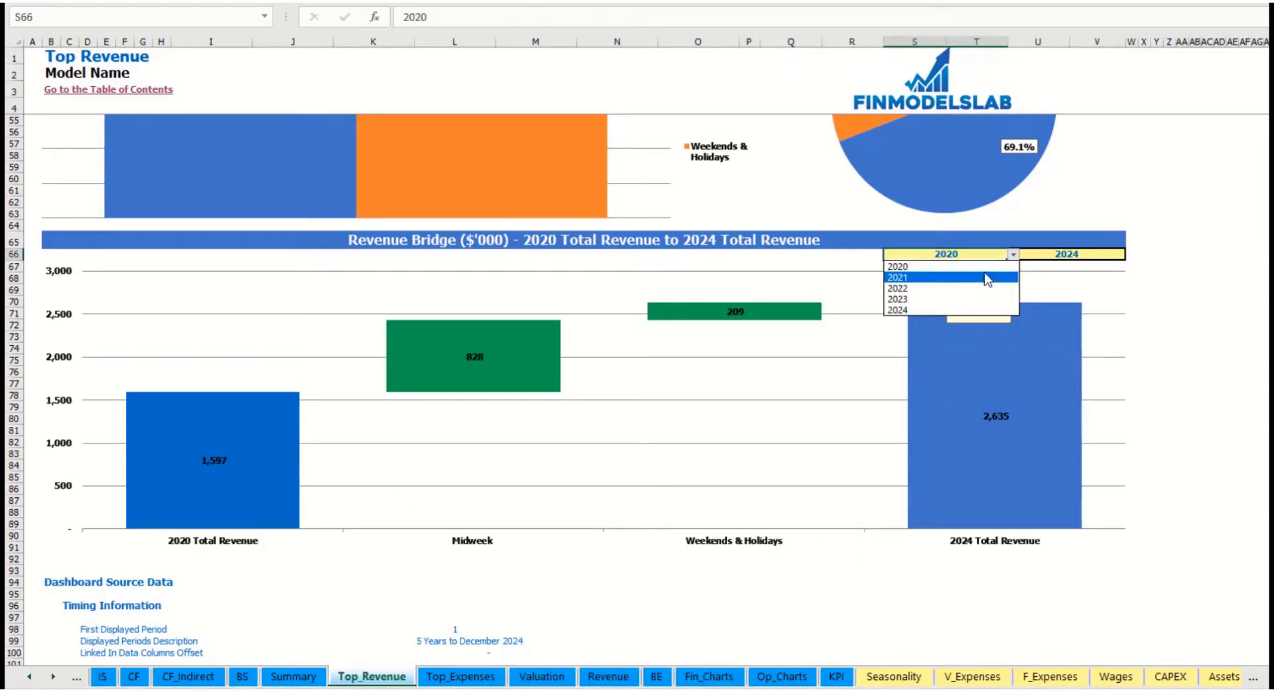
left_click(987, 278)
left_click(1129, 254)
left_click(1123, 254)
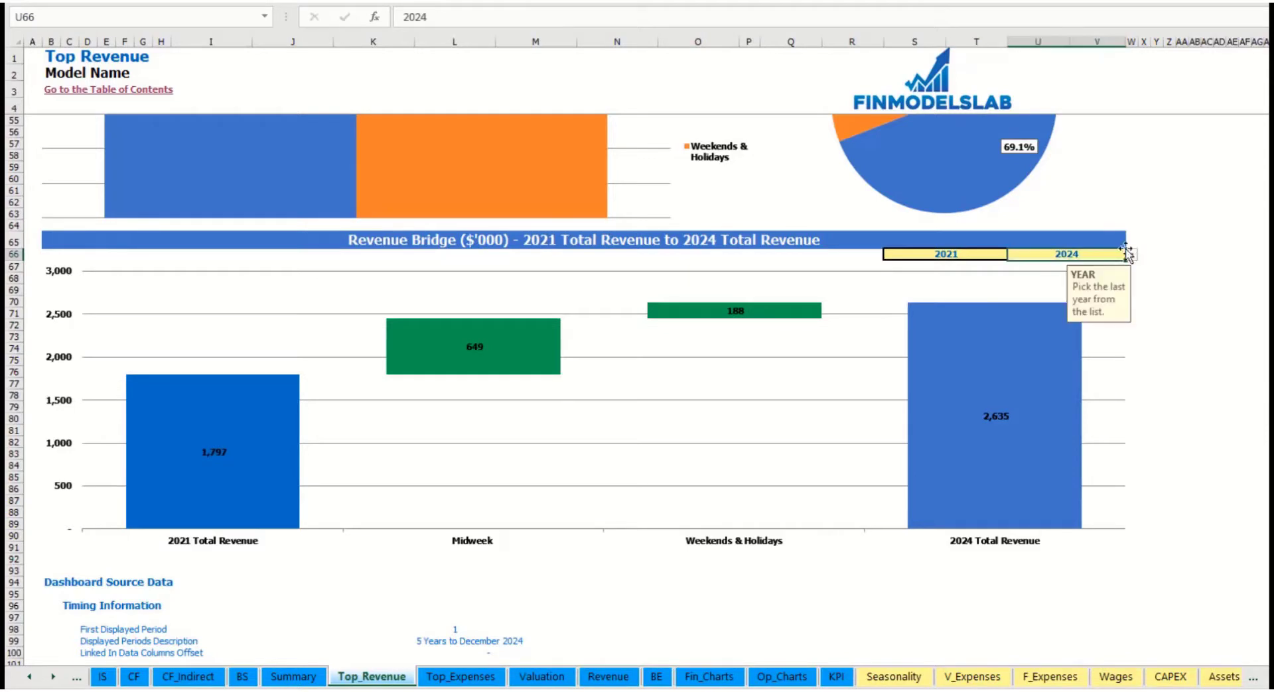
left_click(1130, 255)
left_click(1093, 300)
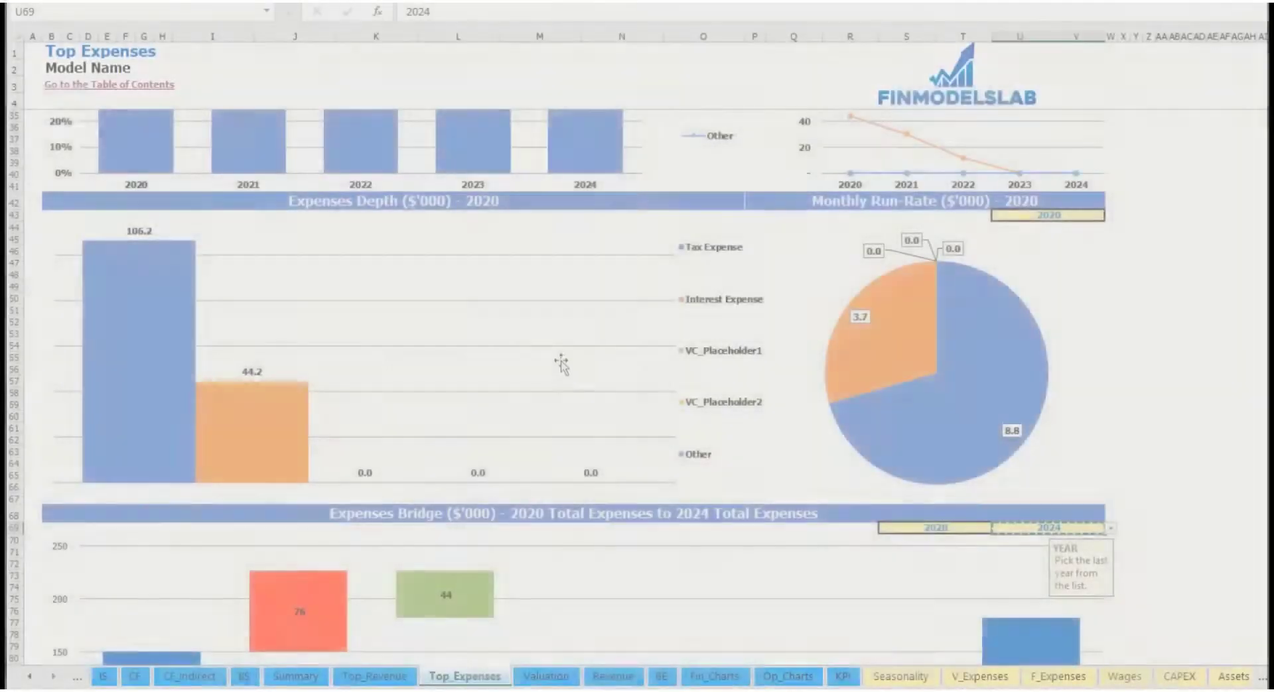
Review the top 5 expense categories table and its 5-year charts on the Top Expenses sheet
scroll(562, 360, "up", 10)
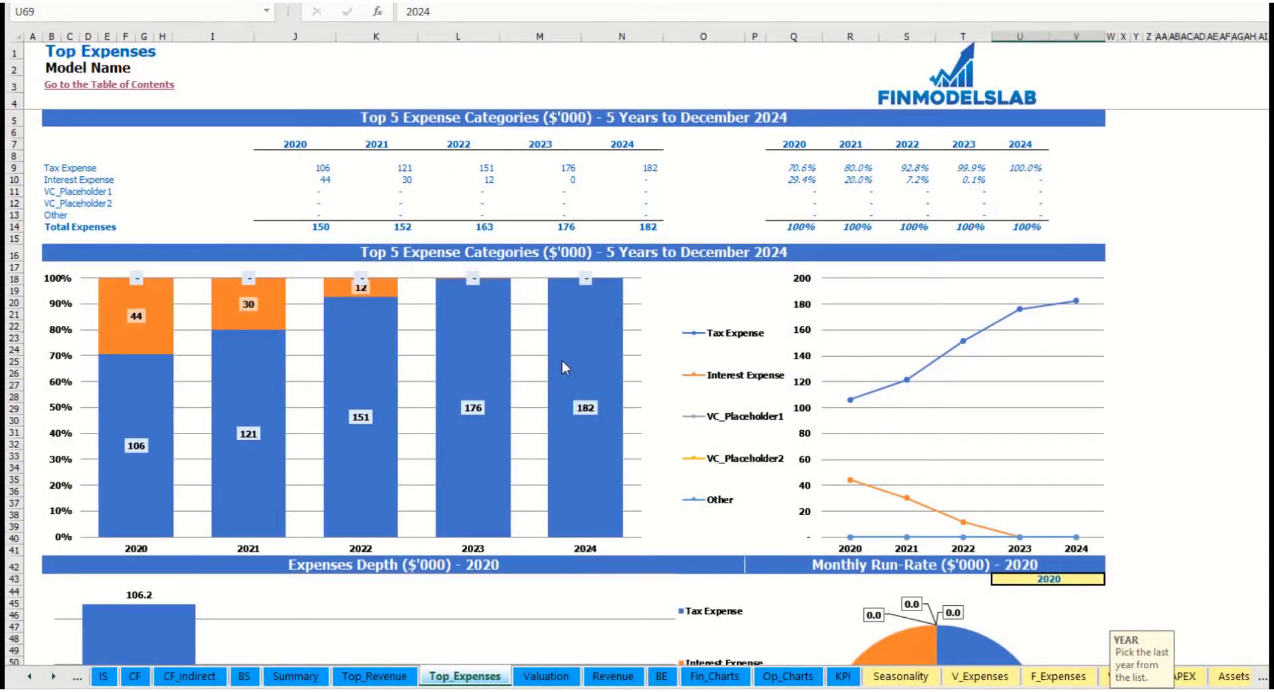
left_click_drag(48, 170, 111, 203)
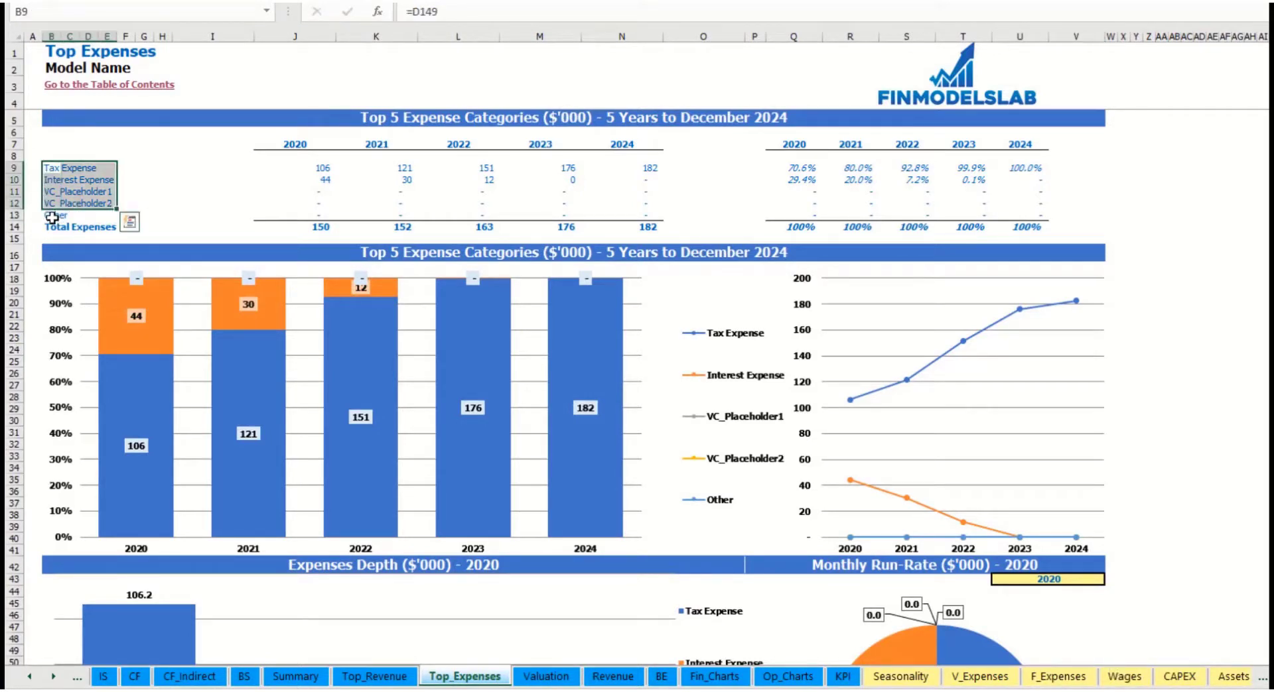
left_click(48, 215)
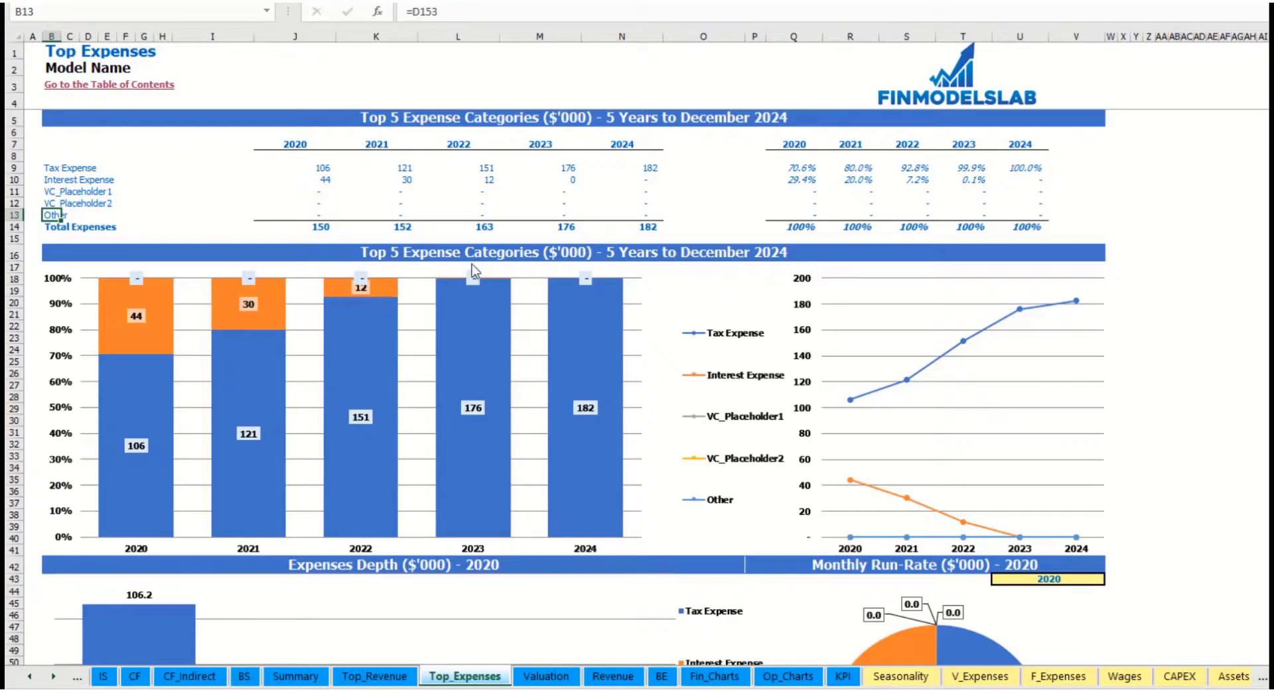
scroll(480, 260, "down", 3)
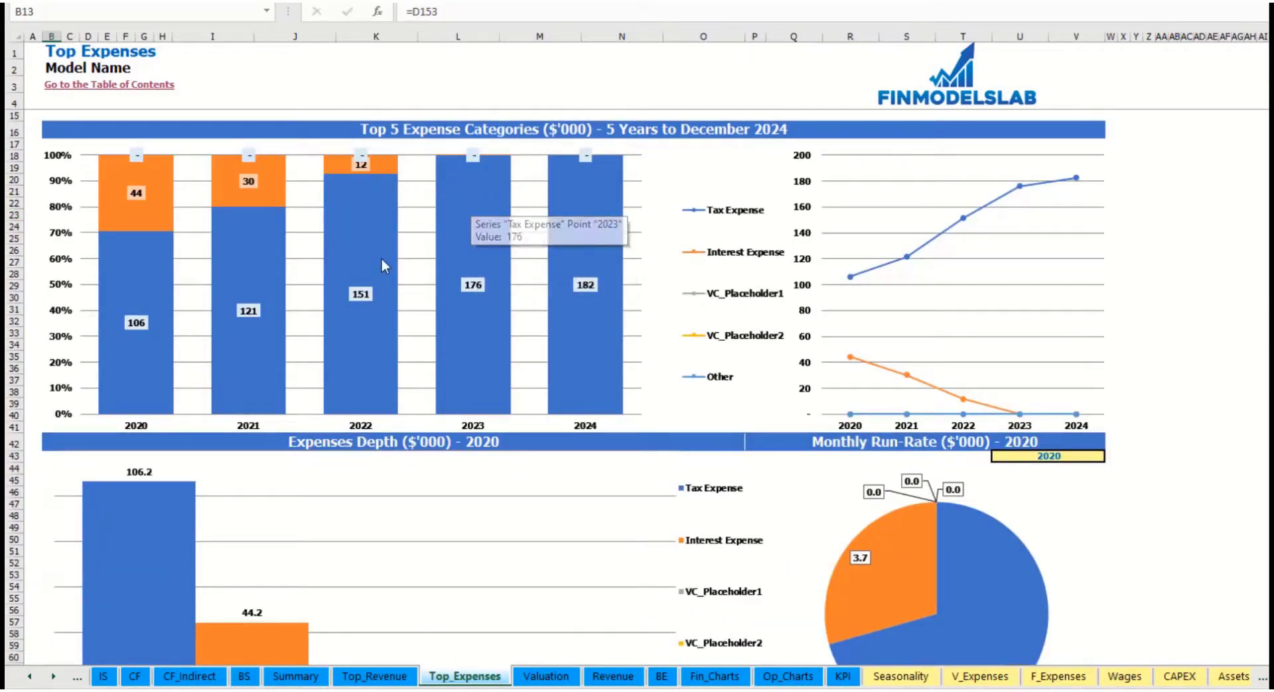
scroll(419, 303, "down", 3)
scroll(446, 349, "down", 3)
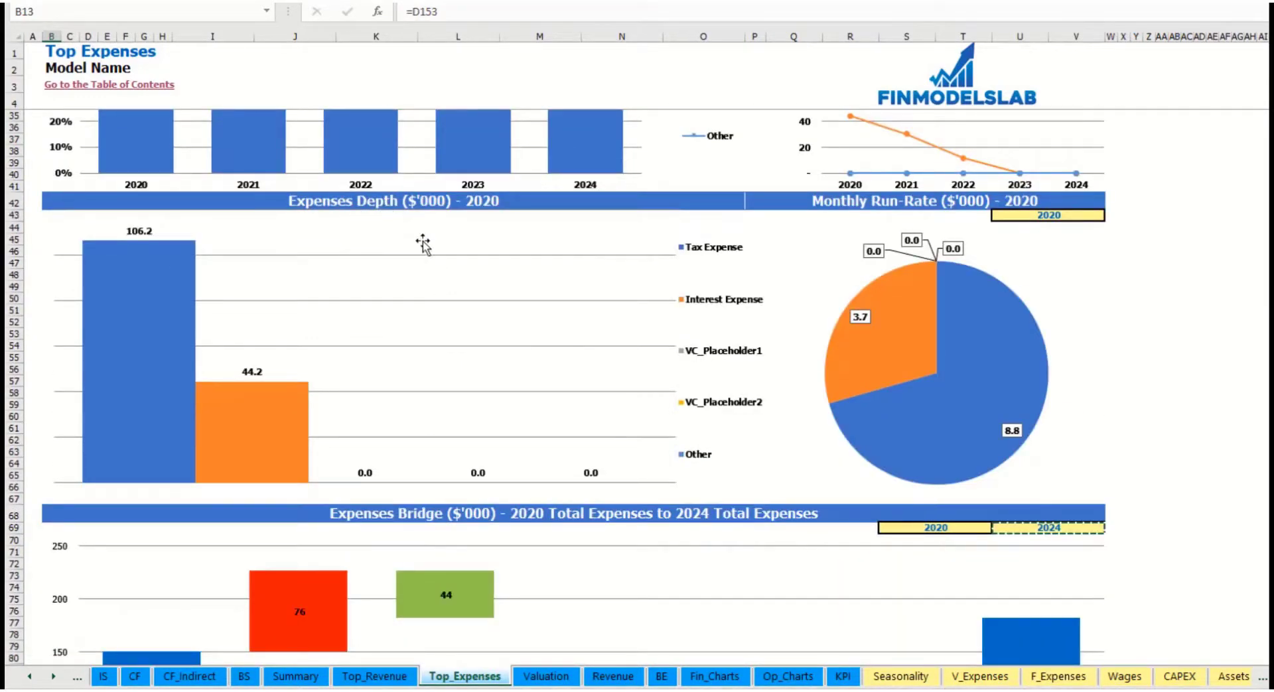
Set the year for the Expenses Depth and Monthly Run-Rate charts on the Top Expenses sheet to 2022
left_click(1085, 216)
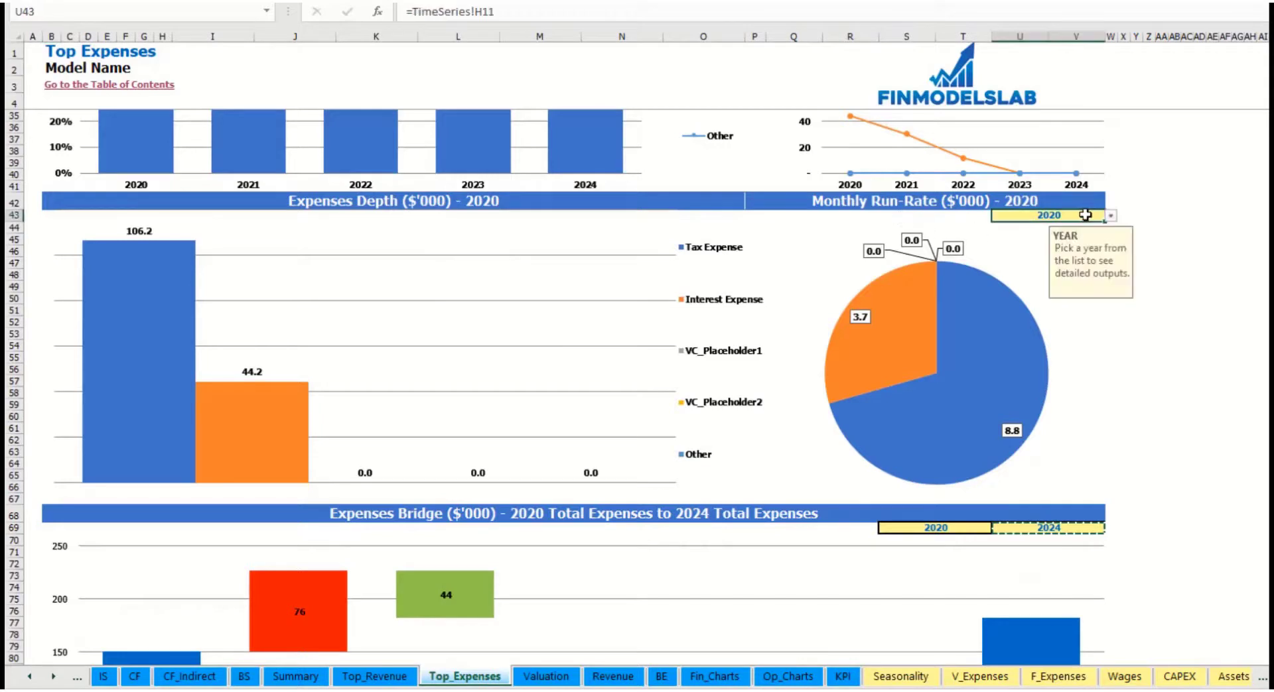
left_click(1110, 216)
left_click(1101, 245)
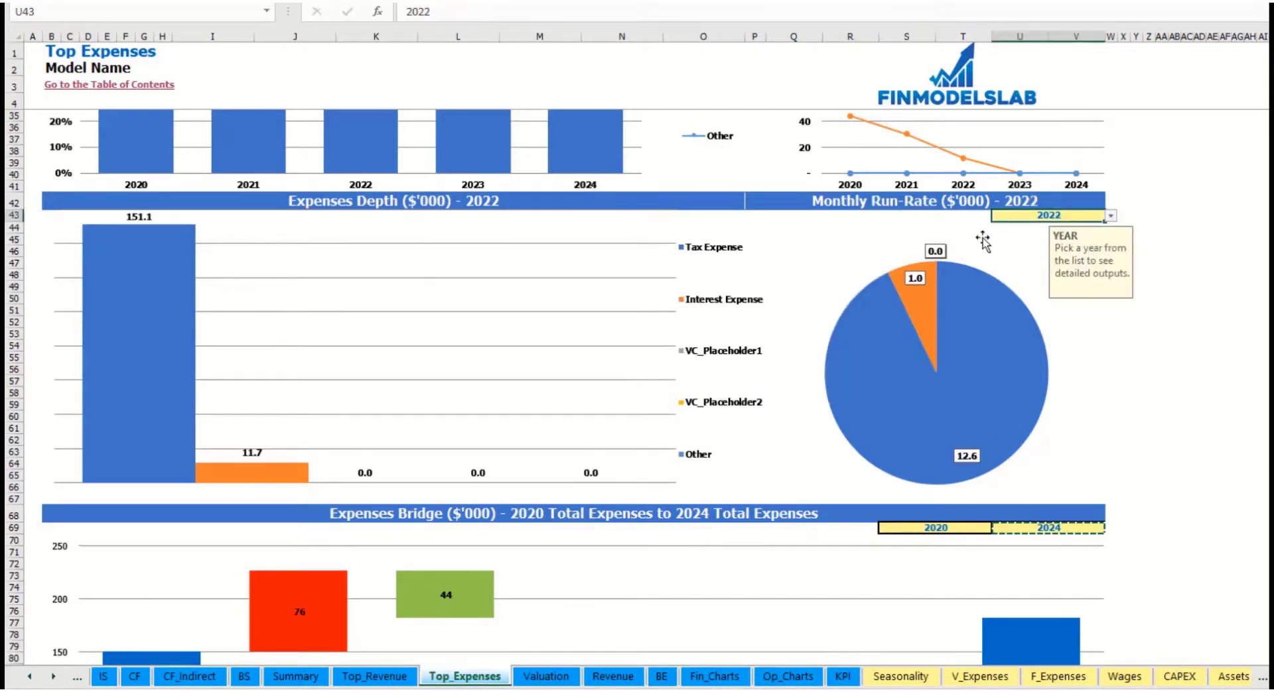
scroll(649, 415, "down", 7)
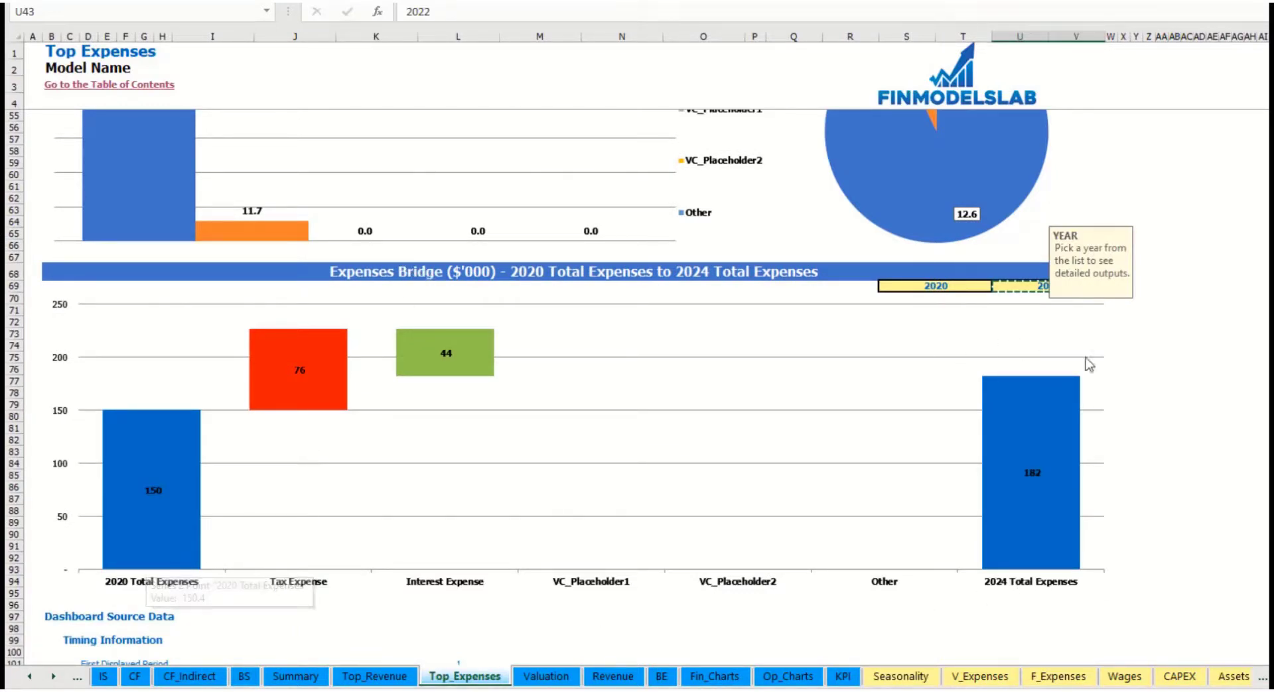
left_click(1165, 353)
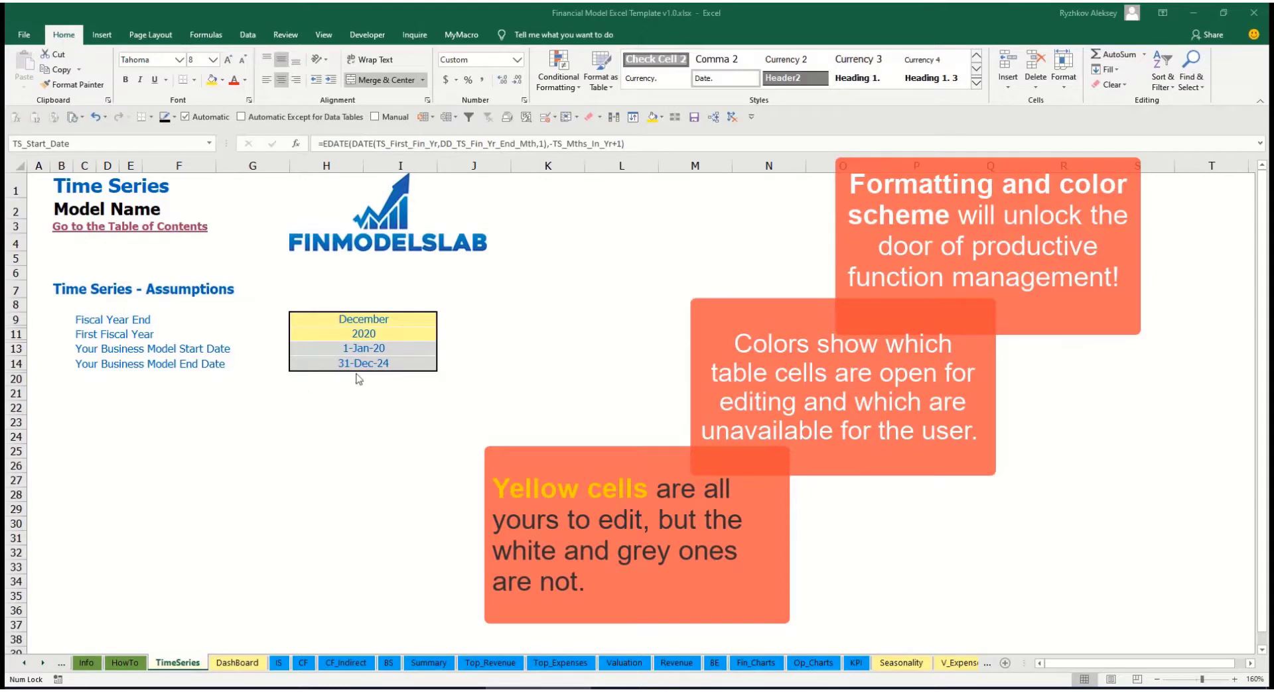
Look through the workbook's full row of sheets, from the green instruction sheets to the grey calculation sheets and back
left_click(43, 663)
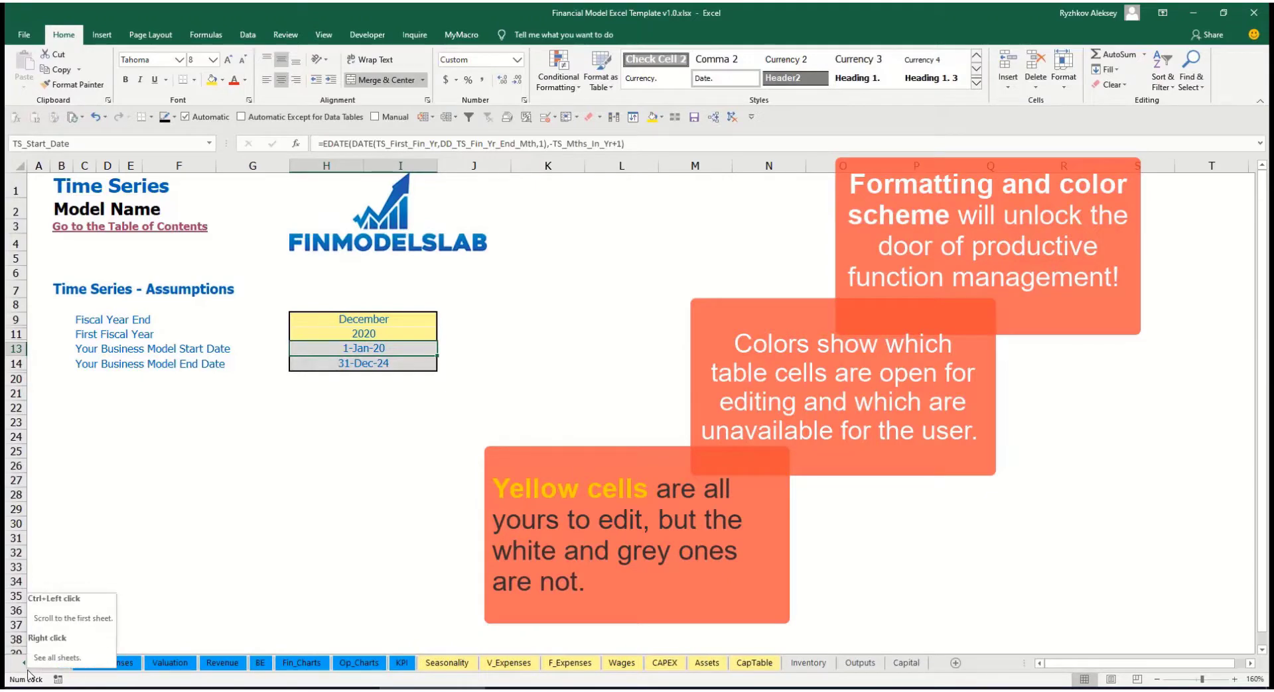
left_click(25, 664)
left_click(26, 669)
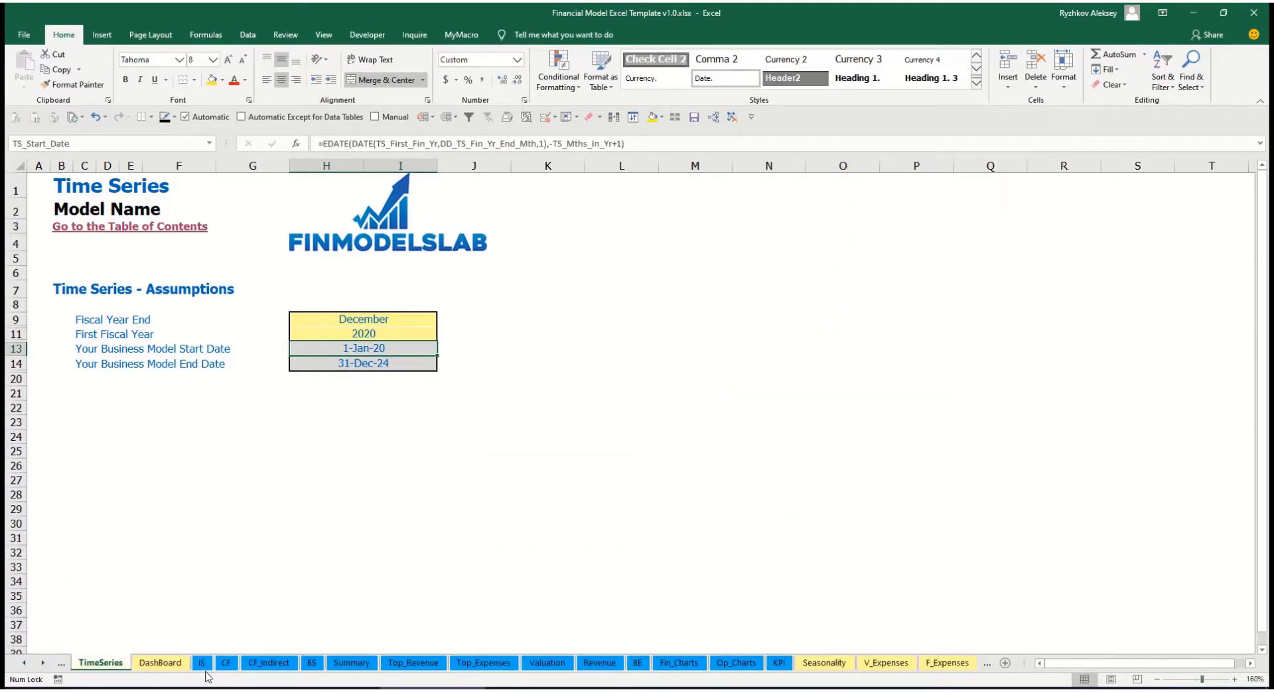
left_click(43, 664)
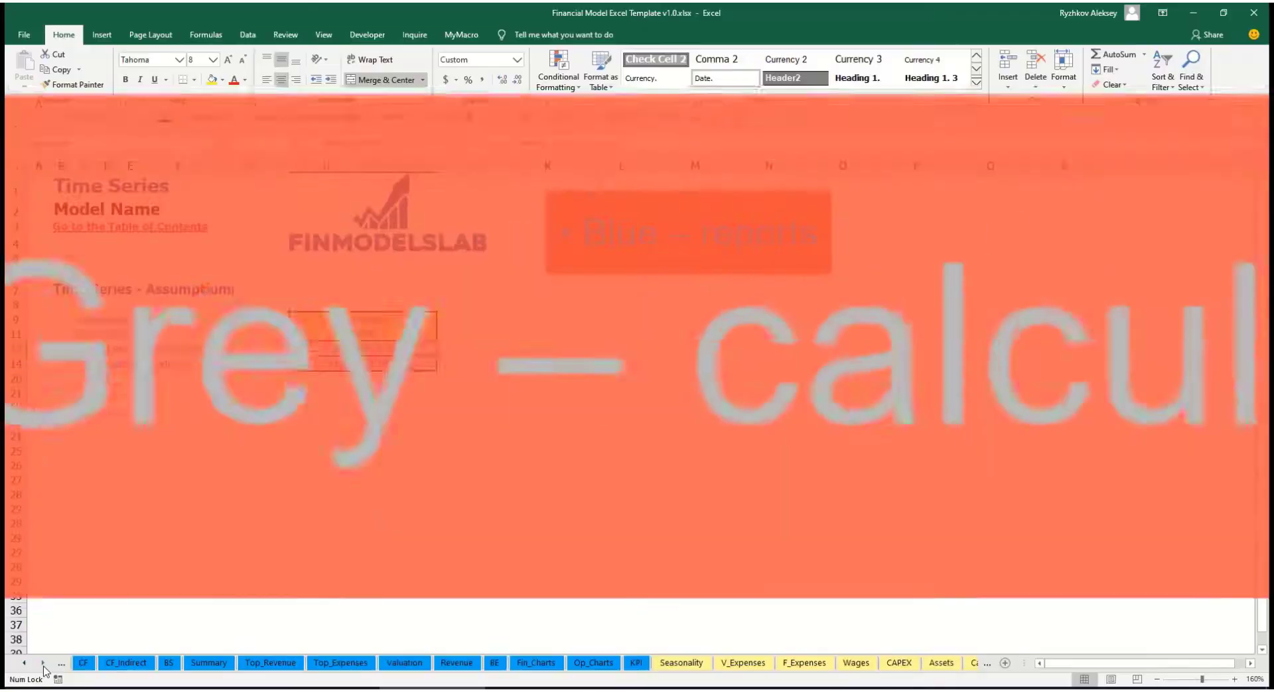
left_click(43, 664)
left_click(43, 664)
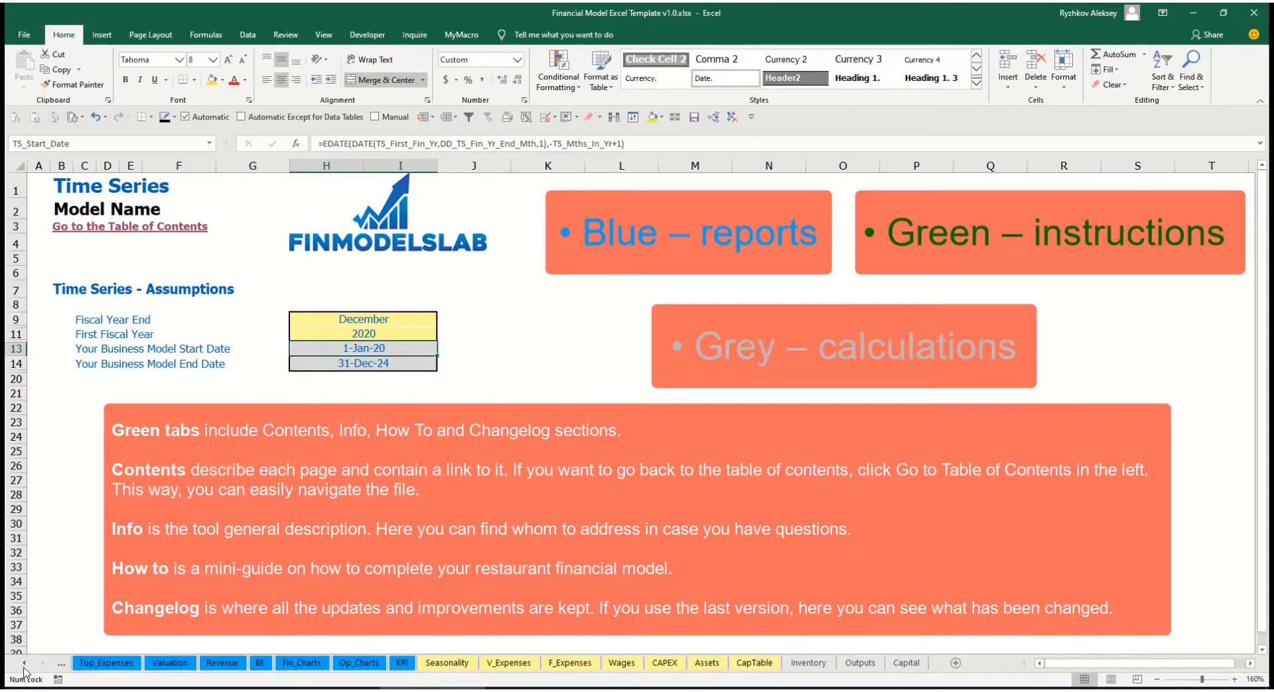
left_click_drag(23, 667, 24, 670)
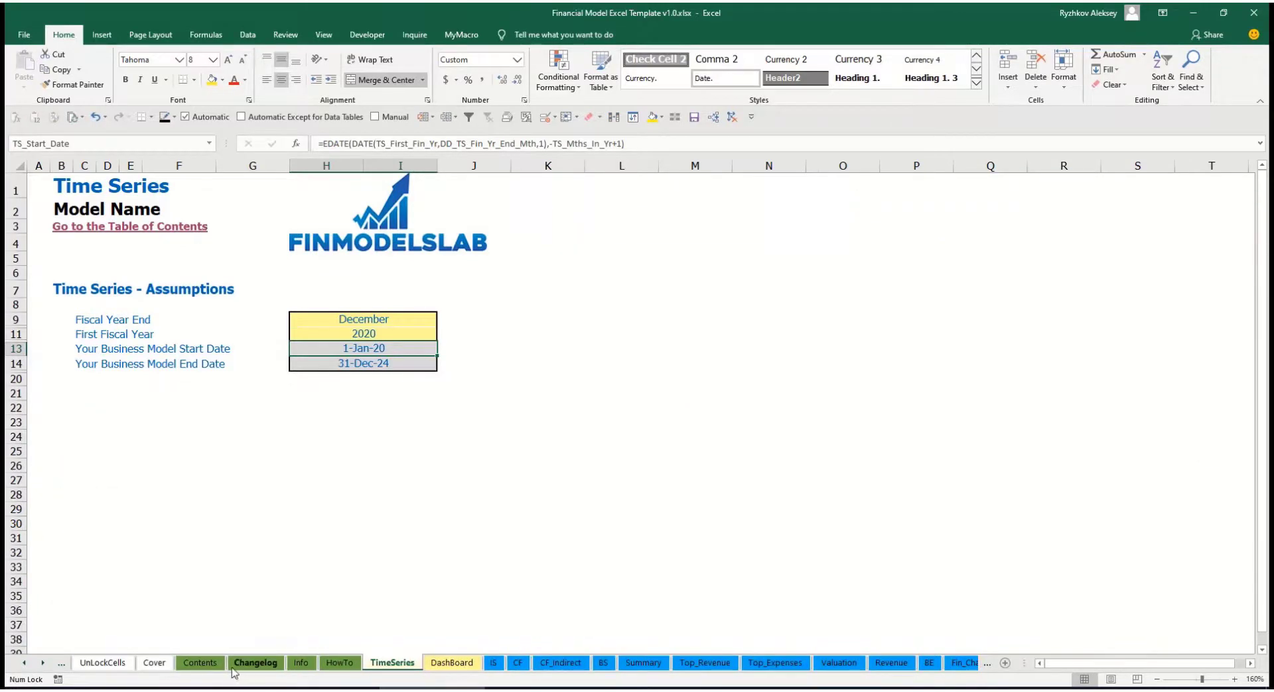
Open the Contents sheet, follow its Financial Statements Summary link, and return to the table of contents
left_click(199, 663)
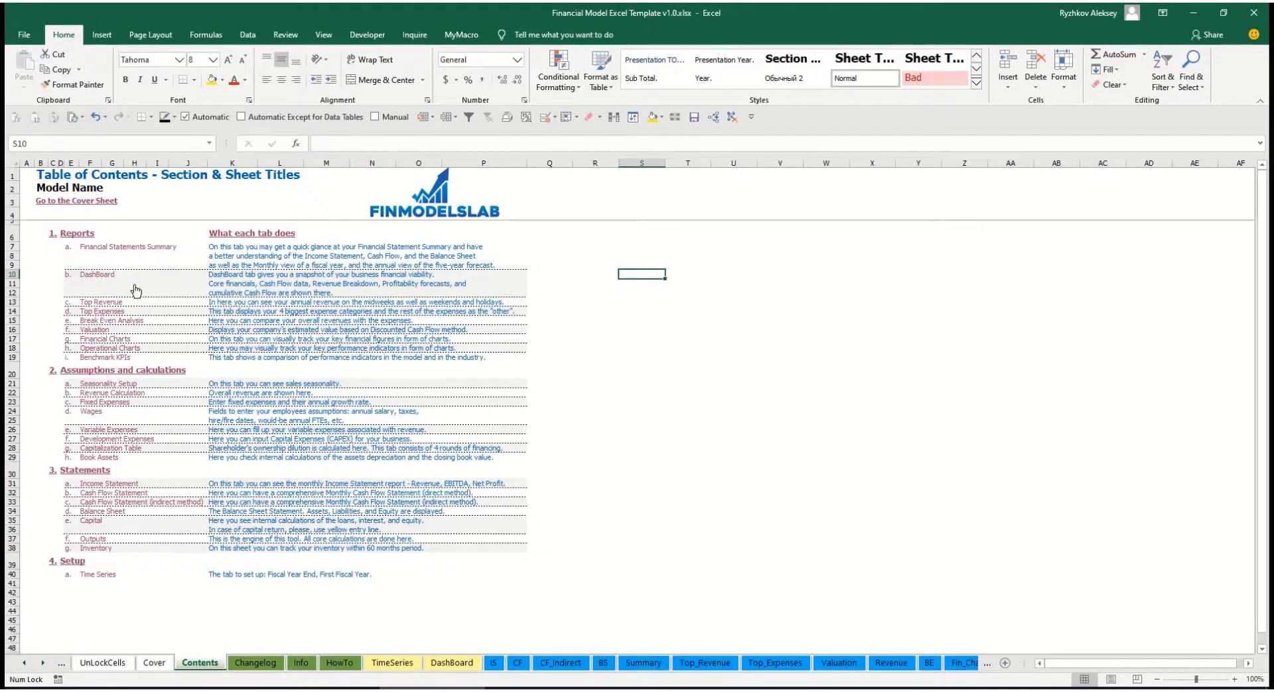
left_click(120, 249)
left_click(46, 205)
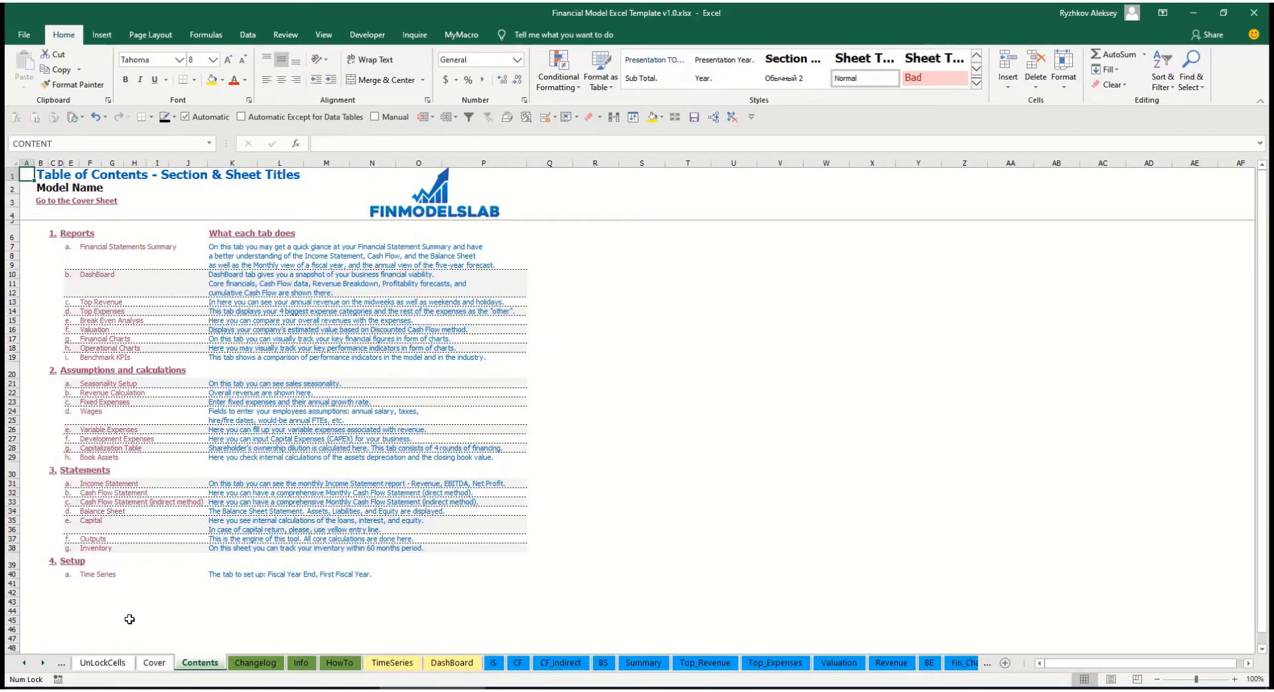
Read through the How To guide's instructions for each sheet, from Cover and Time Series down to Top Revenue
left_click(339, 663)
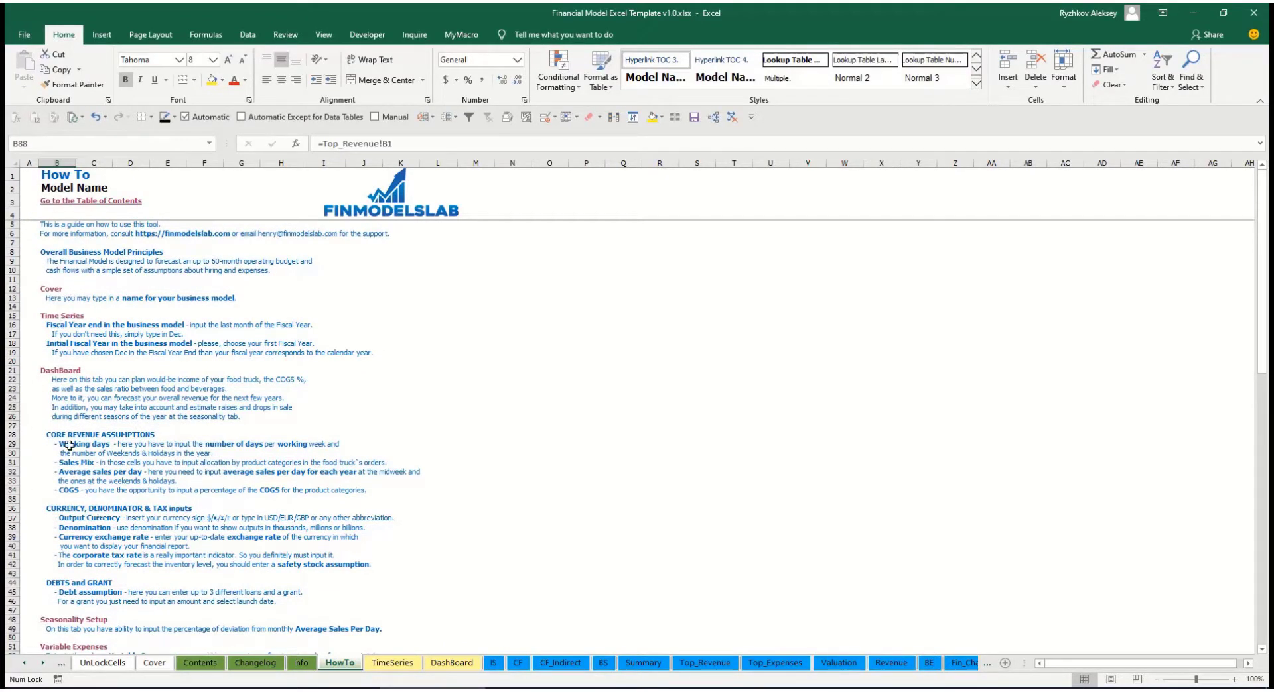
scroll(72, 445, "down", 3)
scroll(78, 492, "down", 3)
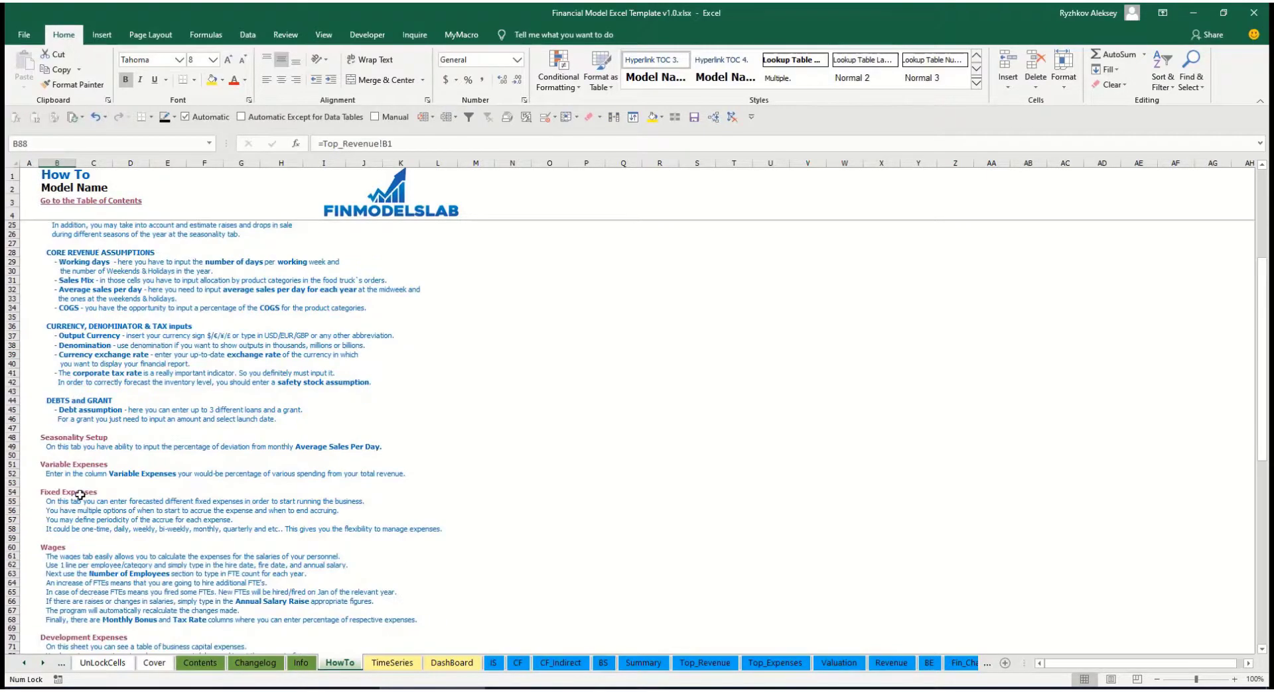
scroll(67, 524, "down", 6)
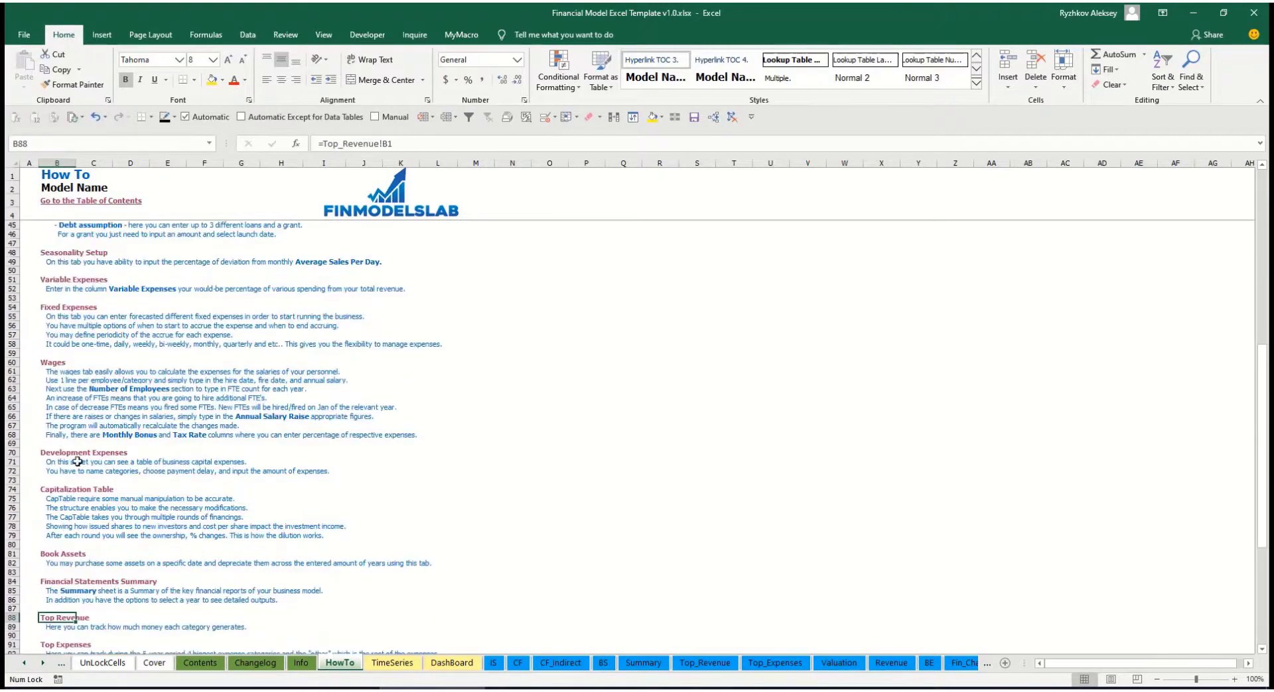
scroll(78, 461, "up", 12)
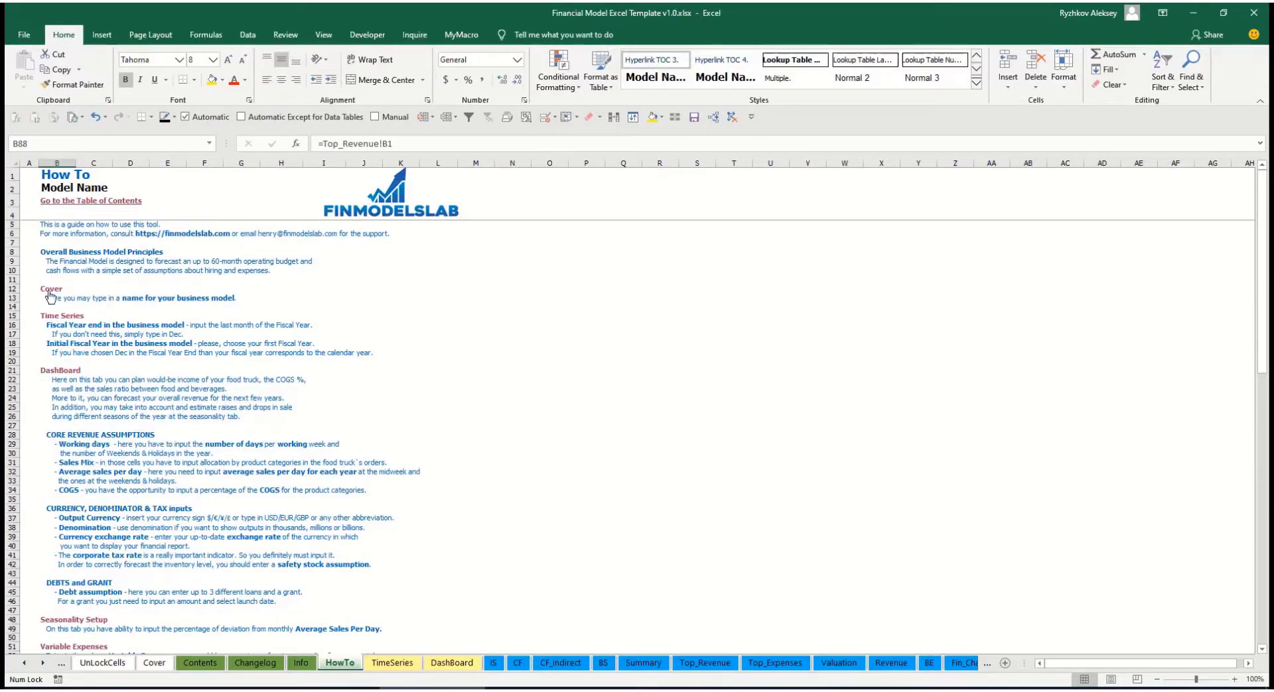
scroll(58, 382, "down", 10)
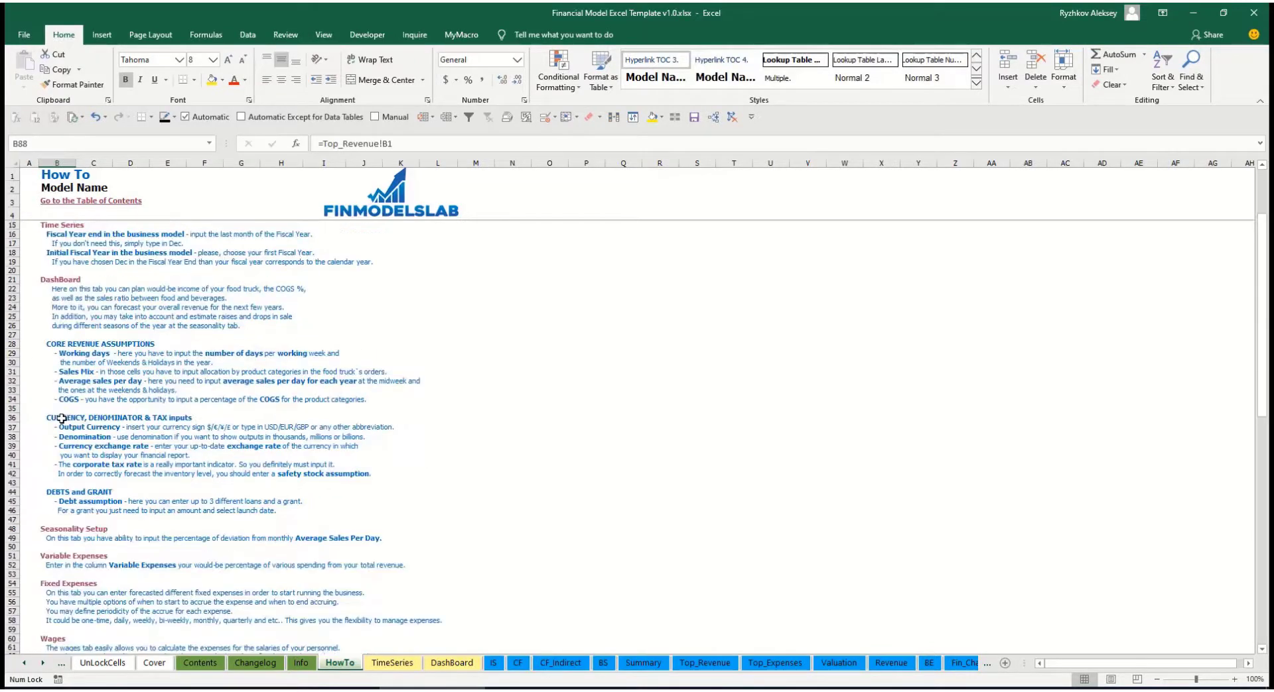
scroll(64, 380, "down", 3)
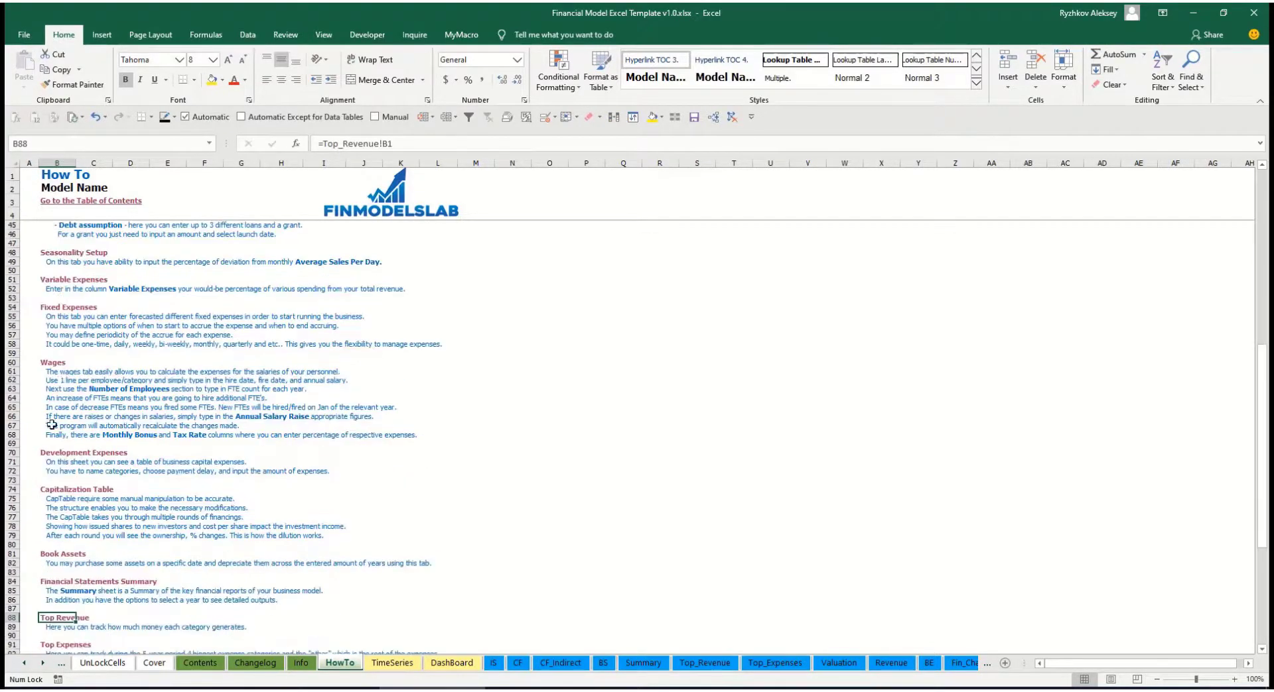
left_click(50, 556)
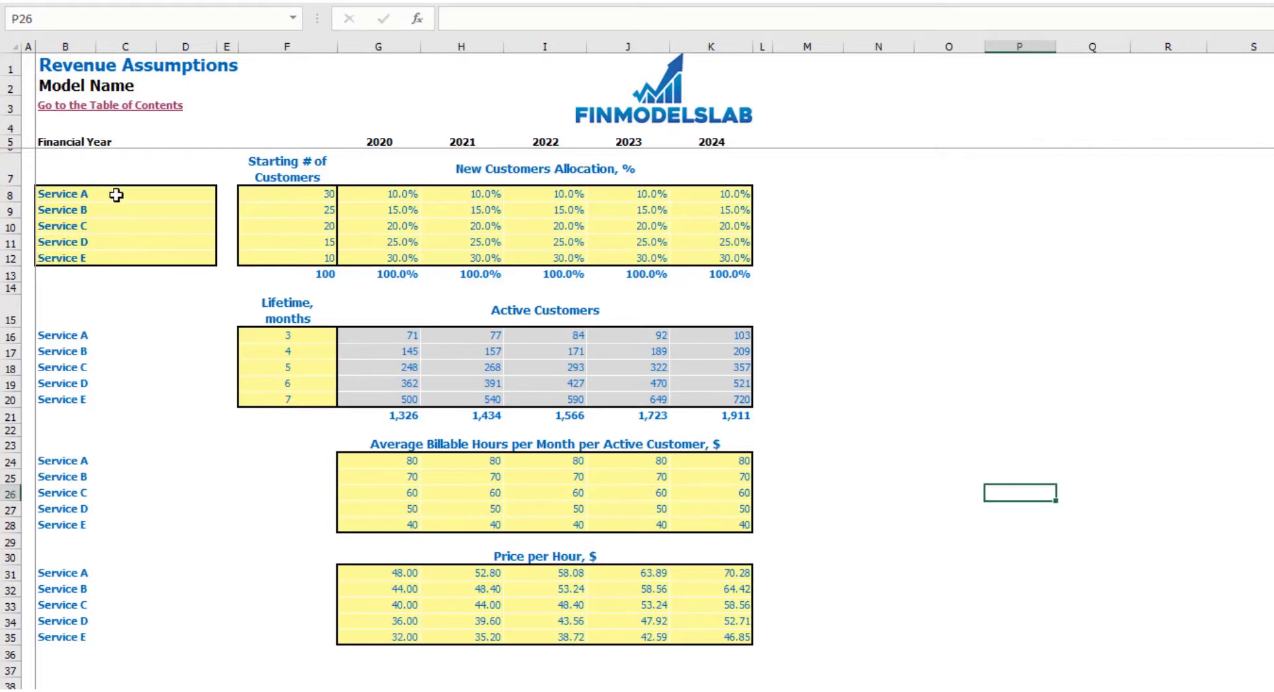
Rename Service A as Offering 1 in the services list of the Revenue Assumptions sheet
left_click_drag(116, 196, 126, 253)
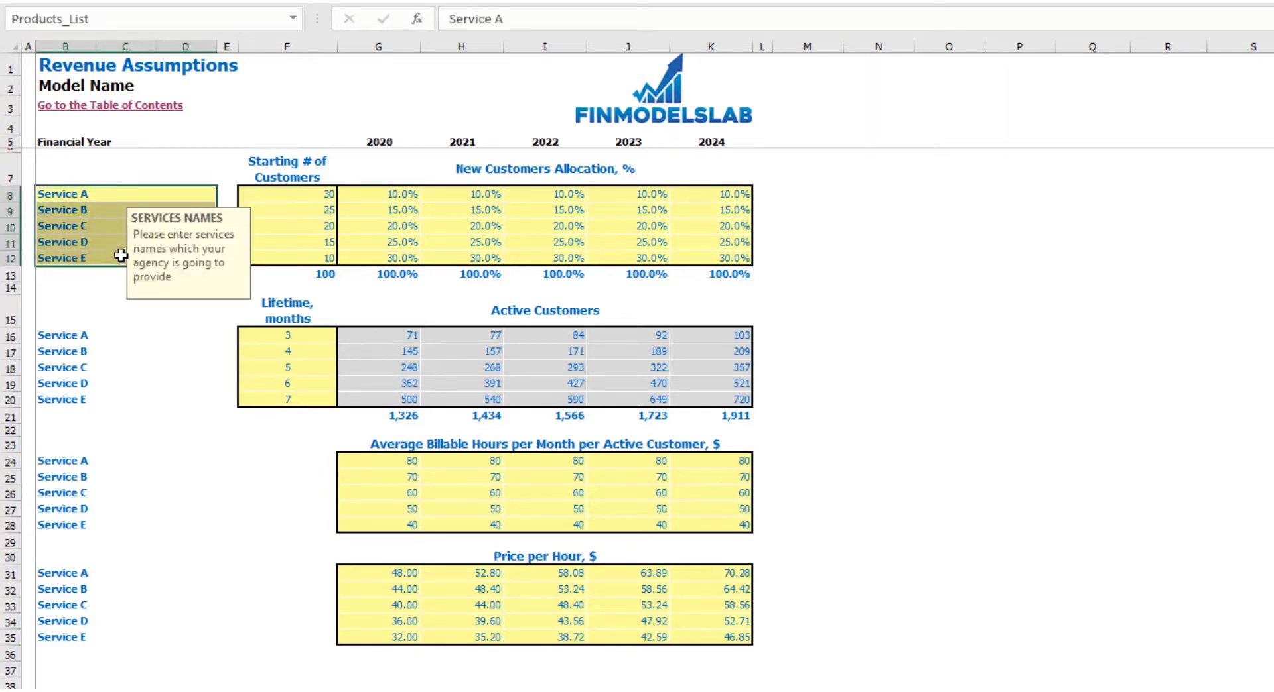
left_click(74, 197)
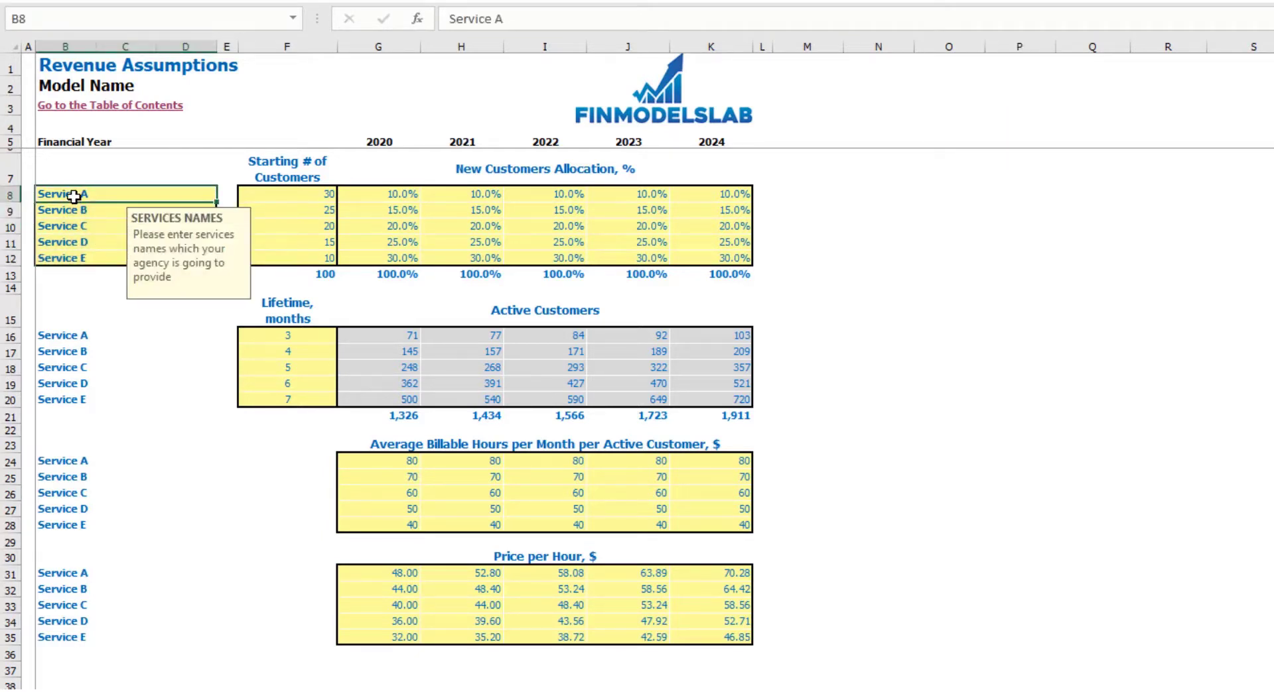
type("Offering")
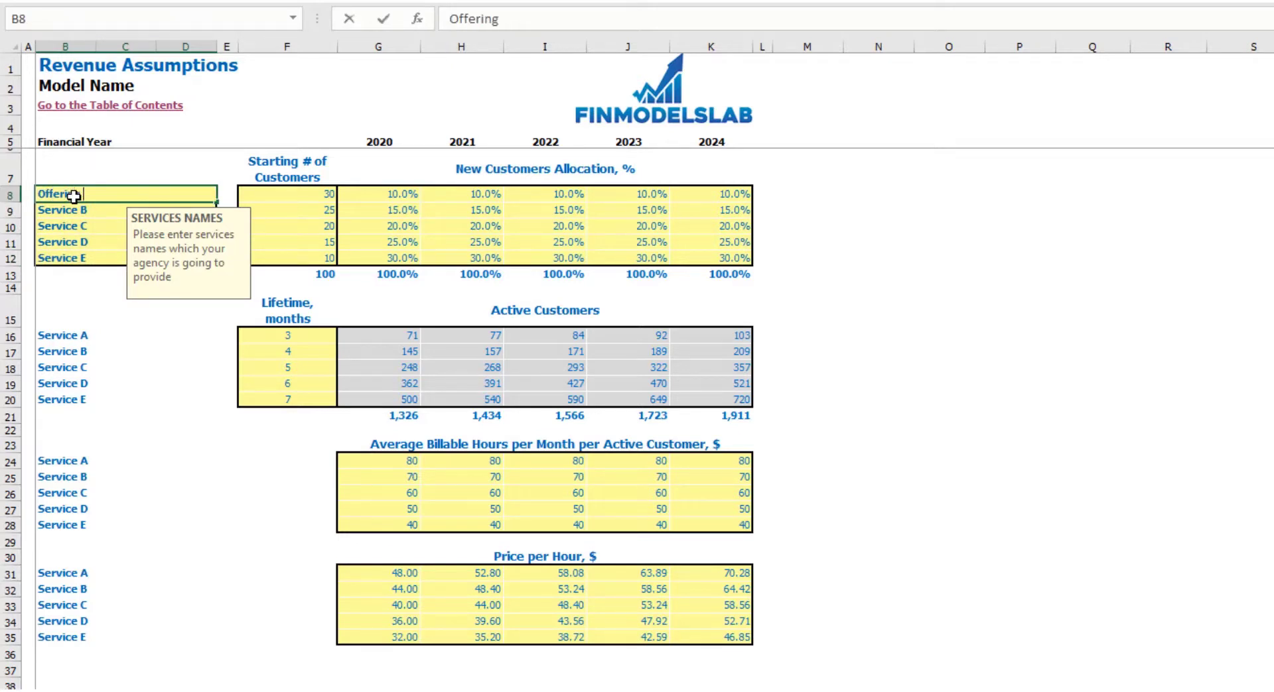
type(" 1")
key("Return")
left_click(89, 274)
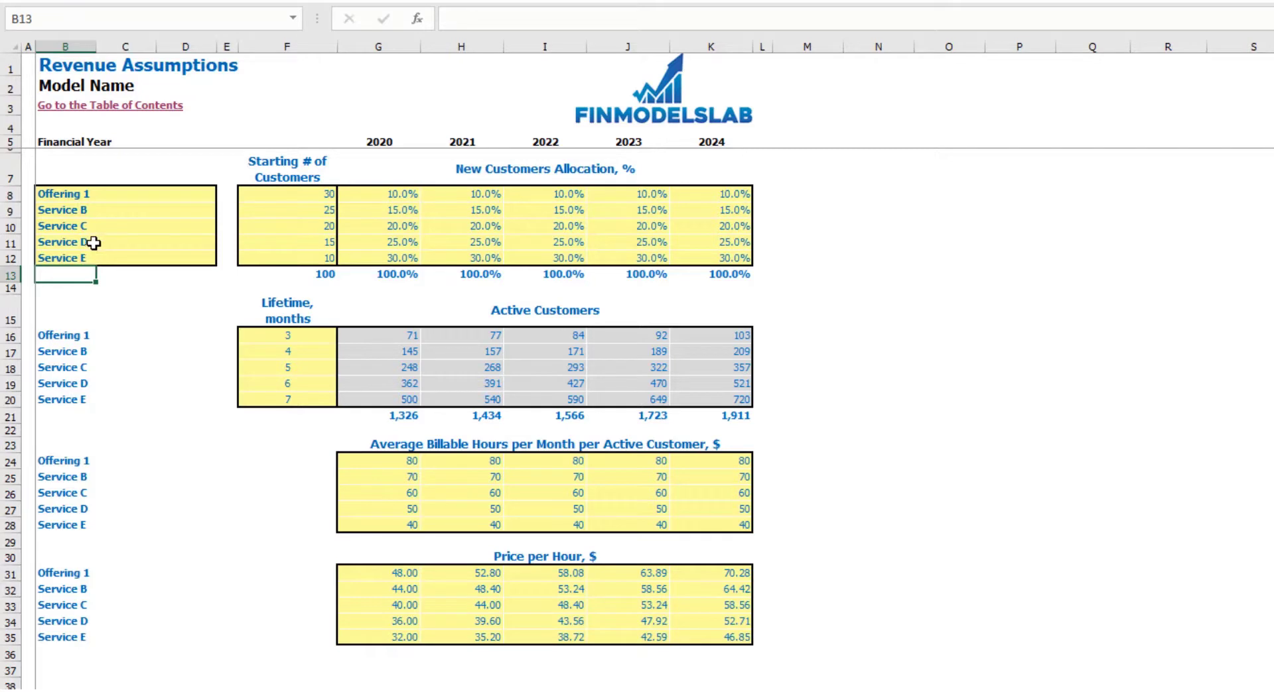
Clear the names, starting customer counts and 2020–2024 new customer allocations of Service D and Service E
left_click_drag(99, 242, 719, 261)
key("Delete")
left_click(949, 210)
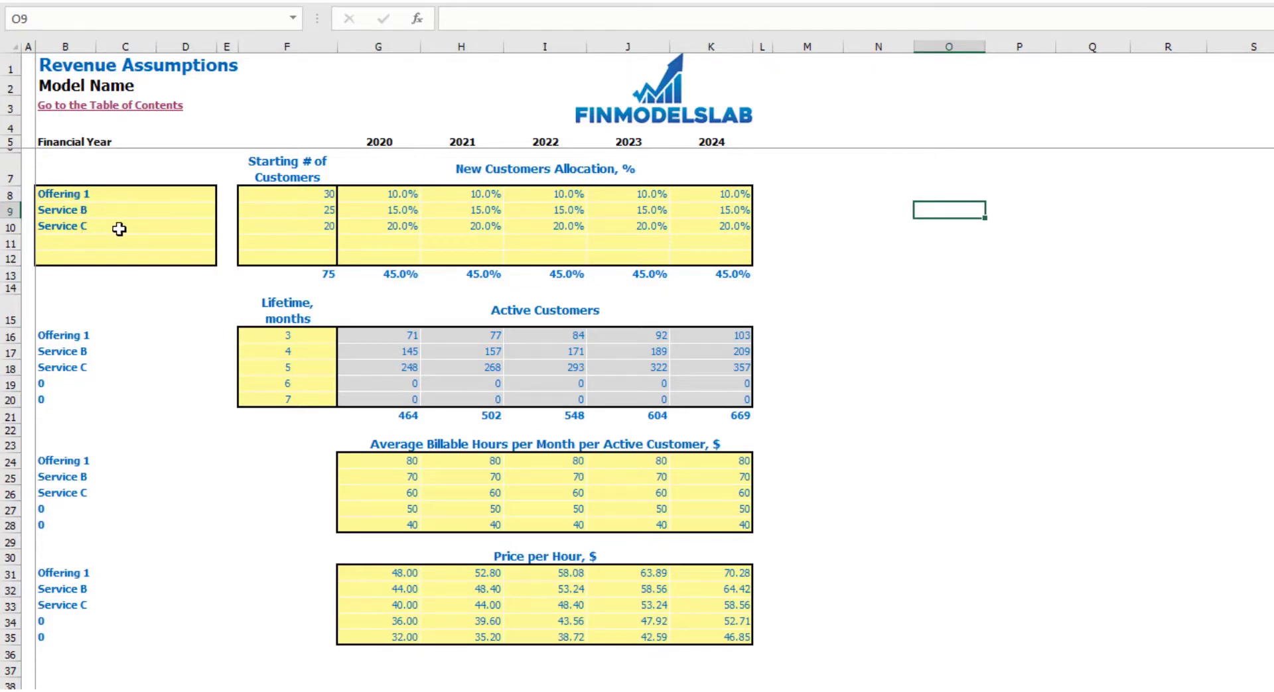
Undo the clearing of the Service D and E rows and the renaming of the first service
key("ctrl+z")
key("ctrl+z")
left_click(910, 276)
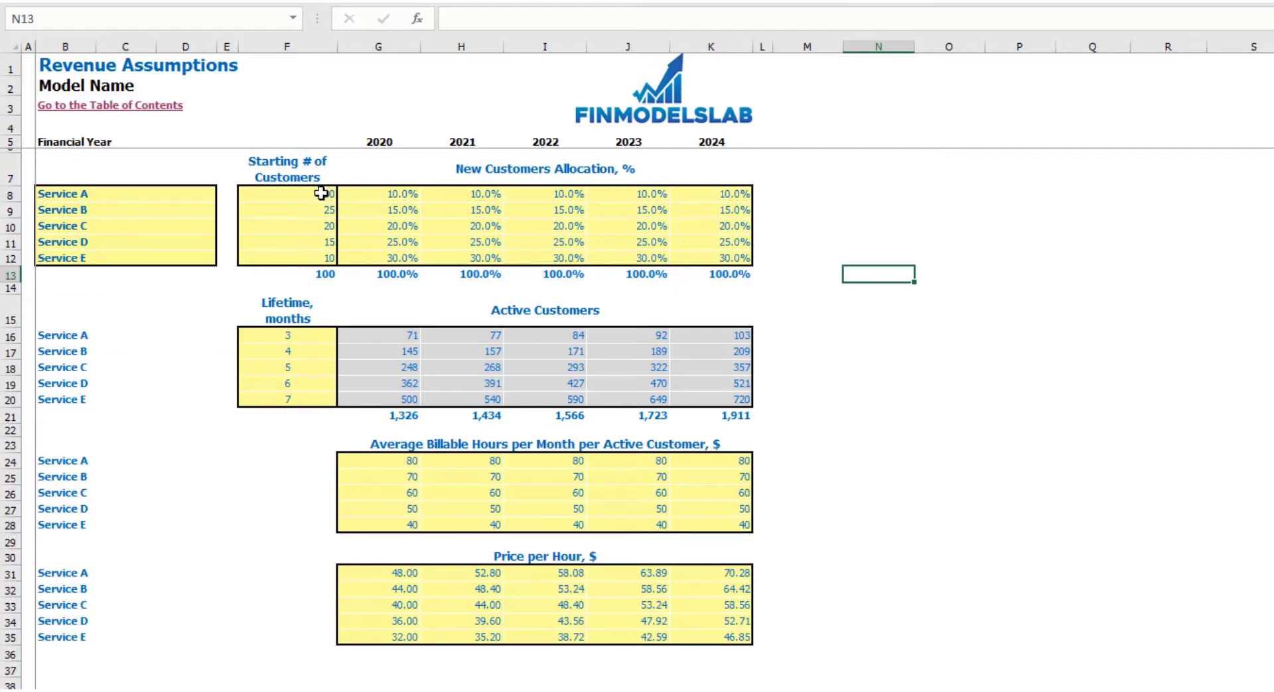
Set the starting number of customers to 50 for Service A and 60 for Service B
left_click(297, 199)
type("50")
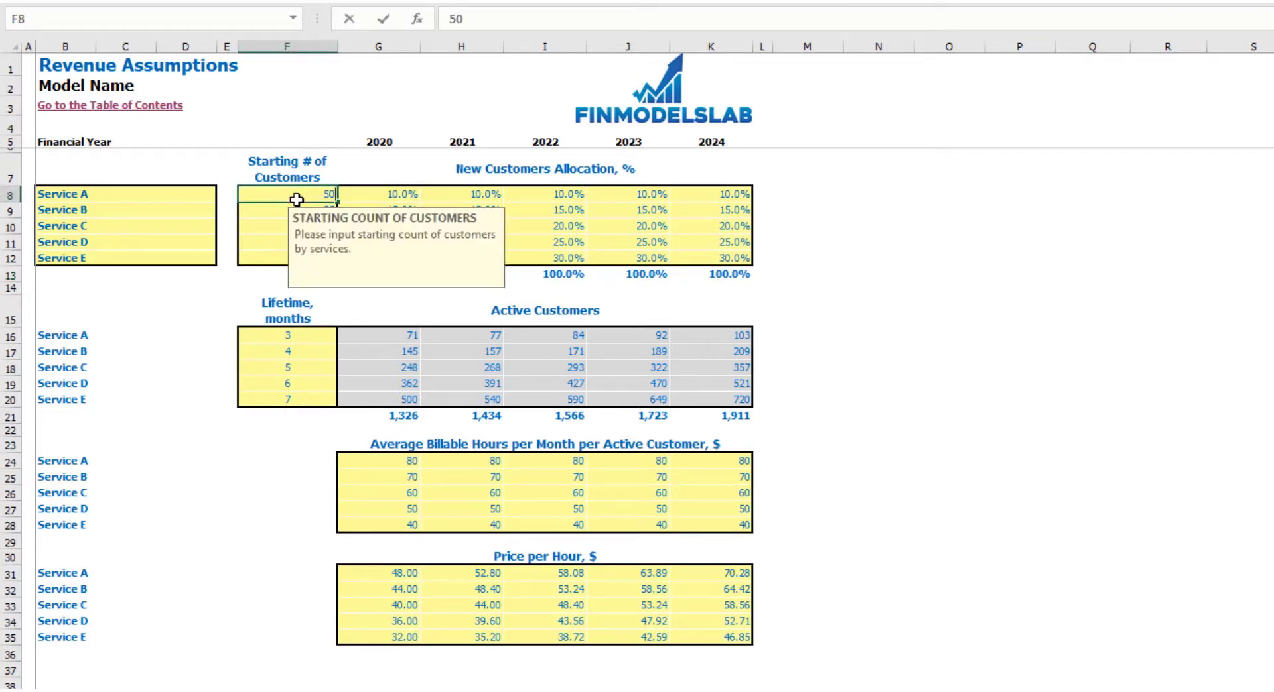
key("Return")
type("60")
key("Return")
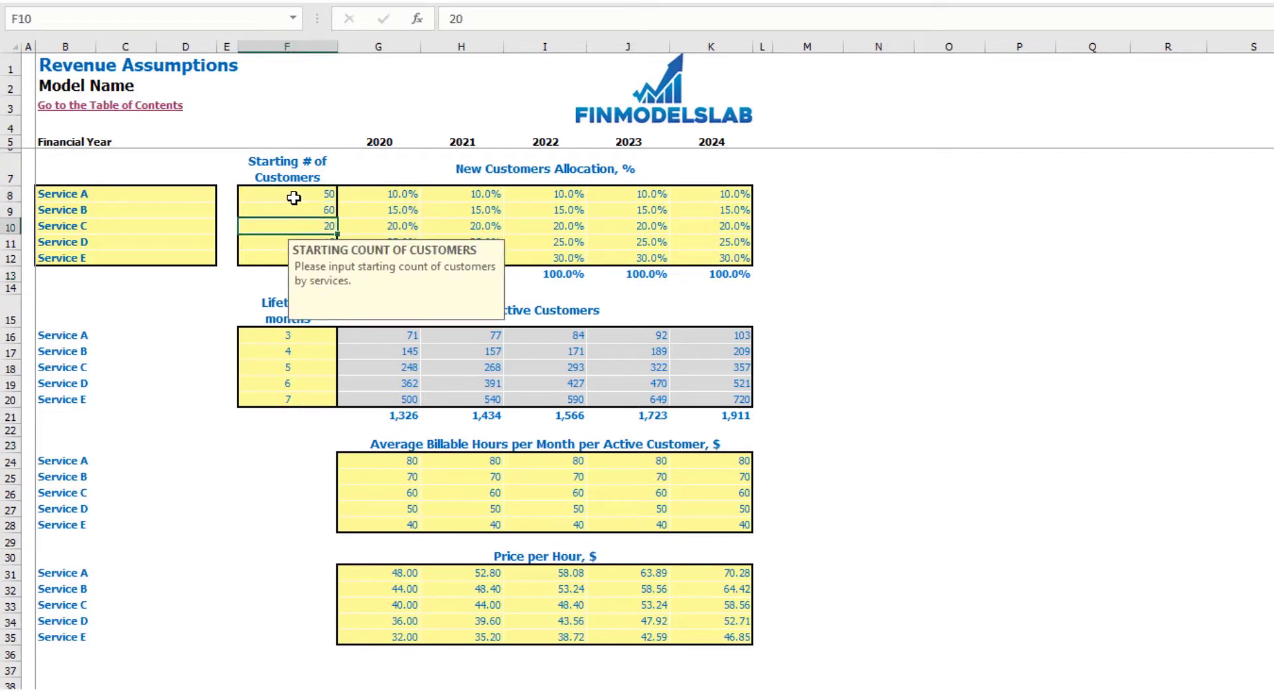
Clear the starting number of customers for Services A through E
left_click_drag(290, 195, 269, 250)
left_click(1126, 213)
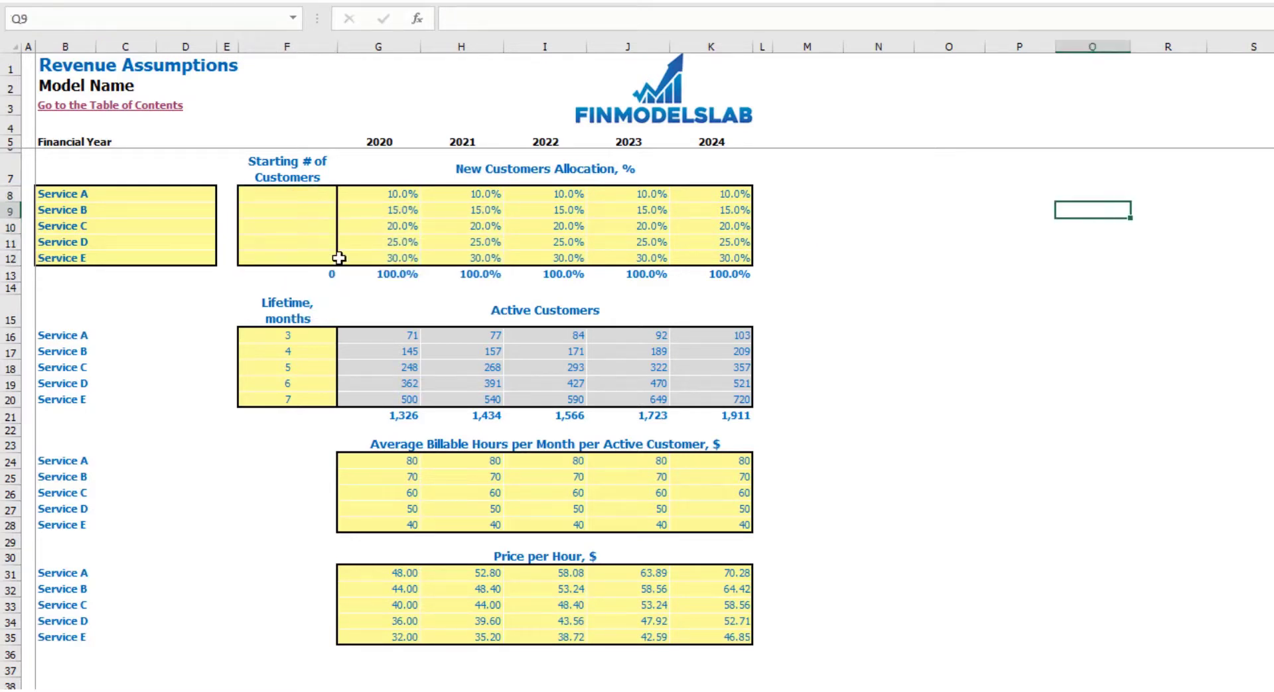
Inspect the starting customers total's formula and the input note on the 2020–2024 New Customers Allocation range
left_click(324, 273)
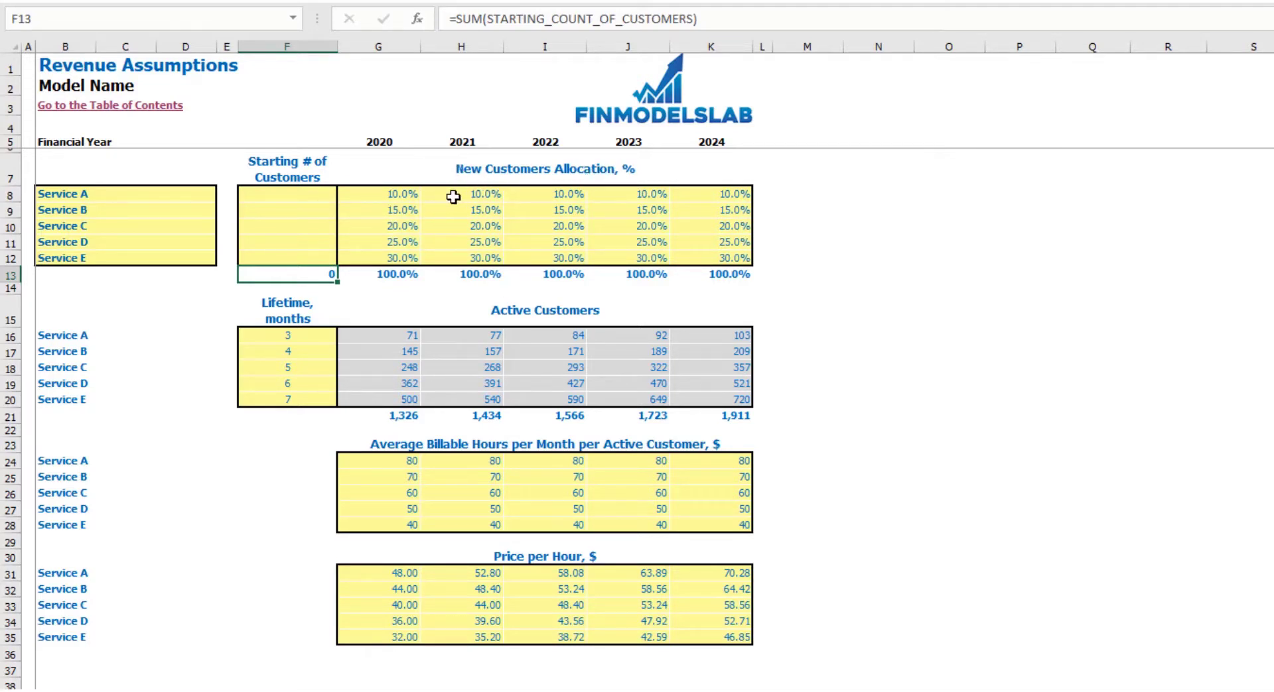
left_click_drag(403, 193, 738, 257)
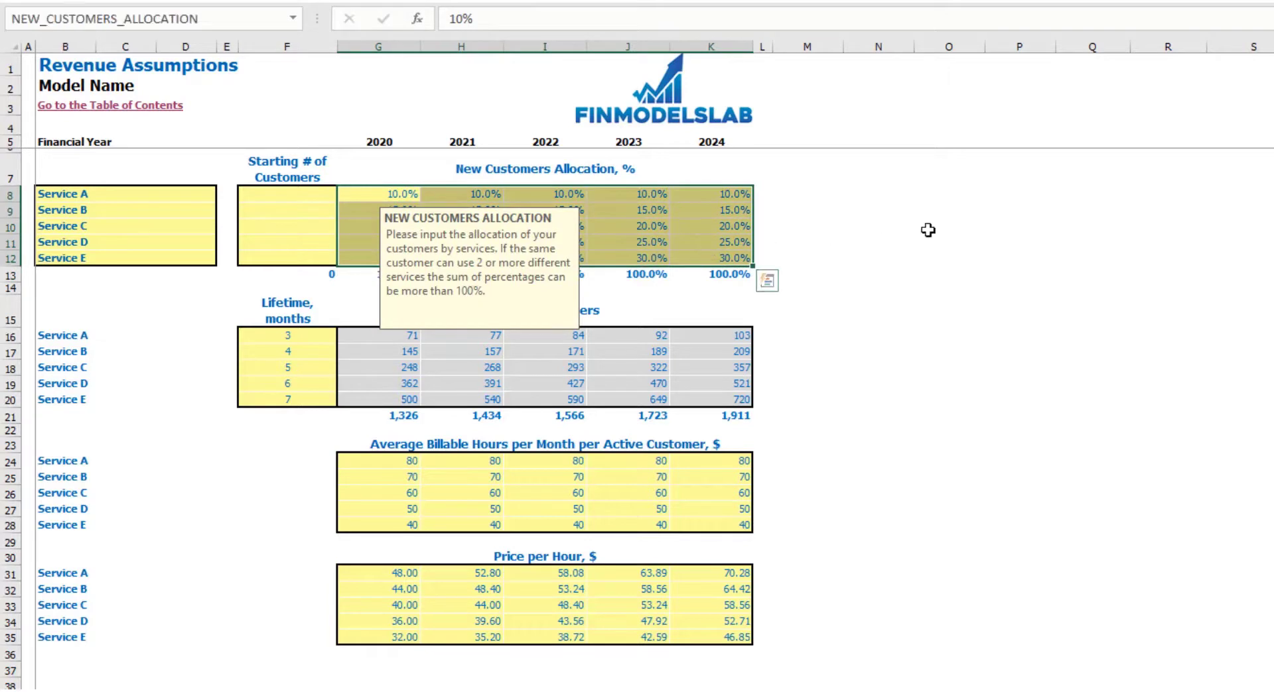
left_click(928, 229)
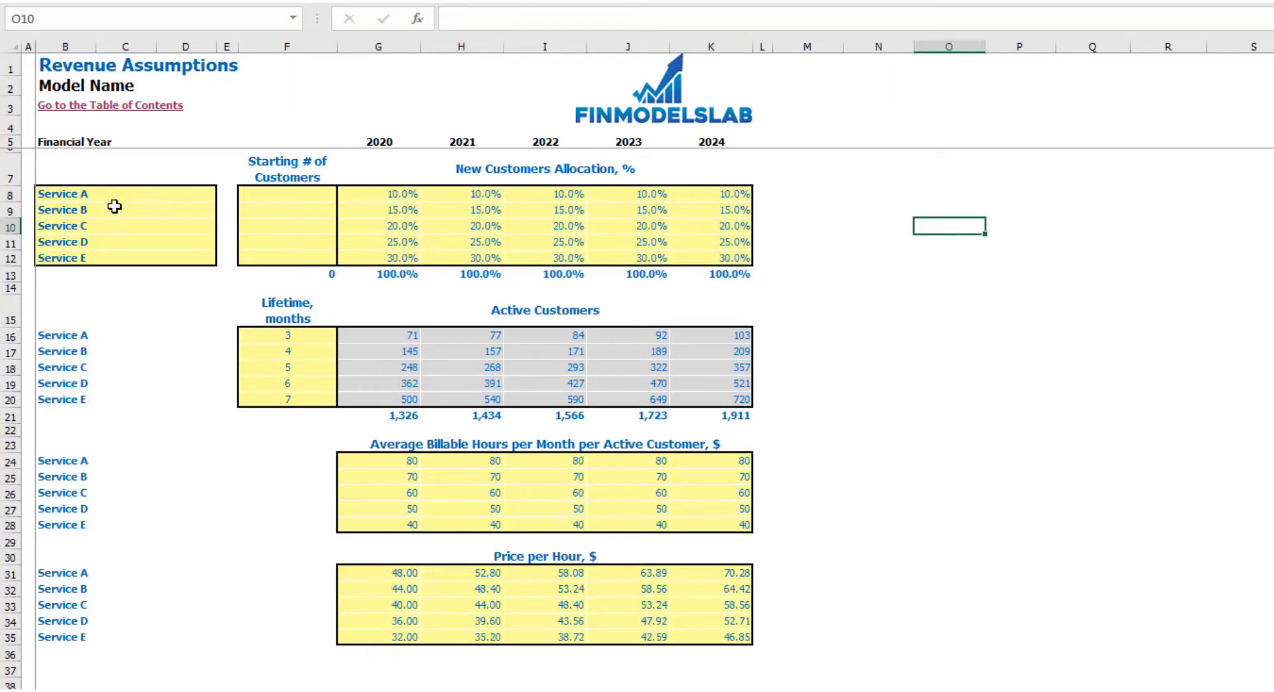
Set Service A's New Customers Allocation to 10% for 2020, 15% for 2021 and 20% for 2022
left_click(430, 196)
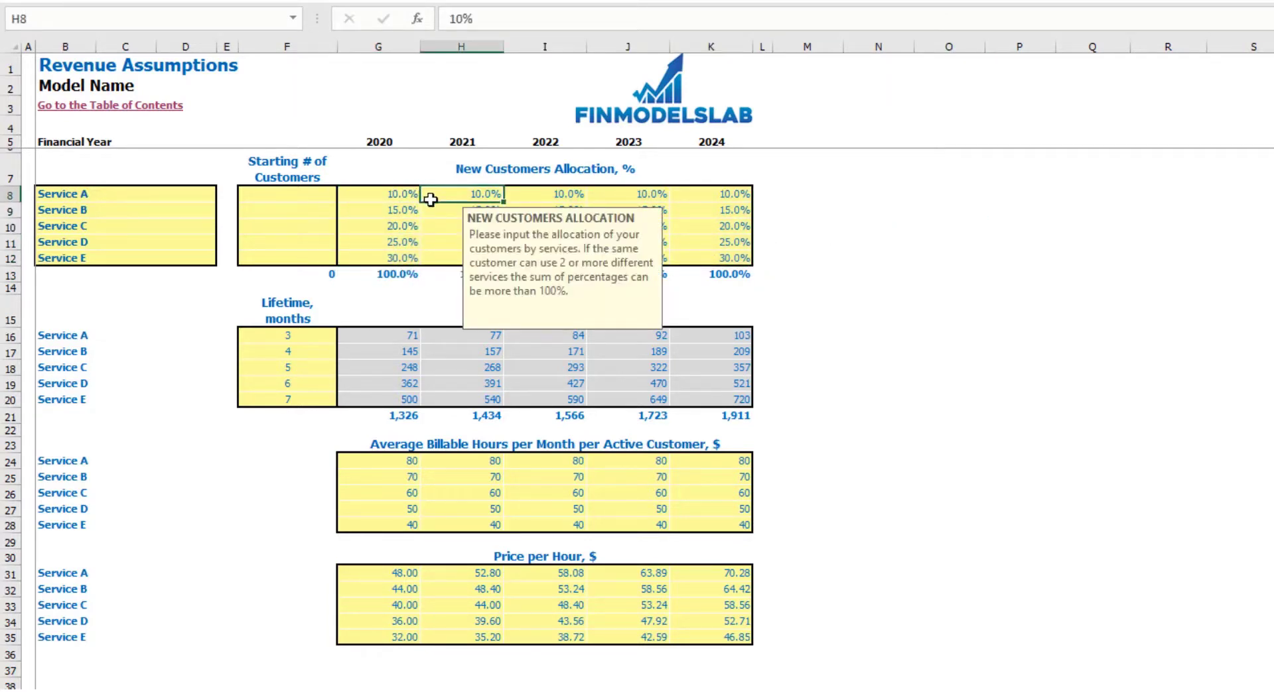
key("Left")
type("10%")
key("Tab")
type("15%")
key("Tab")
type("20%")
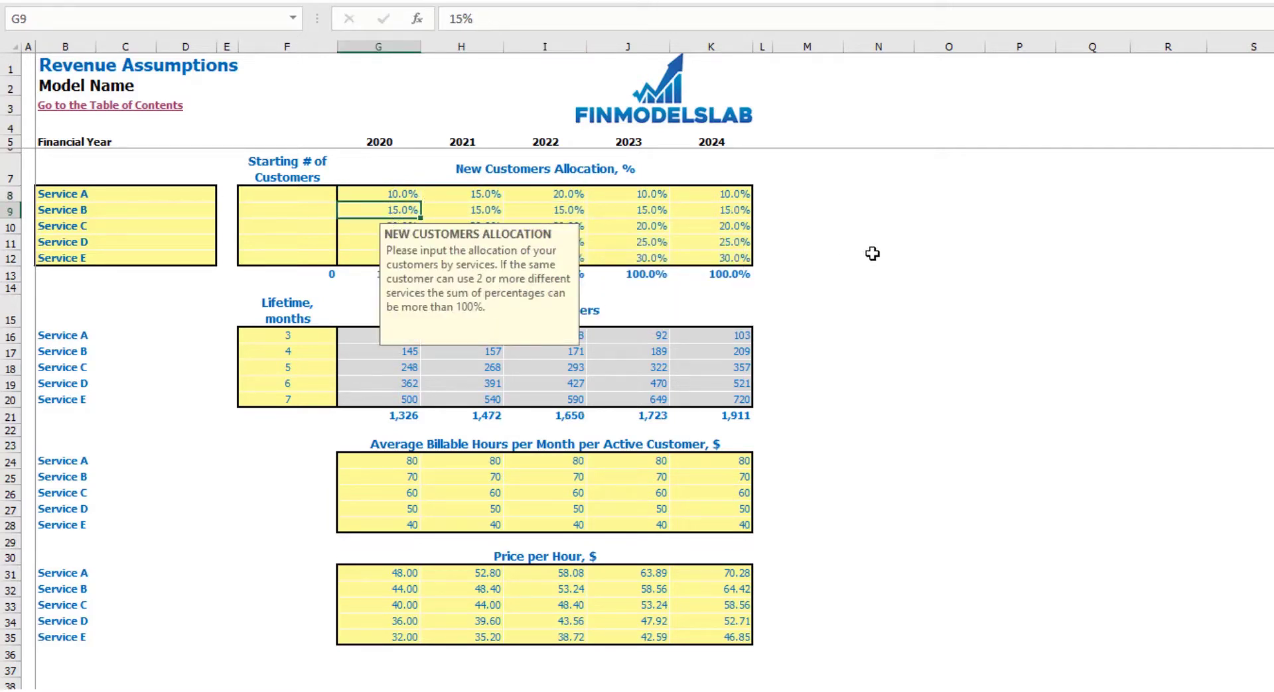
left_click(866, 258)
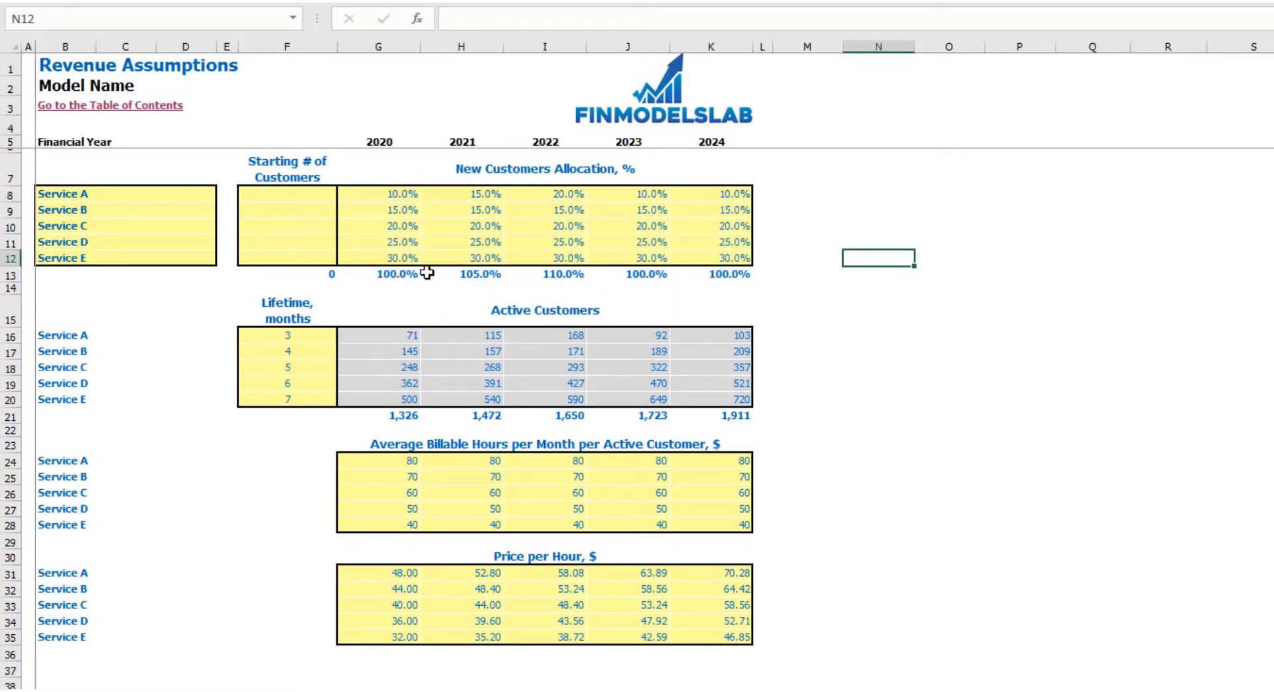
Set Service E's New Customers Allocation to 25% for 2021 and 20% for 2022, checking the yearly totals row
left_click_drag(385, 275, 730, 277)
left_click(493, 264)
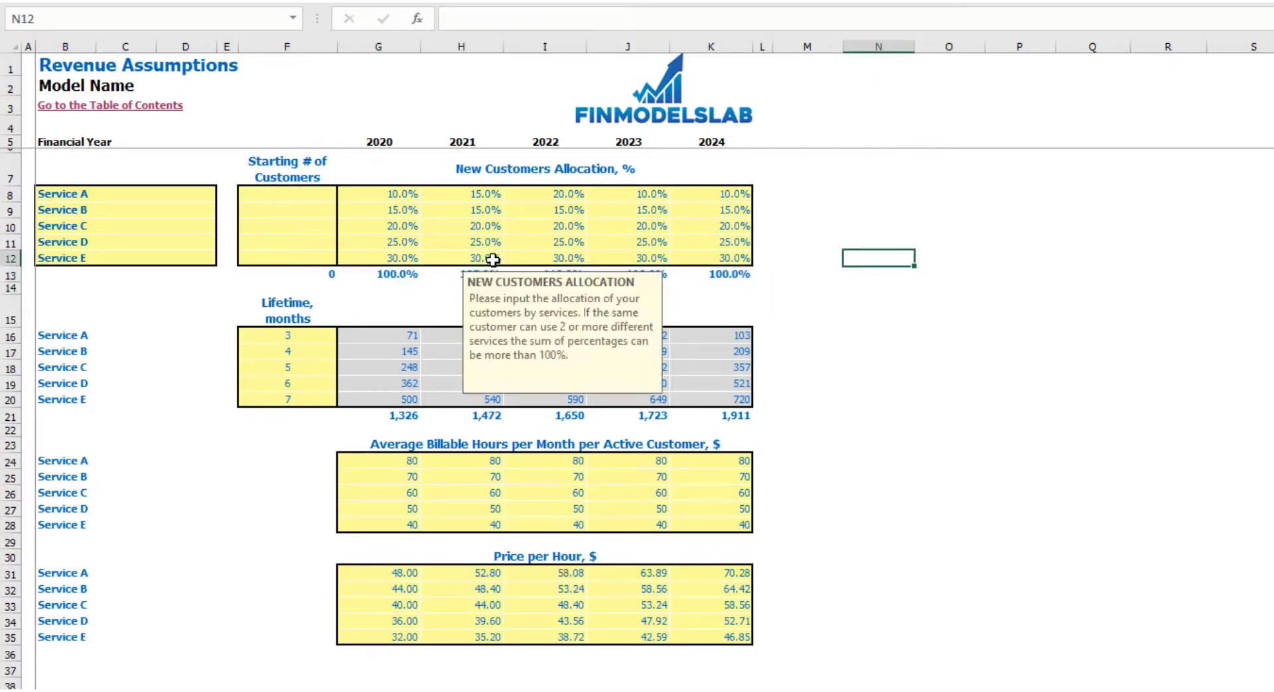
type("25")
key("Tab")
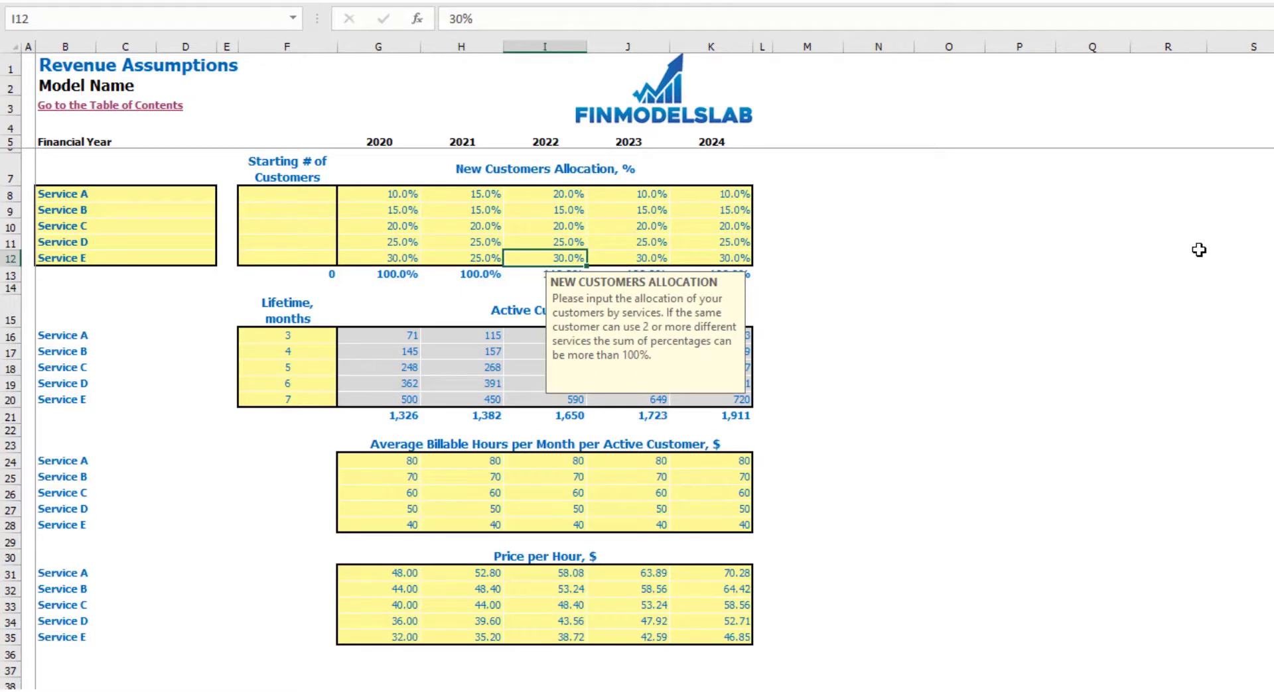
type("20")
key("Return")
left_click(1198, 249)
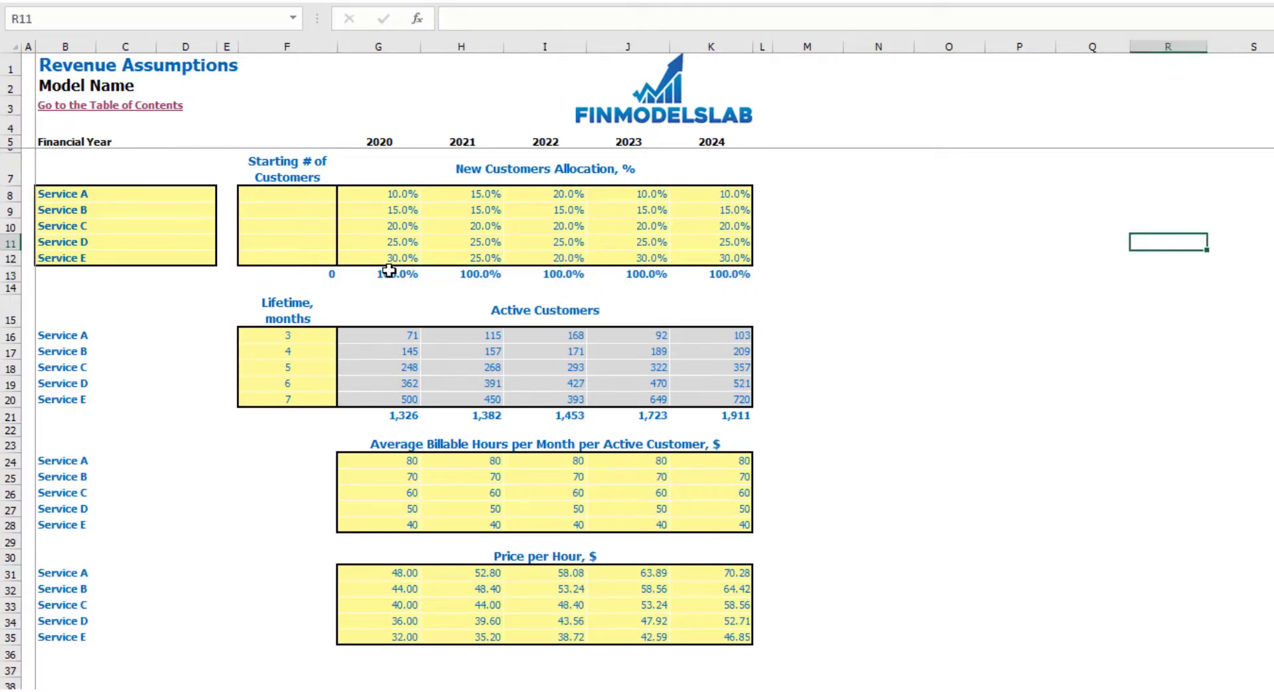
left_click_drag(389, 271, 710, 276)
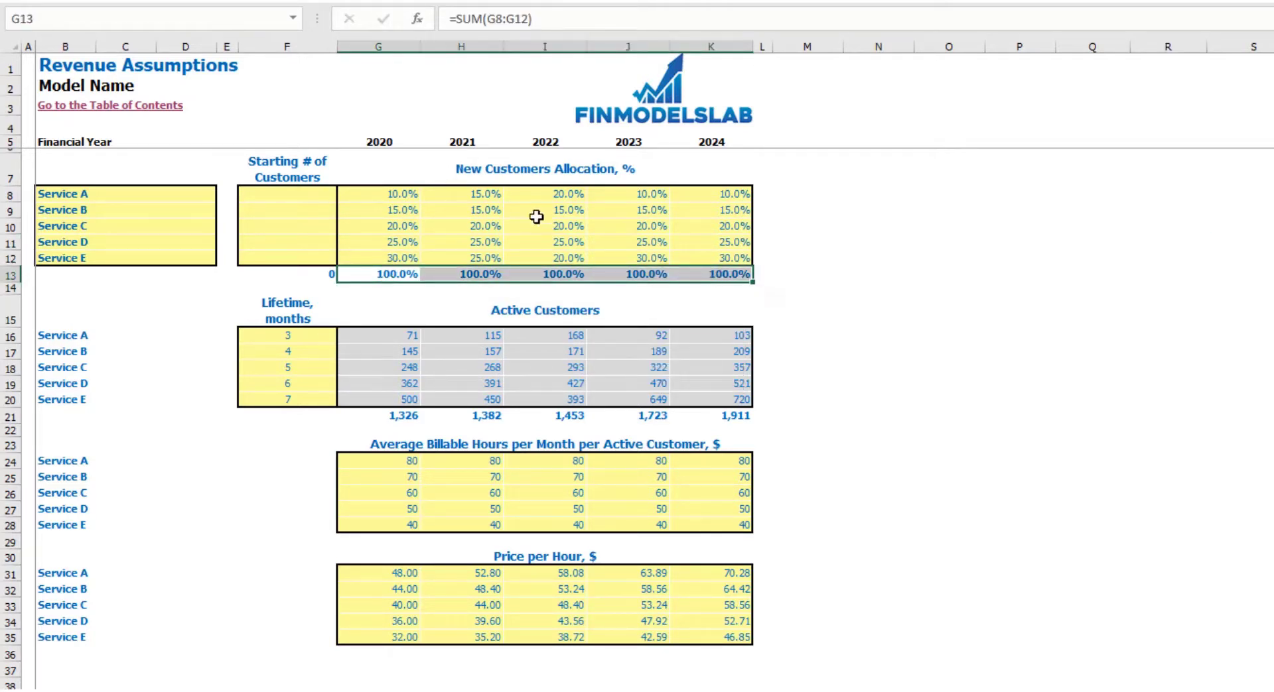
left_click(861, 259)
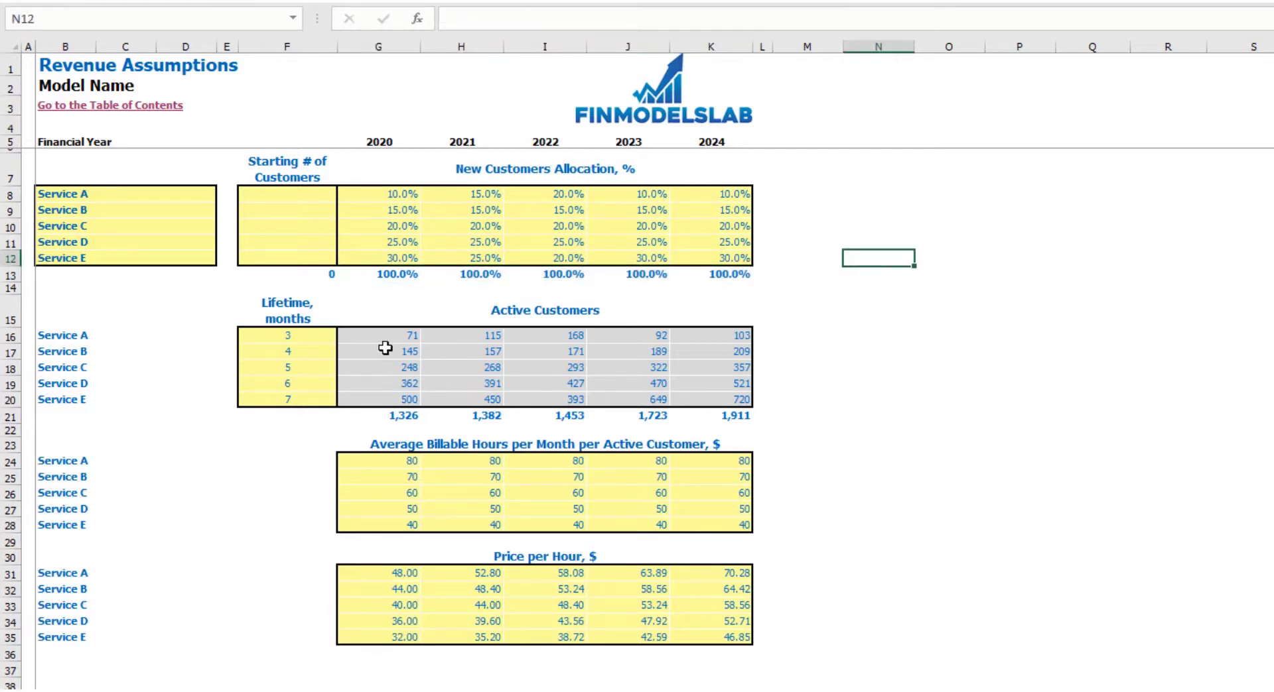
Set the customer lifetime to 5, 6, 10, 12 and 15 months for Services A through E
left_click(256, 332)
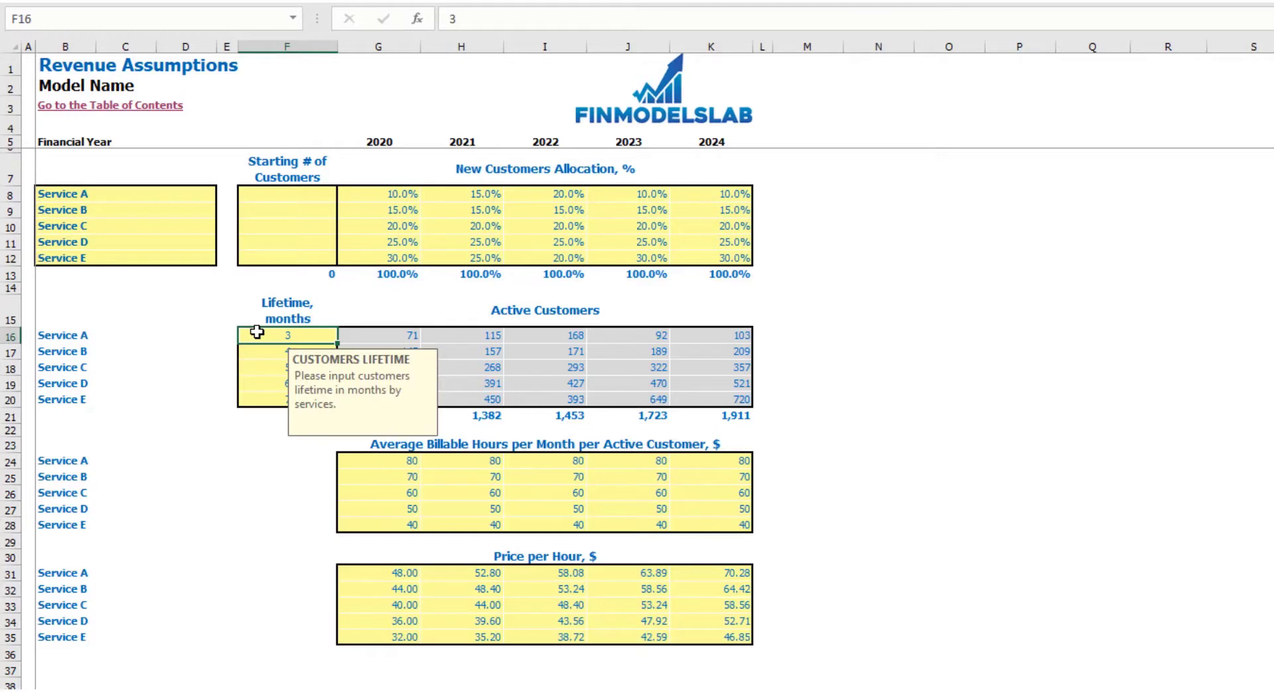
key("Return")
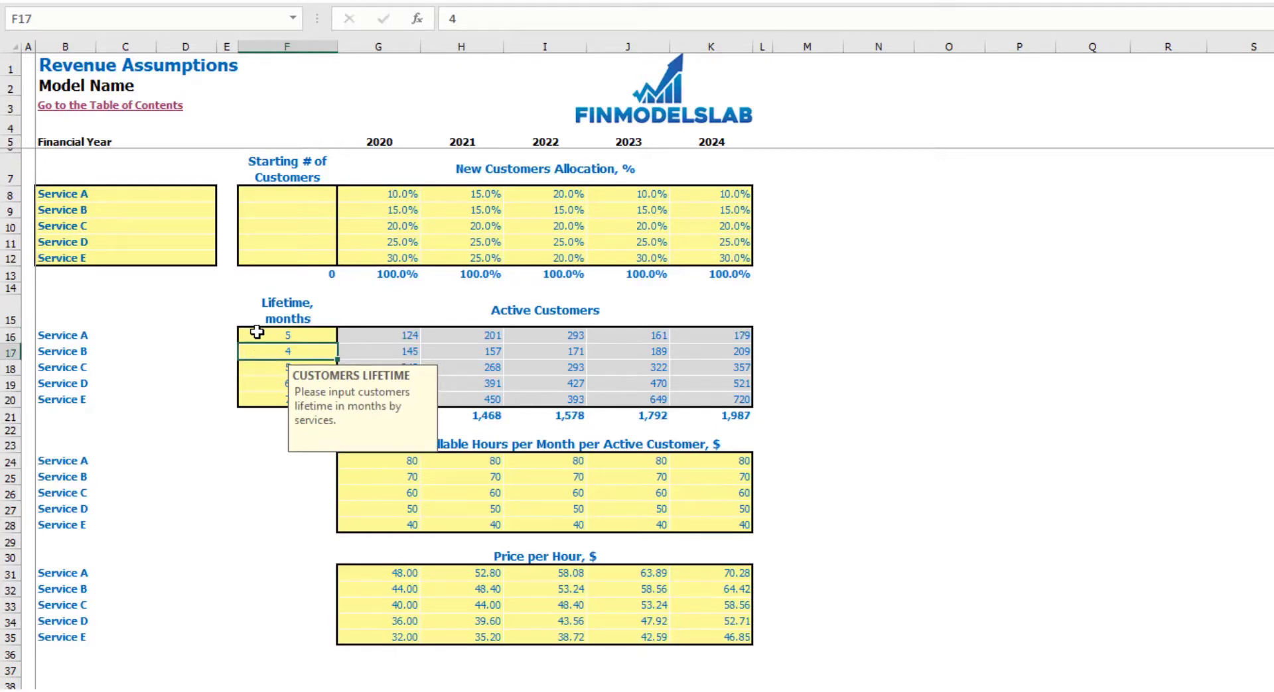
type("6")
key("Return")
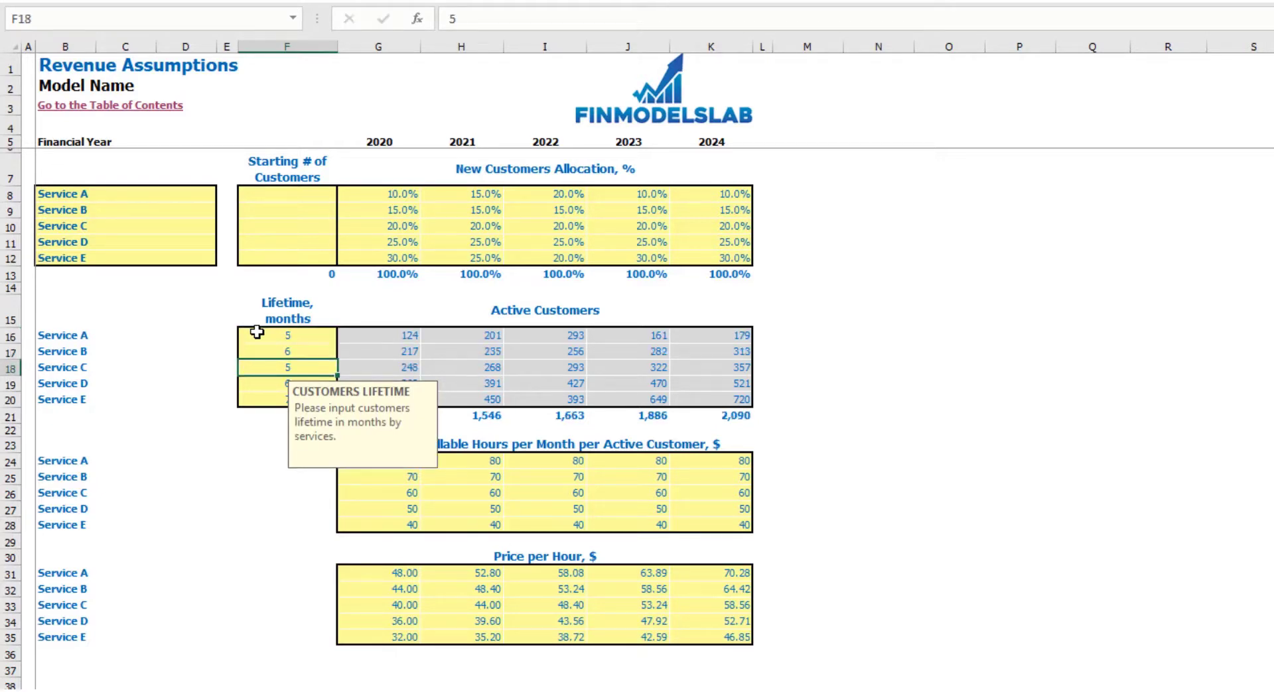
type("10")
key("Return")
type("12")
key("Return")
type("15")
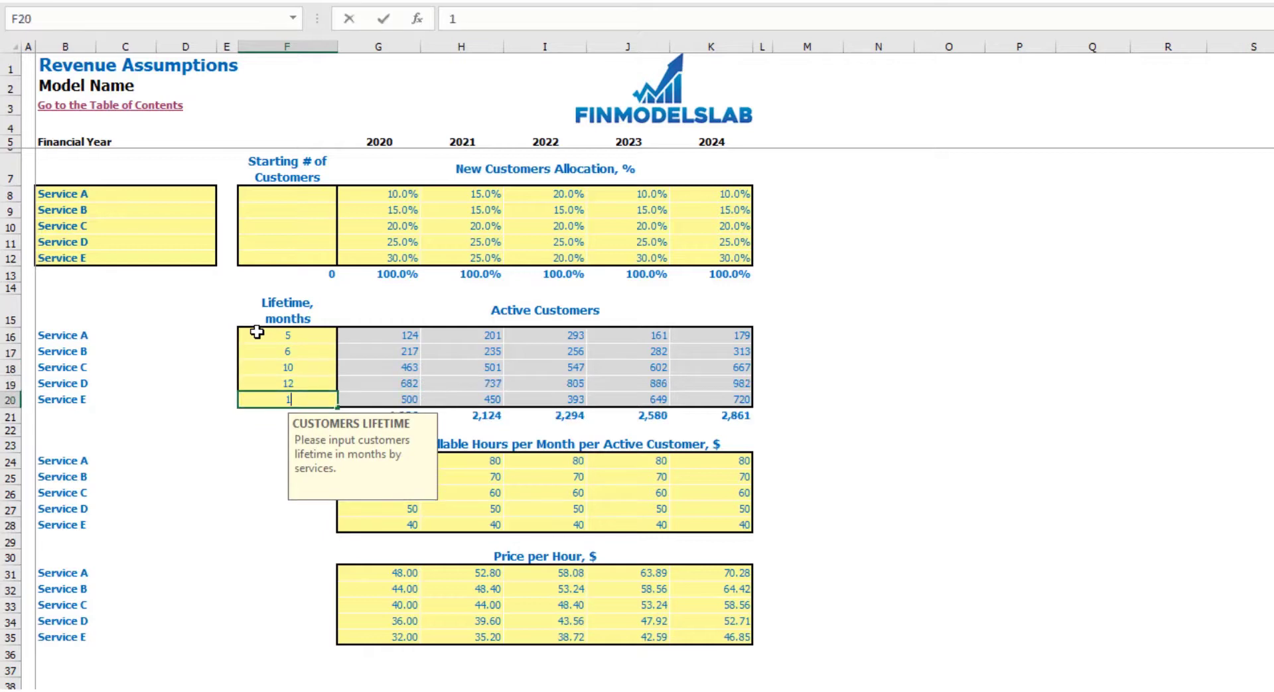
key("Return")
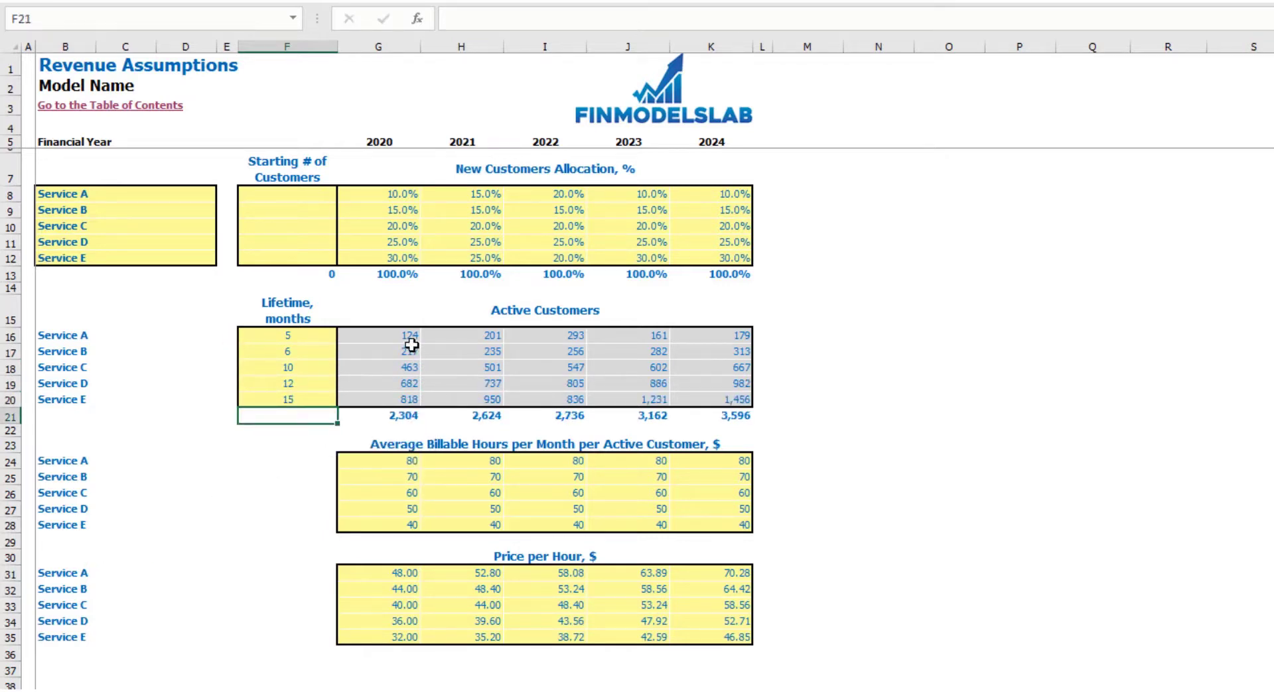
Set Service A's customer lifetime to 8 months and review the Active Customers figures and their yearly totals
left_click_drag(406, 338, 743, 400)
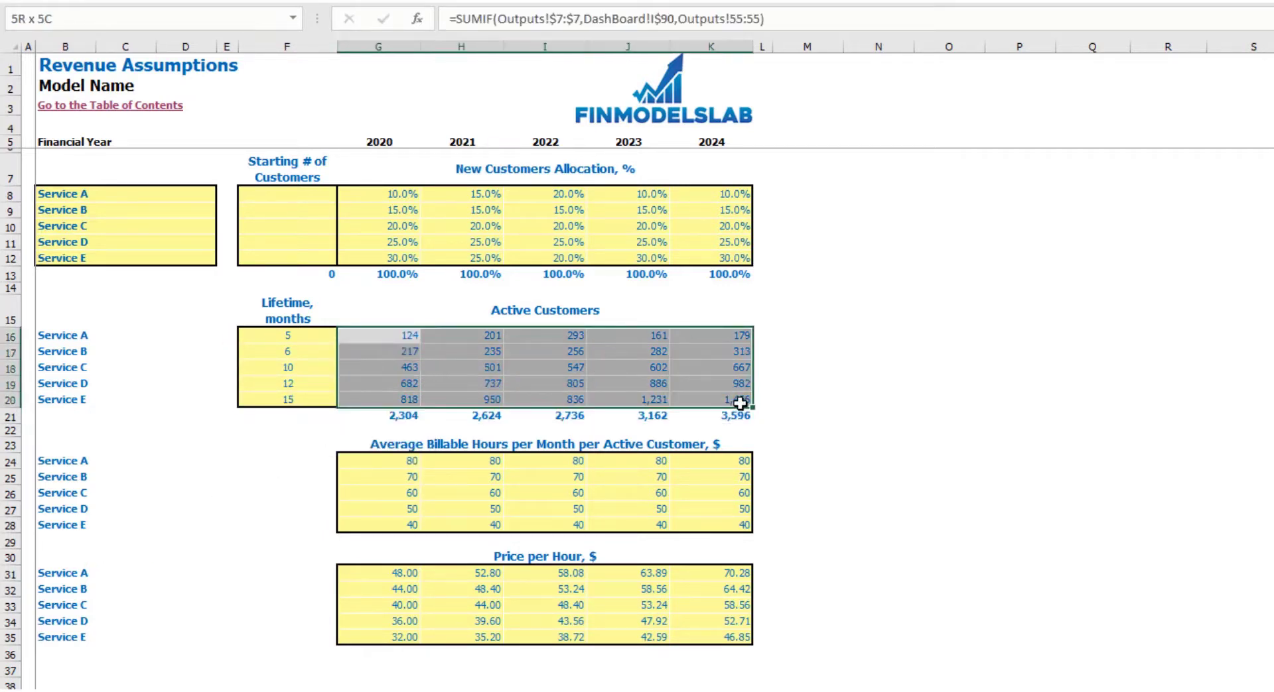
left_click(315, 335)
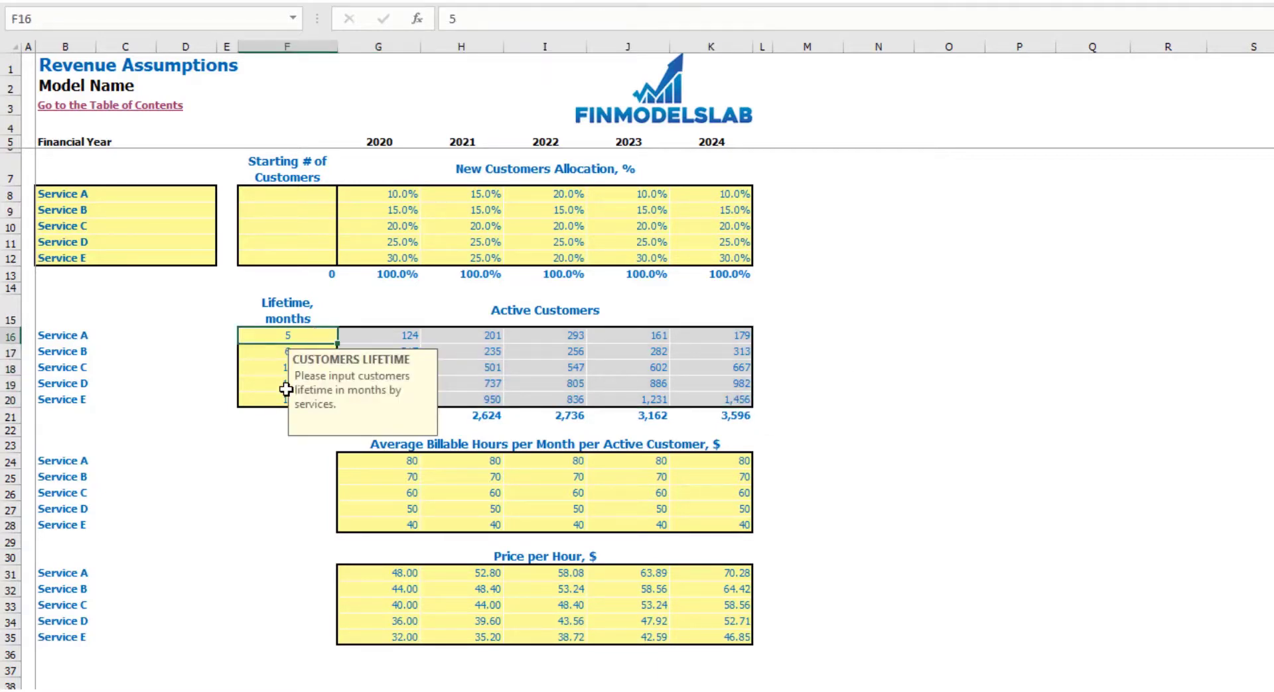
type("8")
key("Return")
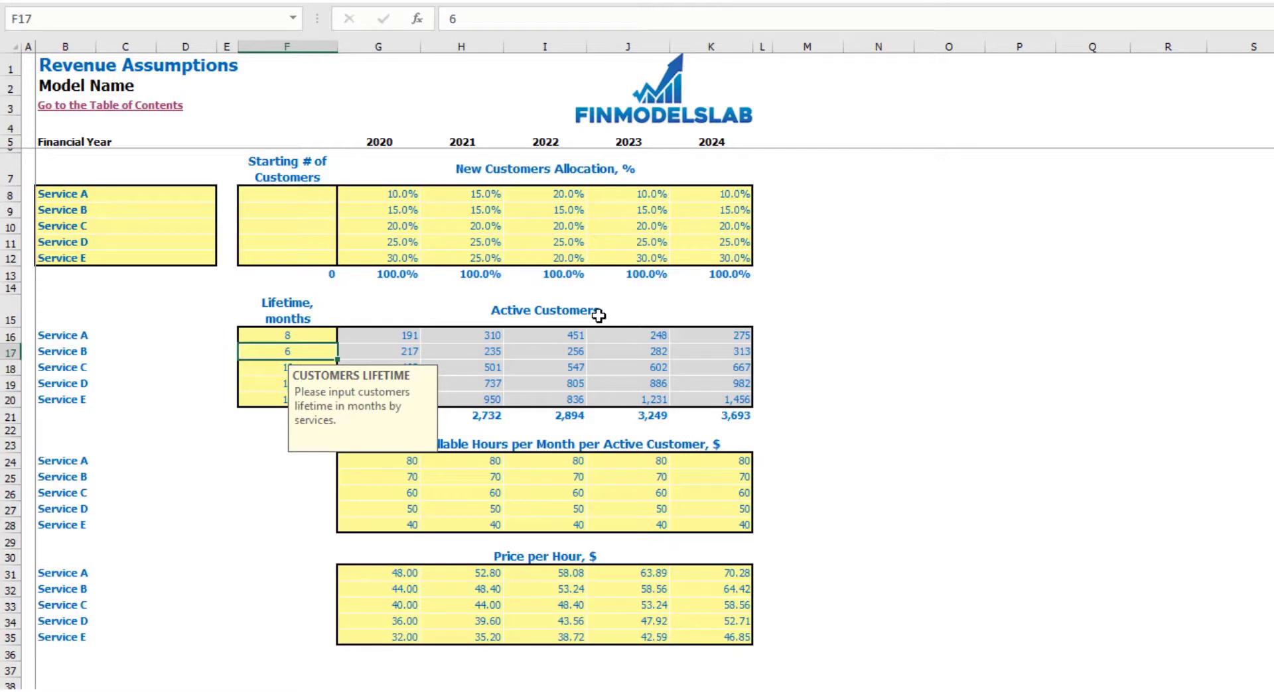
left_click(822, 297)
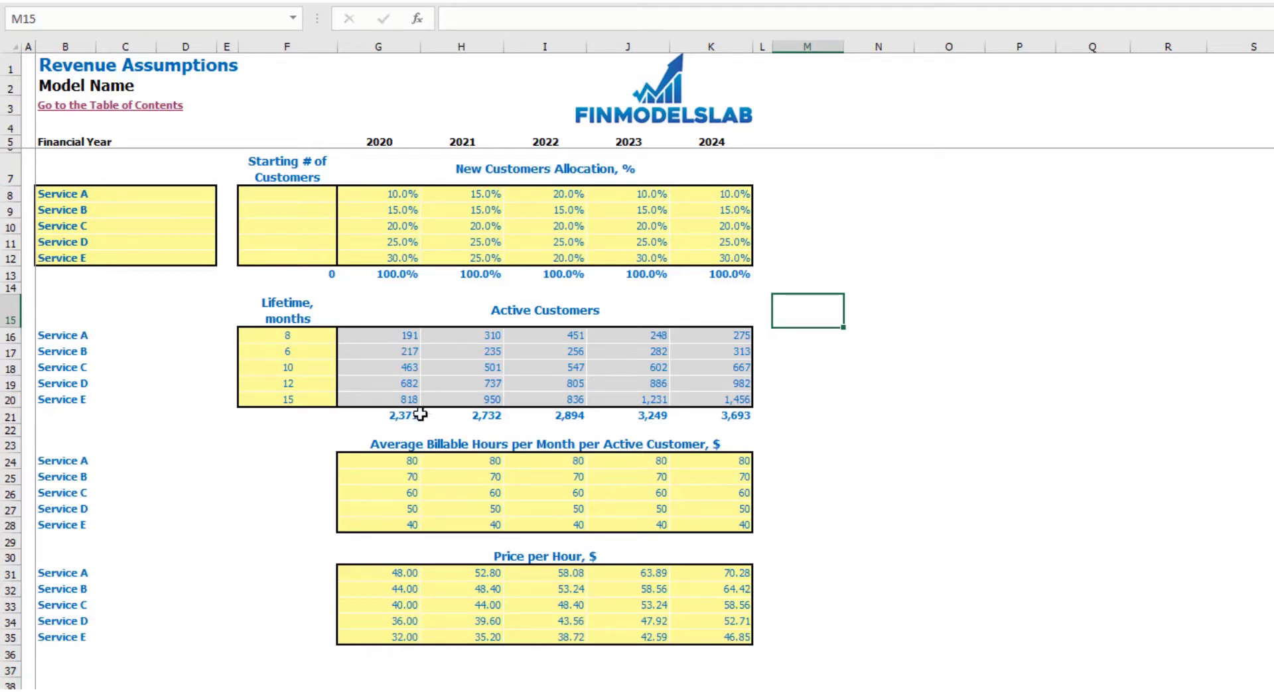
left_click_drag(406, 419, 720, 416)
left_click(886, 384)
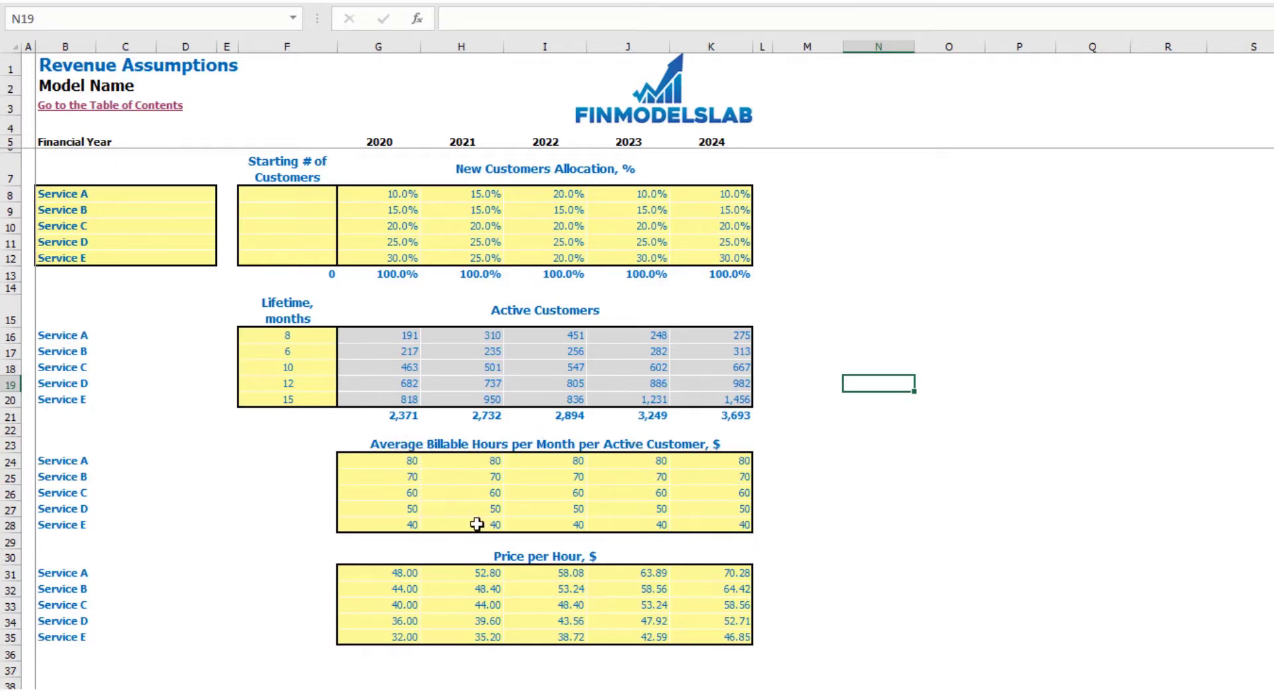
Set Service A's average billable hours per month to 100, 110, 120, 130 and 140 for 2020 through 2024
left_click_drag(61, 461, 63, 524)
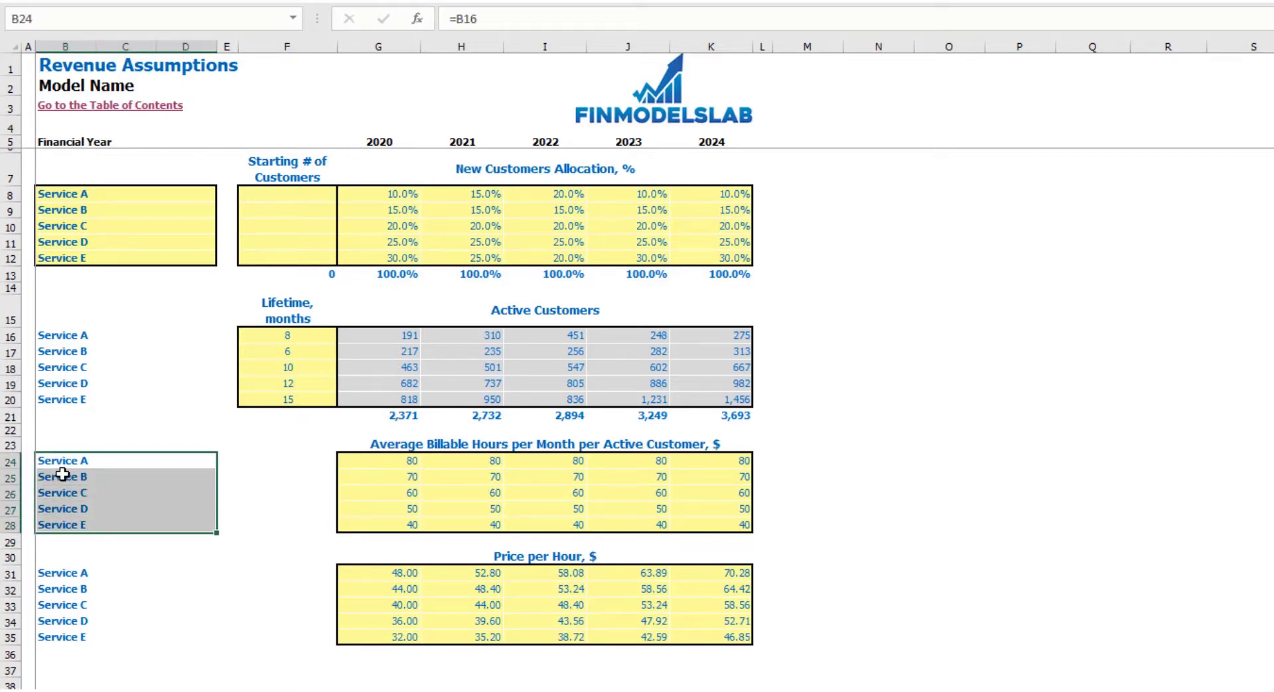
left_click(370, 467)
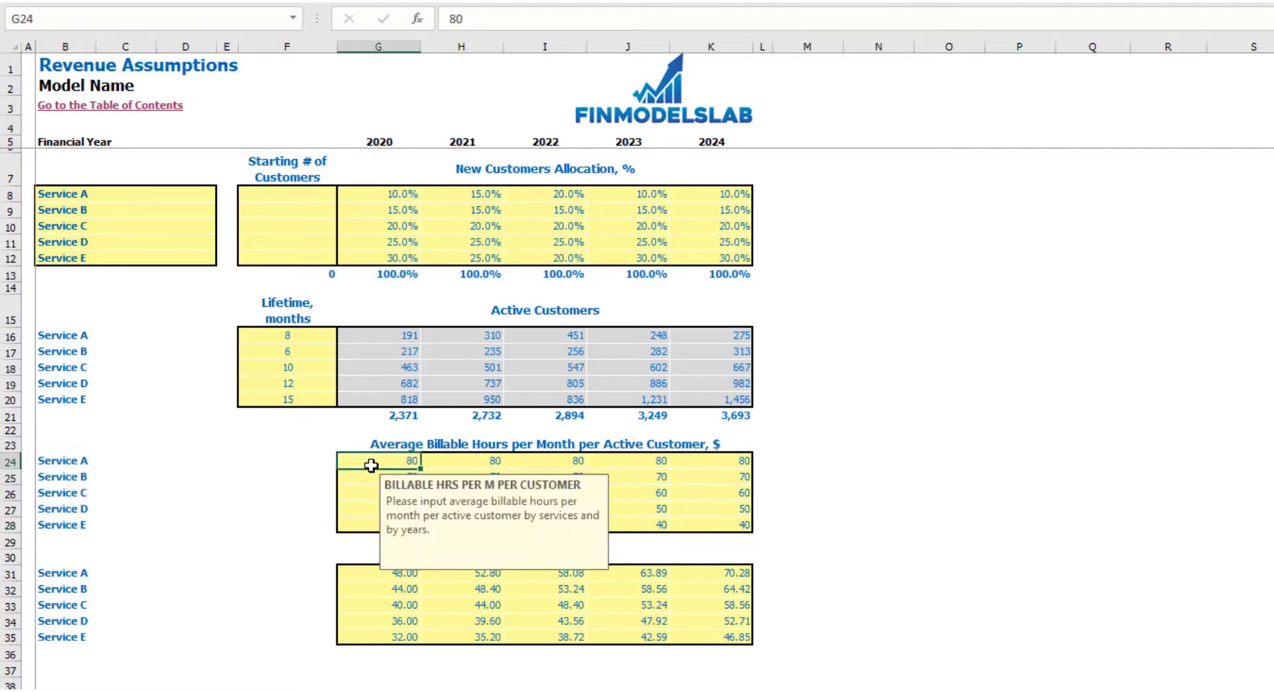
key("Tab")
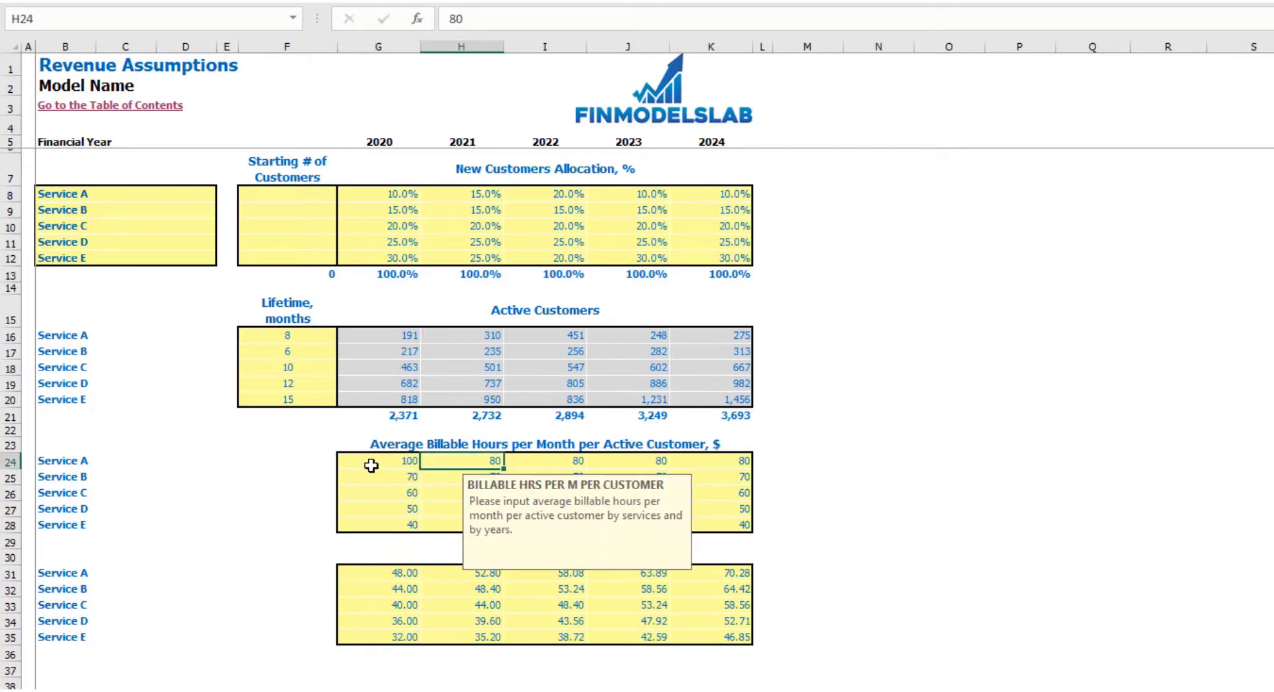
type("1")
key("Tab")
type("1")
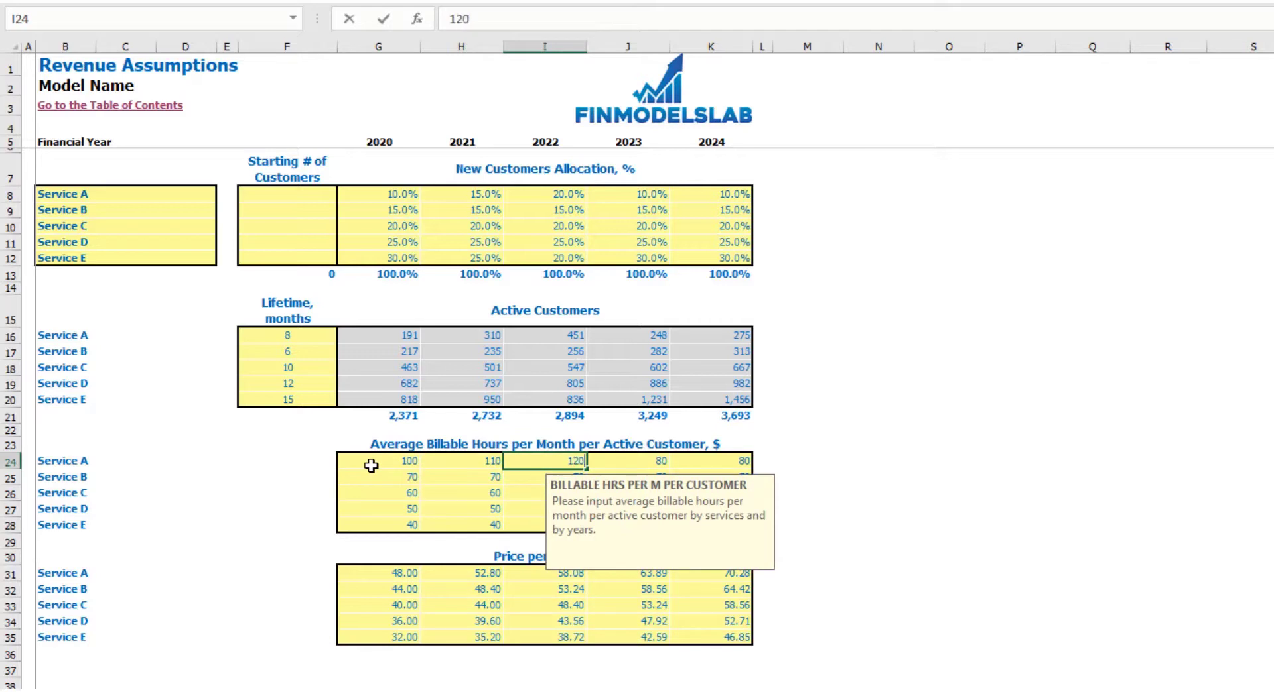
type("20")
key("Tab")
type("130")
key("Tab")
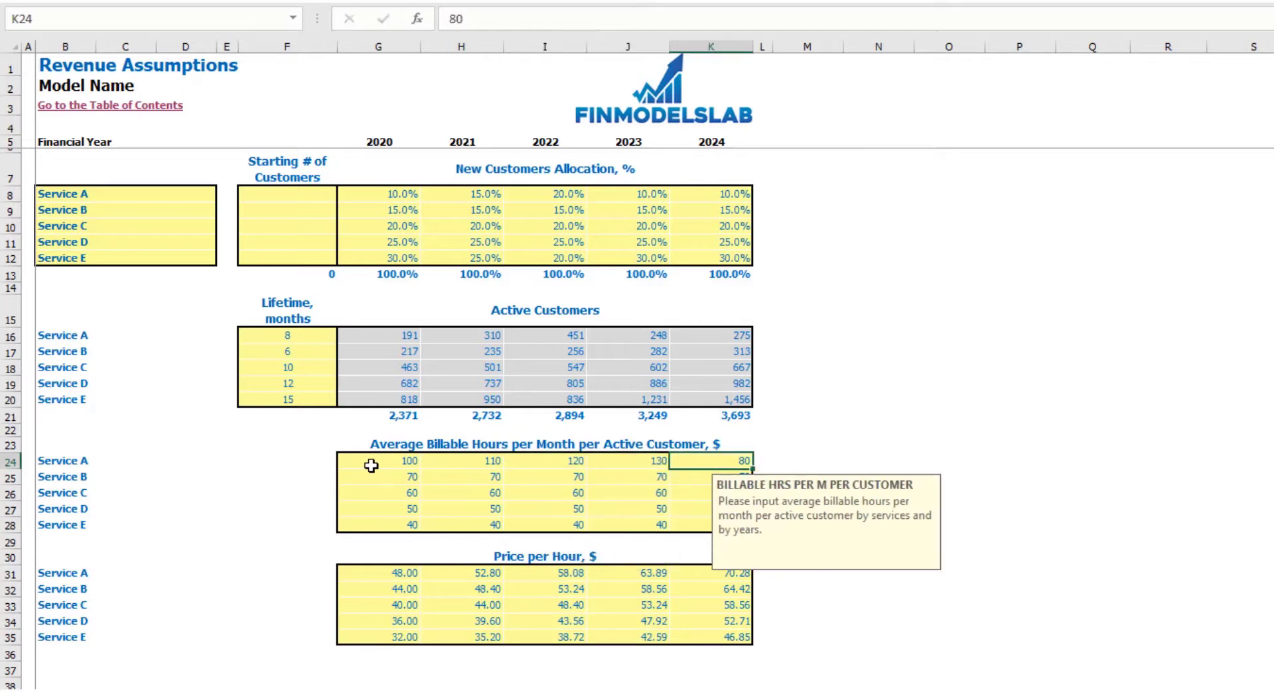
type("140")
key("Return")
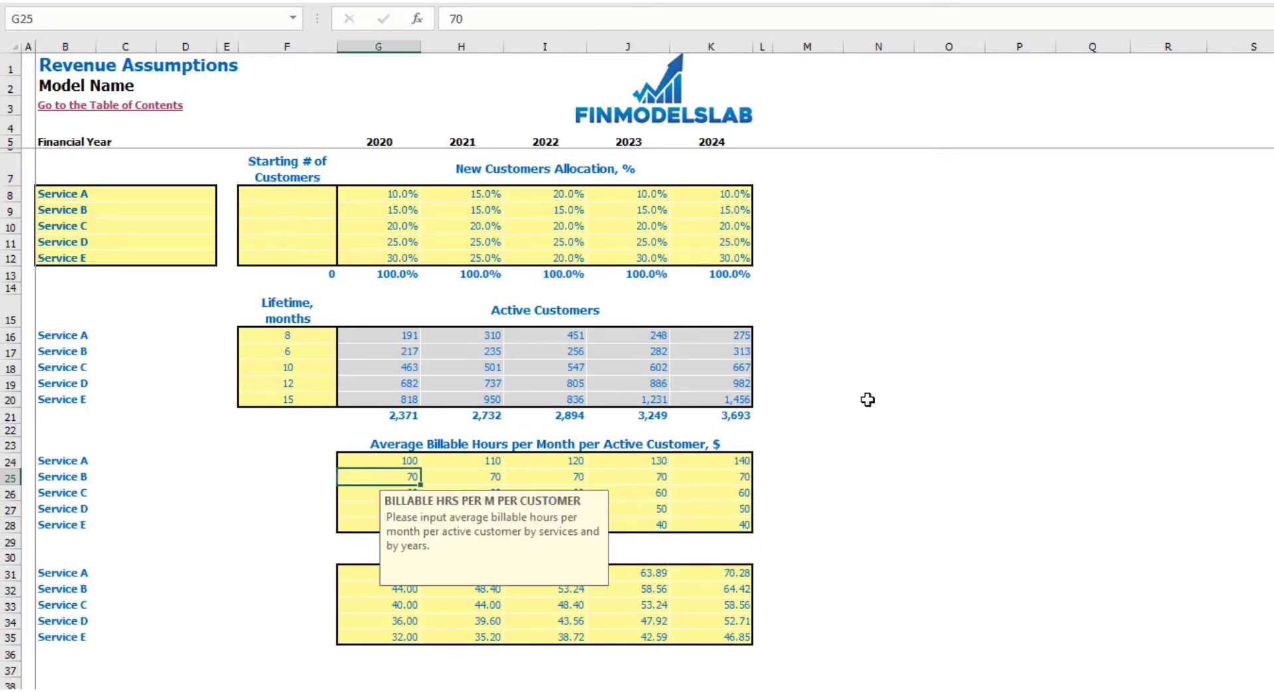
left_click(867, 400)
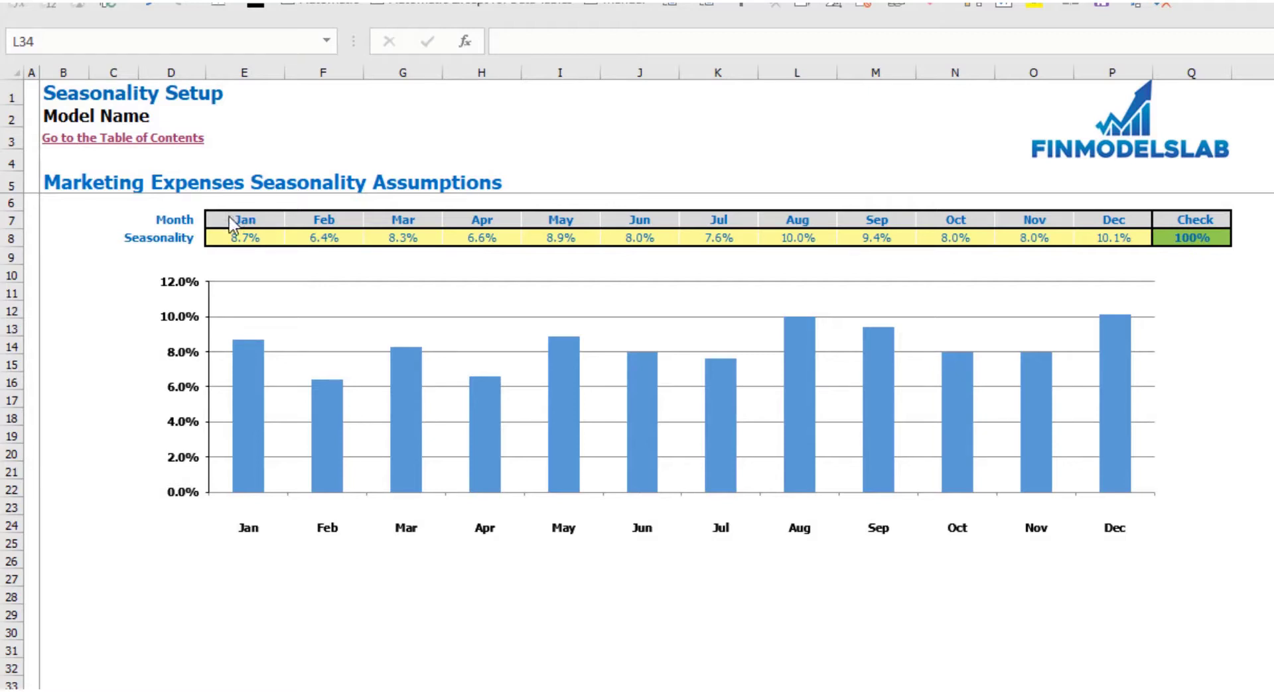
Set the marketing seasonality to 15%, 10%, 5%, 10%, 8% and 6% for January through June
left_click(256, 238)
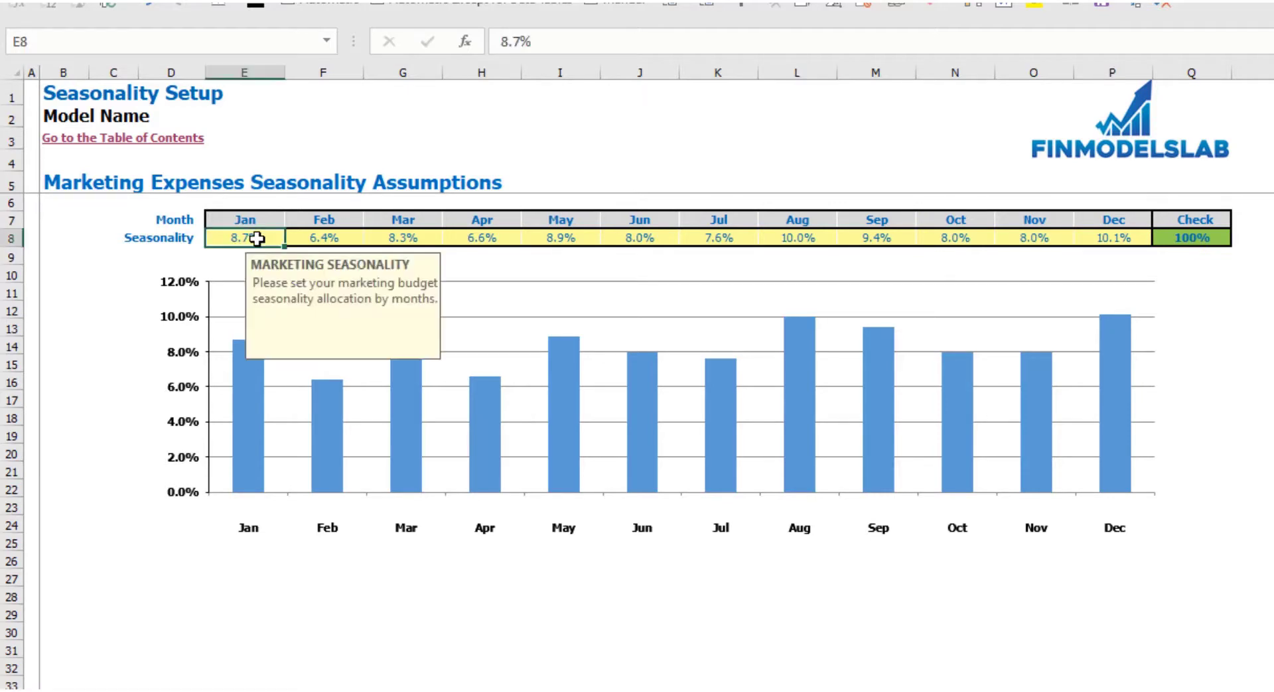
type("15")
key("Tab")
type("10")
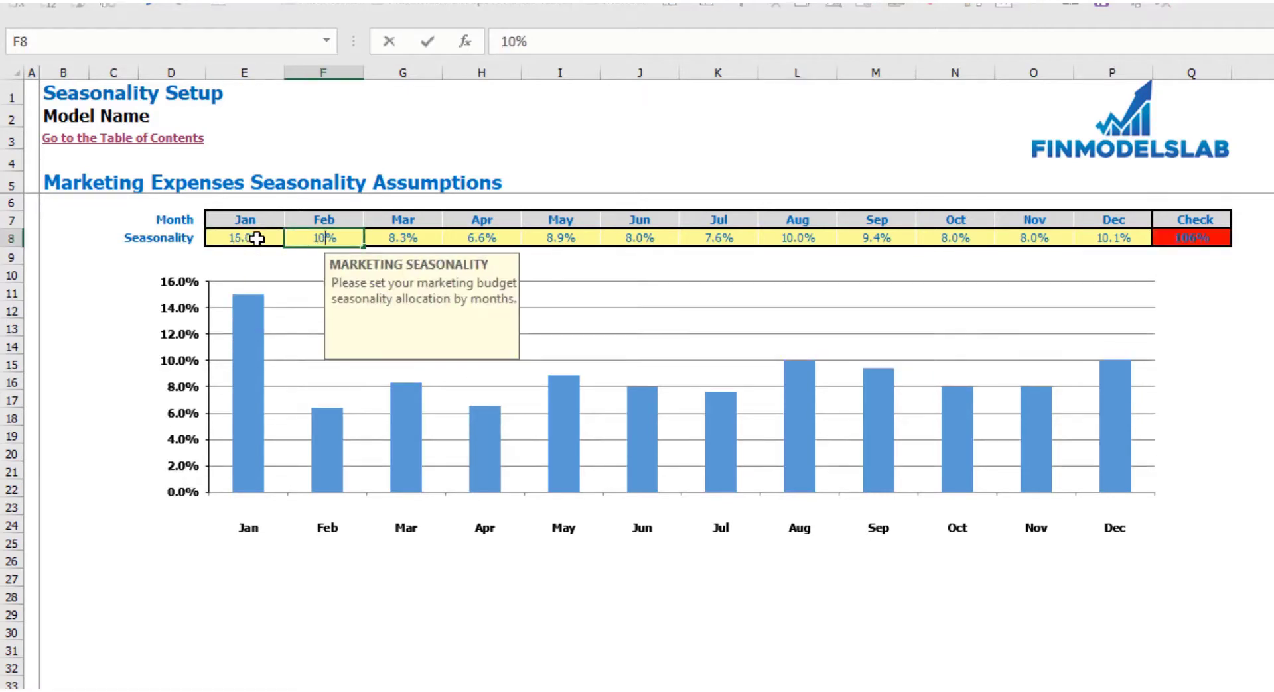
key("Tab")
type("5")
key("Tab")
type("10")
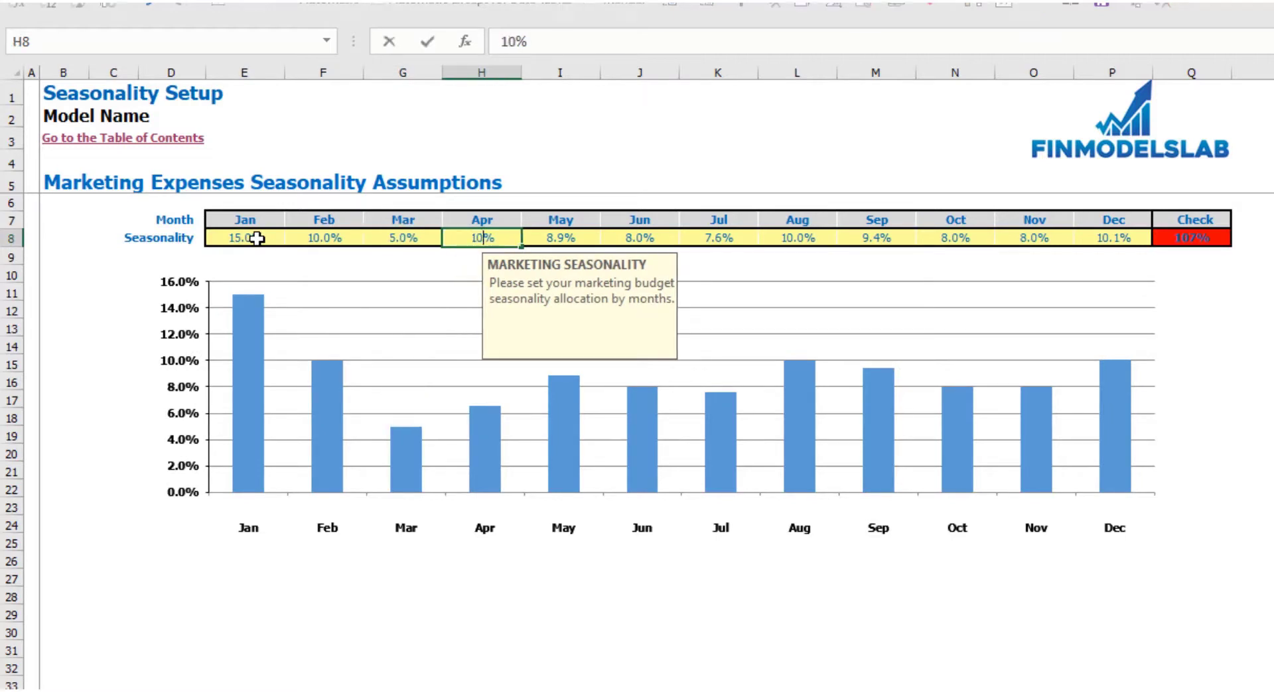
key("Tab")
type("8")
key("Tab")
type("6")
key("Tab")
Set the marketing seasonality to 7%, 5%, 10%, 15%, 5% and 5% for July through December
type("7")
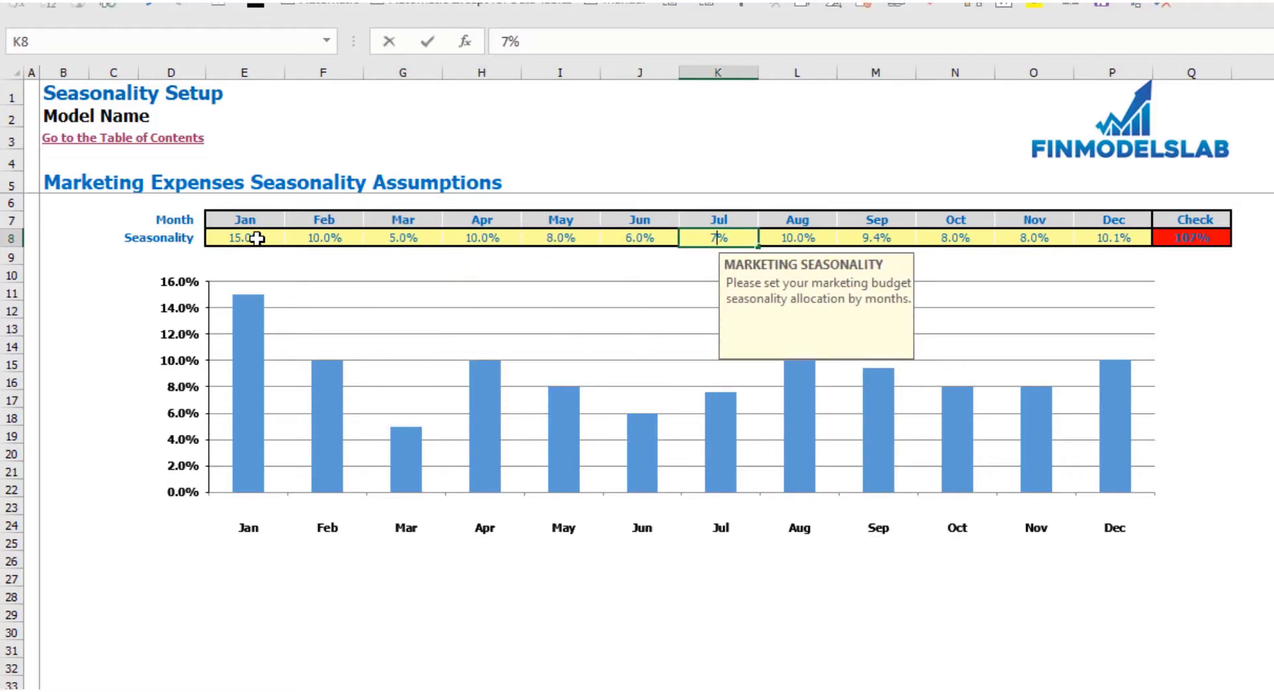
key("Tab")
type("5")
key("Tab")
type("10")
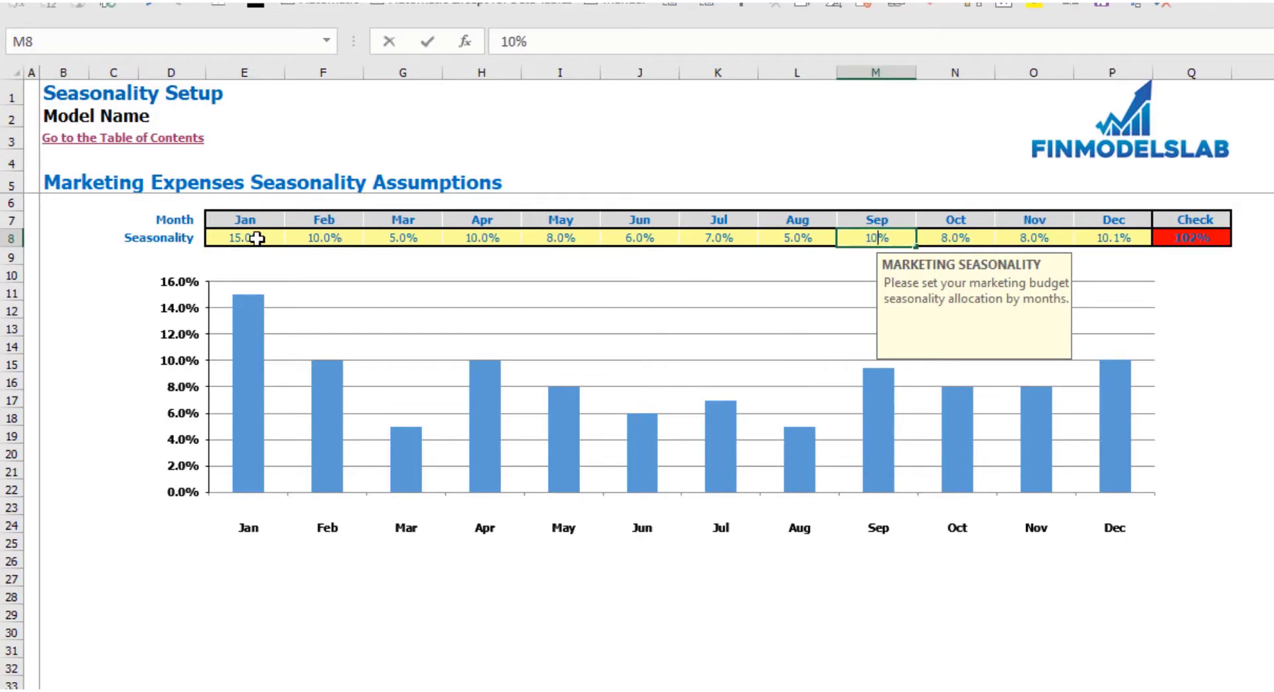
key("Tab")
type("15")
key("Tab")
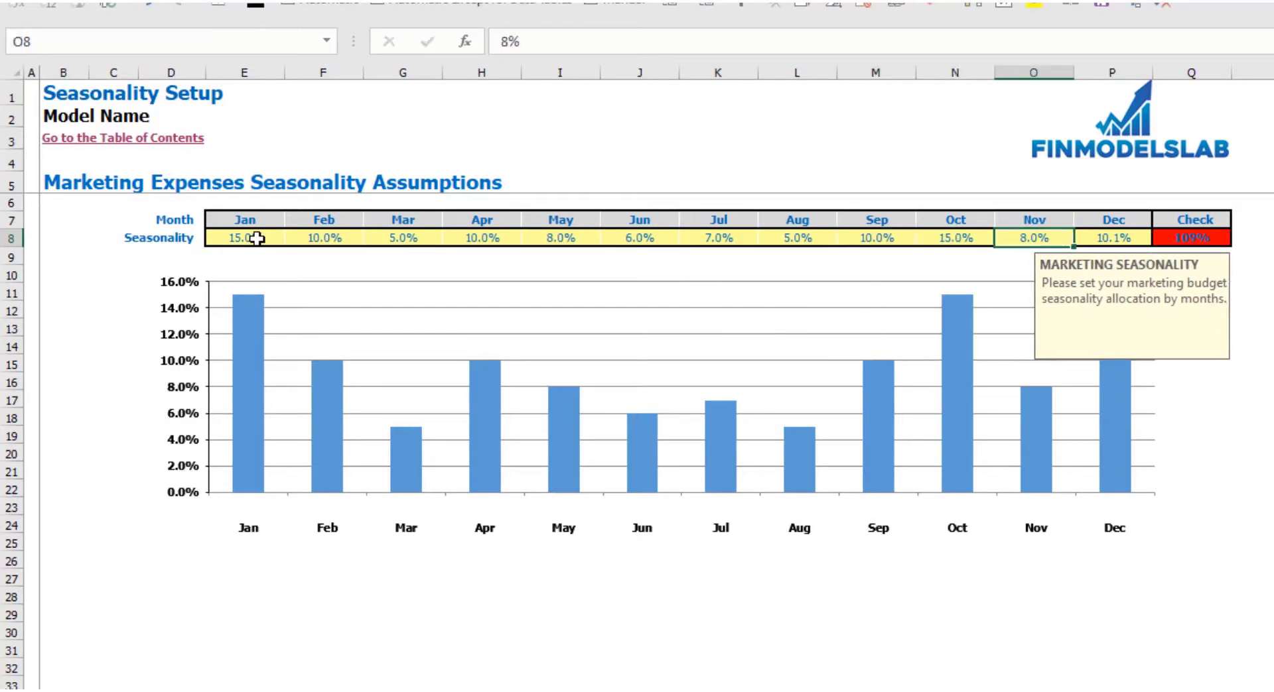
type("5")
key("Tab")
type("5")
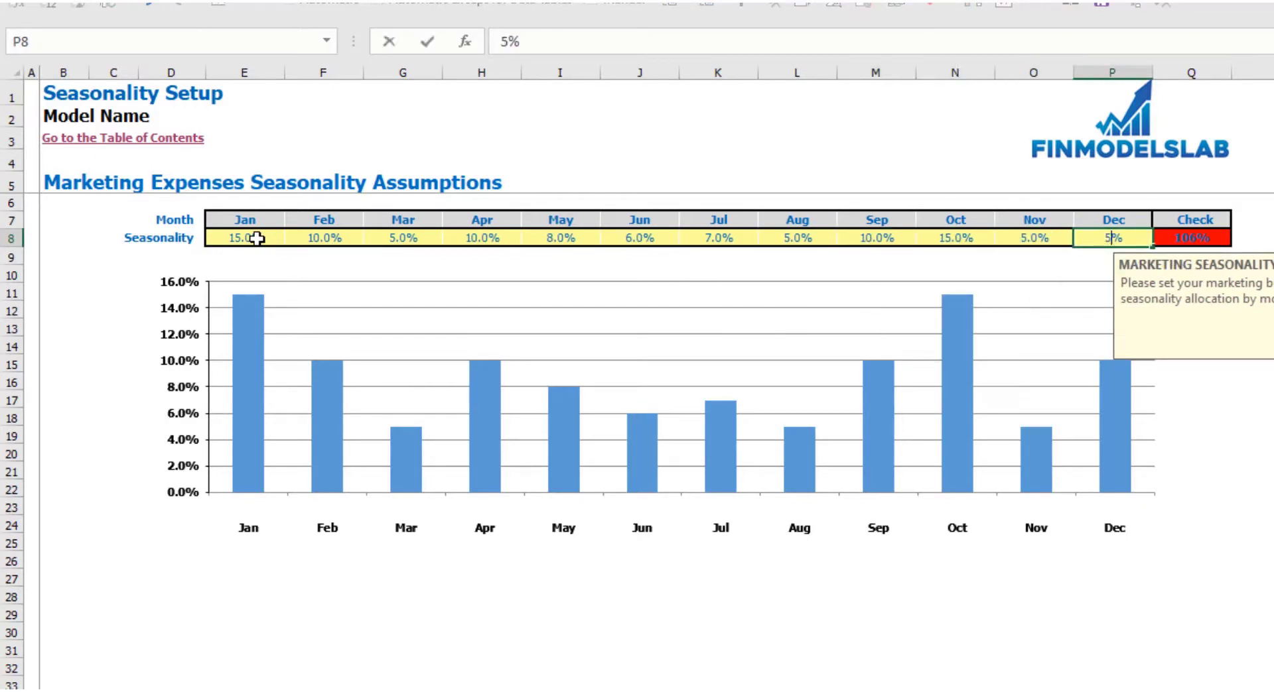
key("Return")
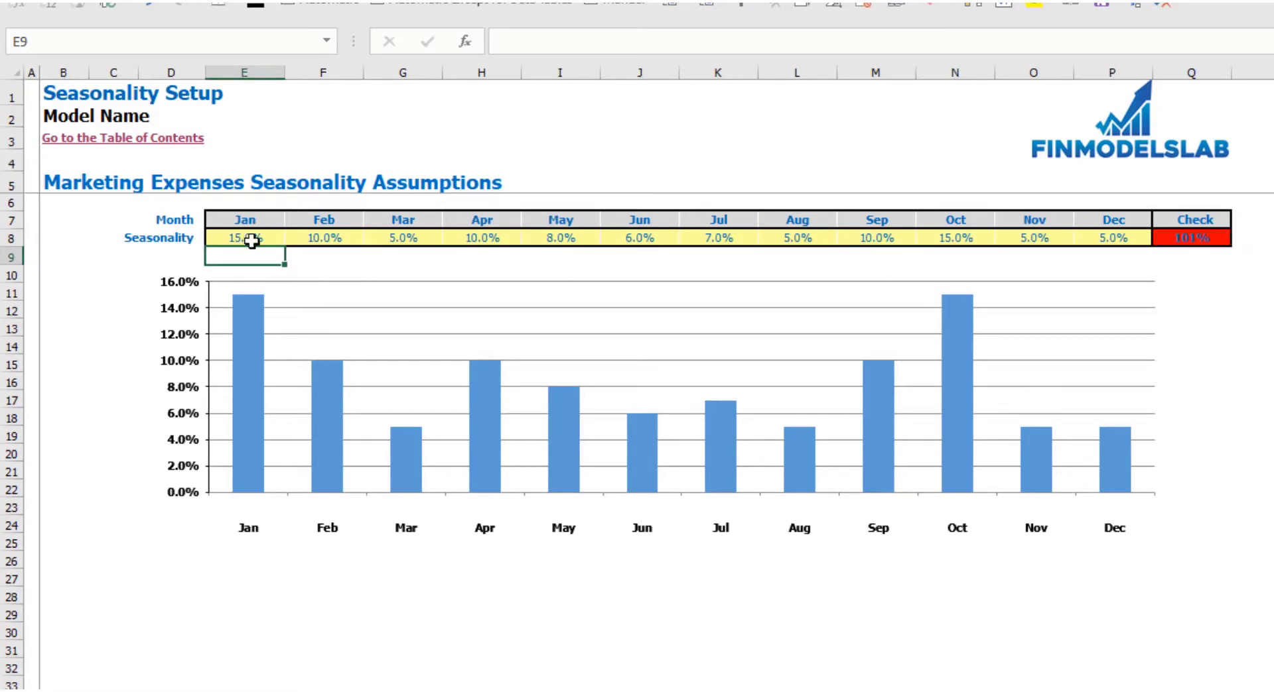
Set October's marketing seasonality to 14% and inspect the yearly check total
left_click(1214, 238)
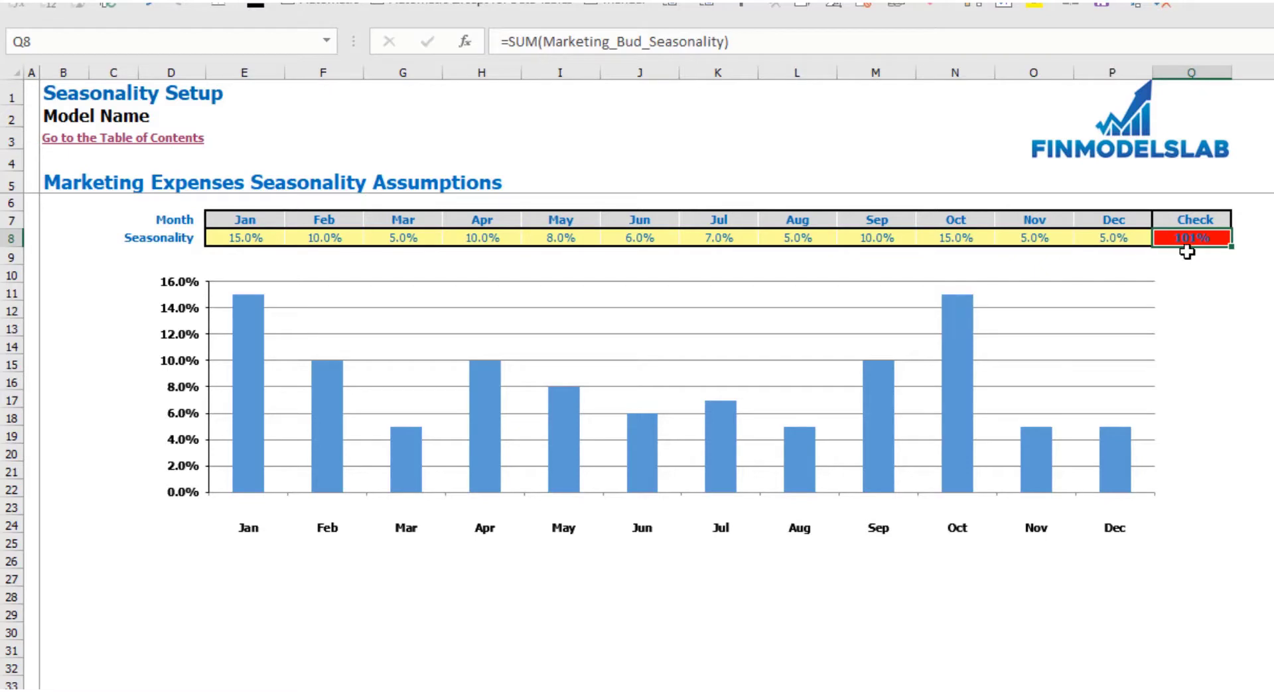
left_click(969, 241)
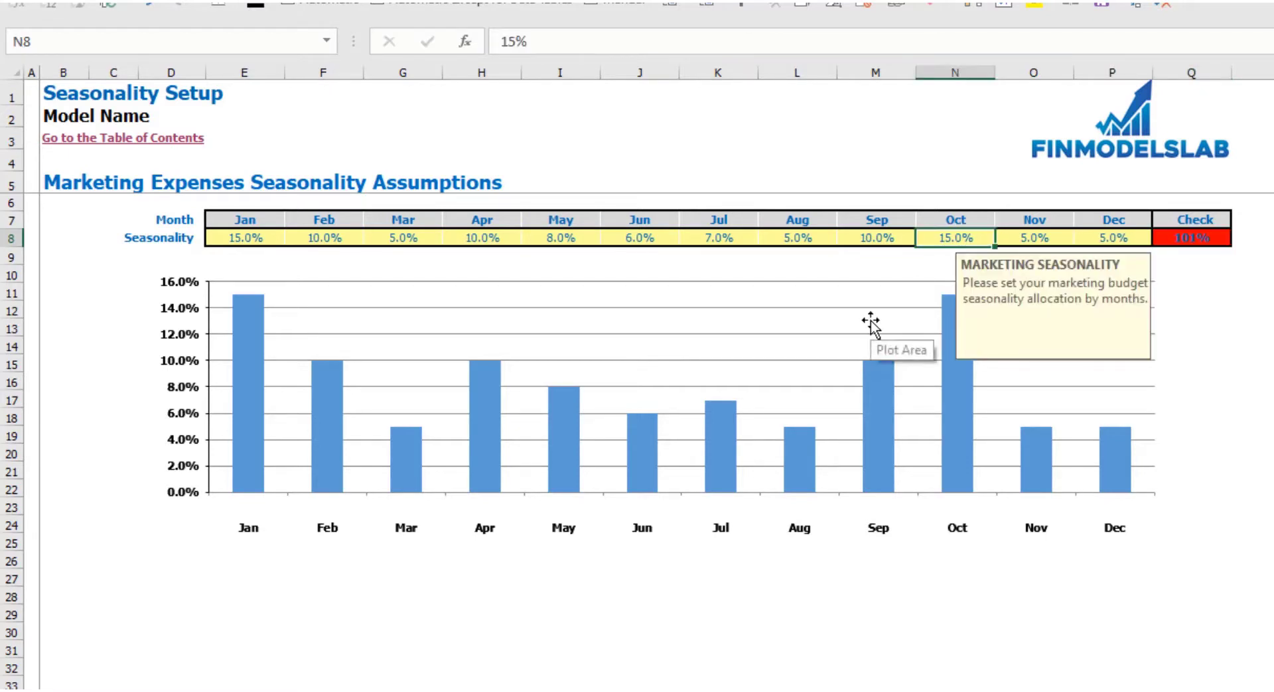
type("14")
key("Return")
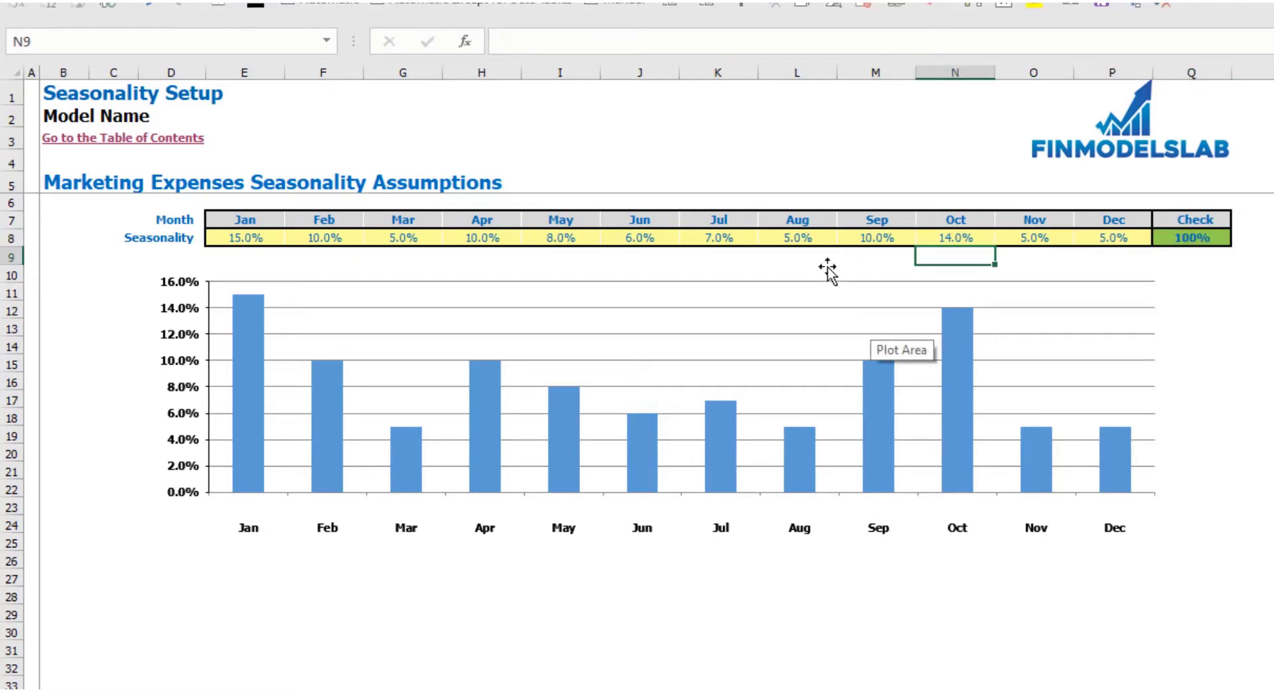
left_click(1223, 239)
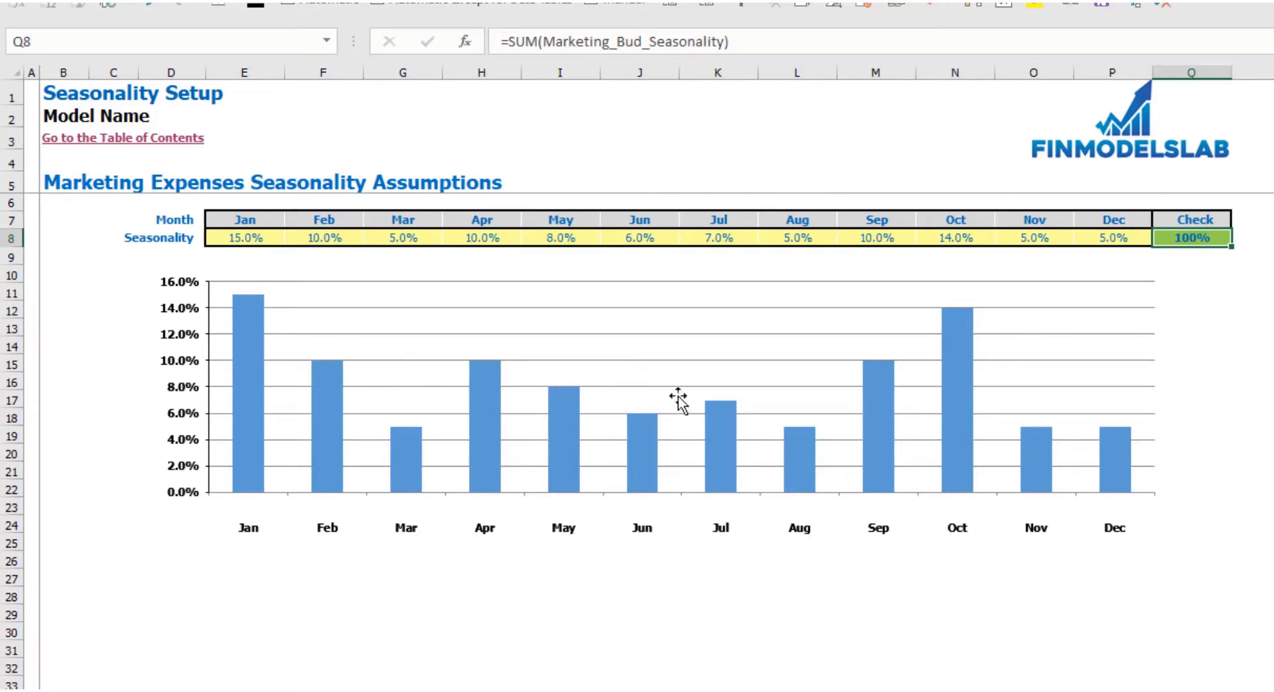
Spread the marketing seasonality evenly by entering =1/12 for January and copying it to February through December
left_click(257, 238)
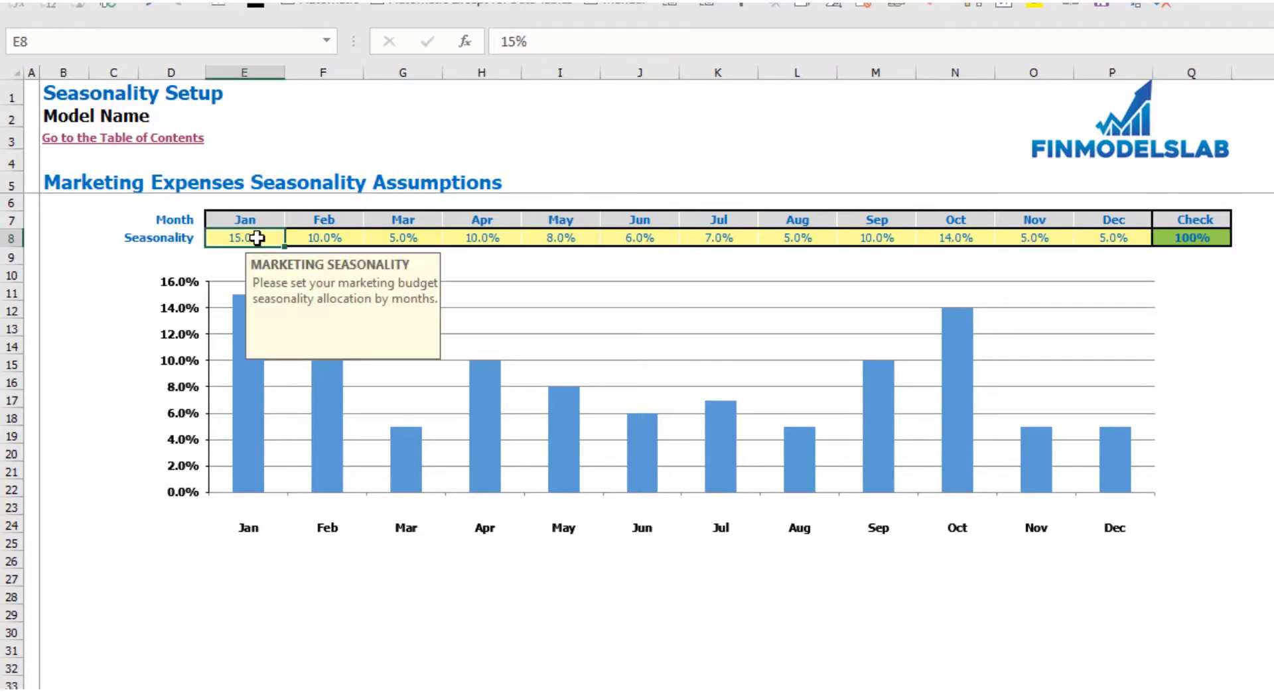
type("=1/12")
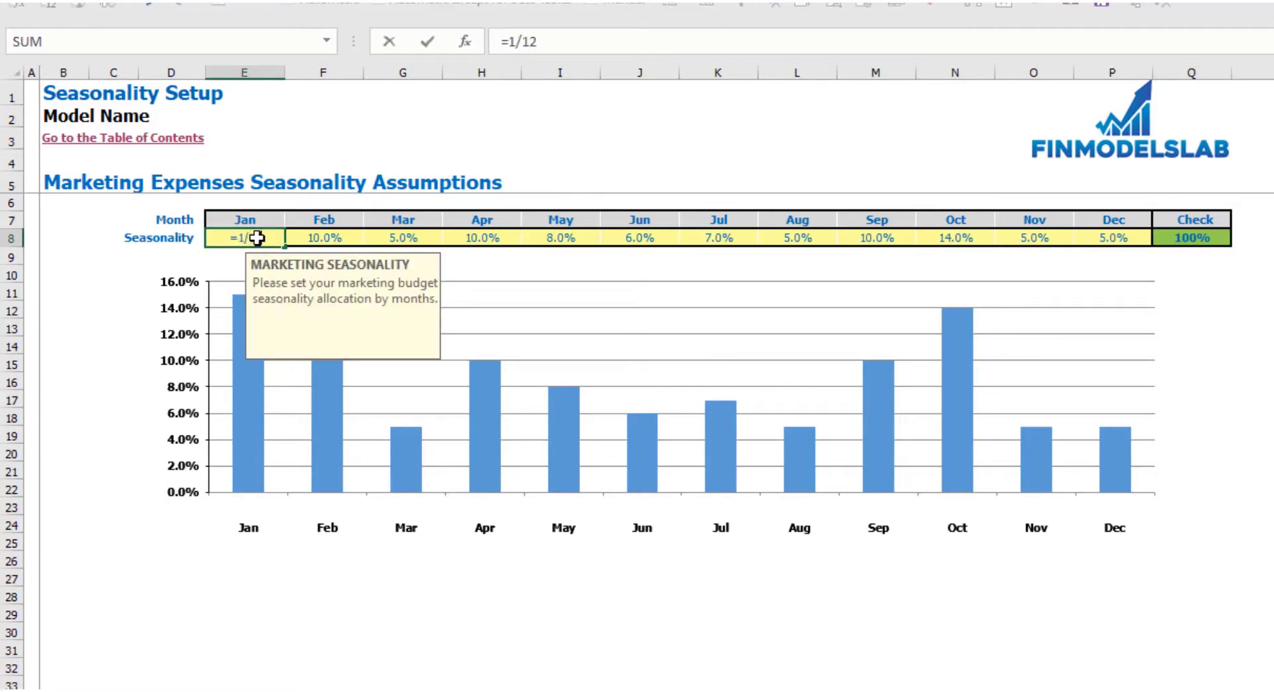
key("ctrl+Return")
key("ctrl+c")
key("Right")
key("ctrl+shift+Right")
key("shift+Left")
key("ctrl+v")
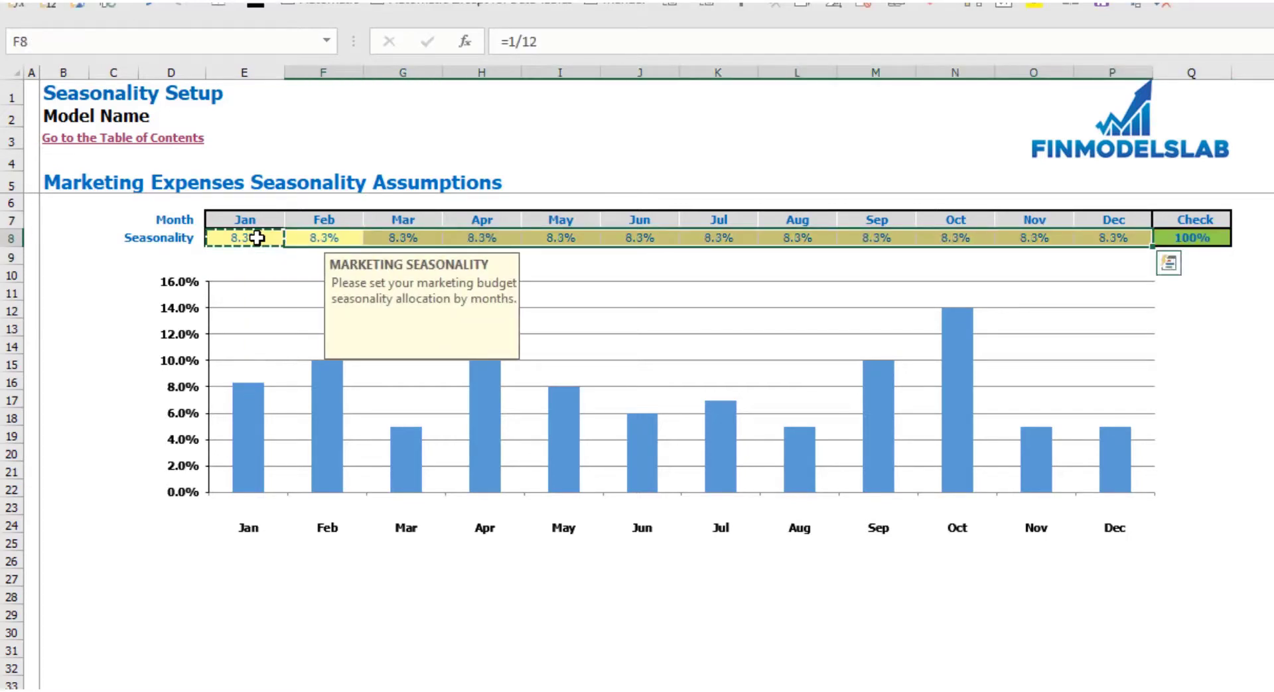
left_click(1242, 327)
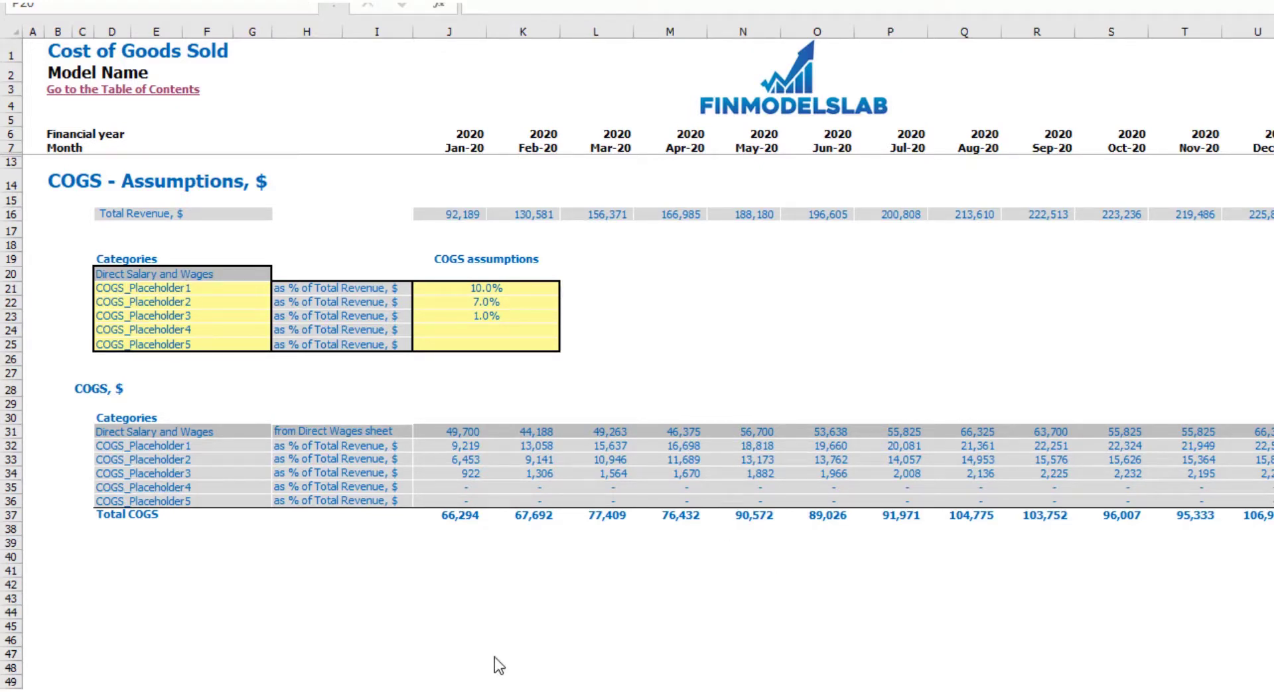
Rename the first COGS placeholder category on the Cost of Goods Sold sheet as Hosting
left_click(221, 296)
left_click_drag(215, 288, 187, 344)
left_click(185, 289)
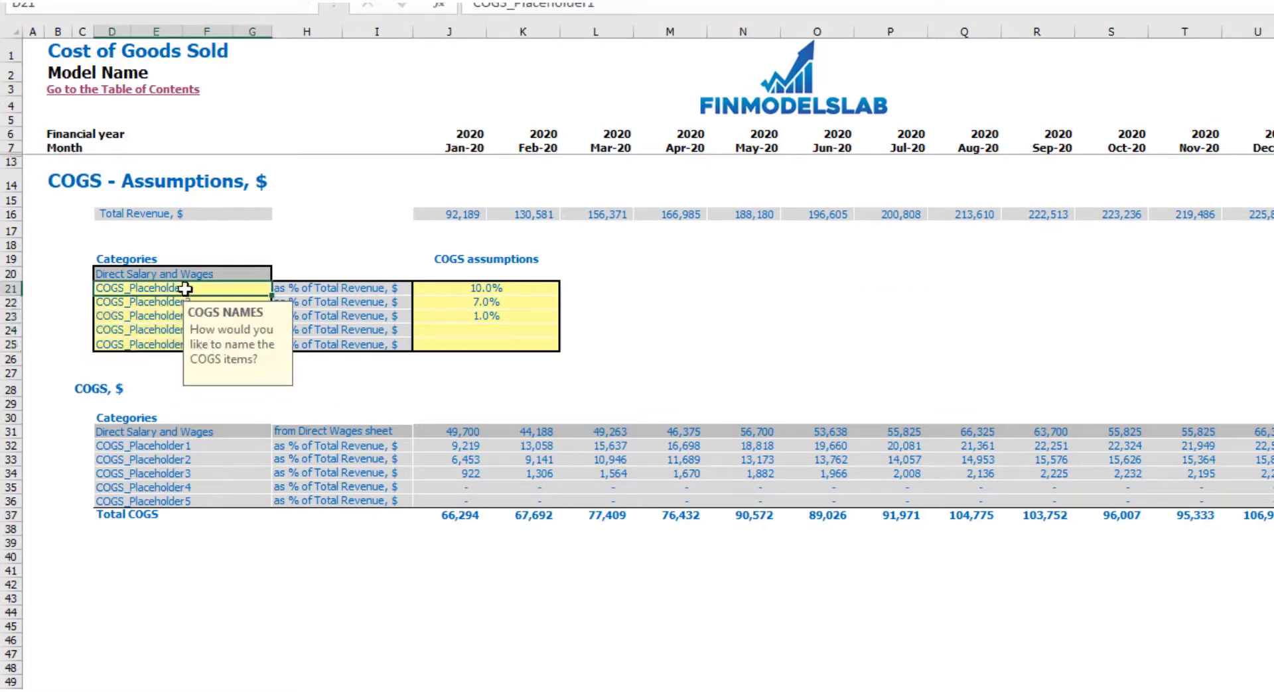
type("Hosting")
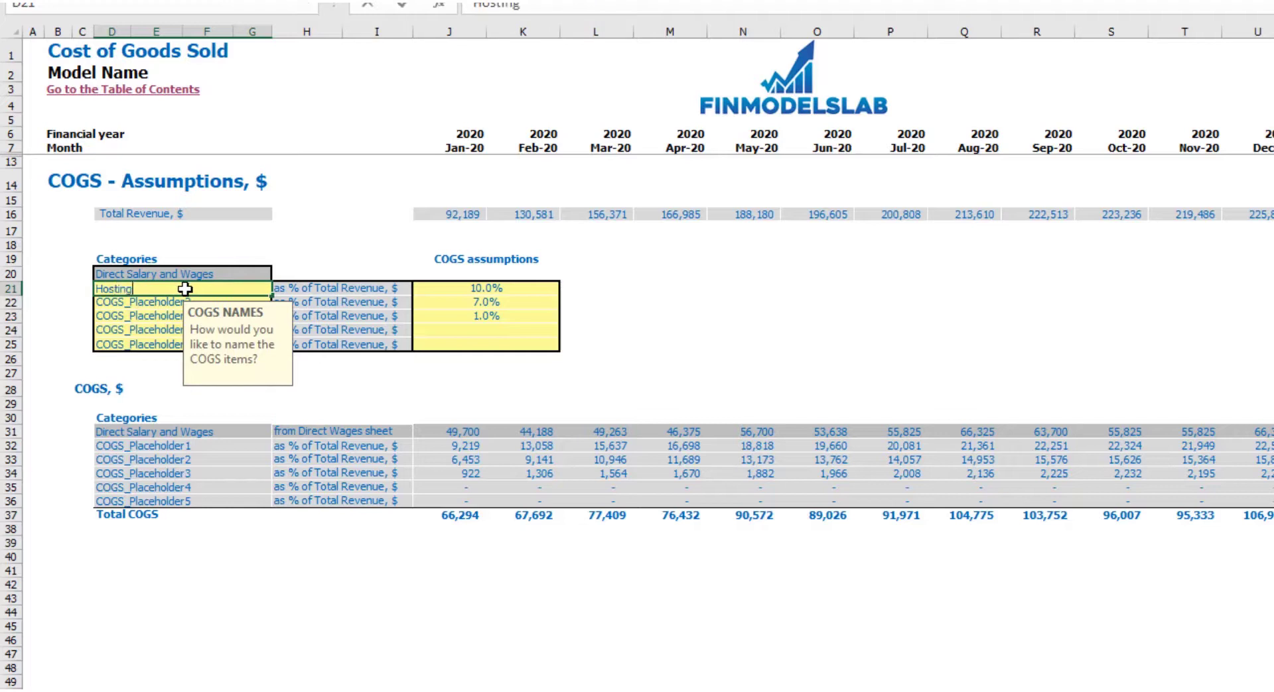
key("Return")
left_click(696, 328)
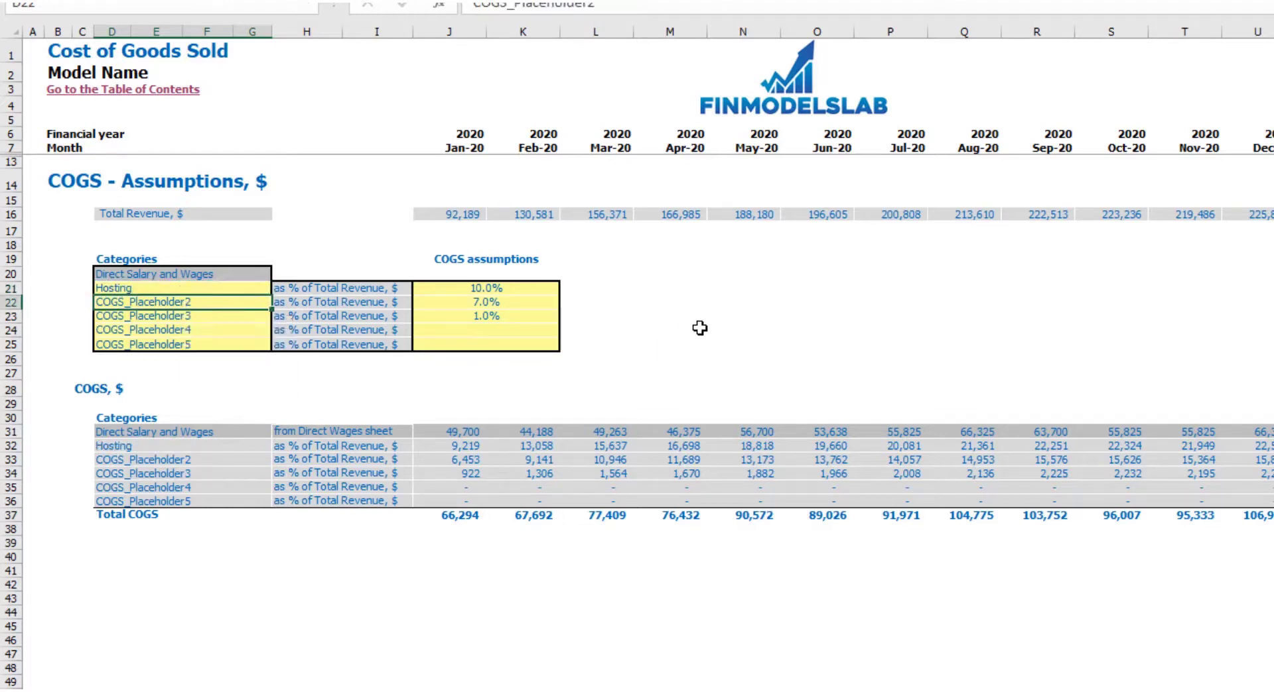
Set the Hosting cost assumption to 15% of total revenue and look over the COGS assumptions
left_click(514, 291)
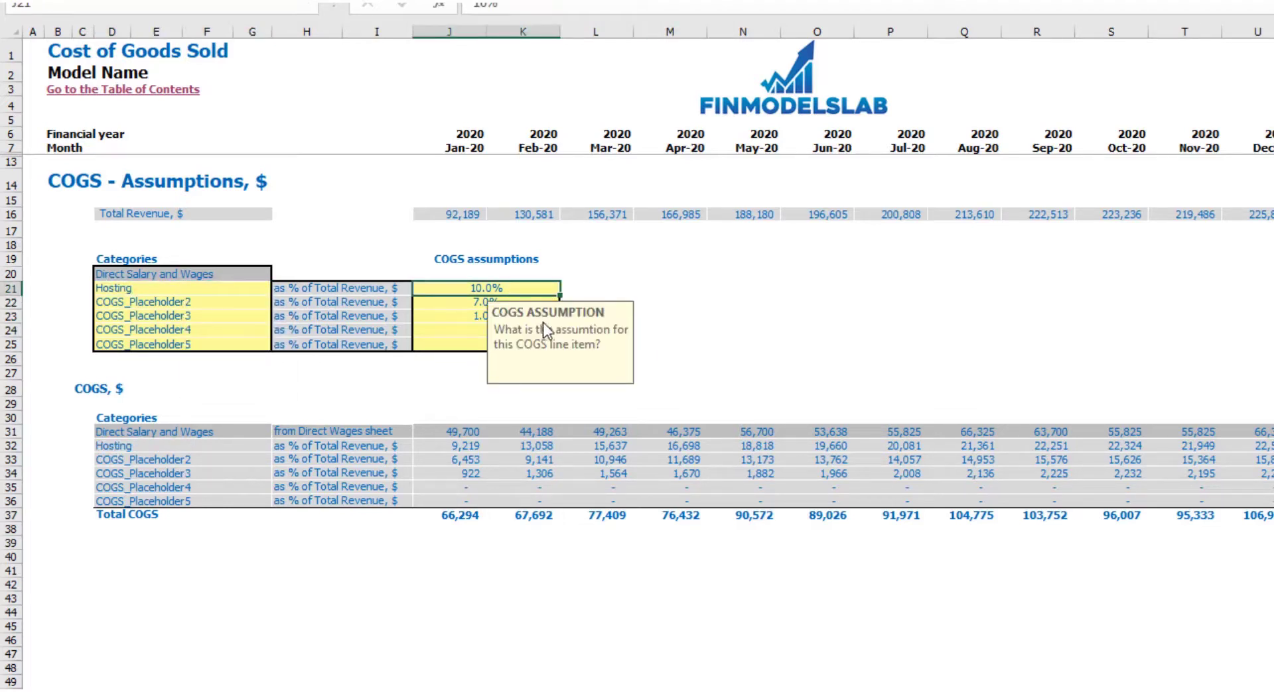
type("15")
key("Return")
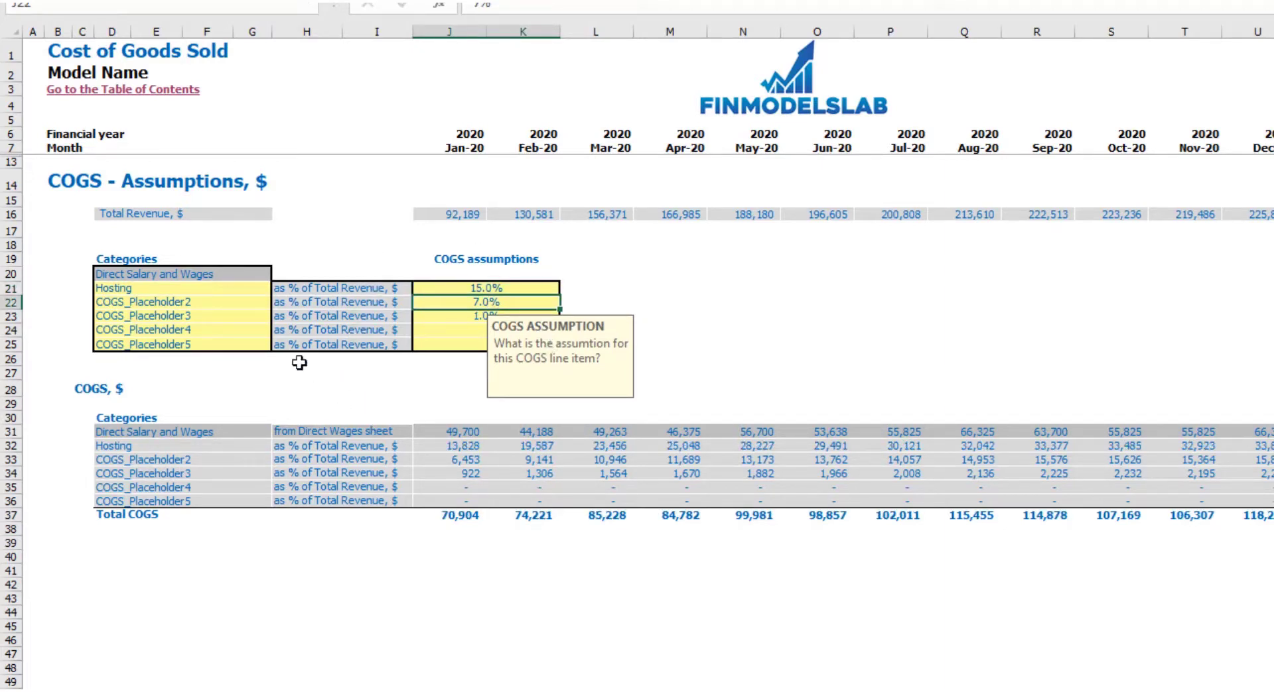
left_click(9, 215)
left_click(470, 250)
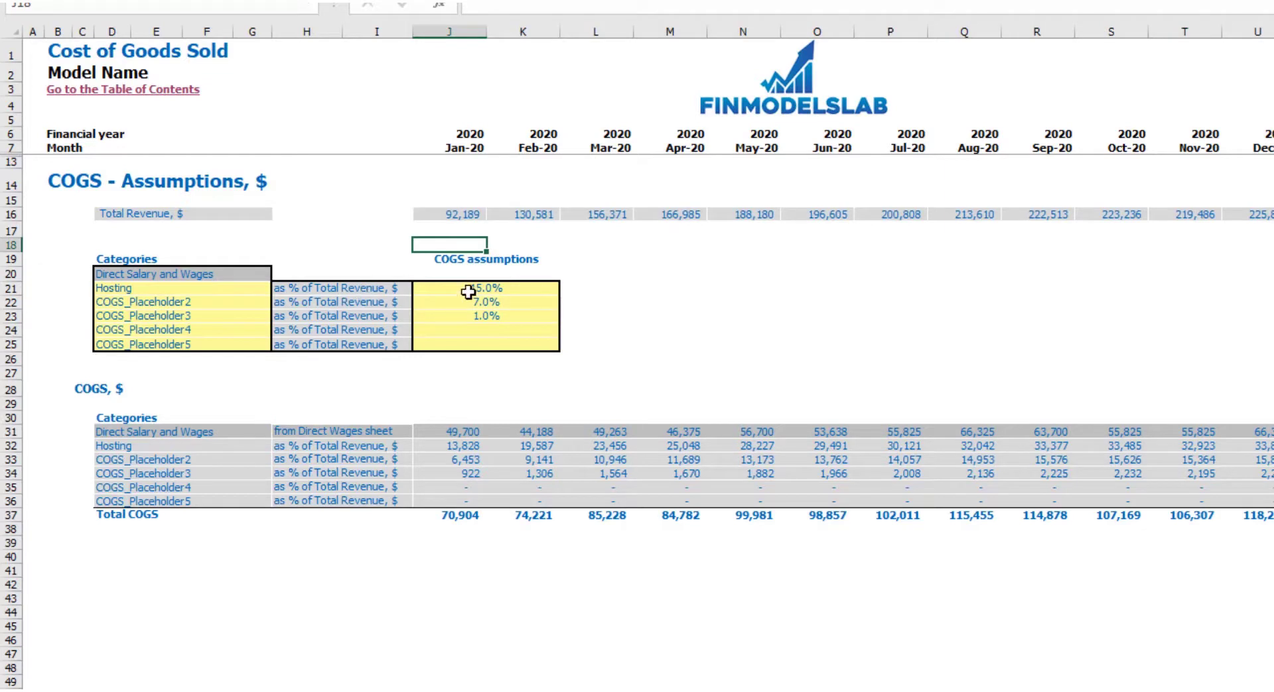
left_click_drag(463, 292, 486, 345)
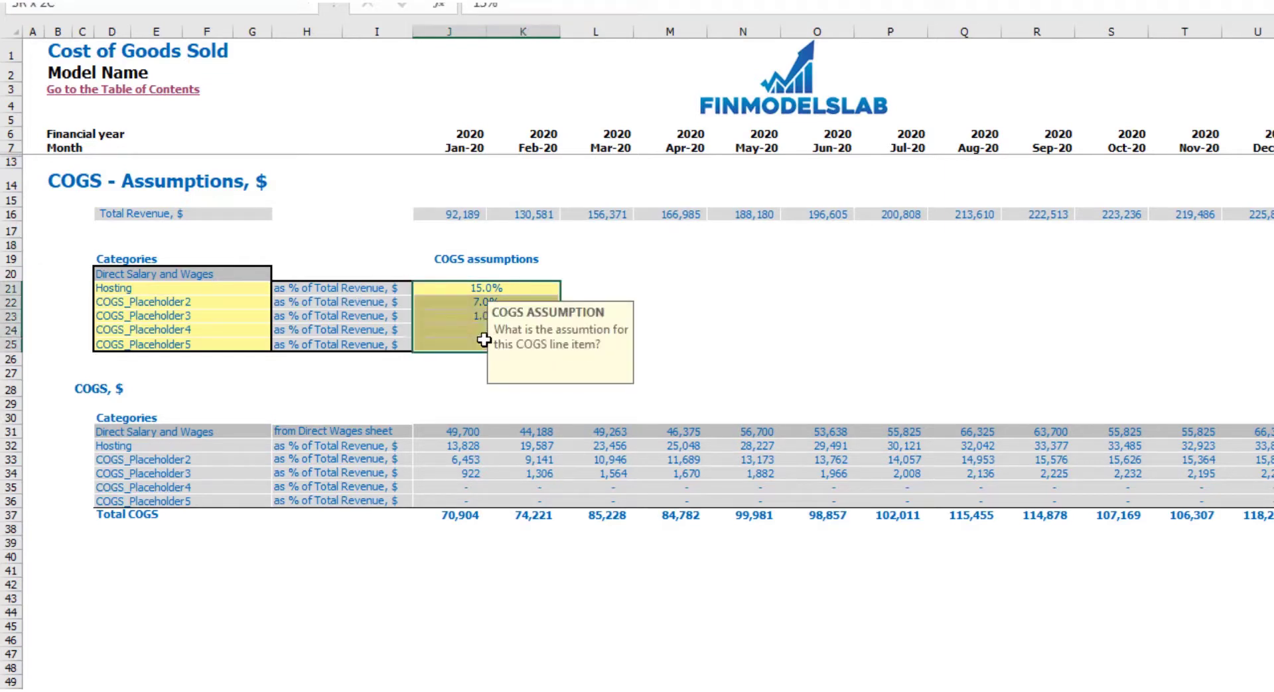
left_click(629, 250)
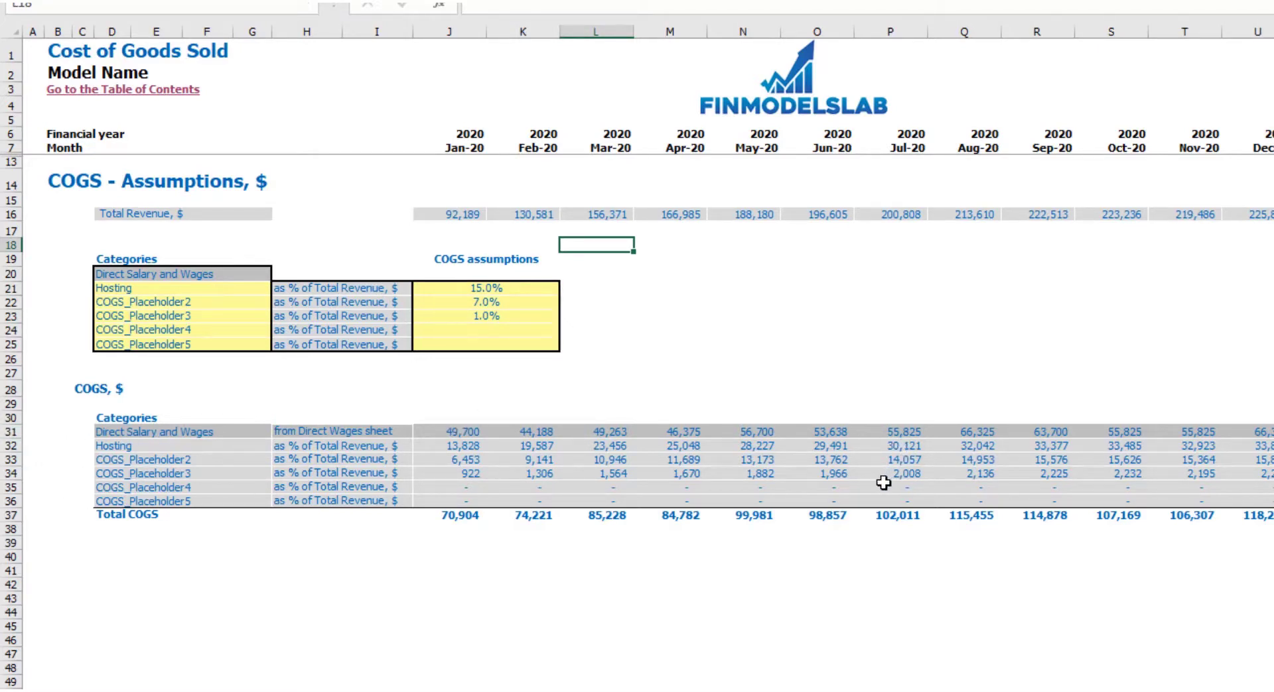
Go to the Income Statement sheet and expand its revenue and COGS detail rows
left_click(331, 690)
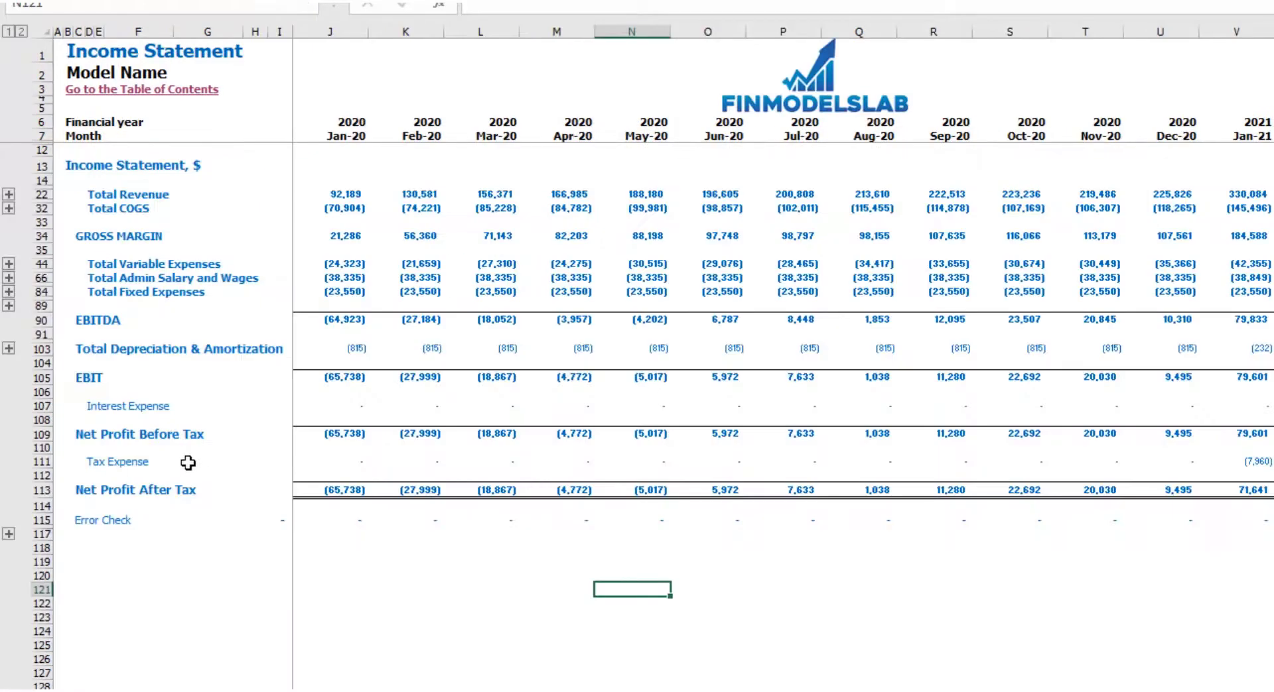
left_click(9, 208)
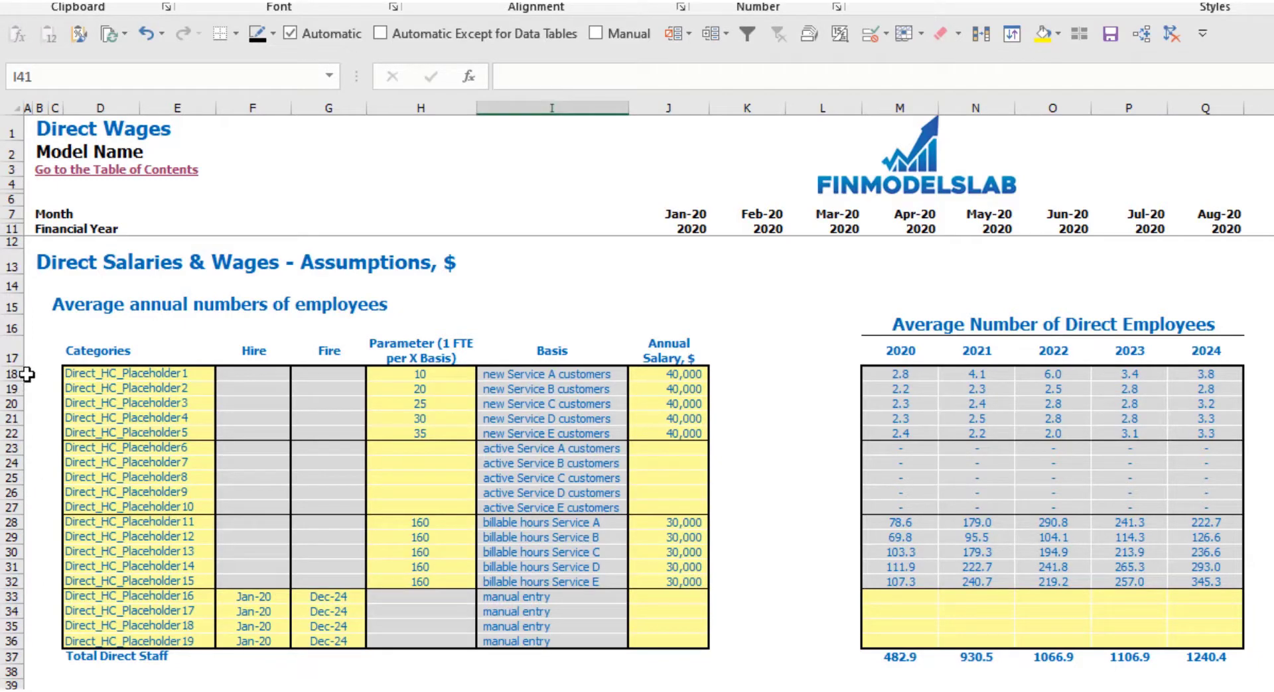
Rename the first two direct staff categories on the Direct Wages sheet as AE and SDR
left_click_drag(12, 375, 12, 432)
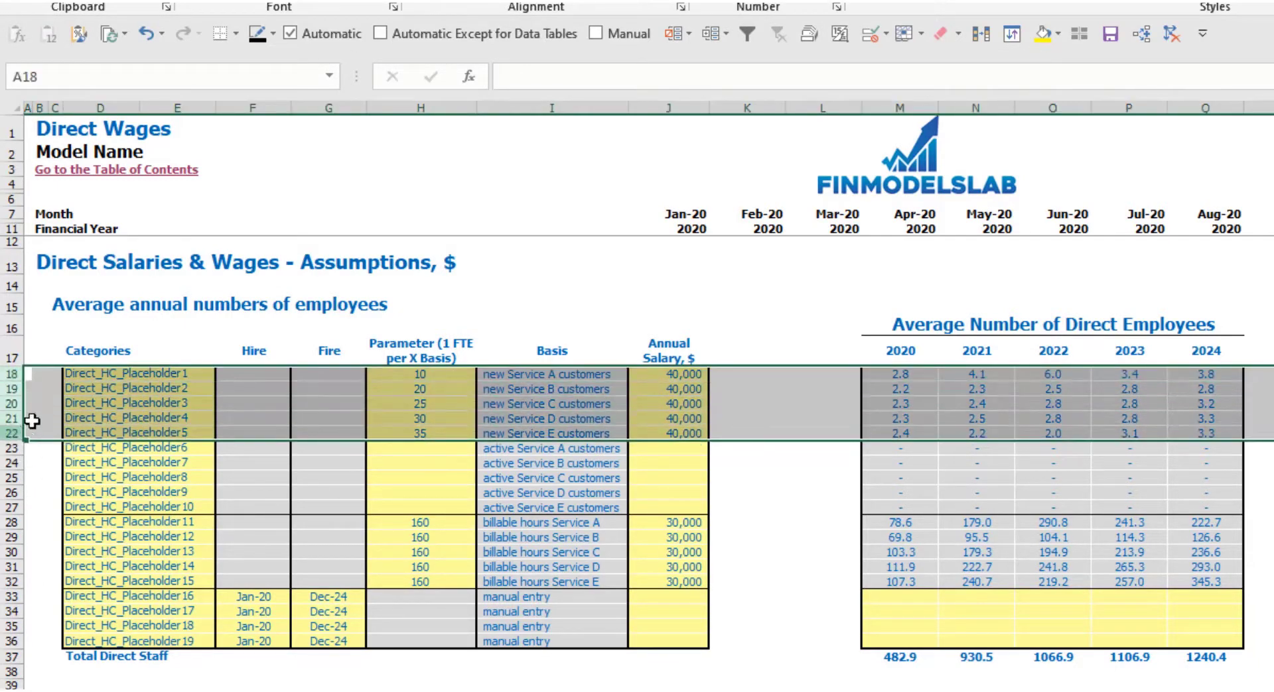
left_click(37, 408)
left_click(125, 376)
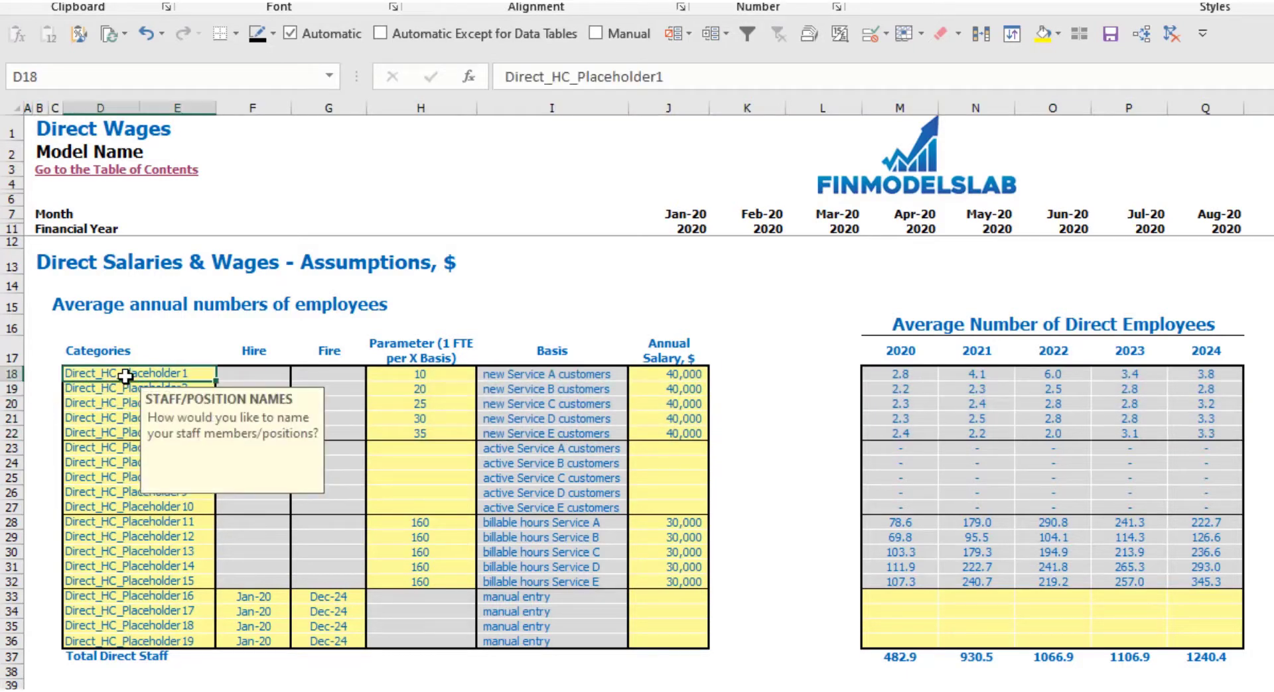
type("AE")
key("Return")
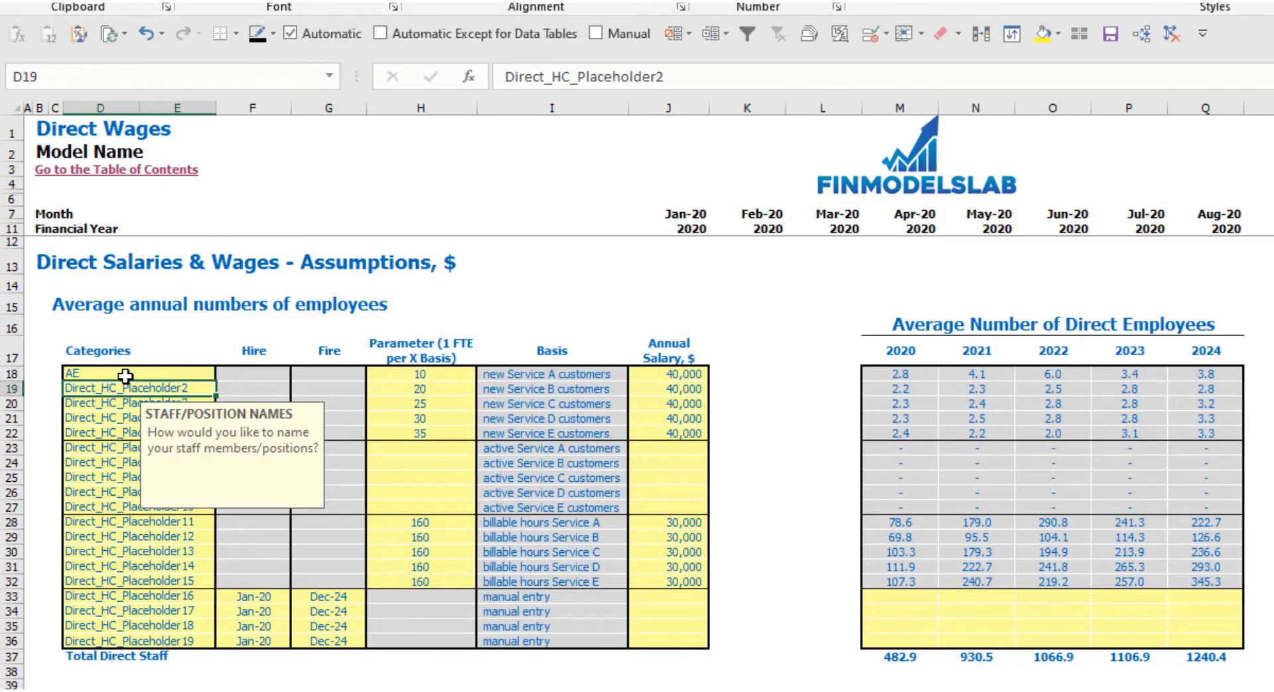
type("SDR")
key("Return")
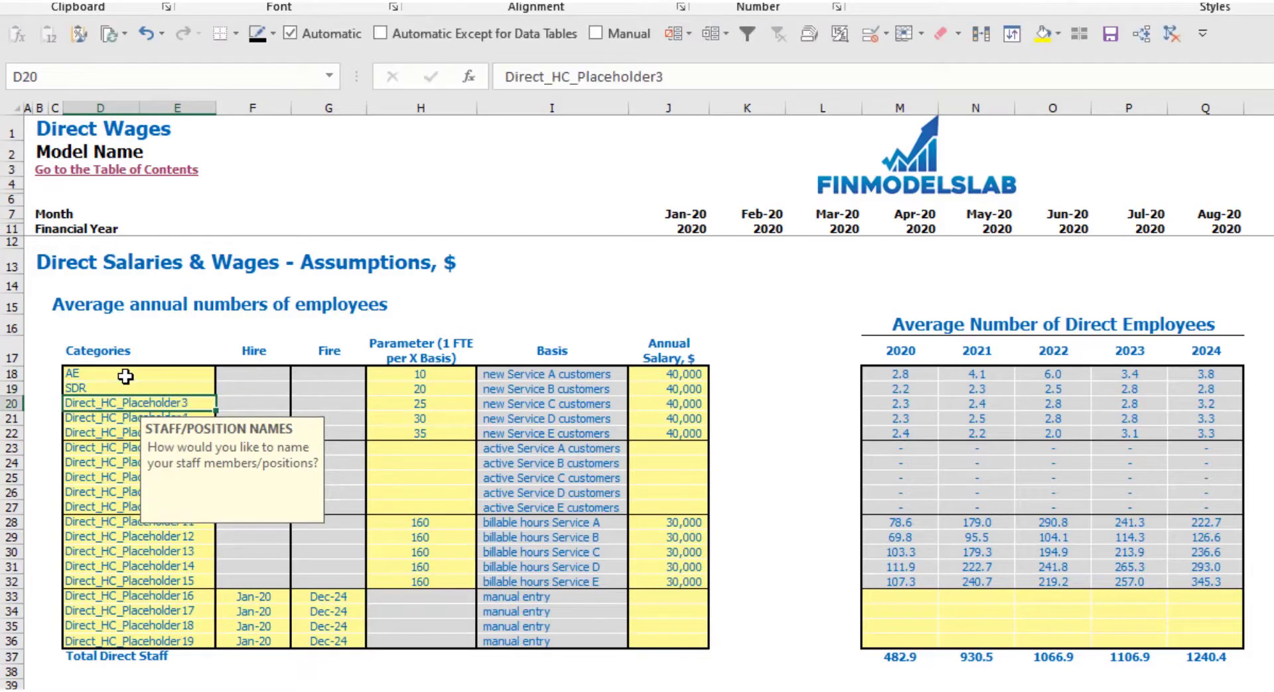
Set AE staffing to one FTE per 15 new Service A customers and review its average headcount for 2020 through 2024
left_click(500, 287)
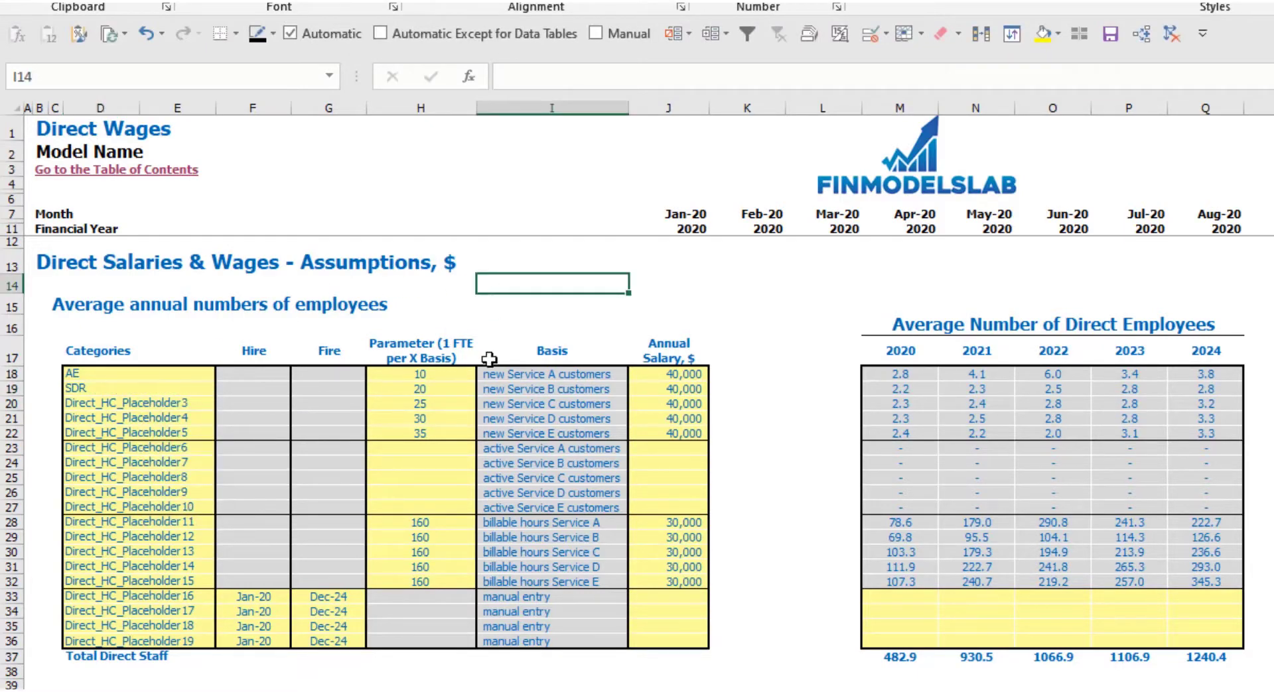
left_click(520, 357)
left_click(425, 358)
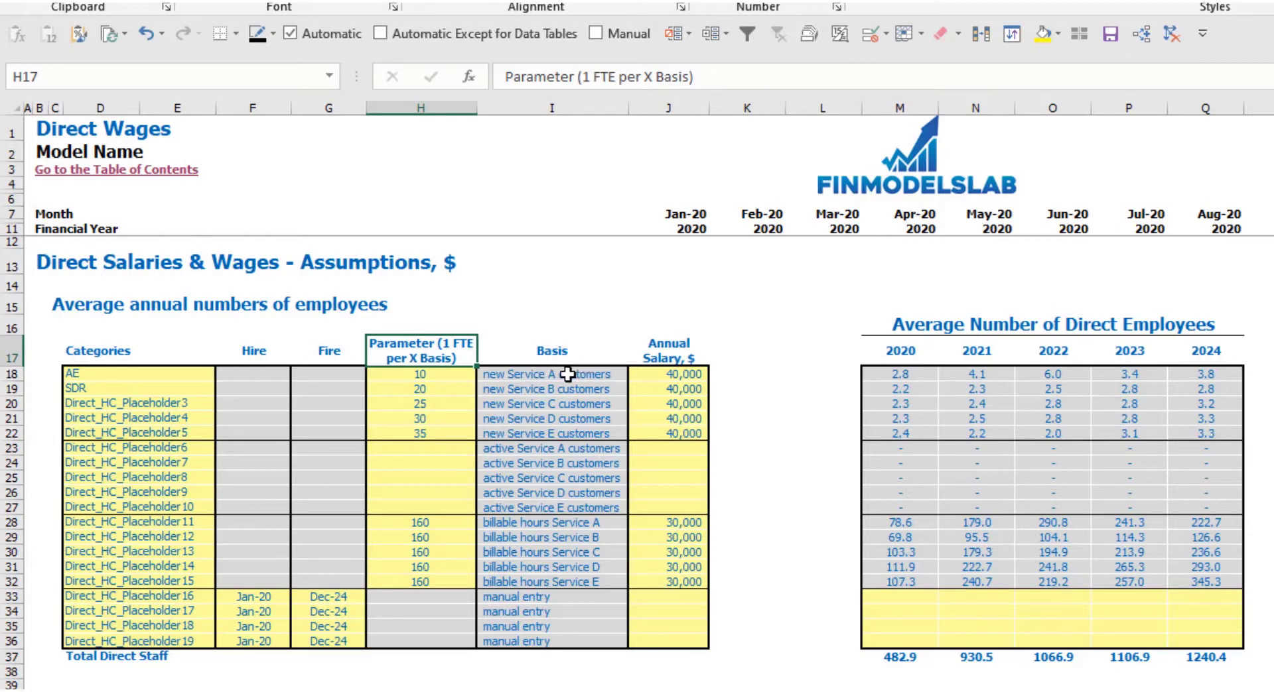
left_click(458, 388)
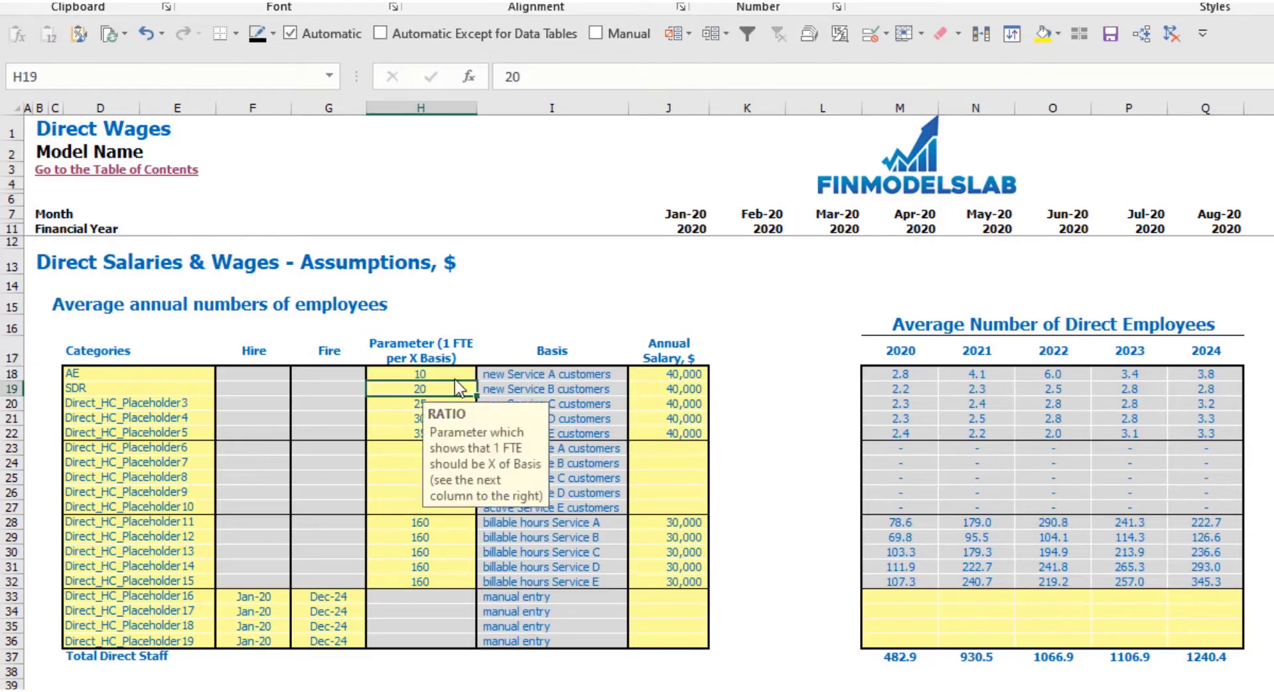
left_click(445, 372)
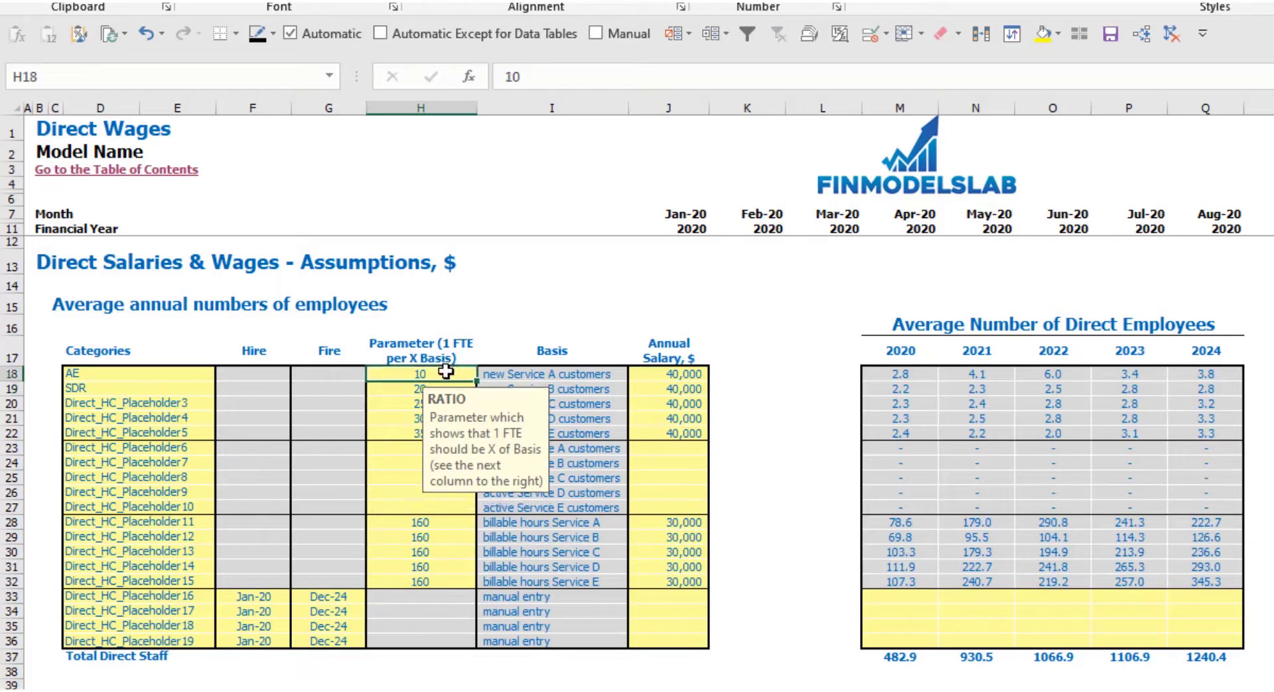
type("15")
key("Return")
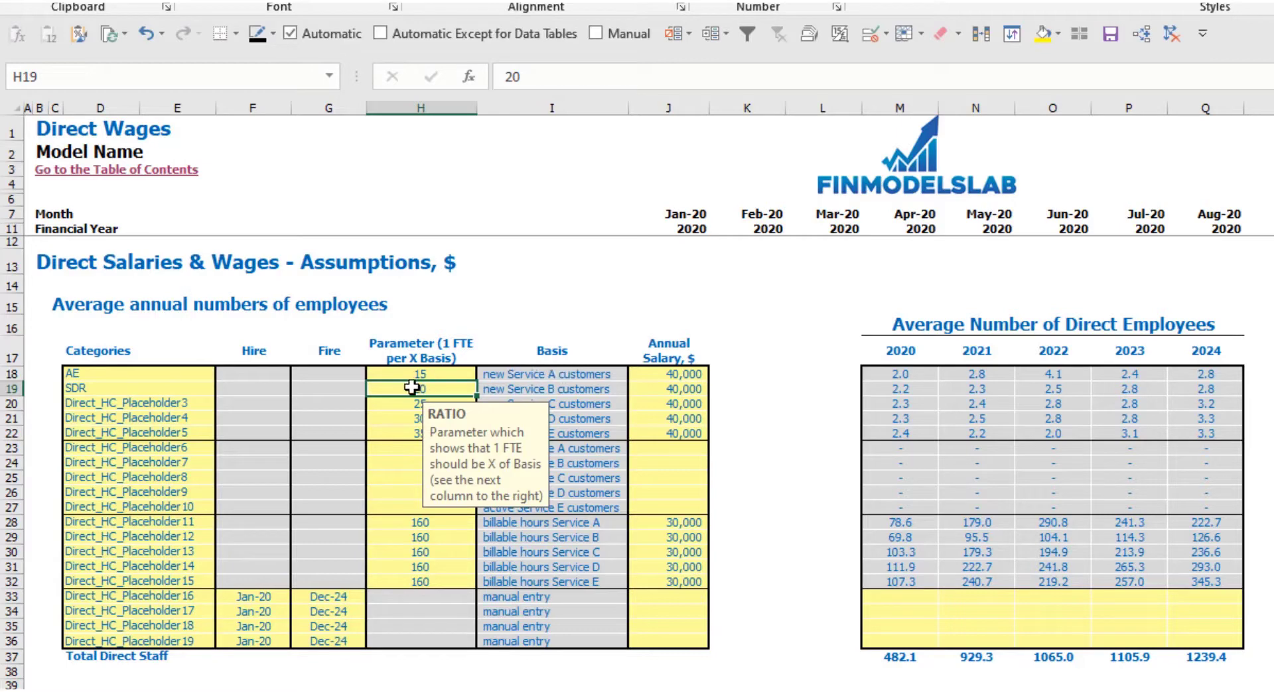
left_click(433, 375)
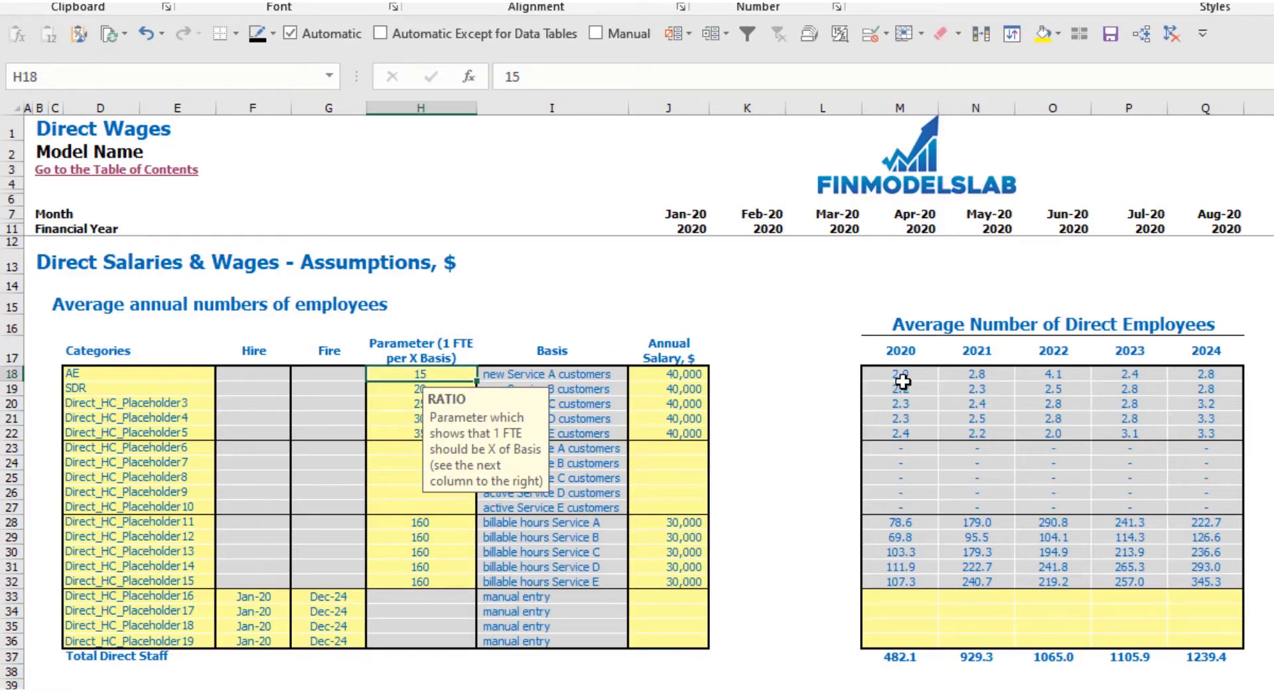
left_click(987, 280)
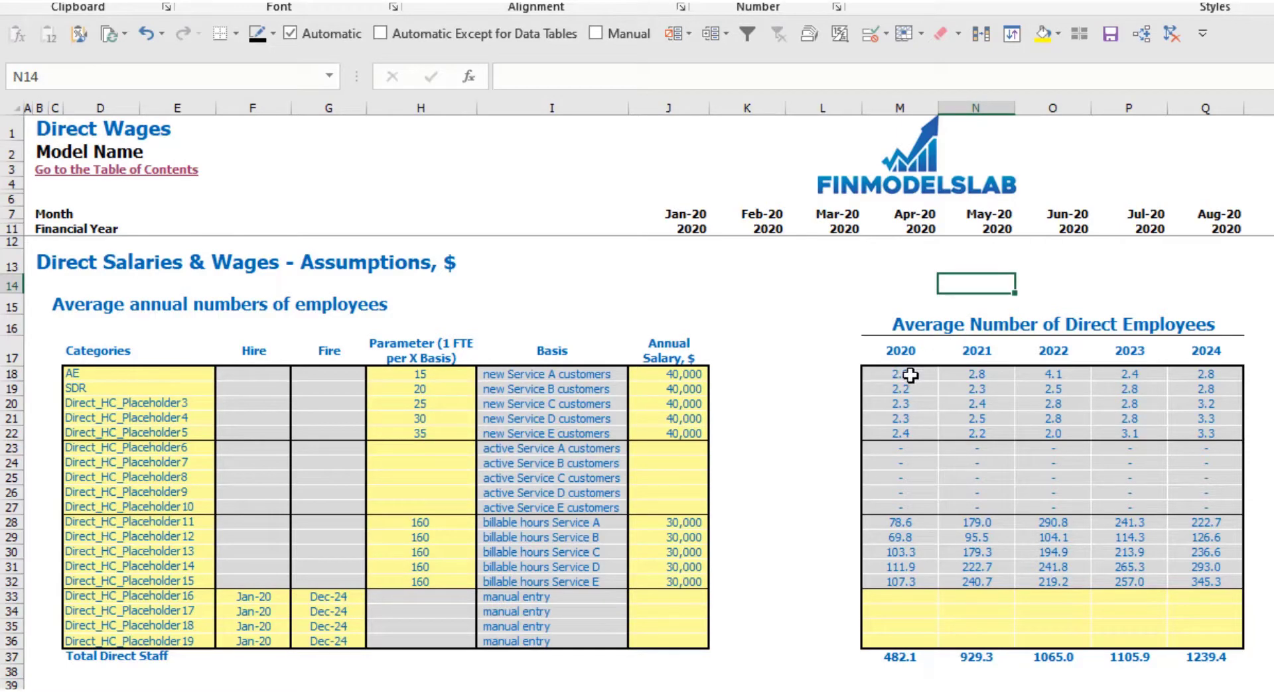
left_click_drag(909, 376, 1220, 376)
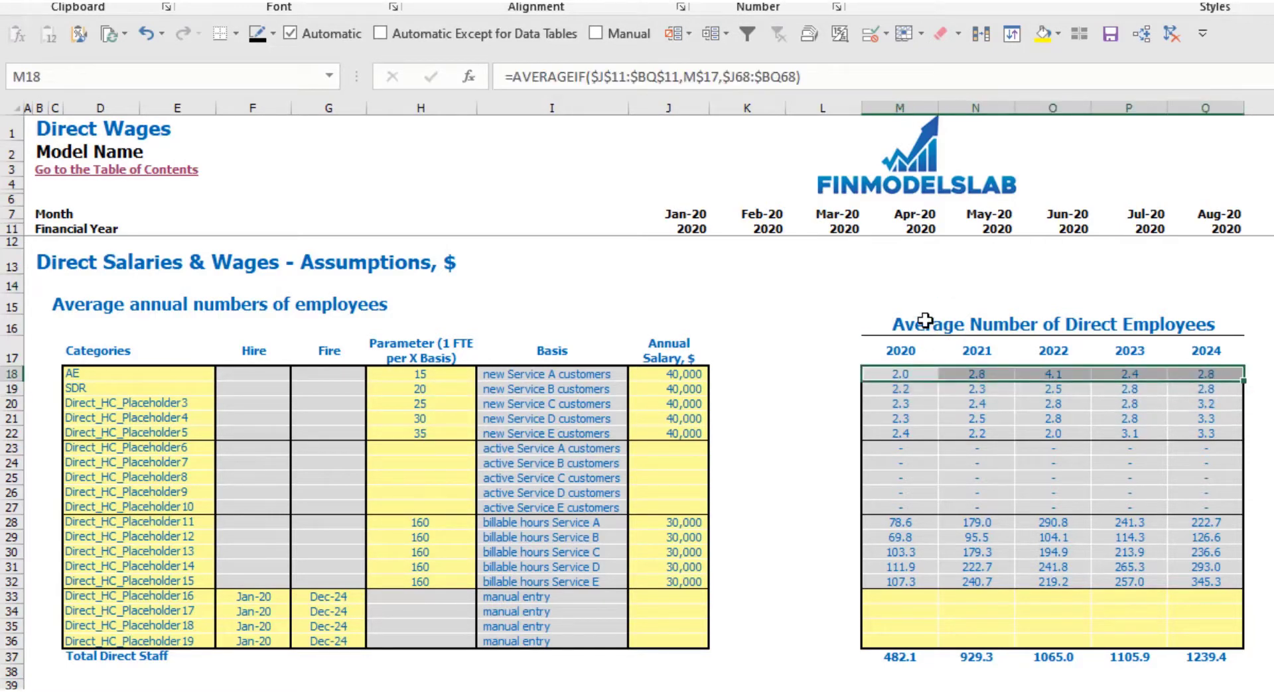
left_click(740, 306)
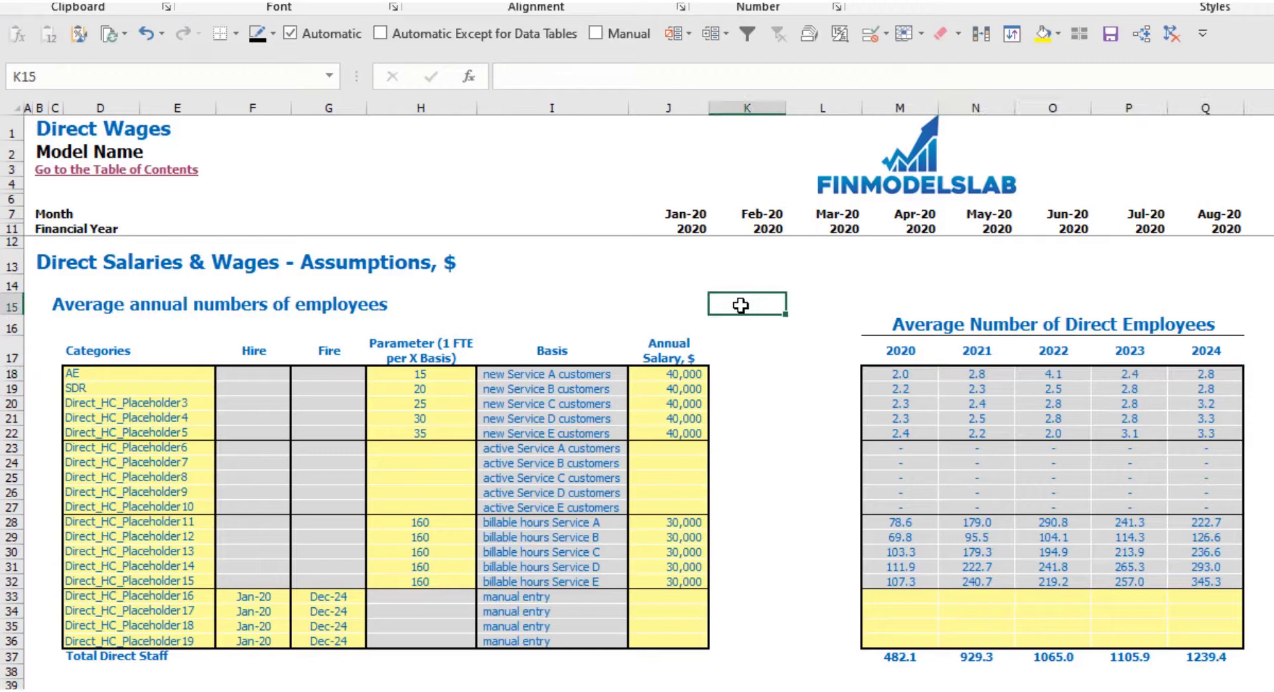
Set the AE category's annual salary to $25,000
left_click(693, 373)
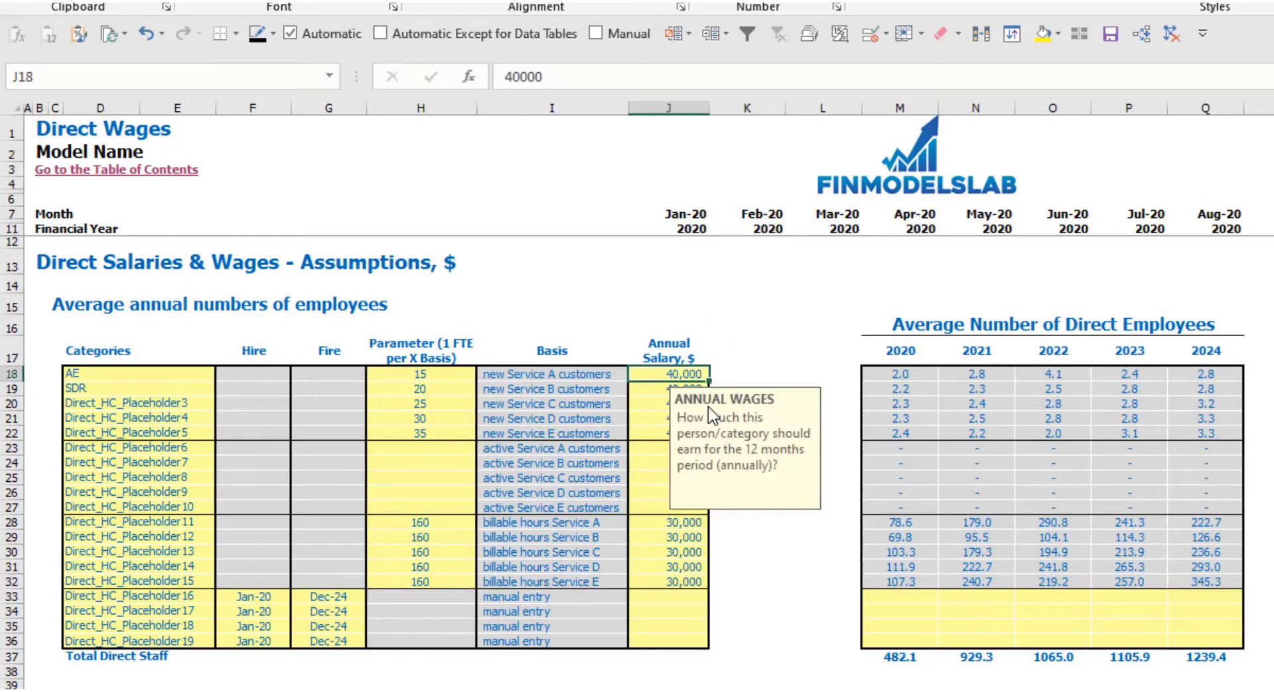
type("25,00")
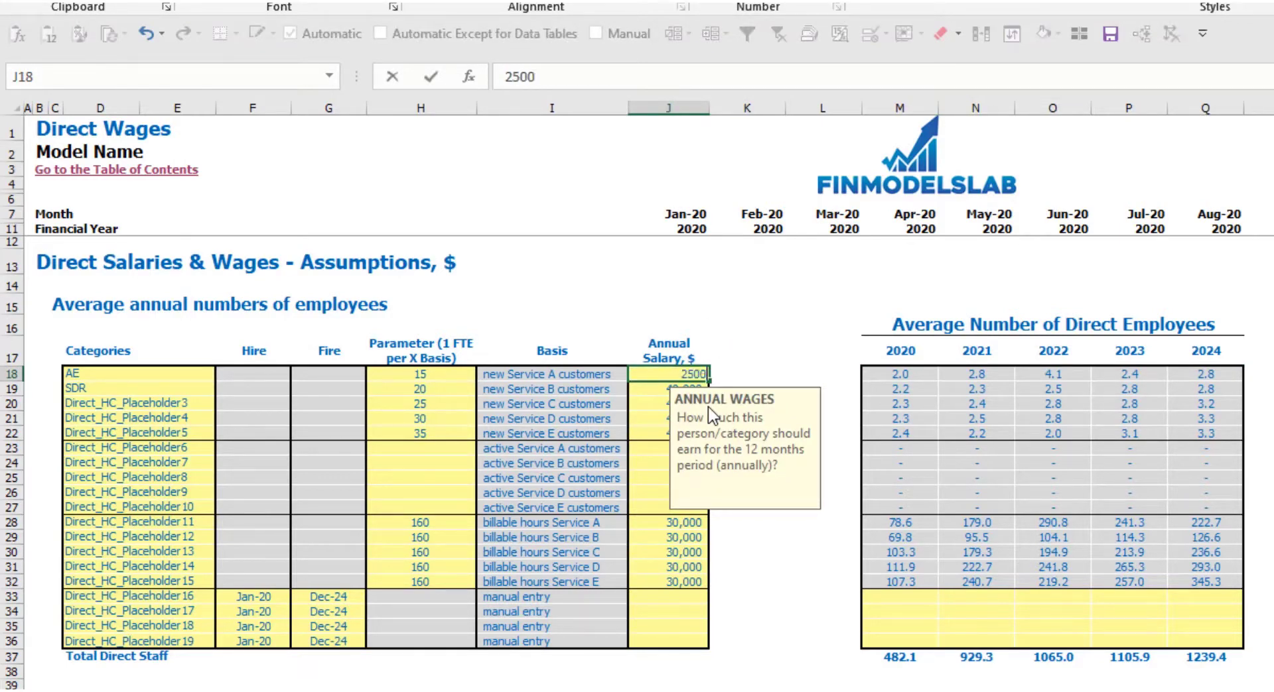
type("0")
key("Return")
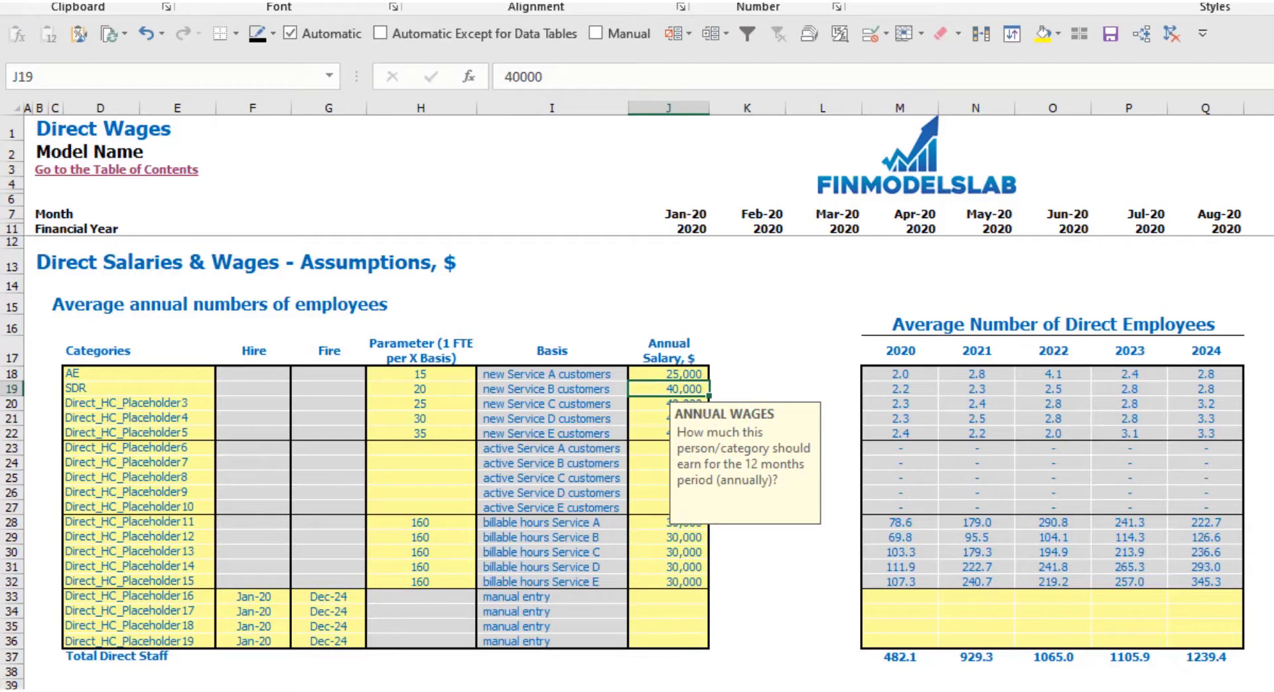
Set AE's annual salary raises to 5%, 4%, 3% and 2% for 2021 through 2024
left_click(1272, 374)
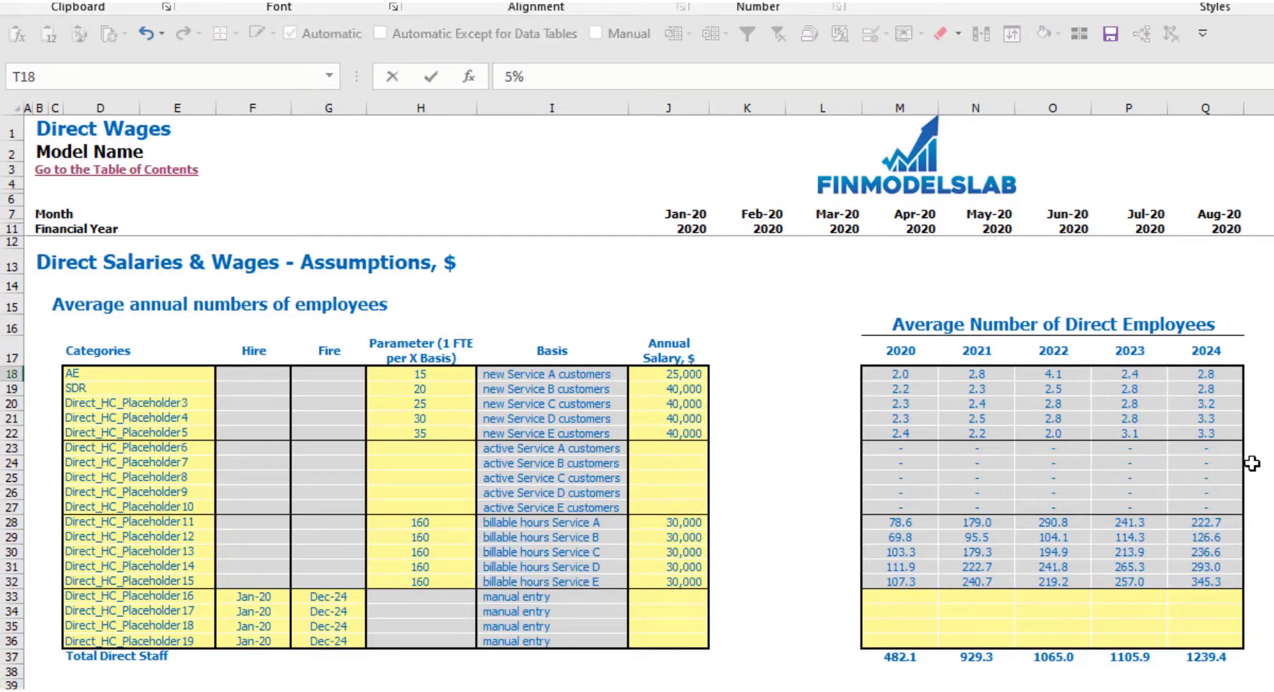
key("Right")
key("Right")
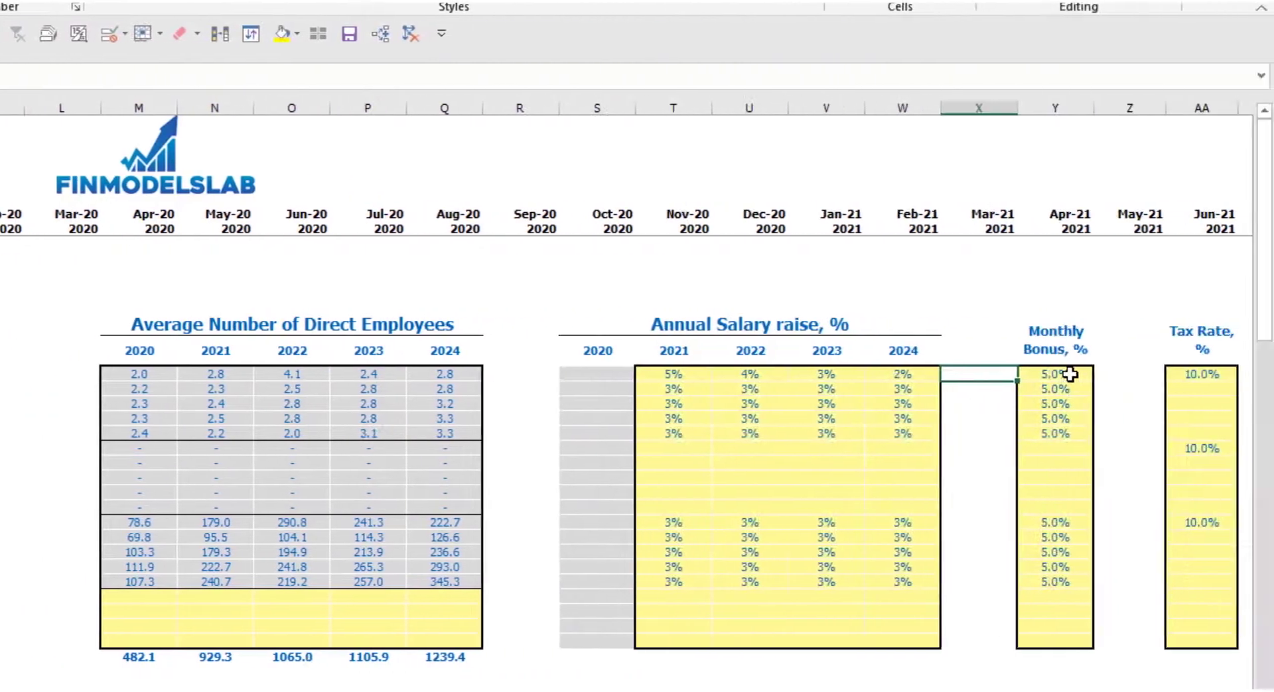
Set AE's monthly bonus to 10% and its tax rate to 12%
left_click(1273, 374)
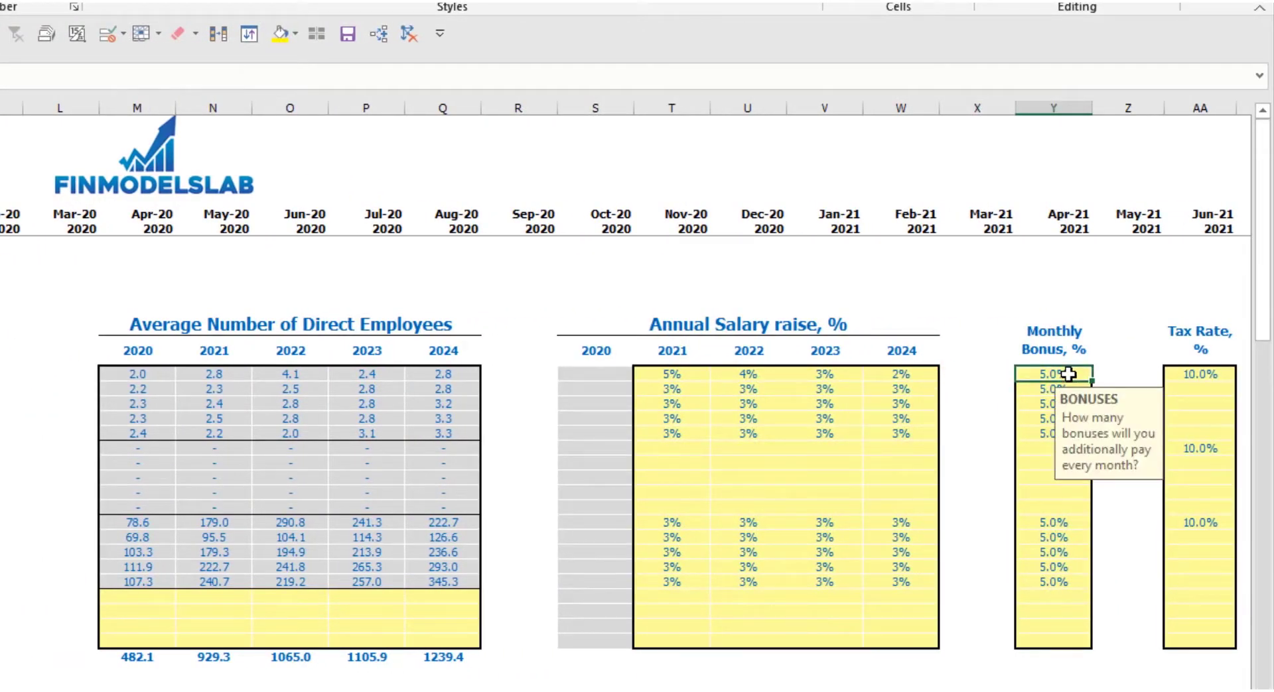
type("10")
key("ctrl+Return")
left_click(1191, 371)
type("12")
key("Return")
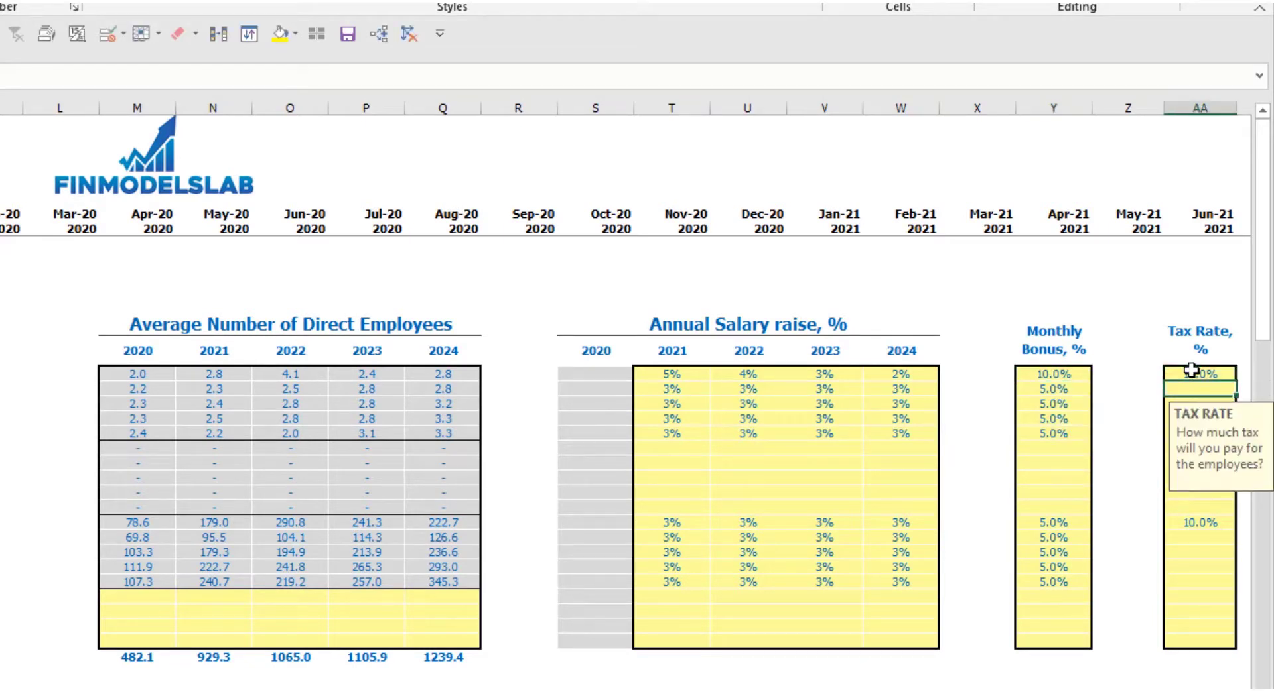
Clear AE's monthly bonus and tax rate
left_click(1056, 376)
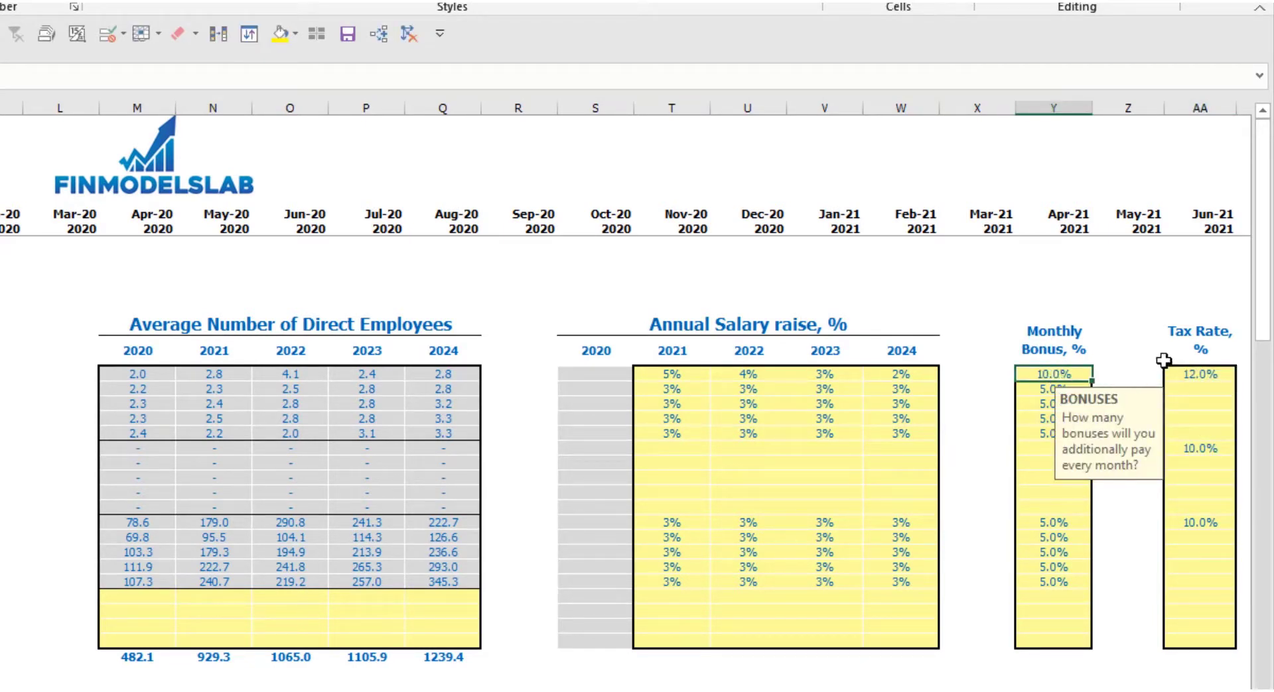
key("Delete")
left_click(1187, 373)
key("Delete")
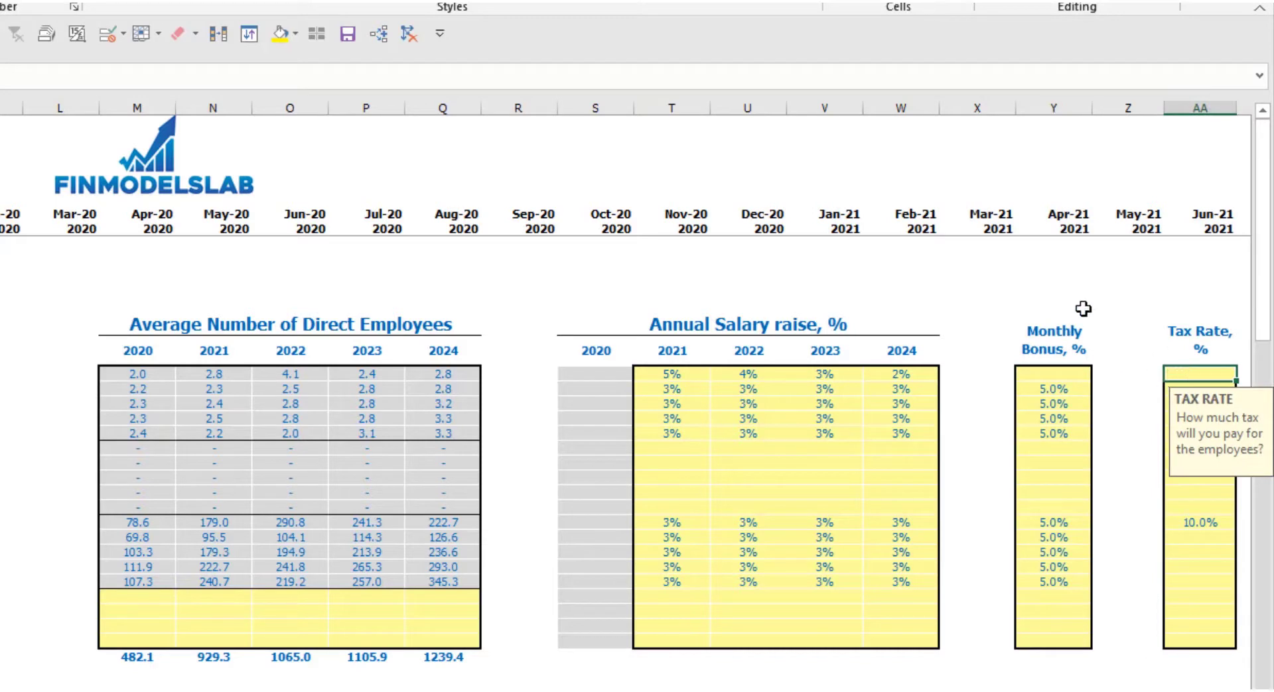
Examine the calculated annual salary, staff number, monthly base salary, bonus and tax tables below the direct wages assumptions
left_click_drag(137, 690, 442, 690)
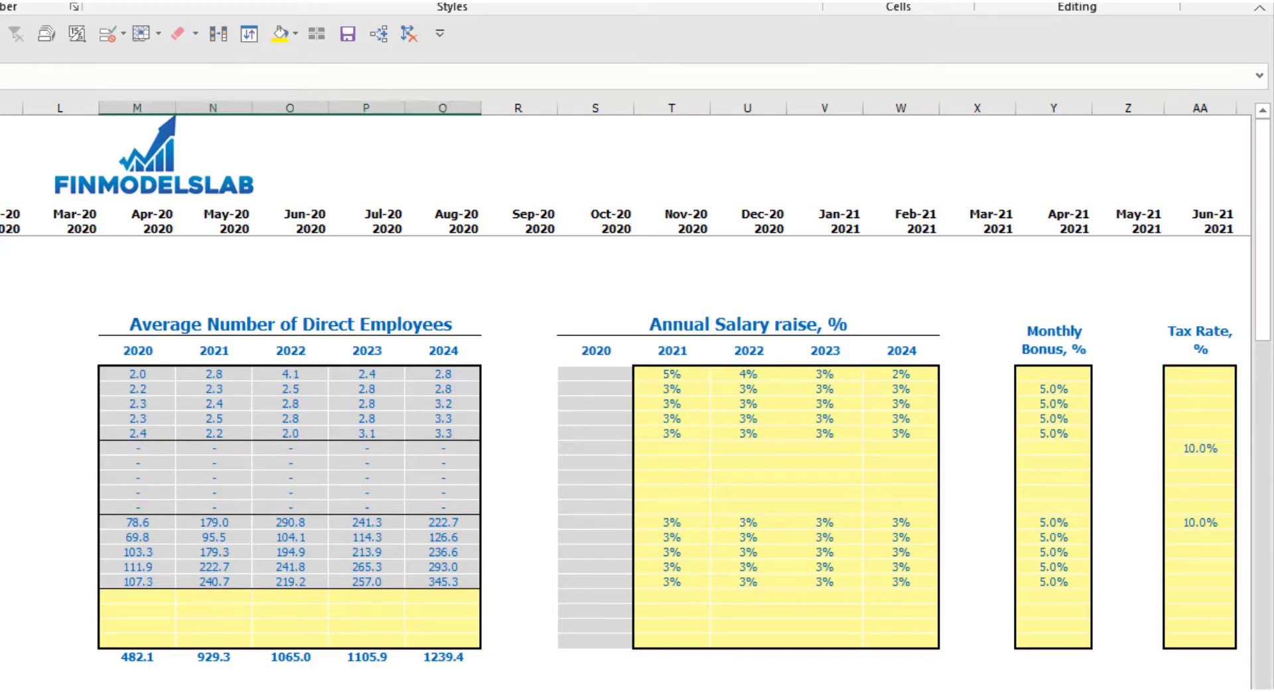
left_click(671, 690)
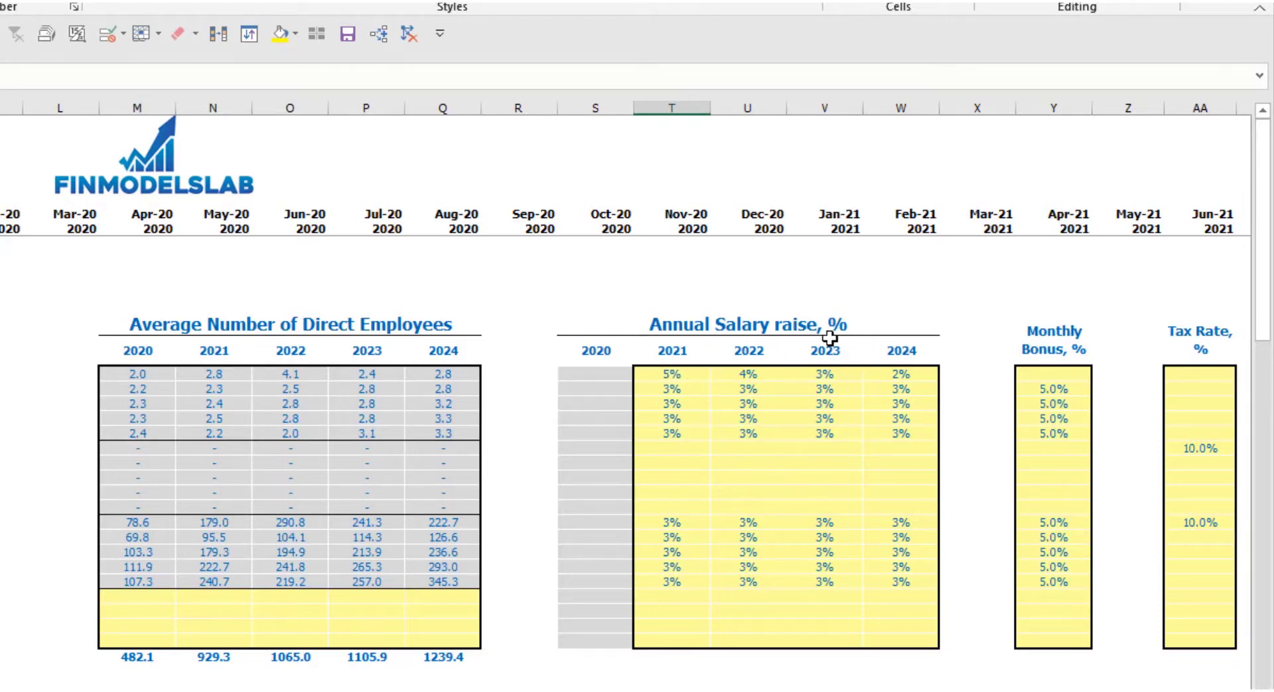
scroll(815, 375, "down", 4)
scroll(815, 375, "down", 12)
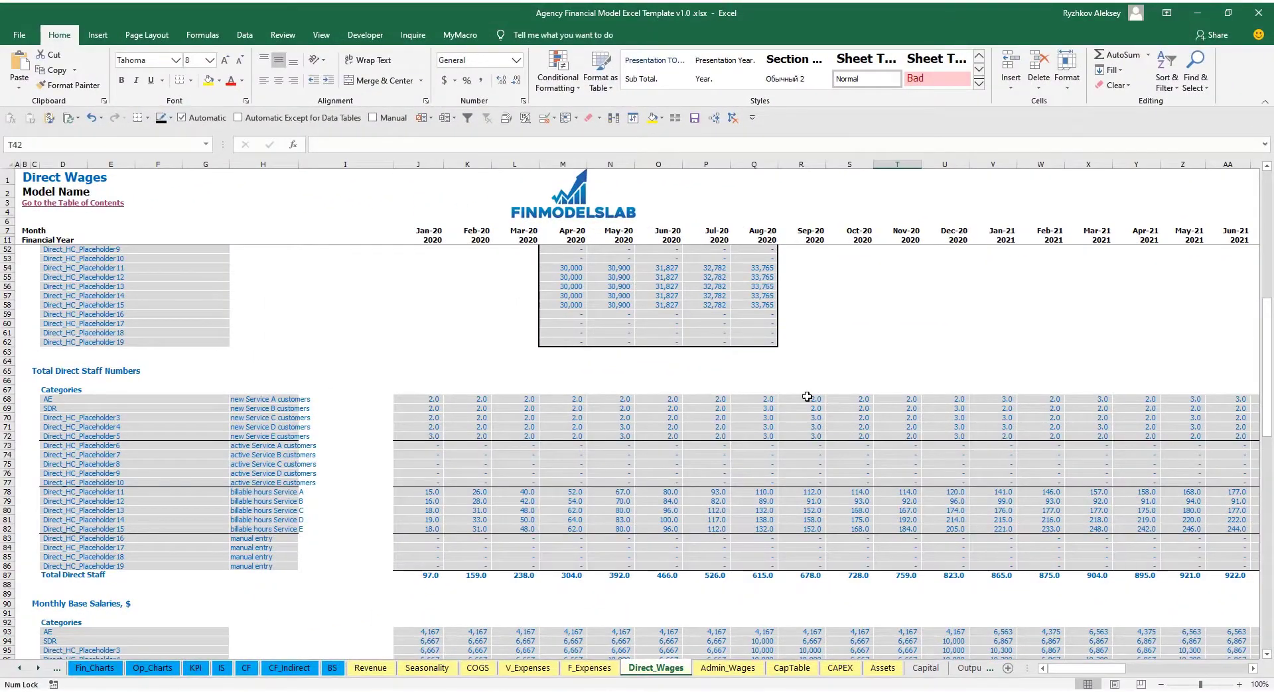
scroll(478, 456, "down", 7)
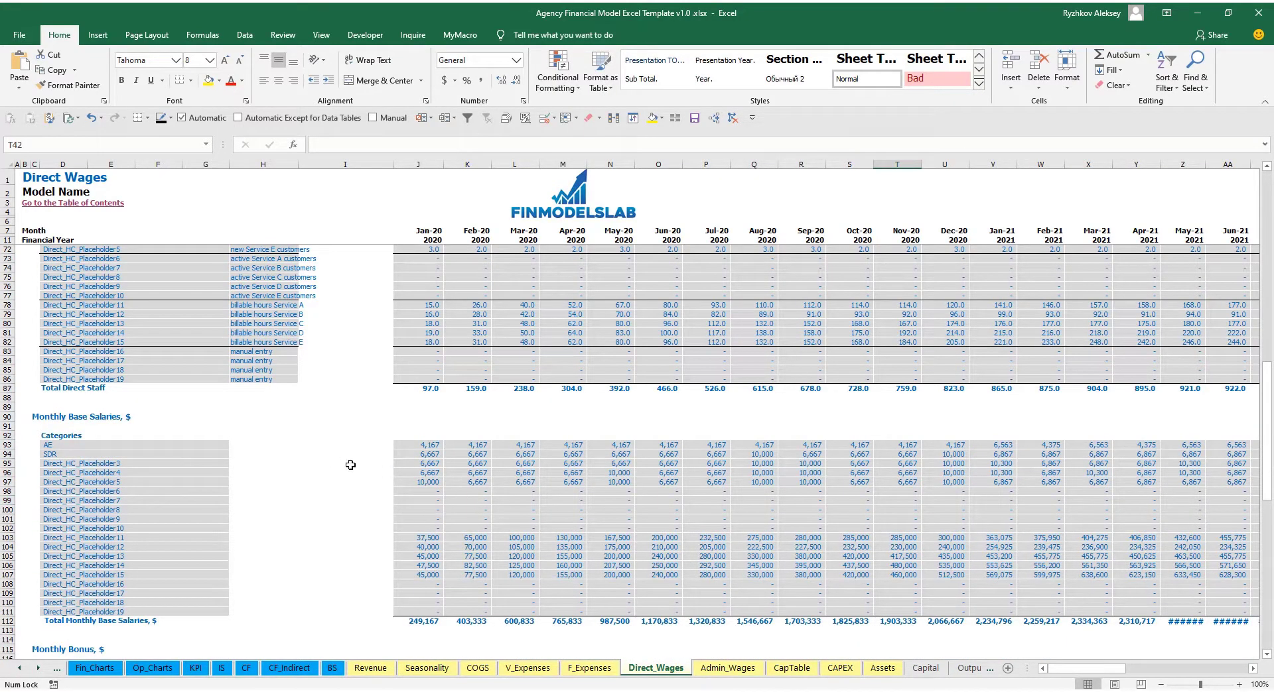
scroll(626, 481, "down", 10)
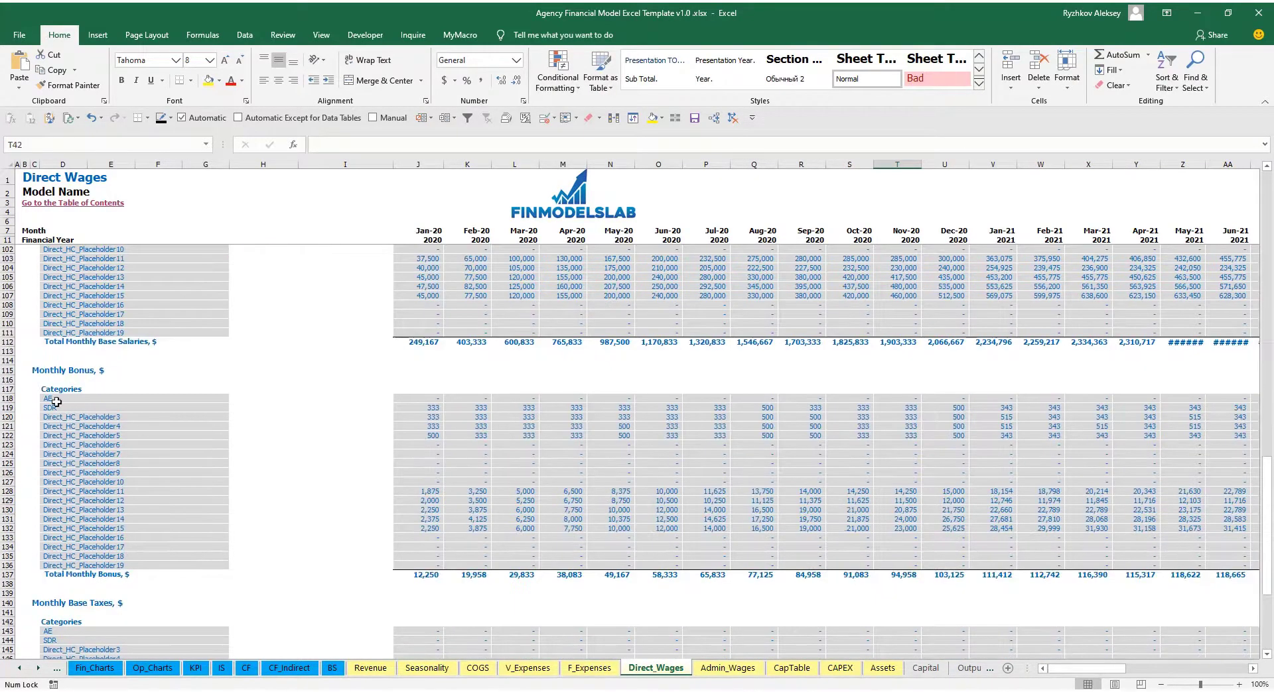
scroll(490, 455, "down", 7)
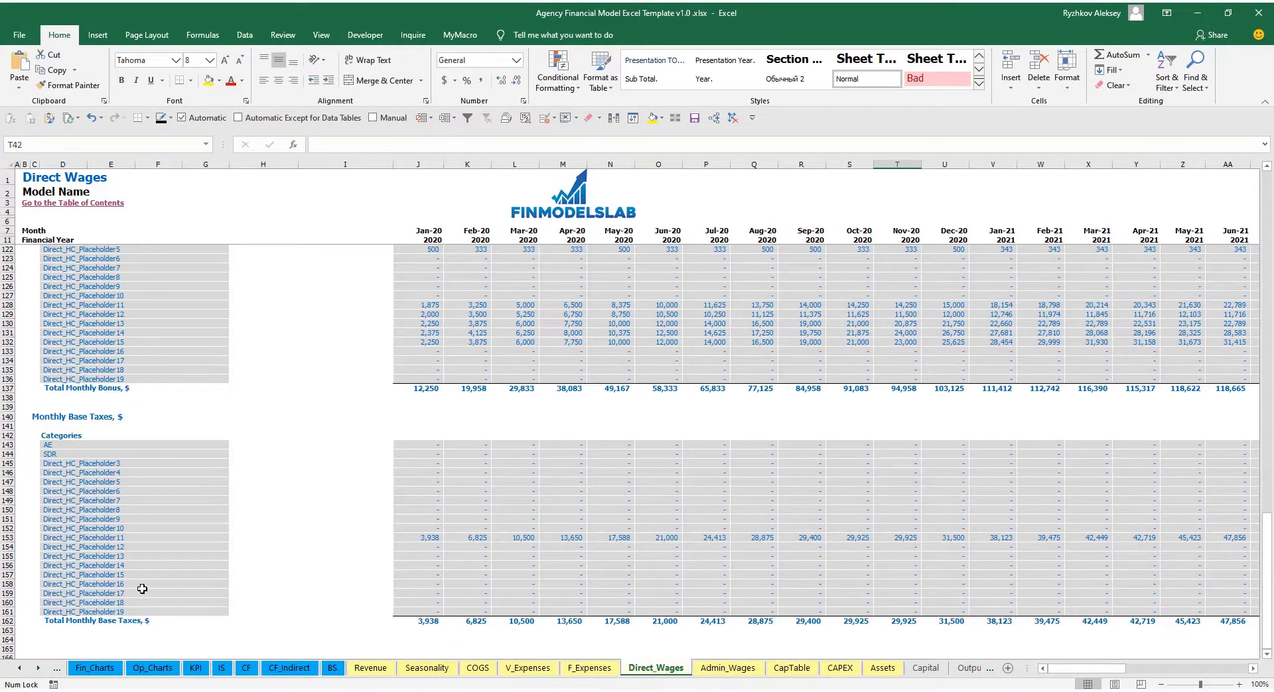
scroll(593, 454, "up", 20)
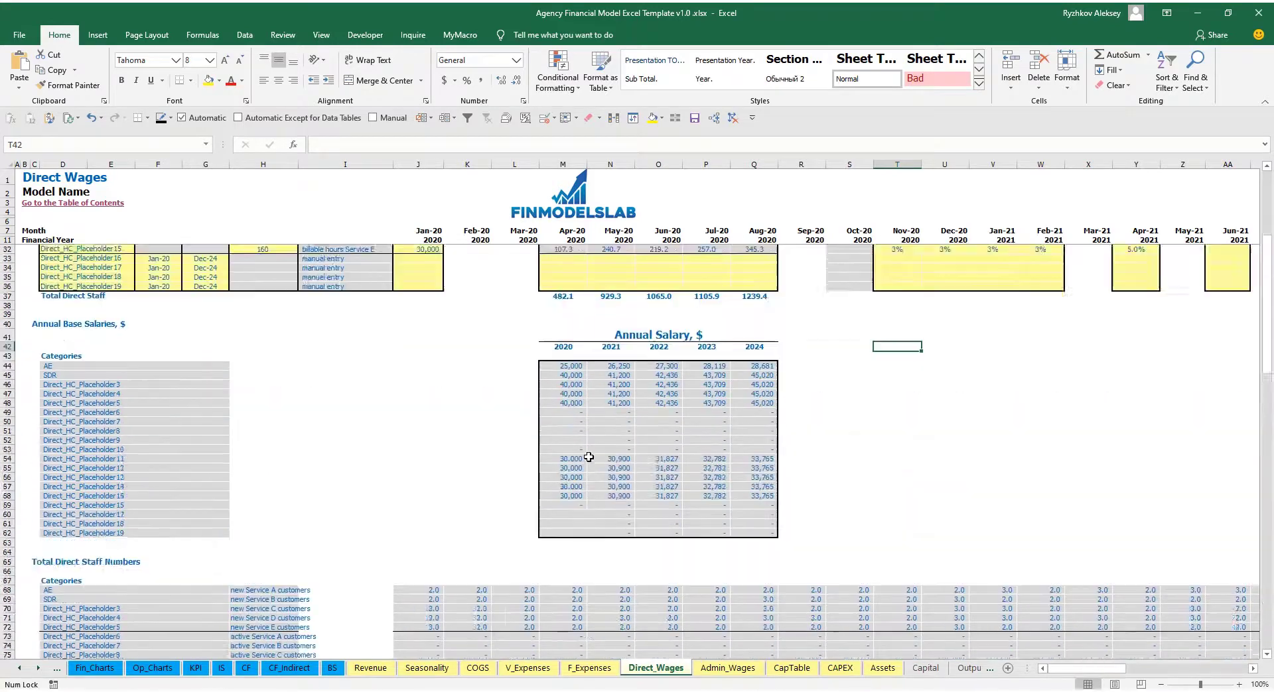
Rename the staff category tied to active Service A customers as Cust Success
left_click_drag(8, 378, 5, 415)
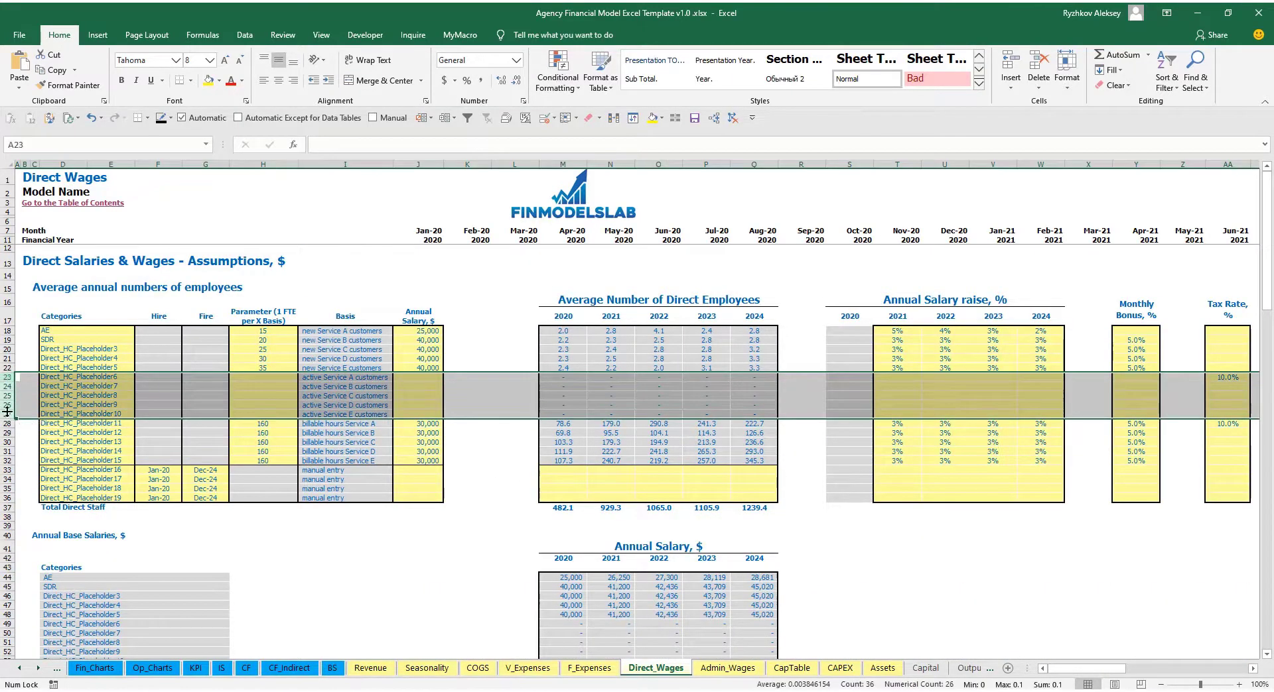
left_click(346, 380)
left_click(107, 378)
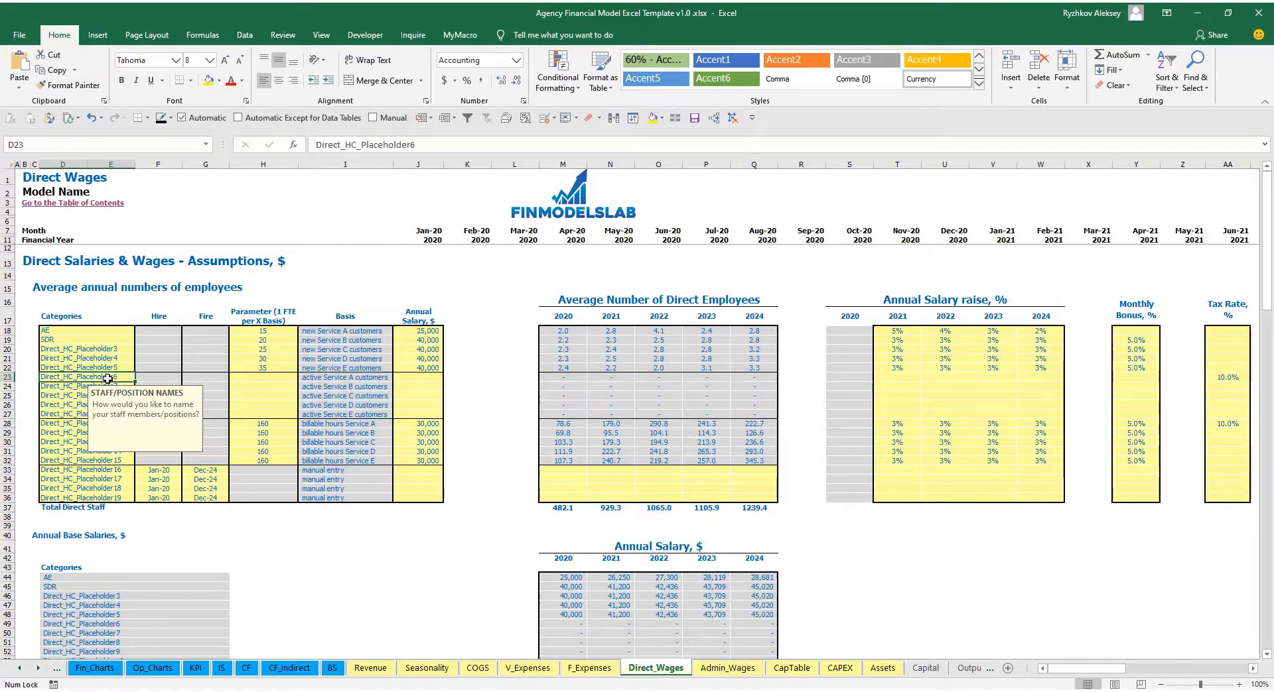
type("Cust Success")
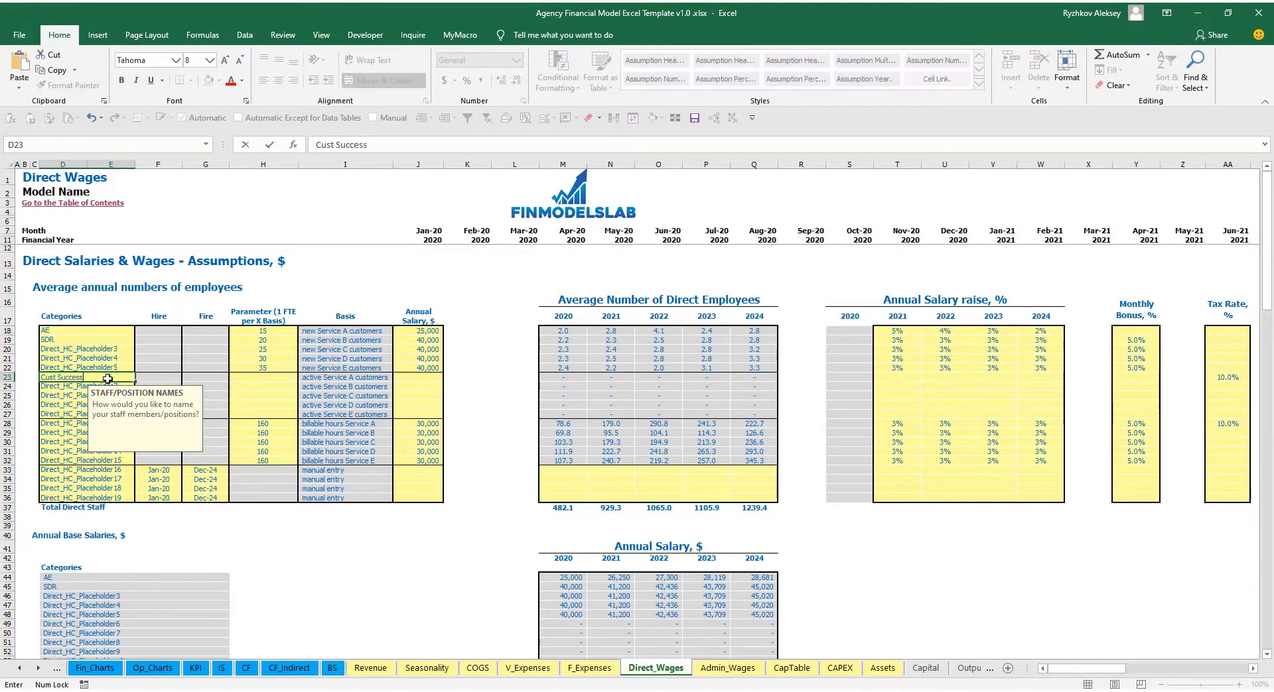
key("Return")
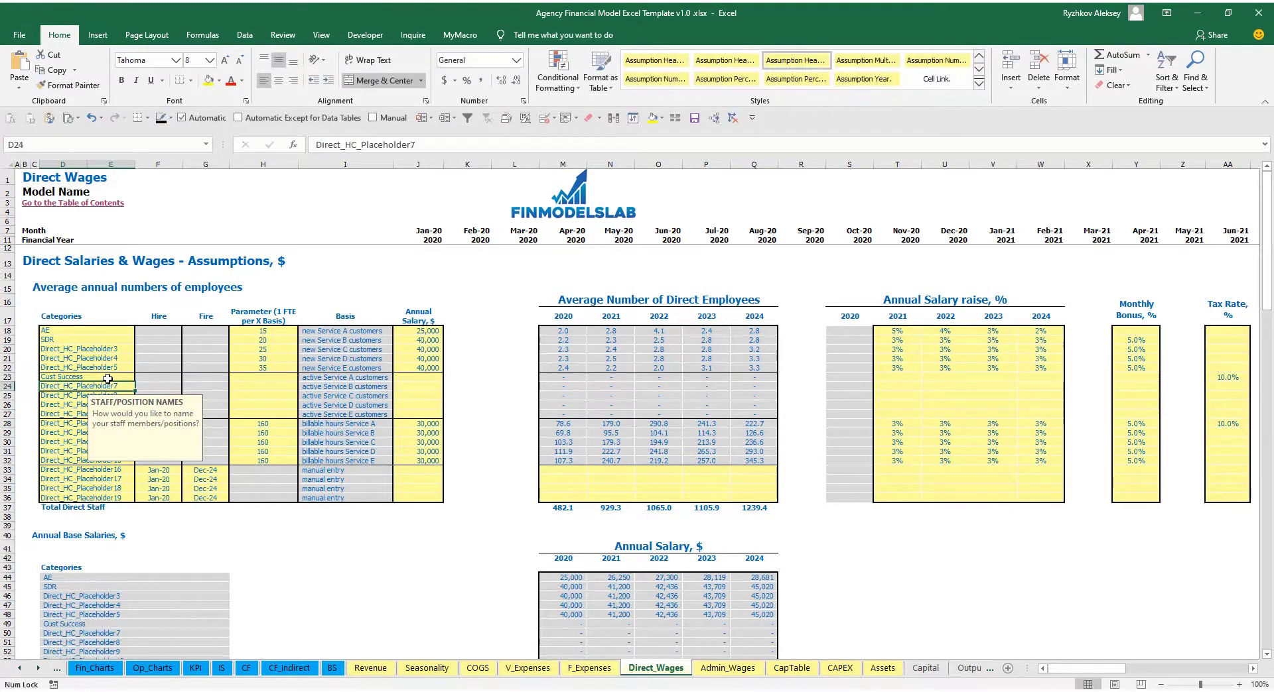
Set Cust Success to one FTE per 20 active Service A customers with an annual salary of $3,000
left_click(237, 376)
type("20")
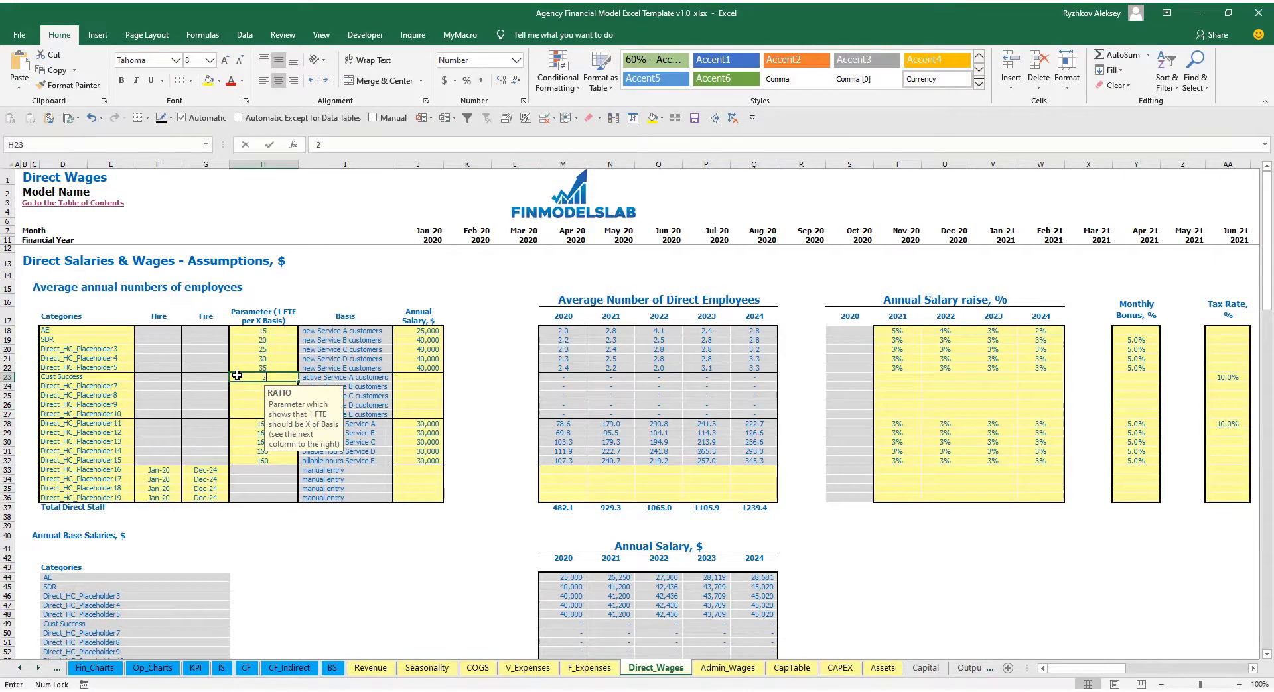
key("Return")
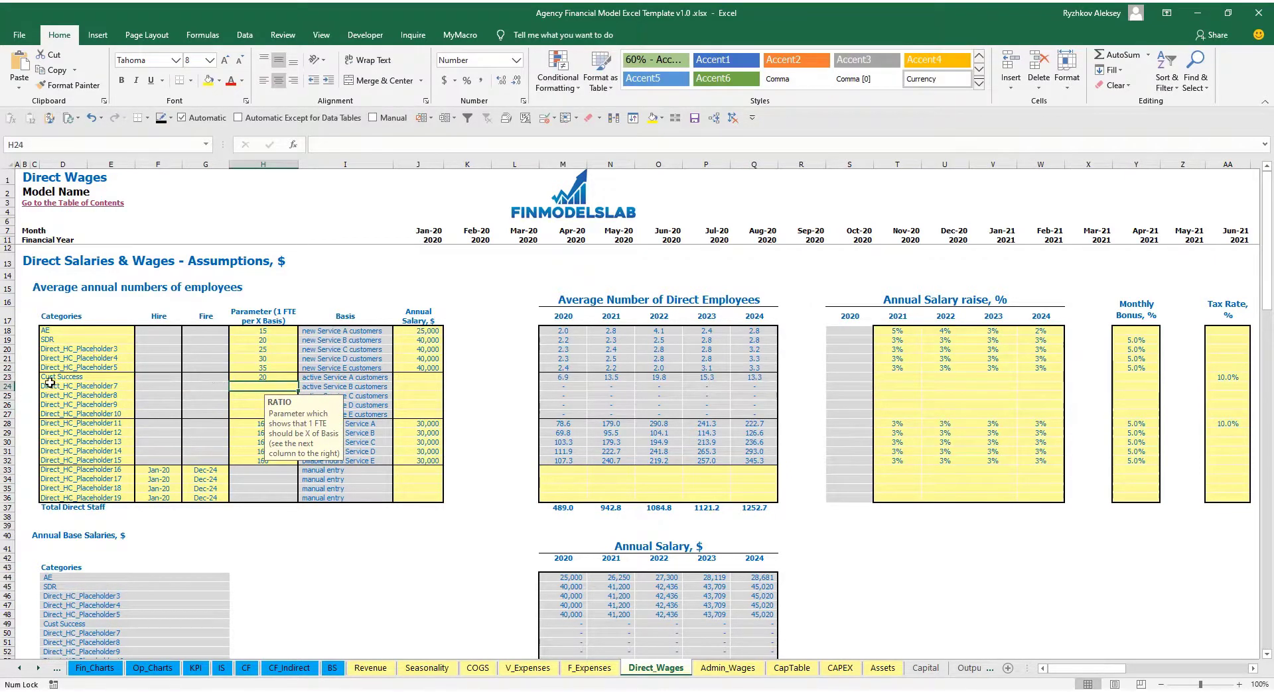
left_click(428, 376)
type("3000")
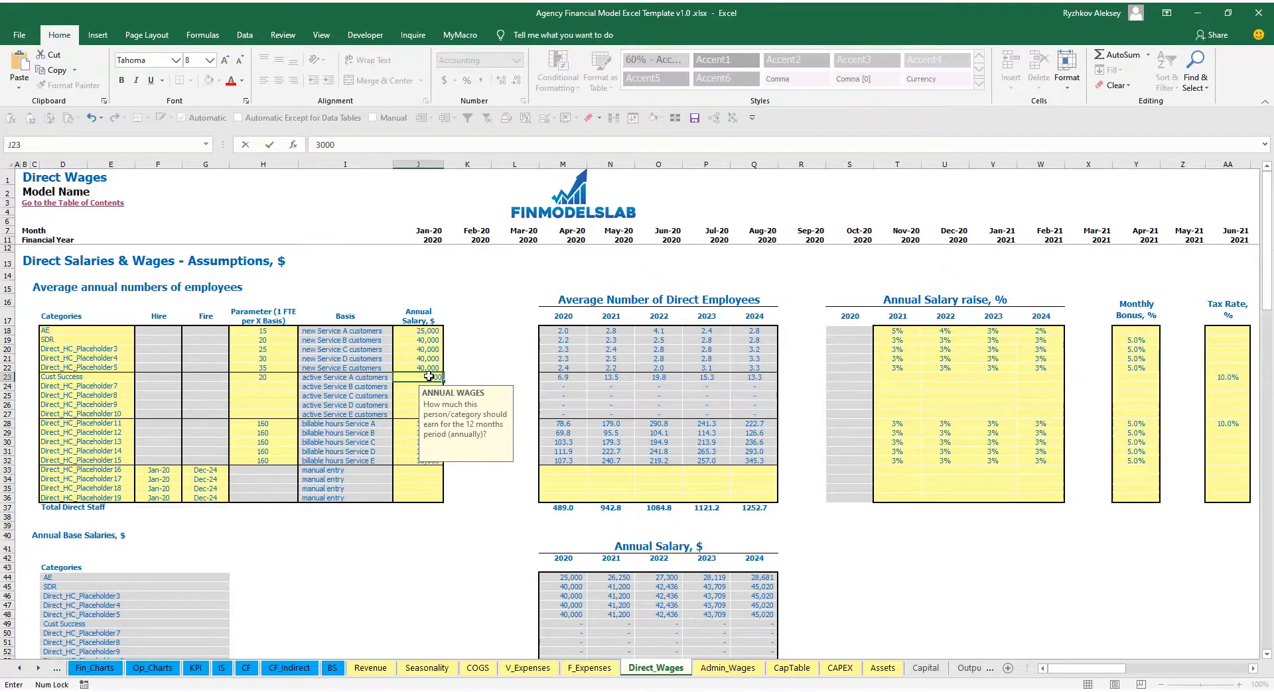
key("Return")
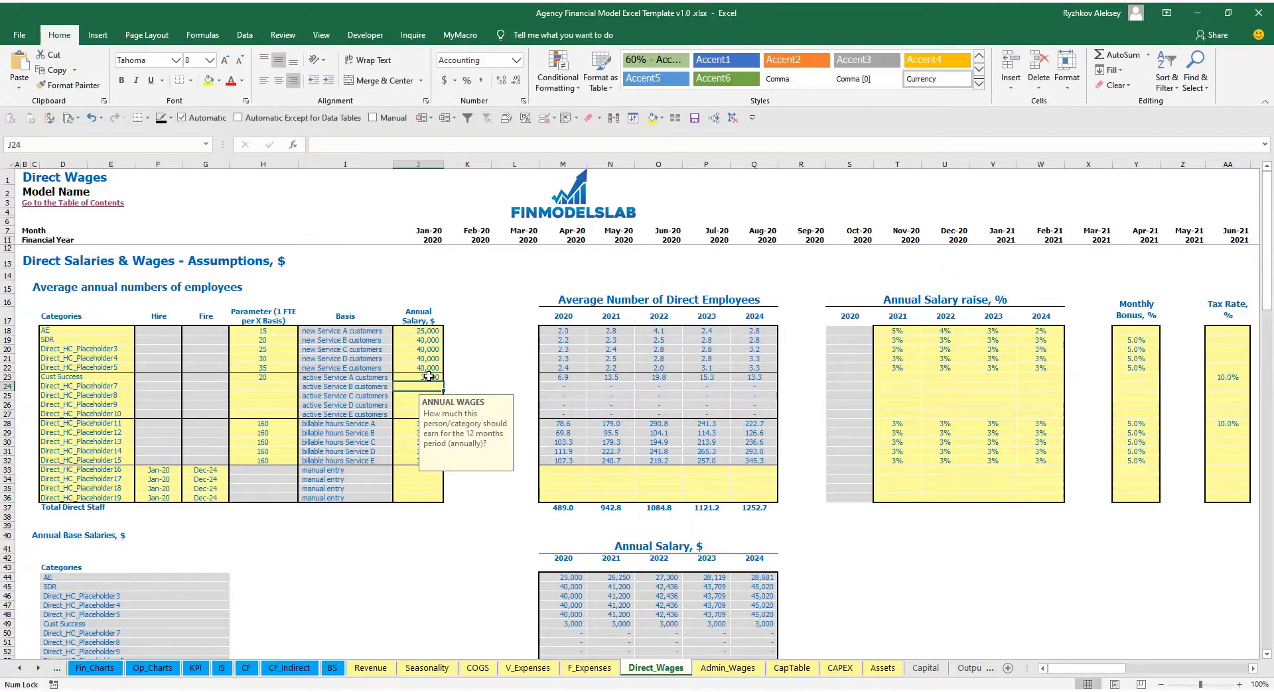
Copy the 3% annual salary raise from the row above to Cust Success for 2021 through 2024
left_click(897, 368)
key("ctrl+c")
left_click_drag(897, 377, 1035, 377)
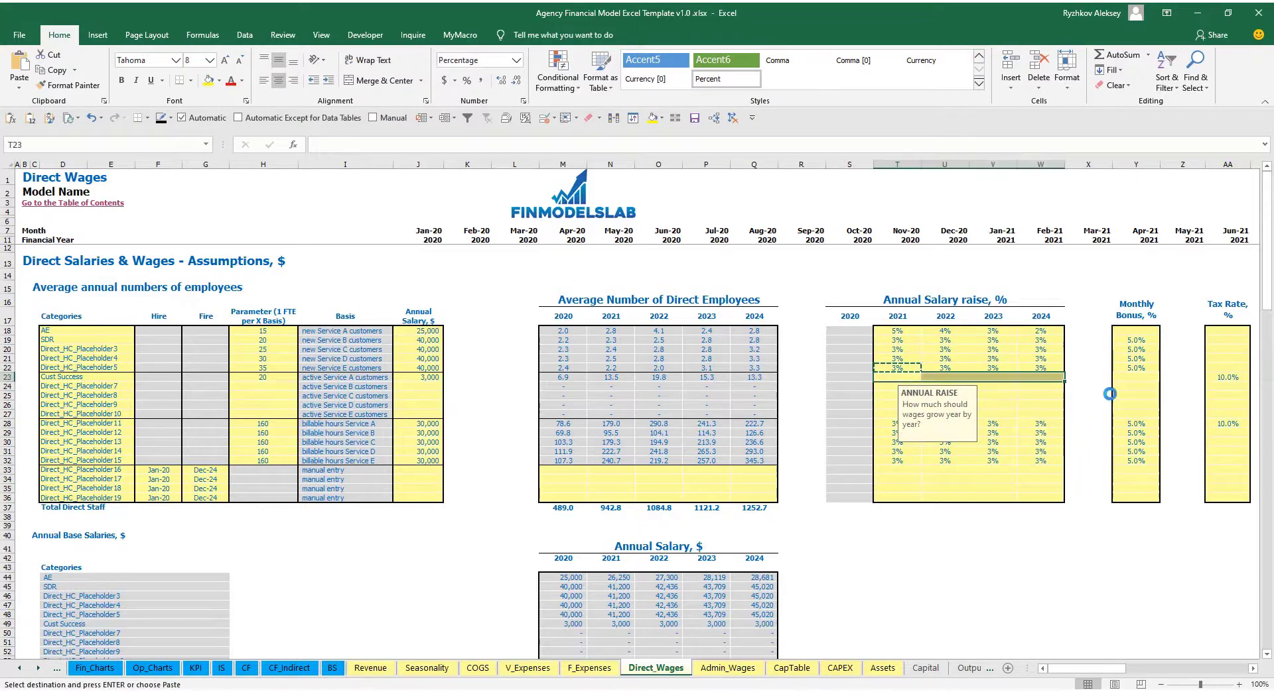
key("ctrl+v")
Set the Cust Success monthly bonus to 5% and its tax rate to 12%
left_click(1137, 378)
type("5")
key("Tab")
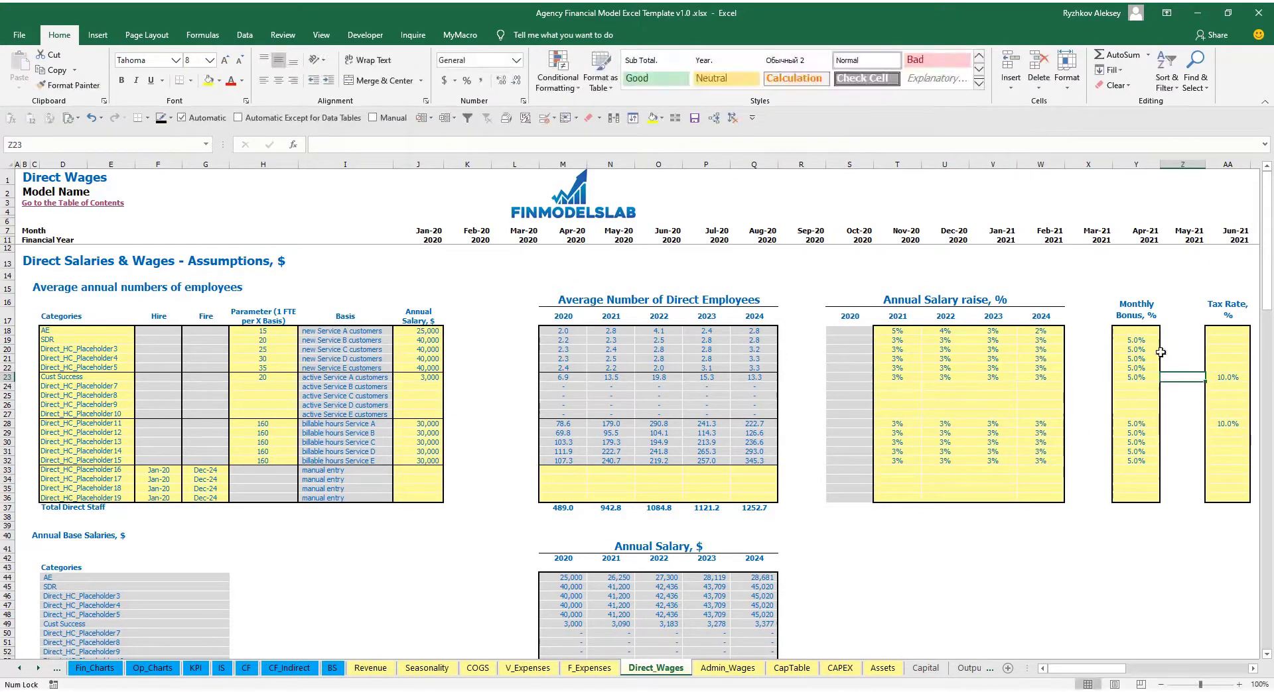
left_click(1219, 374)
type("12")
key("Return")
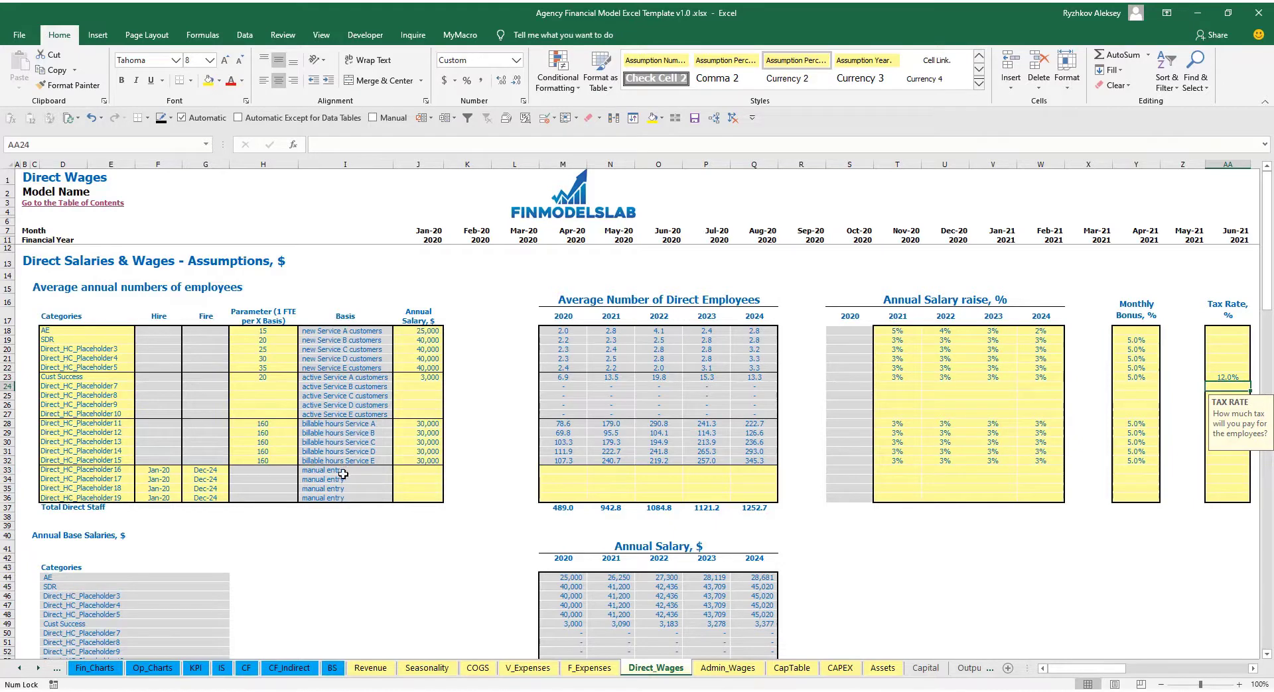
Rename the staff category tied to Service A billable hours as Engineer
left_click(268, 426)
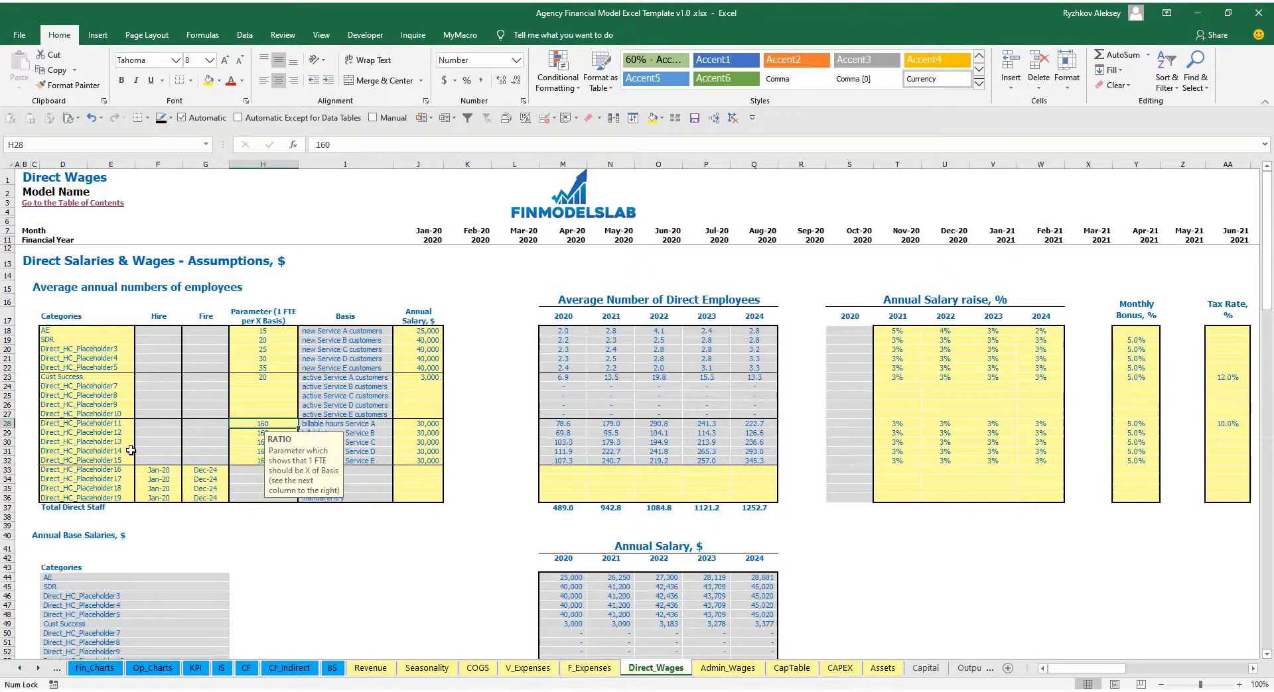
left_click(112, 425)
type("Engineer")
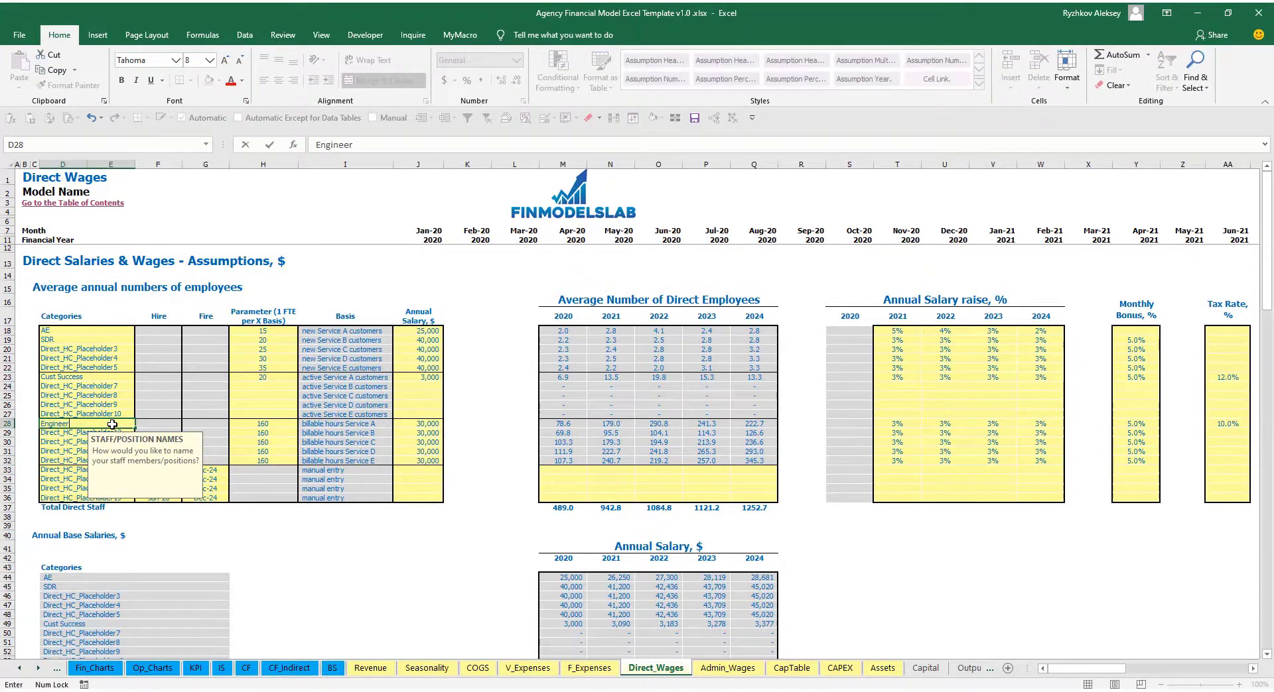
key("Return")
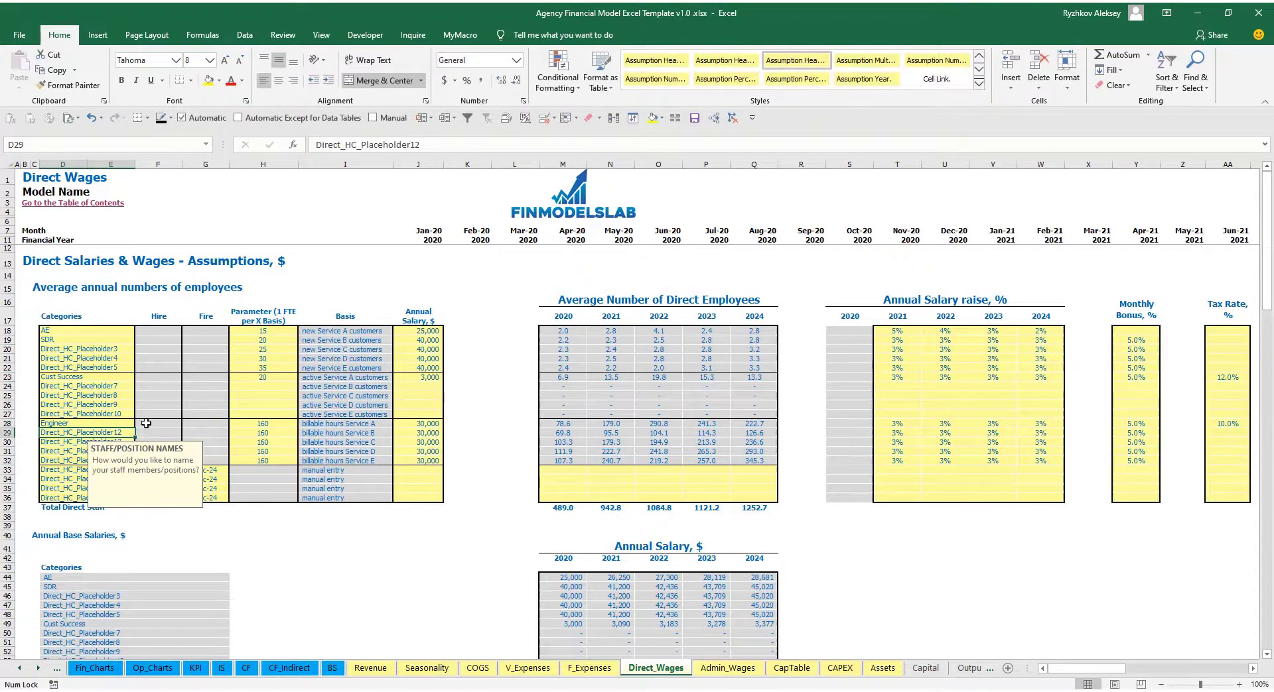
Review the Engineer category's hours-per-FTE parameter and annual salary
left_click(257, 433)
left_click(278, 423)
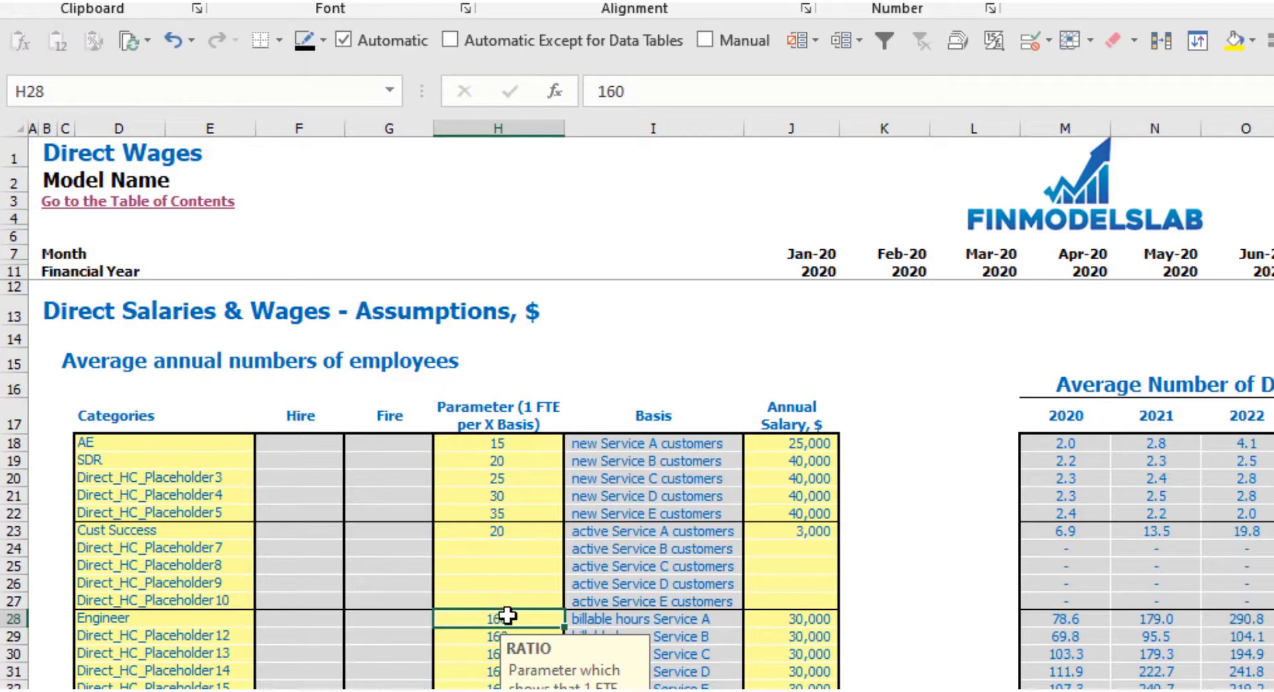
left_click(809, 624)
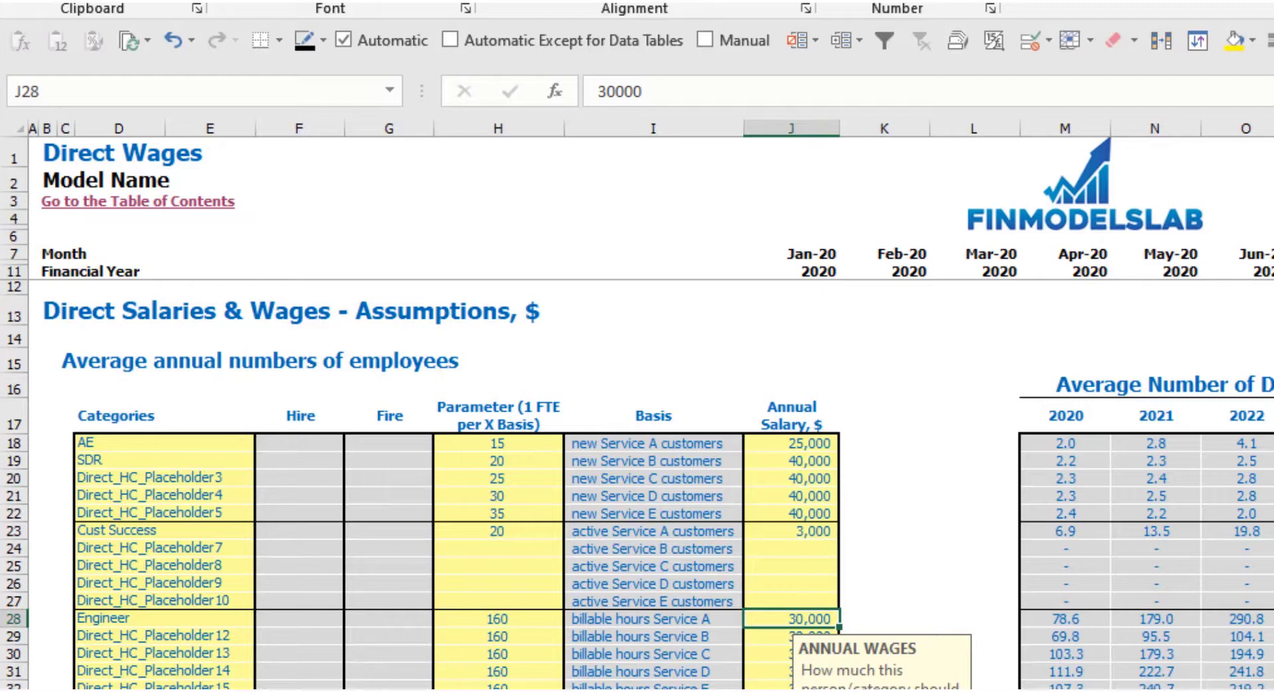
left_click(653, 690)
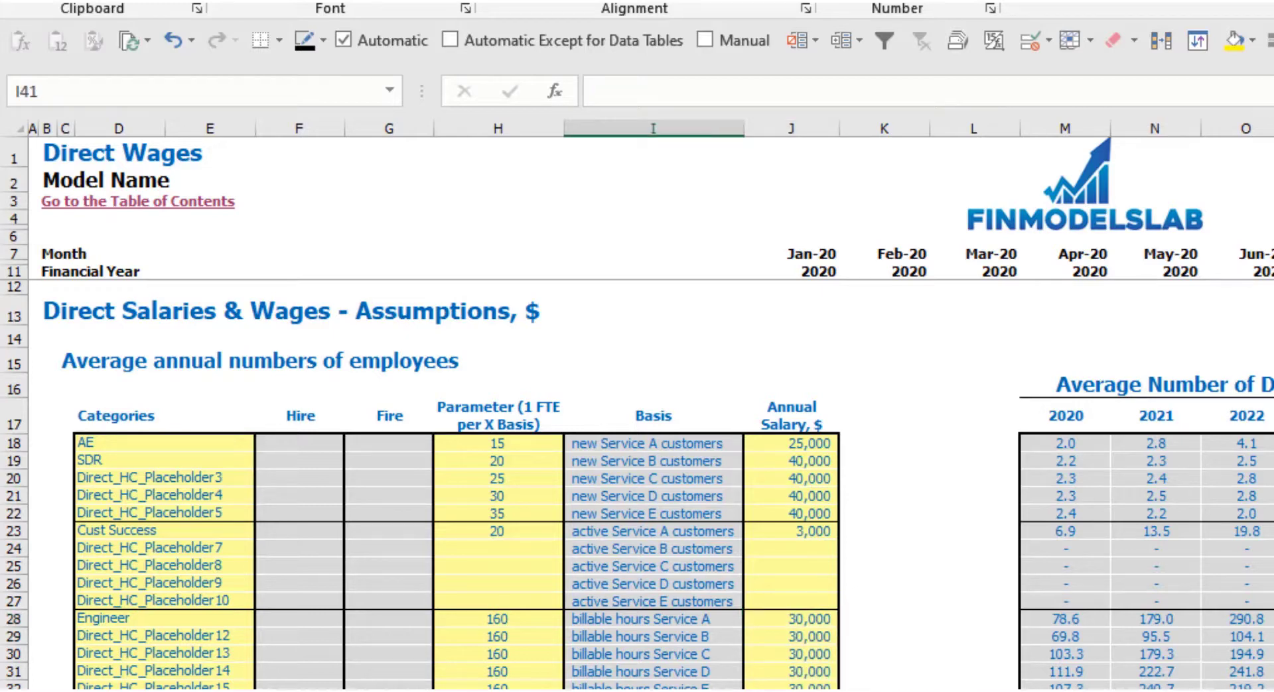
Rename the first manual-entry staff category as Manager
key("shift+space")
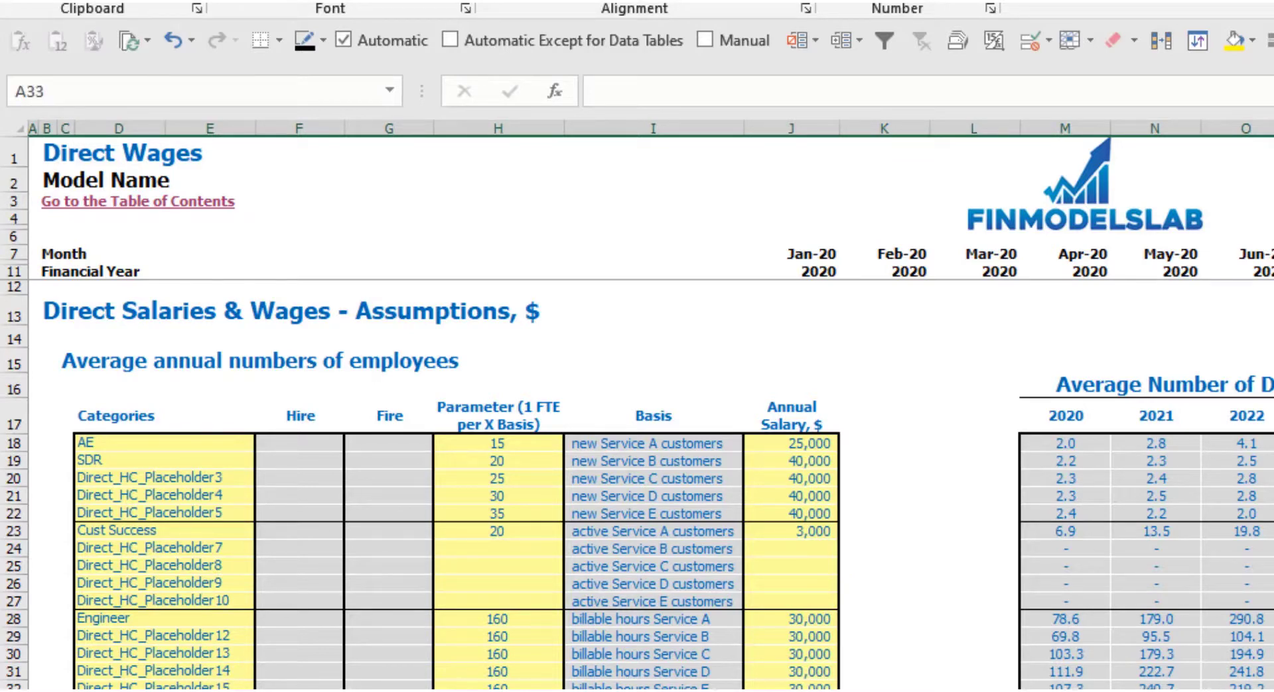
left_click(174, 691)
type("Manager")
key("Return")
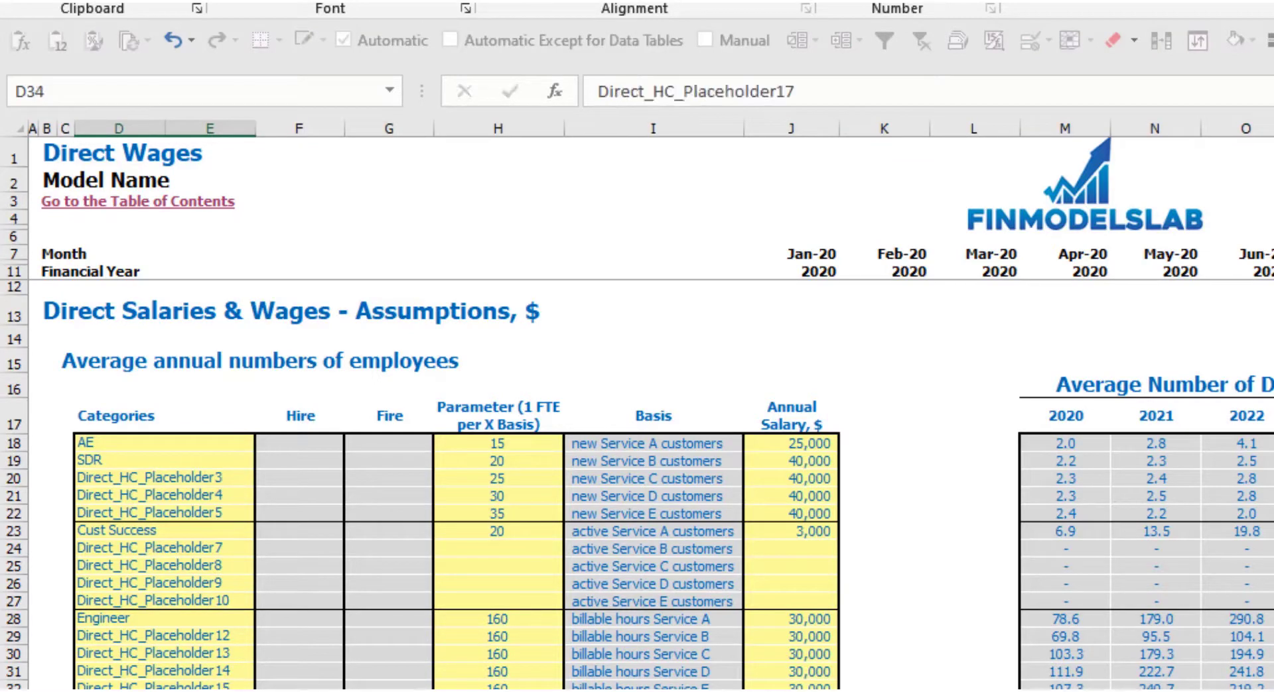
Set the Manager category's hire date to Mar-20 and its annual salary to 50,000
key("Up")
key("Right")
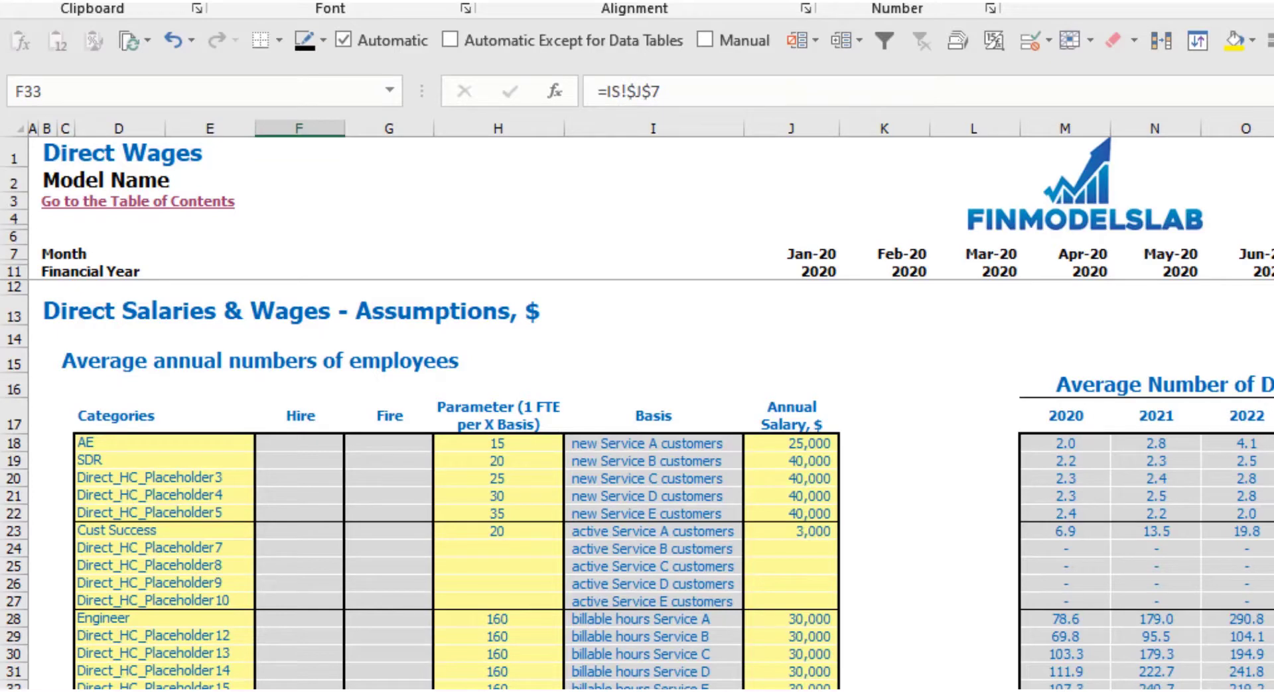
key("Right")
key("Right")
key("Right")
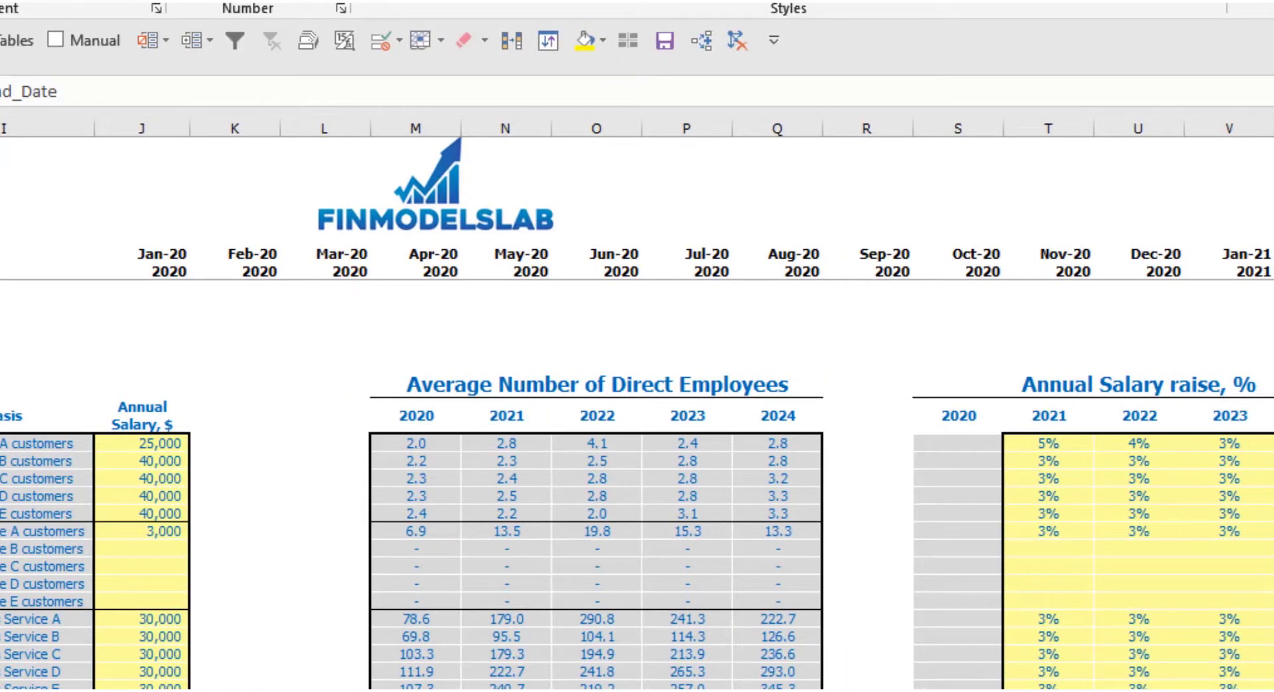
key("Right")
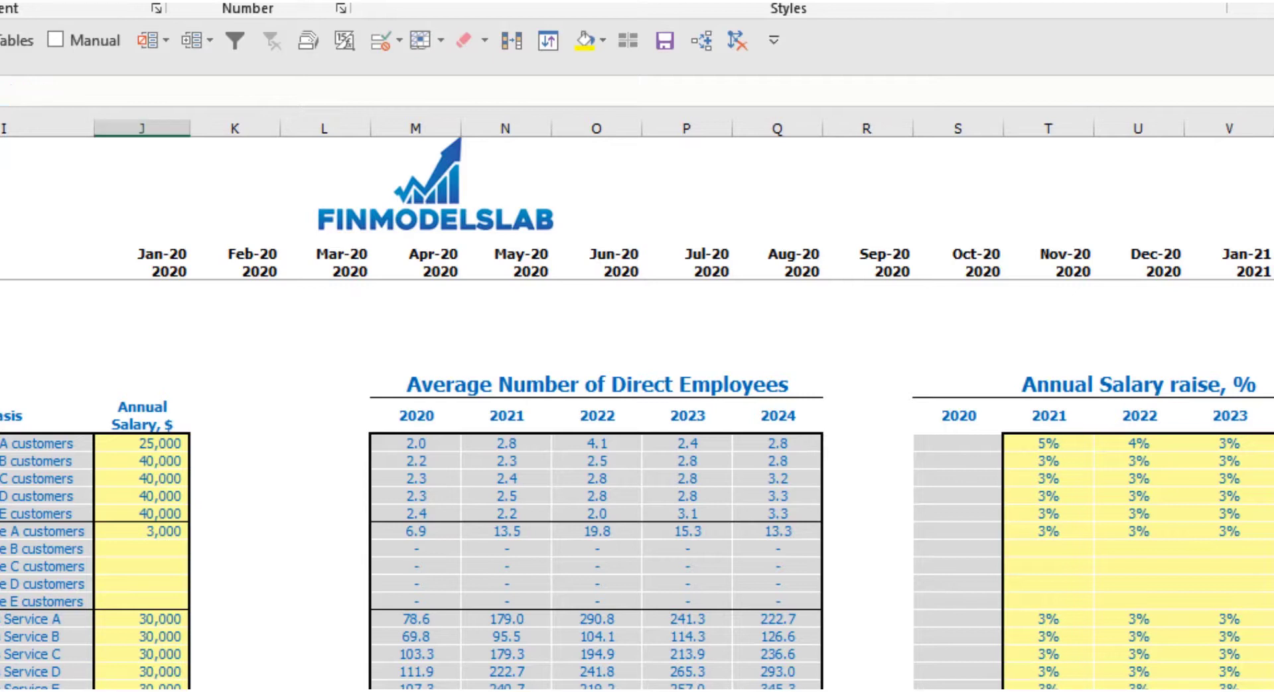
type("=")
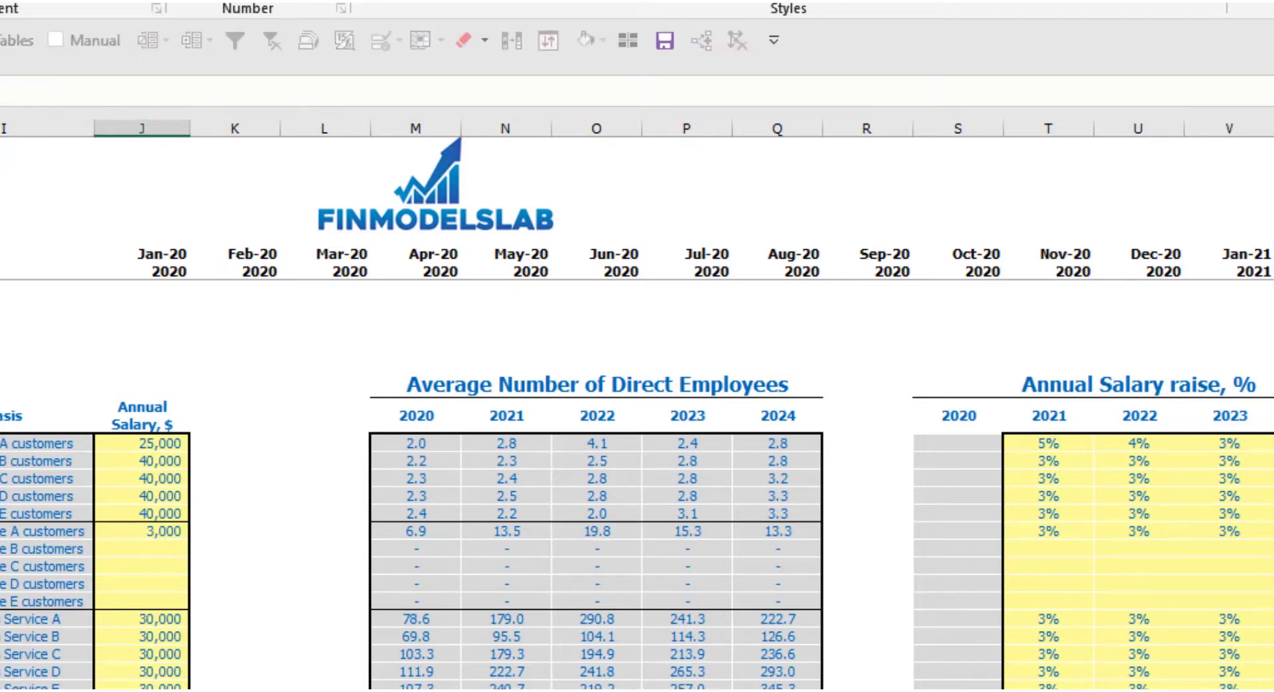
key("Return")
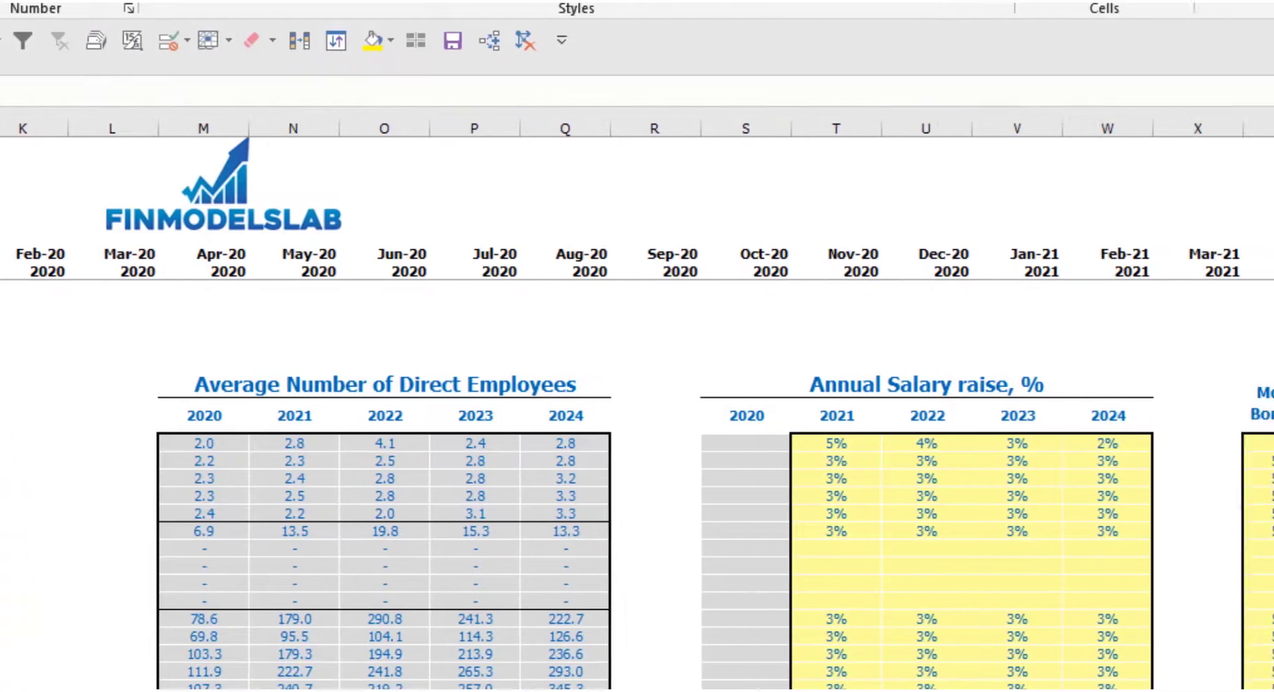
Enter an average number of 1 Manager for each year from 2020 through 2024
type("1")
key("Tab")
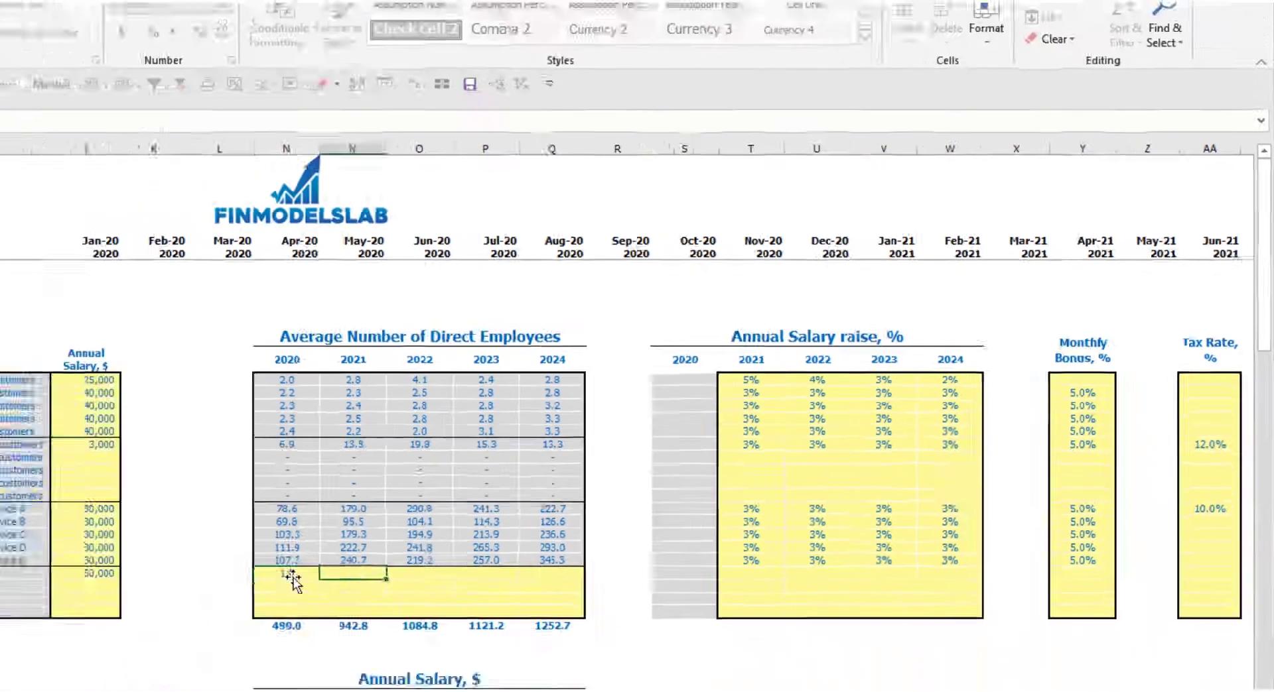
type("1")
key("Tab")
type("1")
key("Tab")
type("1")
key("Tab")
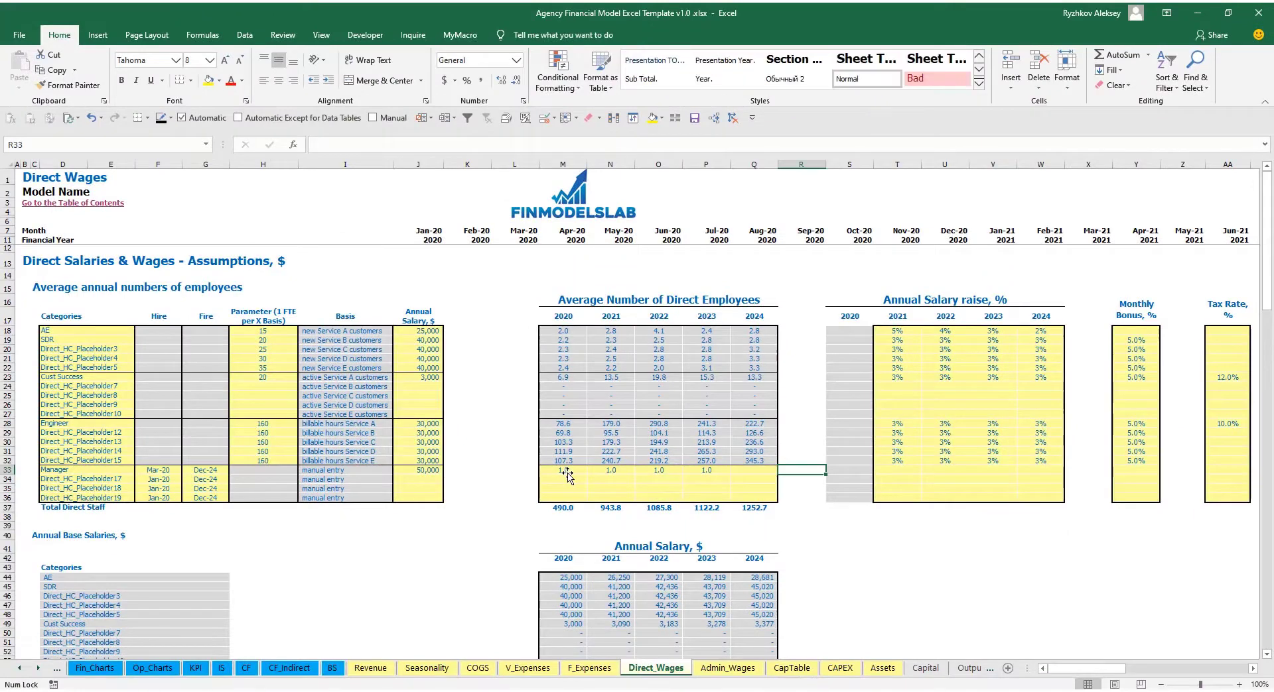
type("1")
Set the Manager headcount to 2, 3, 4 and 5 for the years 2021, 2022, 2023 and 2024
key("Left")
key("Left")
key("Left")
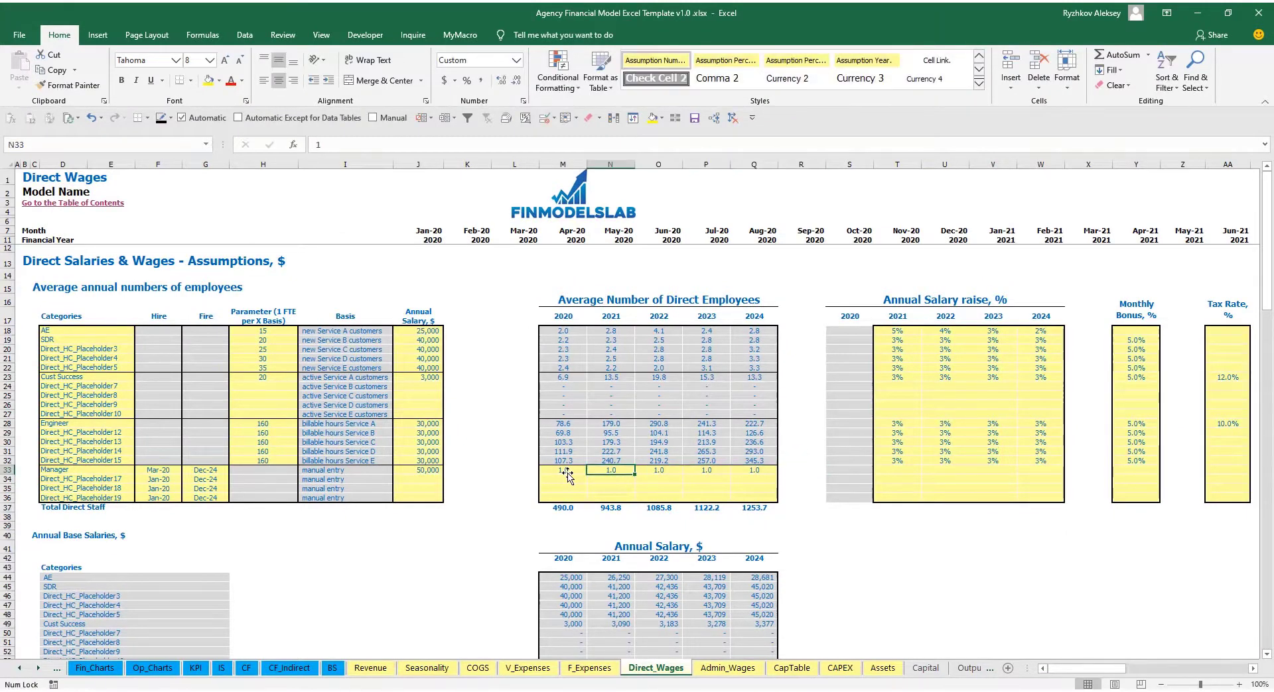
type("2")
key("Tab")
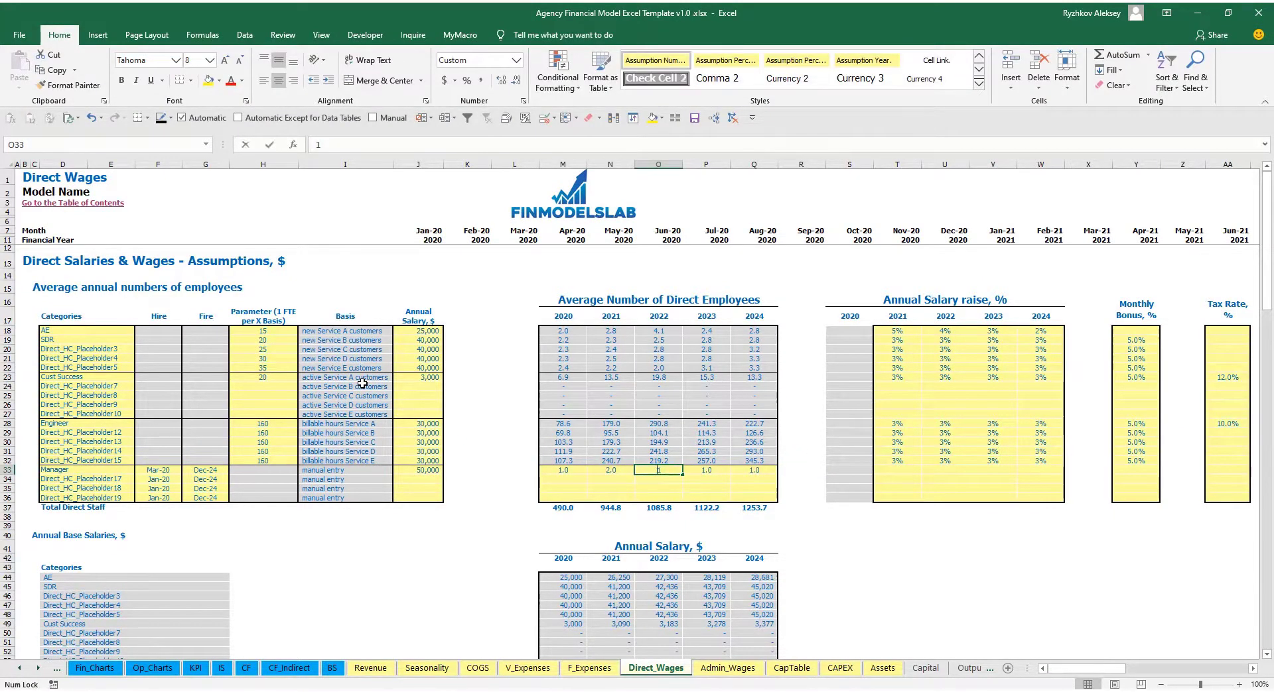
type("3")
key("Tab")
type("4")
key("Tab")
type("5")
key("Tab")
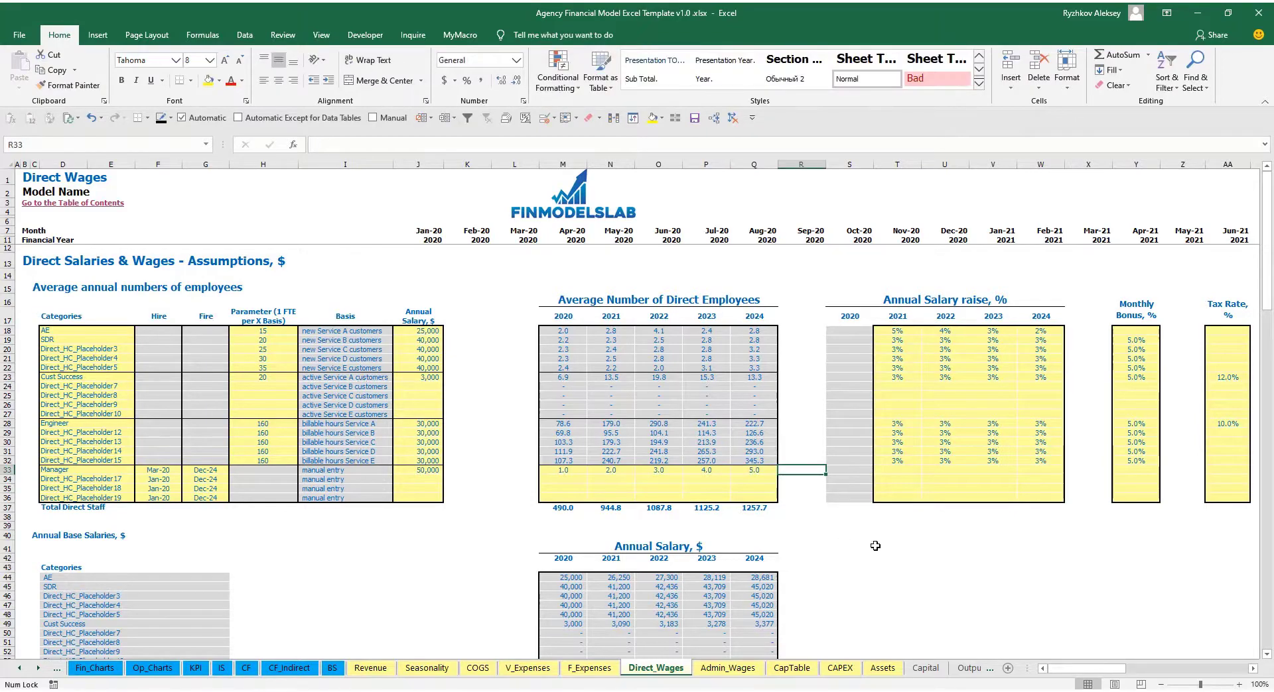
Examine the Manager row month by month in the Total Direct Staff Numbers section, from the hire month into the following years
scroll(369, 509, "down", 17)
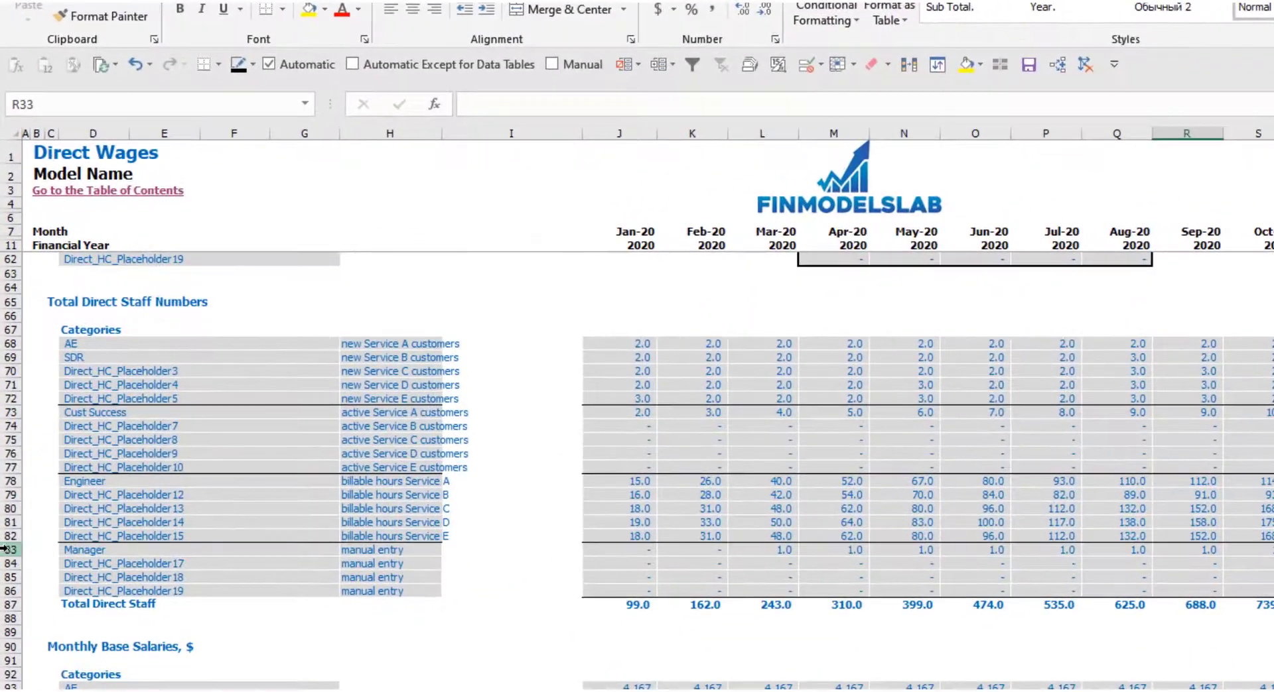
left_click(8, 445)
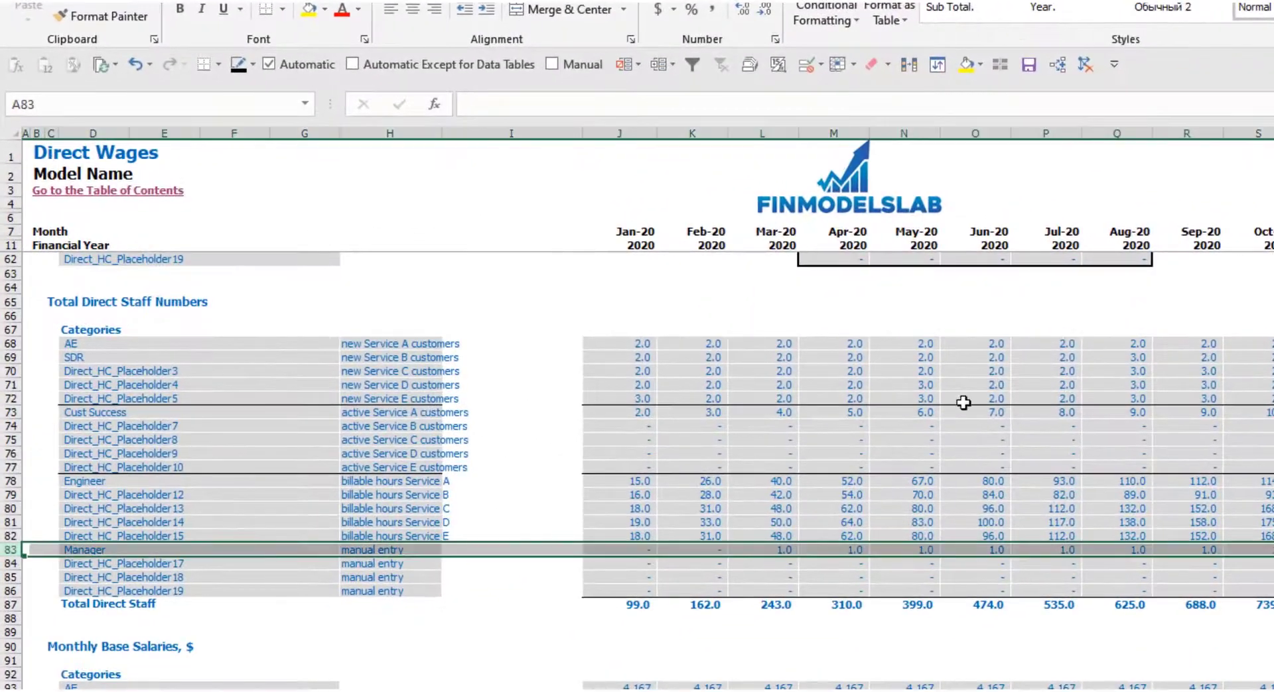
left_click(788, 550)
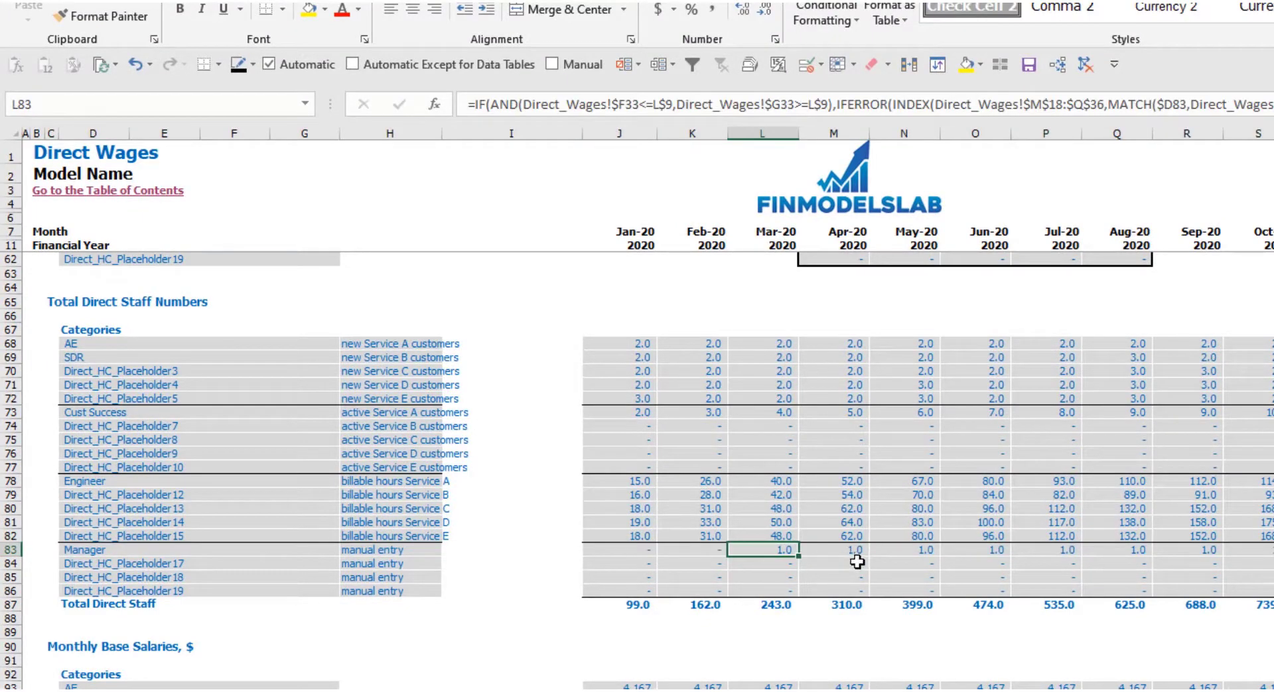
left_click(1273, 564)
left_click(1273, 551)
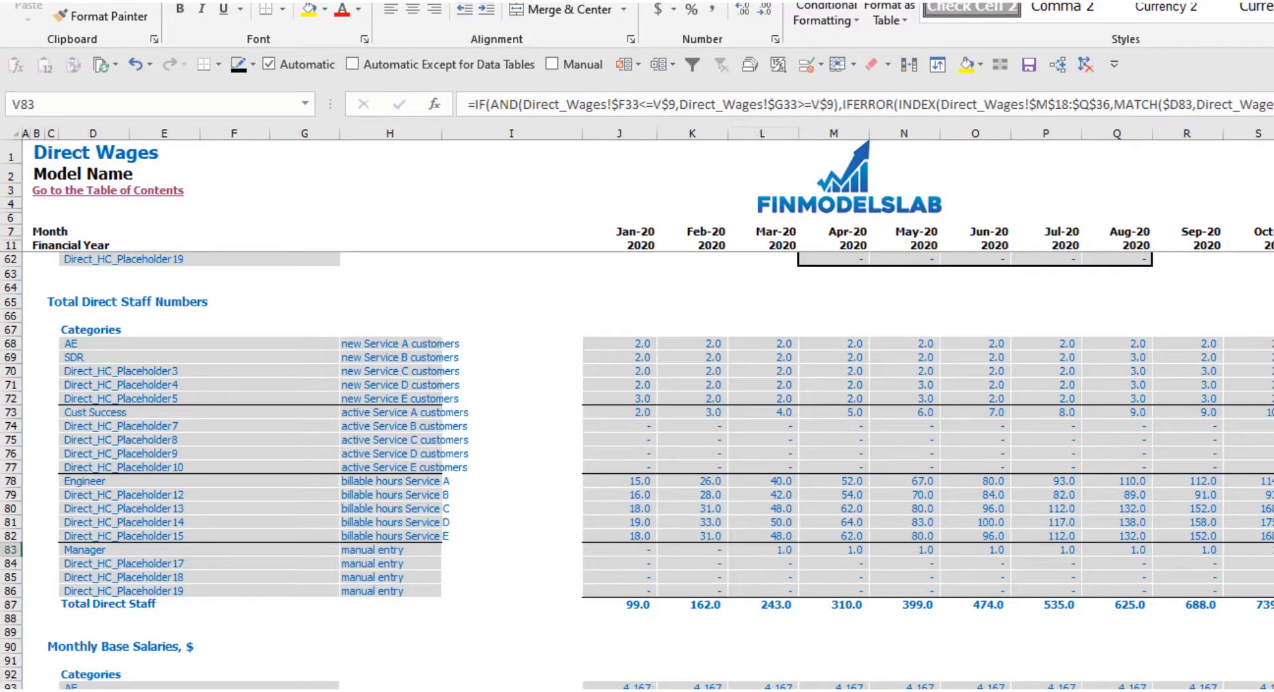
key("Right")
key("Right")
key("Right")
key("Right")
key("Right")
key("Right")
key("Right")
key("Right")
key("Right")
key("Right")
key("Right")
key("Right")
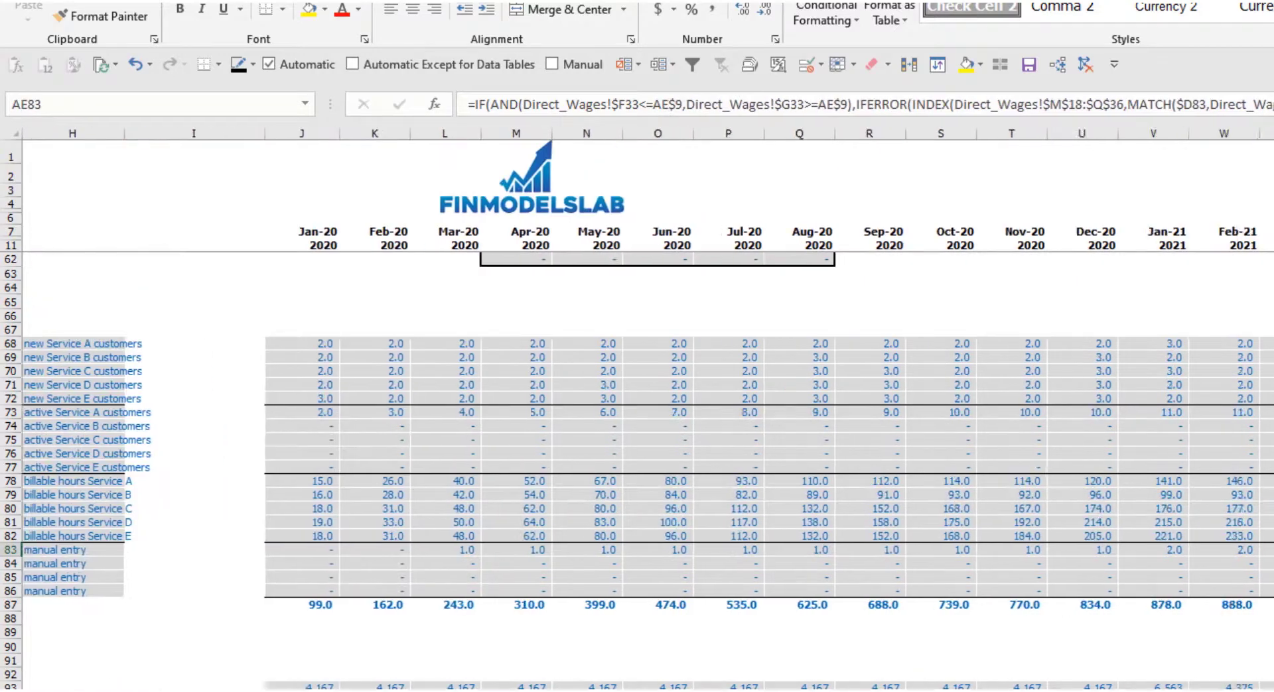
scroll(637, 398, "right", 1)
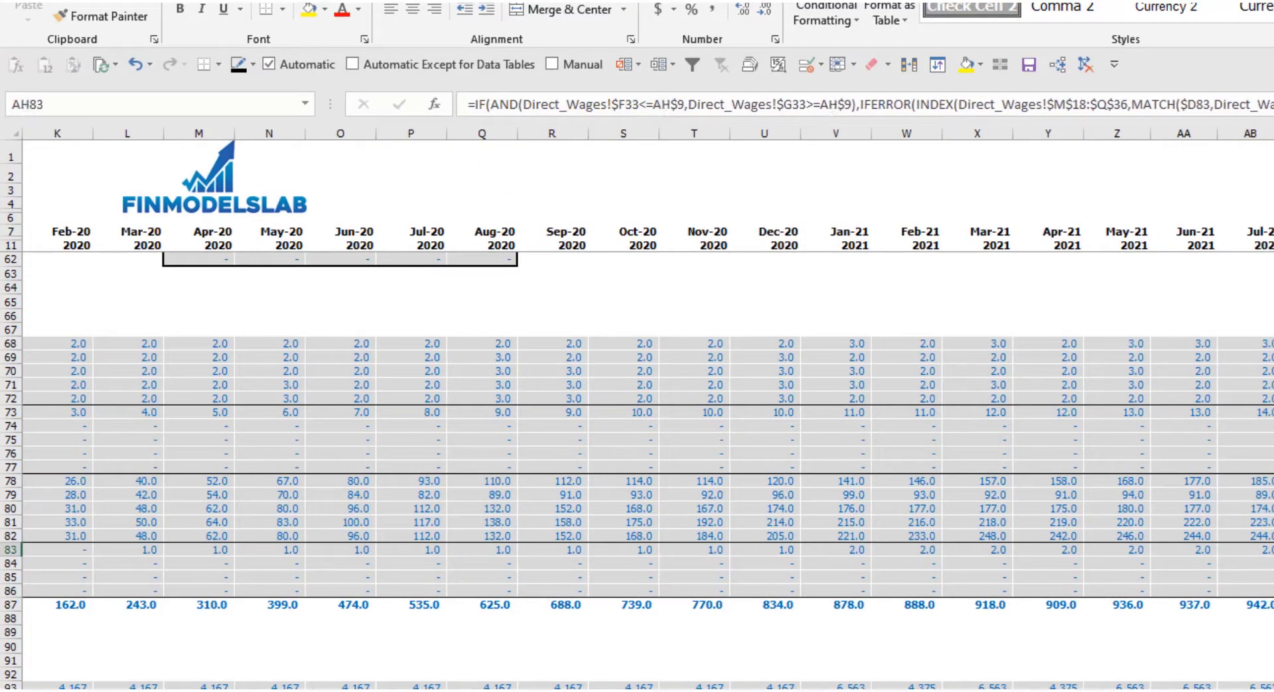
Open the Income Statement sheet and expand the COGS group to inspect the Direct Salary and Wages line
key("ctrl+Page_Down")
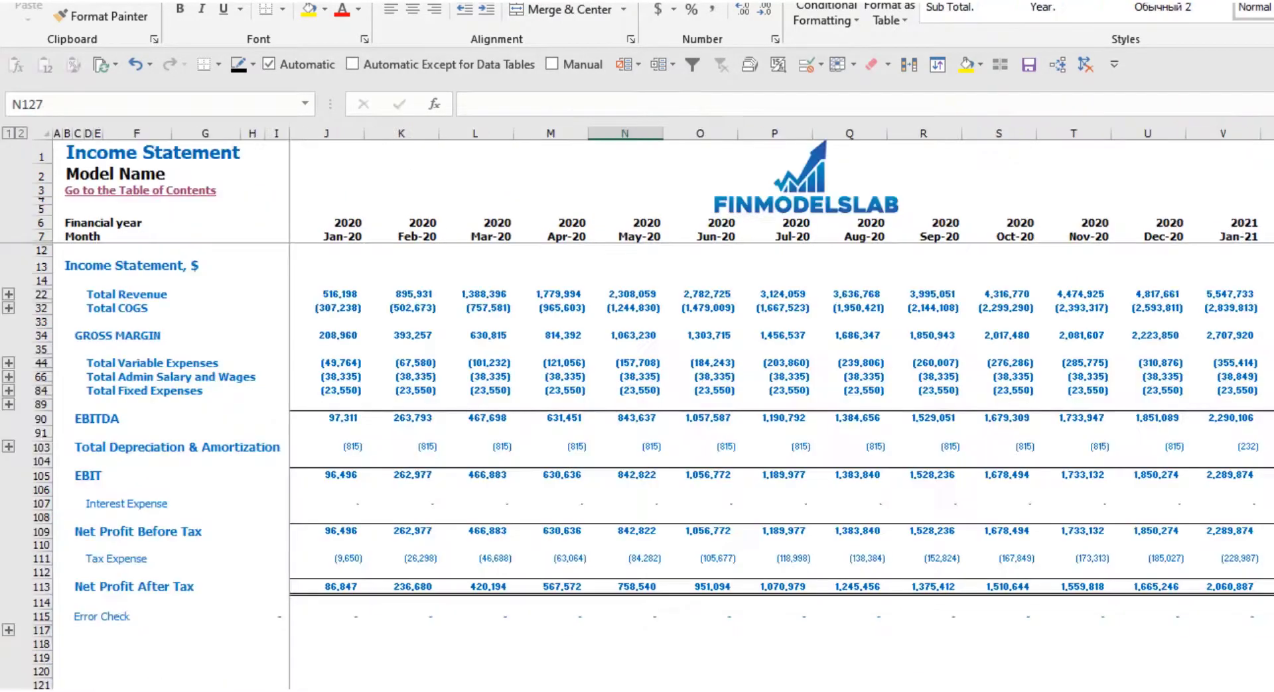
left_click(8, 308)
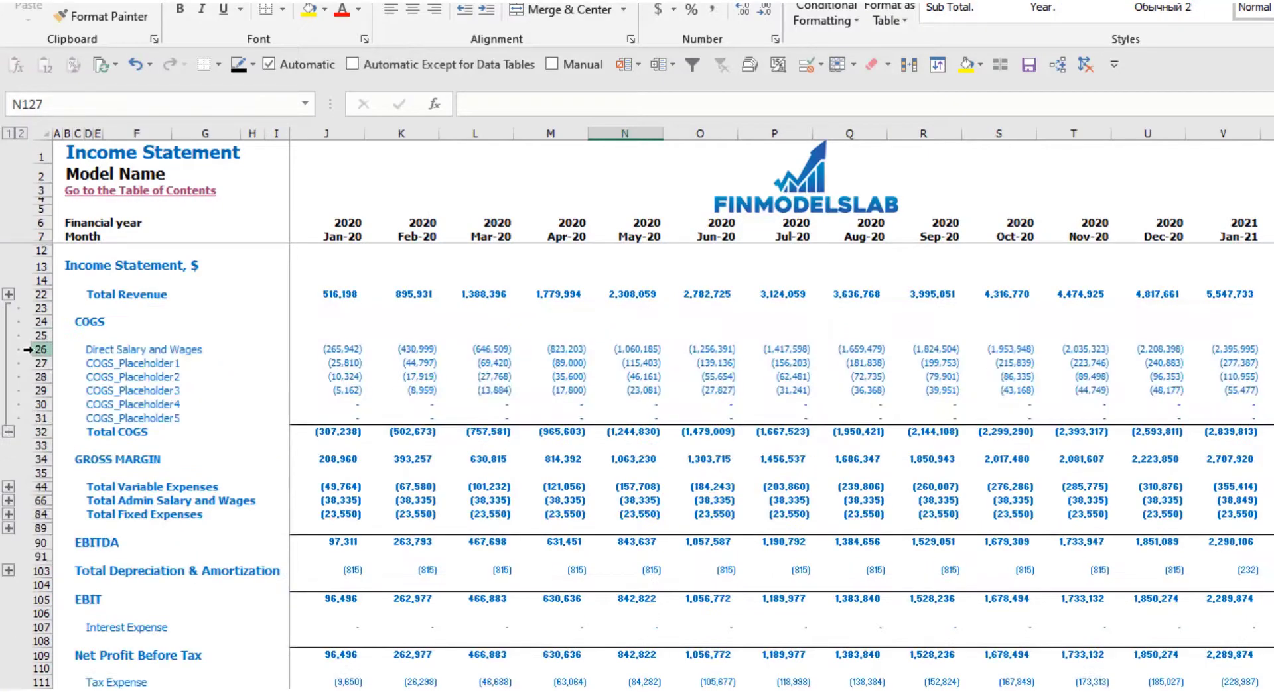
left_click(30, 350)
left_click(329, 350)
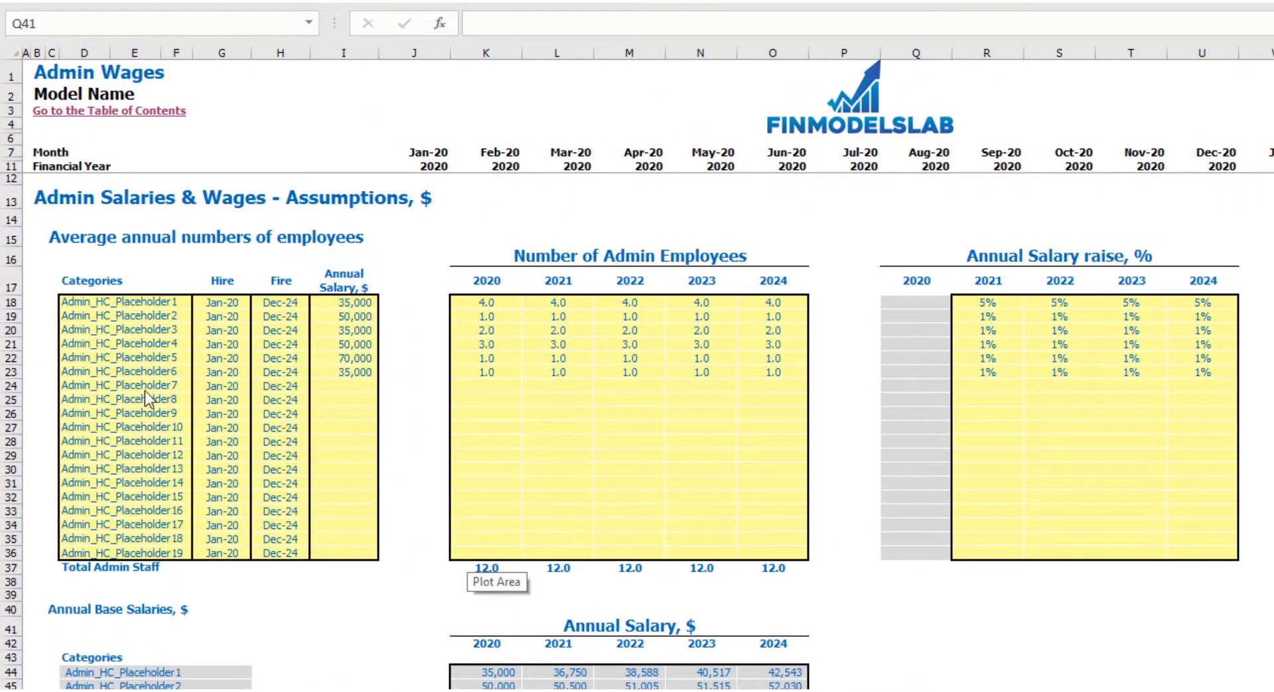
Rename the first staff category on the Admin Wages sheet as managers
left_click(81, 307)
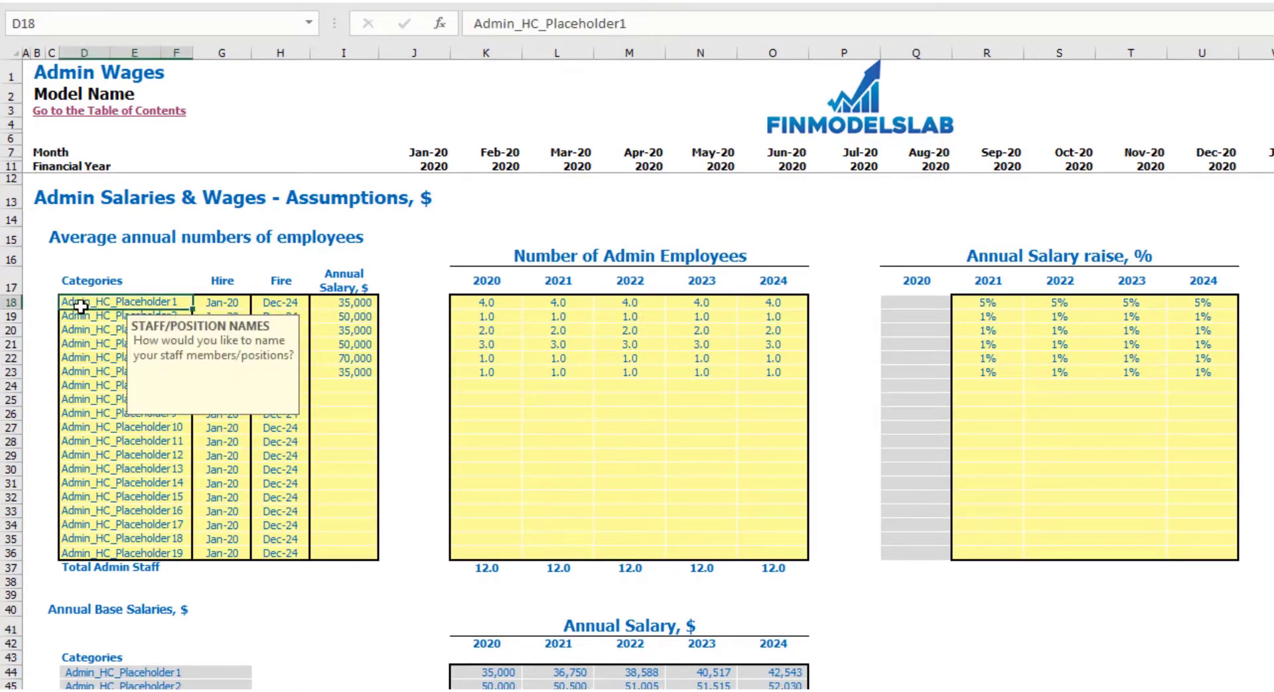
type("managers")
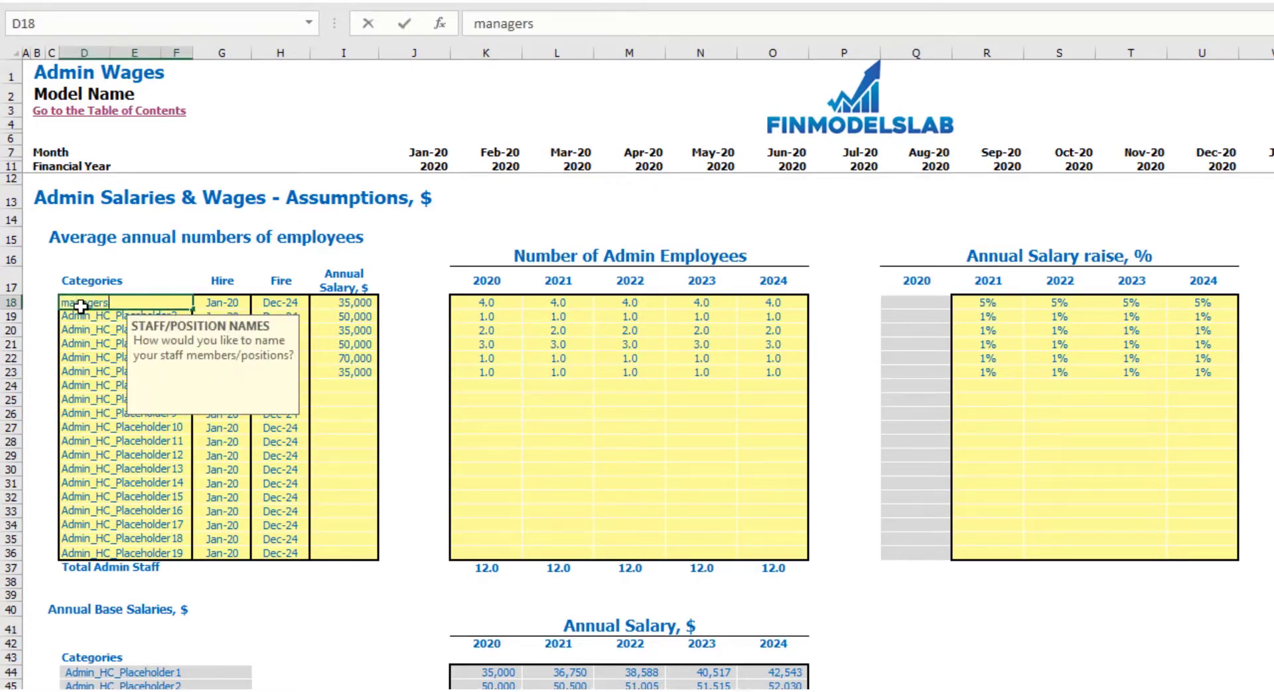
key("Return")
Set the hire date of the managers category to Feb-20 and check its fire date
left_click(249, 300)
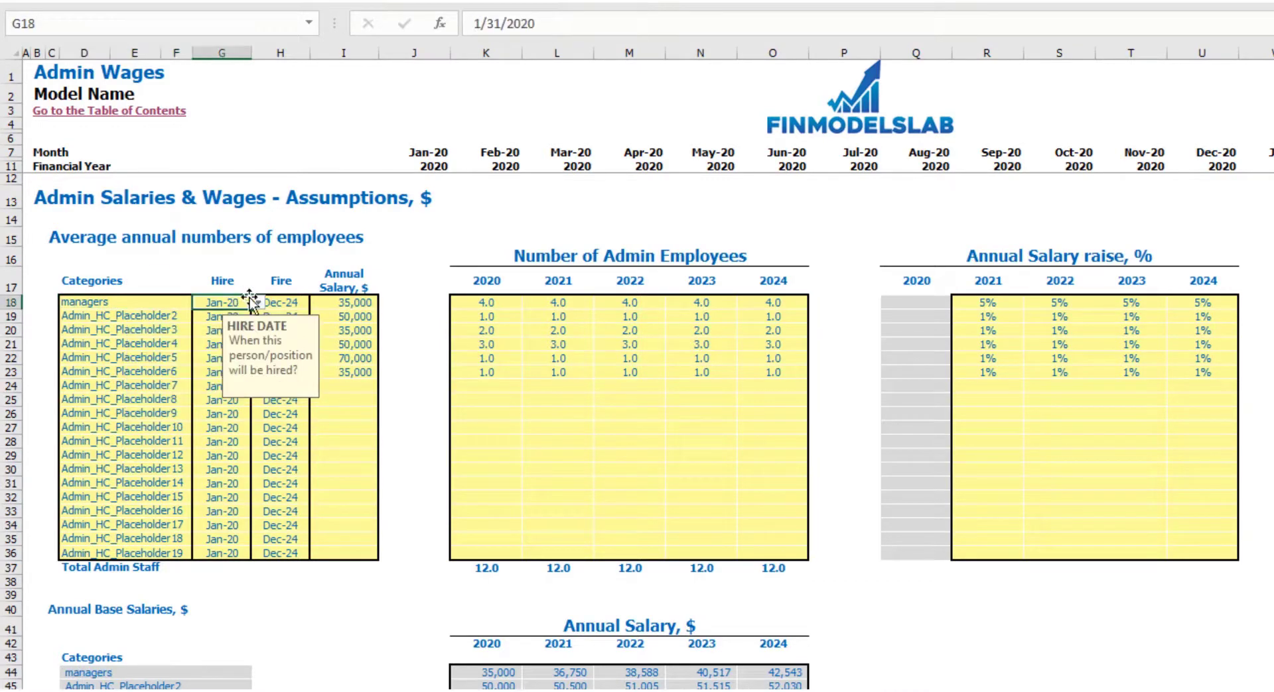
left_click(257, 302)
left_click(235, 331)
left_click(286, 299)
left_click(397, 243)
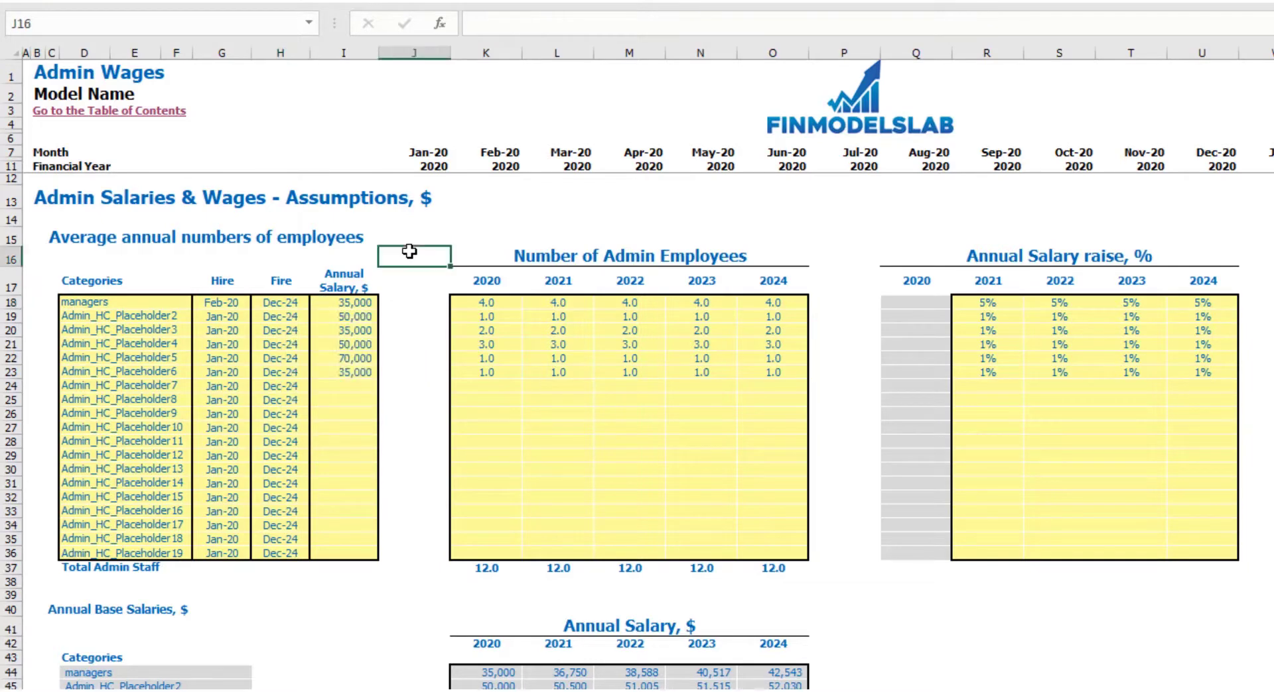
Set the annual salary of the managers category to 40,000
left_click(362, 306)
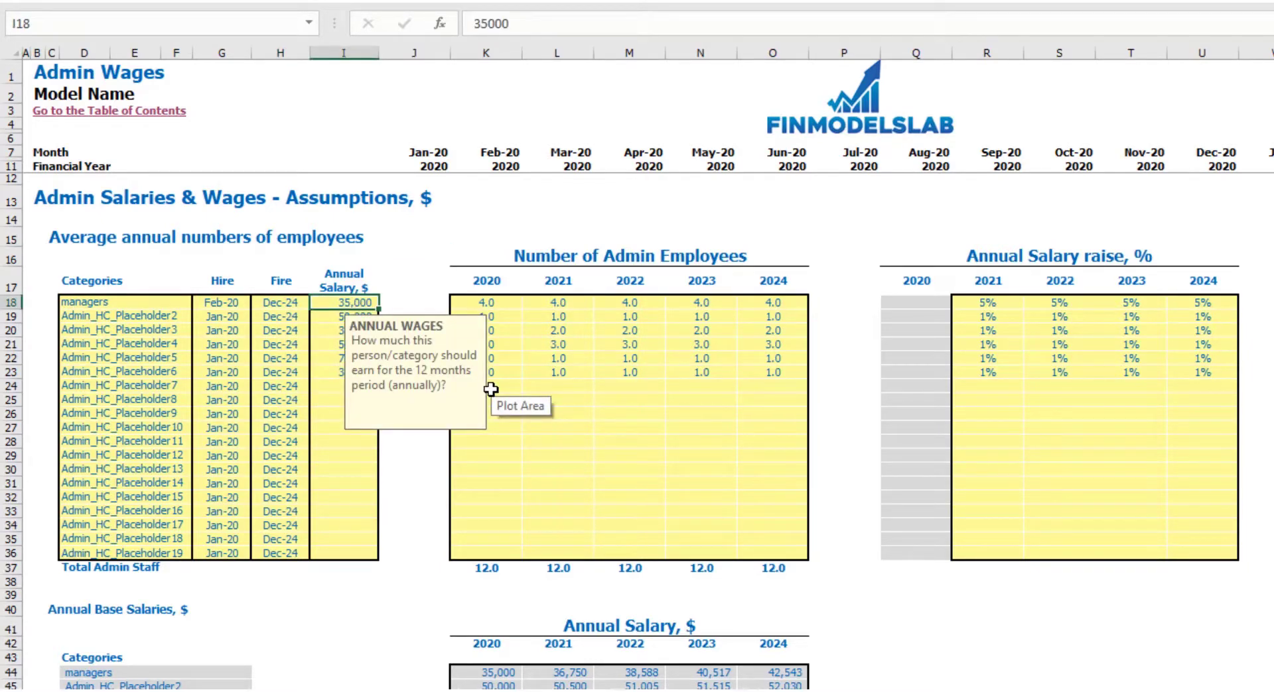
type("400")
key("Return")
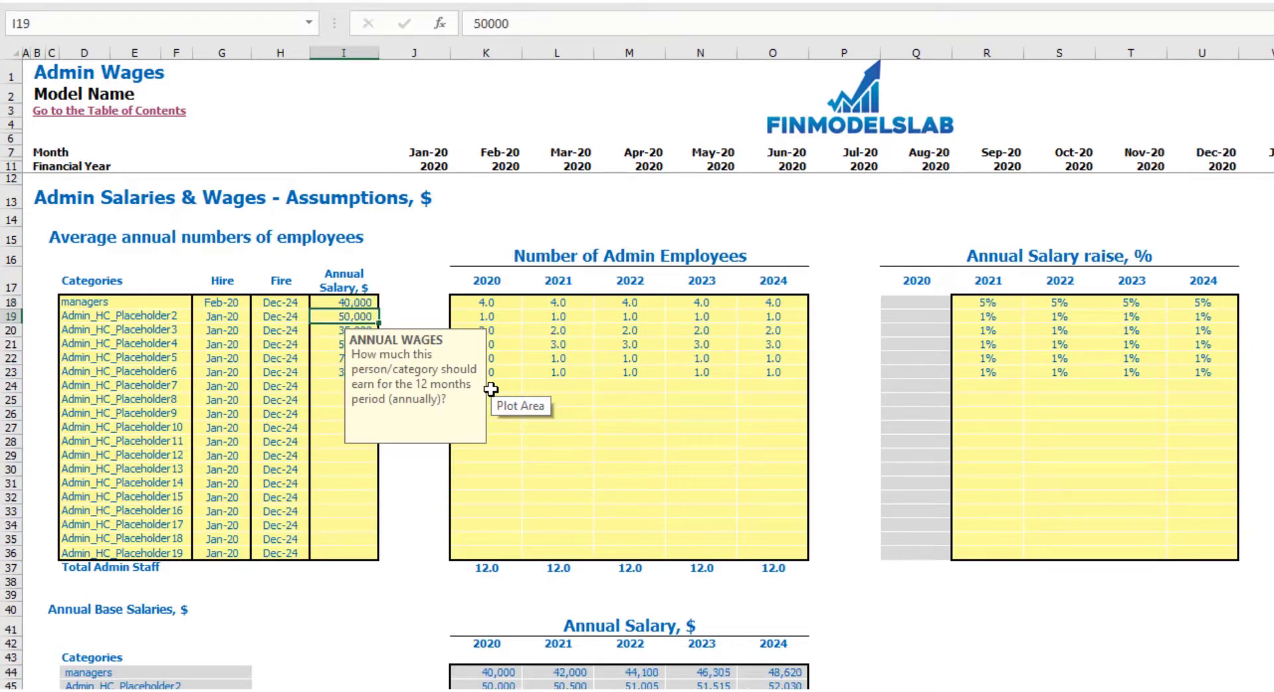
Set the number of managers to 1, 2, 3, 4 and 5 for the years 2020 through 2024
left_click(489, 302)
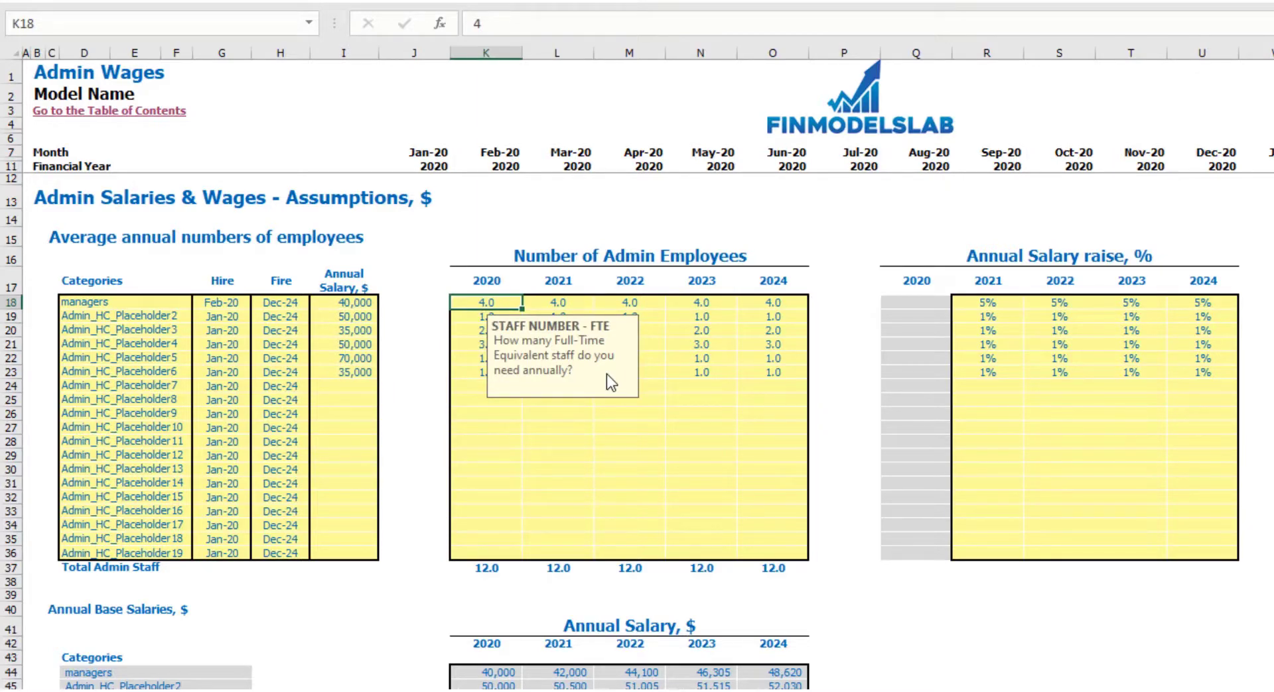
type("1")
key("Tab")
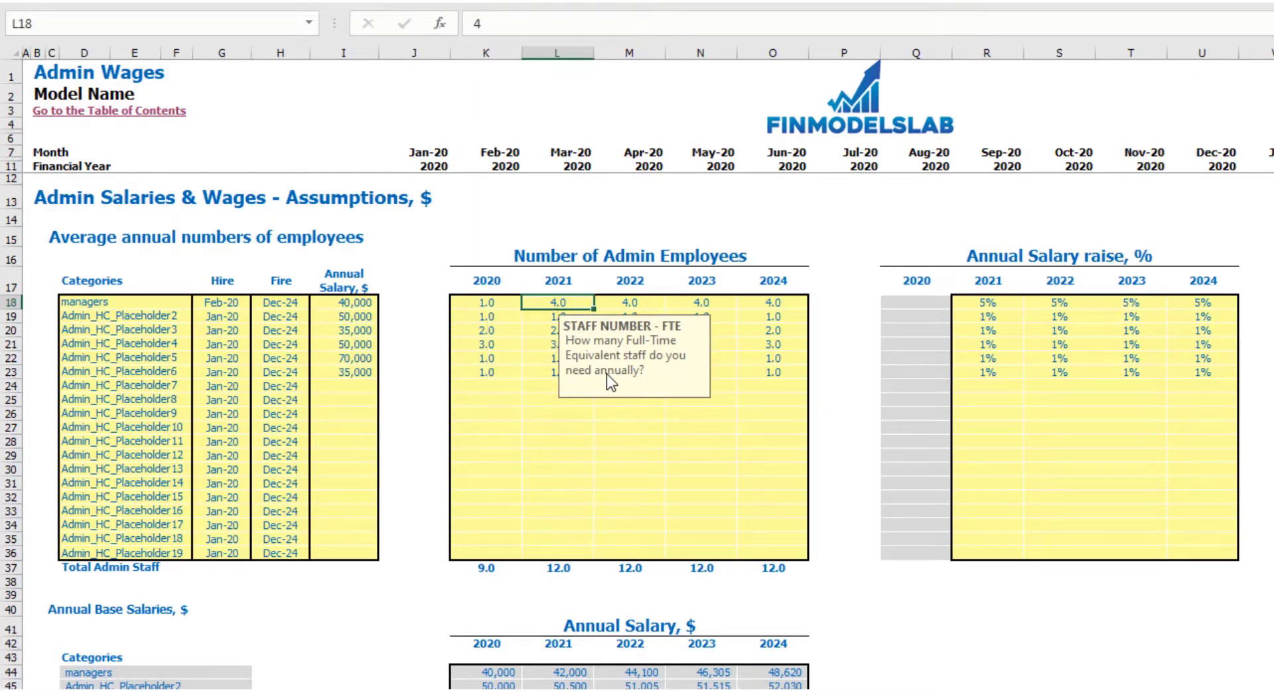
type("2")
key("Tab")
type("3")
key("Tab")
type("4")
key("Tab")
type("5")
key("Tab")
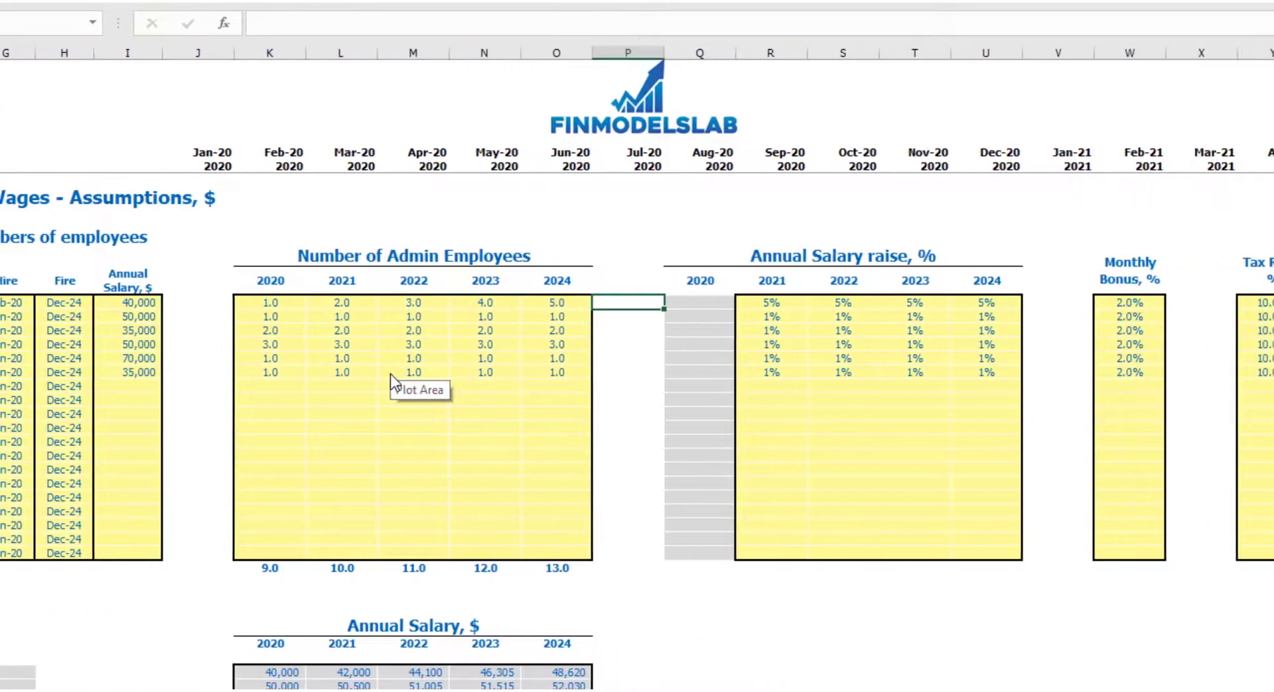
Set the managers' annual salary raise to 3%, 4%, 5% and 6% for 2021 through 2024
left_click(811, 236)
left_click_drag(668, 302, 889, 314)
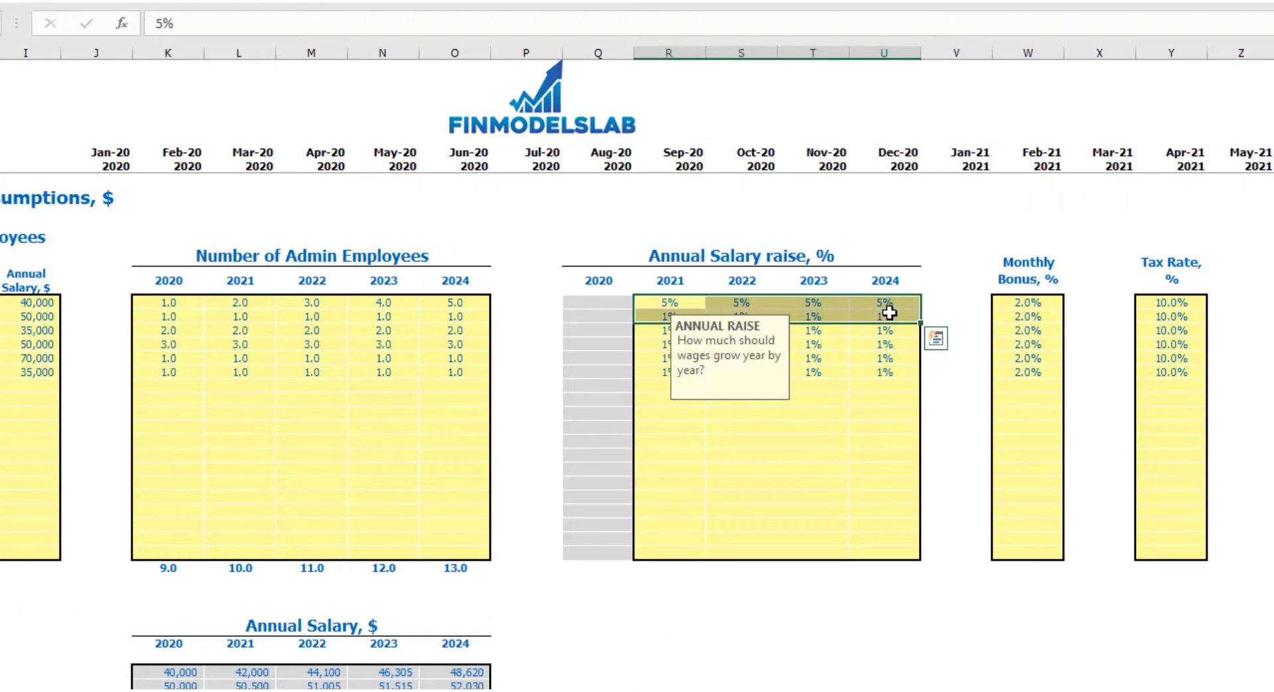
left_click(666, 299)
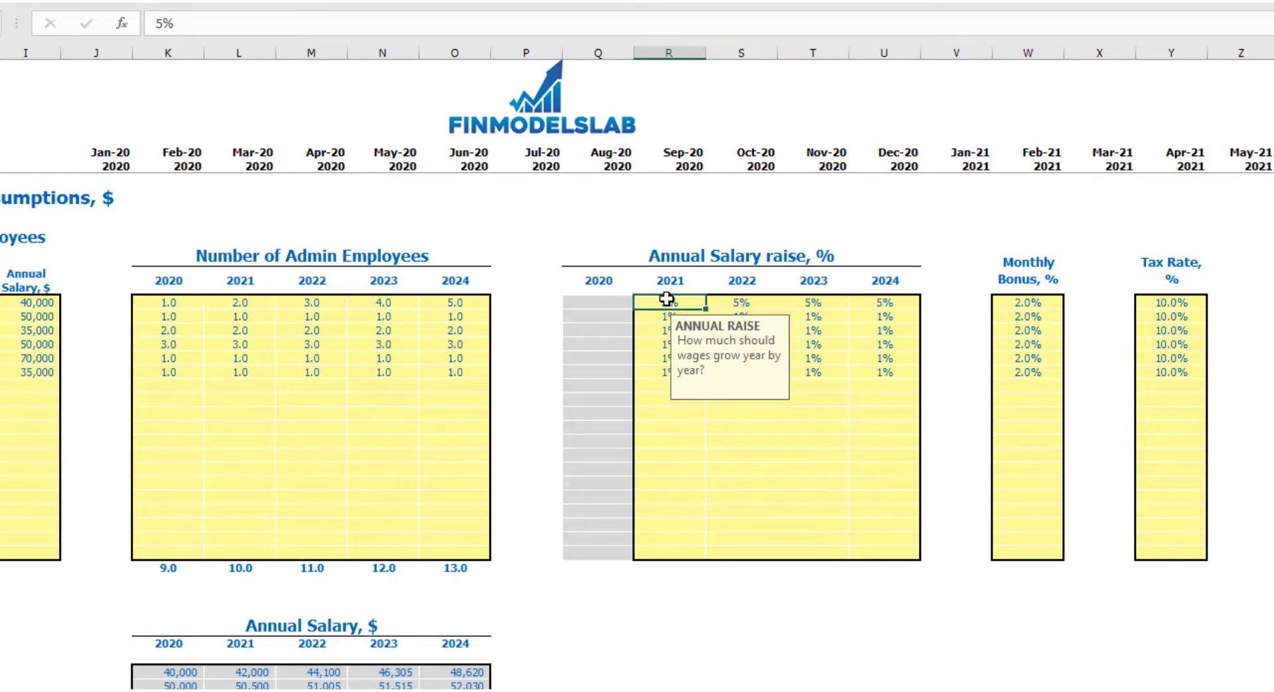
type("3")
key("Tab")
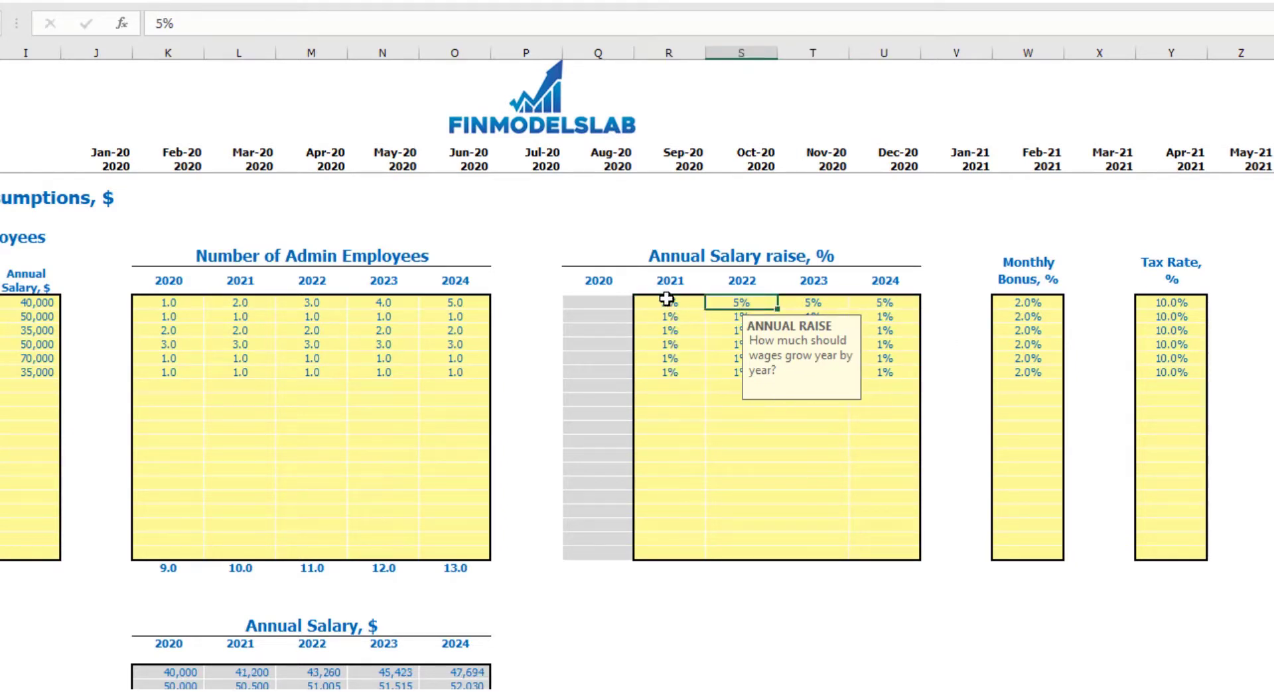
type("4")
key("Tab")
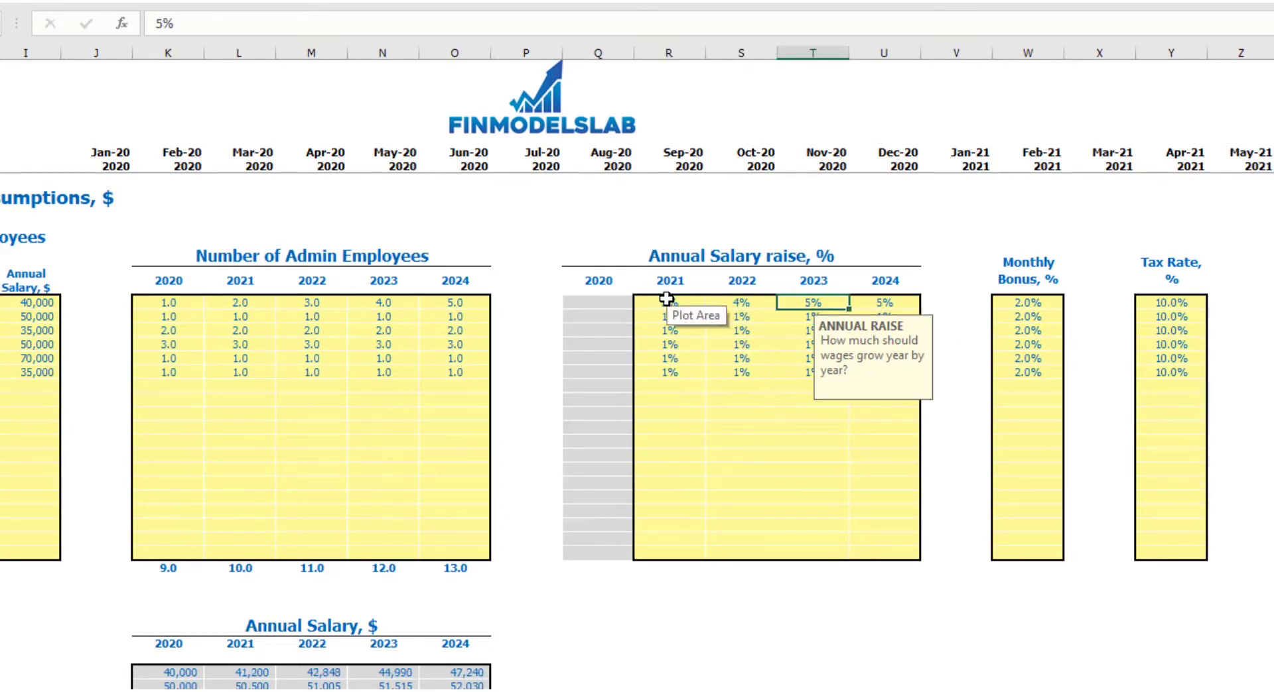
type("5")
key("Tab")
type("6")
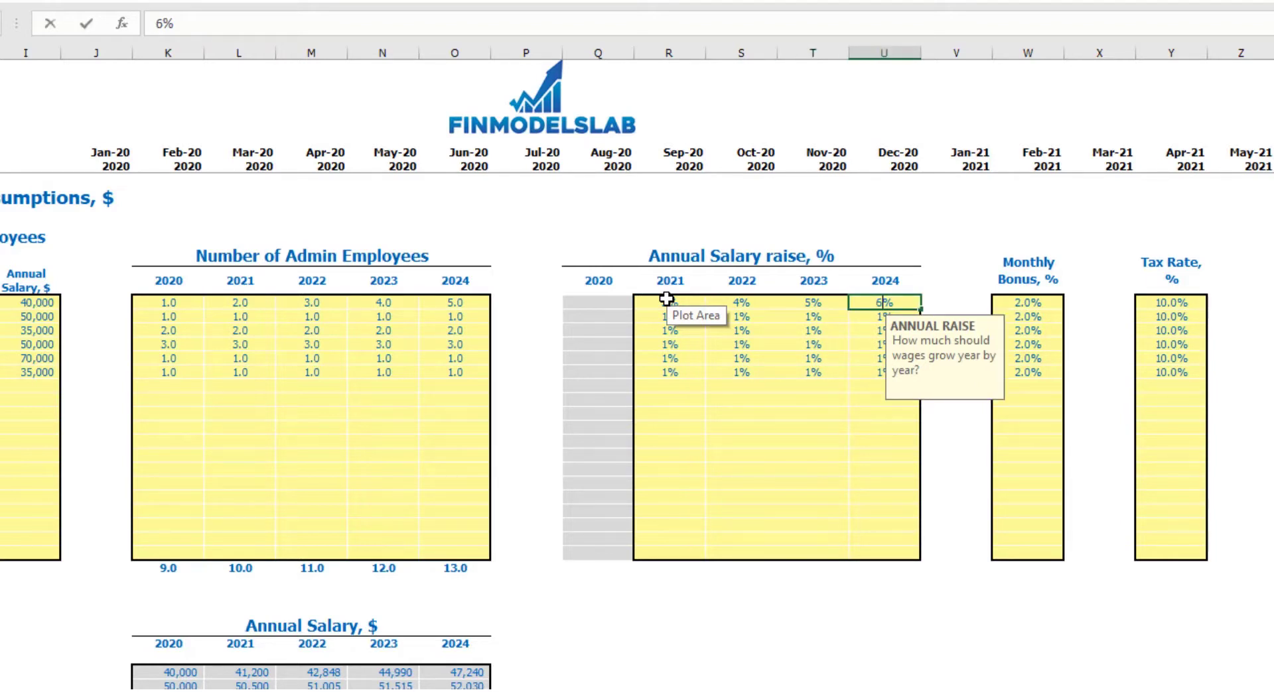
key("Return")
Set the managers' monthly bonus to 5% and their tax rate to 12%
left_click(1042, 304)
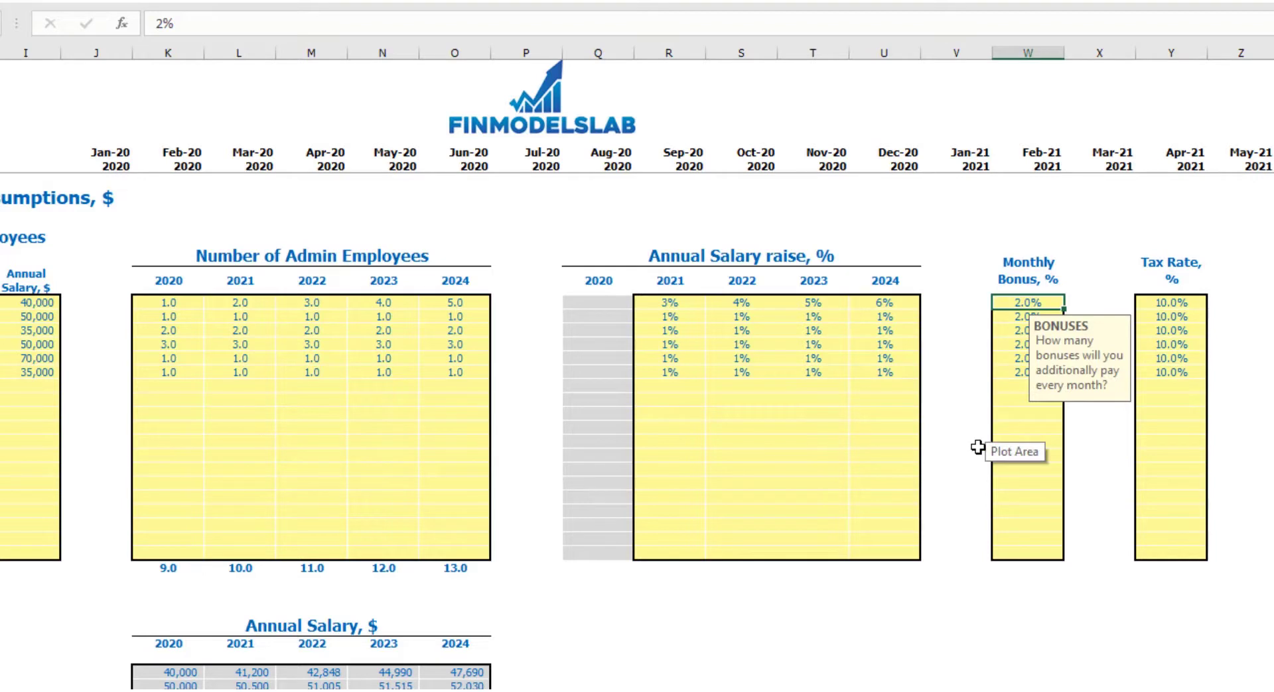
type("5")
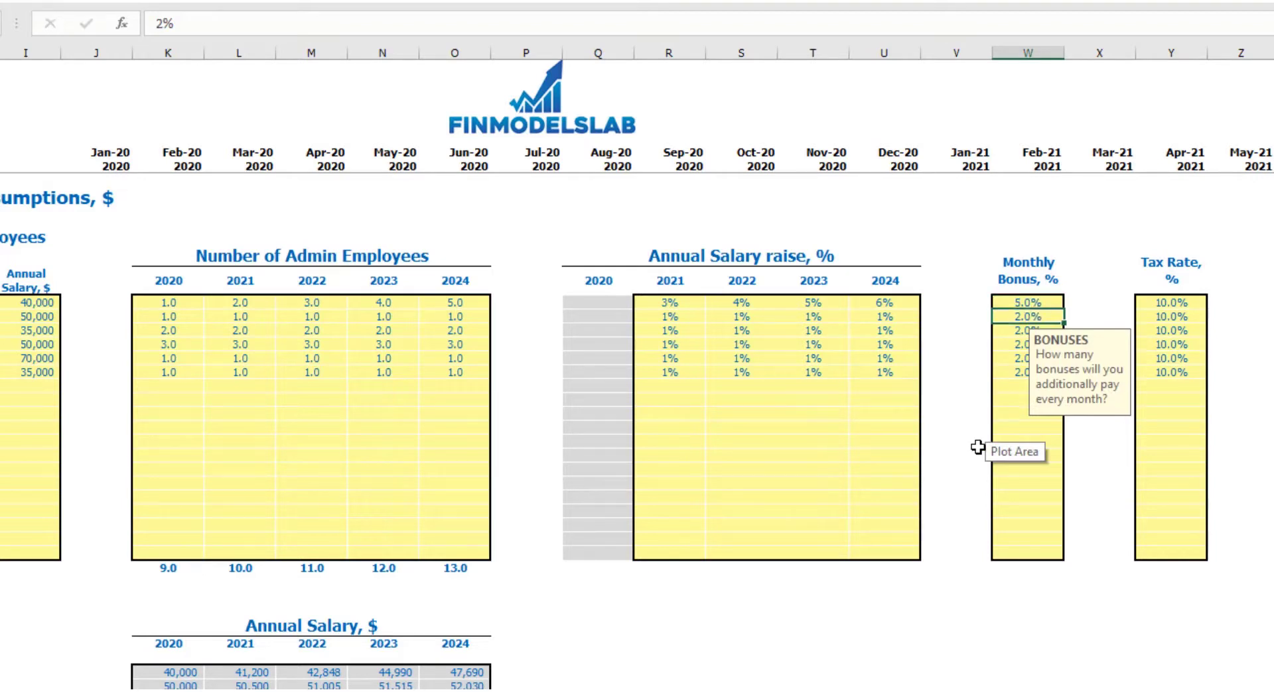
left_click(1189, 305)
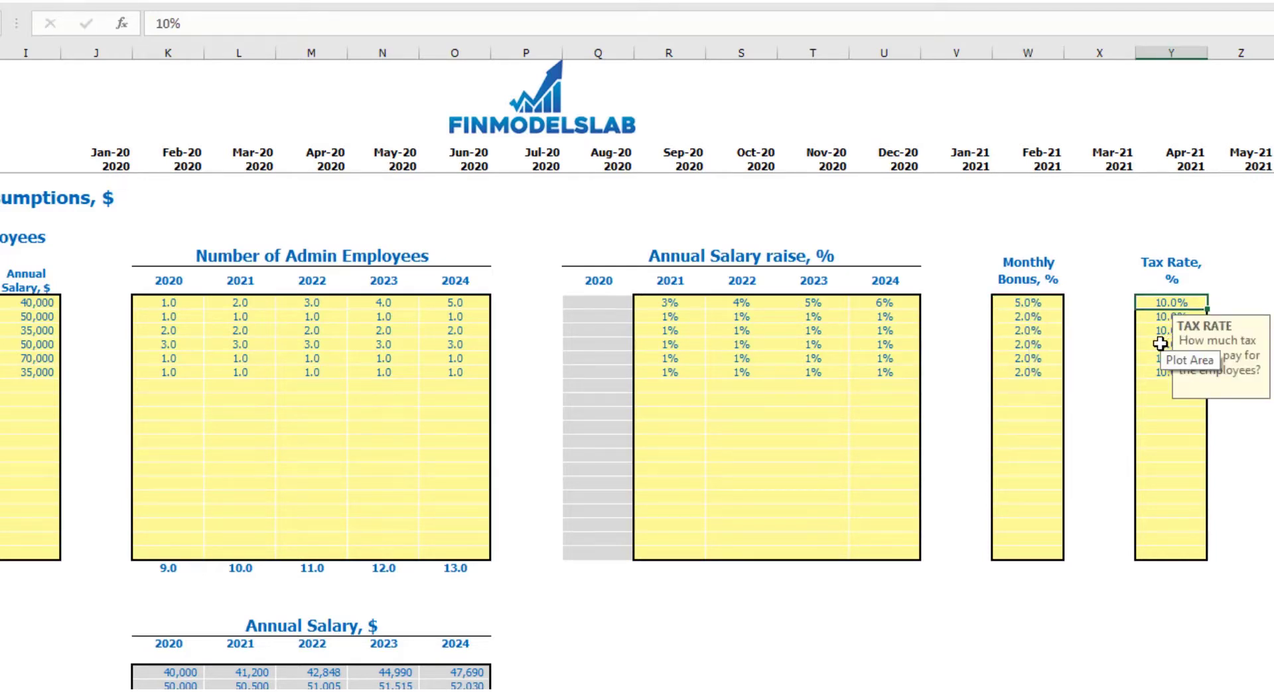
type("12")
key("Return")
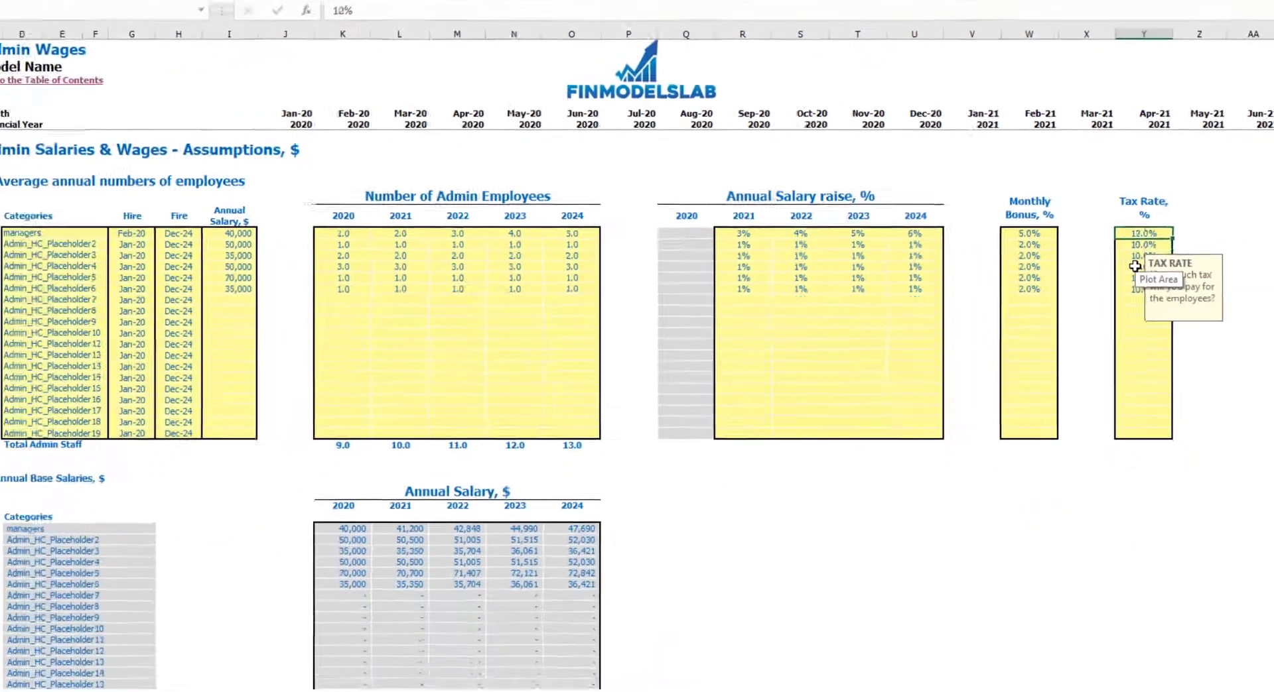
Compare the calculated annual salaries and monthly admin staff numbers with the managers' salary, raise and hire date assumptions
scroll(417, 399, "down", 3)
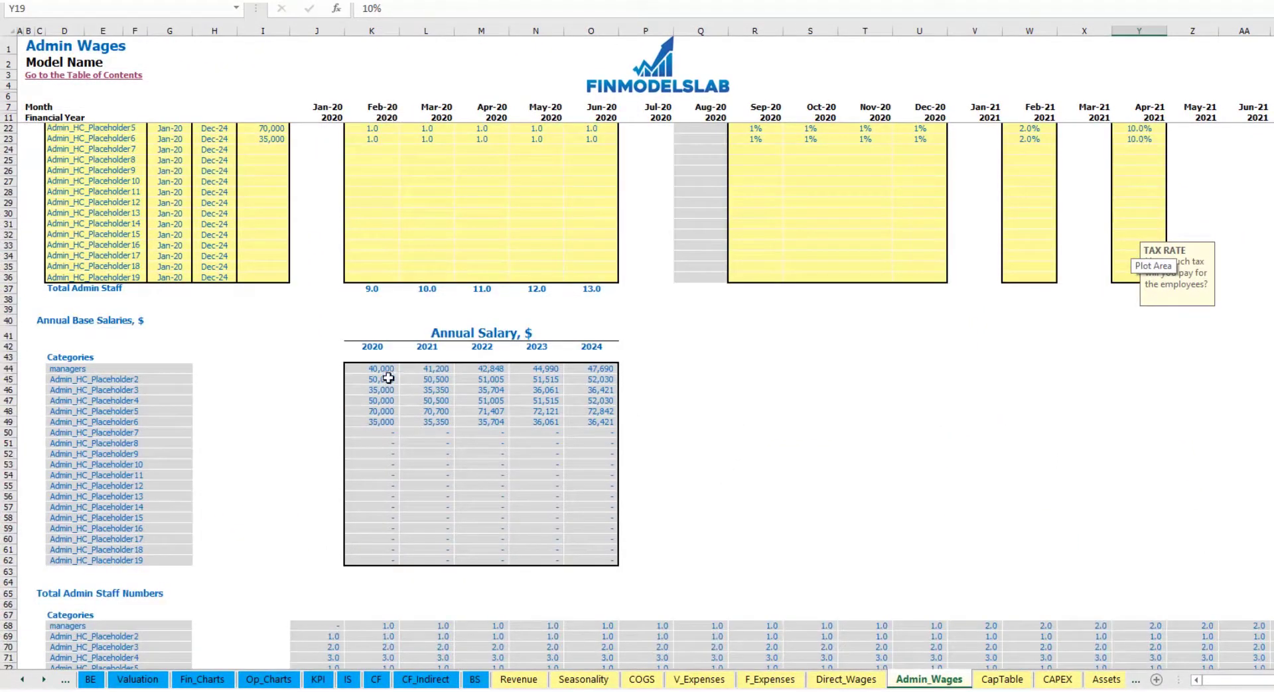
scroll(385, 377, "up", 3)
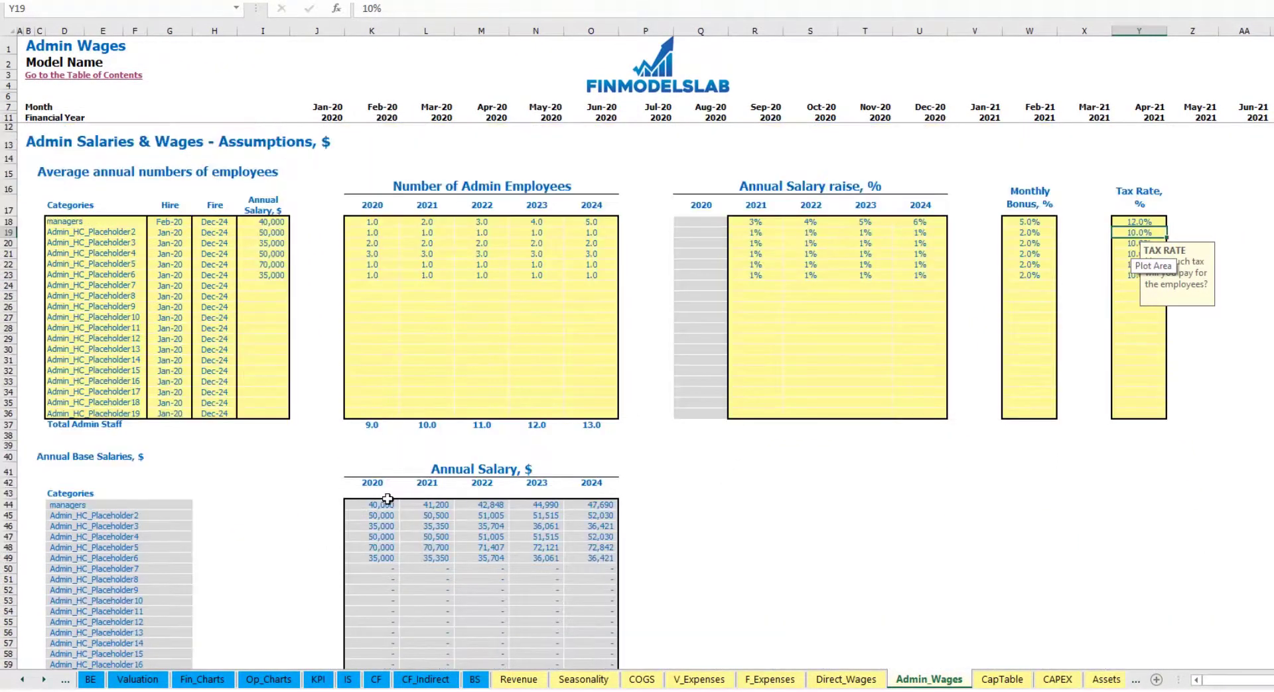
left_click(273, 224)
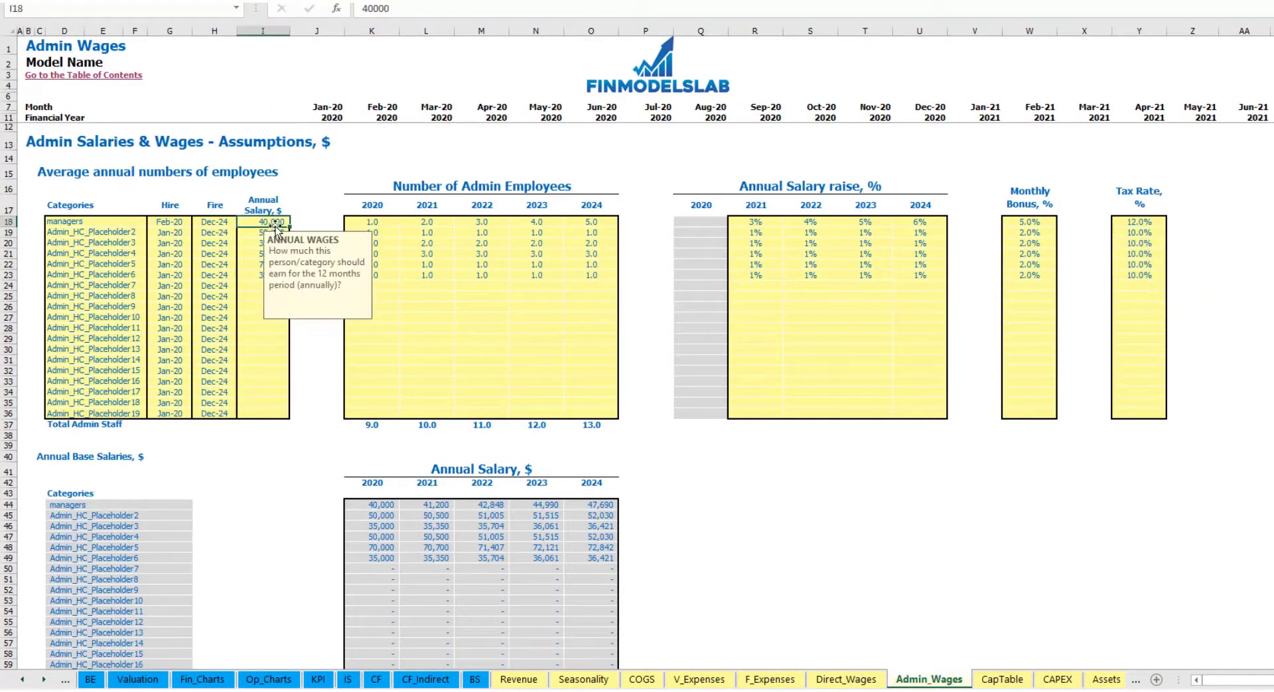
left_click_drag(755, 222, 920, 221)
scroll(400, 503, "down", 13)
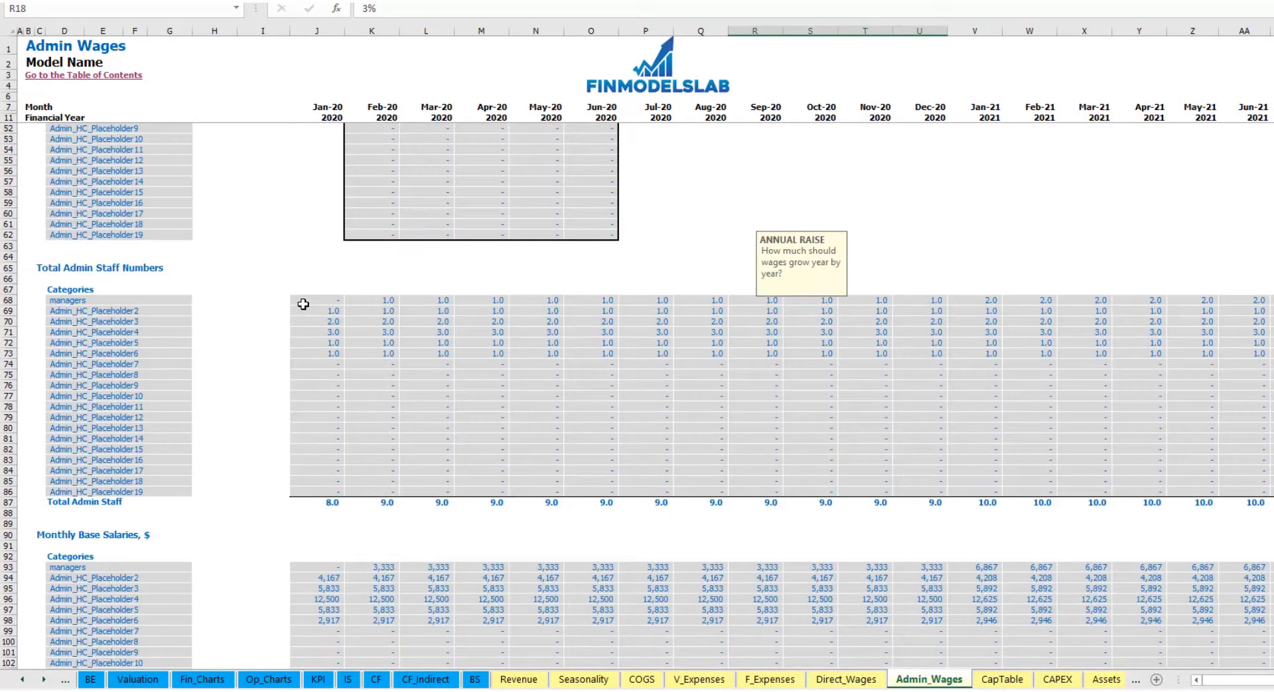
left_click(366, 298)
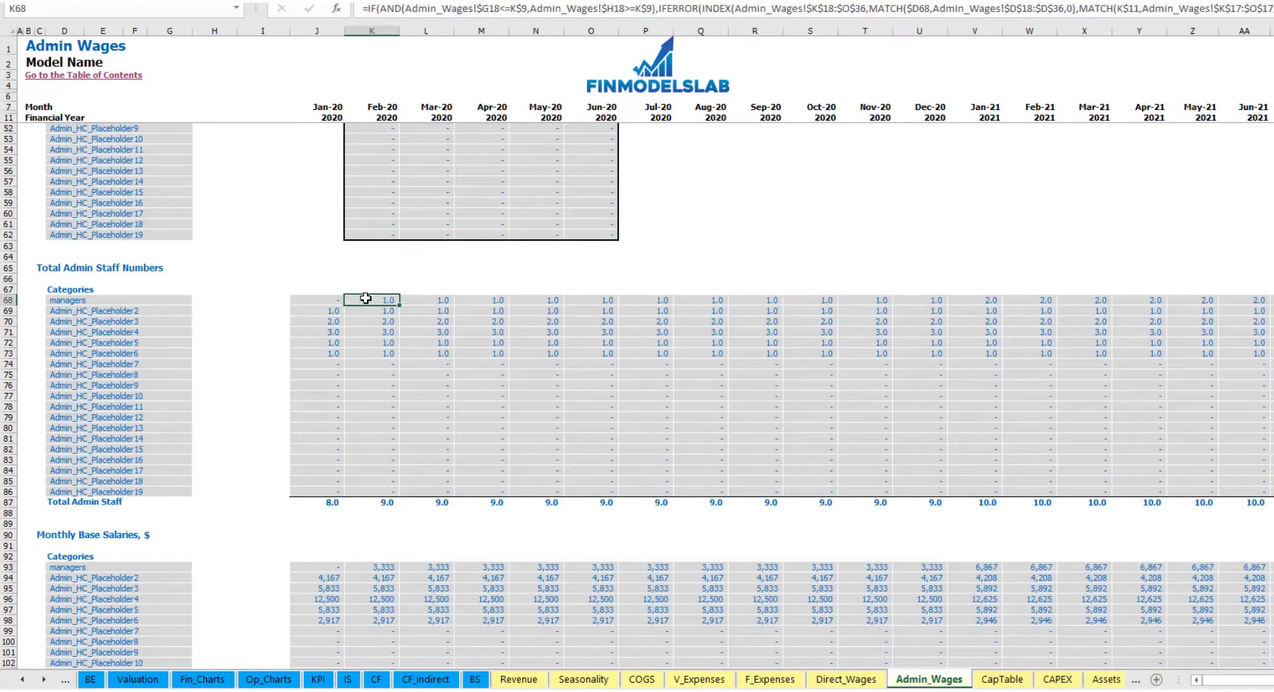
scroll(345, 241, "up", 13)
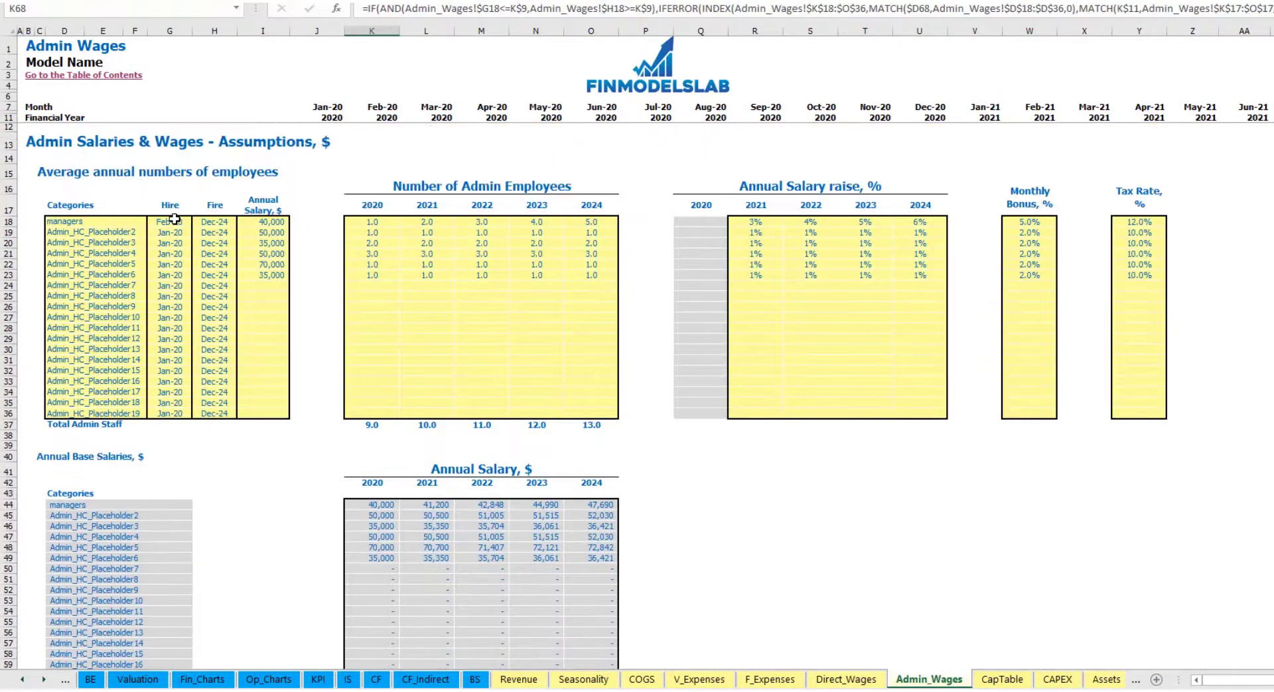
left_click(174, 221)
Review the monthly base salaries, bonuses and base taxes calculated for the admin staff
scroll(304, 301, "down", 20)
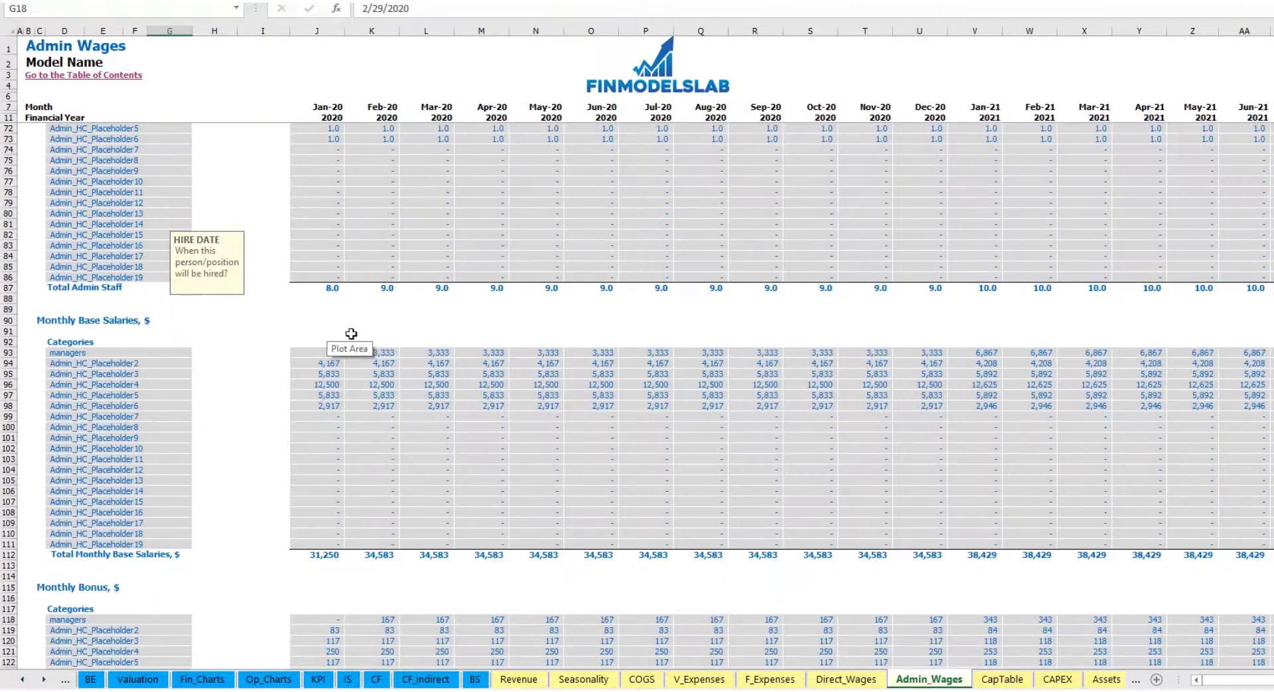
left_click(359, 321)
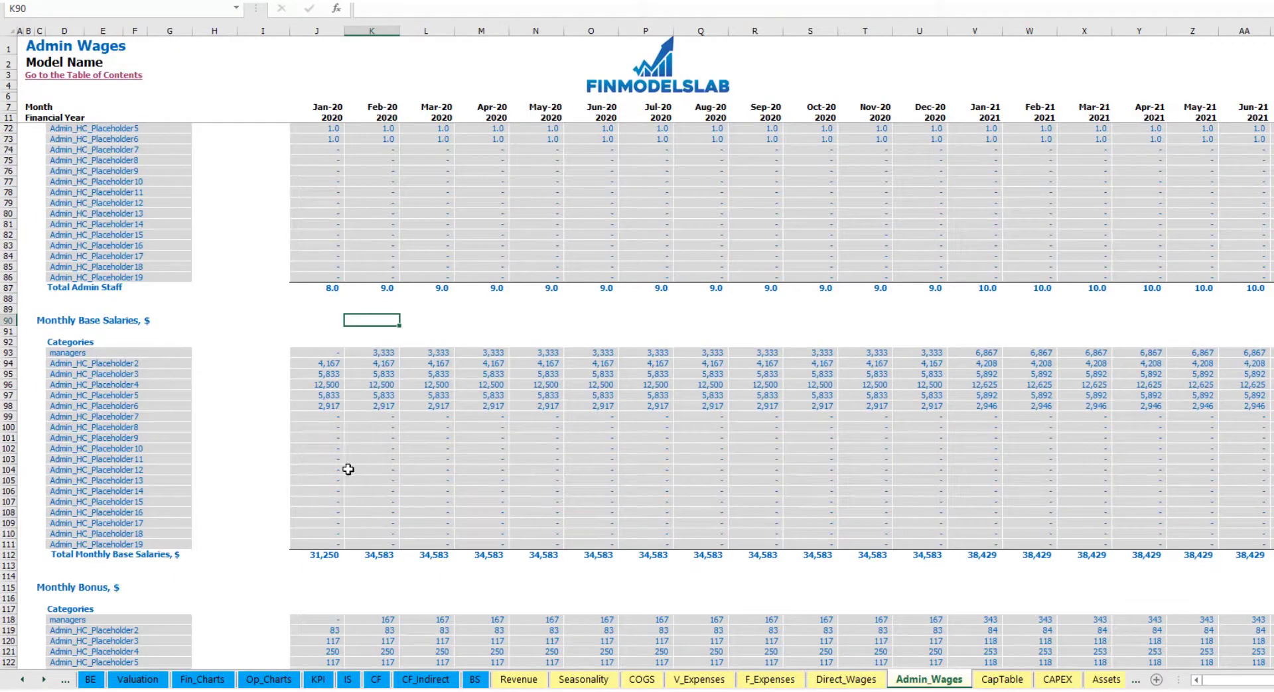
scroll(349, 470, "down", 13)
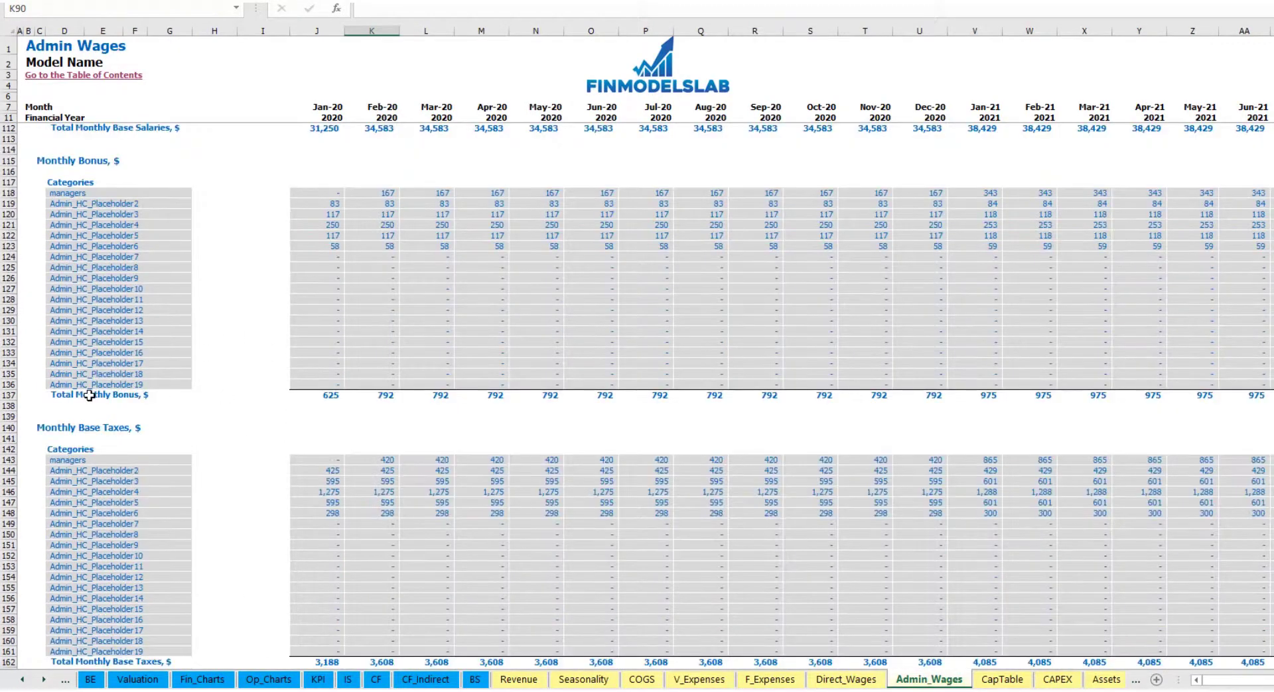
scroll(90, 396, "down", 3)
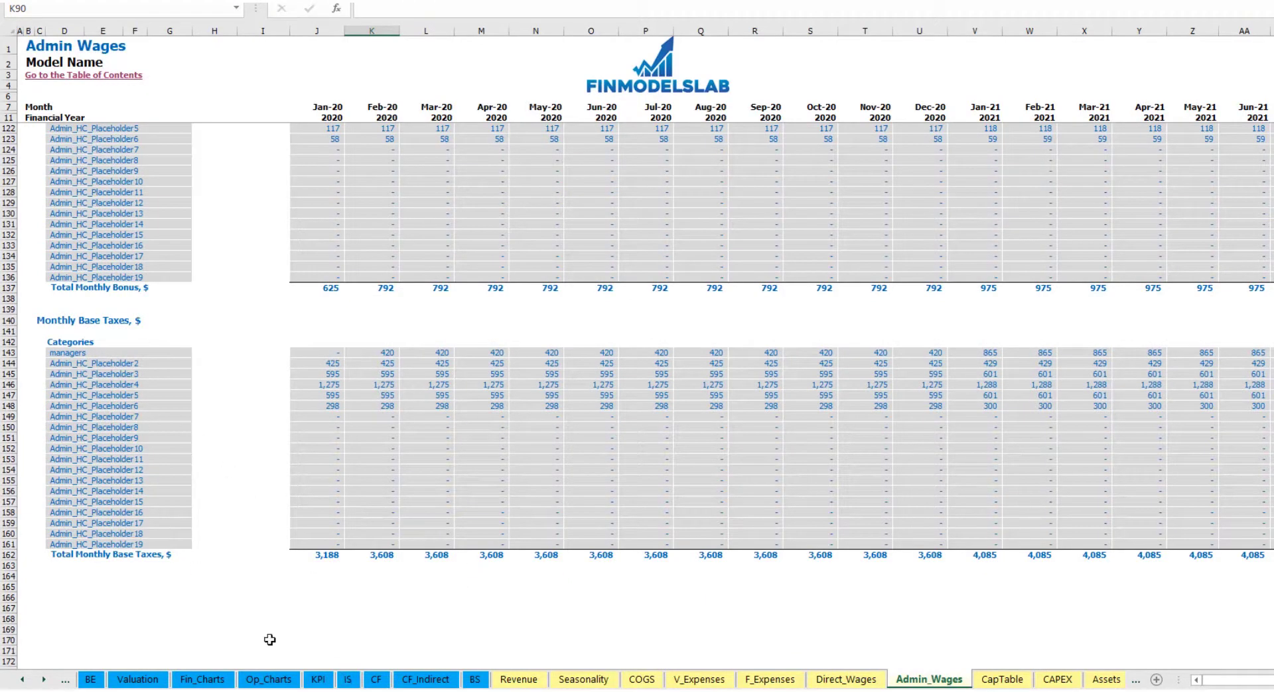
Expand the Admin Salary and Wages group in the income statement and examine its monthly amounts per category
left_click(348, 679)
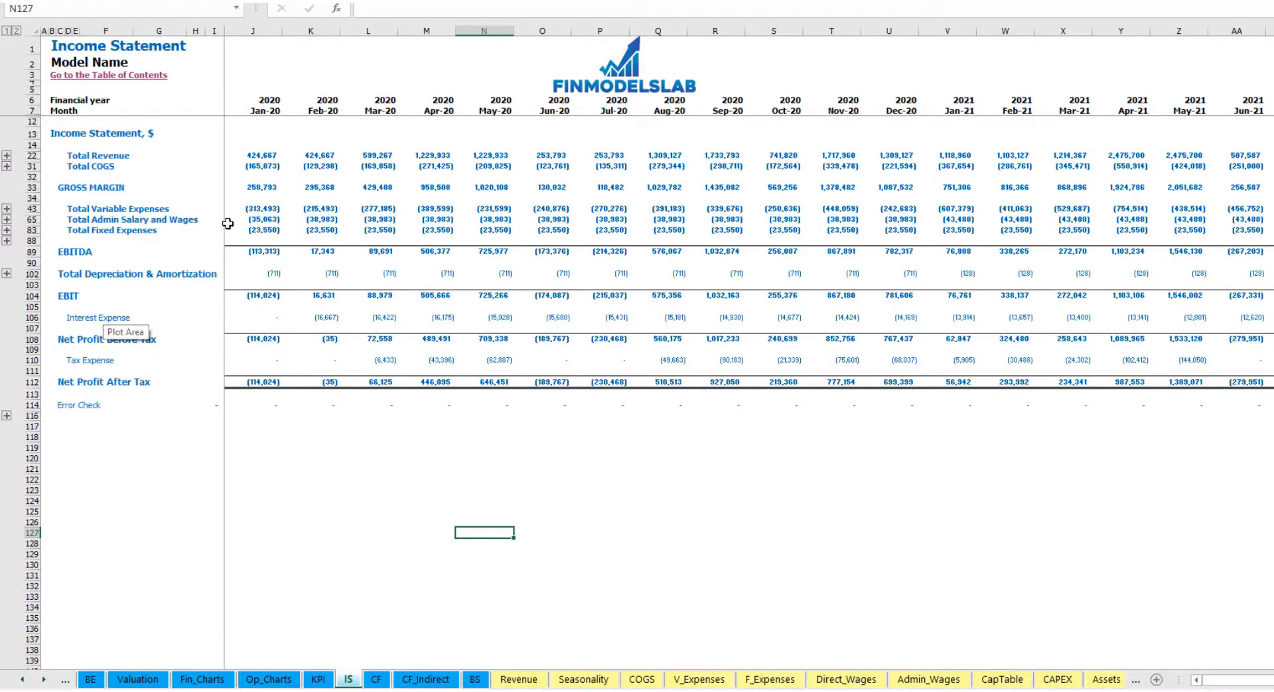
left_click(7, 219)
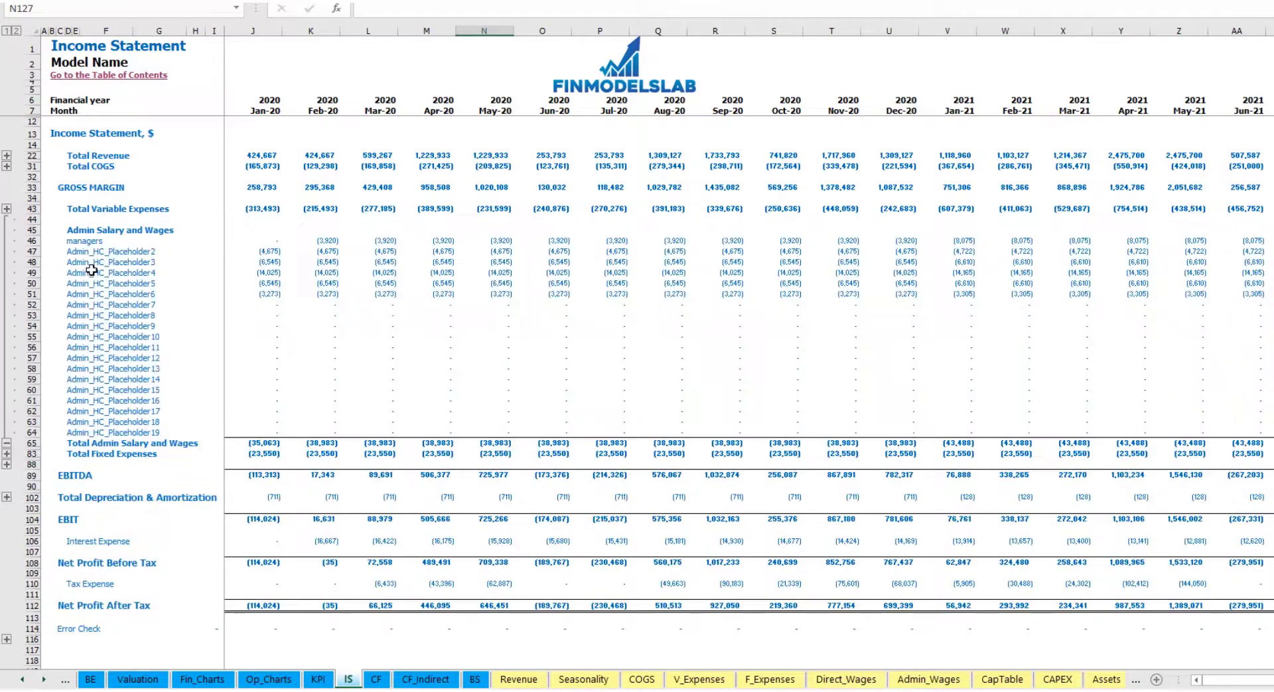
left_click_drag(70, 241, 67, 433)
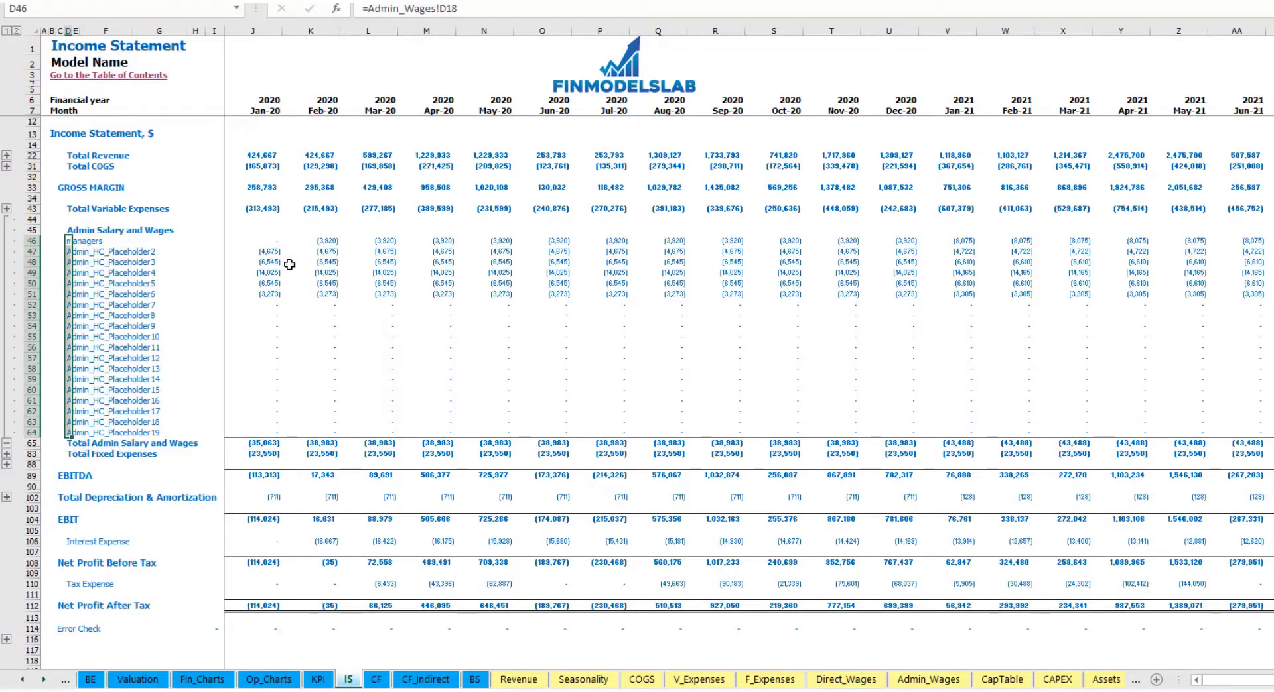
left_click_drag(256, 240, 1127, 376)
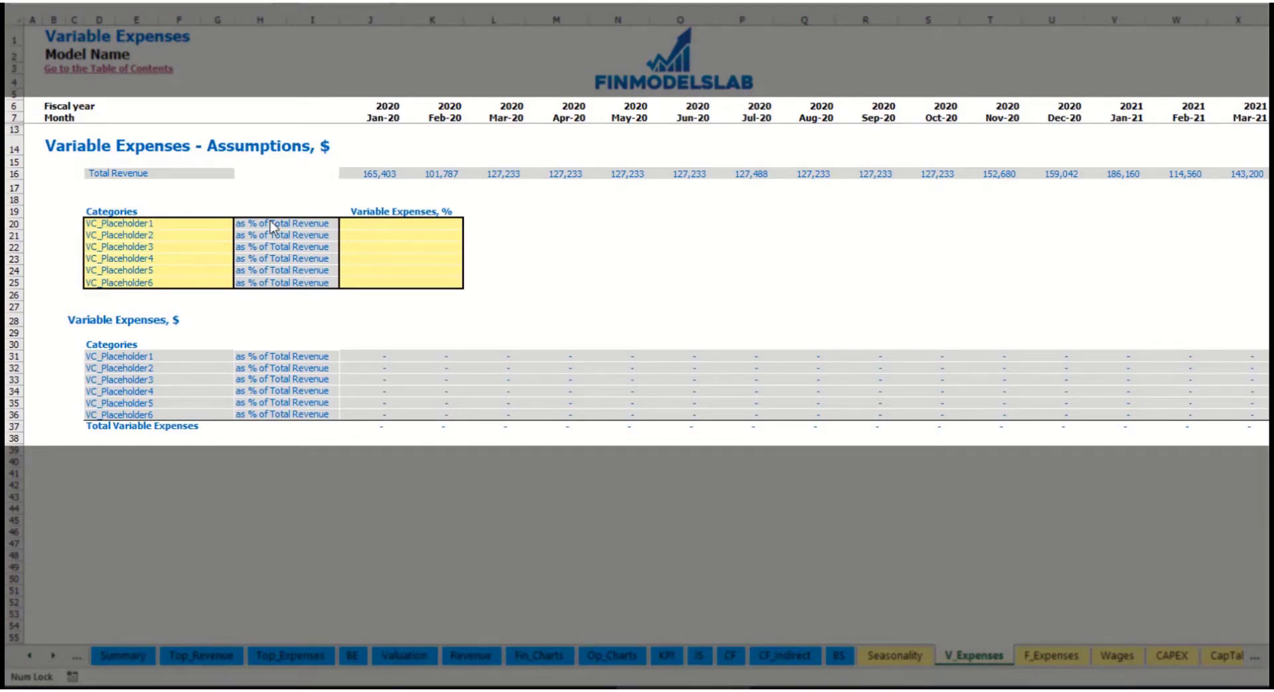
Name the first variable expense category "Bank fees" and set it to 2.5% of total revenue
left_click(142, 224)
type("Ba")
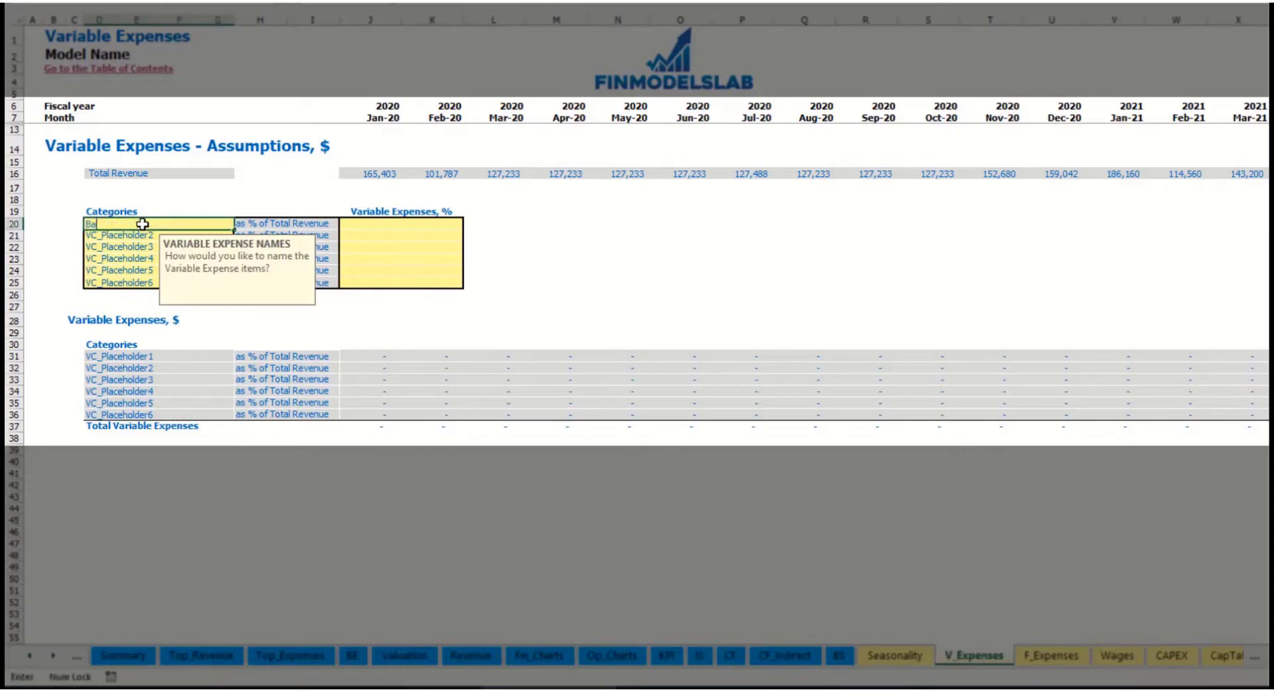
type("nk fees")
key("Return")
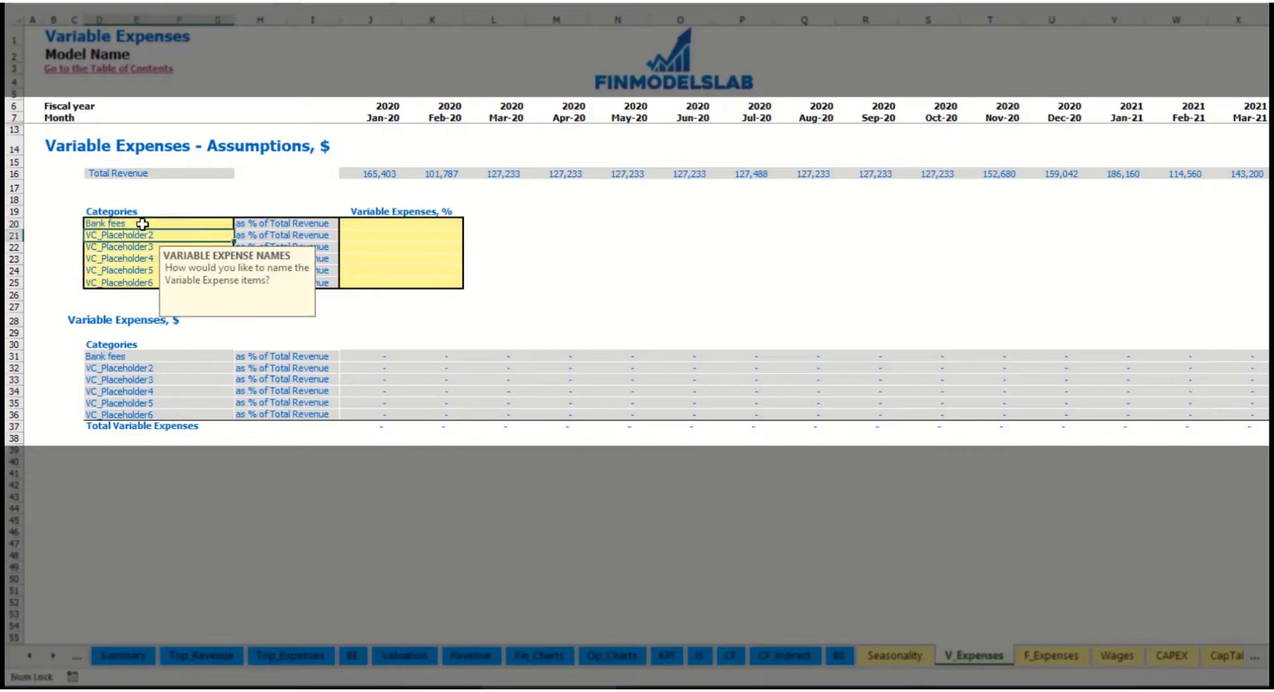
left_click(378, 222)
type("2")
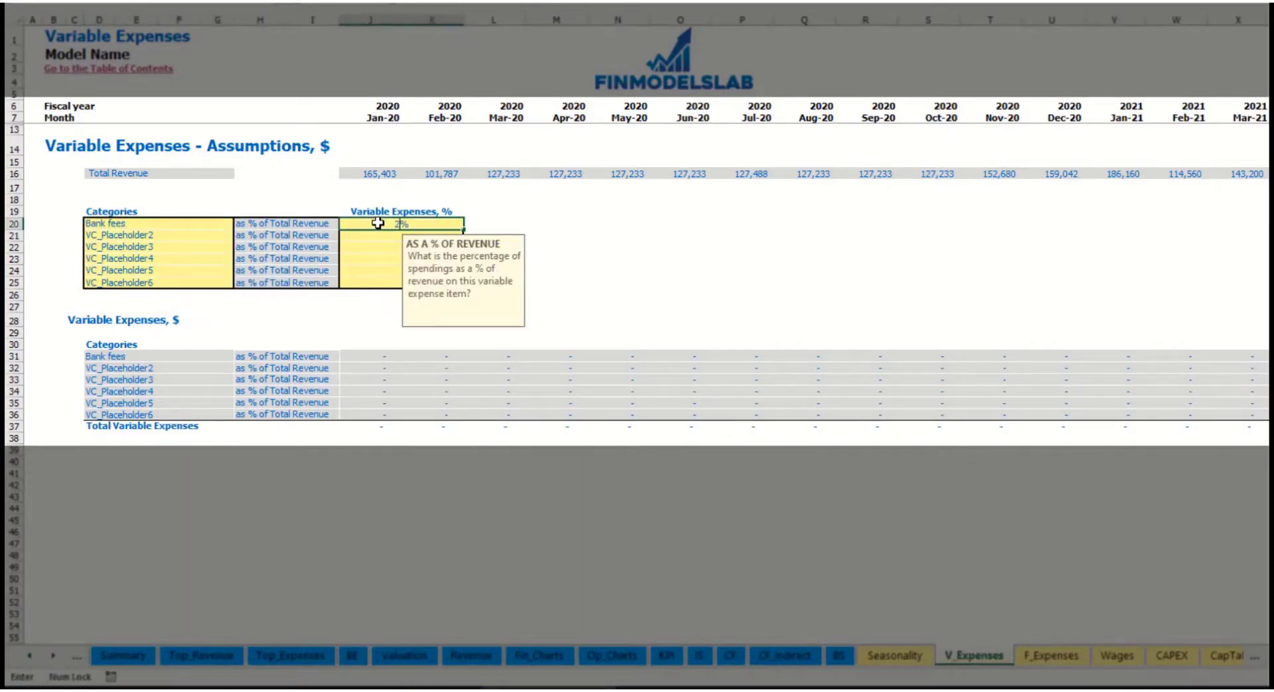
type(".5")
key("Return")
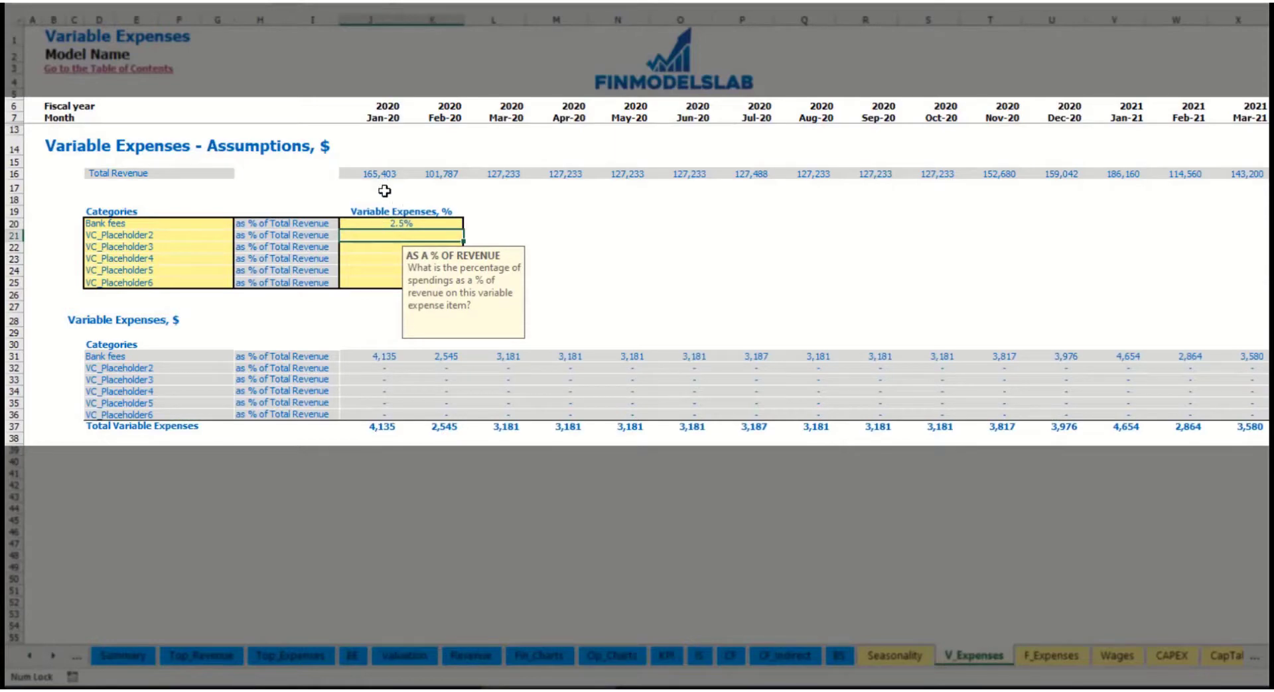
Check the calculated monthly bank fees against the monthly total revenue row
left_click_drag(369, 174, 990, 174)
scroll(327, 355, "right", 12)
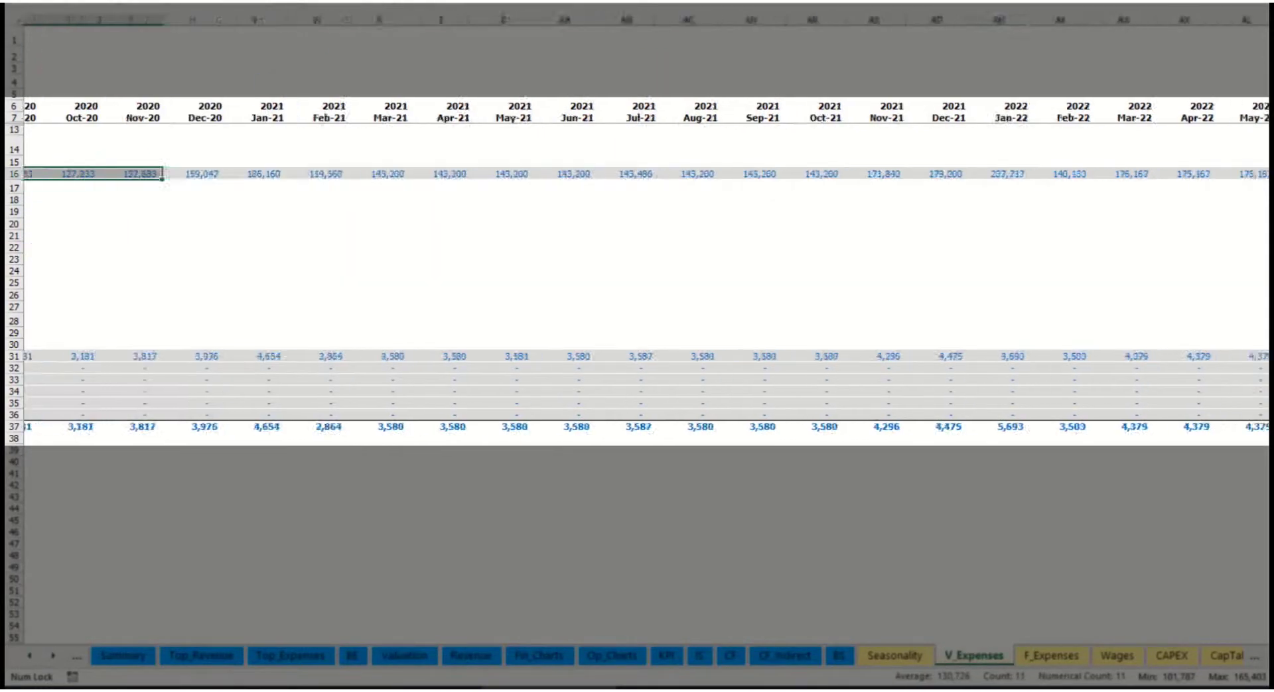
scroll(327, 355, "left", 12)
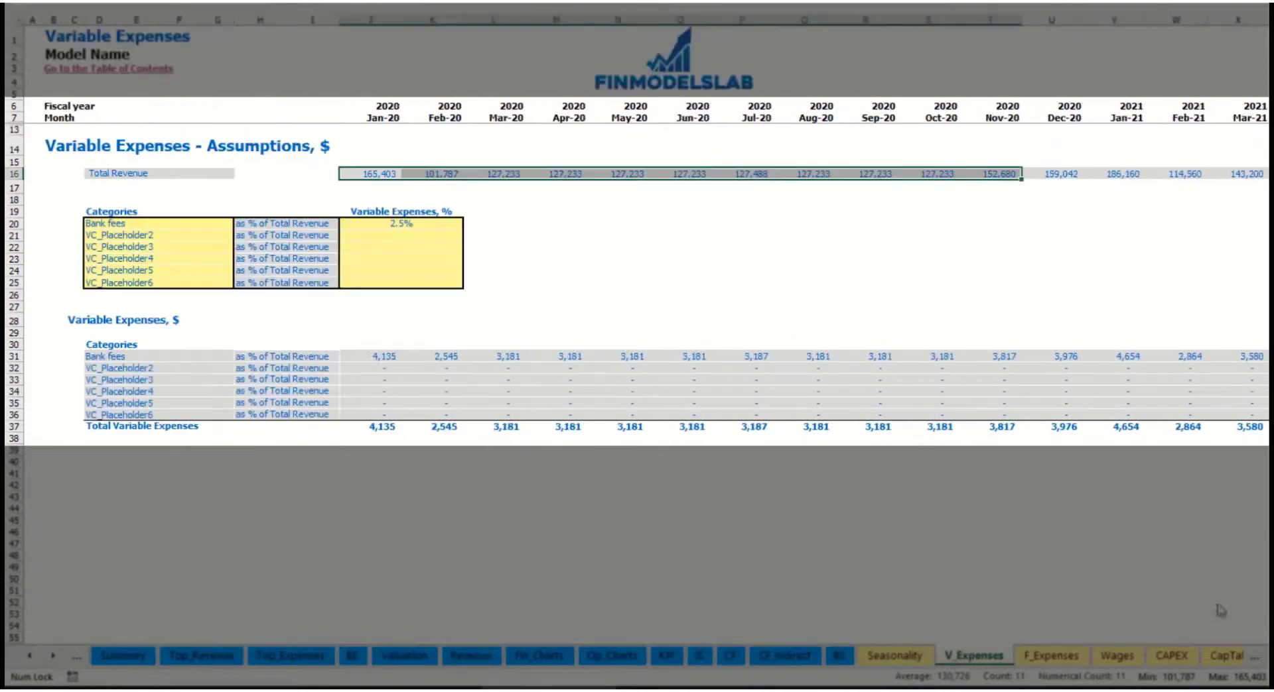
left_click(391, 357)
left_click(497, 356)
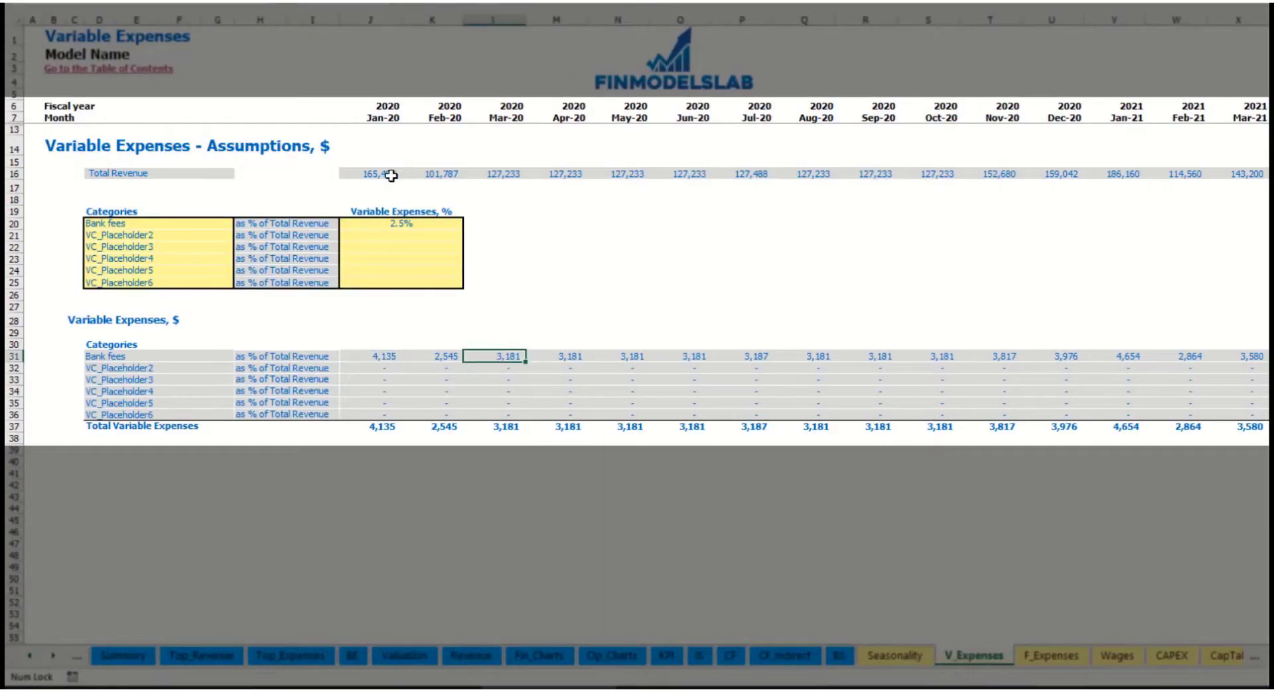
Name the second variable expense category "Other Var Exp" and set it to 5% of total revenue
left_click(164, 236)
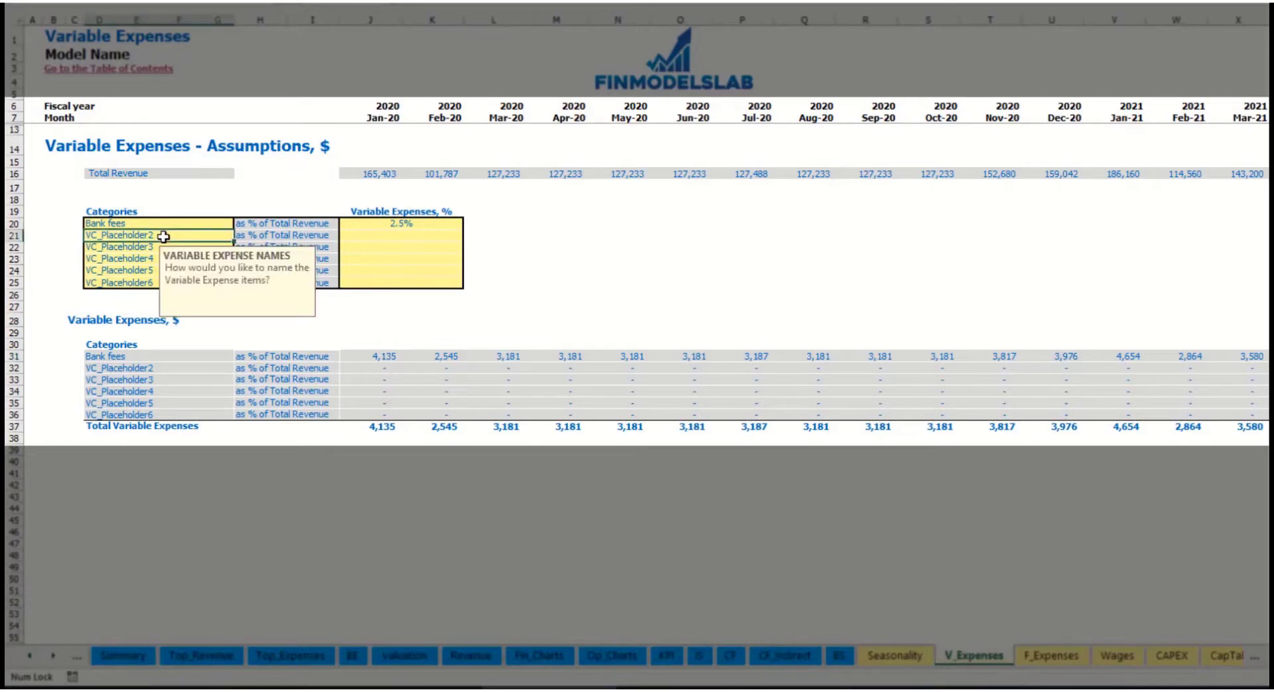
type("Other Var E")
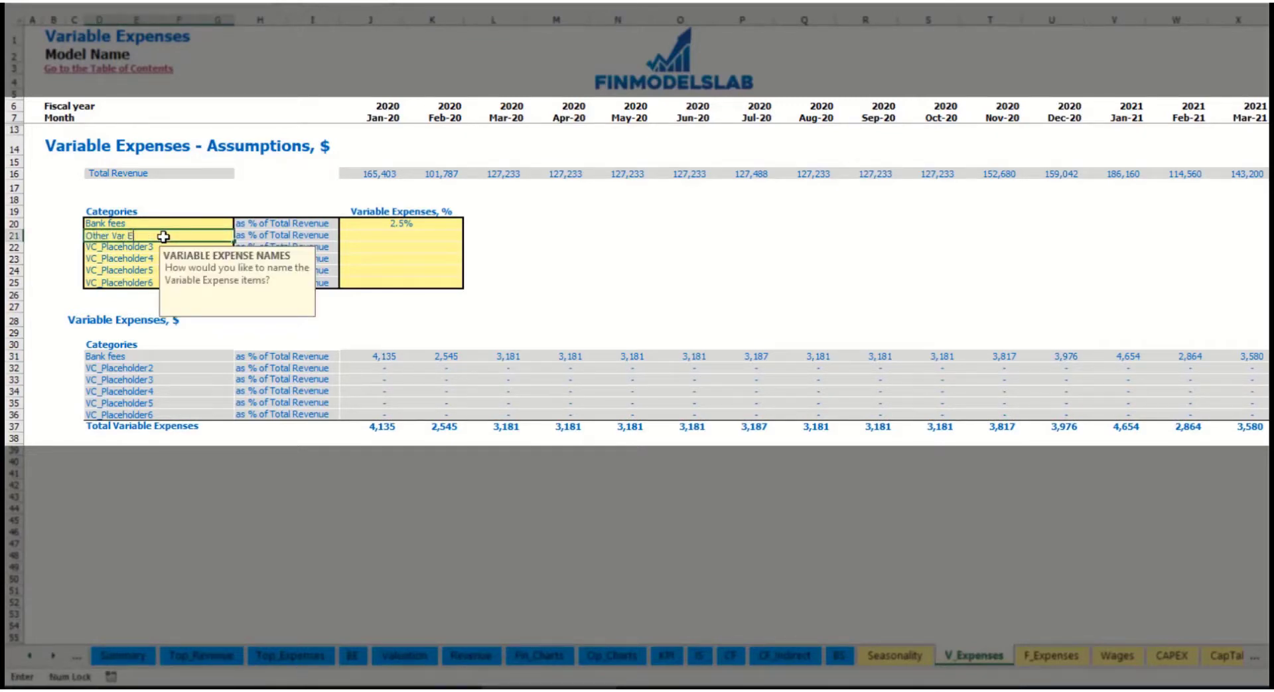
type("xp")
key("Return")
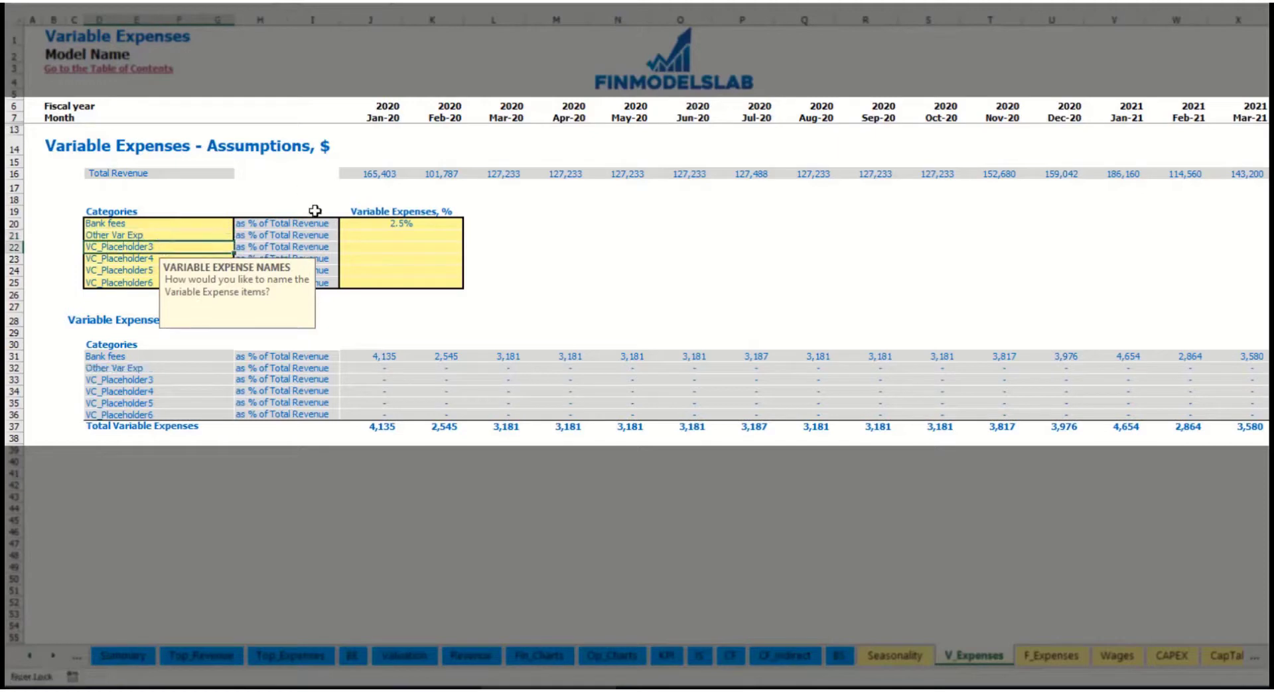
left_click(389, 233)
type("5")
key("Return")
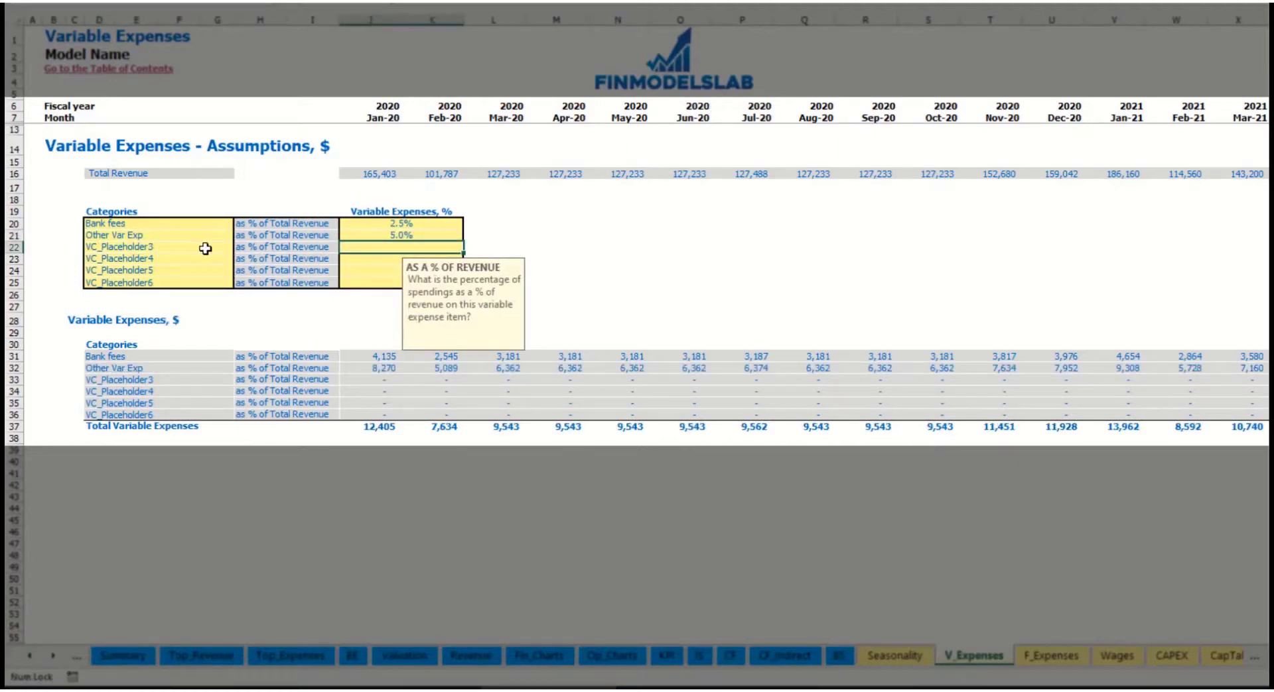
Name the third variable expense category "Direct Labor" and set it to 15% of total revenue
left_click(205, 248)
type("D")
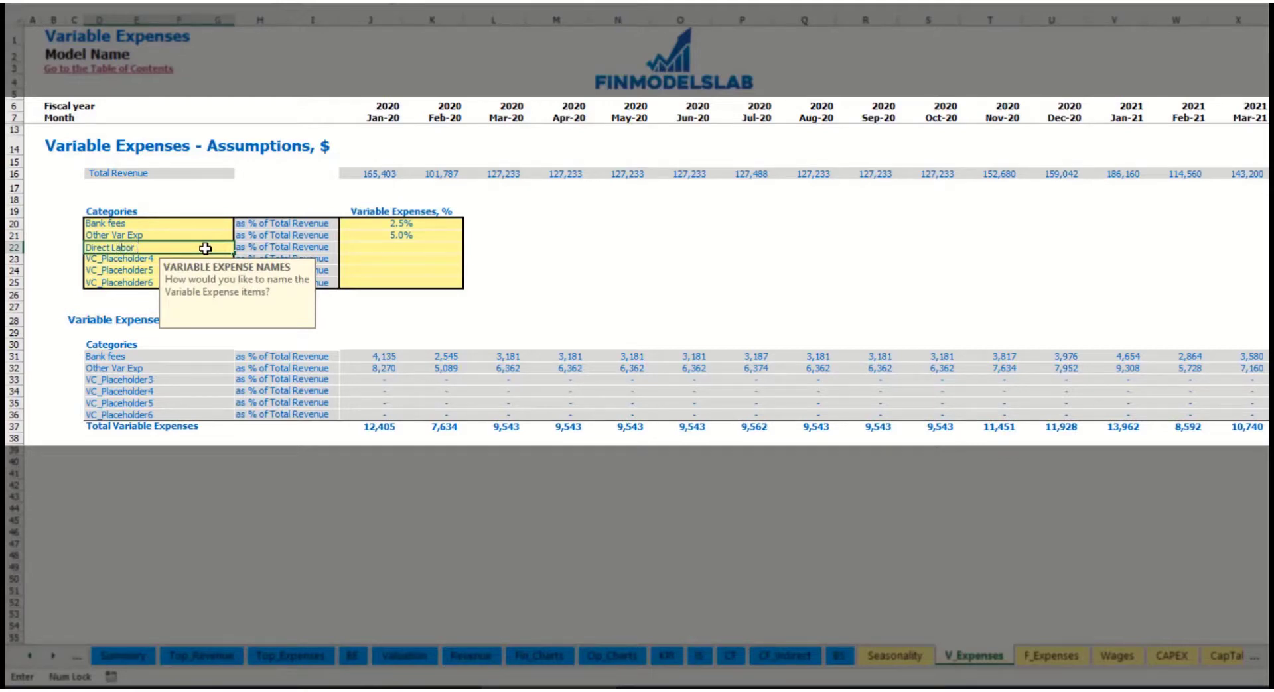
type("irect Labor")
key("Return")
left_click(365, 251)
type("15")
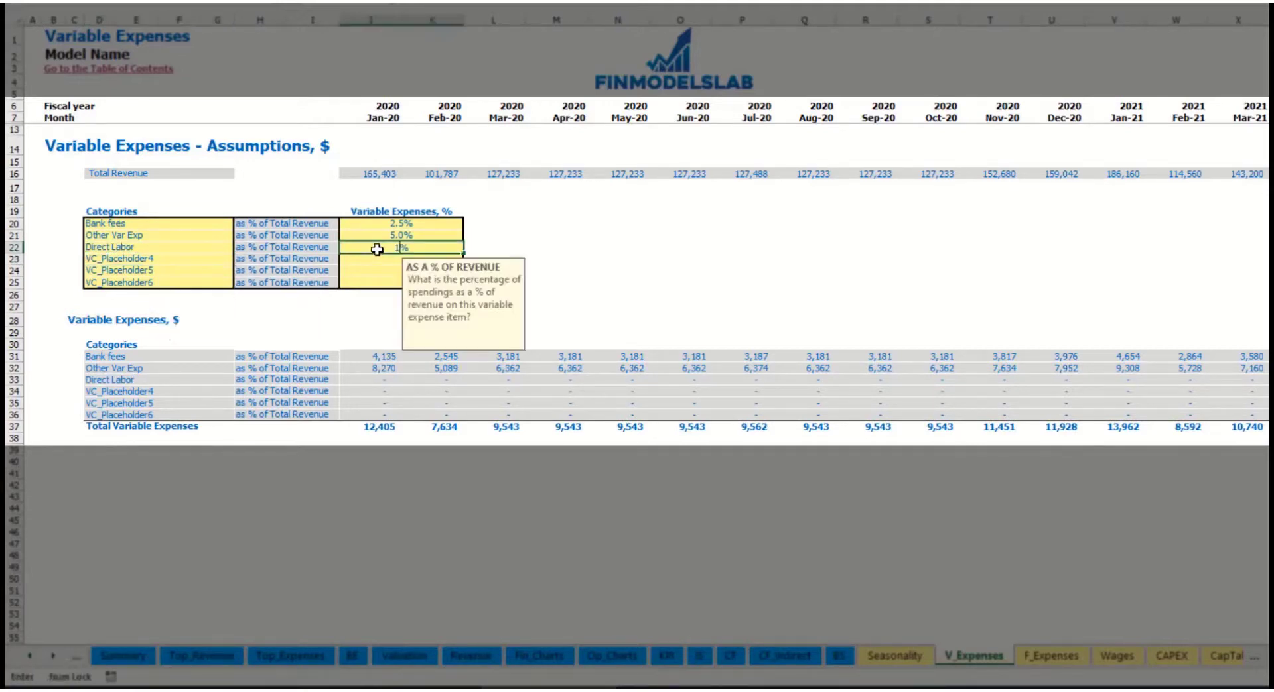
key("Return")
Expand the Total Variable Expenses group in the income statement and examine the monthly amounts of each category
left_click(378, 357)
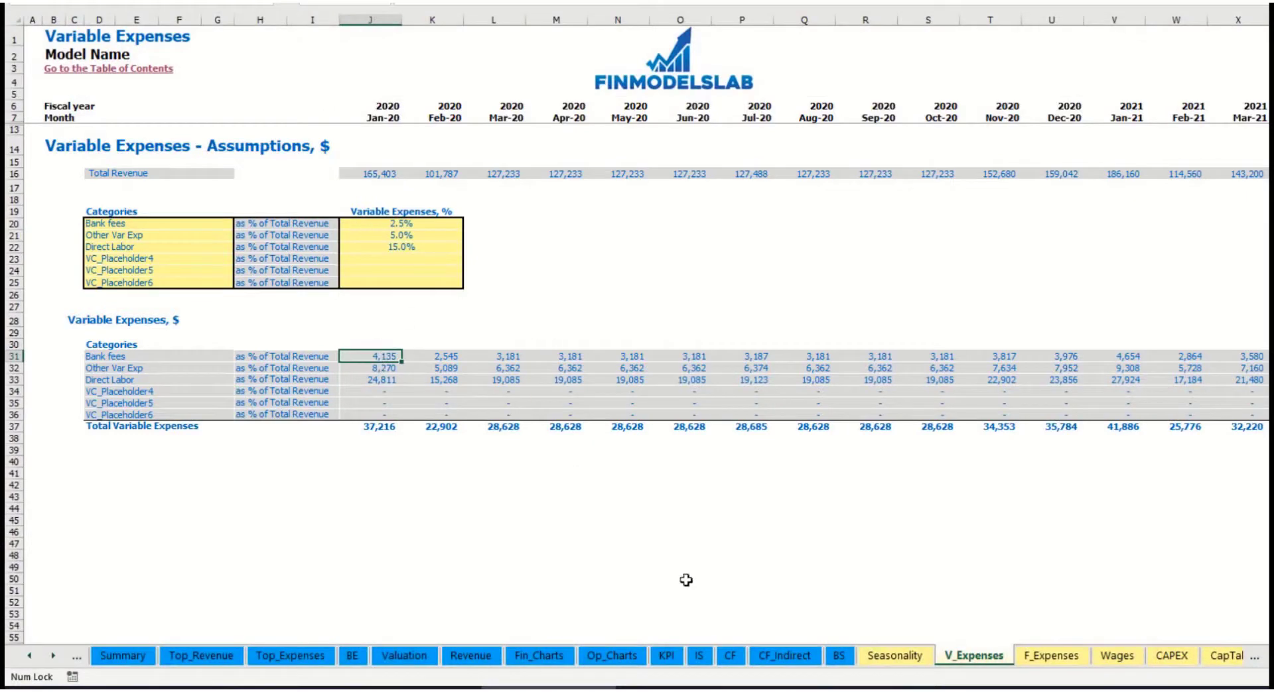
left_click(700, 657)
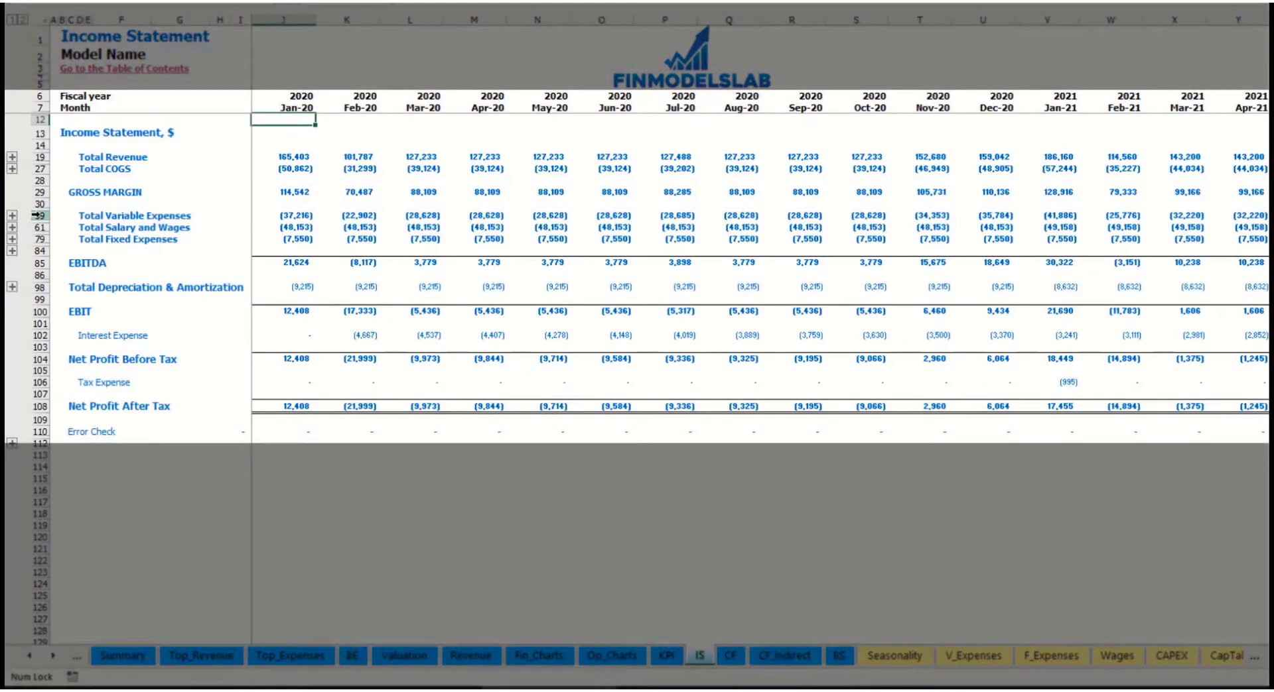
left_click(38, 216)
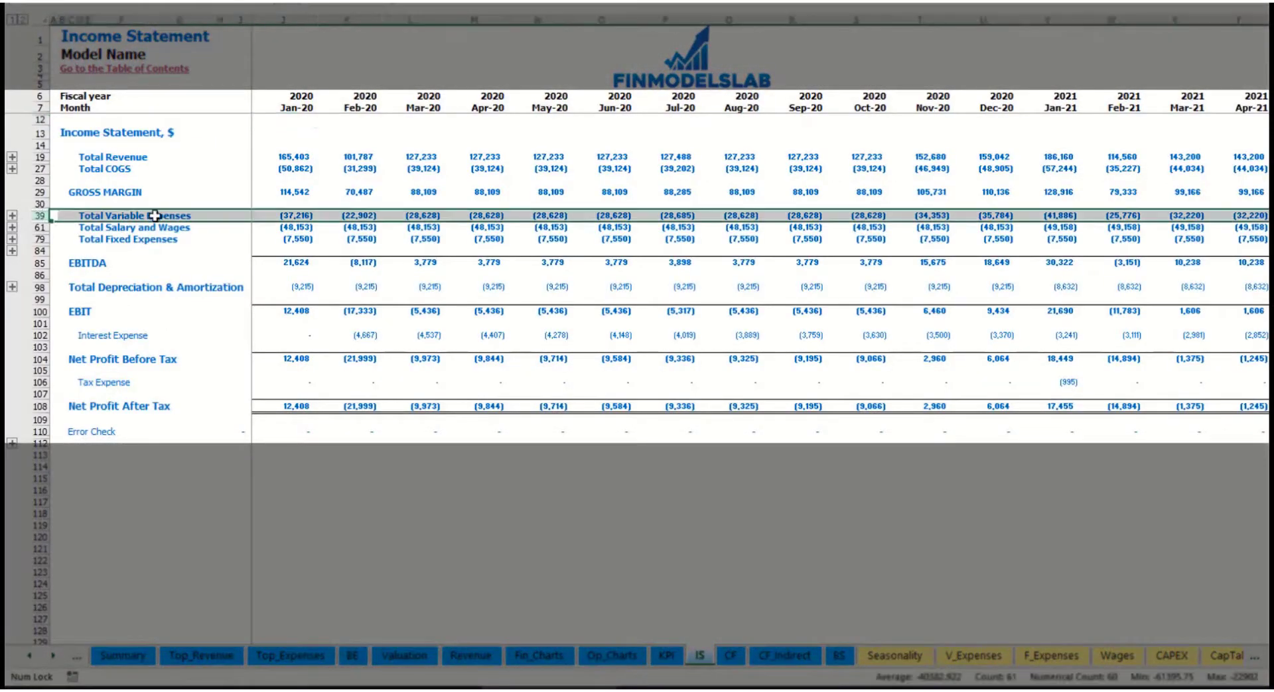
left_click(12, 215)
left_click_drag(40, 240, 51, 288)
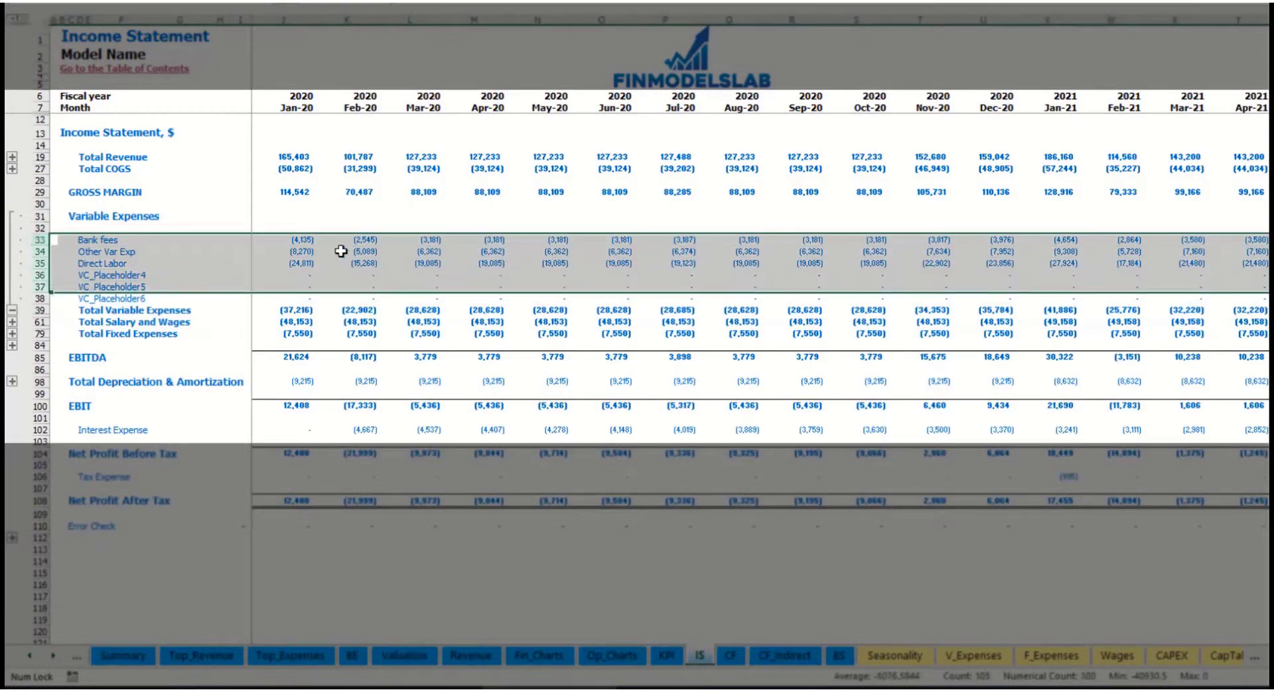
left_click(448, 240)
left_click_drag(82, 239, 90, 300)
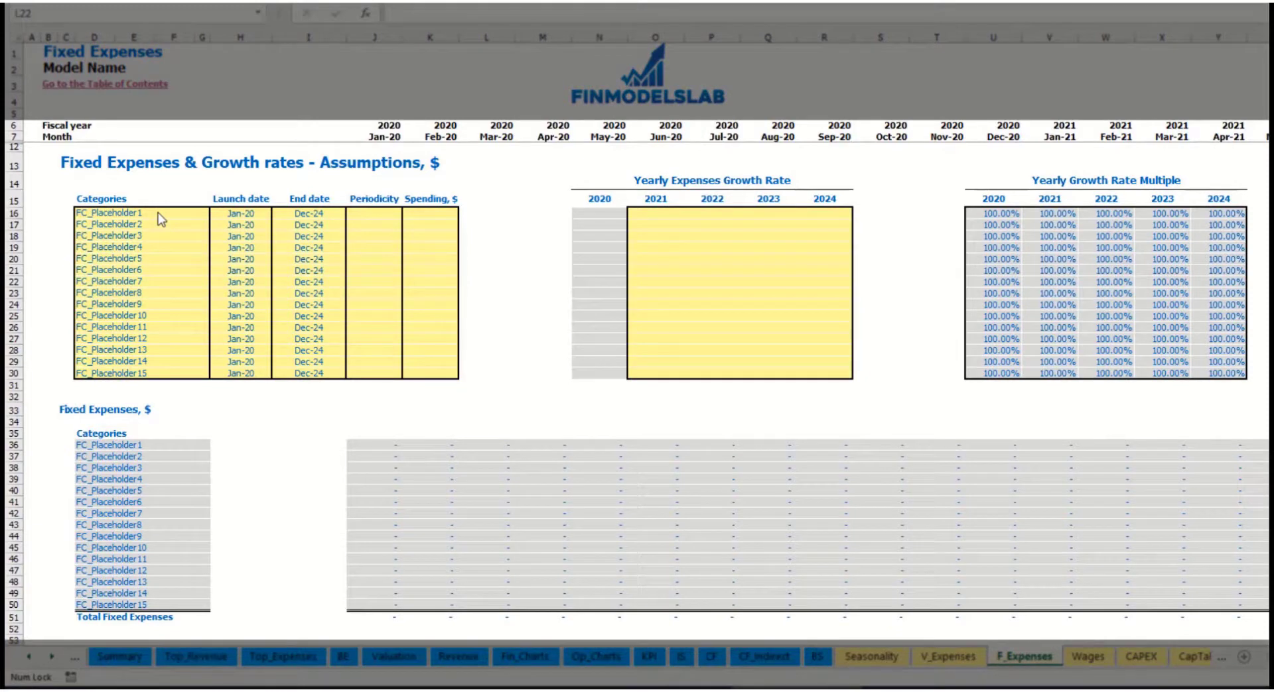
On the fixed expenses sheet, name the first category "Utilities" and set its launch date to Mar-20
left_click(141, 215)
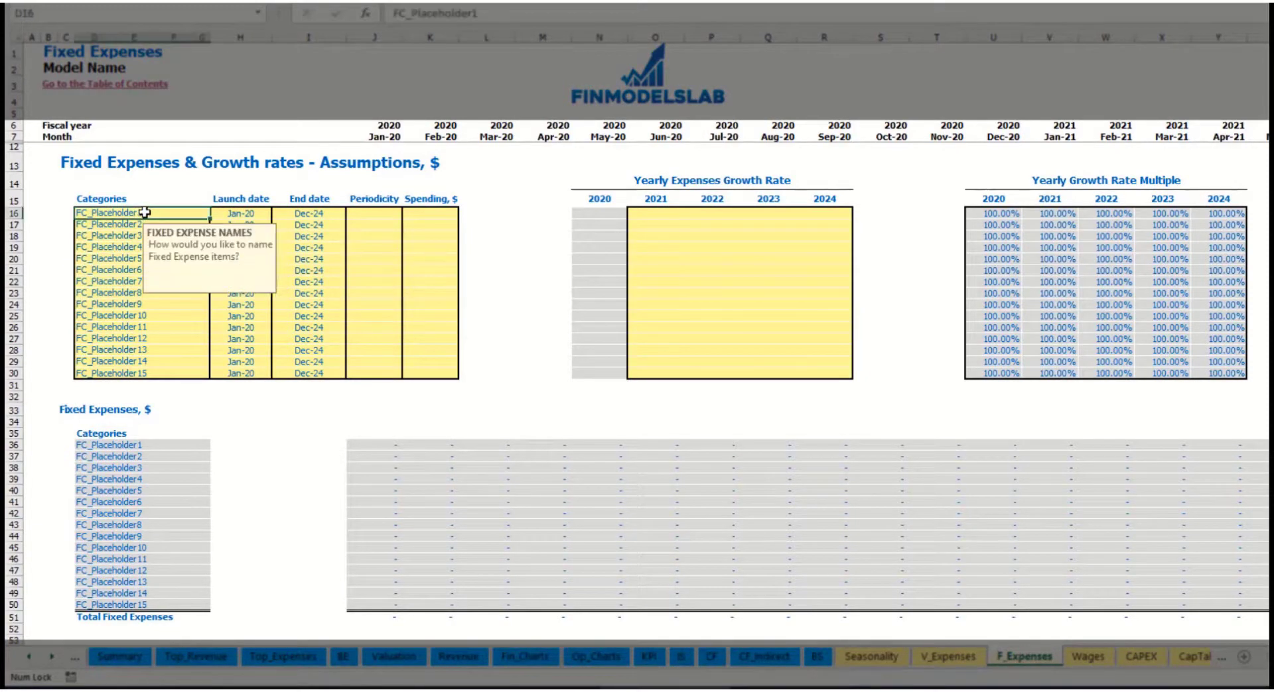
type("Utilities")
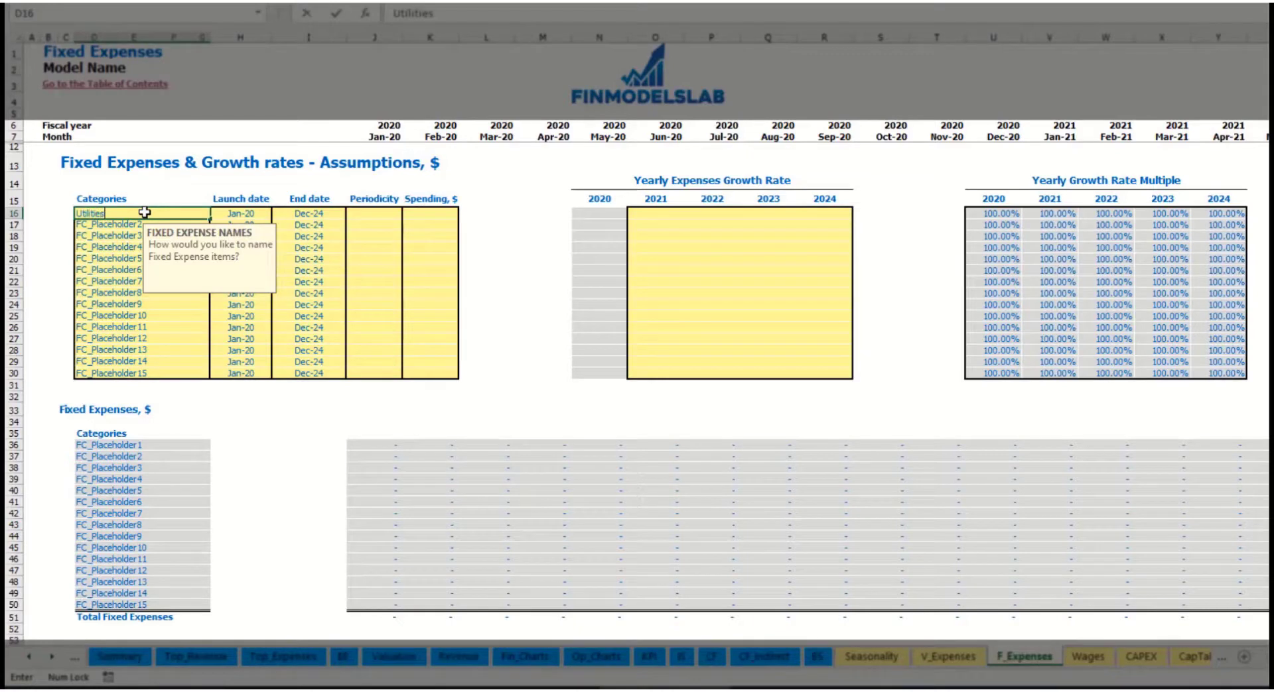
key("Return")
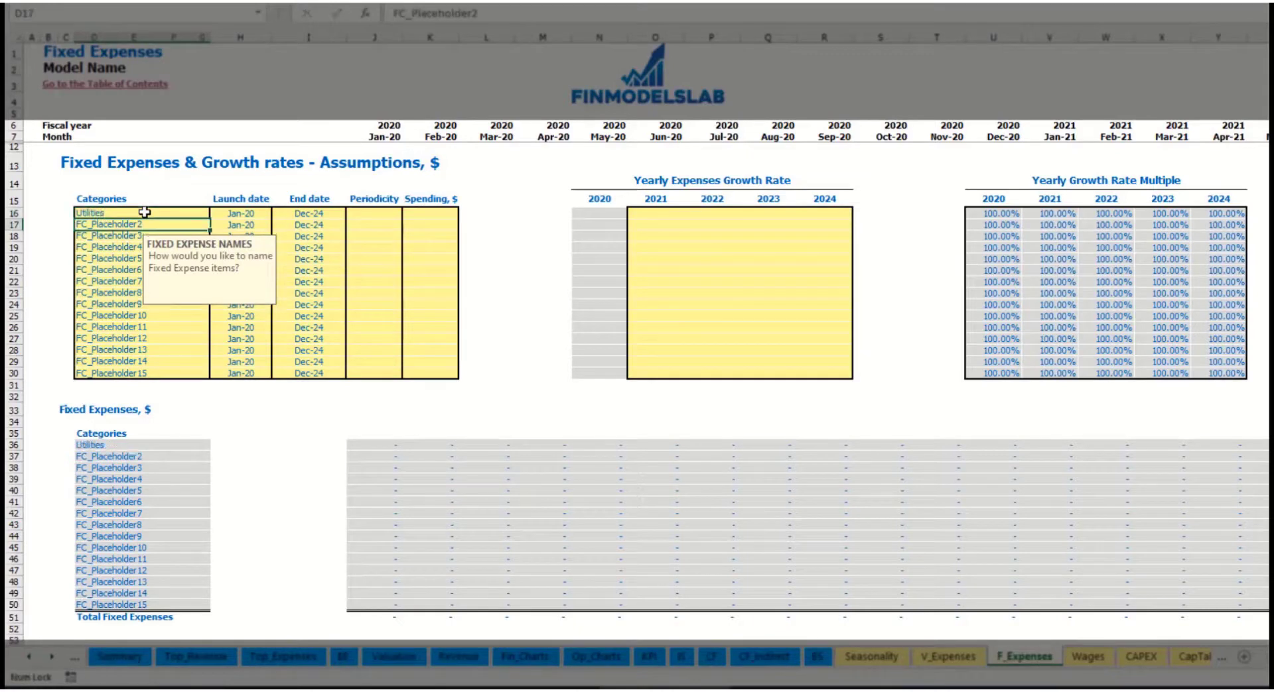
left_click(248, 213)
left_click(277, 214)
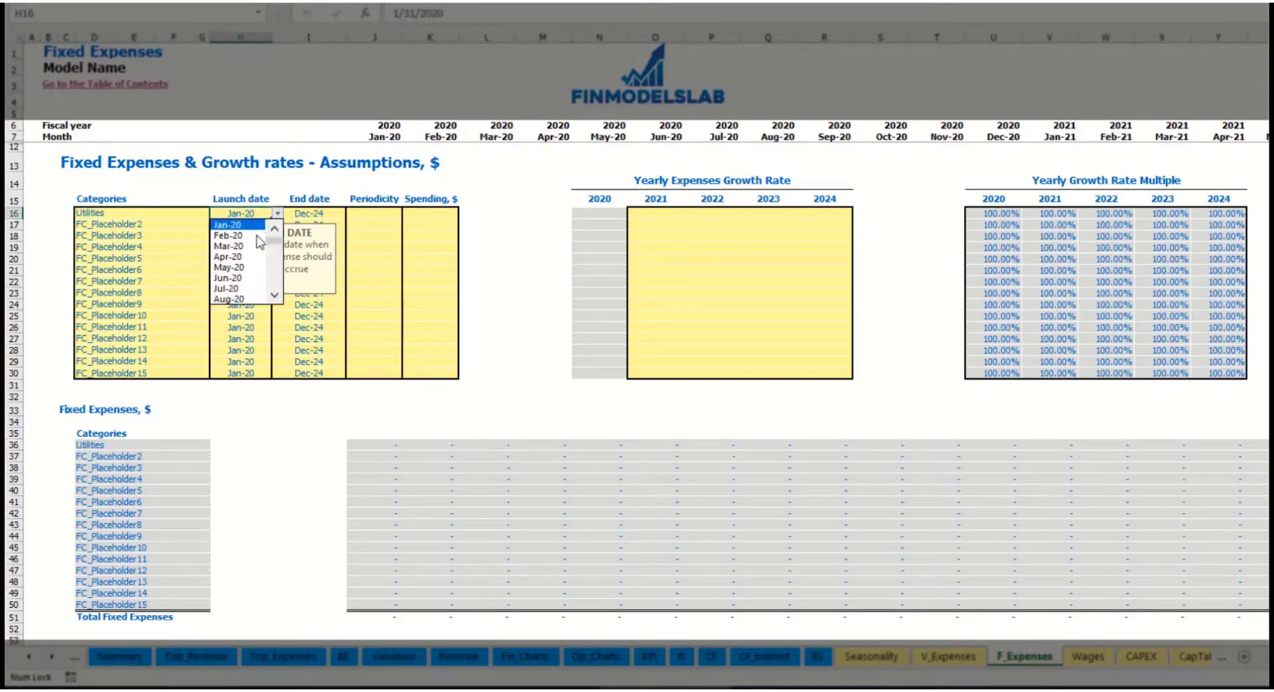
left_click(231, 245)
Check the Utilities end date against the first and last months of the model's timeline
left_click(333, 212)
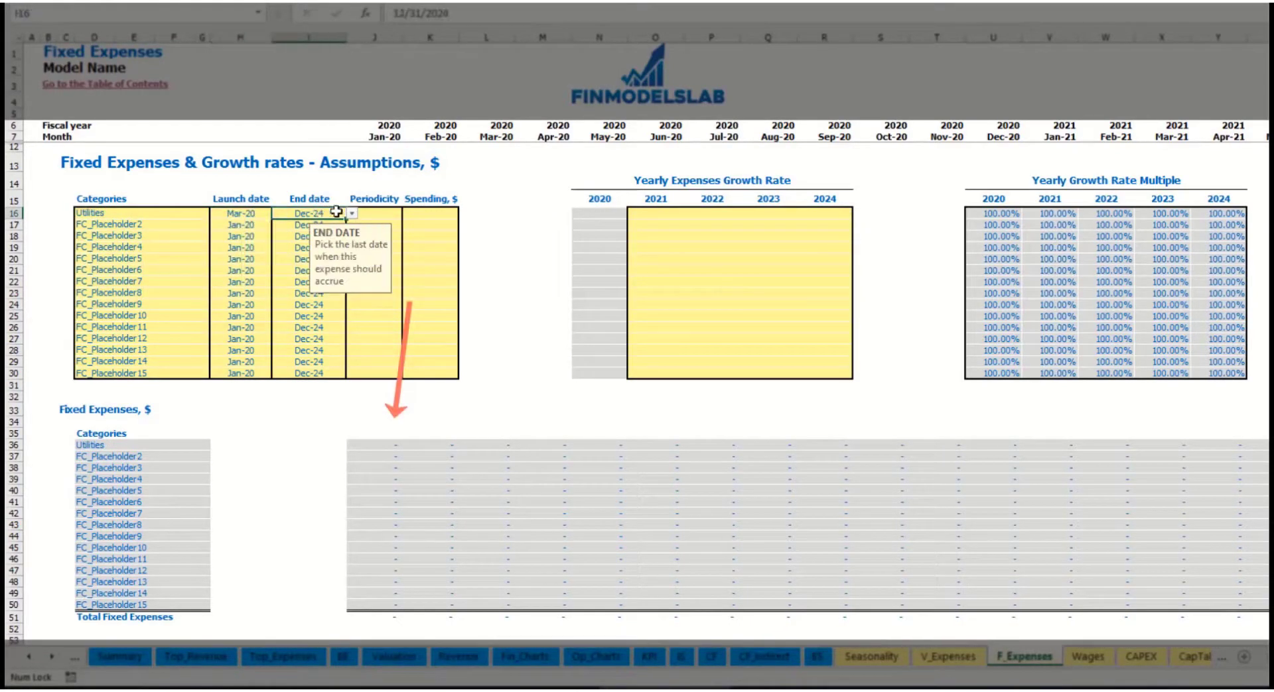
left_click(383, 138)
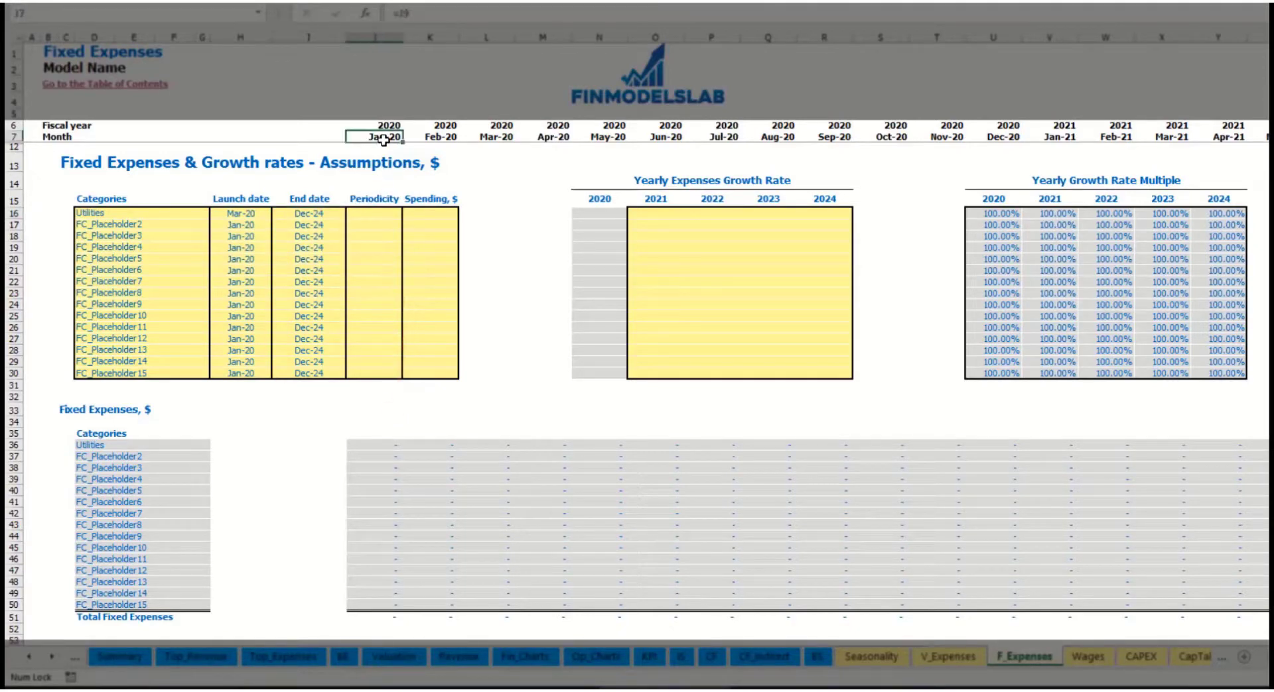
key("ctrl+Right")
key("ctrl+Left")
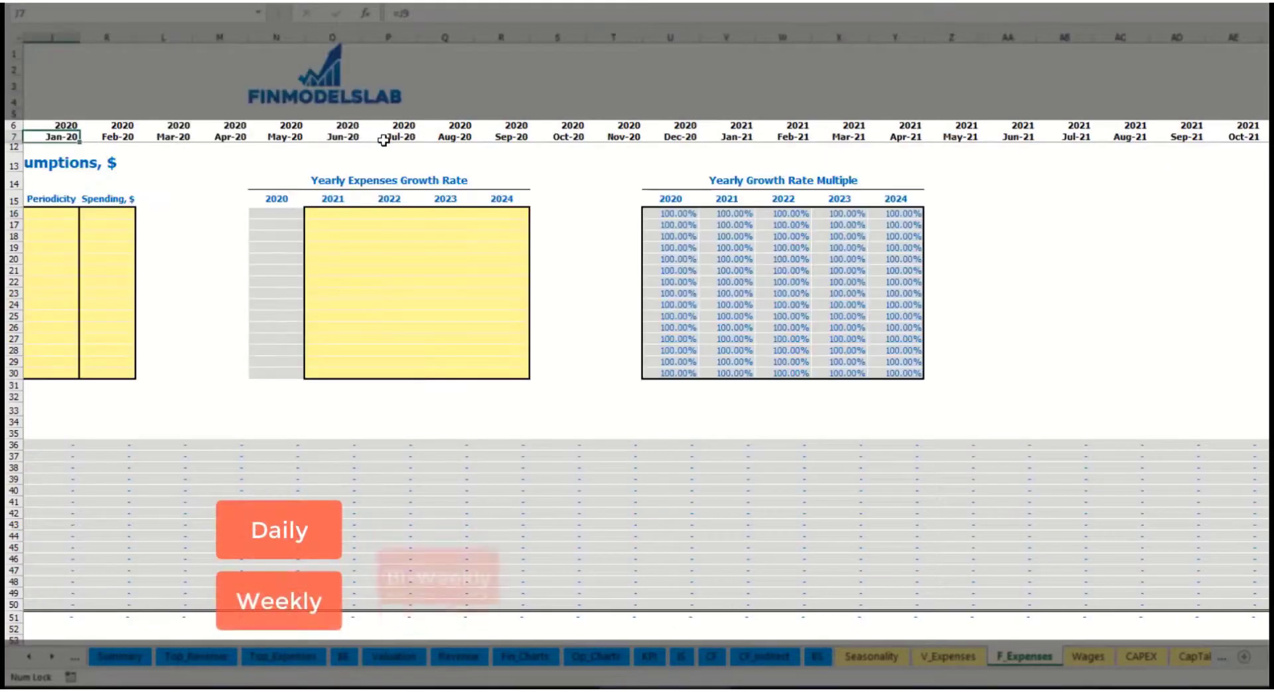
key("Left")
key("Left")
key("Left")
key("Home")
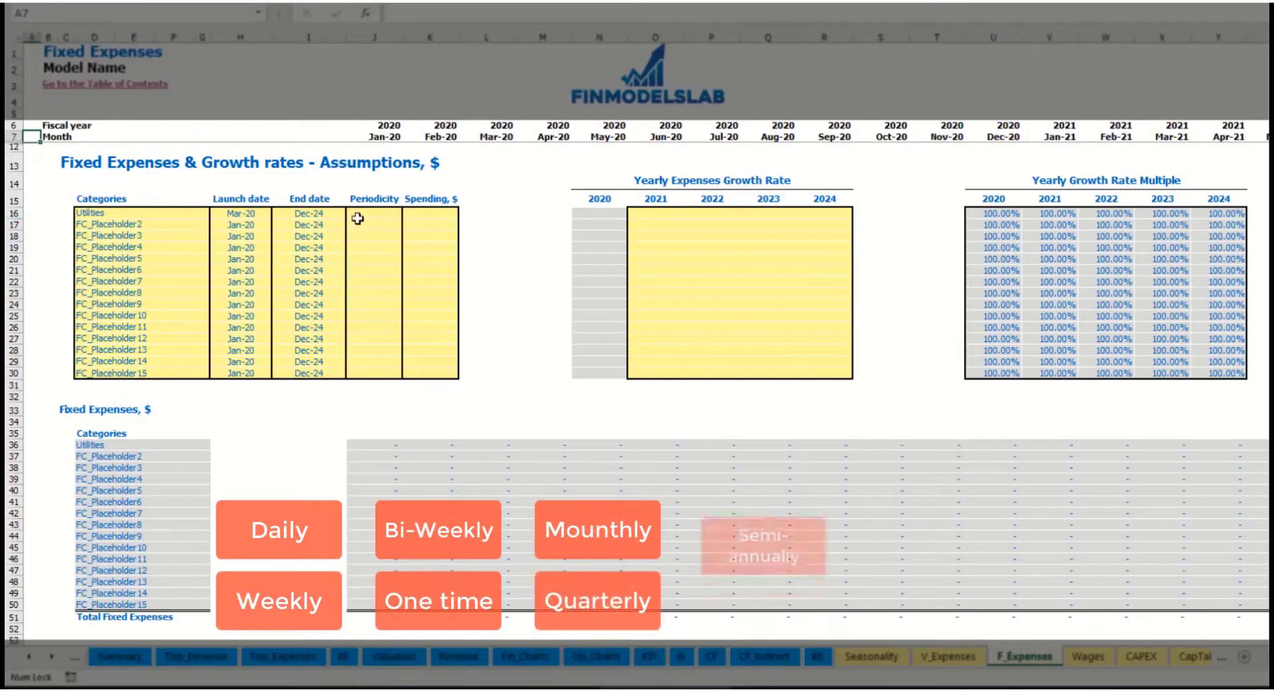
Set the Utilities periodicity to Daily and its spending to $50
left_click(391, 213)
left_click(408, 213)
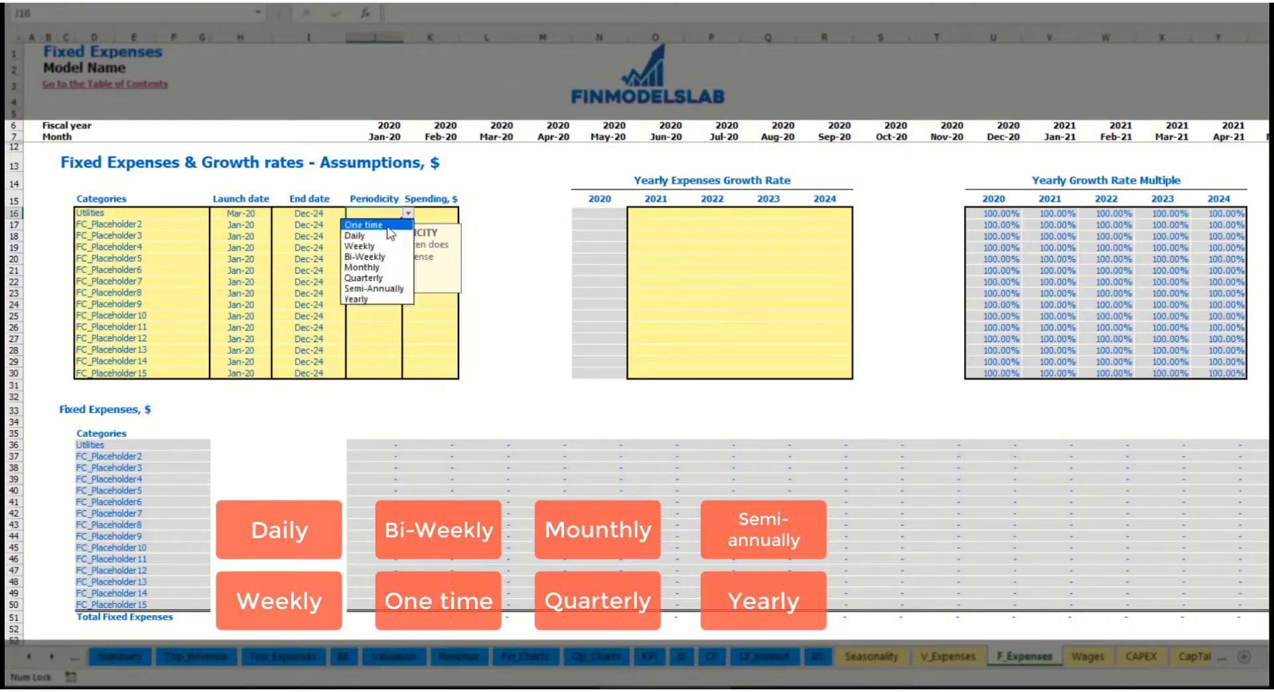
left_click(388, 236)
key("Right")
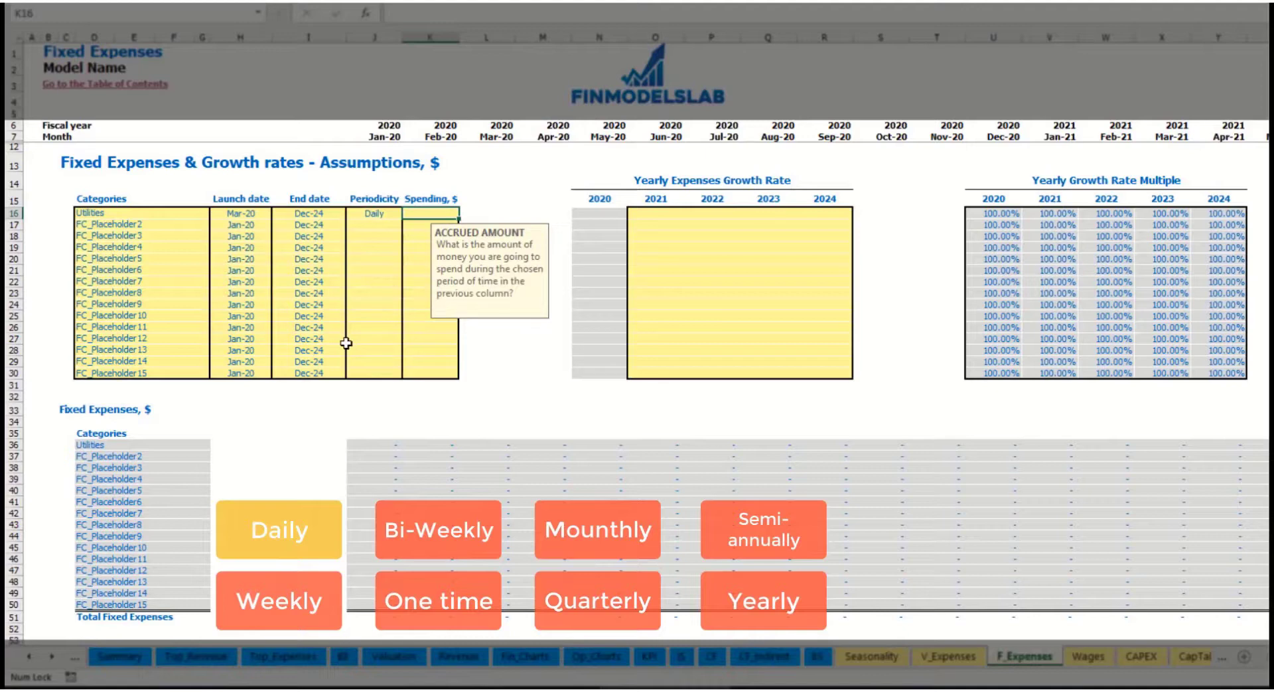
type("50")
key("Return")
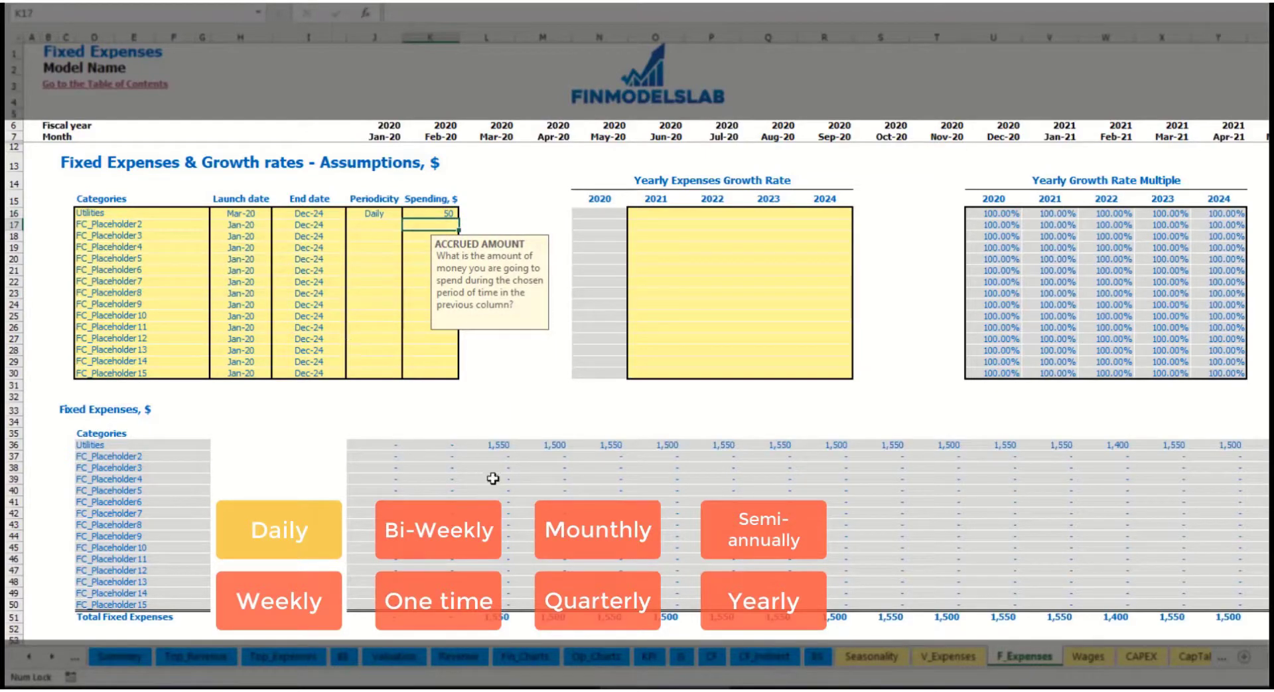
Examine the calculated monthly Utilities expenses for March, April and May 2020 against the timeline
left_click(501, 446)
left_click(551, 452)
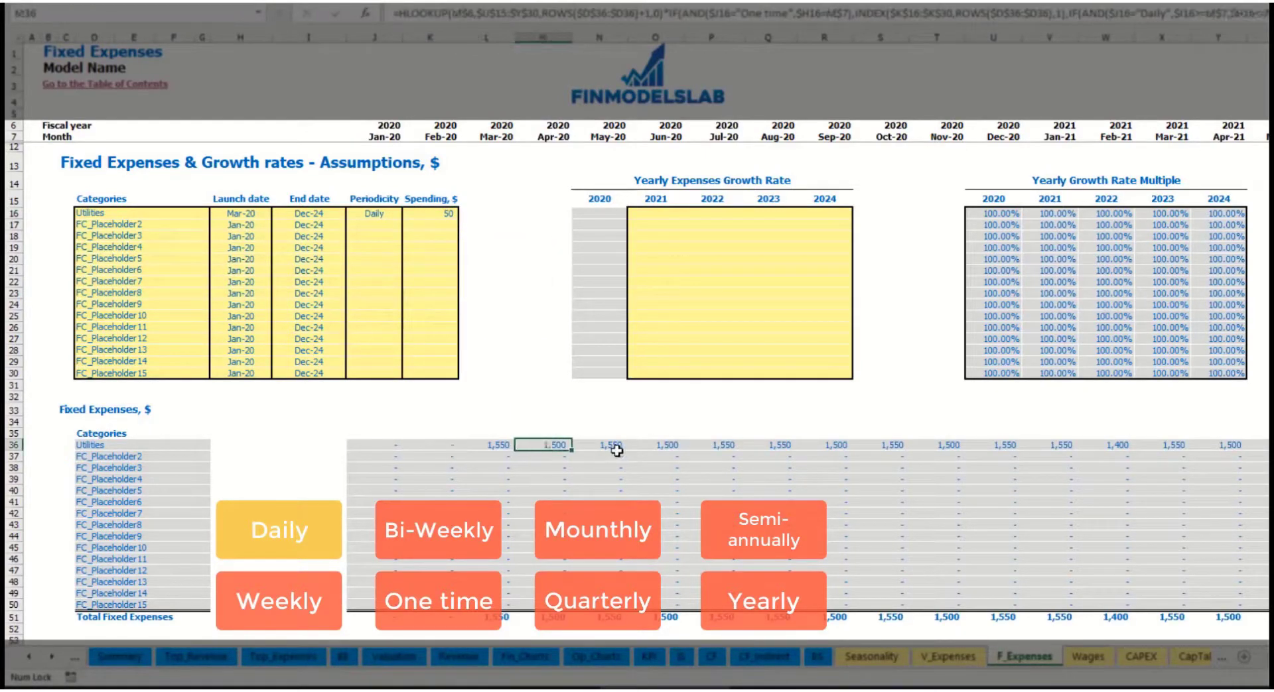
left_click(617, 448)
left_click(505, 437)
left_click(510, 449)
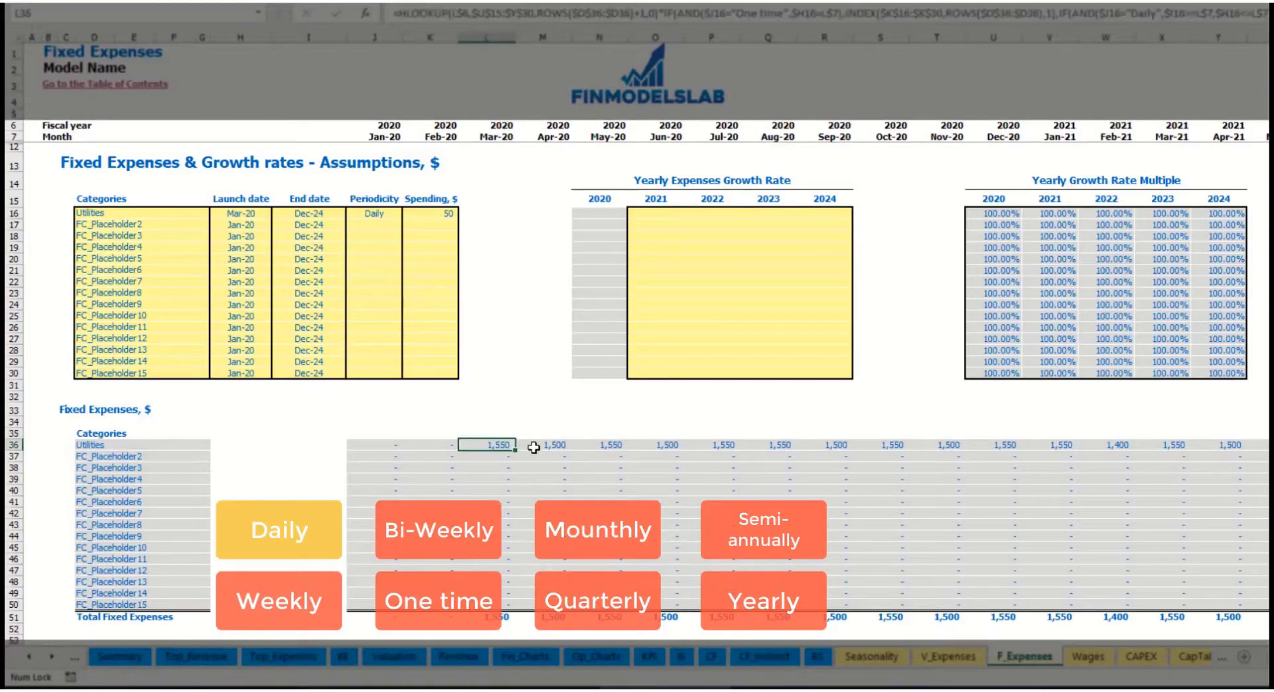
left_click(534, 449)
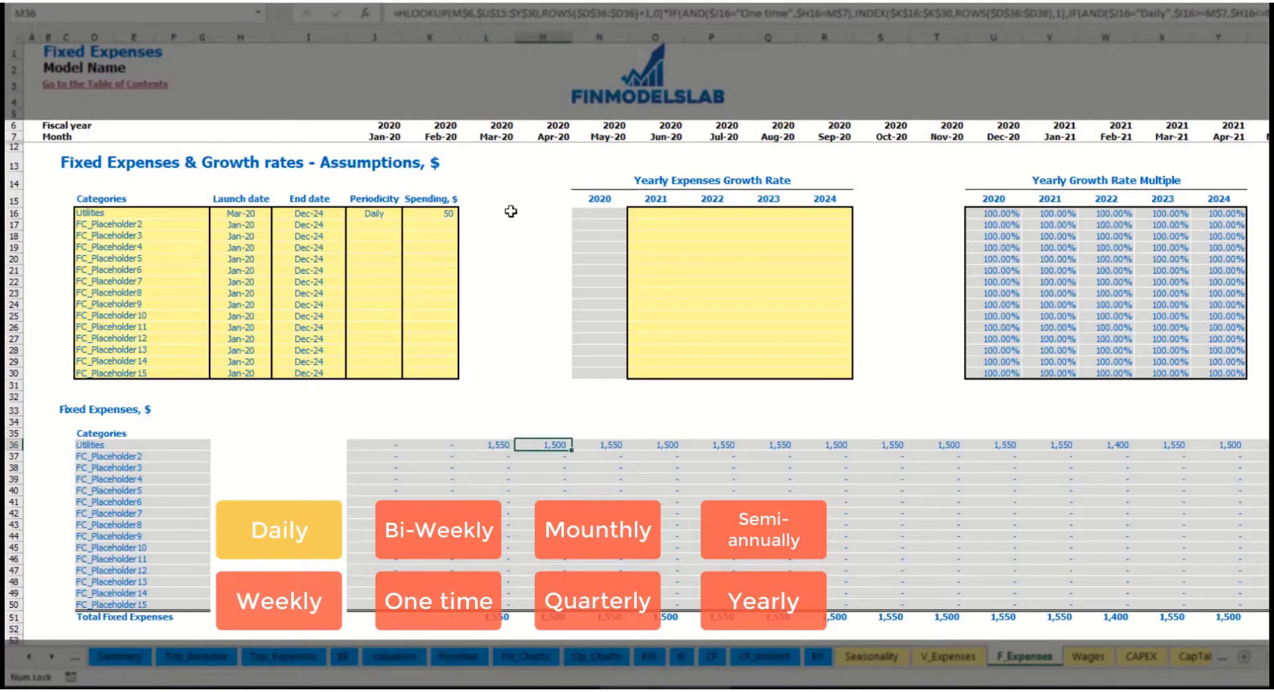
left_click(491, 135)
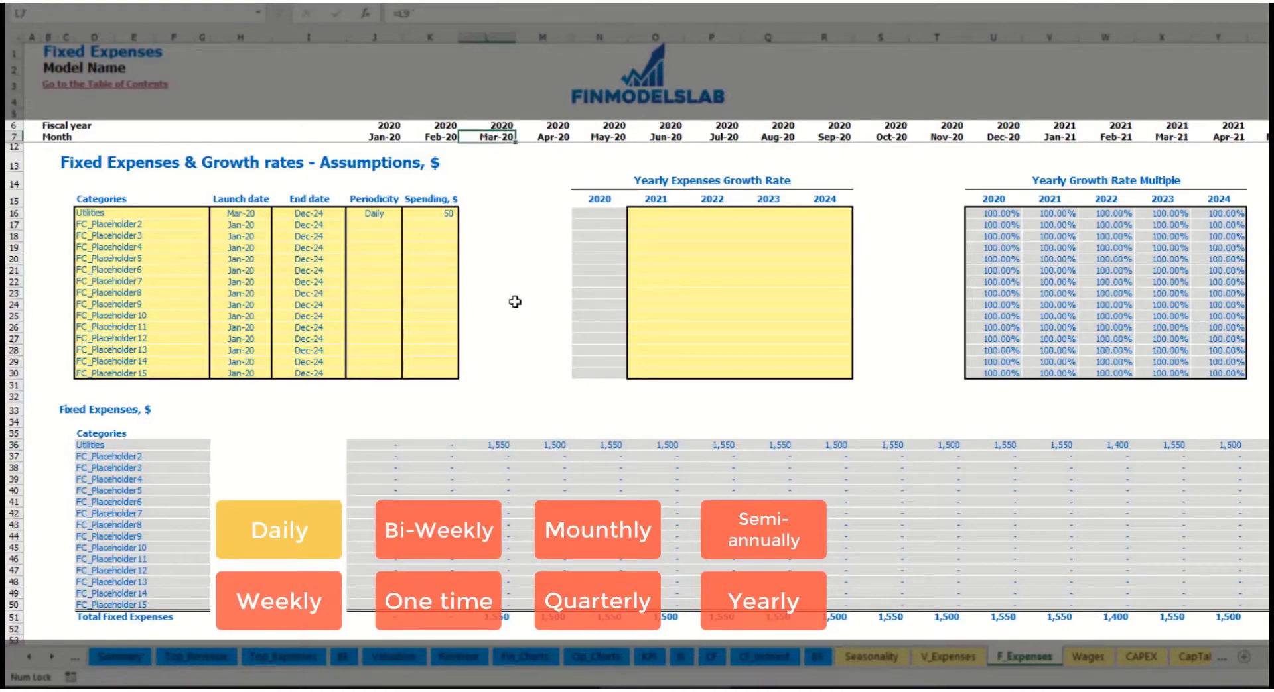
left_click(502, 447)
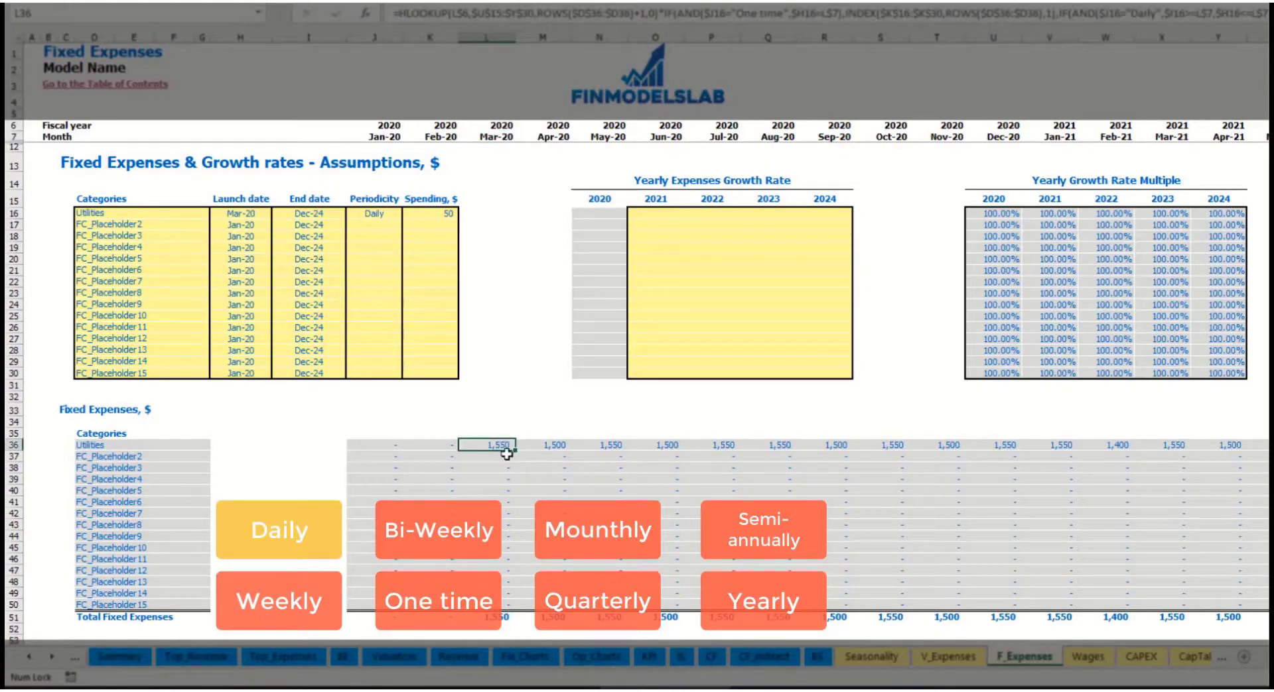
left_click(555, 445)
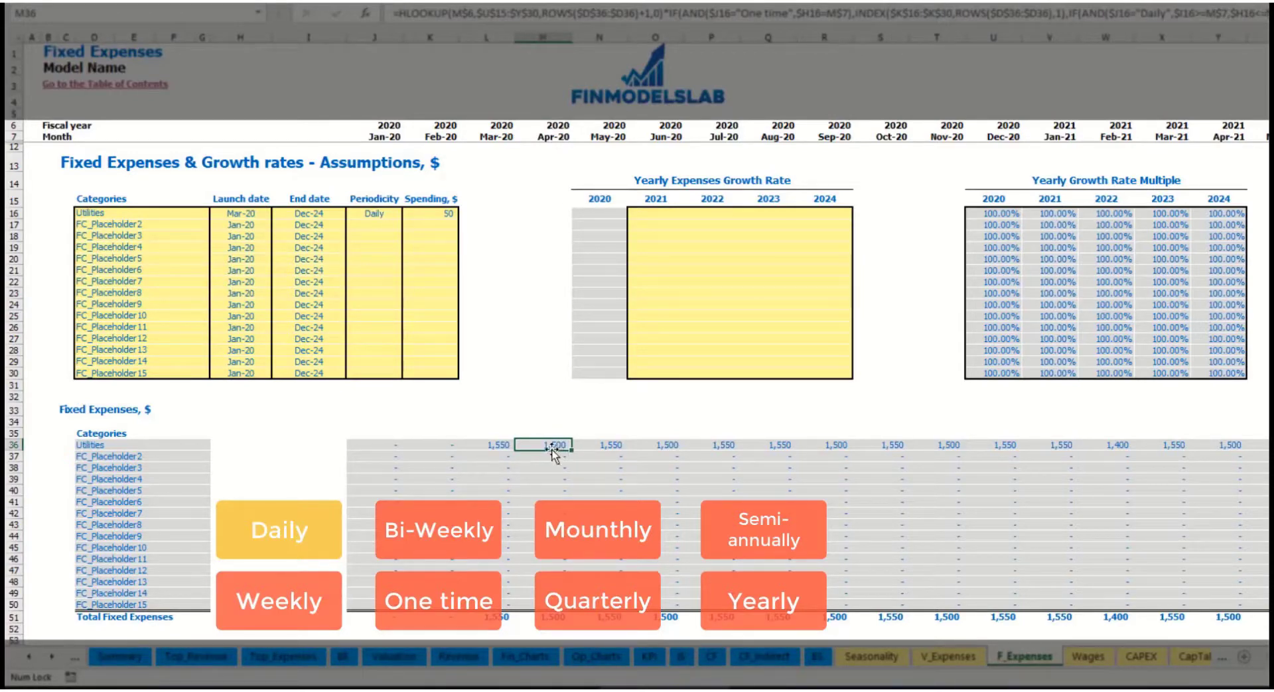
Set the Utilities yearly expenses growth rate to 5% for 2021 and copy it across 2022 to 2024
left_click(664, 217)
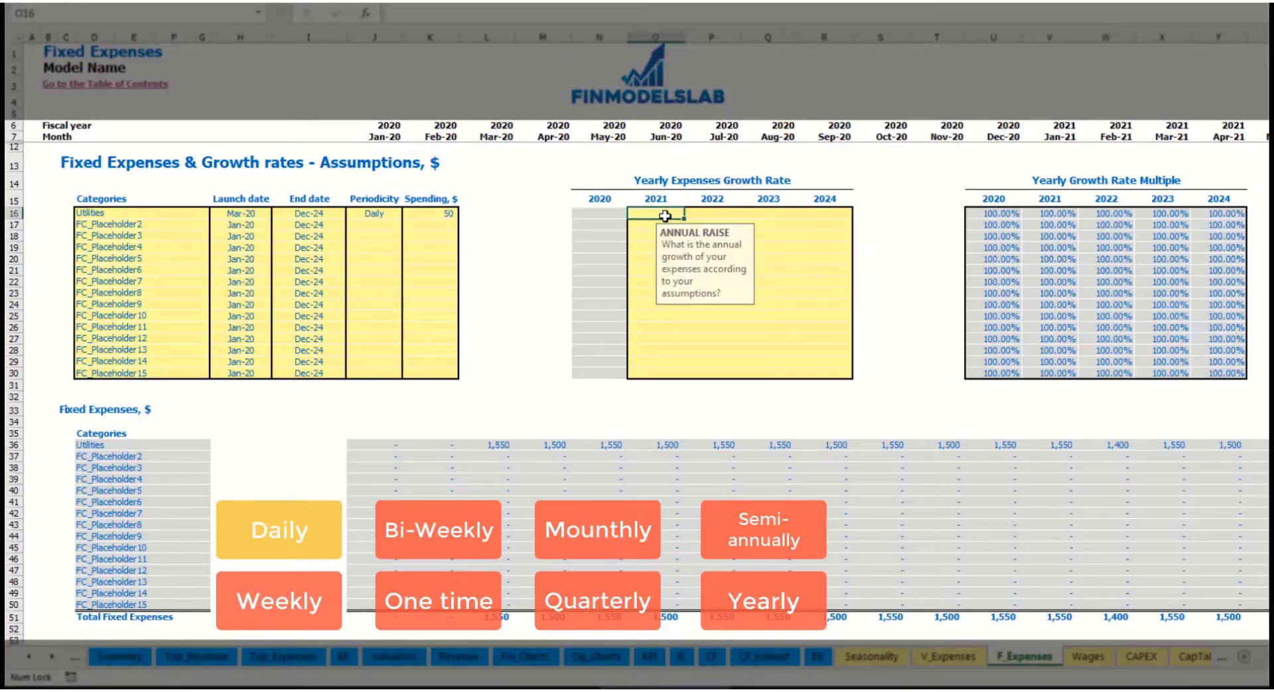
type("5%")
key("ctrl+Return")
key("ctrl+c")
key("Right")
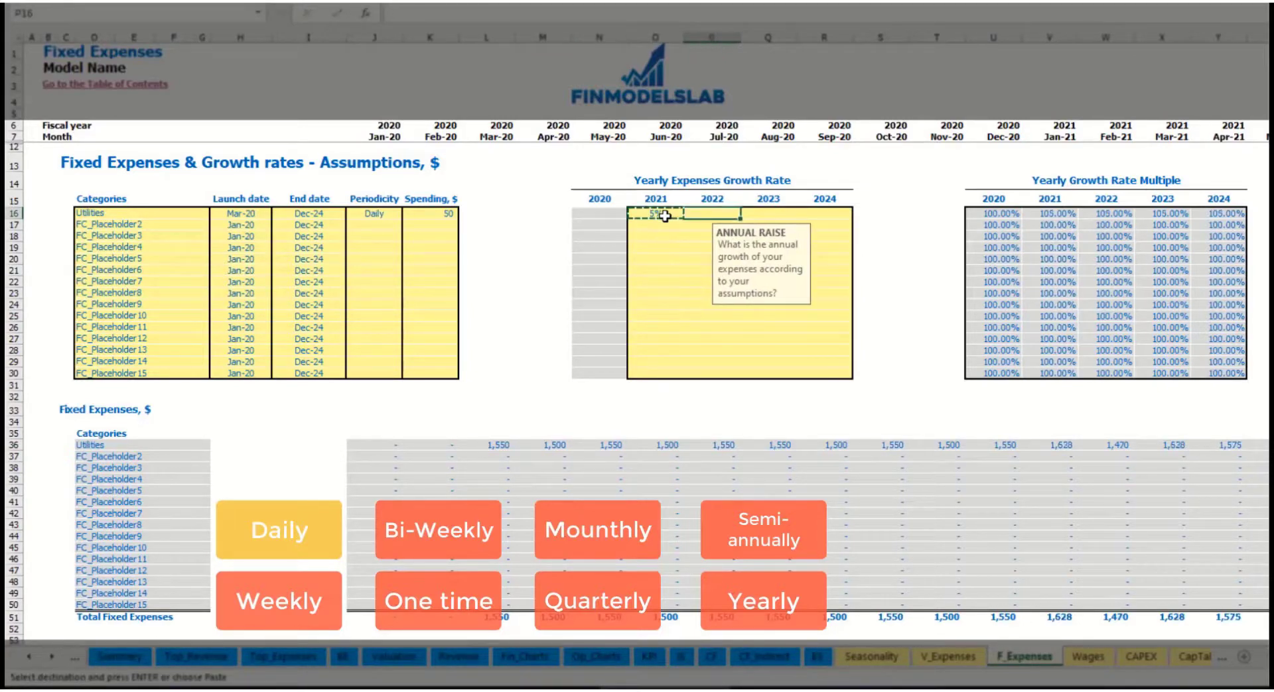
key("shift+Right")
key("shift+Right")
key("ctrl+v")
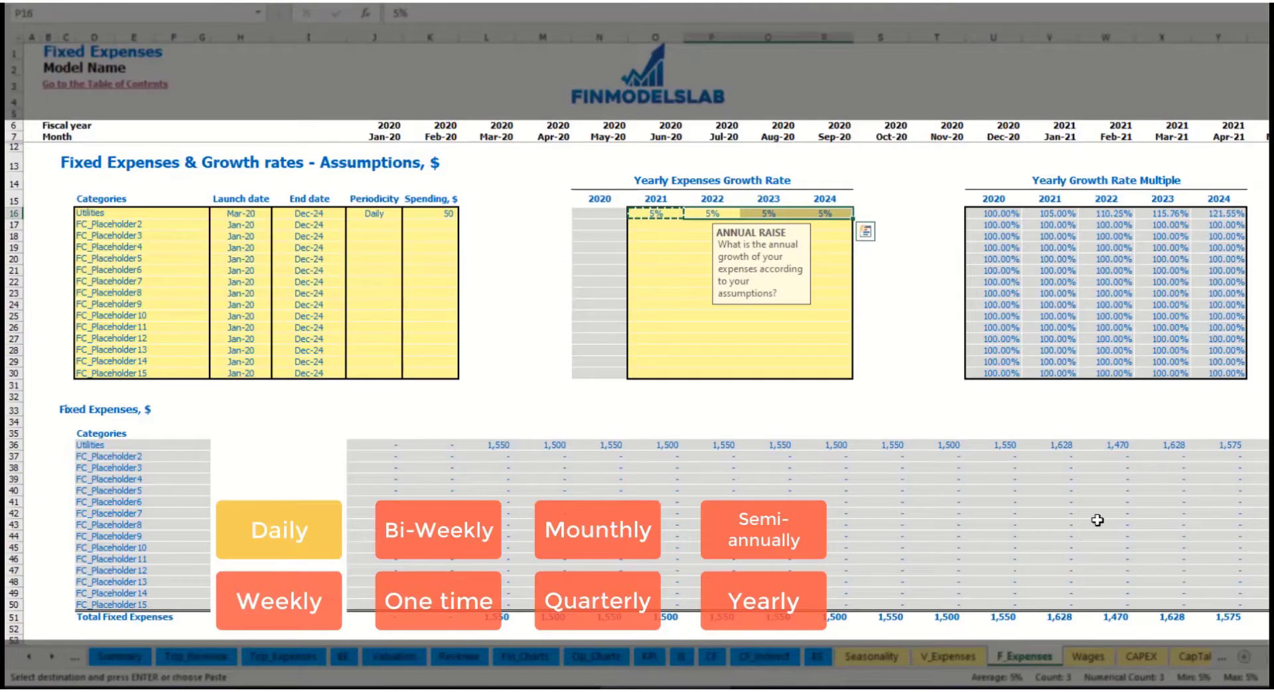
left_click_drag(665, 217, 824, 214)
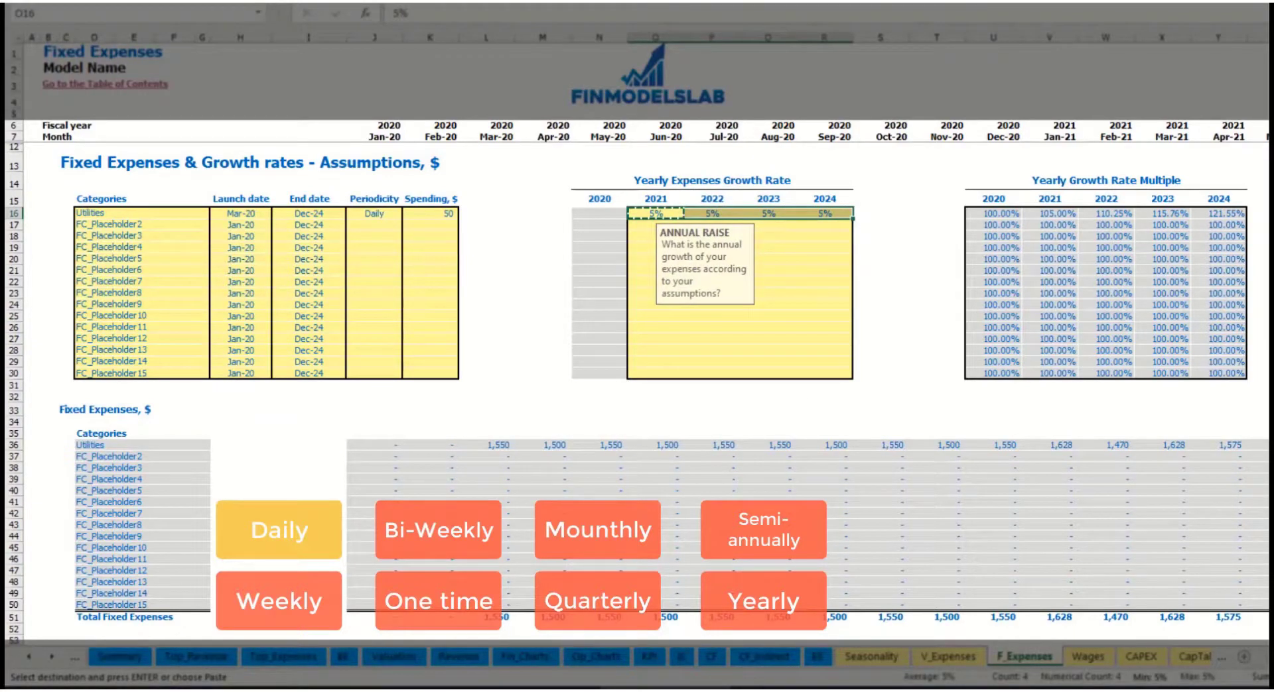
left_click_drag(1267, 657, 1158, 641)
Rename the second fixed expense category, FC_Placeholder2, as Advertising
left_click(154, 221)
type("Adver")
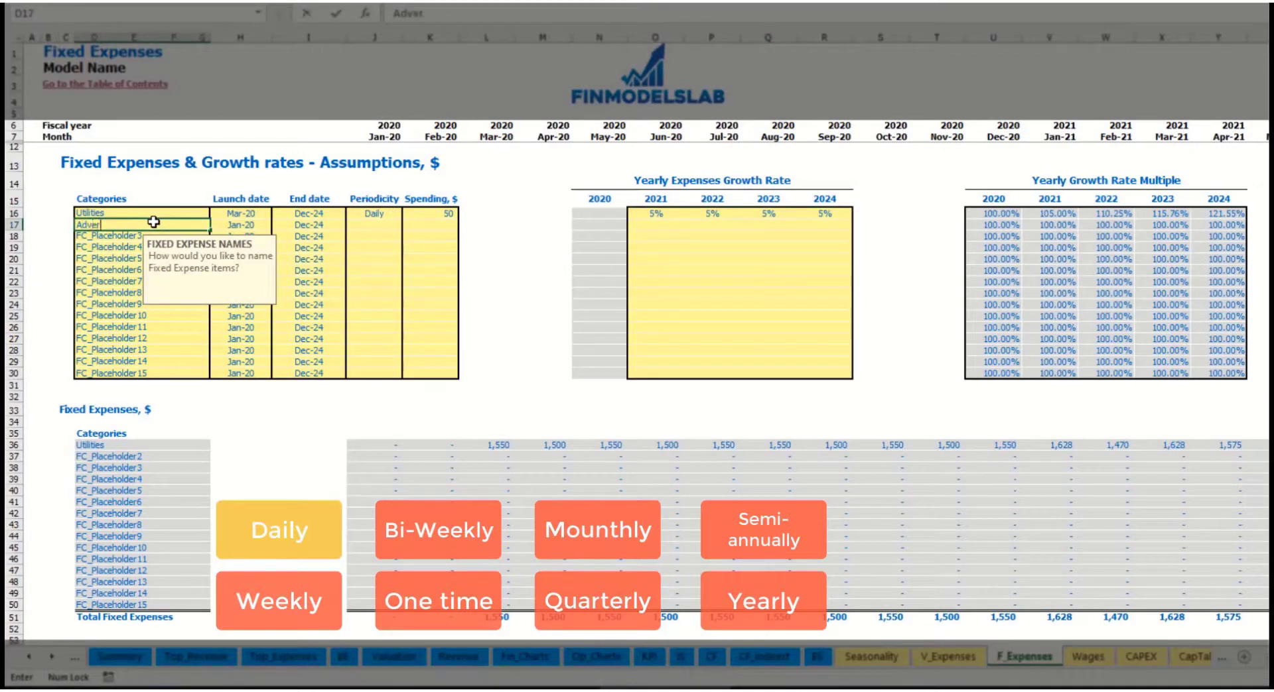
type("tising")
key("Return")
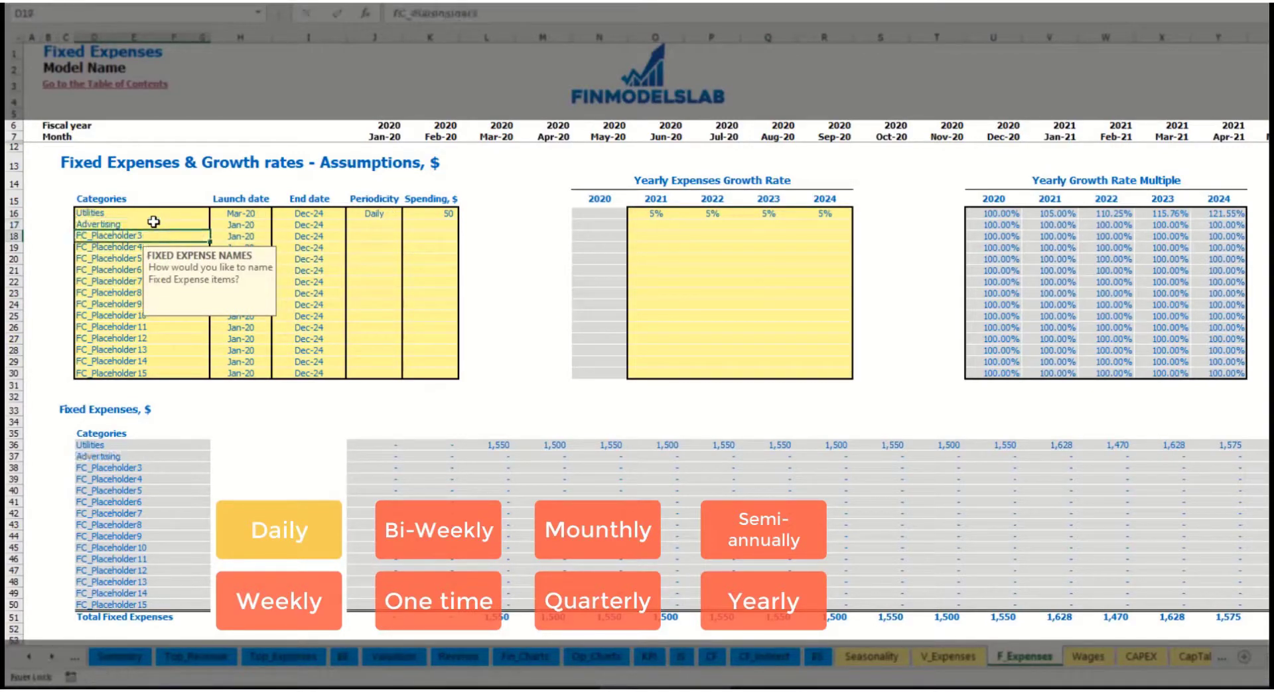
Set the Advertising launch date to Mar-20 and its end date to Aug-24
left_click(242, 227)
left_click(277, 224)
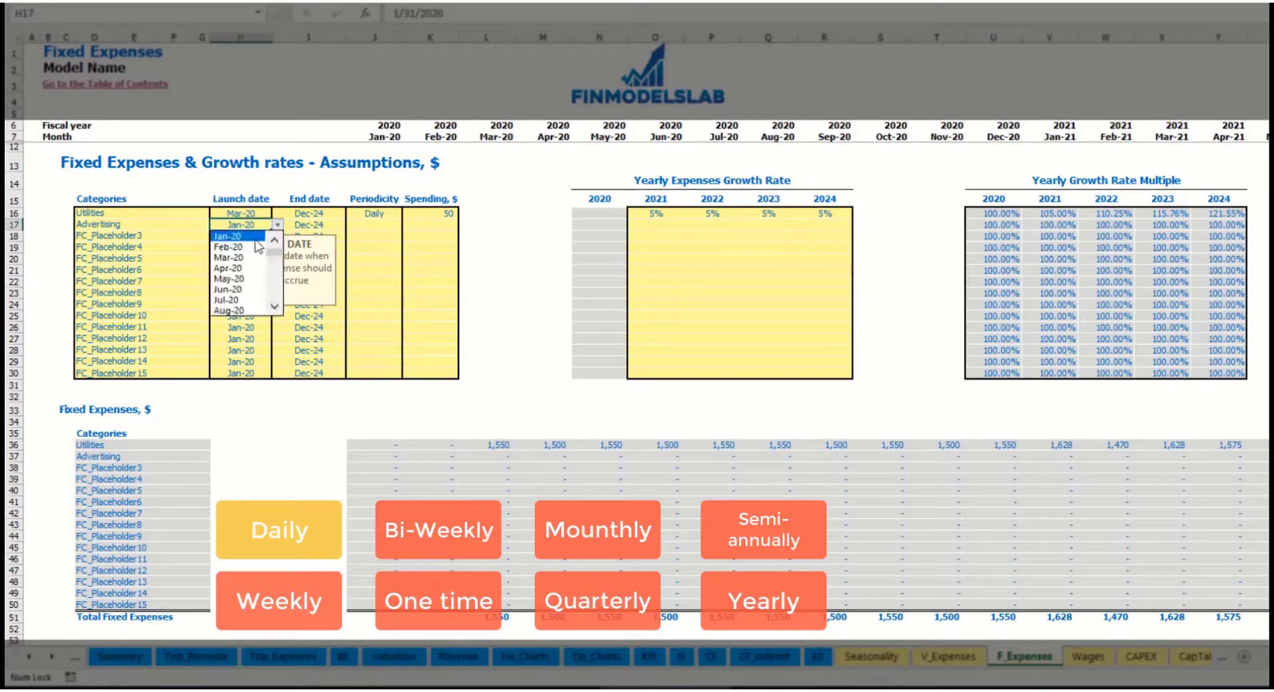
left_click(249, 259)
left_click(309, 225)
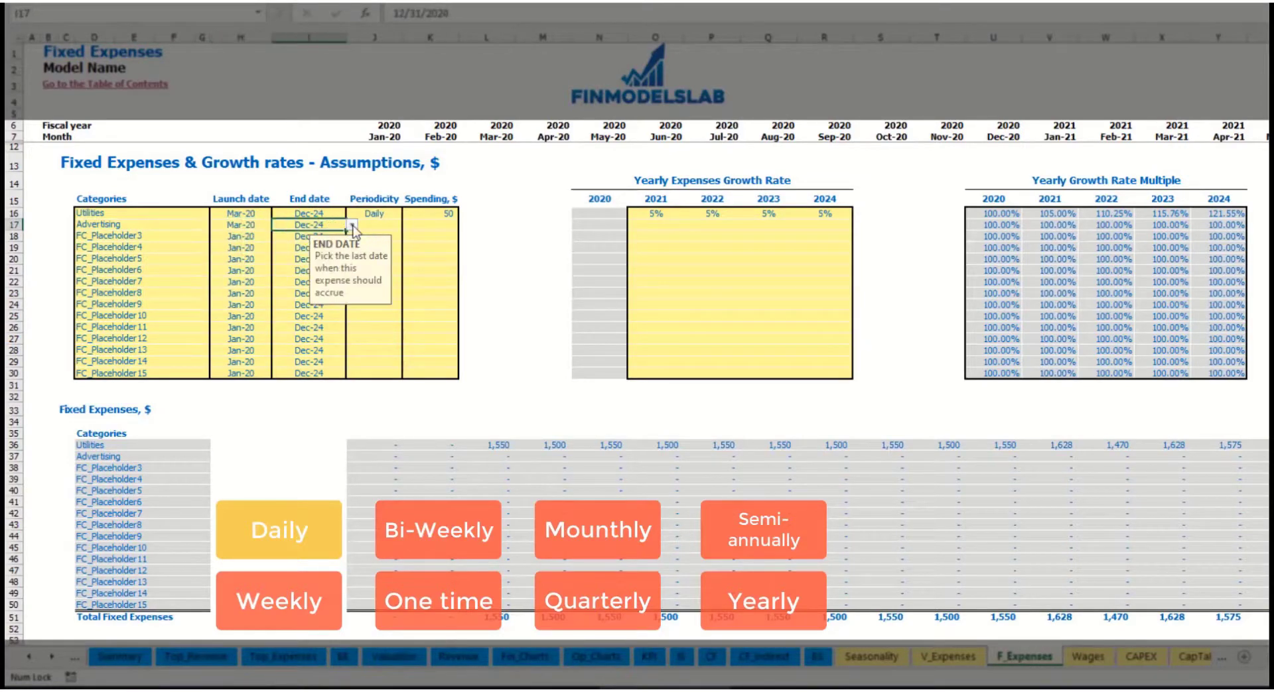
left_click(351, 225)
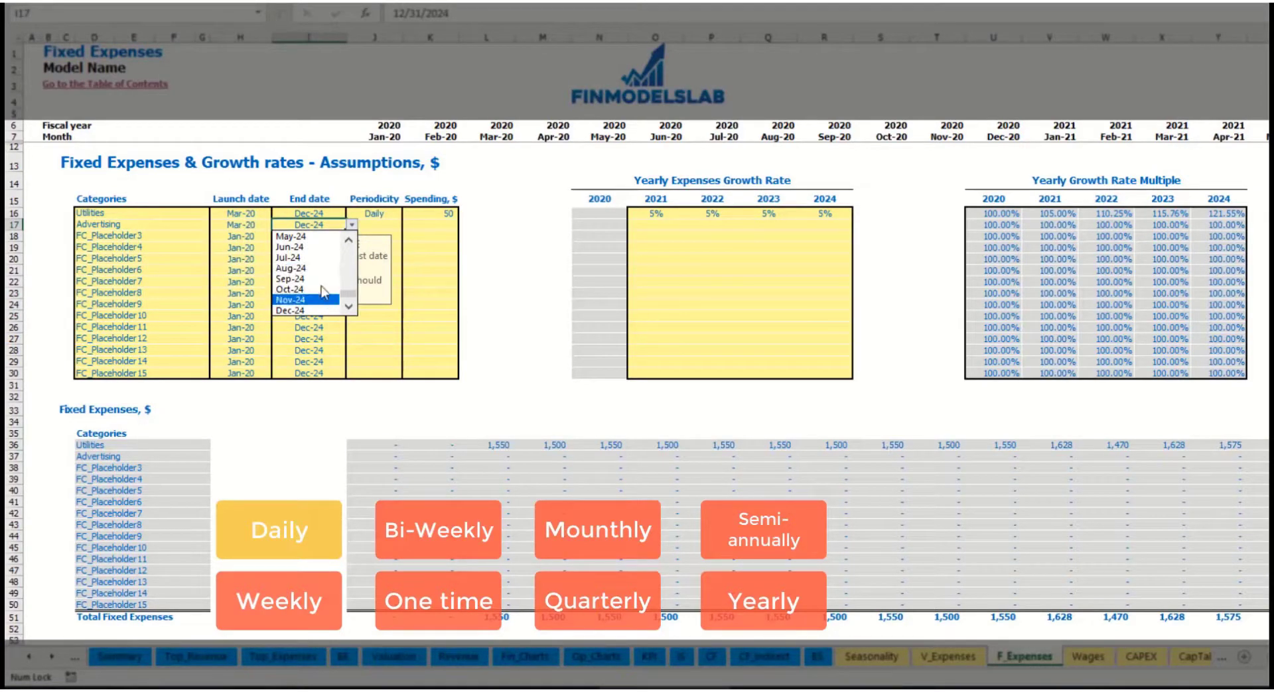
left_click(312, 269)
Set the Advertising periodicity to Weekly and its spending to $100
left_click(374, 225)
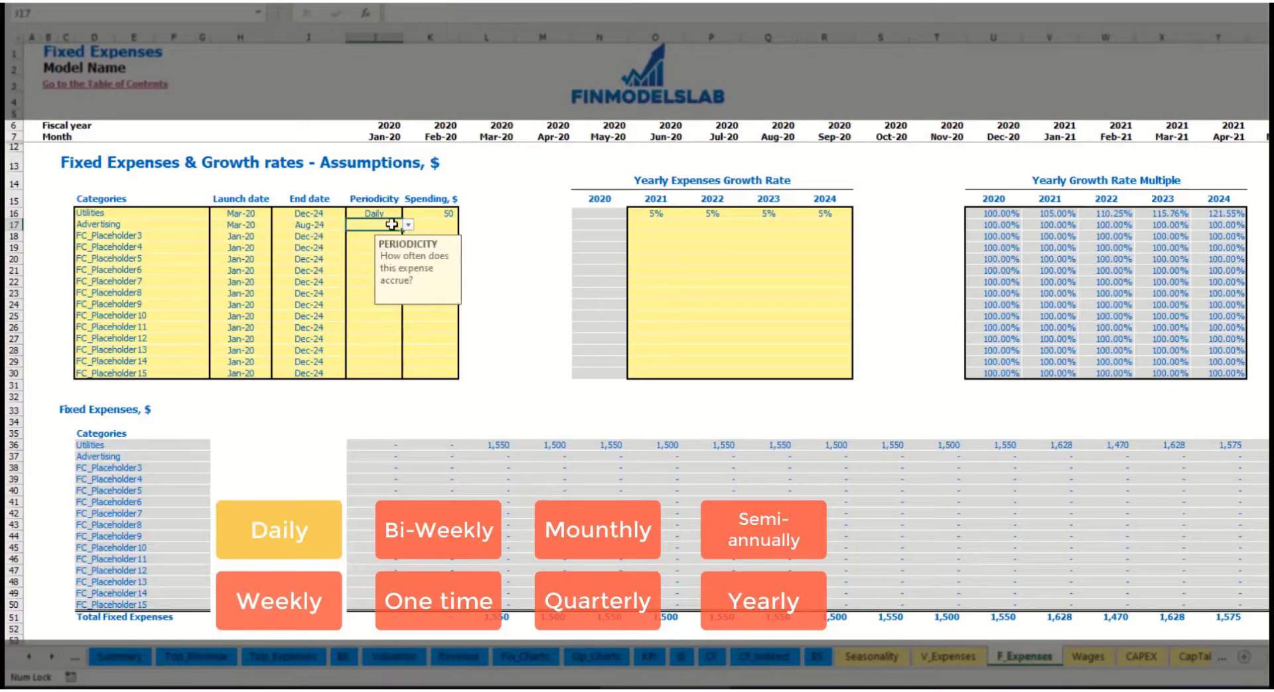
left_click(407, 224)
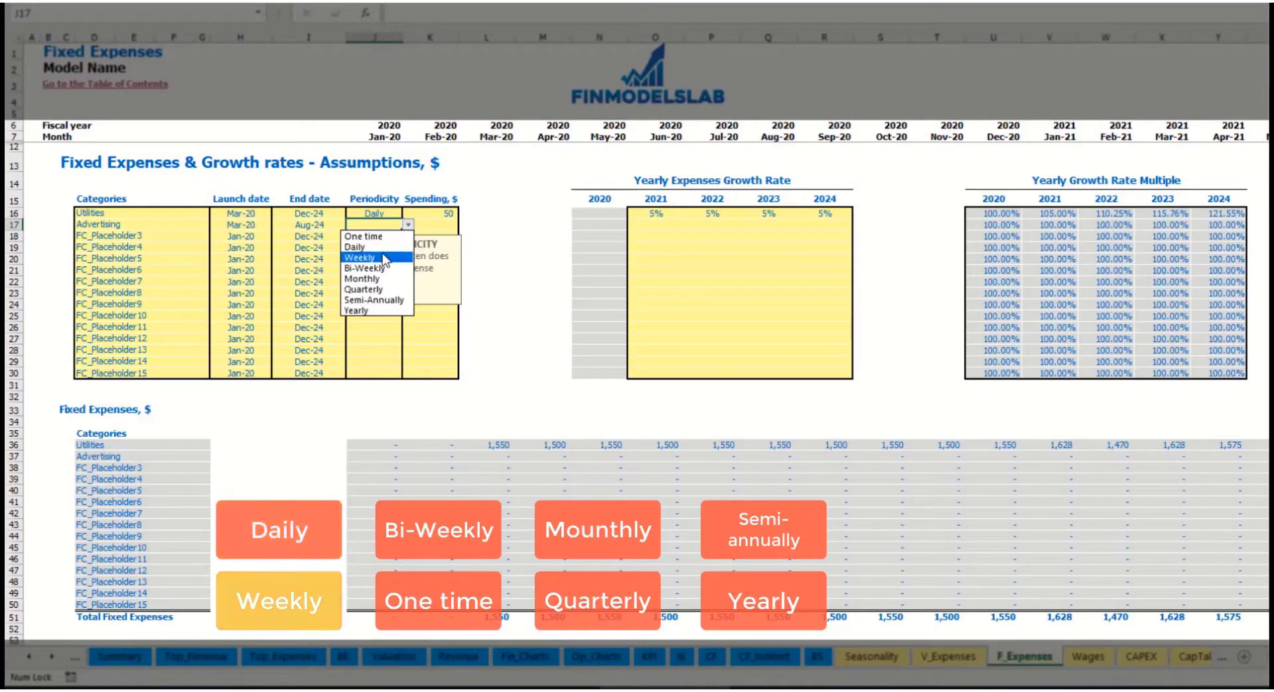
left_click(383, 257)
left_click(426, 228)
type("100")
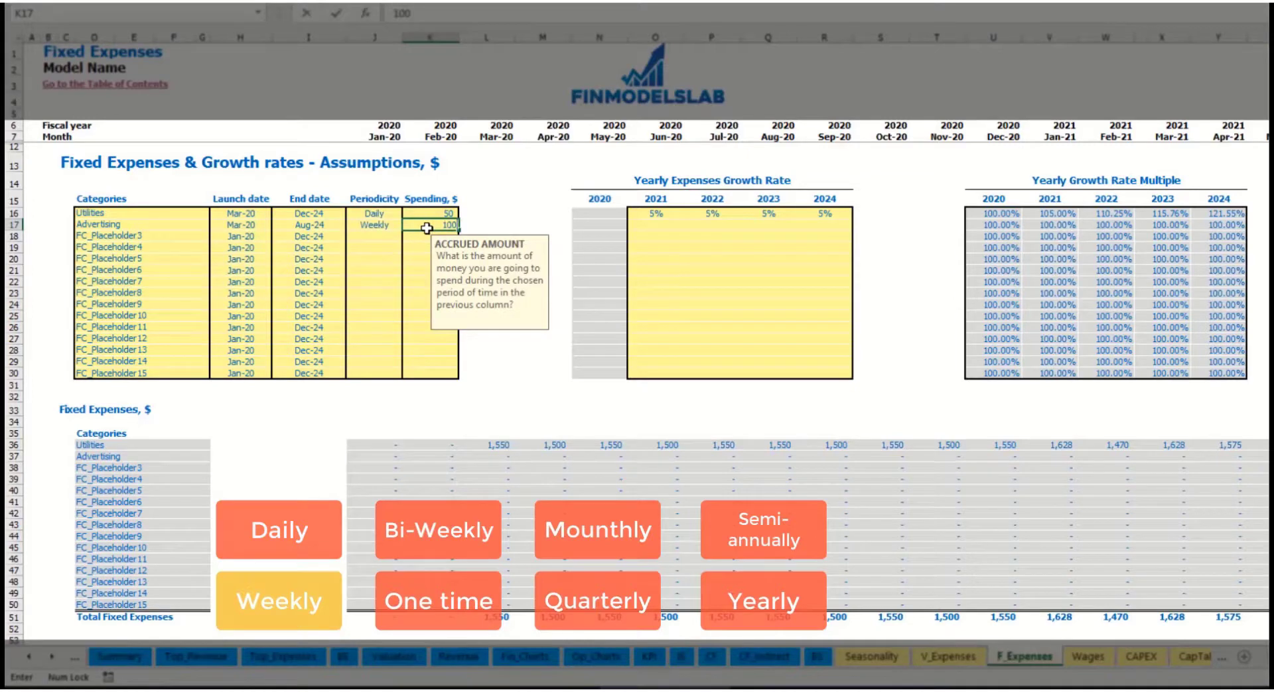
key("Return")
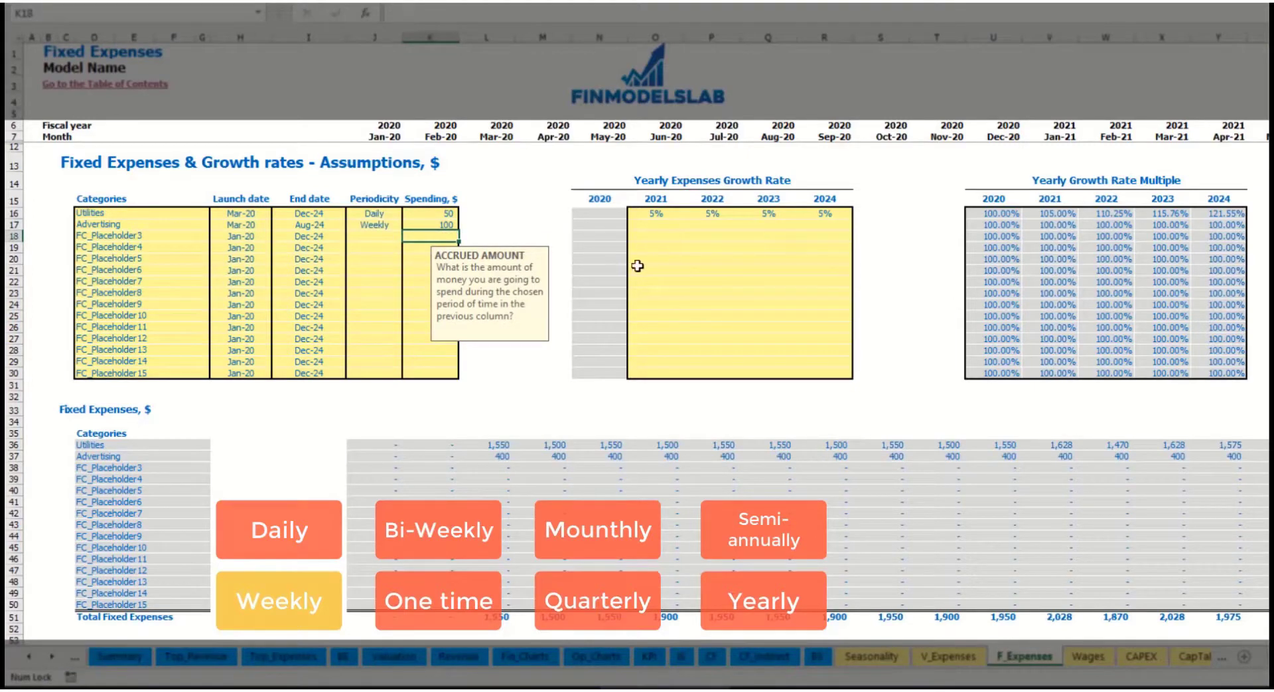
Examine the calculated monthly Advertising expenses from March 2020 through to the months of 2024
left_click(502, 457)
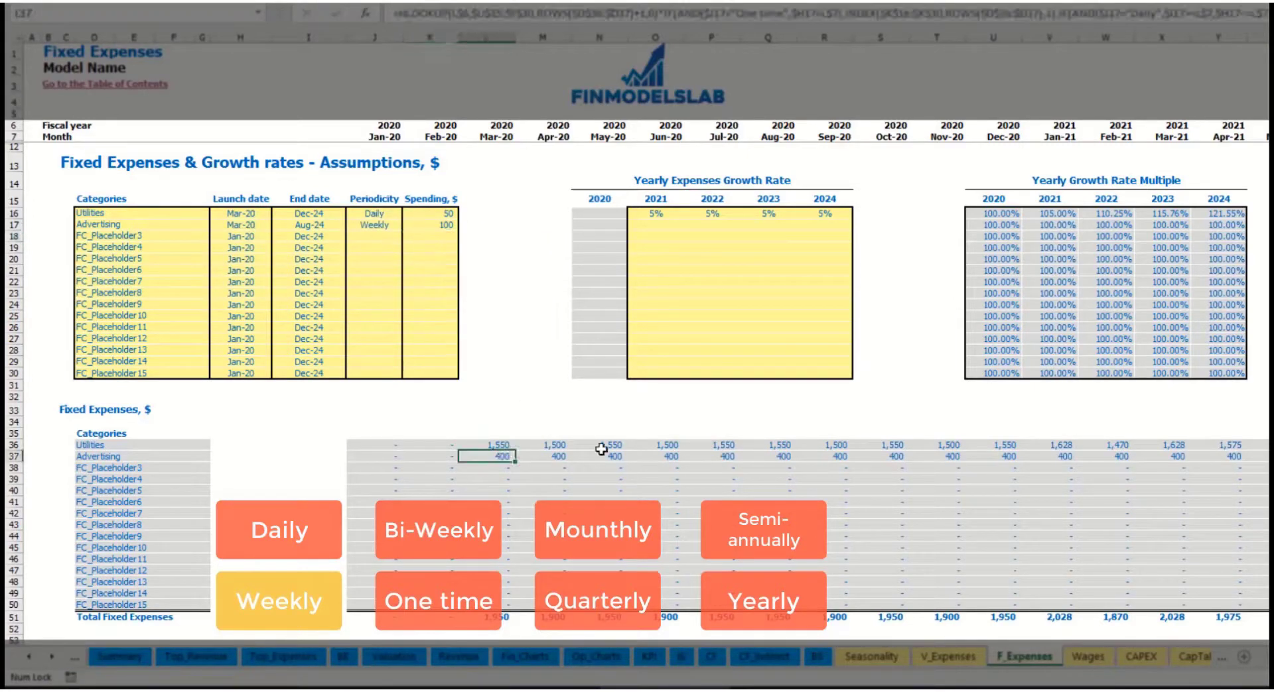
scroll(637, 332, "right", 10)
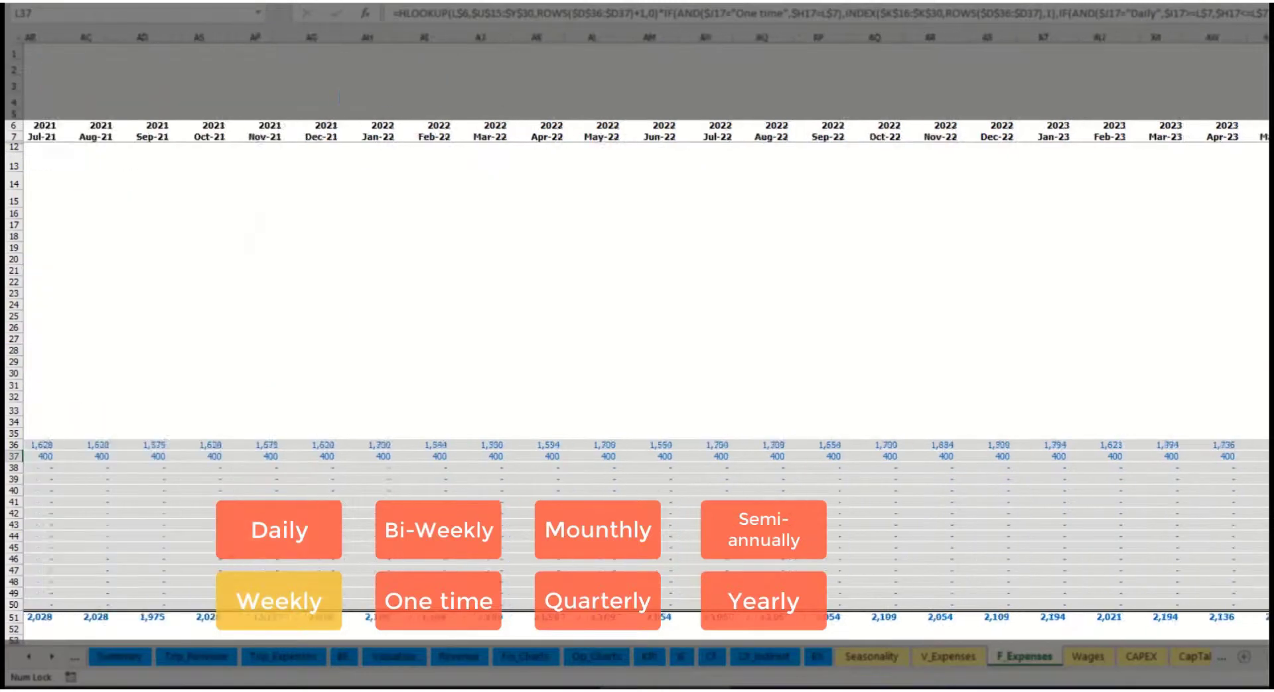
left_click(1265, 37)
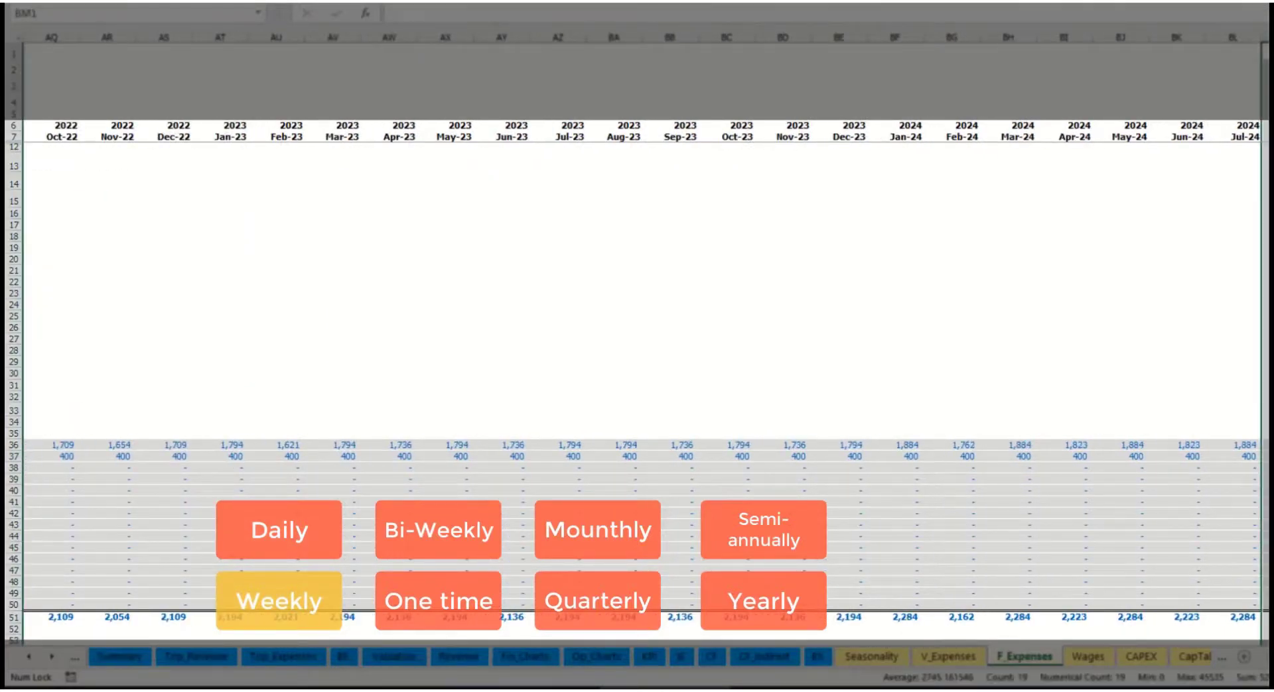
left_click(1265, 456)
scroll(1025, 684, "left", 10)
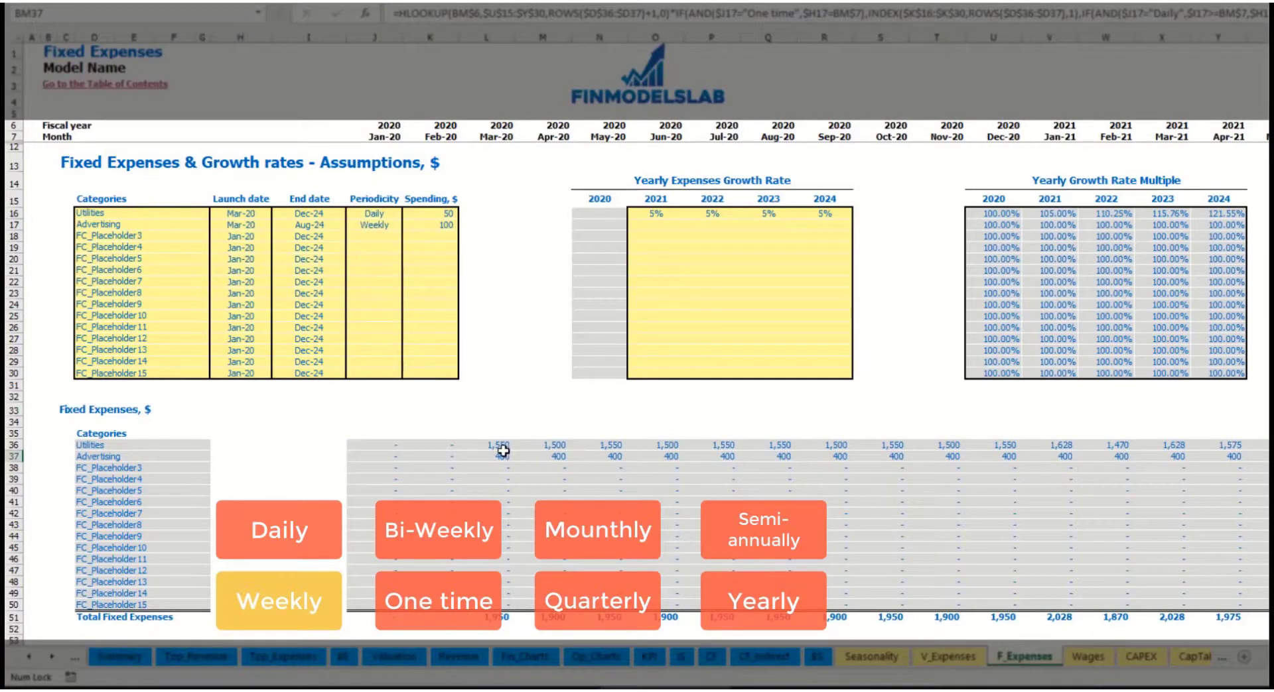
Change the Advertising periodicity to Bi-Weekly and its spending to $500
left_click(378, 225)
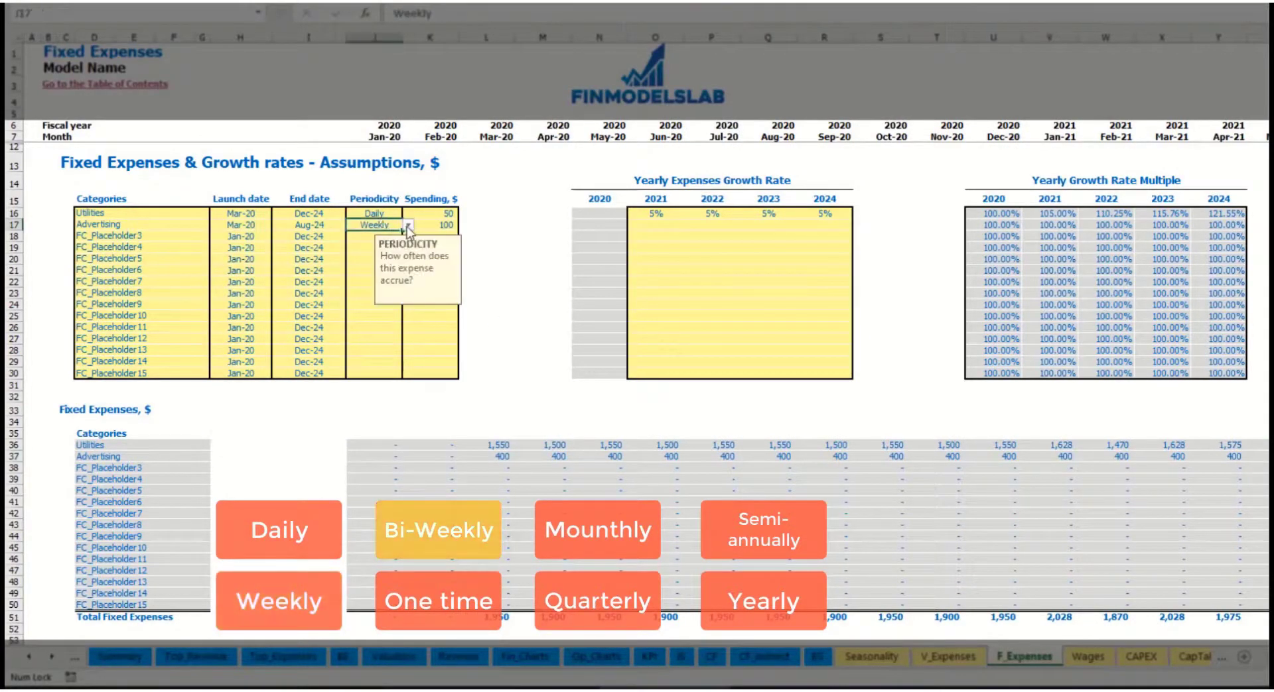
left_click(408, 225)
left_click(381, 268)
left_click(428, 226)
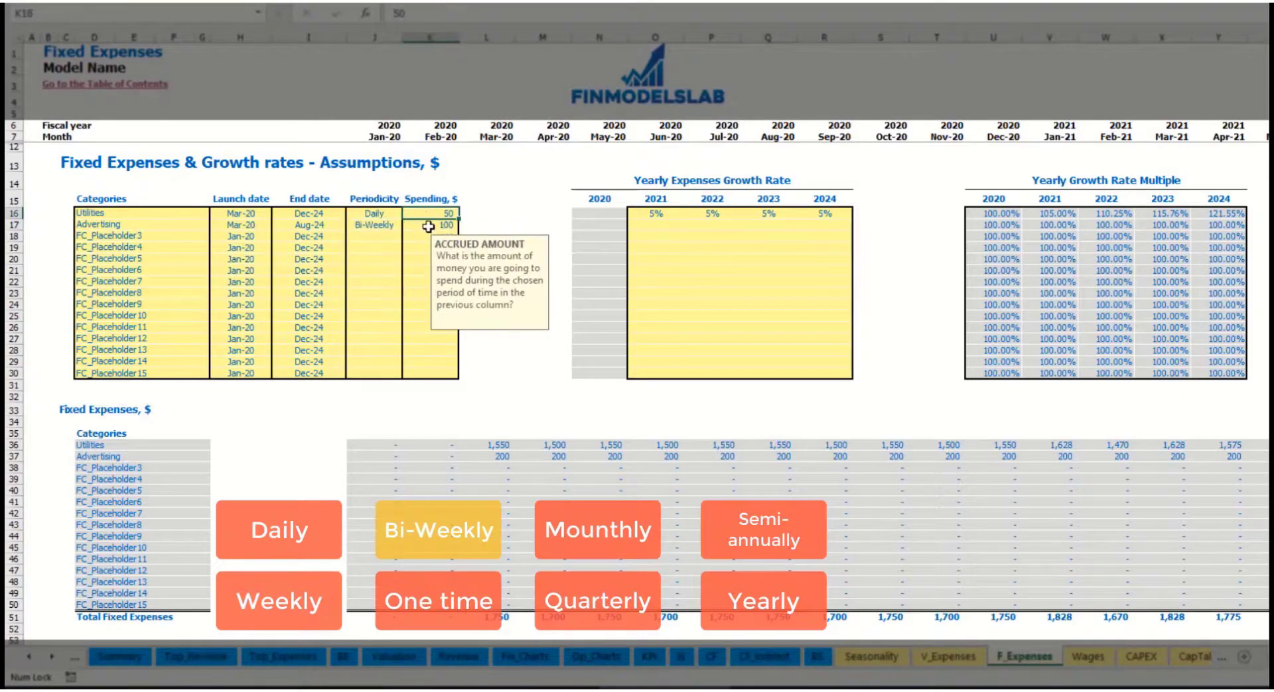
type("500")
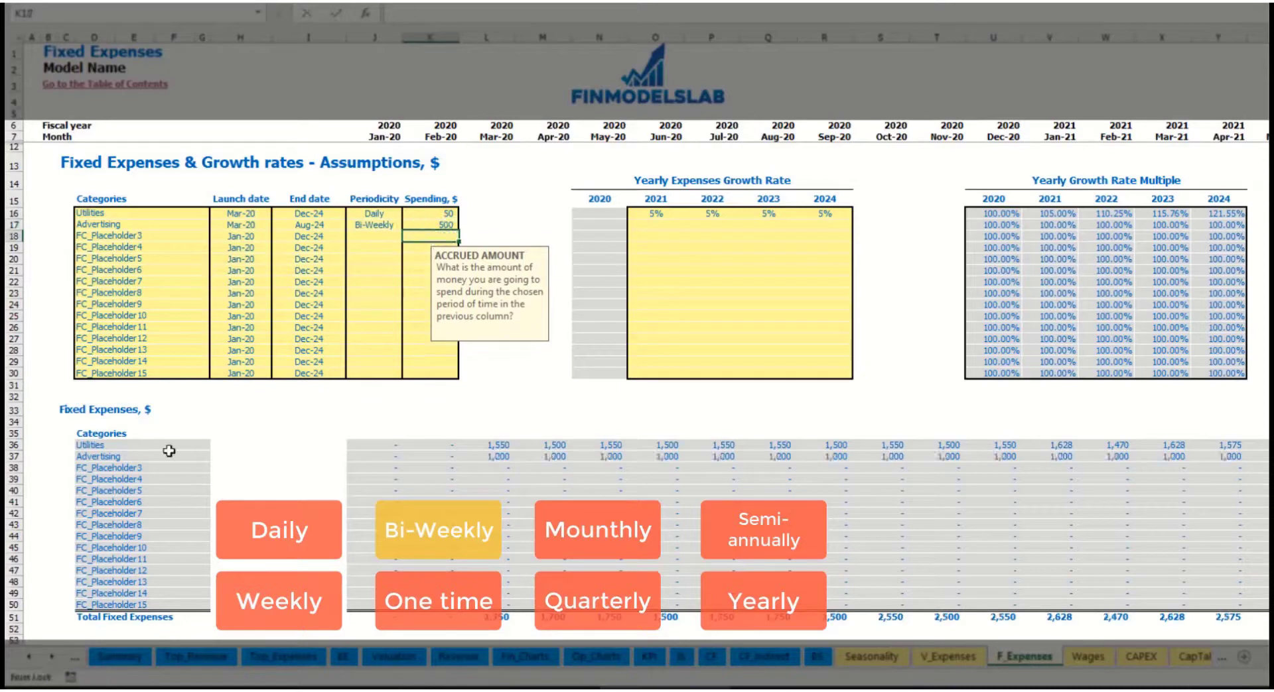
Change the Advertising launch date to Jul-20
left_click(243, 216)
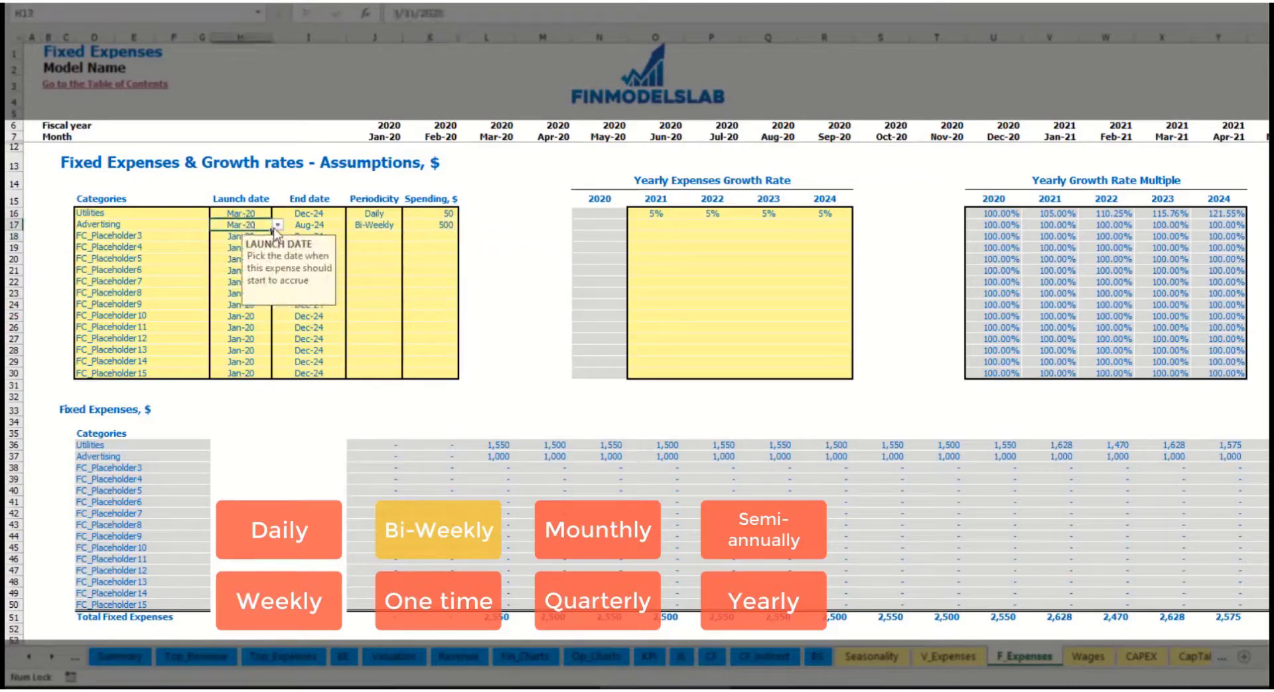
left_click(309, 225)
left_click(240, 225)
left_click(277, 226)
left_click(259, 278)
Examine the calculated Advertising expenses month by month, starting from the July 2020 launch
left_click(723, 457)
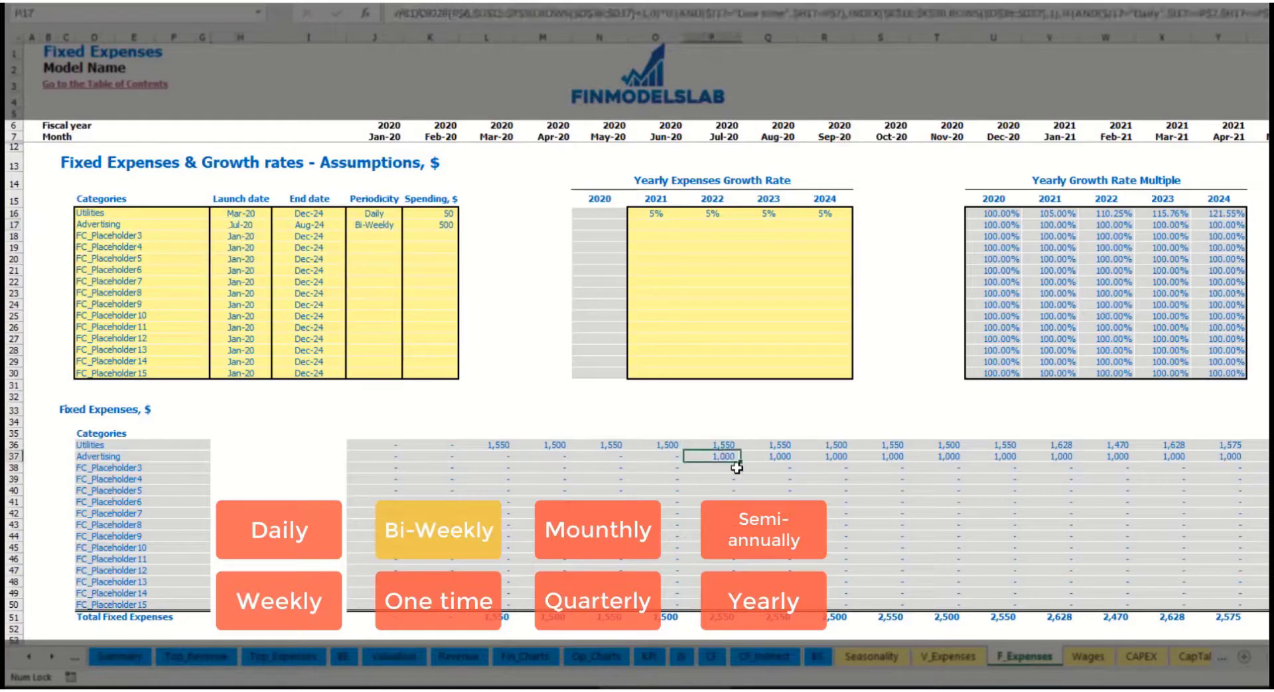
key("Right")
key("Right")
key("Right")
key("Right")
key("Right")
key("Right")
key("Right")
key("Right")
key("Right")
key("Right")
key("Right")
key("Right")
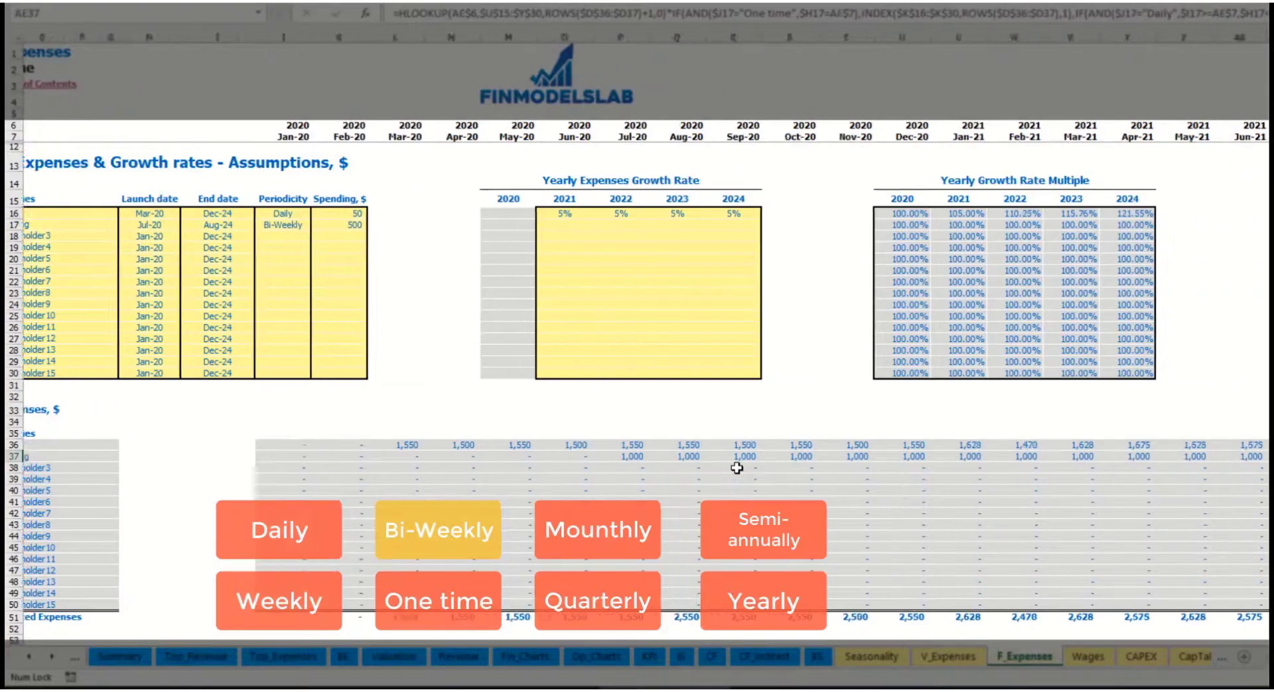
key("ctrl+Left")
key("ctrl+Left")
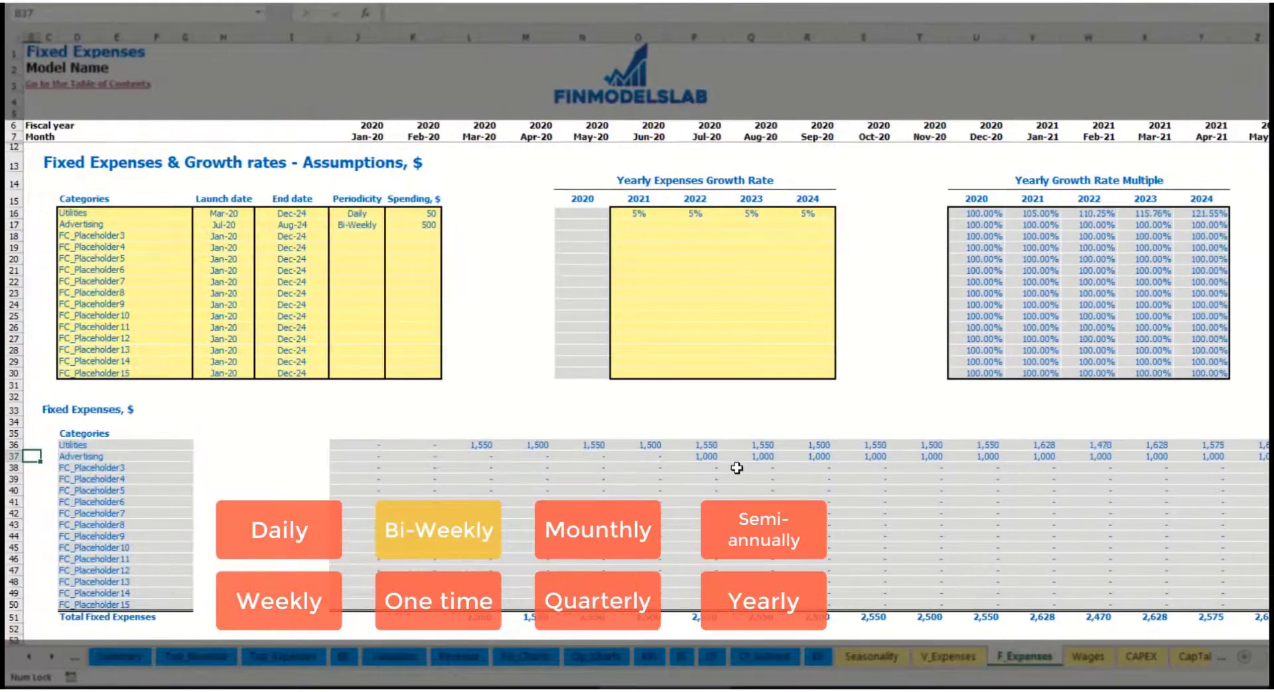
left_click(695, 459)
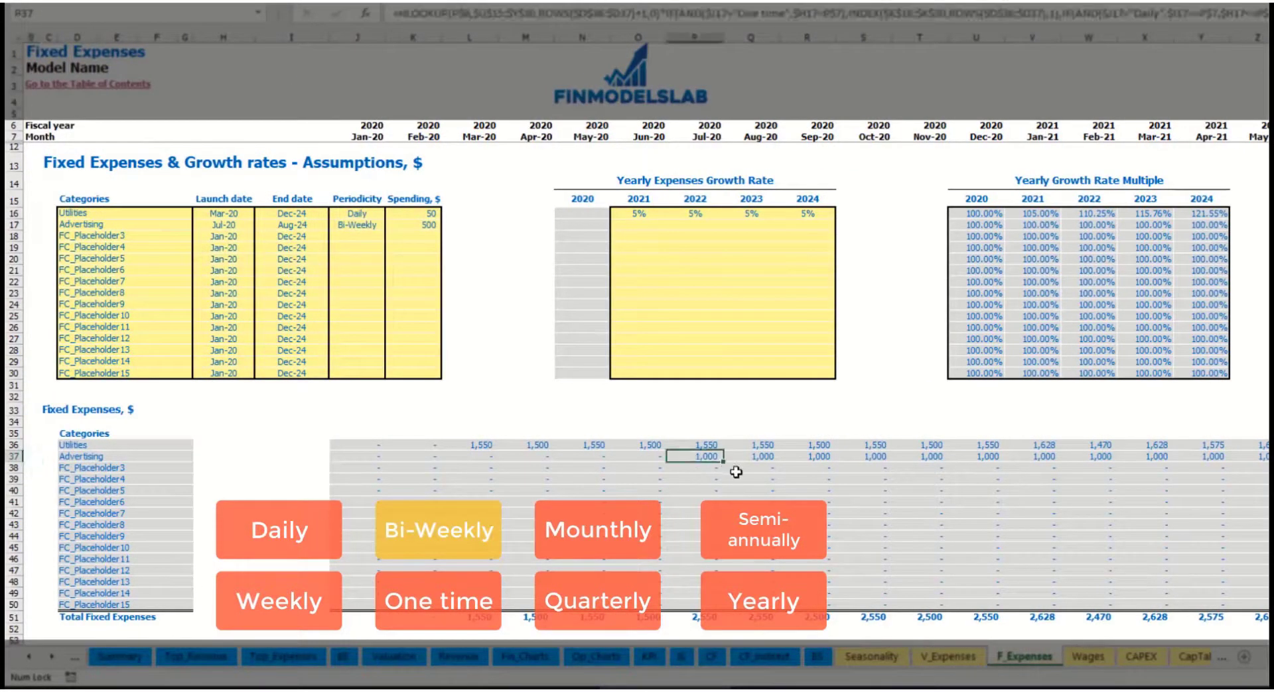
Set the Advertising yearly expenses growth rate to 3% for 2021 and copy it across 2022 to 2024
left_click(638, 228)
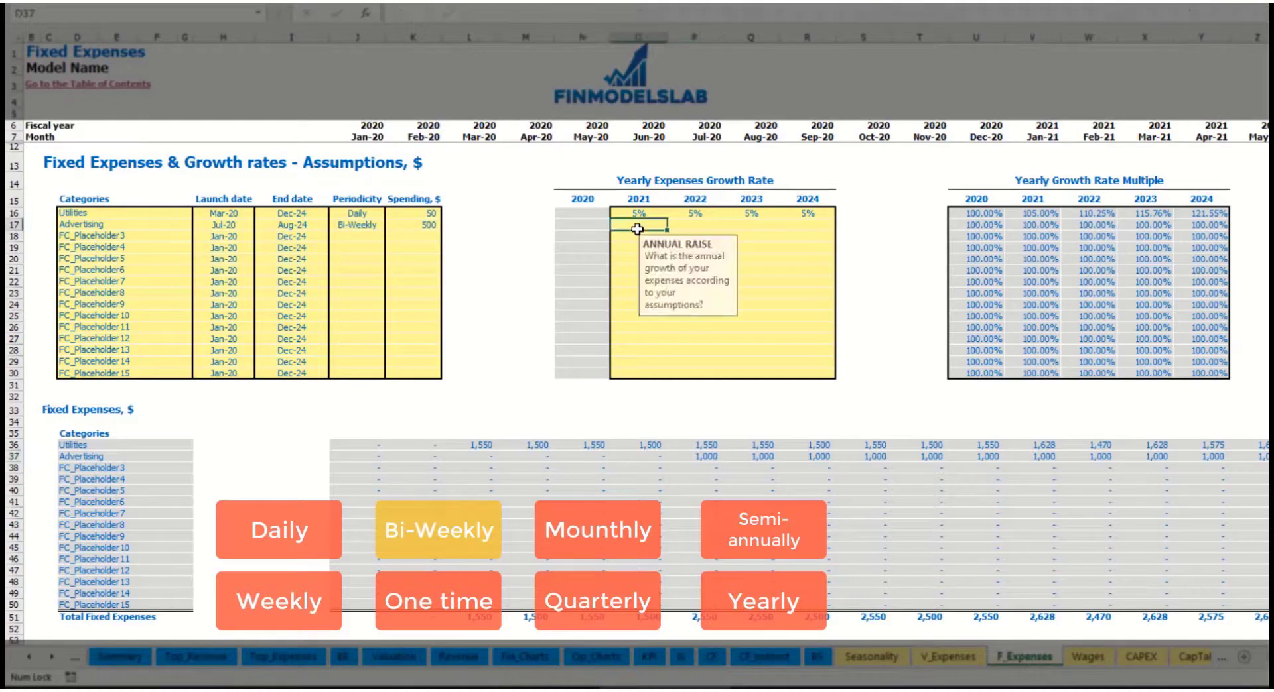
type("3%")
key("ctrl+Return")
key("ctrl+c")
key("Right")
key("shift+Right")
key("shift+Right")
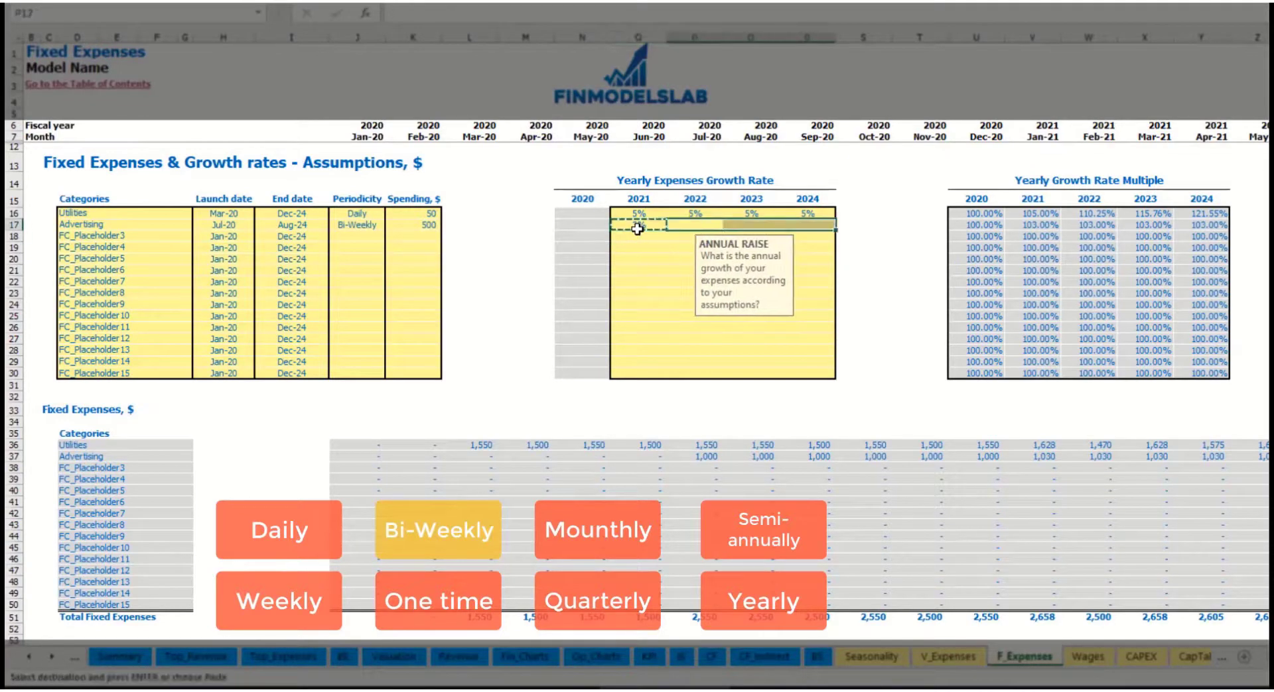
key("ctrl+v")
Examine how the growth rate affects the monthly Advertising expenses from January 2021 to 2024, and check the Advertising end date
left_click(1272, 468)
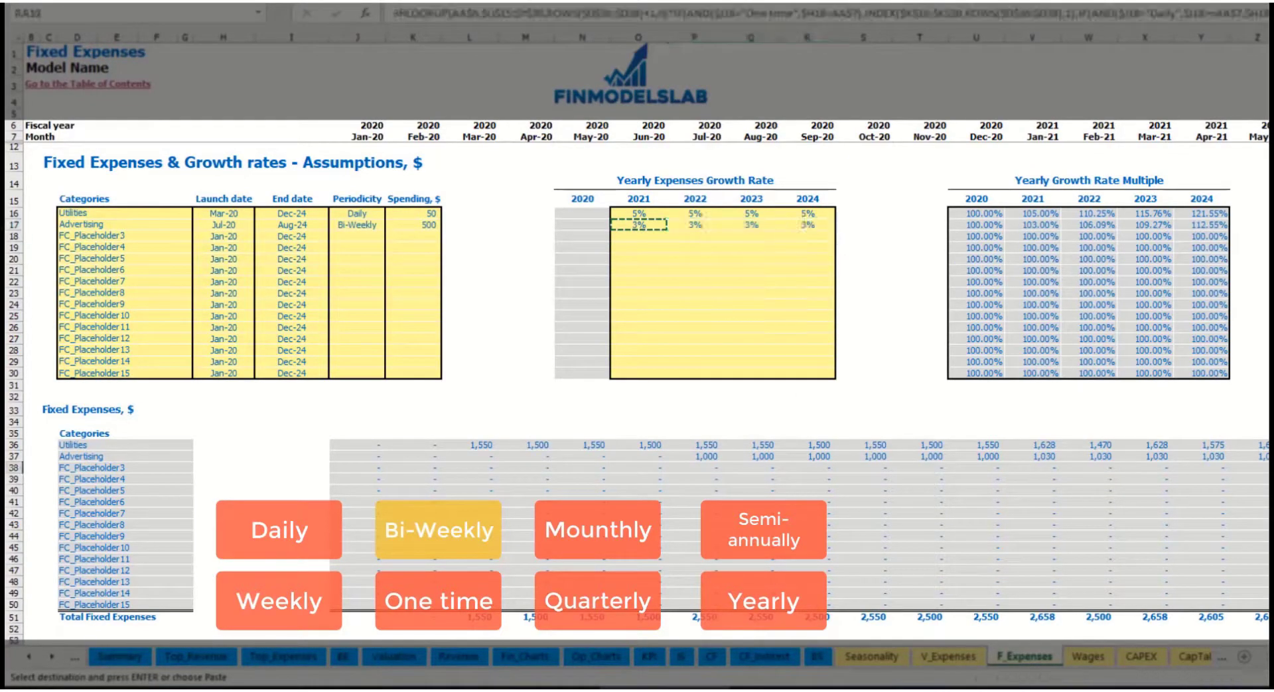
left_click(1221, 455)
left_click(1067, 457)
left_click(1020, 456)
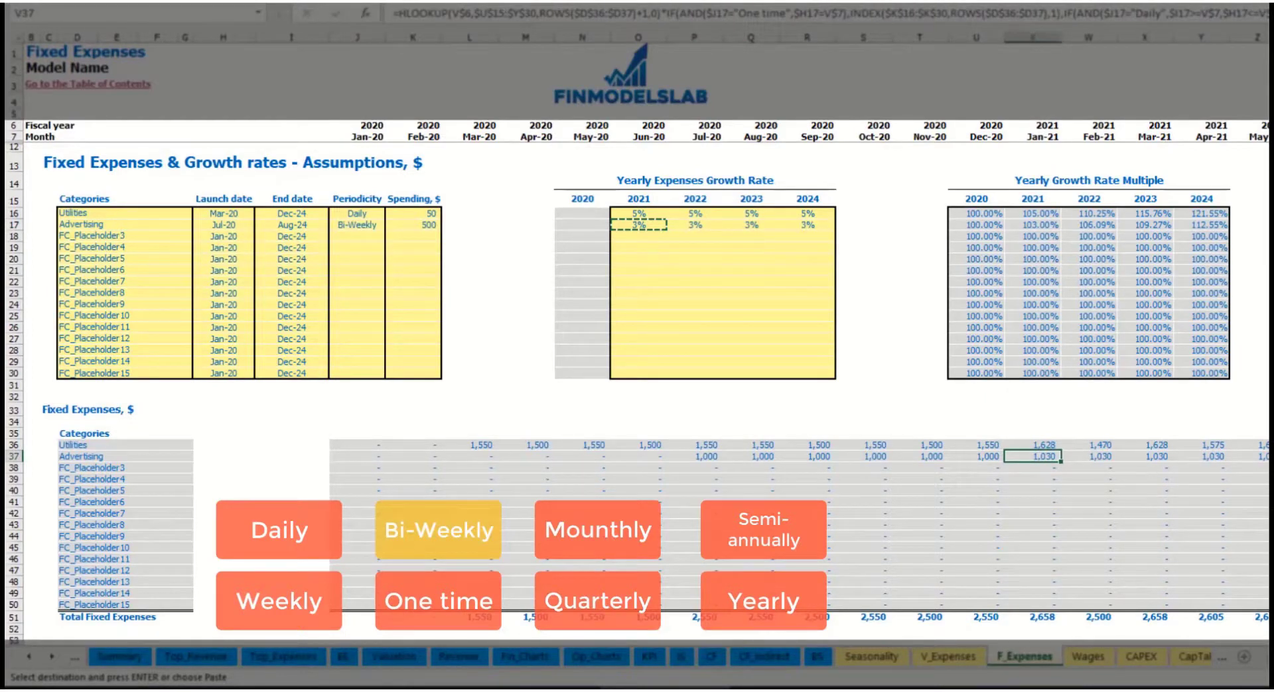
scroll(637, 332, "right", 10)
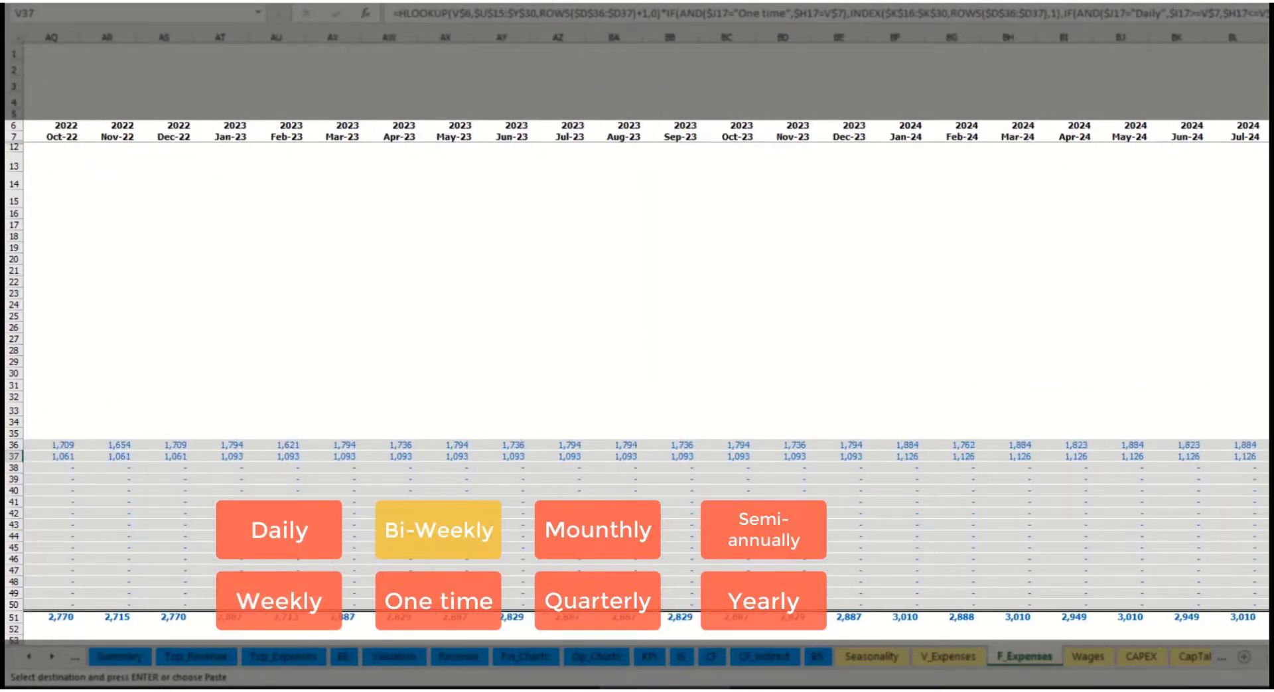
left_click(1264, 37)
scroll(639, 418, "left", 10)
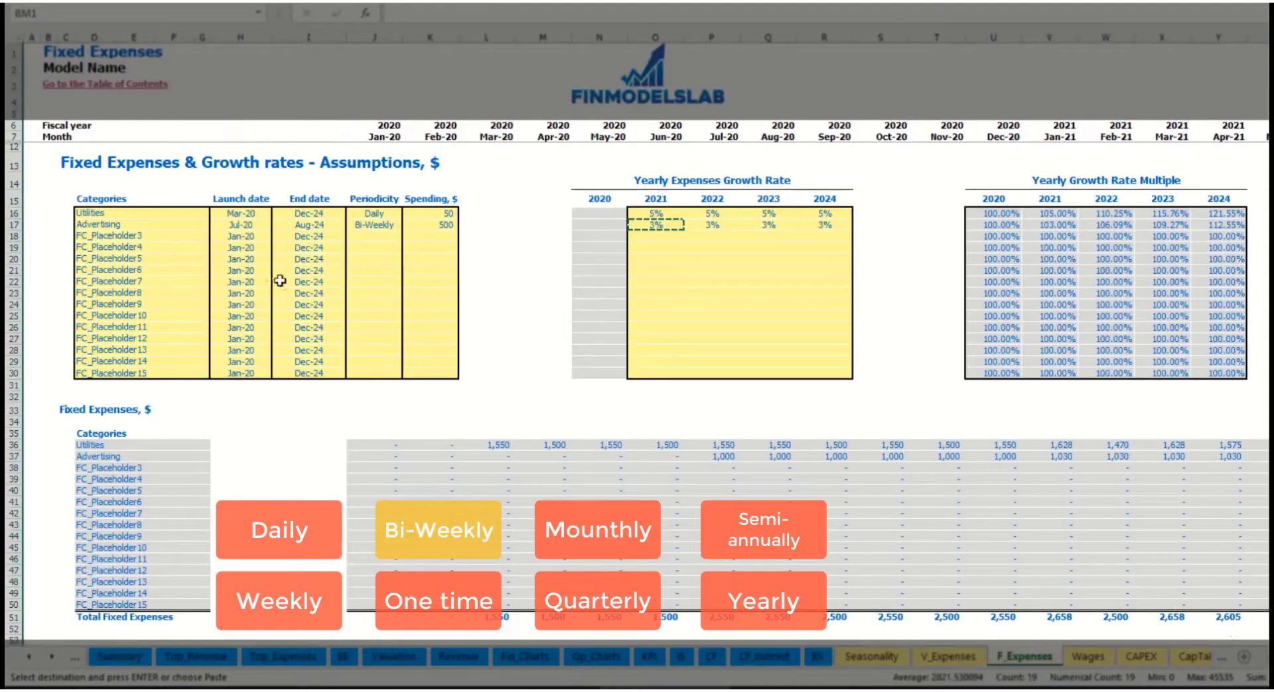
left_click(309, 225)
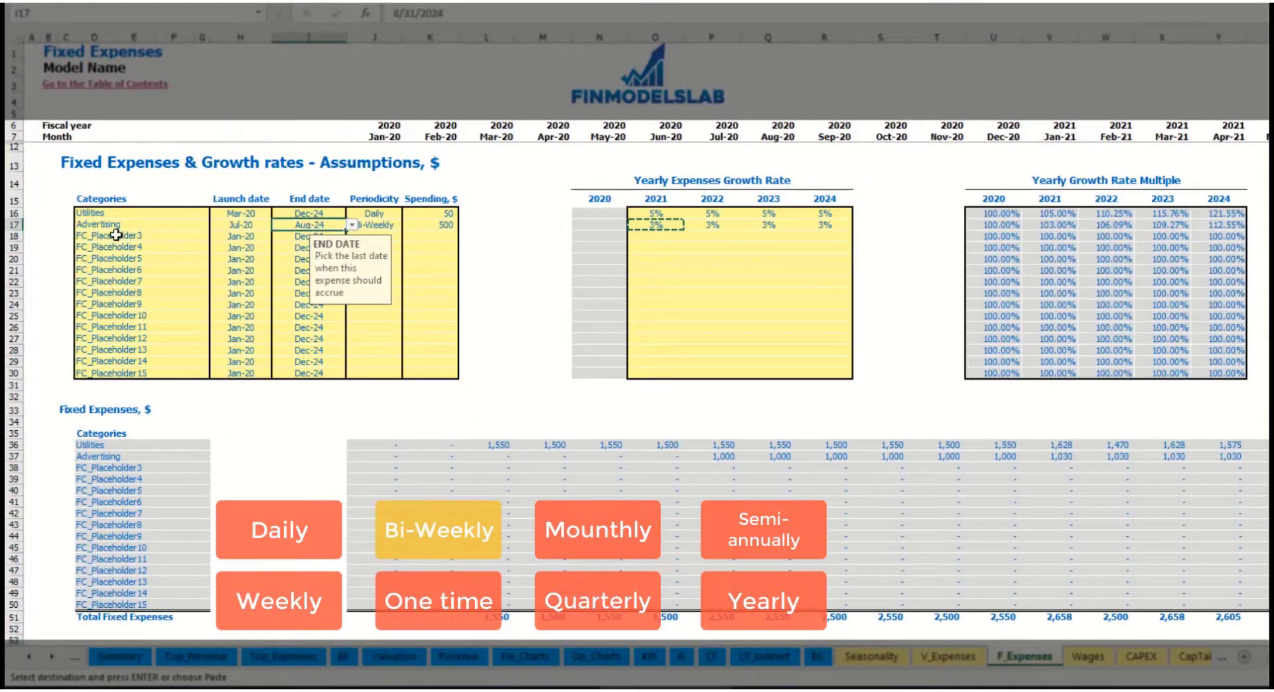
Rename the third fixed expense category, FC_Placeholder3, as Office Setup
left_click(116, 234)
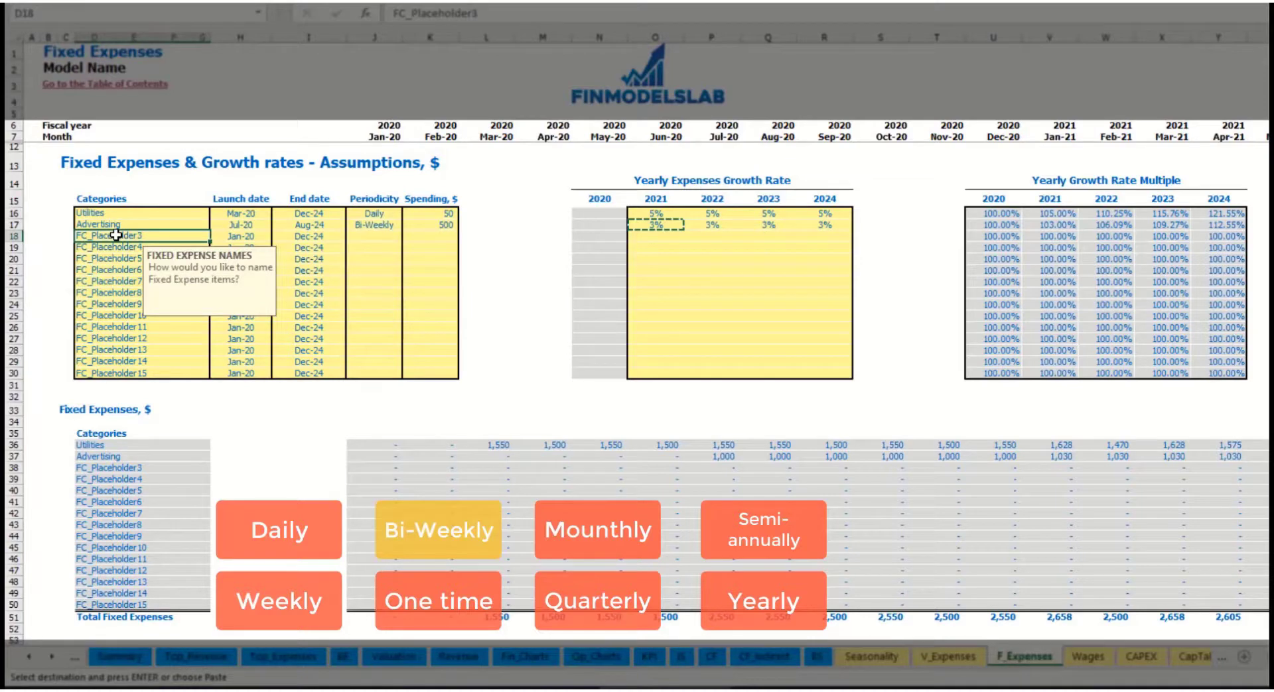
type("Set")
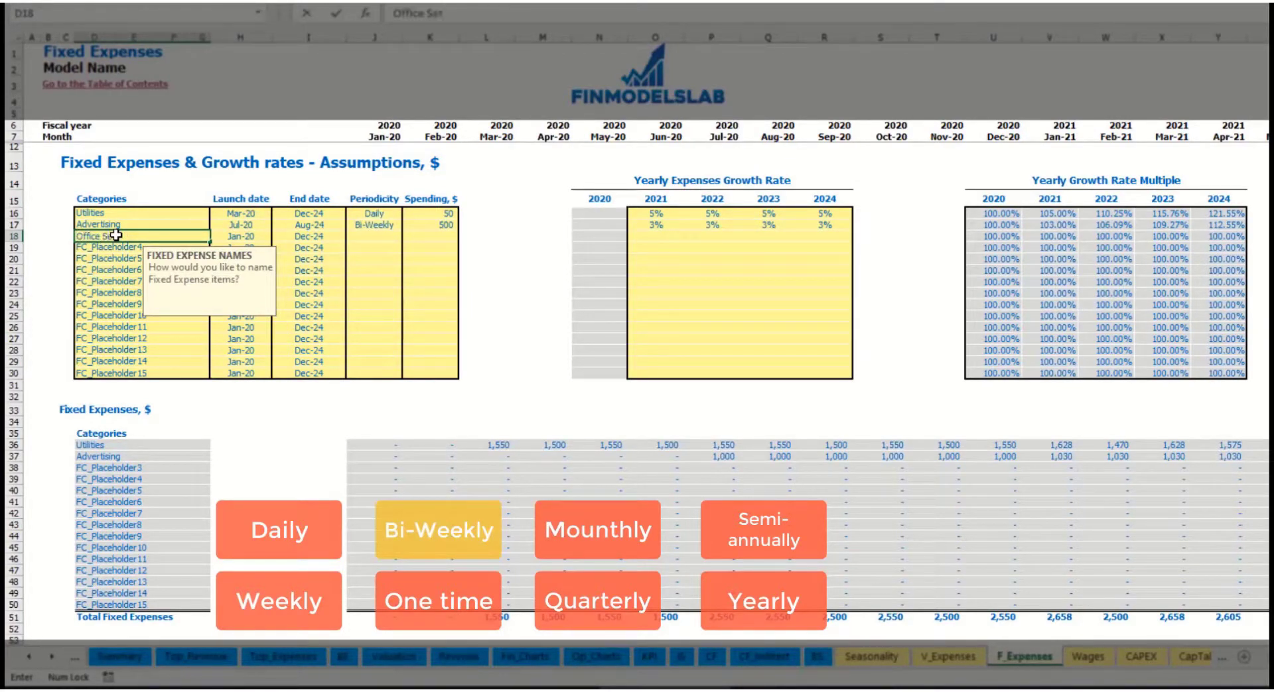
type("ffice Setup")
key("Return")
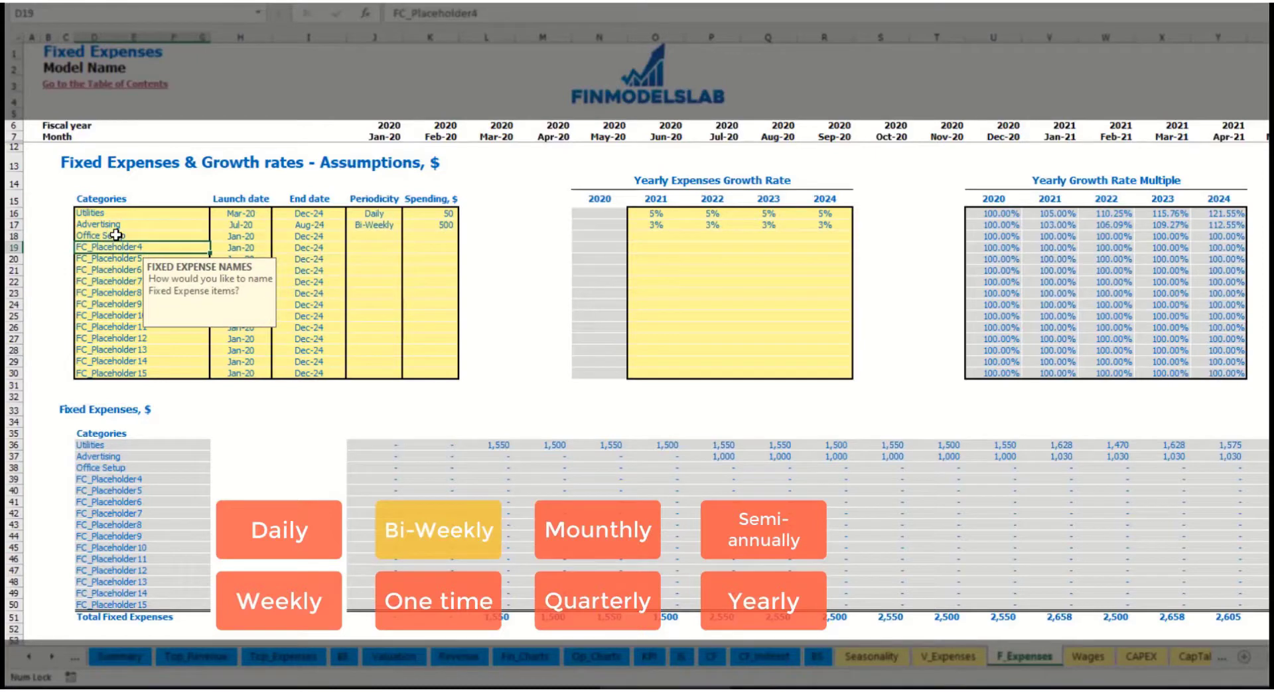
Set the Office Setup periodicity to One time and its launch date to Feb-20
left_click(377, 239)
left_click(408, 237)
left_click(371, 247)
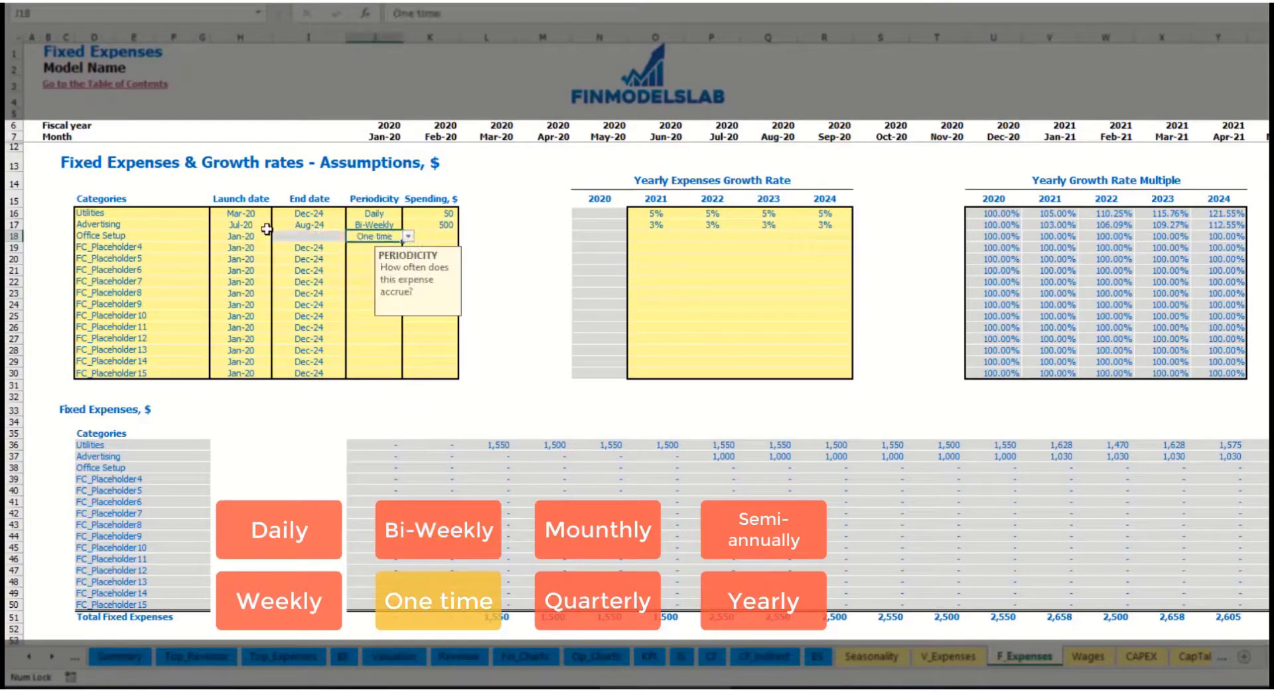
left_click(262, 236)
left_click(277, 236)
left_click(260, 253)
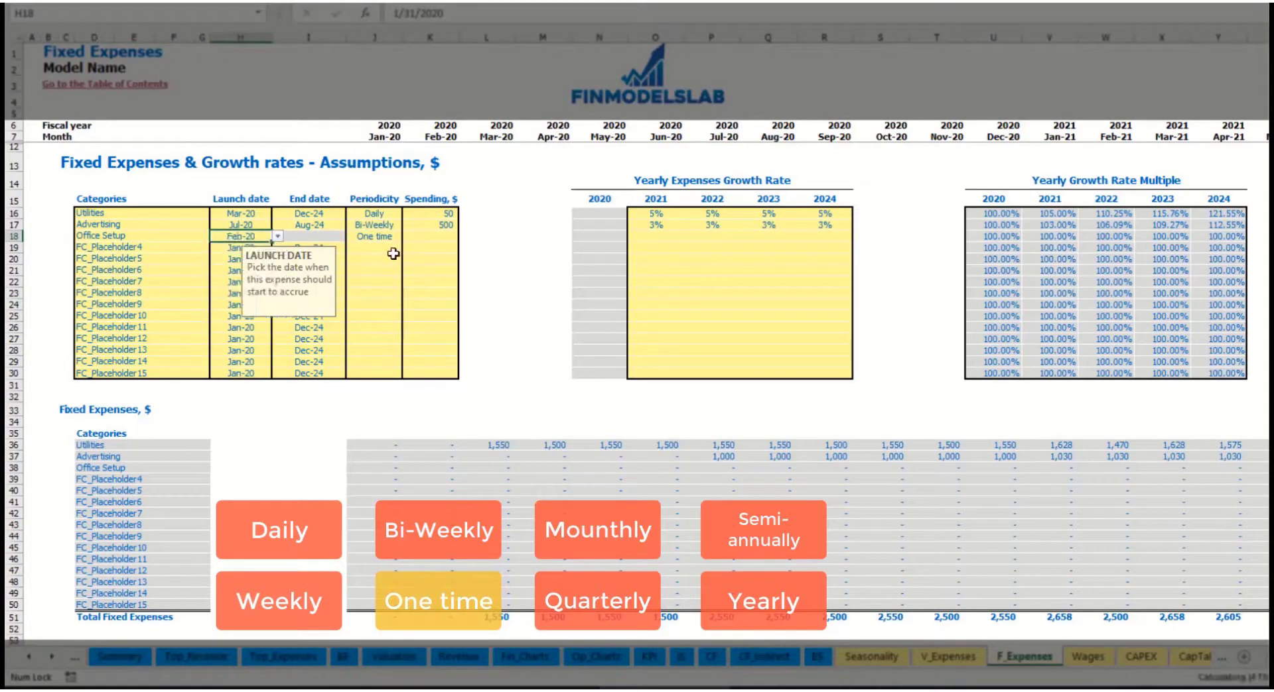
Set the Office Setup spending to $5,000 and check its calculated expense for February 2020
left_click(420, 236)
type("5,")
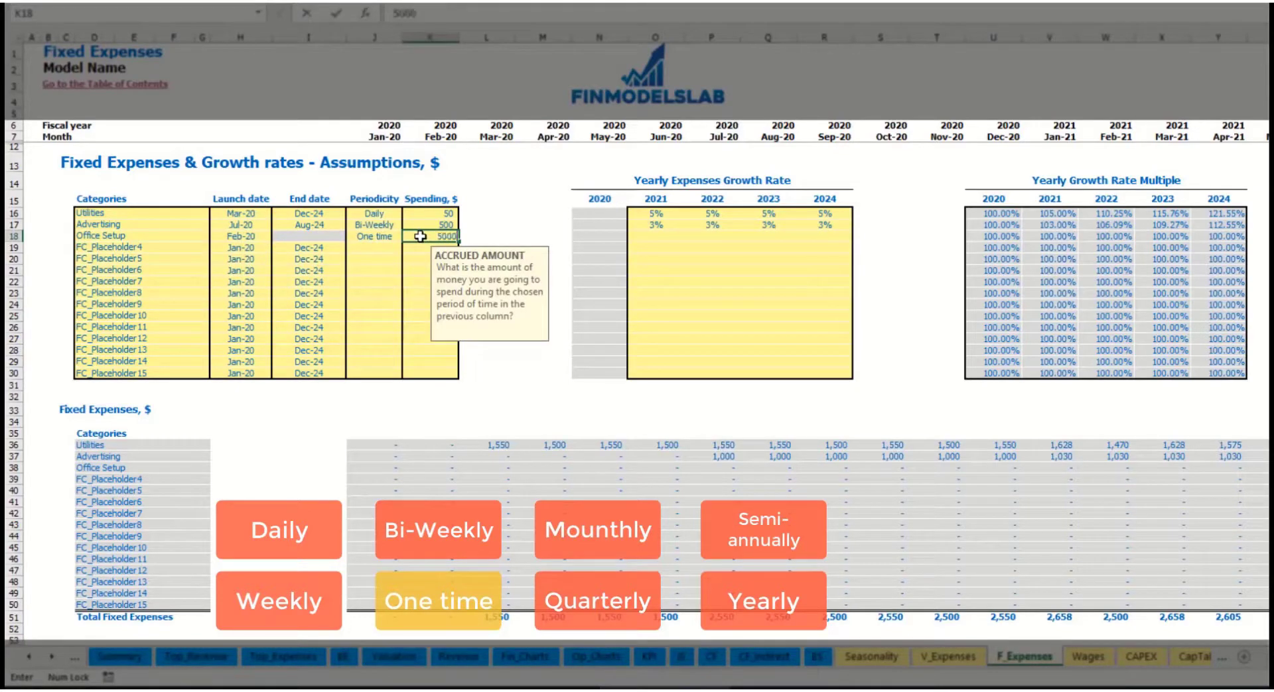
type("000")
key("Return")
left_click_drag(655, 237, 825, 237)
left_click(450, 468)
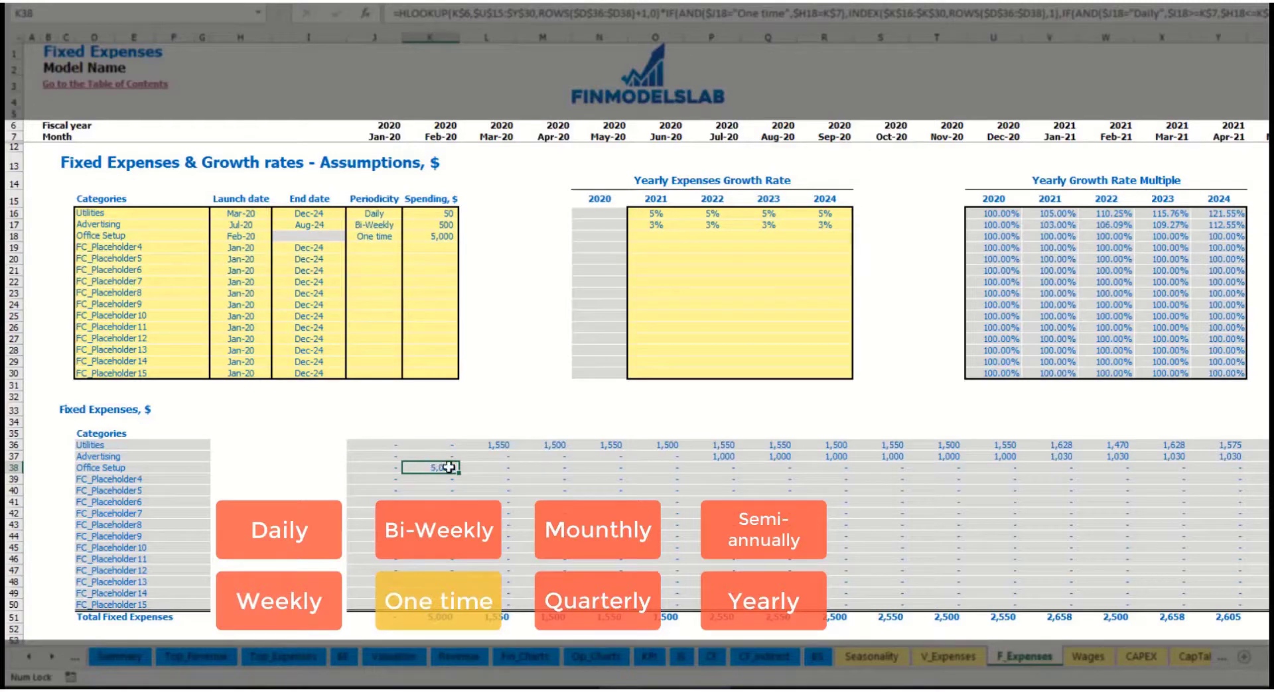
Rename the fourth fixed expense category, FC_Placeholder4, as Insurance
left_click(178, 251)
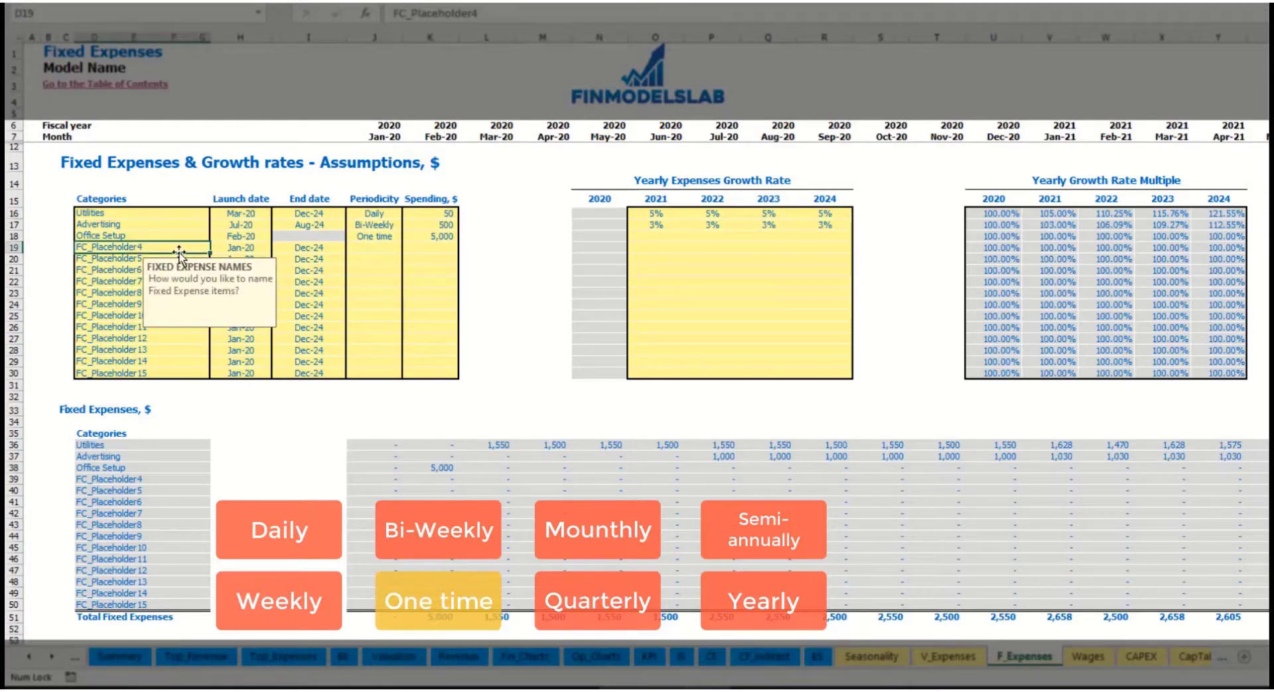
type("Insura")
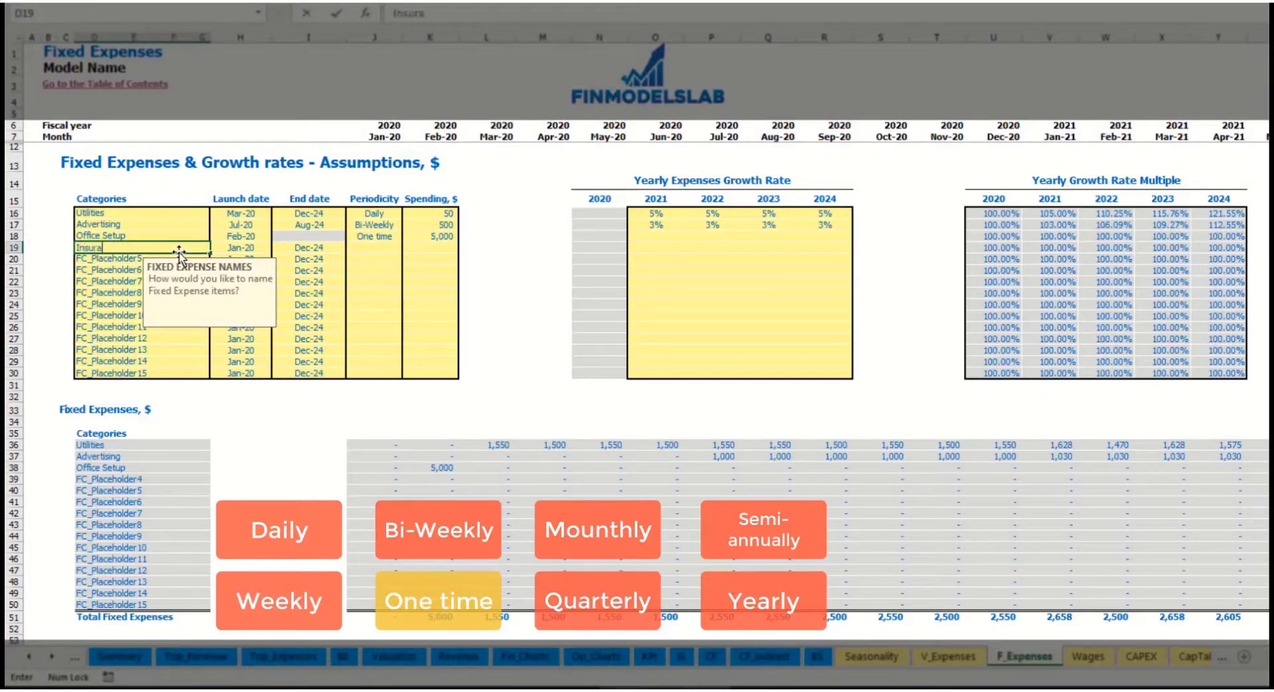
type("nce")
key("Return")
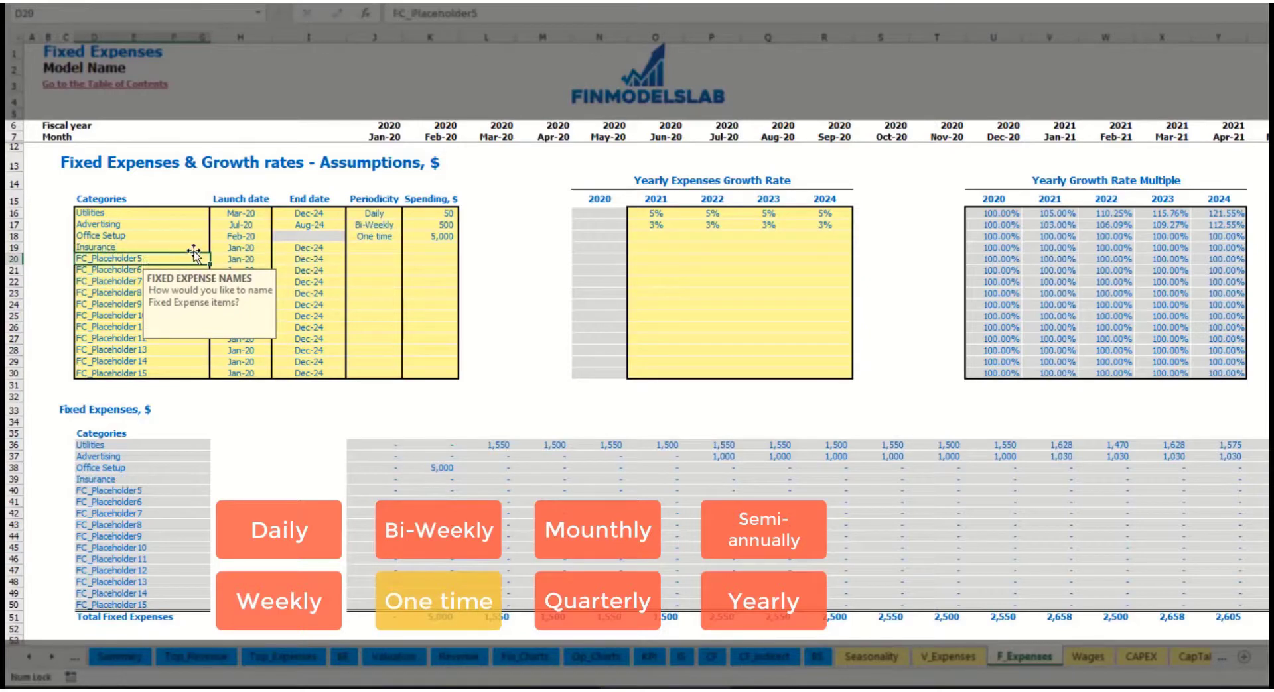
Check the Insurance launch and end dates, then set its periodicity to Monthly and its spending to $1,000
left_click(245, 248)
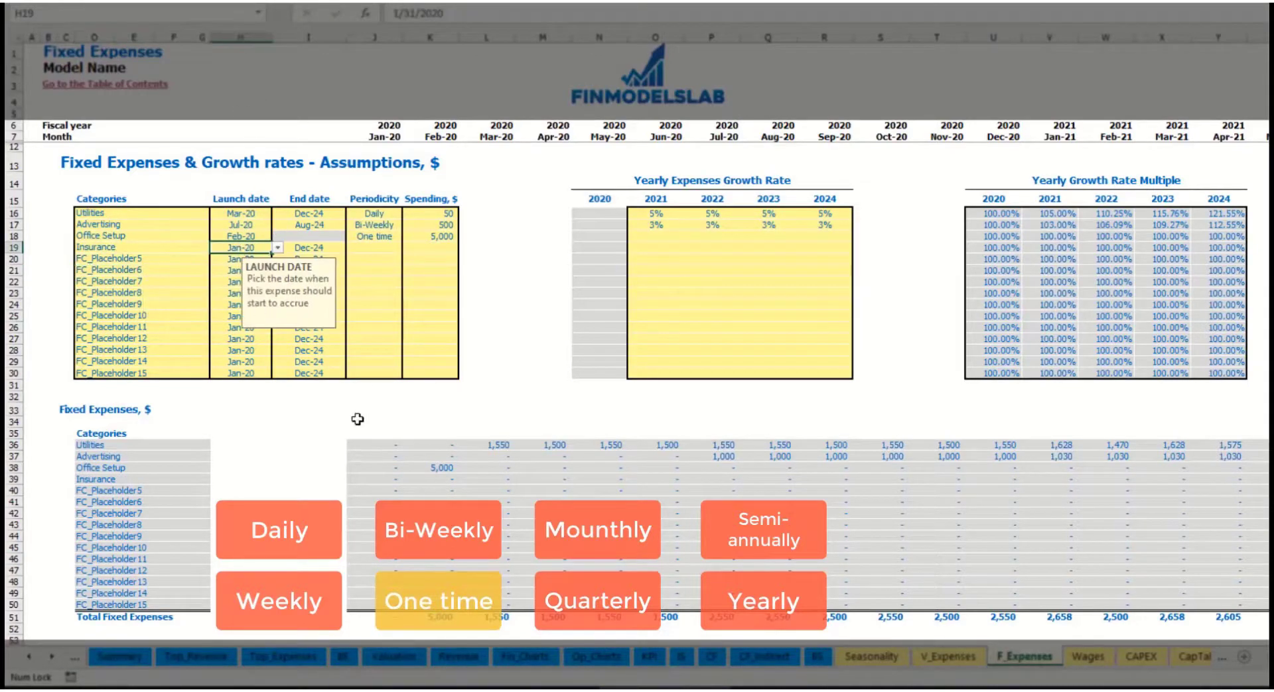
left_click(324, 251)
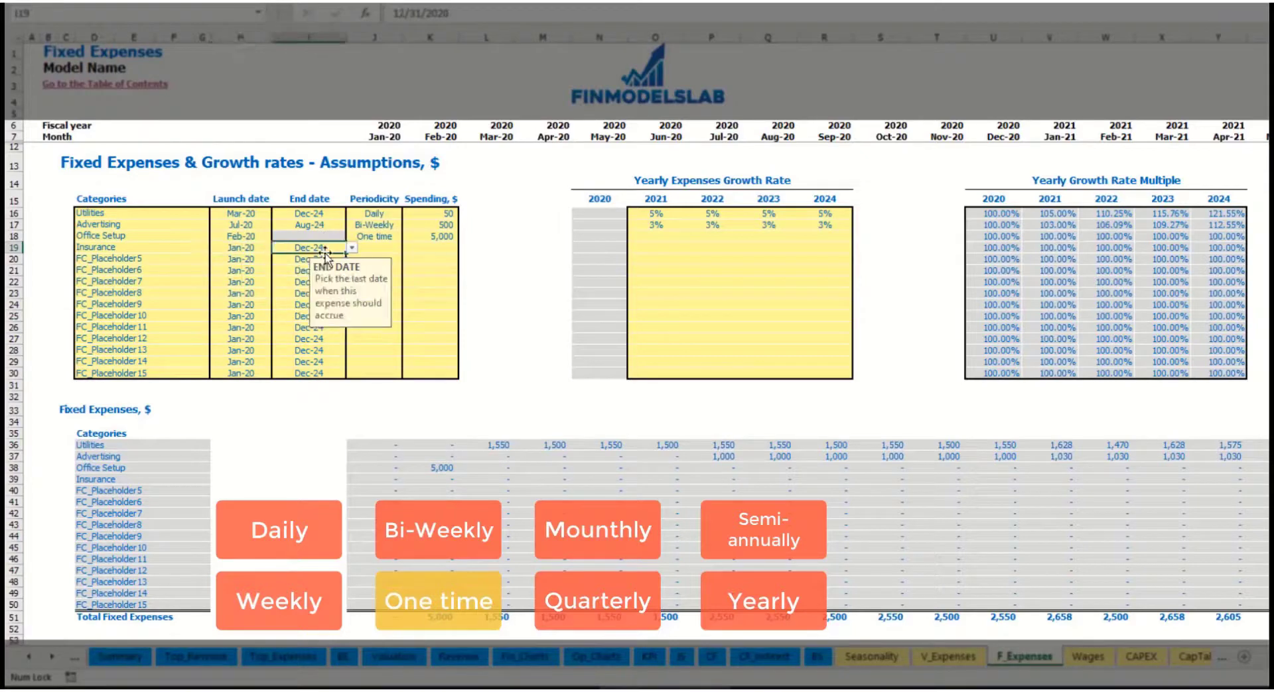
left_click(382, 248)
left_click(408, 247)
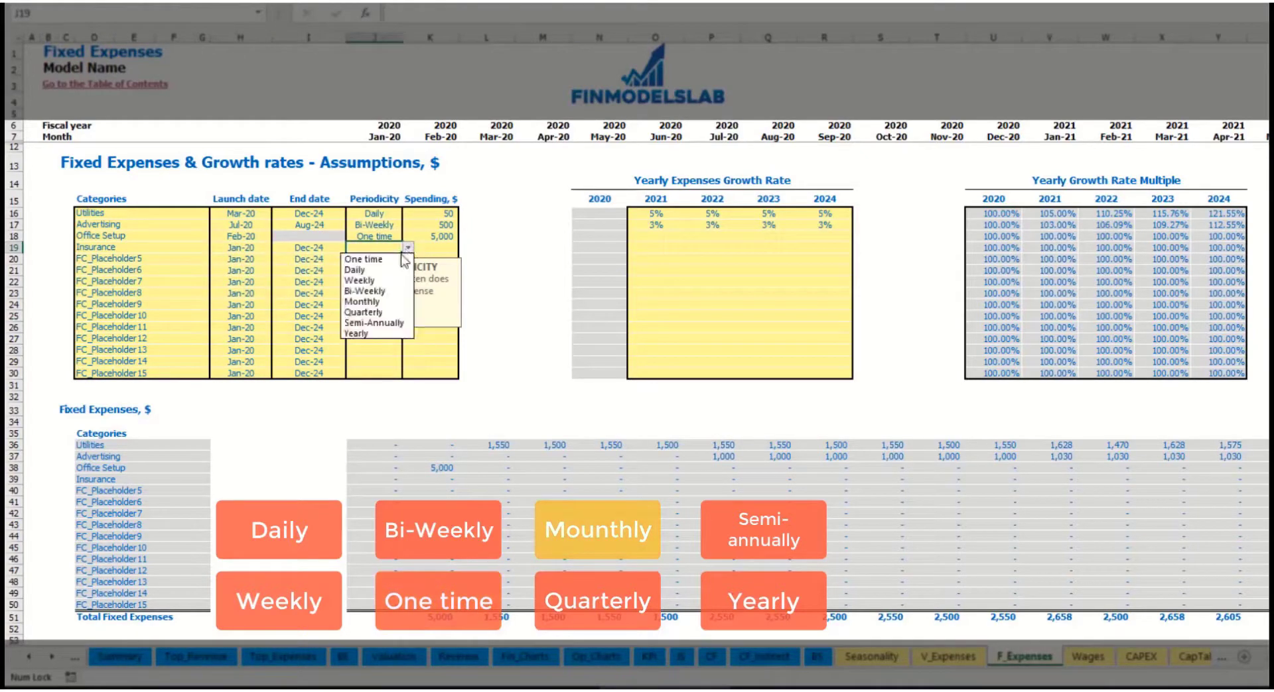
left_click(382, 301)
left_click(438, 247)
type("10")
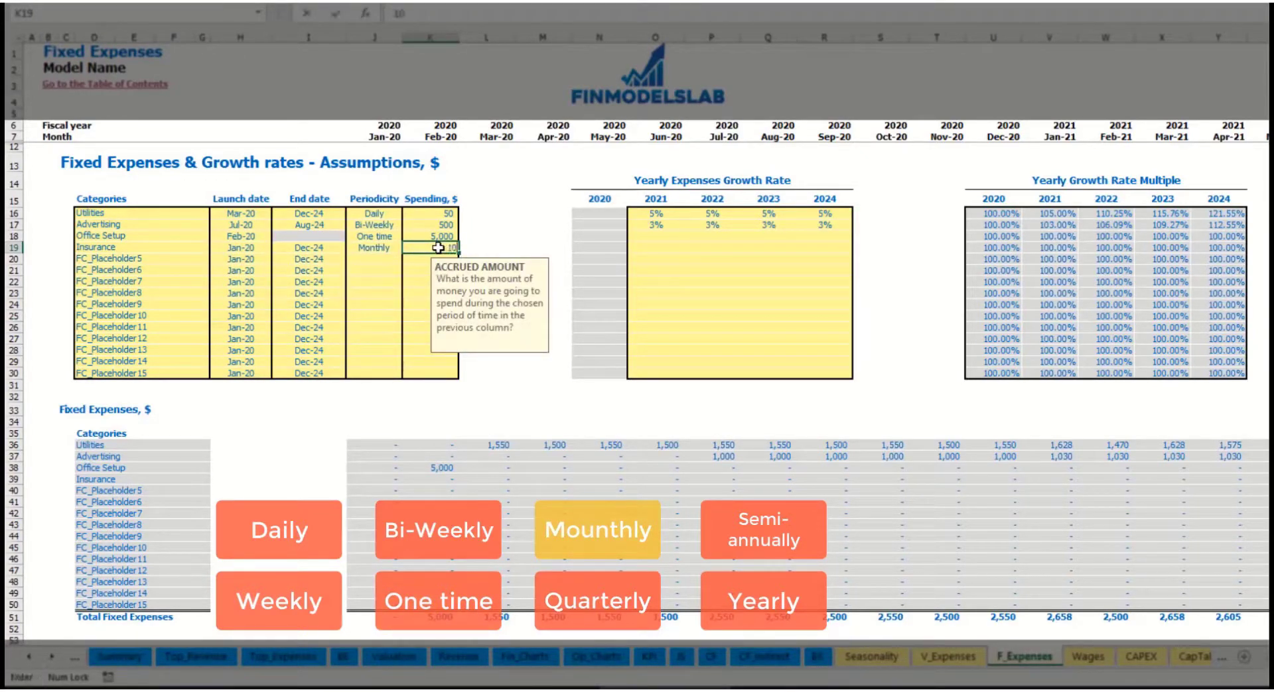
Enter Insurance's yearly expense growth rates: 5% for 2021, 3% for 2022, 2% for 2023 and 1% for 2024
left_click(657, 249)
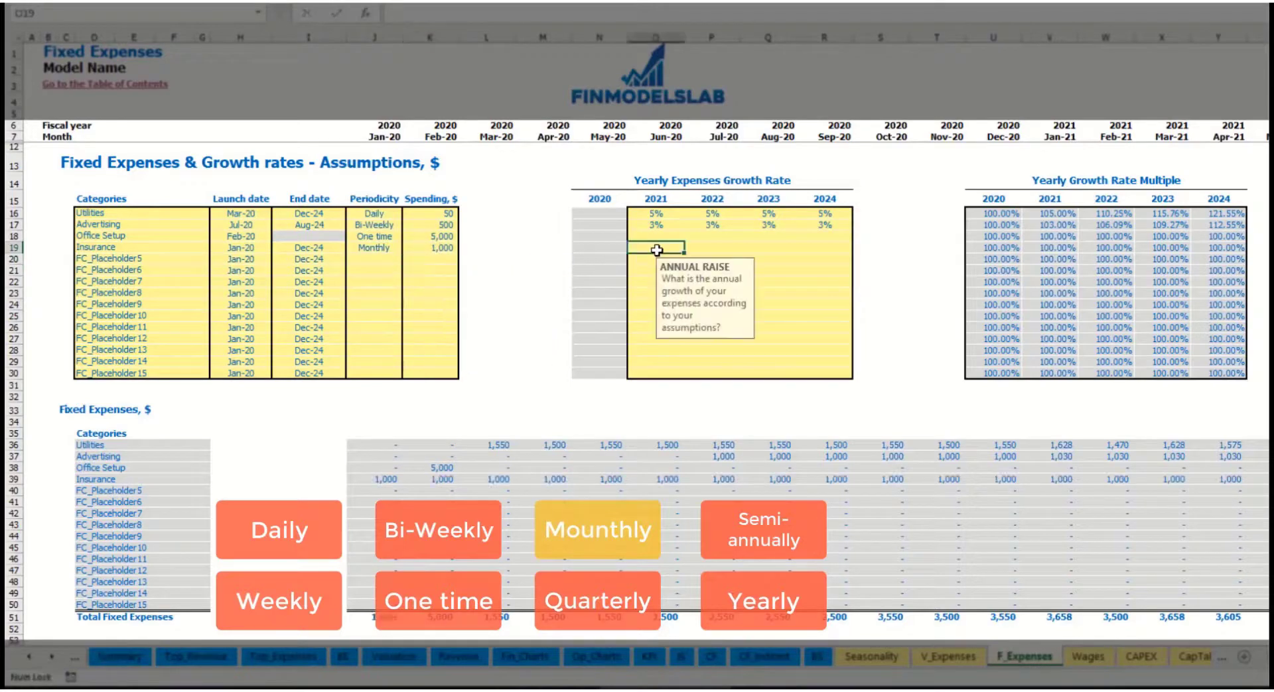
type("5")
key("ctrl+Return")
key("Right")
type("3")
key("Right")
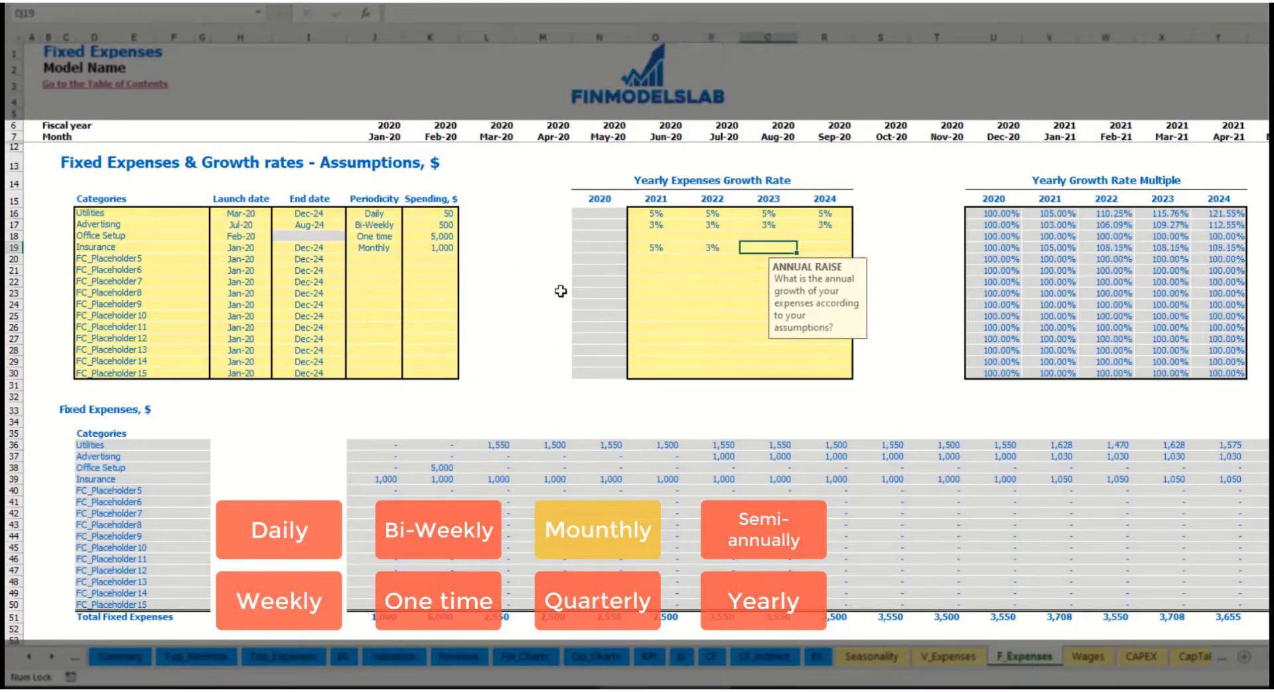
type("2")
key("Right")
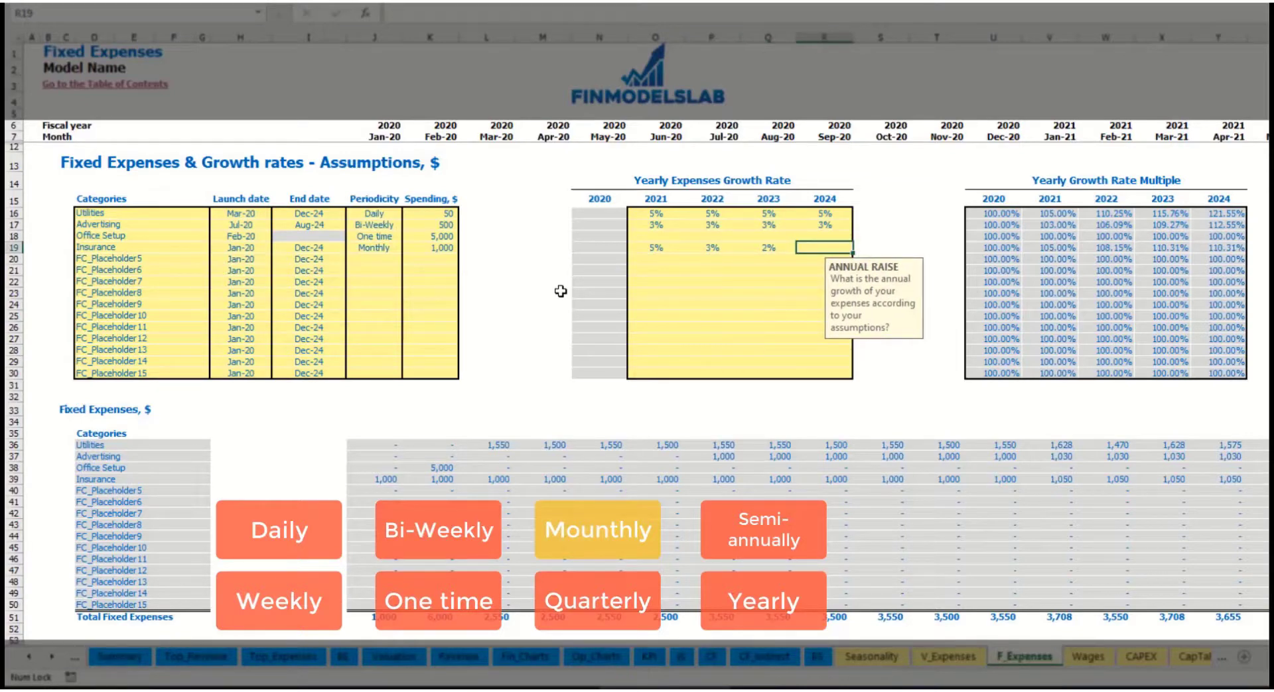
type("1")
key("Return")
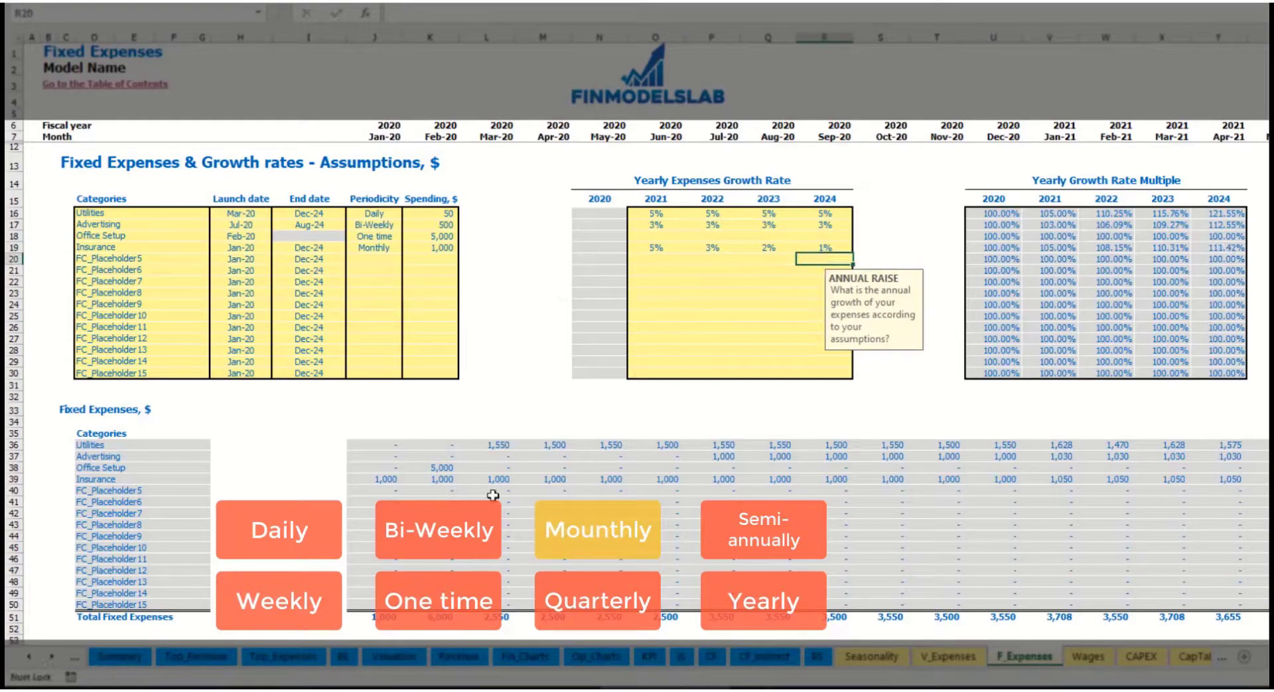
Examine the calculated monthly Insurance expenses through 2020 and how the growth rate affects them from January 2021
left_click(390, 479)
left_click_drag(390, 479, 1030, 482)
left_click(1030, 482)
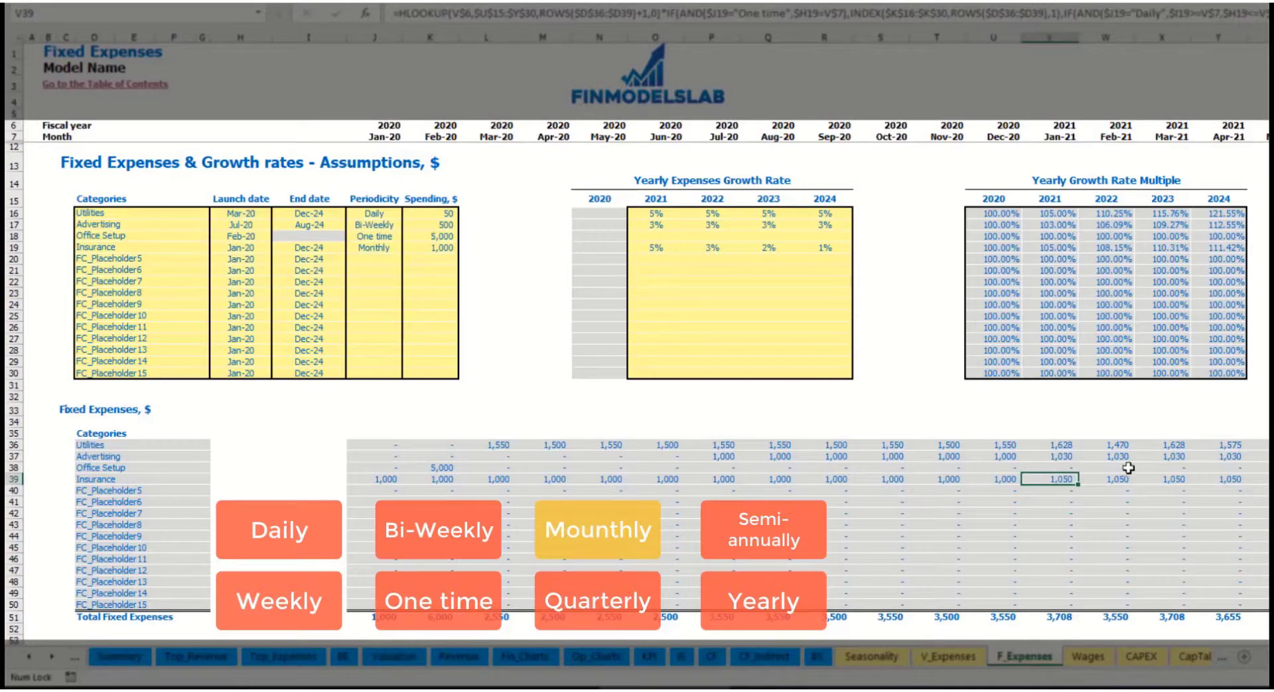
scroll(636, 325, "right", 3)
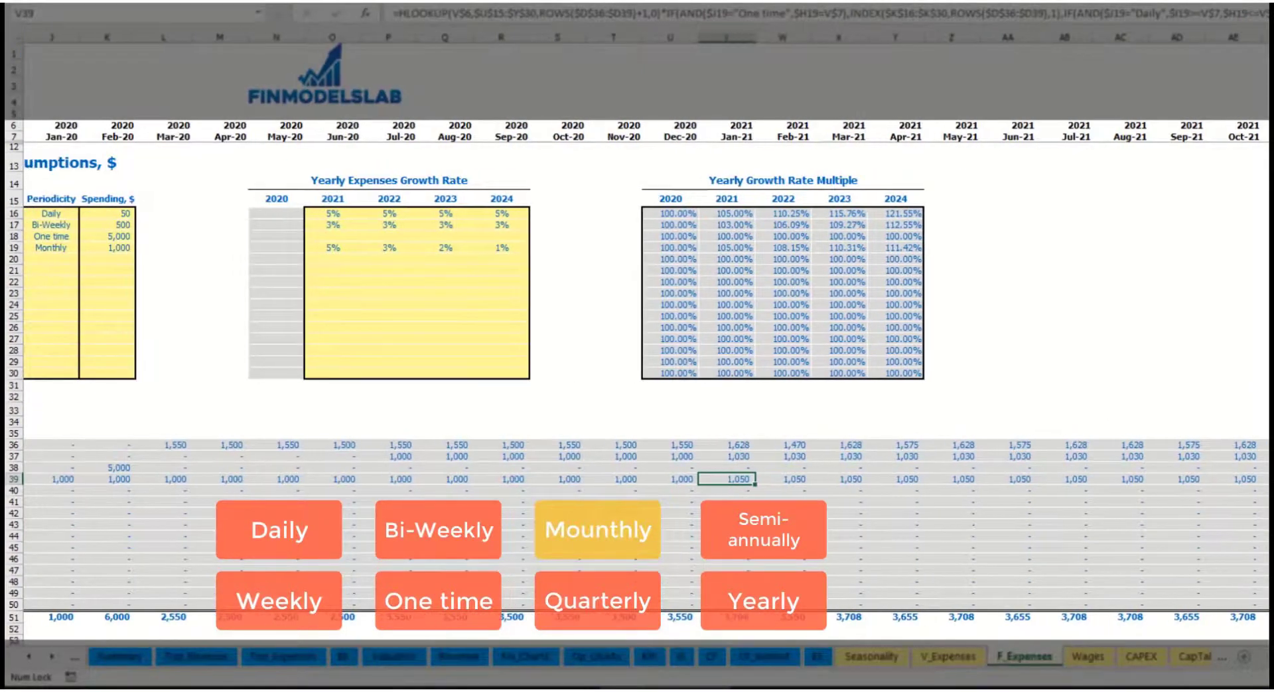
left_click(1268, 37)
left_click(1268, 480)
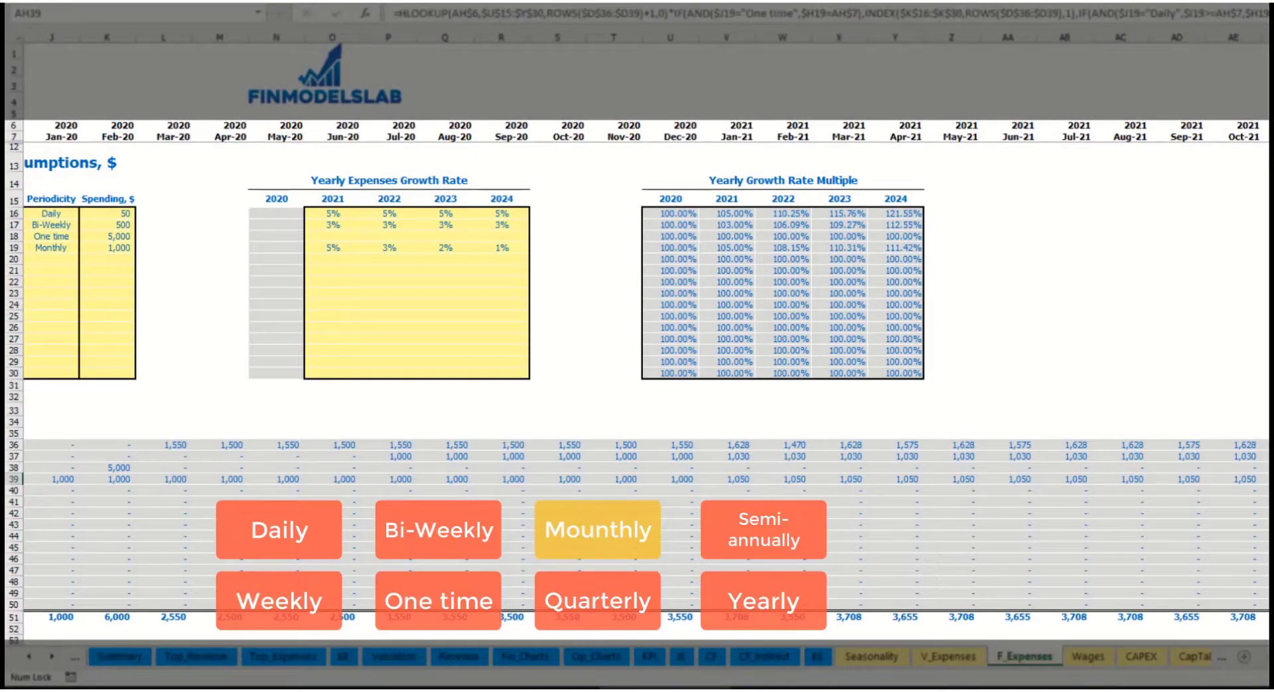
scroll(637, 325, "left", 3)
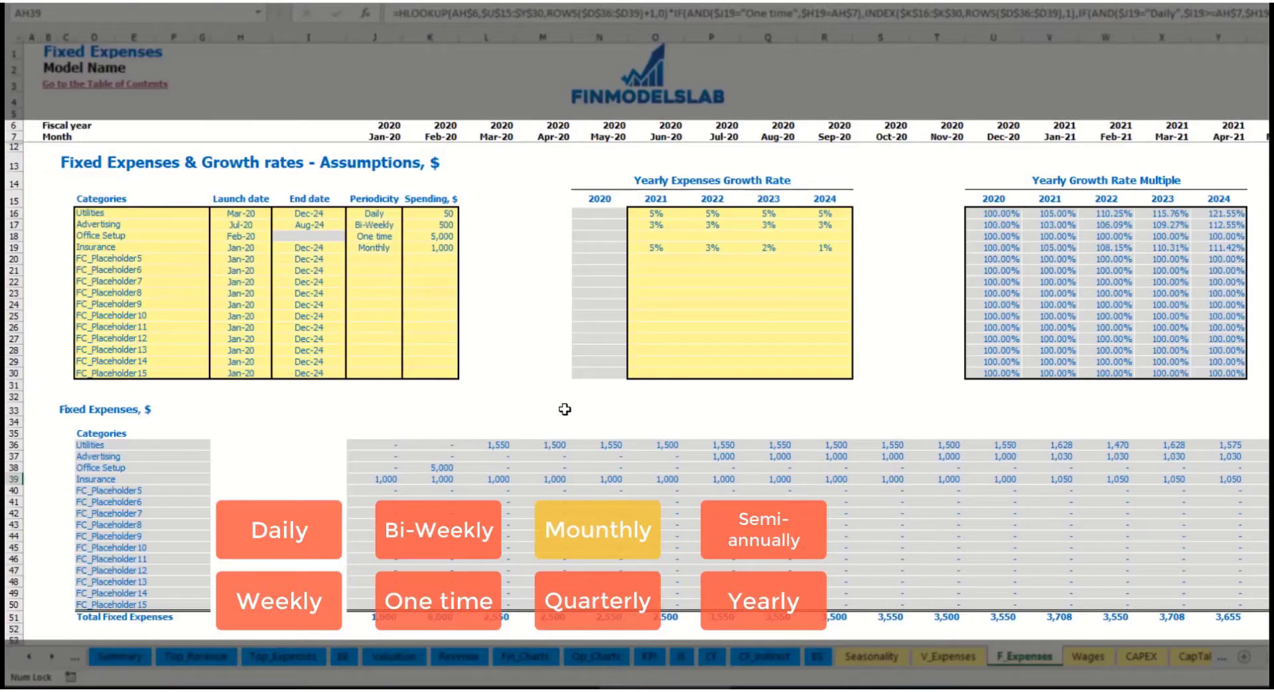
Change the Insurance periodicity to Quarterly and check its calculated expenses for January, April and July 2020
left_click(388, 249)
left_click(408, 247)
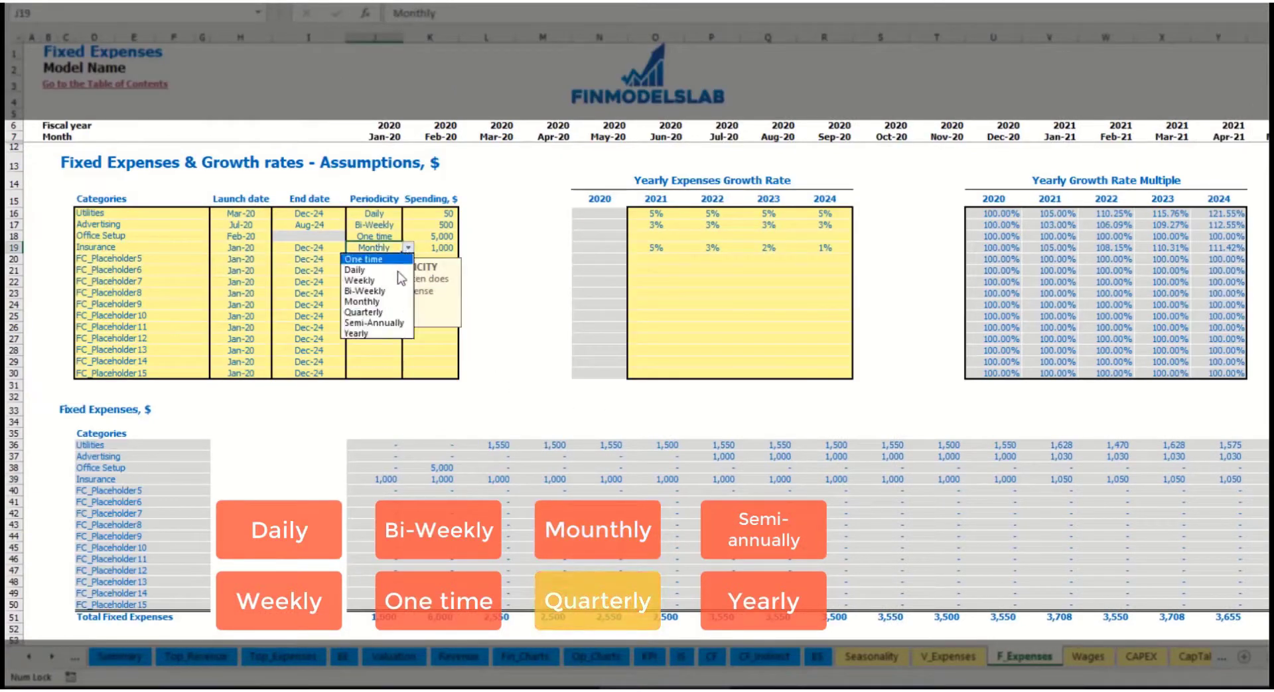
left_click(405, 316)
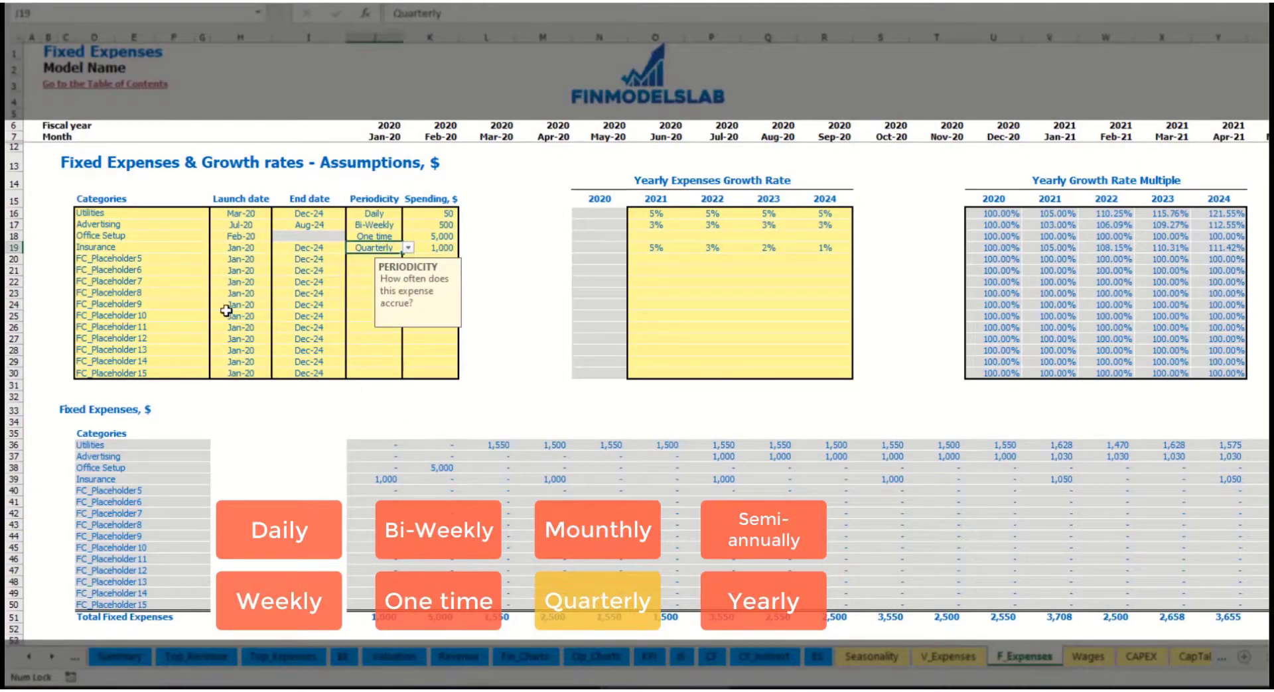
left_click(371, 480)
left_click(548, 478)
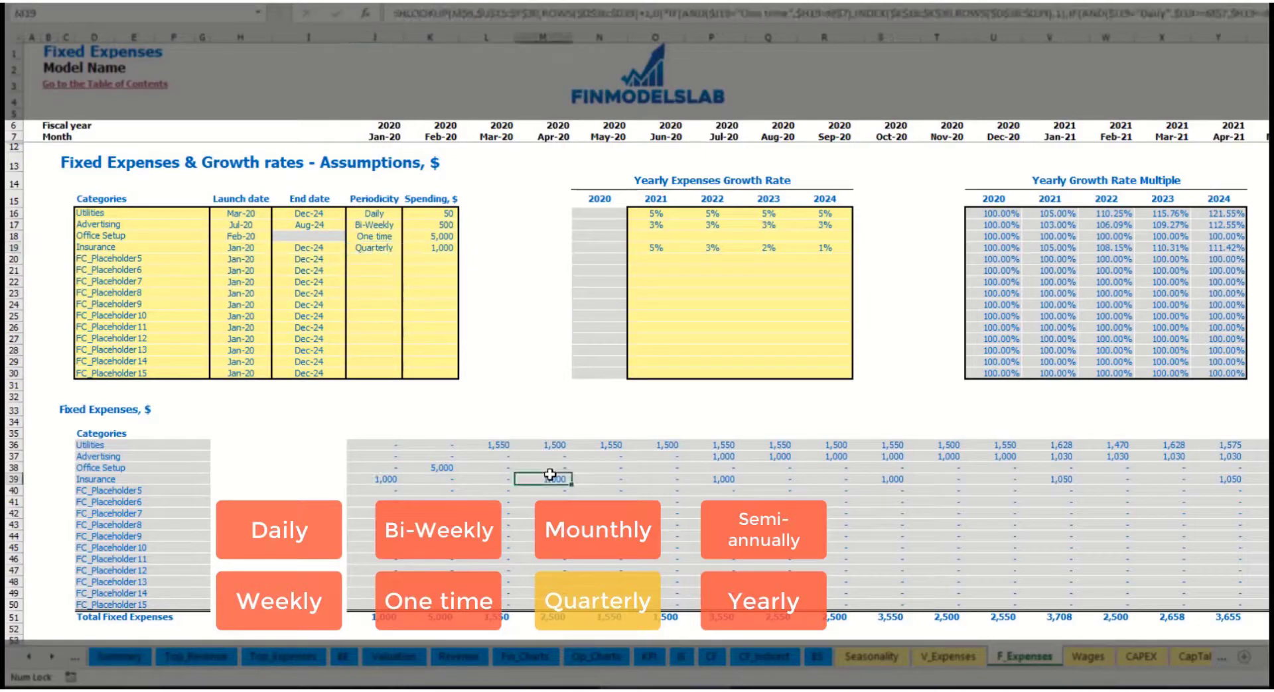
left_click(709, 481)
Set the Insurance launch date to Feb-20 and check its calculated expenses for February, May and August 2020
left_click(260, 246)
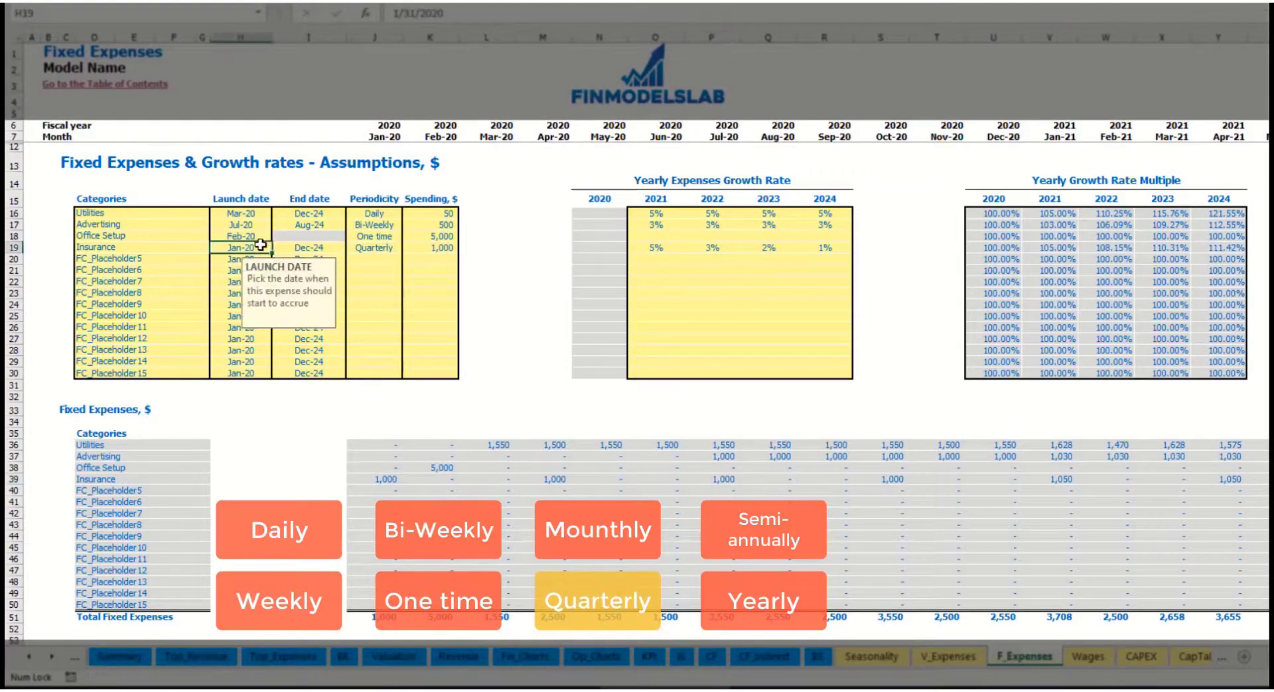
left_click(278, 248)
left_click(254, 272)
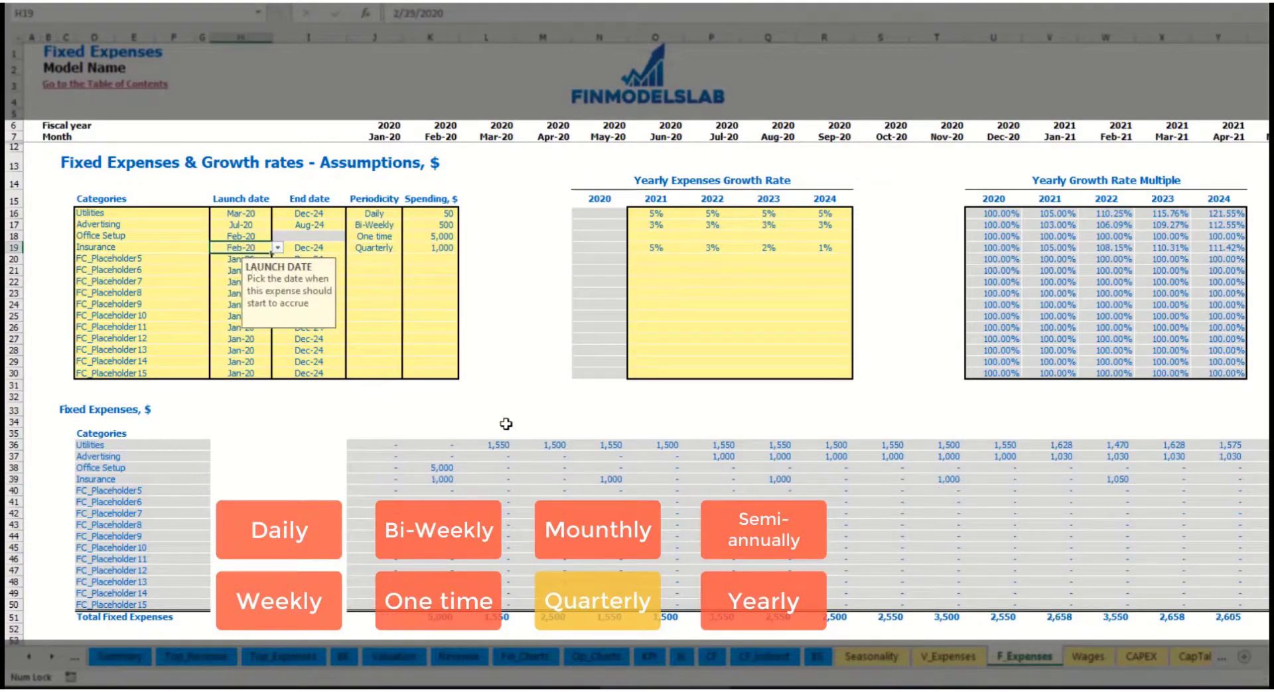
left_click(443, 479)
left_click(609, 482)
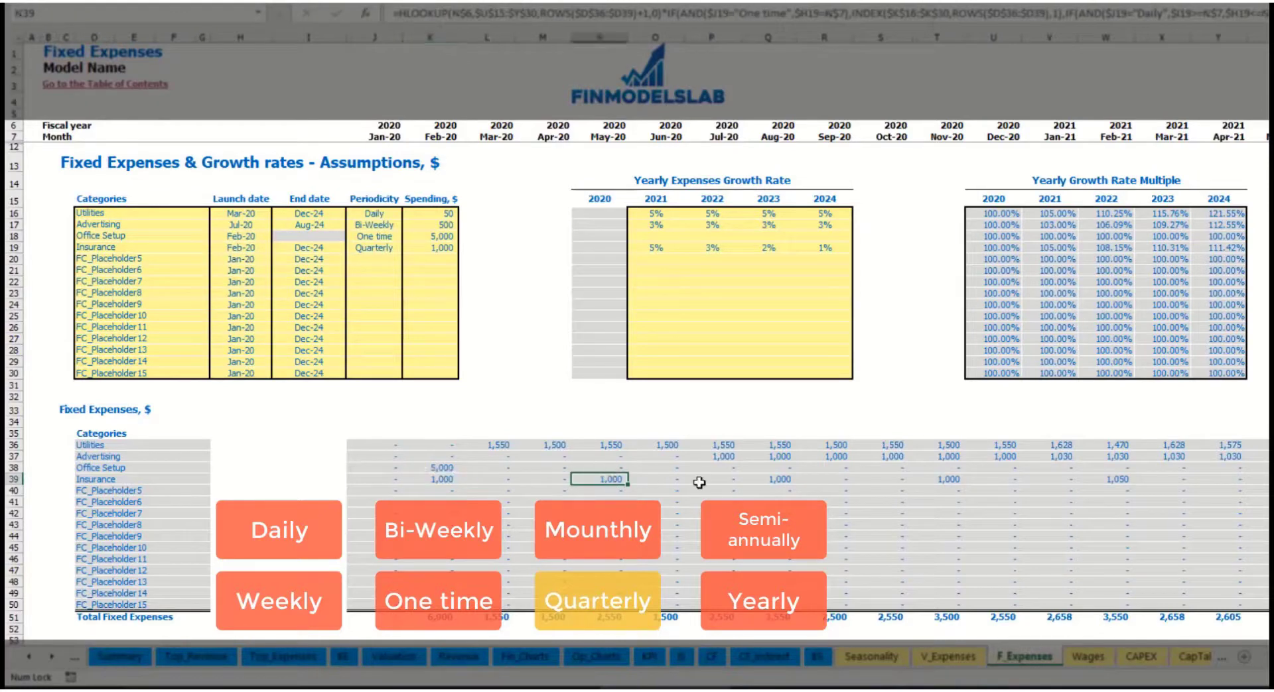
left_click(784, 479)
left_click(429, 481)
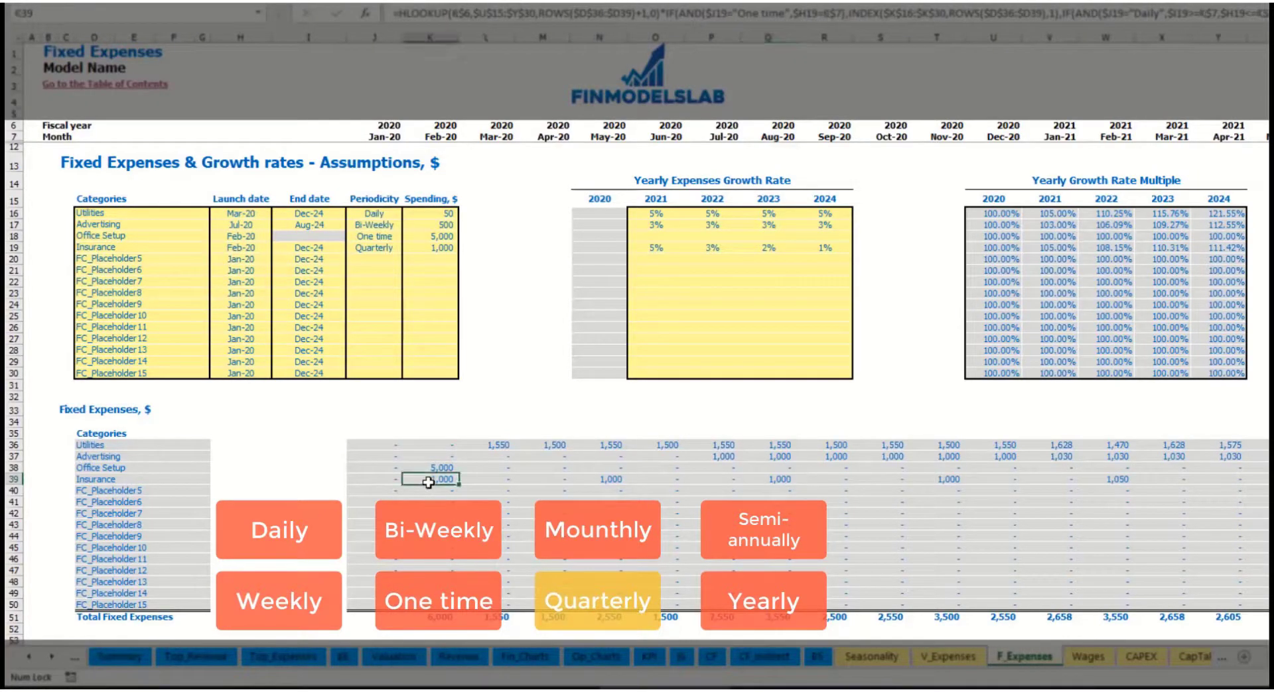
left_click(610, 483)
Change the Insurance periodicity to Semi-Annually and check its calculated expenses from February 2020 to February 2021
left_click(398, 249)
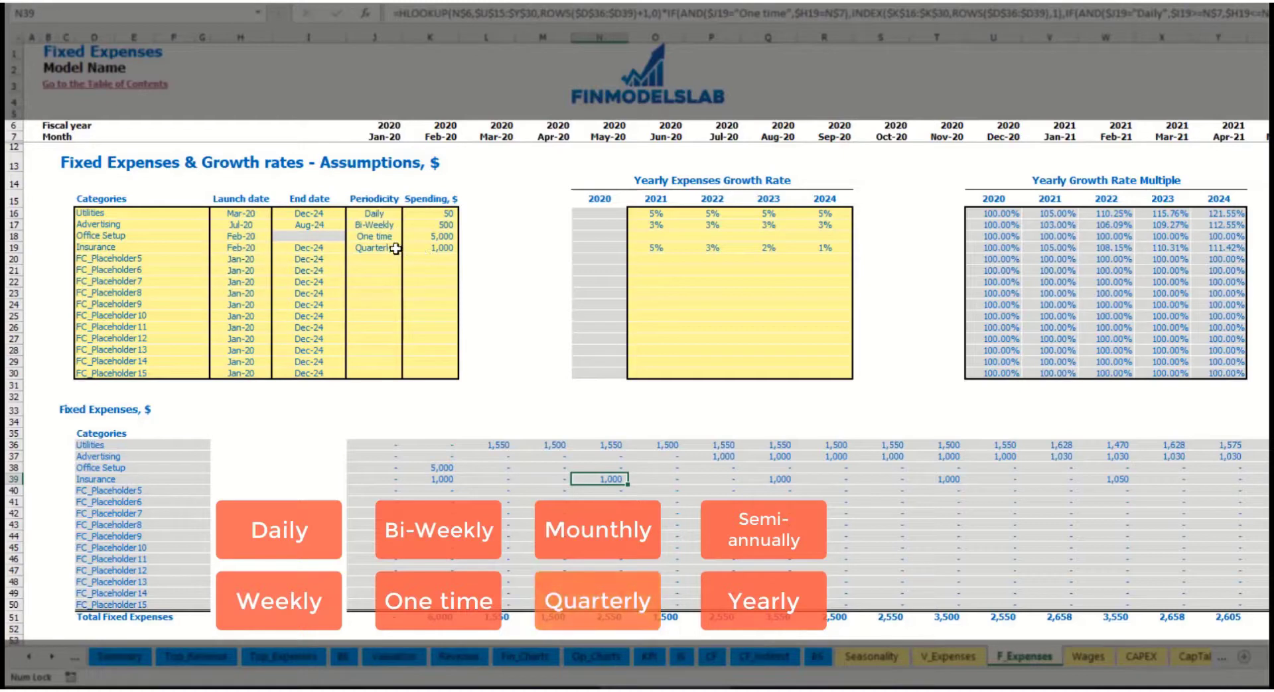
left_click(408, 247)
left_click(374, 323)
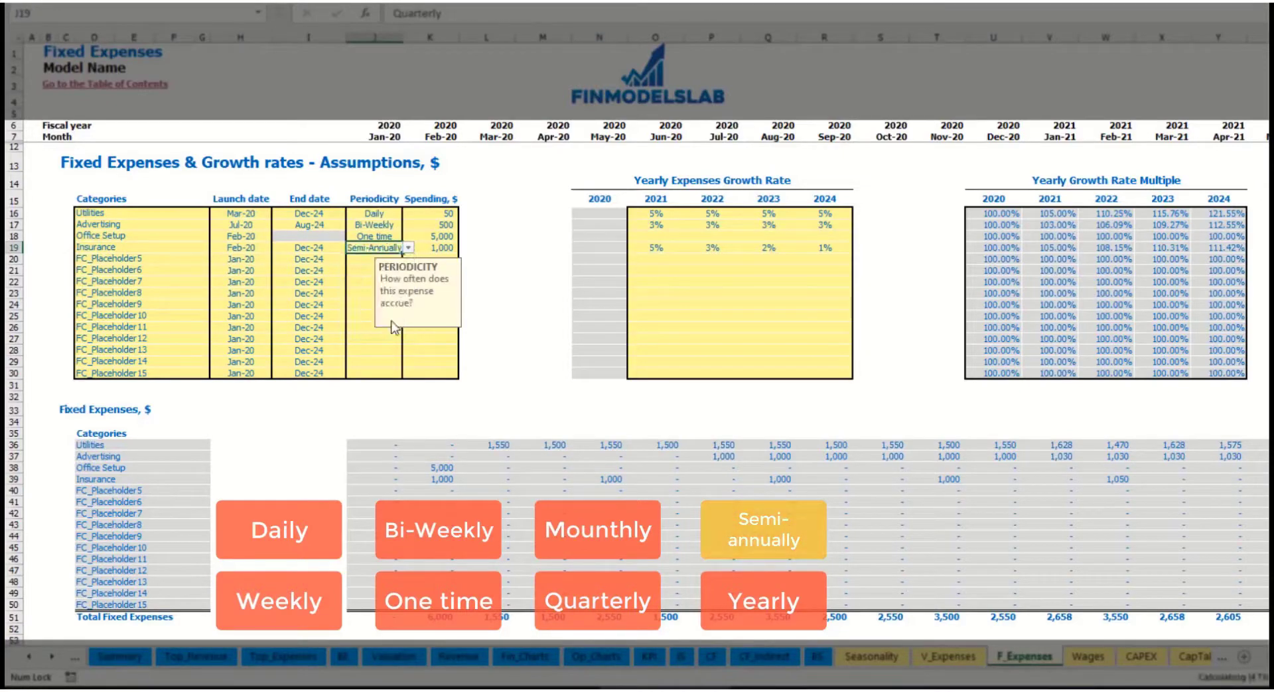
left_click_drag(439, 481, 1060, 479)
left_click(1105, 490)
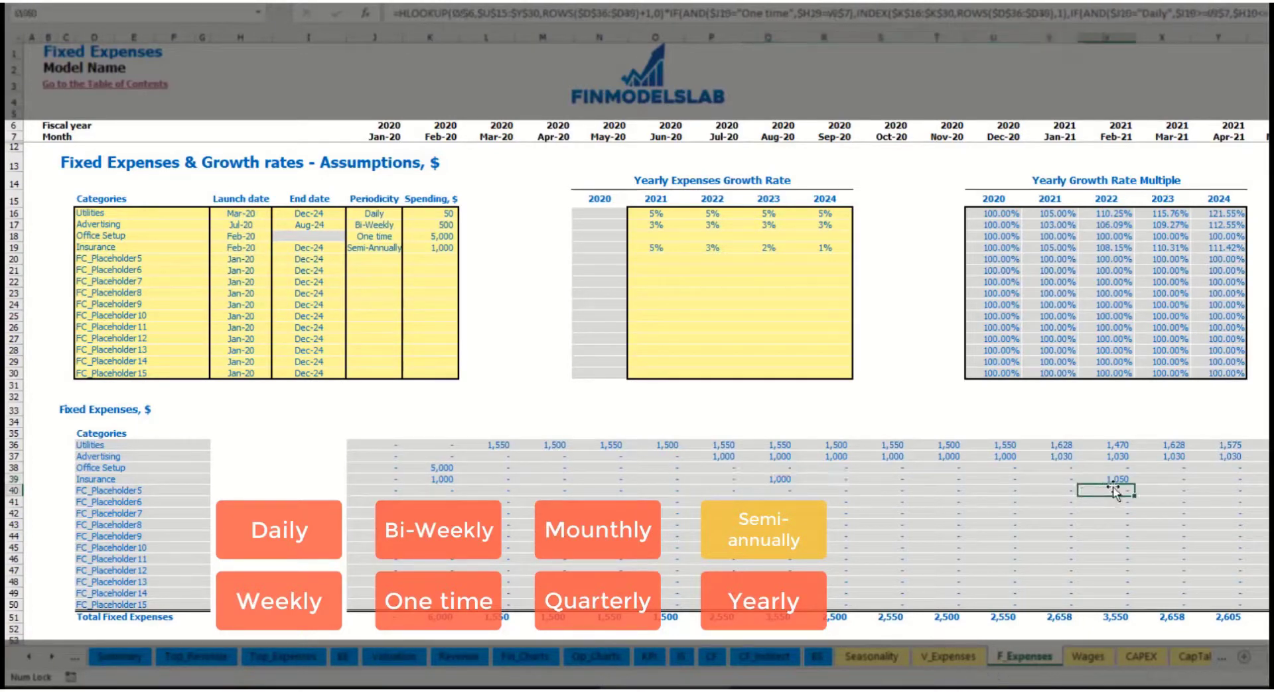
Set the Insurance periodicity to Yearly, then check its calculated expenses and its launch and end dates
left_click(391, 248)
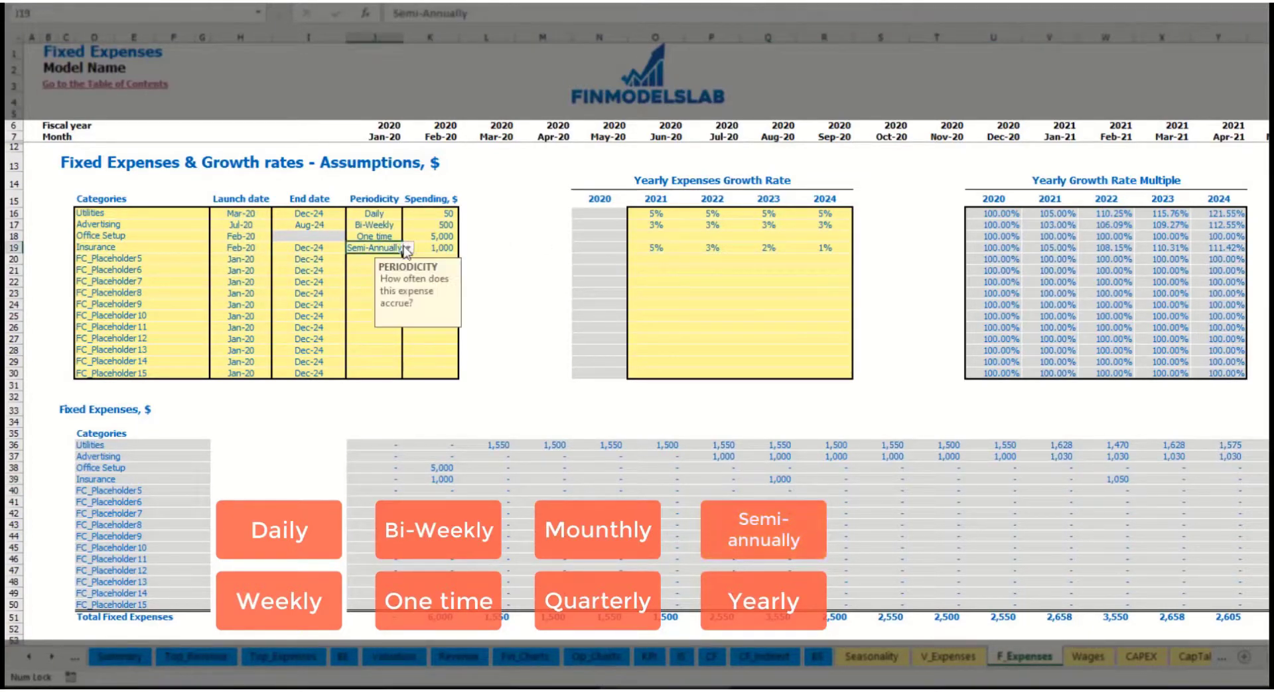
left_click(408, 247)
left_click(364, 333)
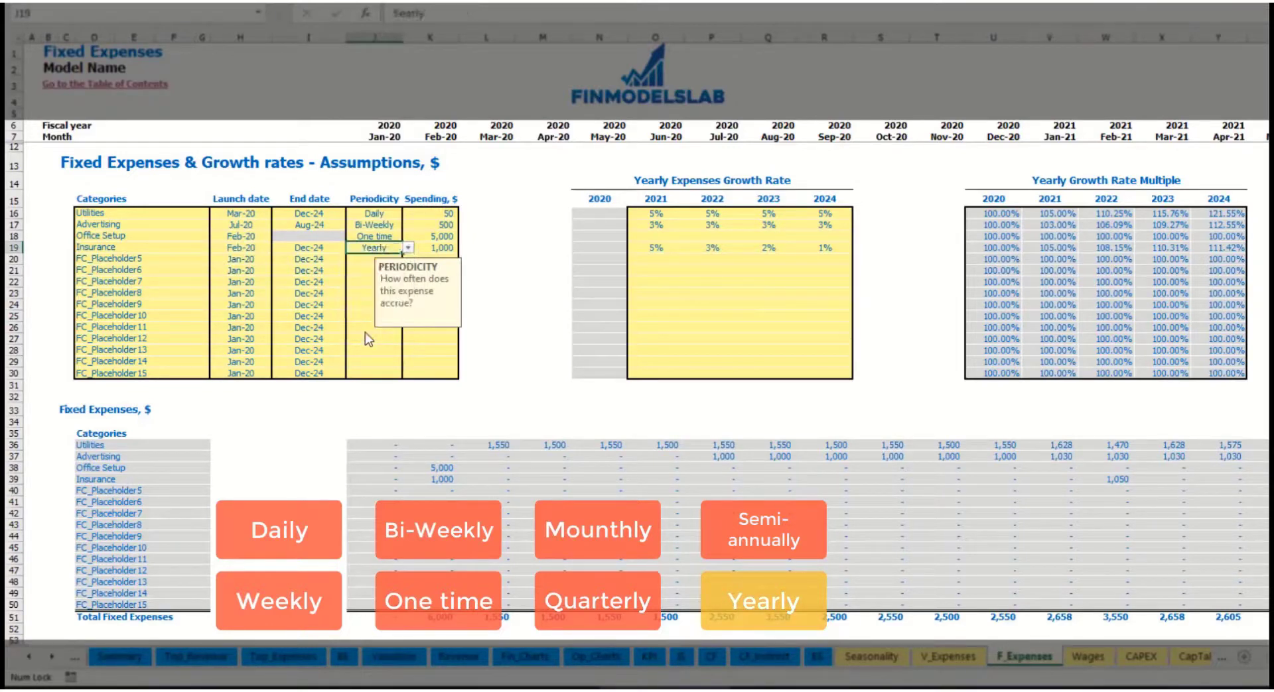
left_click(432, 483)
left_click_drag(458, 485, 1263, 483)
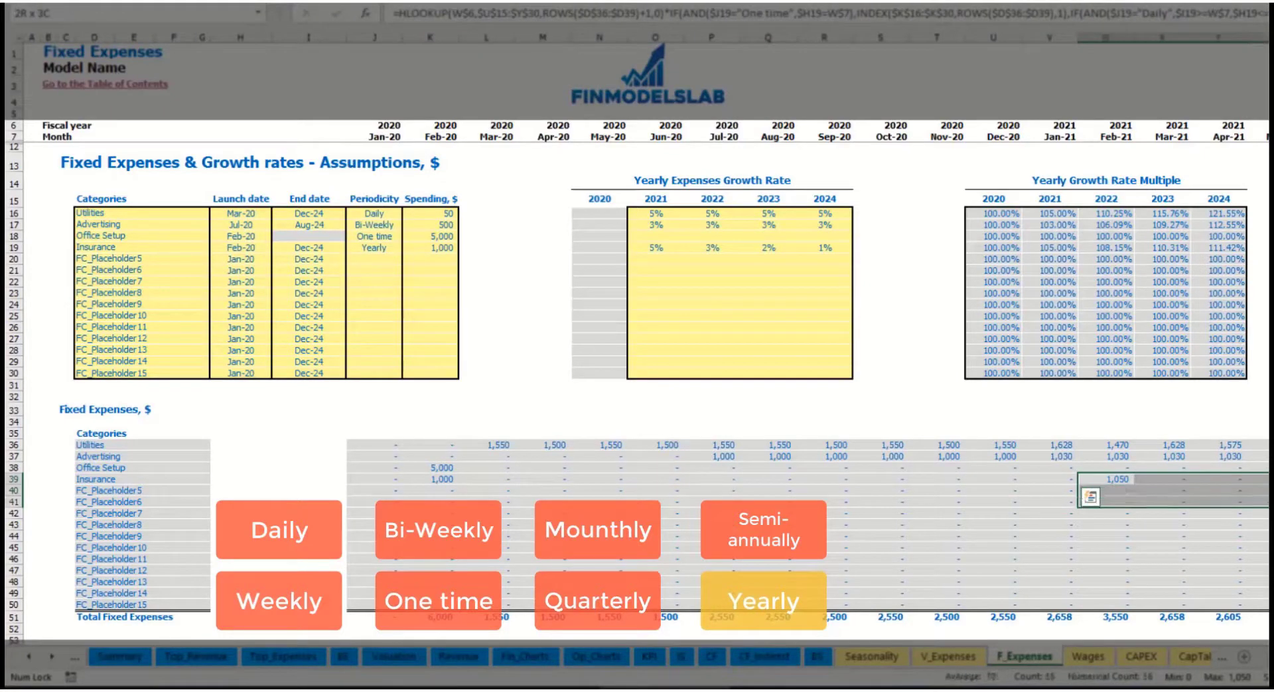
left_click(250, 249)
left_click(307, 247)
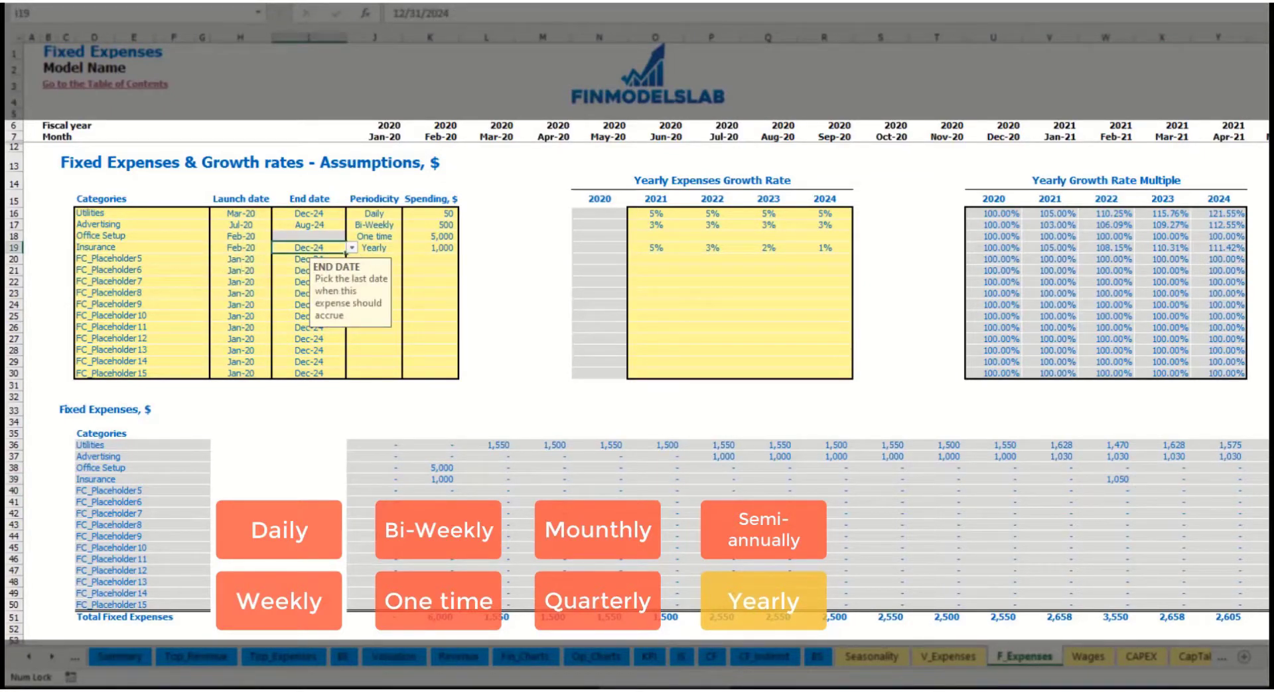
left_click(891, 374)
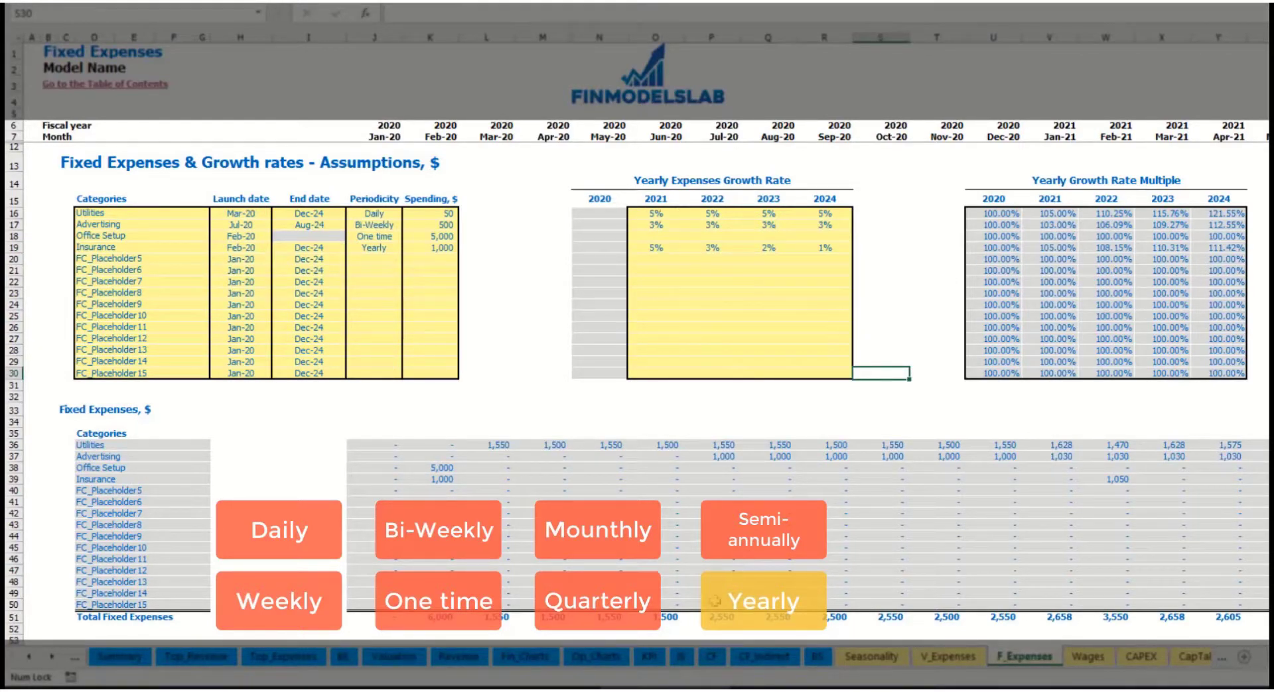
Review the monthly fixed expense calculations, then expand the Total Fixed Expenses breakdown in the income statement
left_click(371, 444)
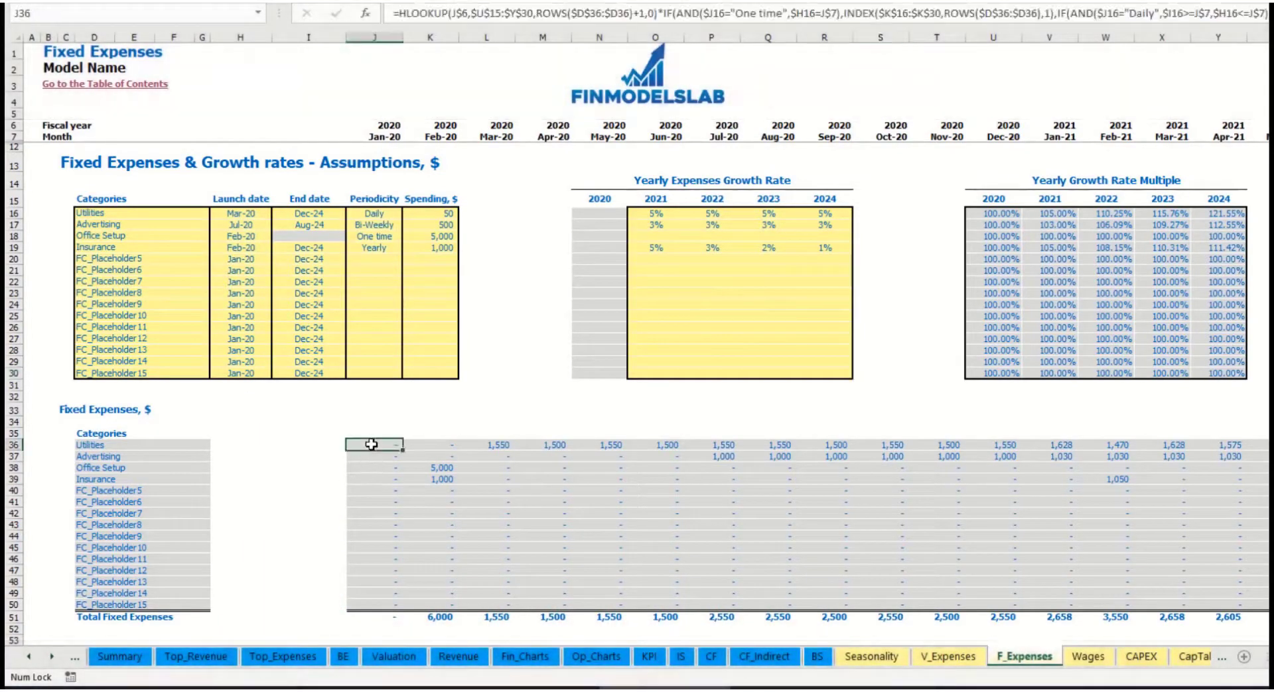
left_click_drag(370, 445, 1167, 605)
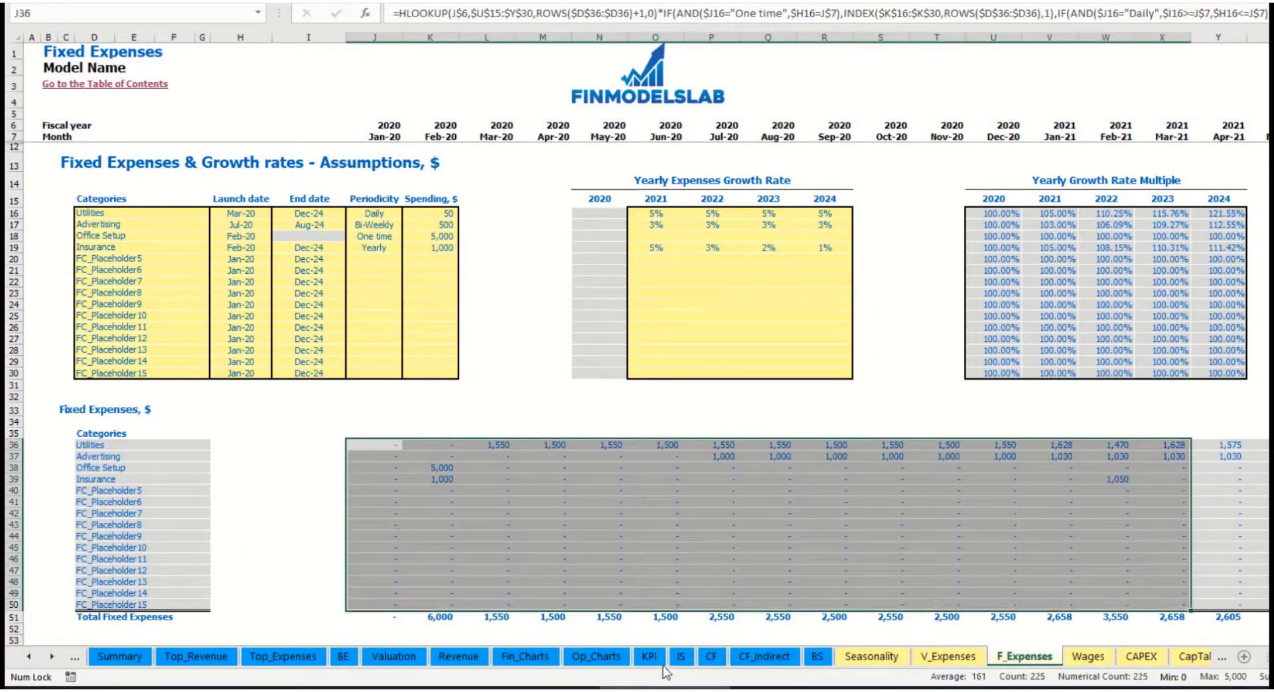
left_click(680, 656)
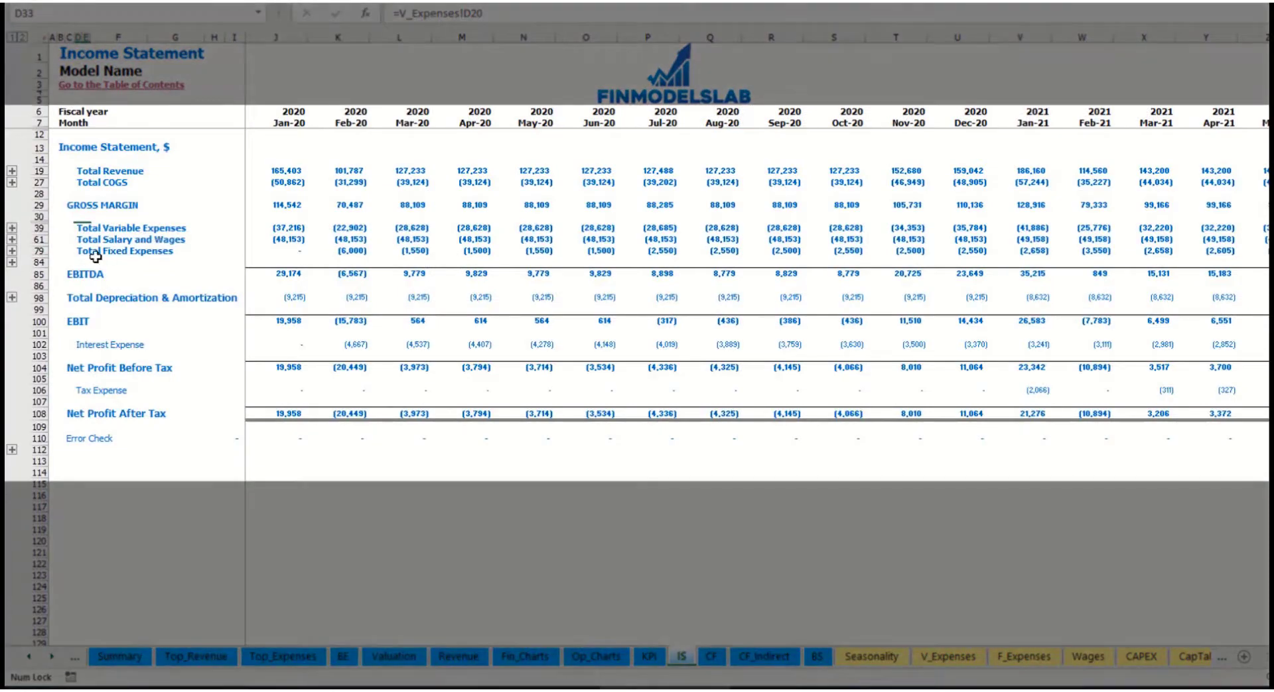
left_click(78, 251)
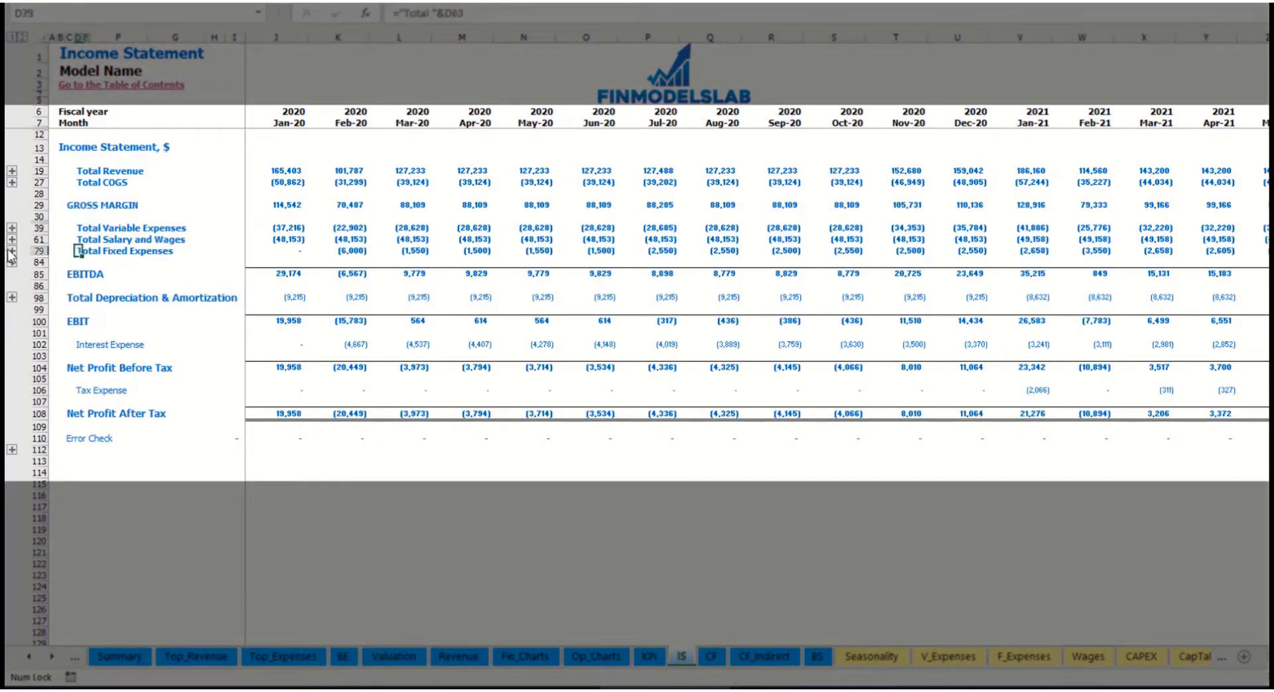
left_click(11, 253)
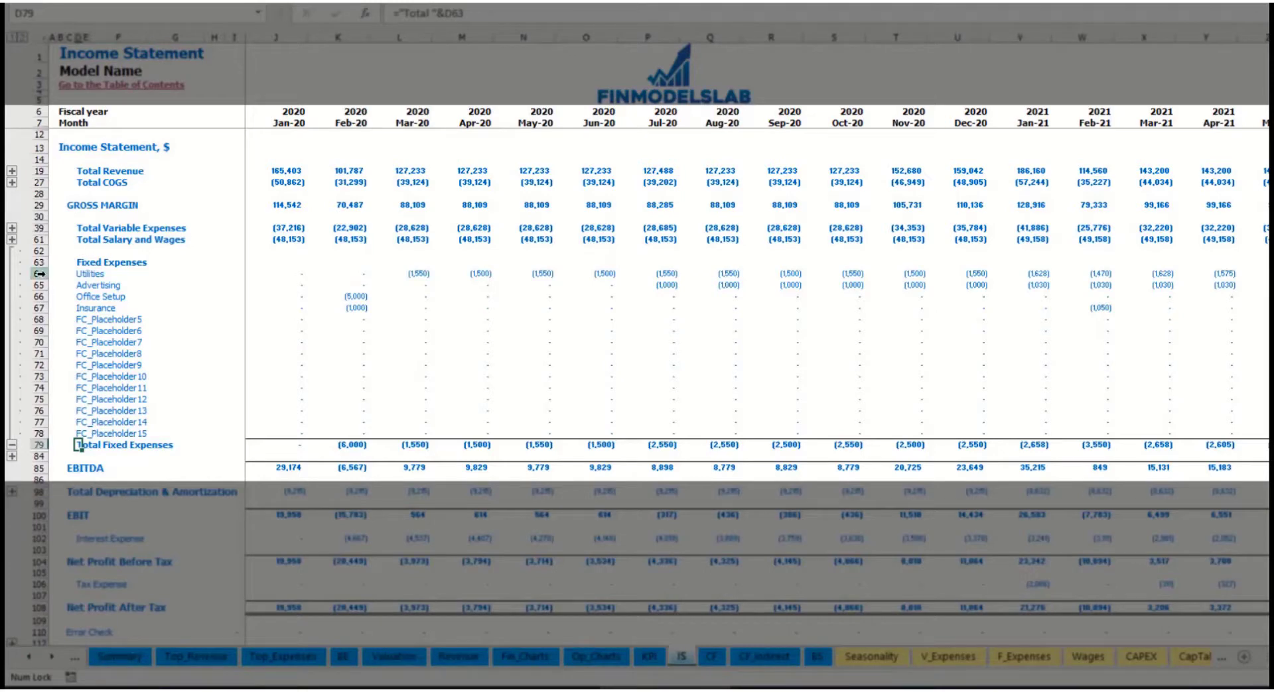
Review the individual fixed expense lines, from Utilities through the placeholder rows, in the income statement
left_click_drag(39, 274, 44, 292)
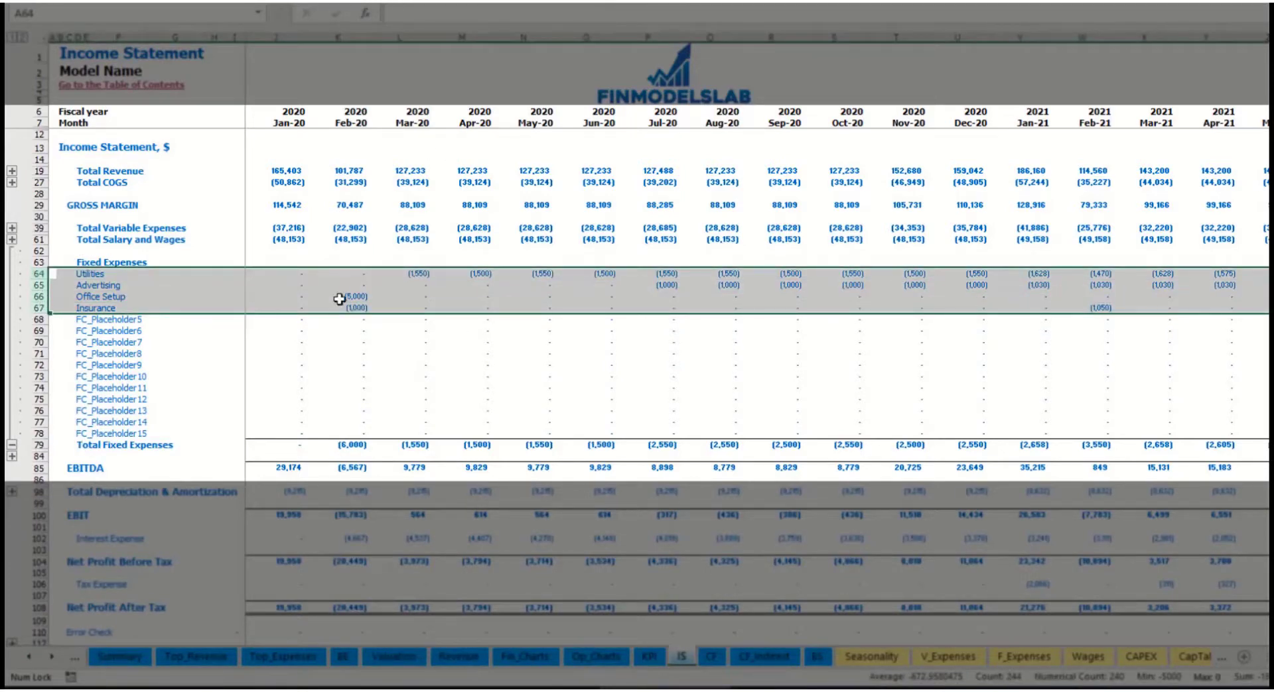
left_click(83, 272)
left_click_drag(83, 272, 88, 434)
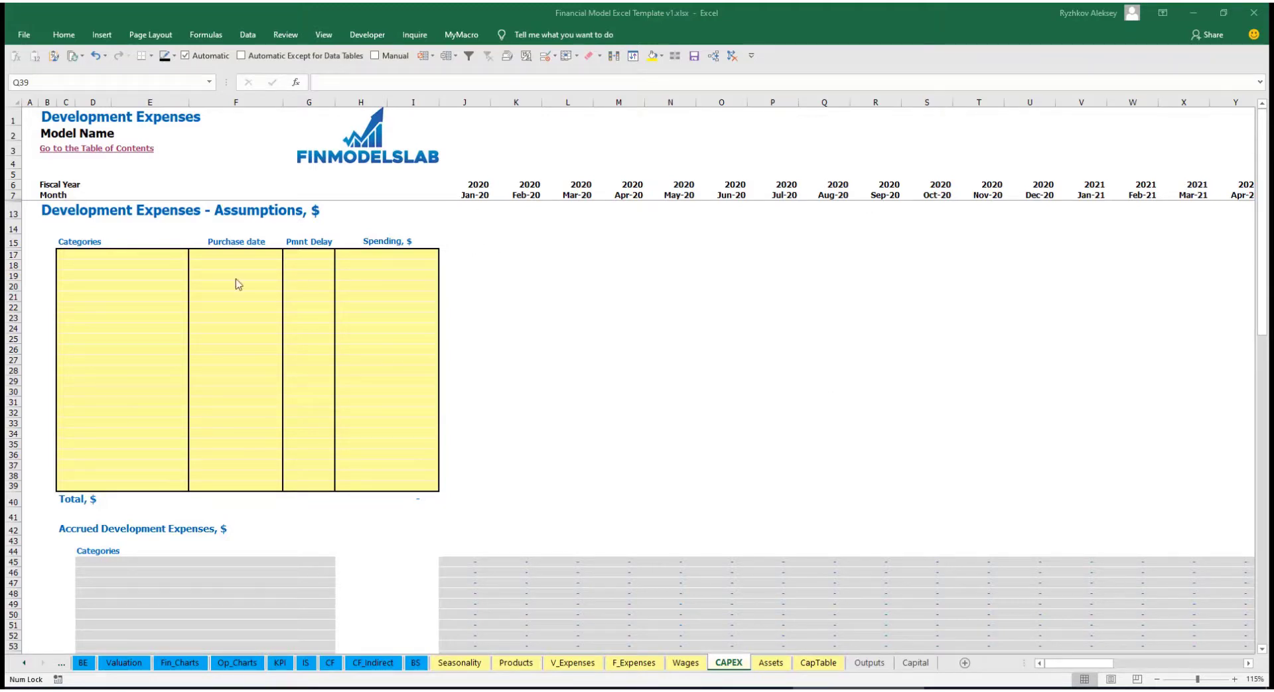
Add the development expense category "Office dev" in the first row of the CAPEX assumptions with purchase date Feb-20
left_click(154, 255)
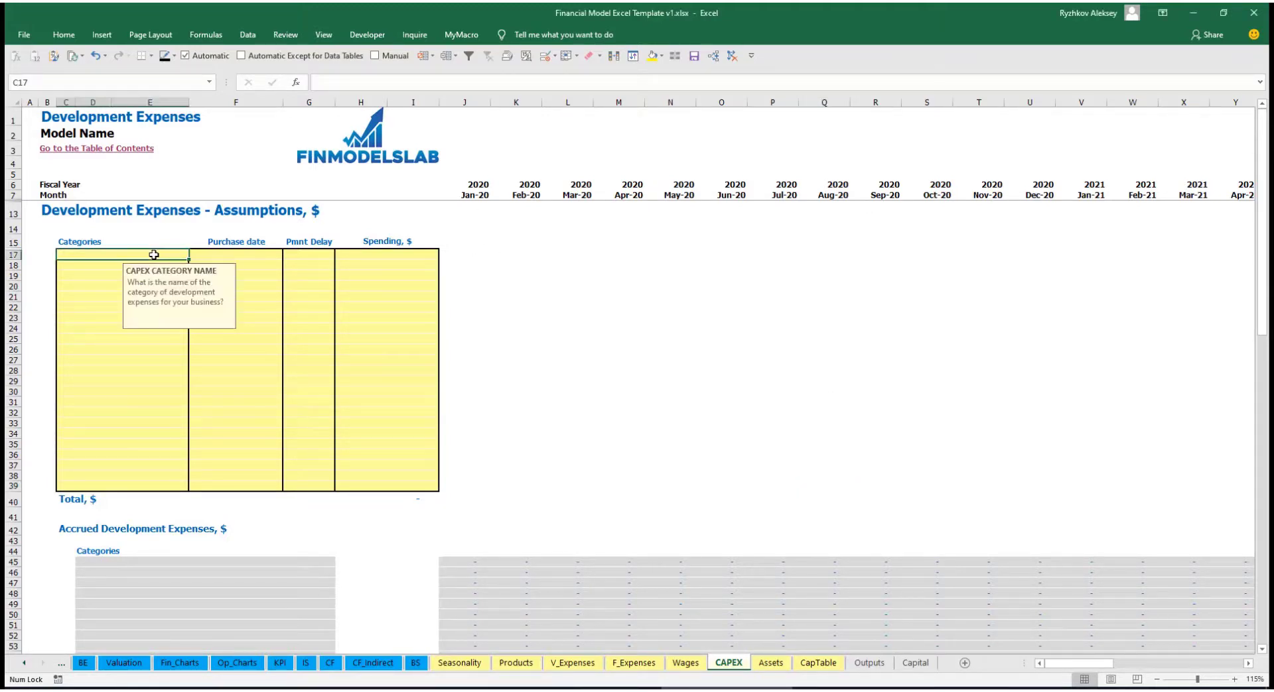
type("O")
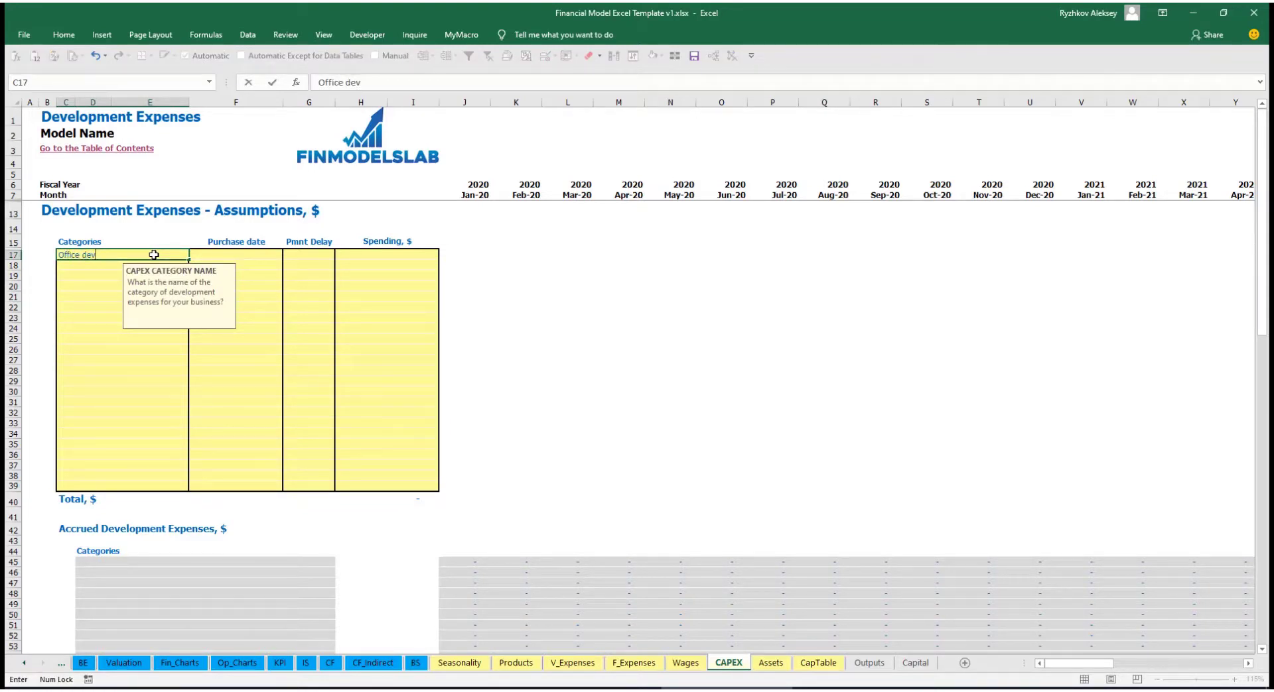
type("ffice dev")
key("Return")
left_click(238, 252)
left_click(287, 254)
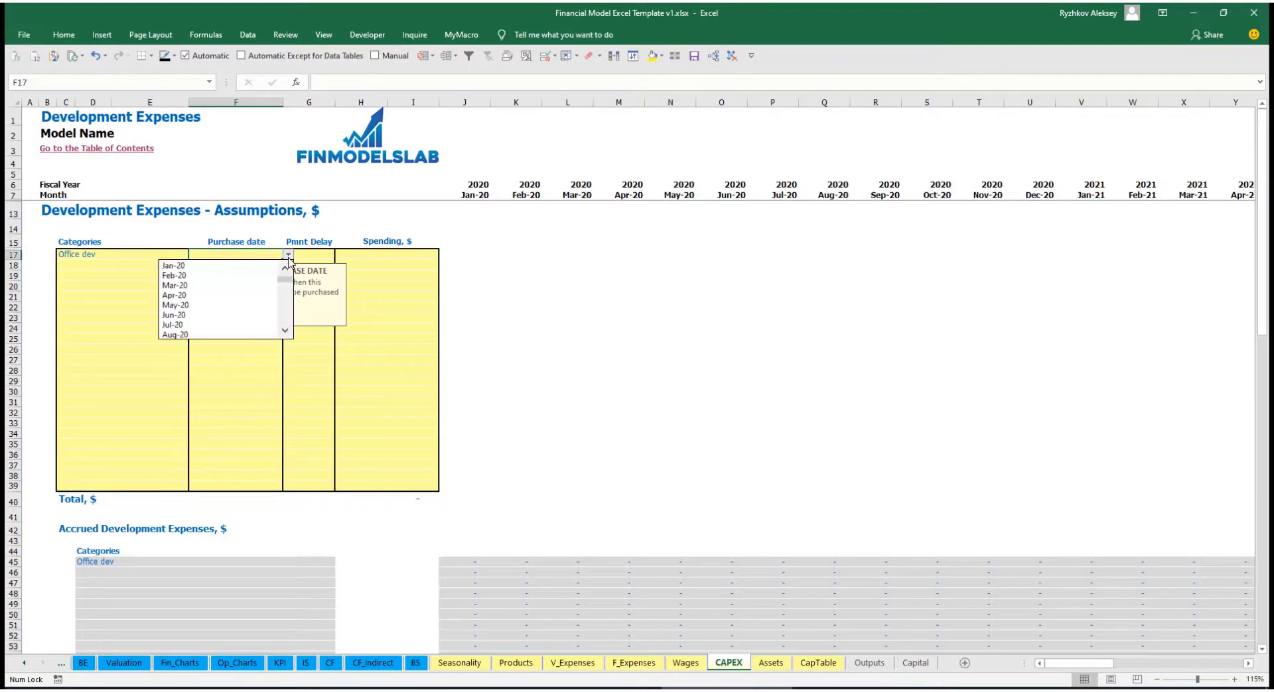
left_click(258, 276)
Set the Office dev spending to 10,000 and its payment delay to 2M
left_click(371, 252)
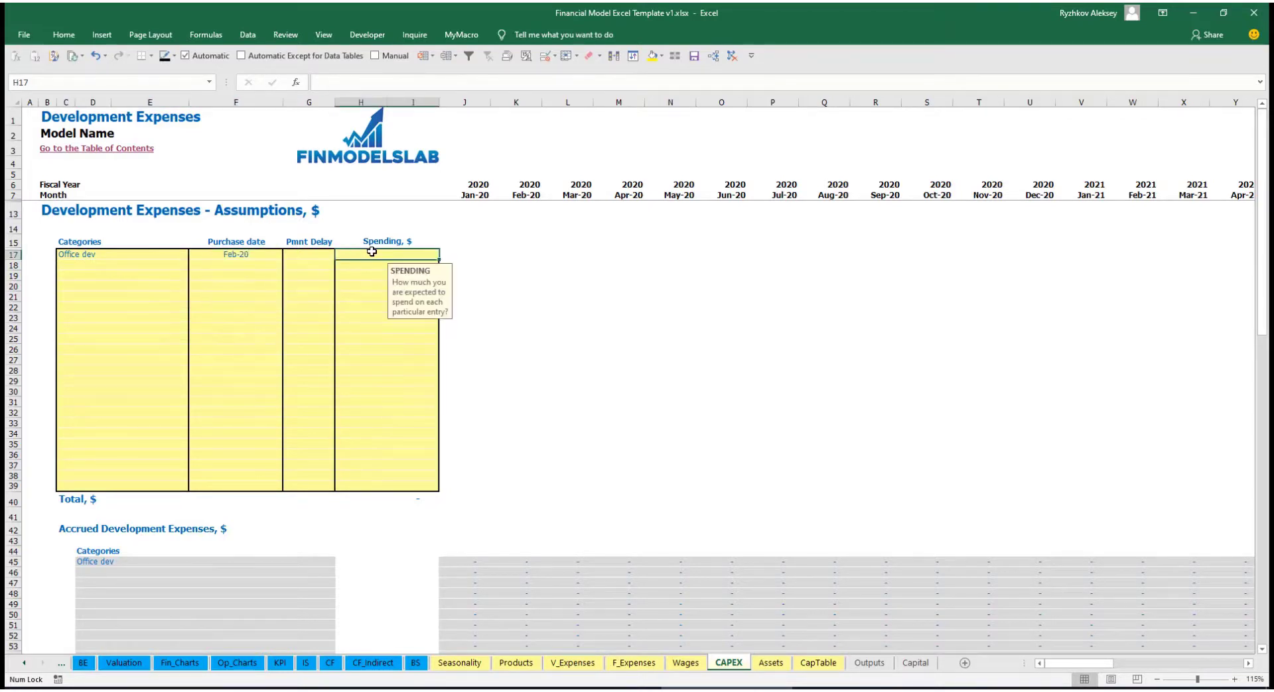
type("10000")
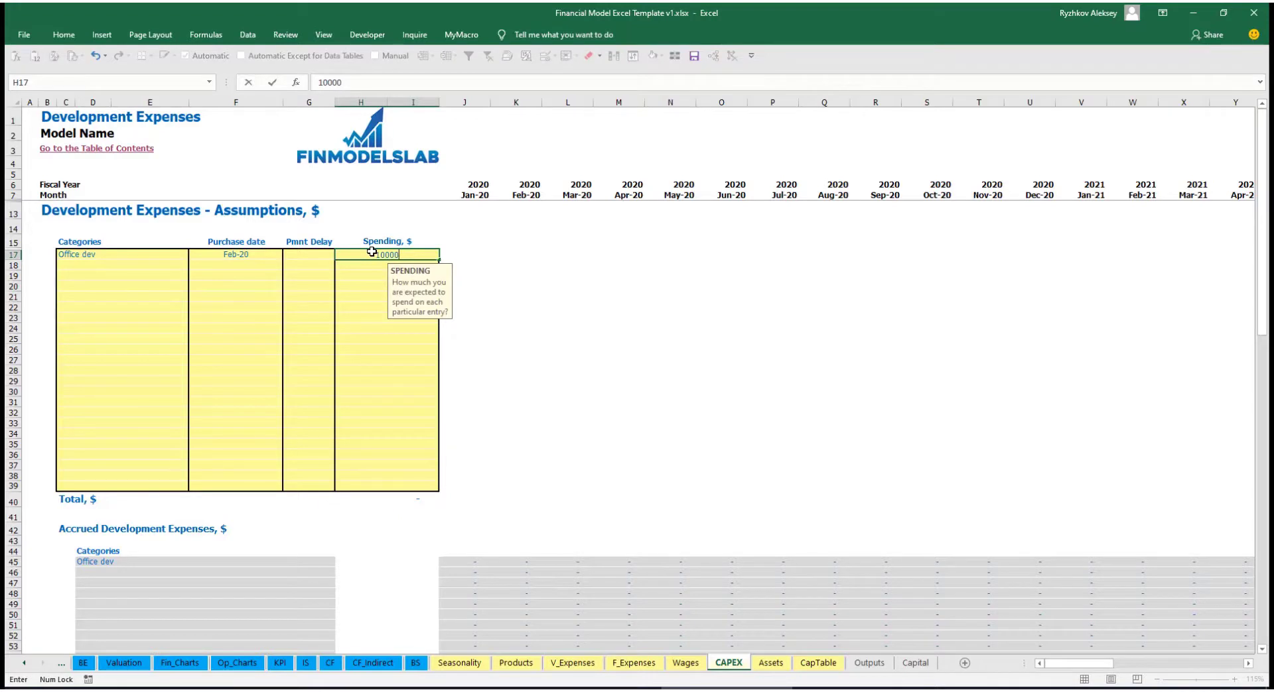
key("Return")
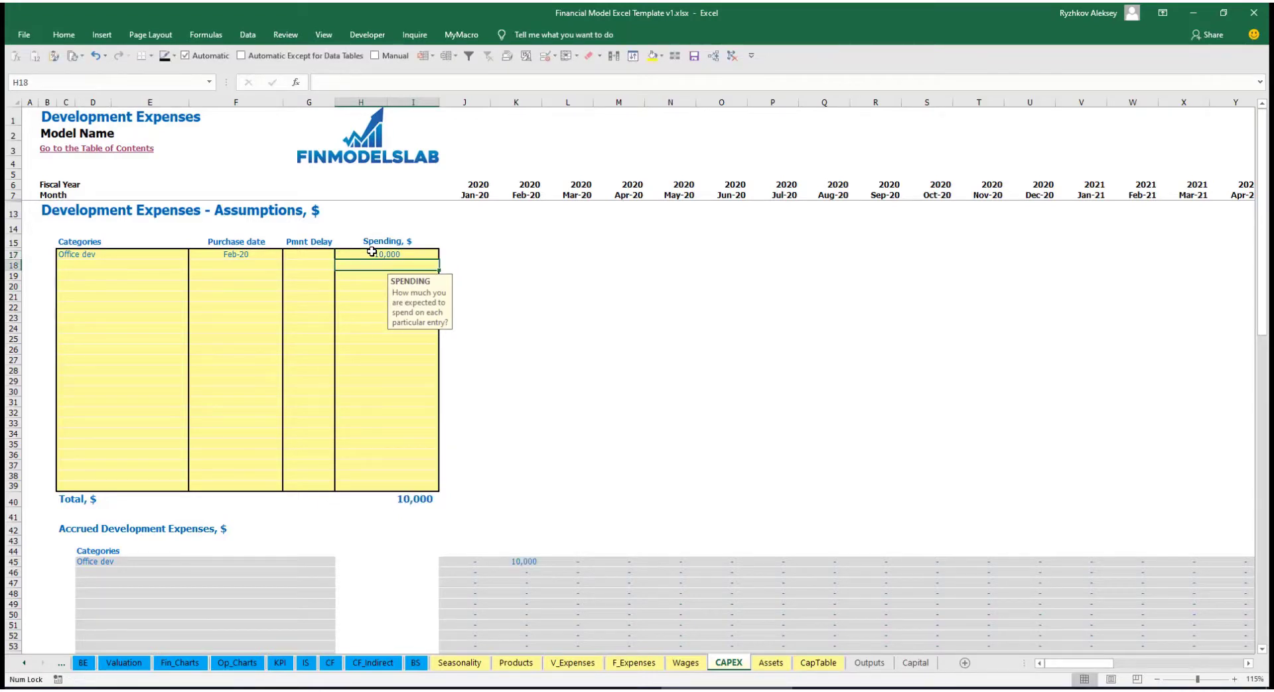
left_click(314, 254)
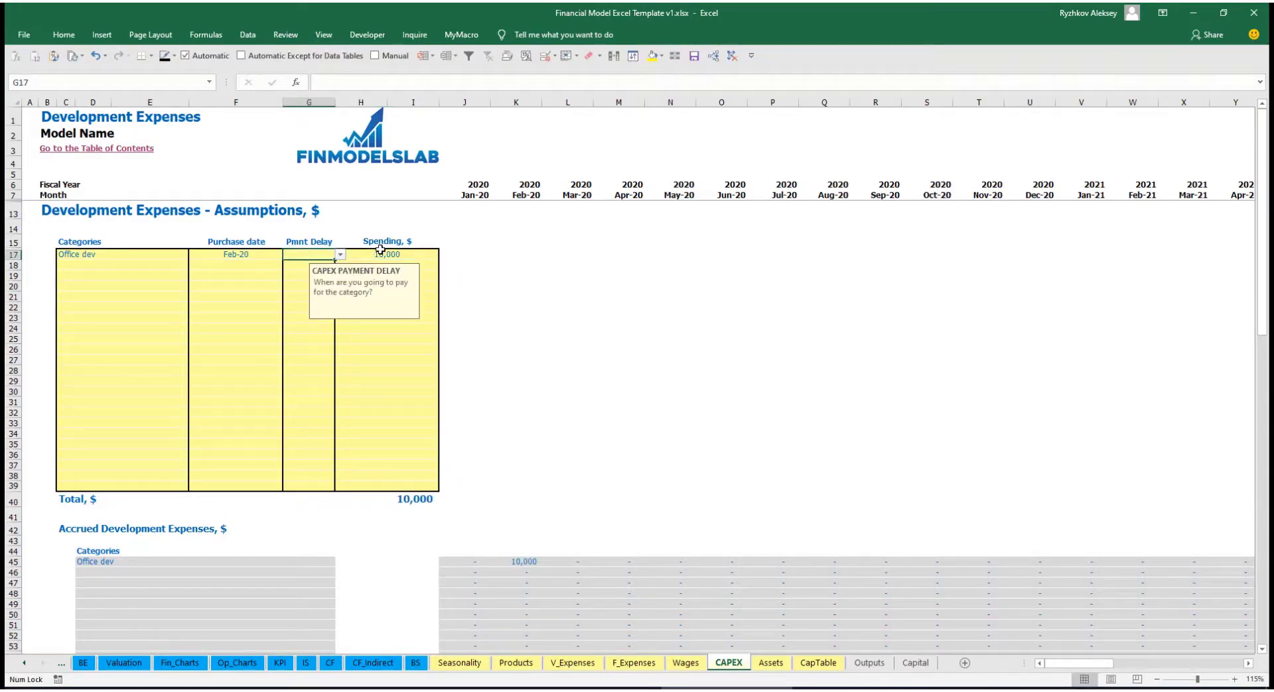
left_click(340, 256)
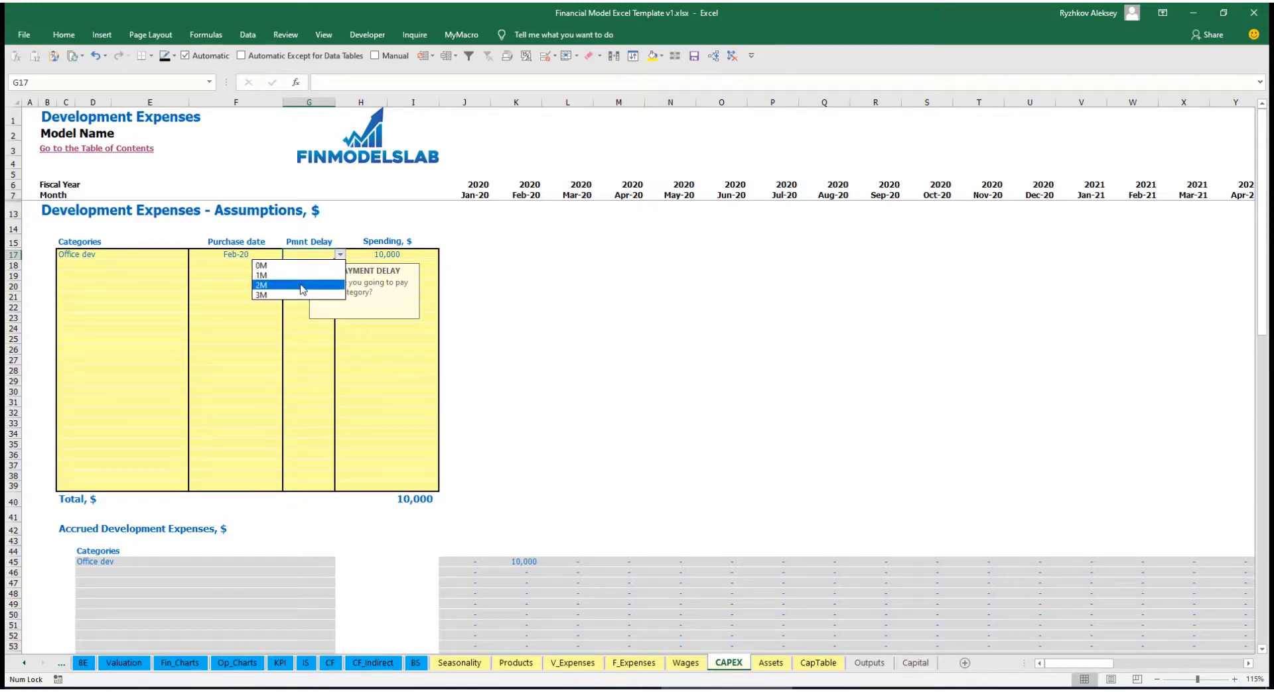
left_click(265, 282)
left_click(552, 290)
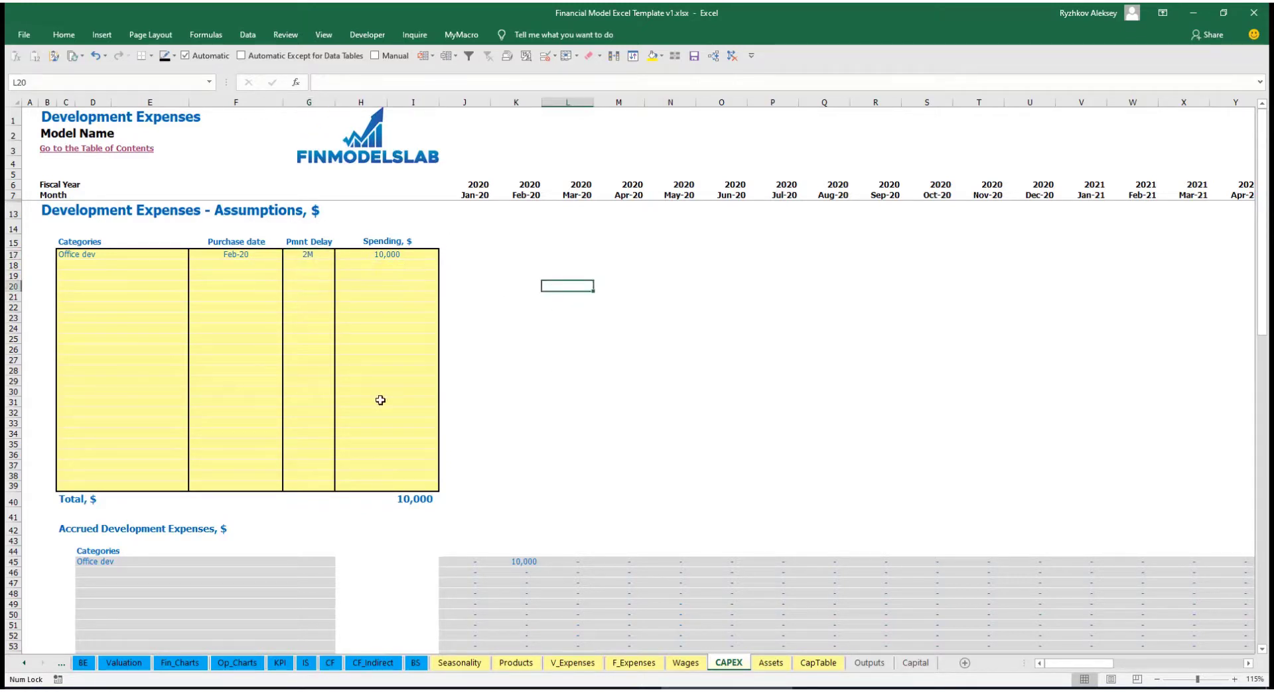
Check the Office dev amounts in the accrued and paid development expenses and the CAPEX summary
left_click(524, 563)
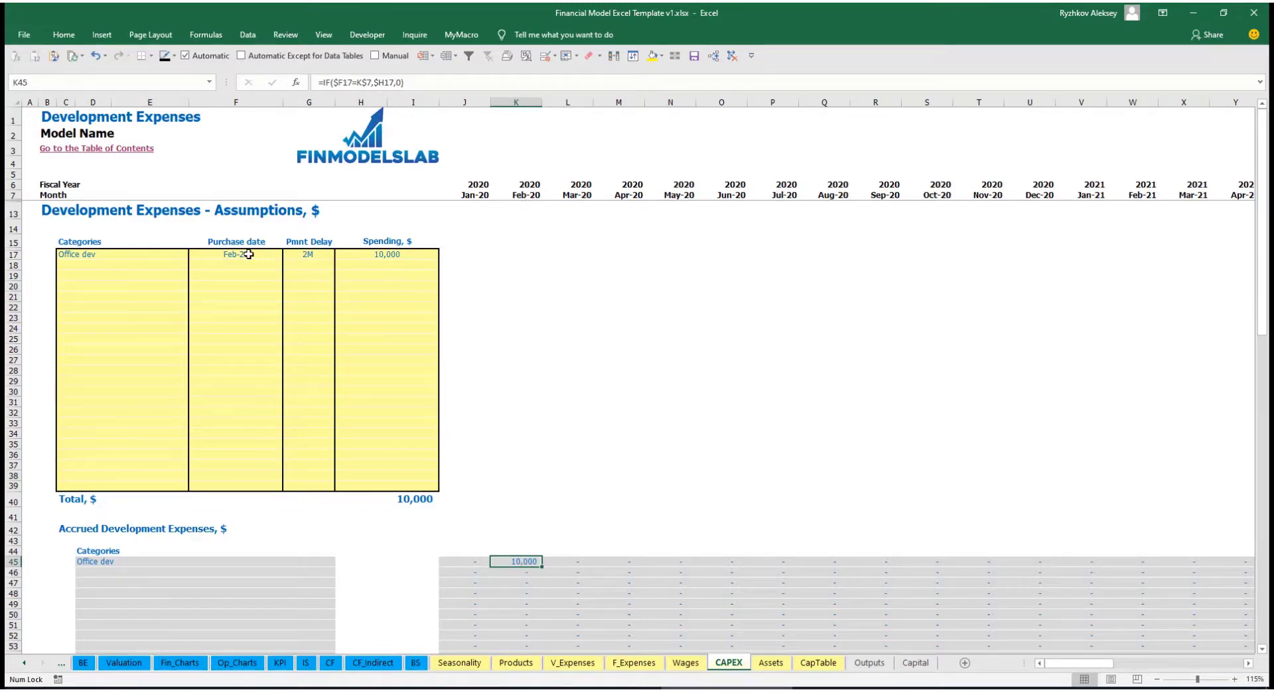
scroll(522, 335, "down", 10)
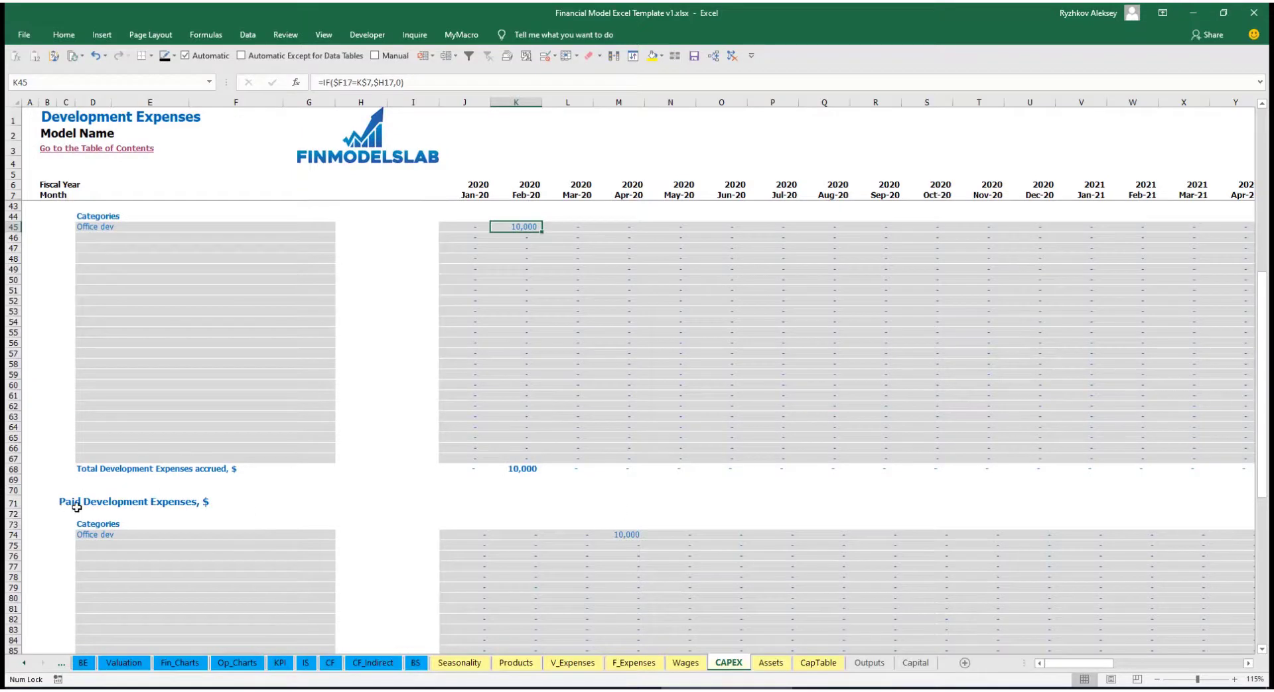
left_click(619, 536)
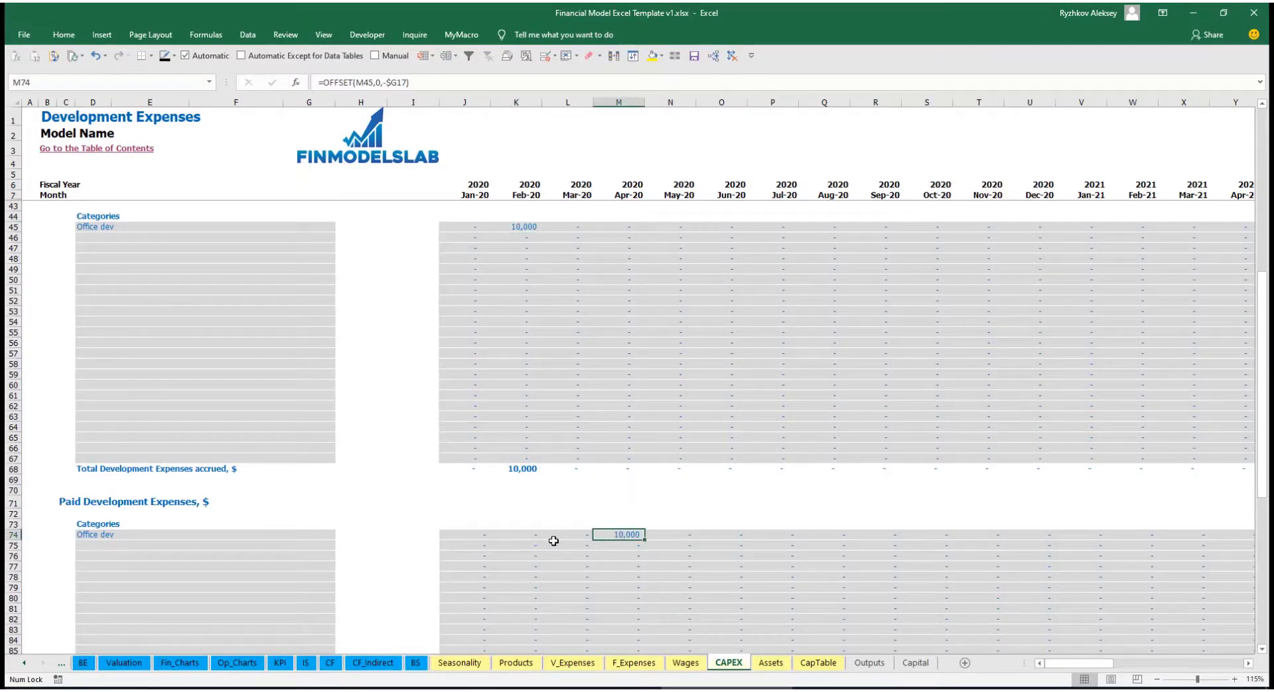
scroll(597, 534, "down", 13)
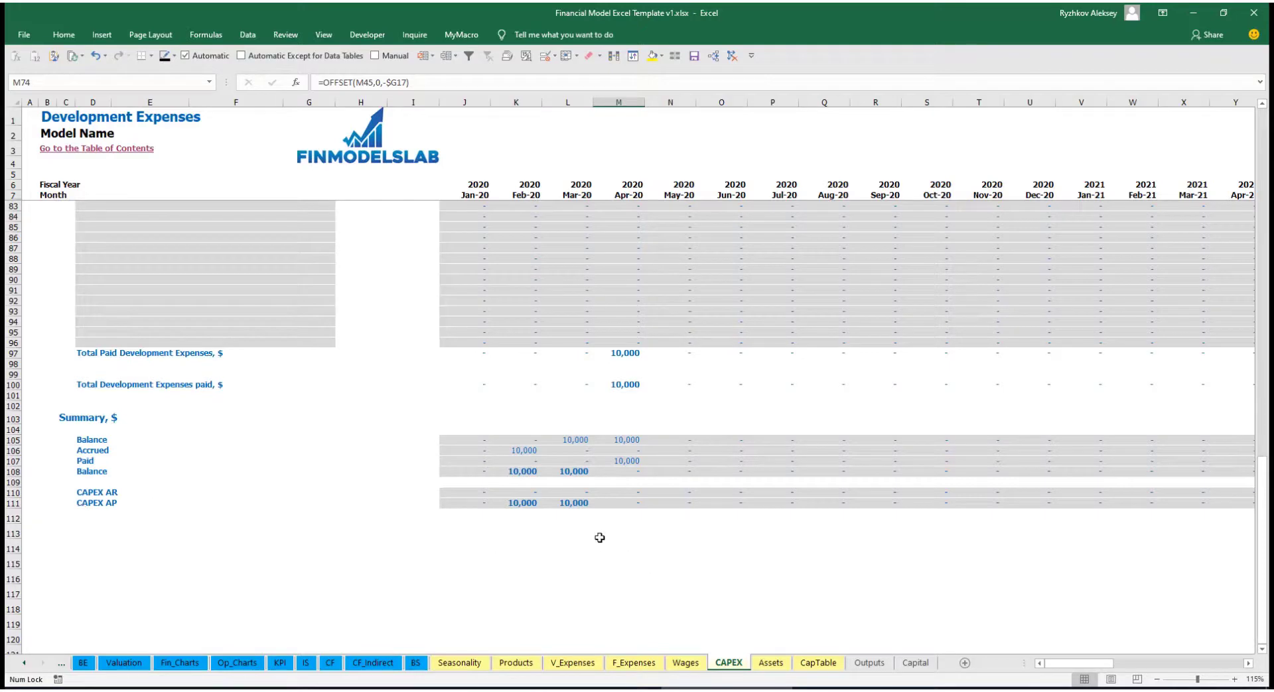
scroll(570, 426, "up", 20)
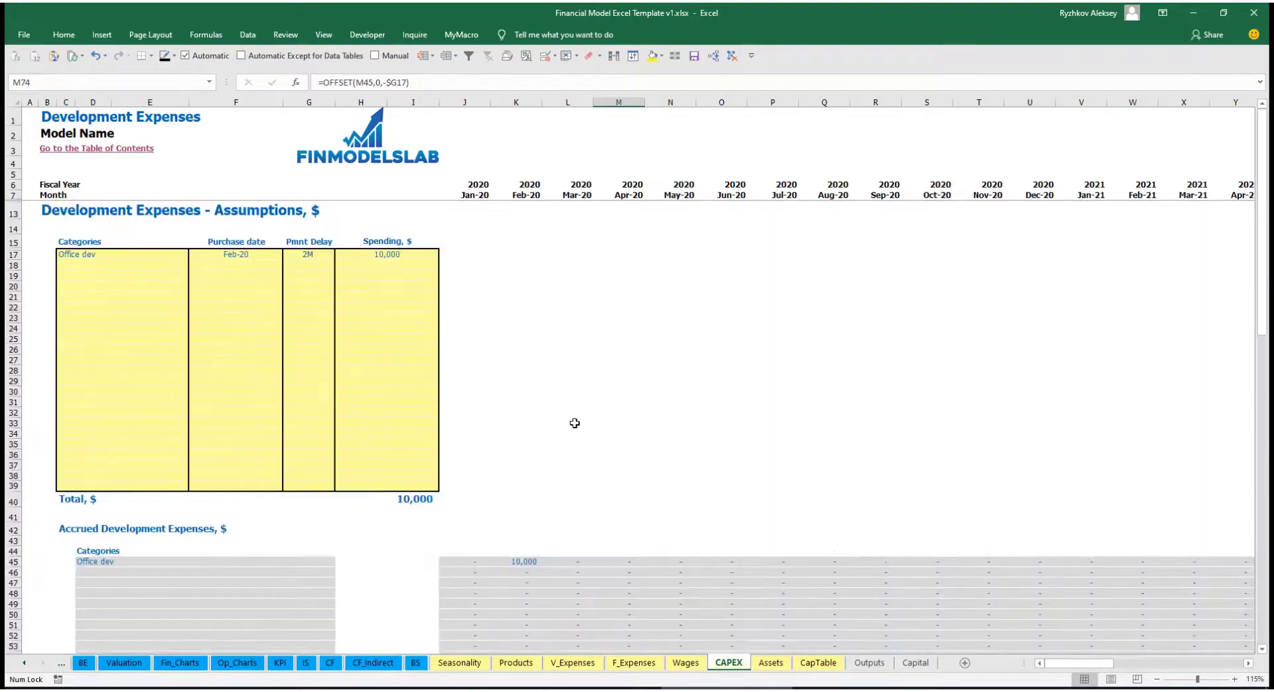
Add a second development expense category named "Other dev exp" with purchase date Mar-20
left_click(103, 263)
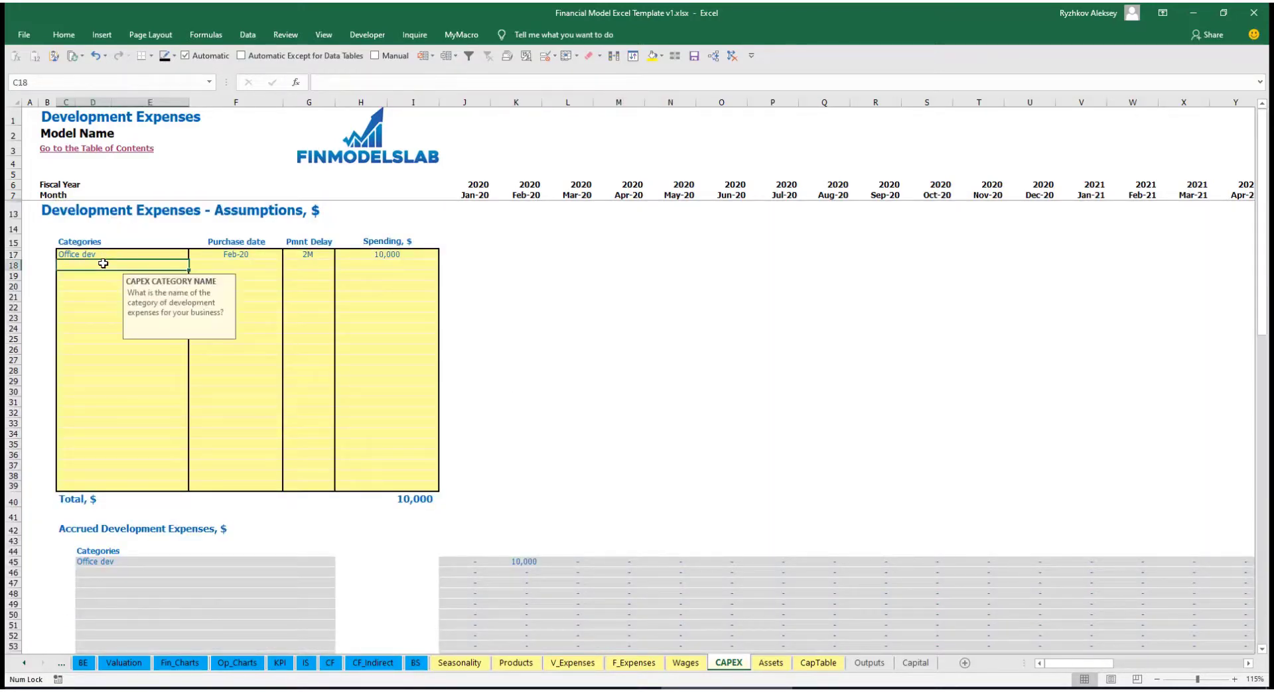
type("Other dev exp")
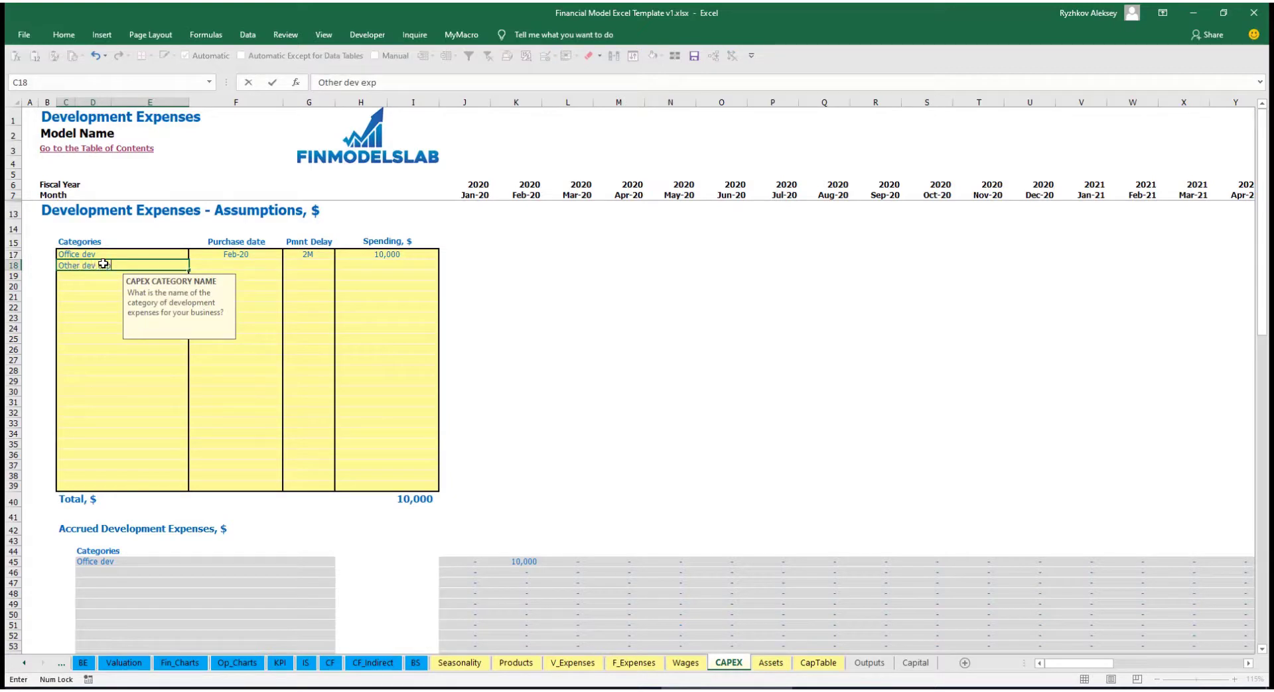
key("Return")
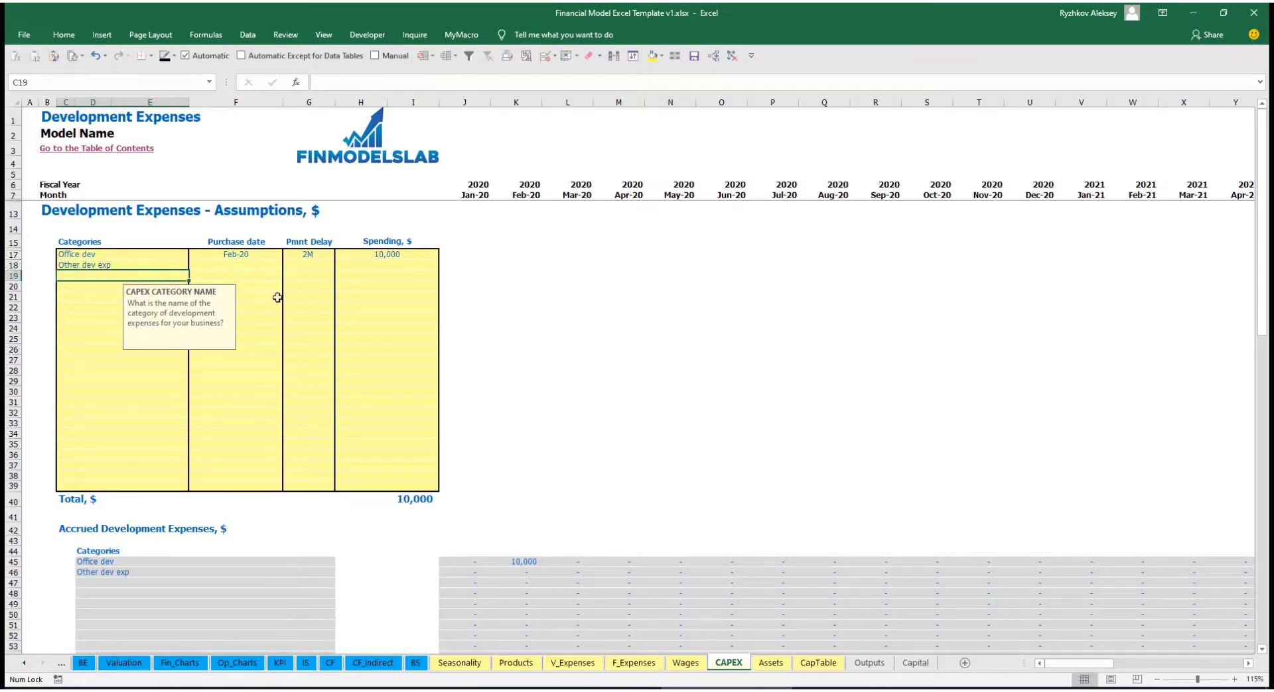
left_click(263, 265)
left_click(288, 264)
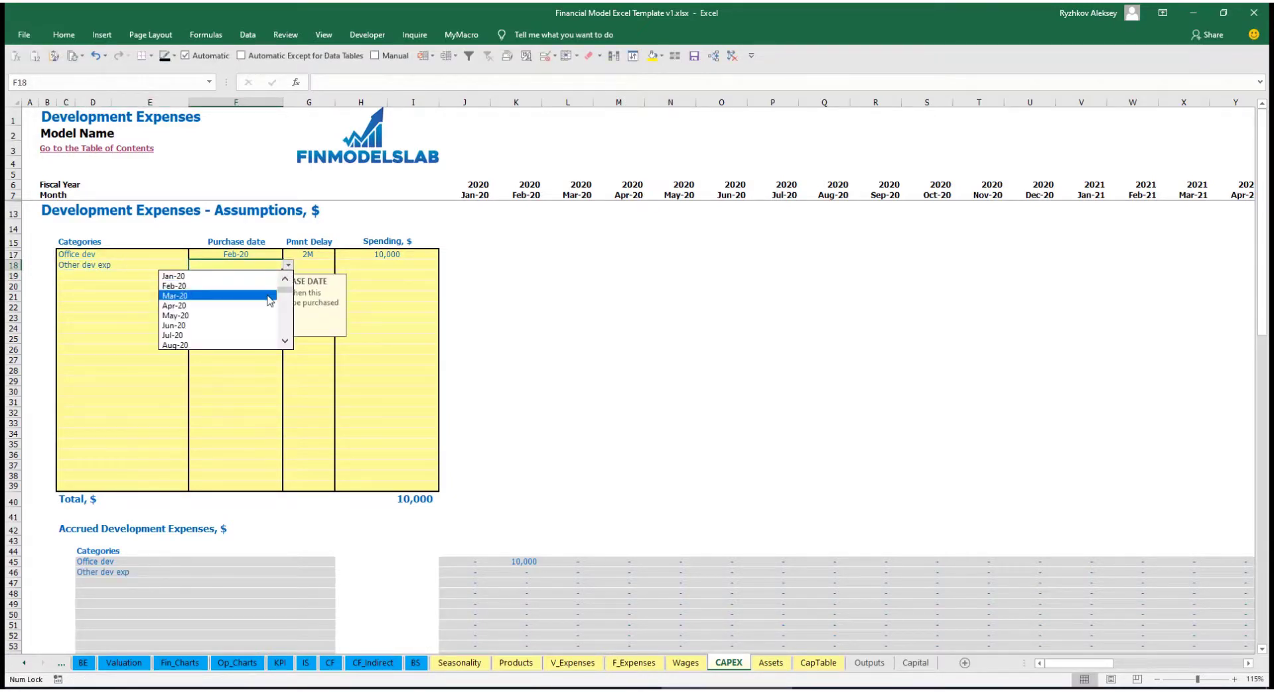
left_click(269, 292)
Set the Other dev exp spending to 5,000 and its payment delay to 0M
left_click(371, 267)
type("5,00")
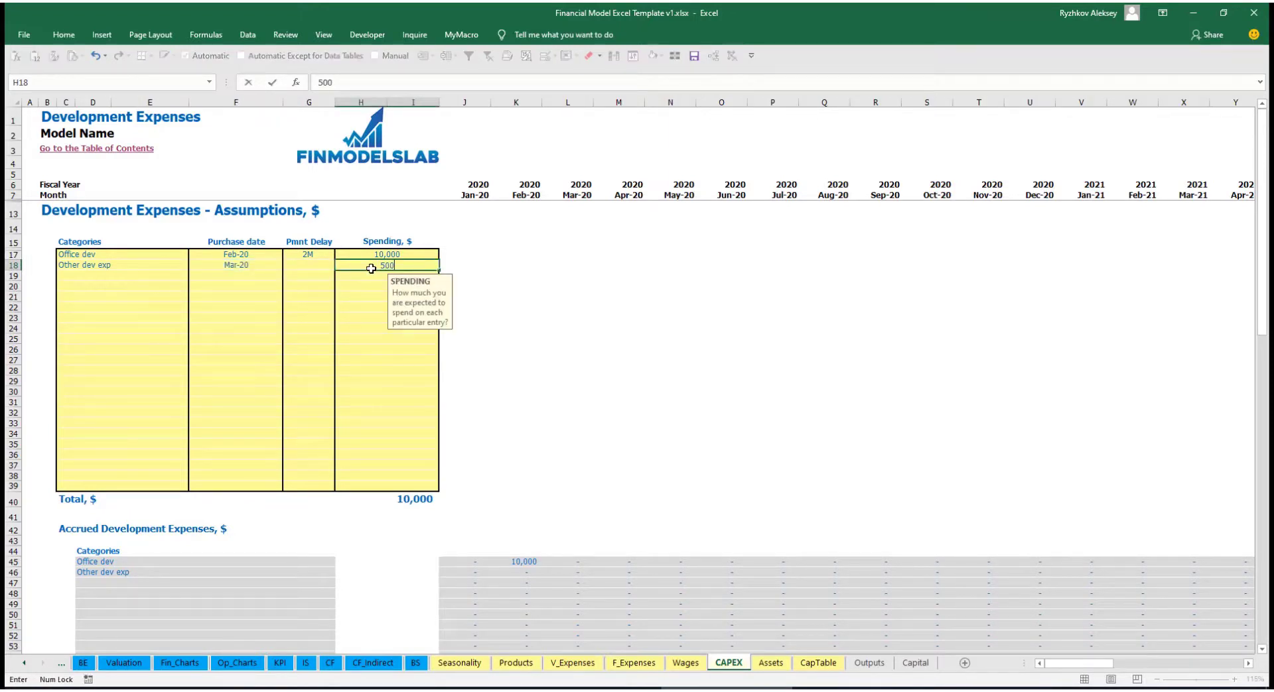
type("0")
key("Return")
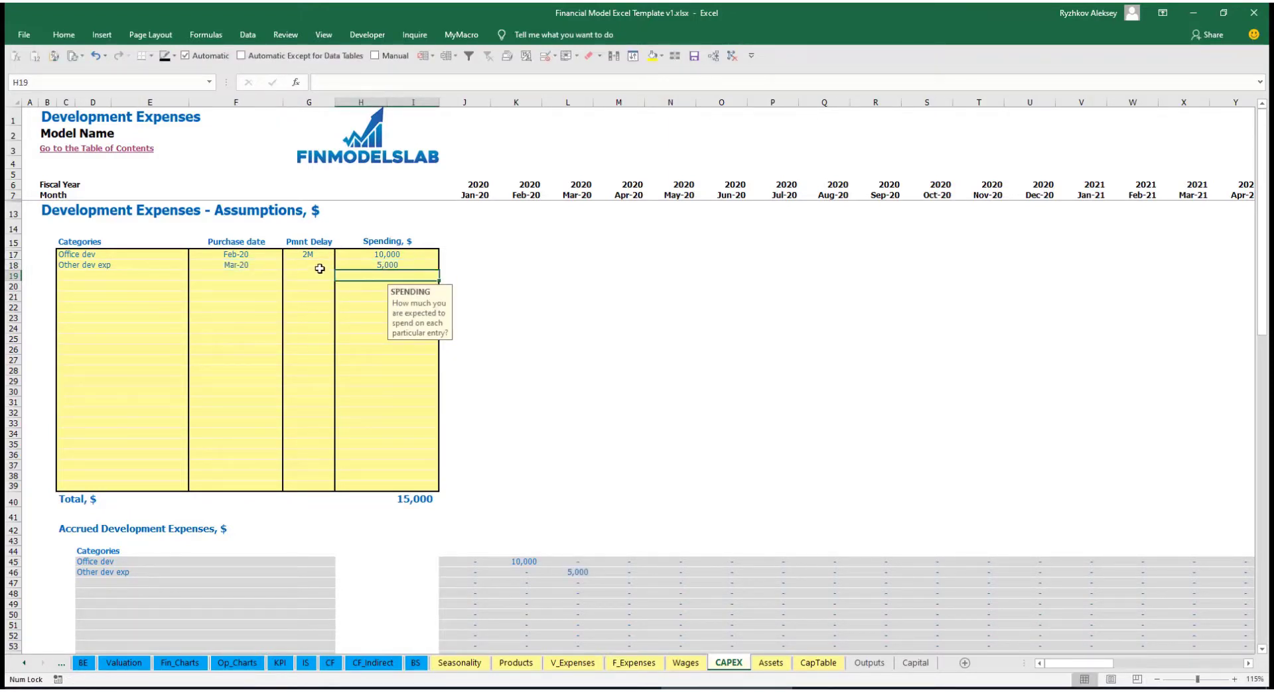
left_click(320, 268)
left_click(340, 265)
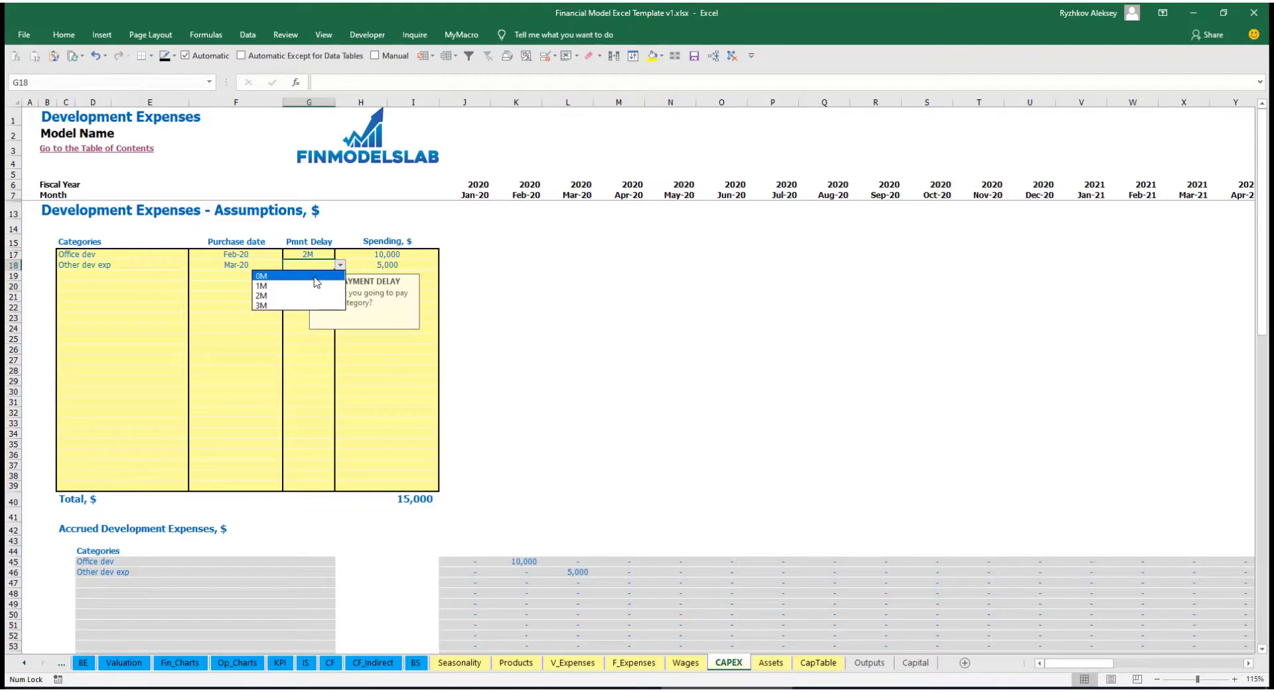
left_click(316, 276)
Check when Other dev exp is accrued and paid in the monthly development expense tables
scroll(552, 528, "down", 3)
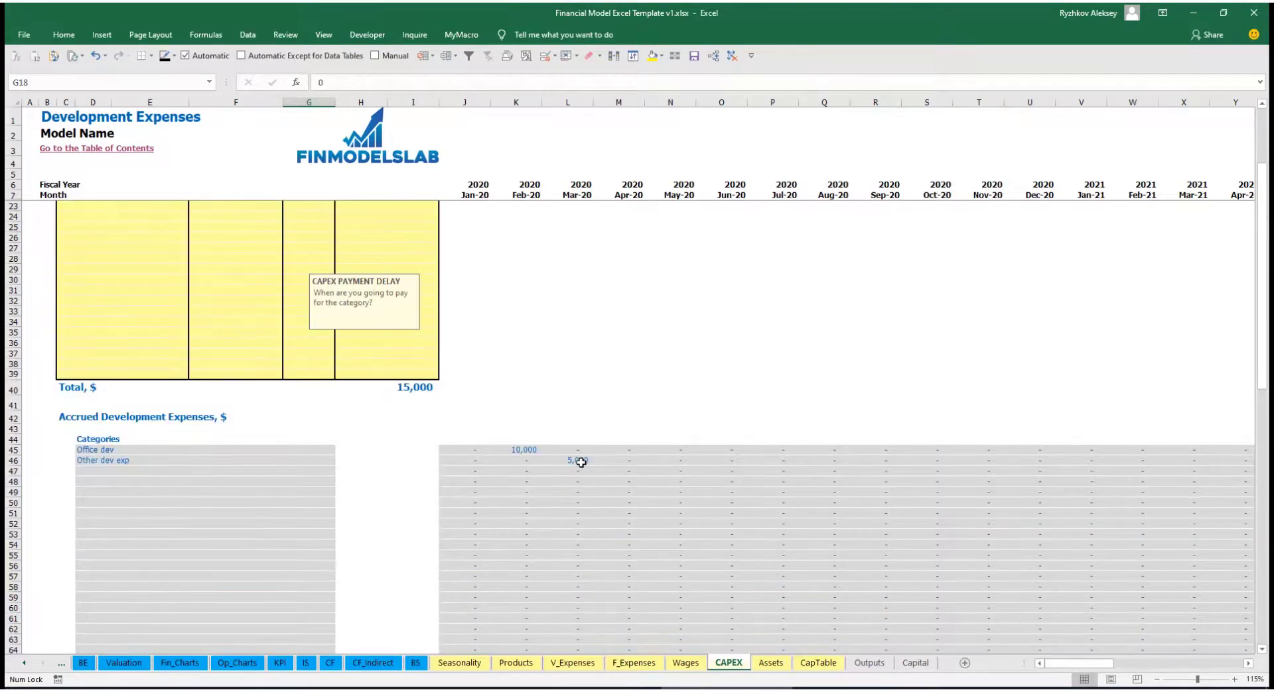
left_click(575, 460)
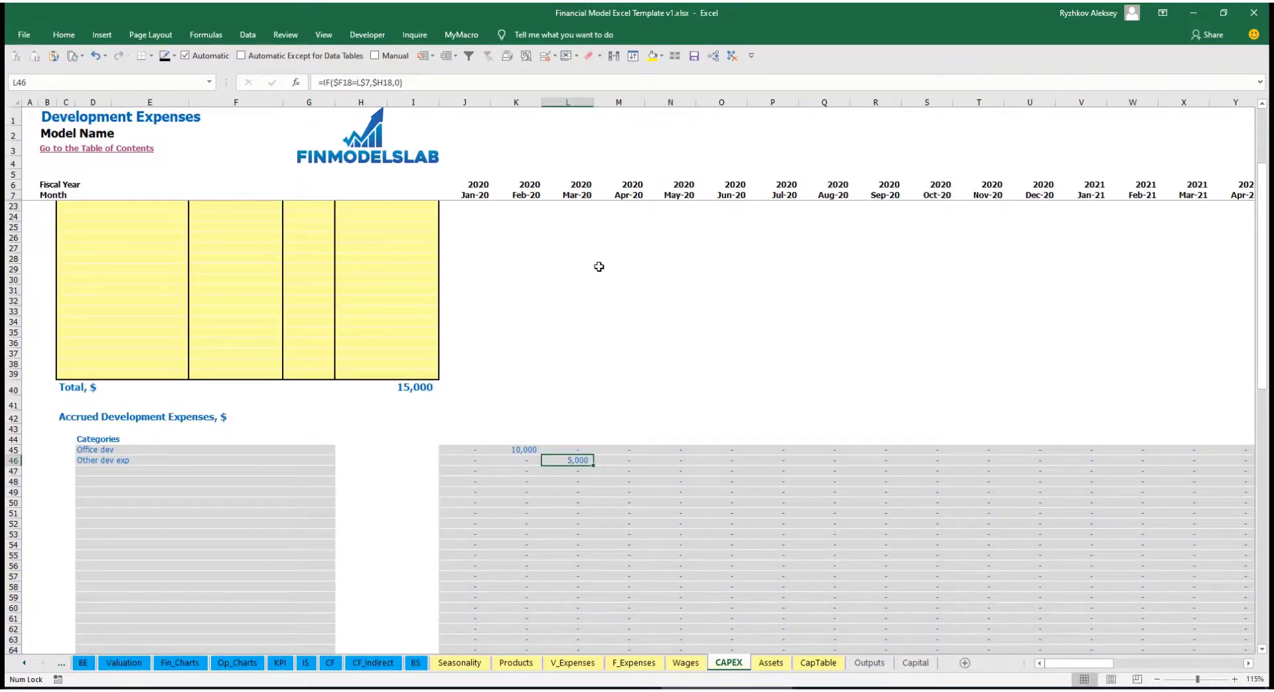
scroll(569, 458, "down", 10)
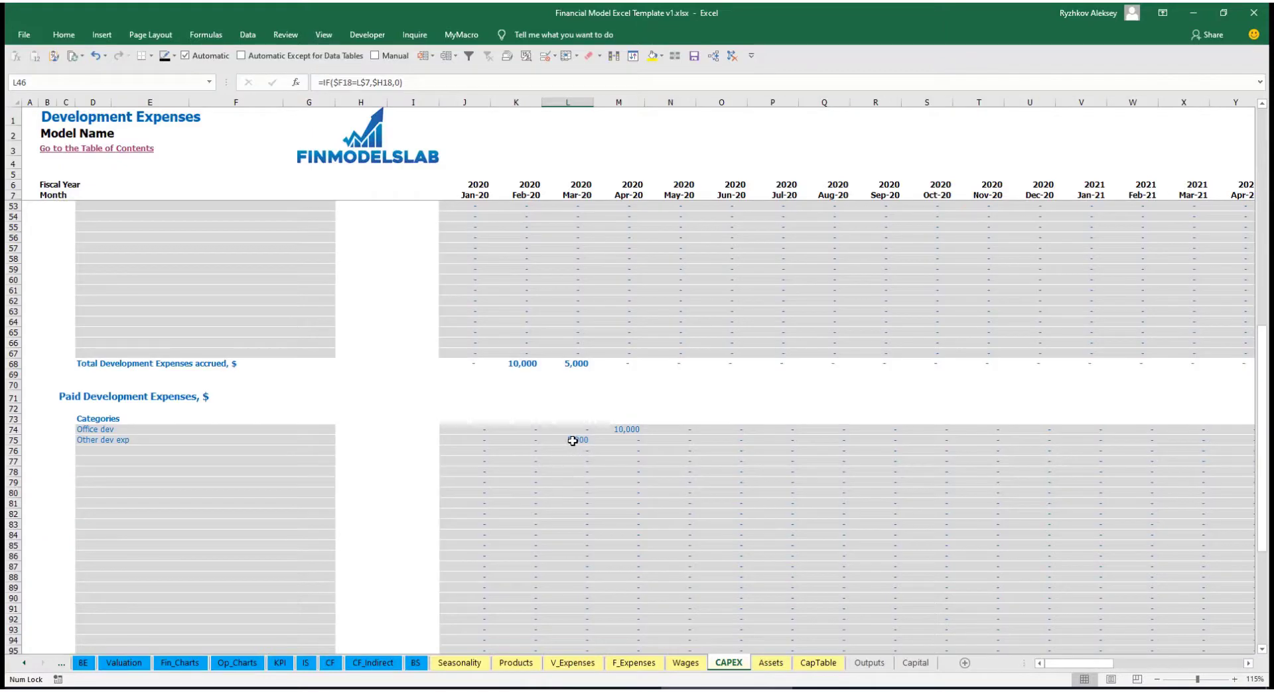
scroll(572, 441, "up", 13)
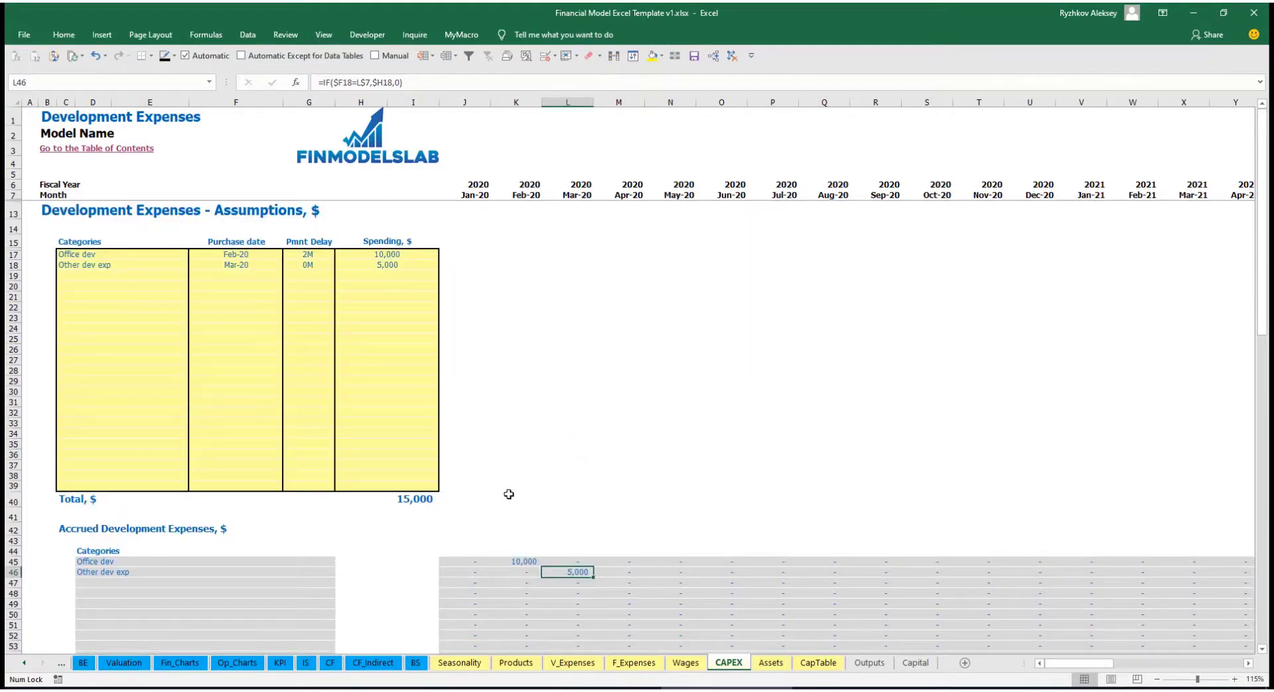
Open the Assets sheet and examine the Development Expenses book depreciation, capital expenditure and closing net book value
left_click(770, 663)
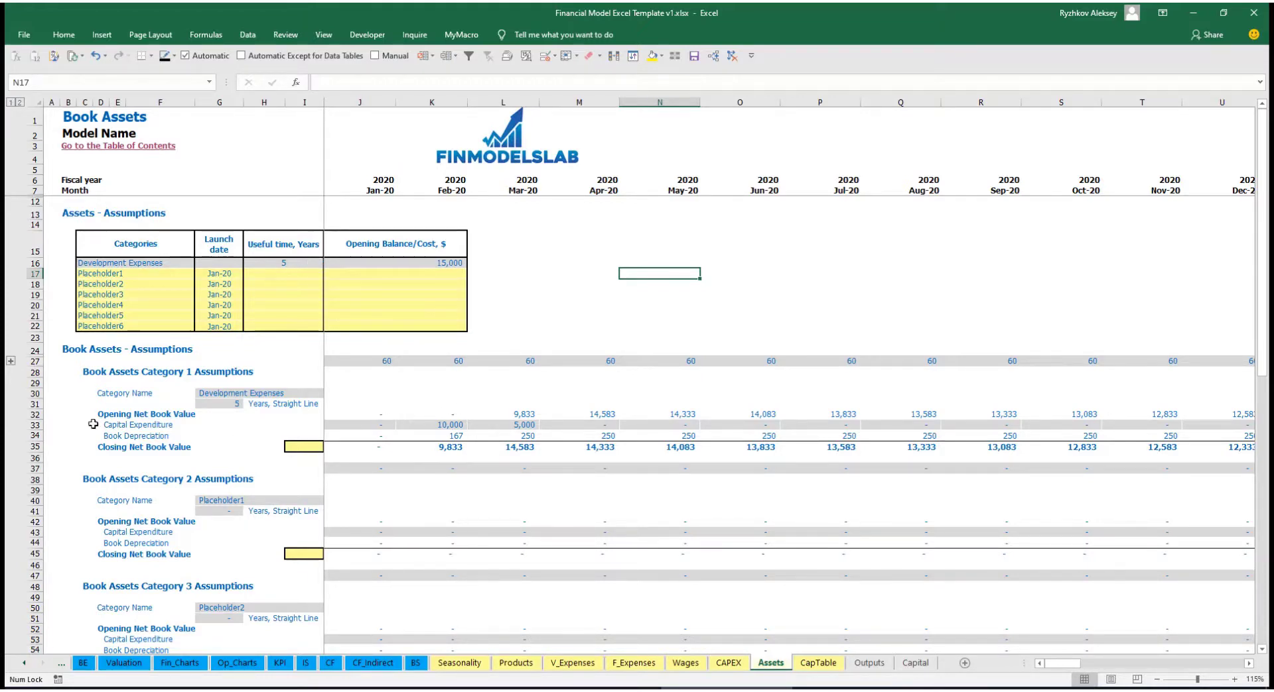
left_click(32, 436)
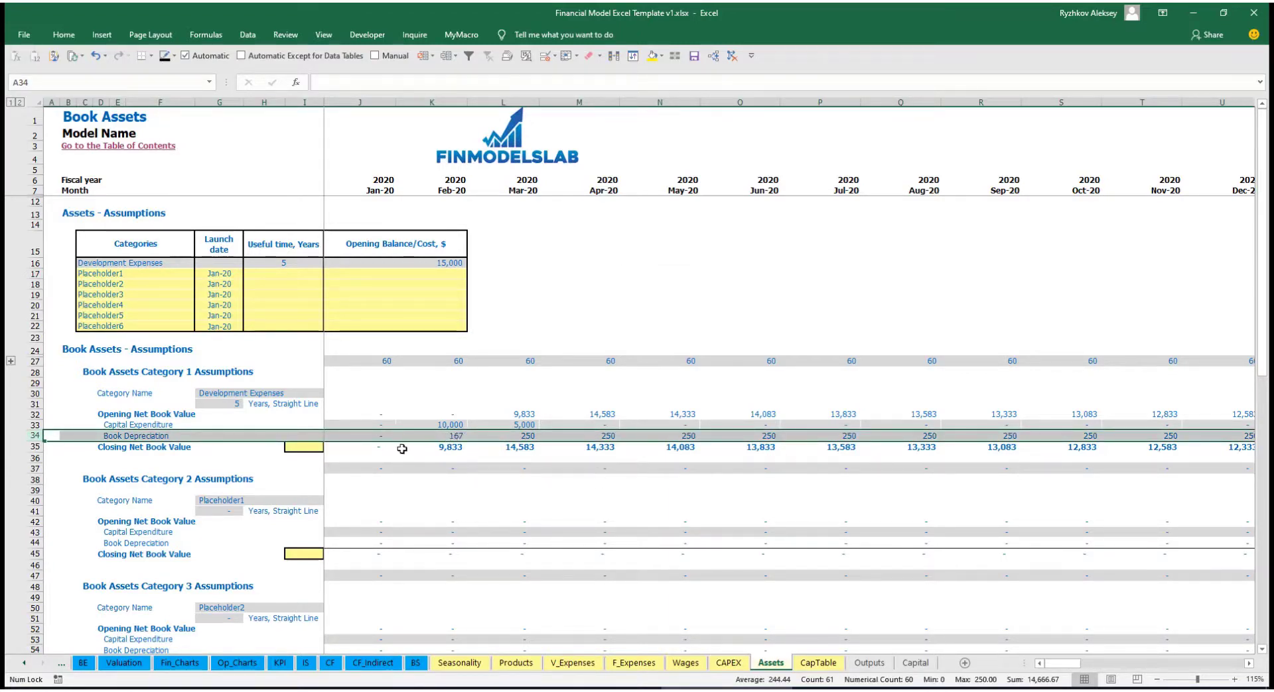
left_click_drag(357, 428, 640, 423)
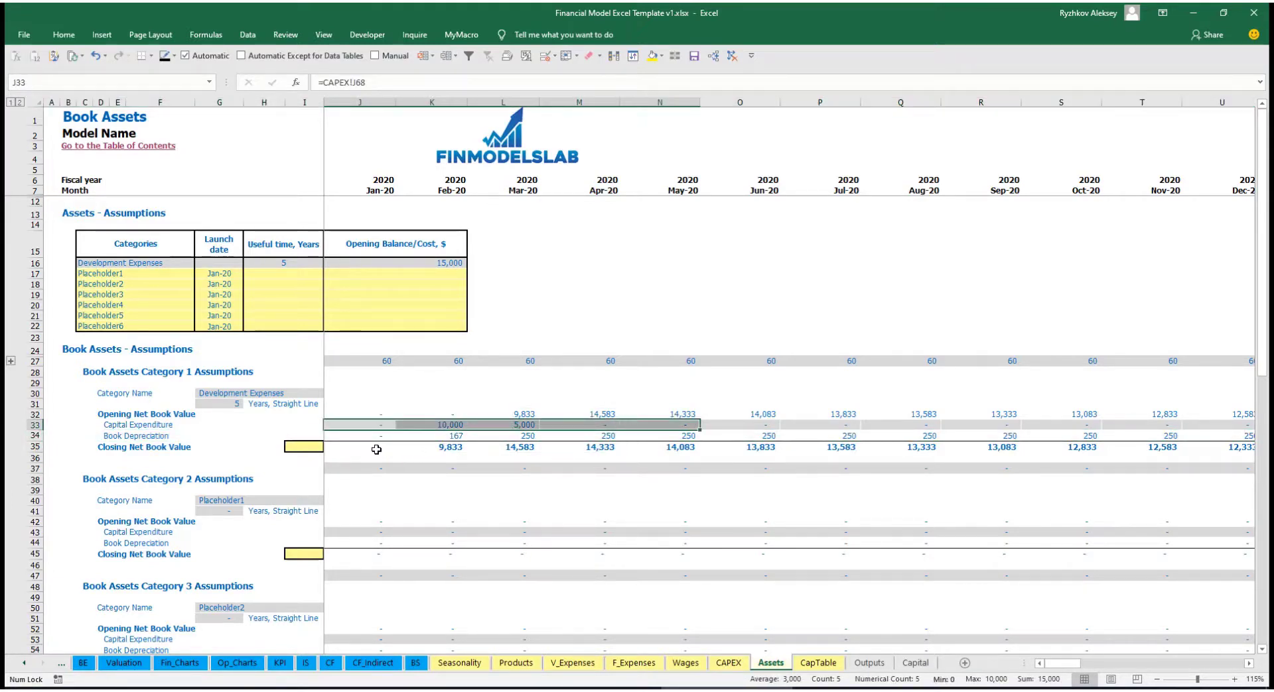
left_click_drag(376, 451, 707, 451)
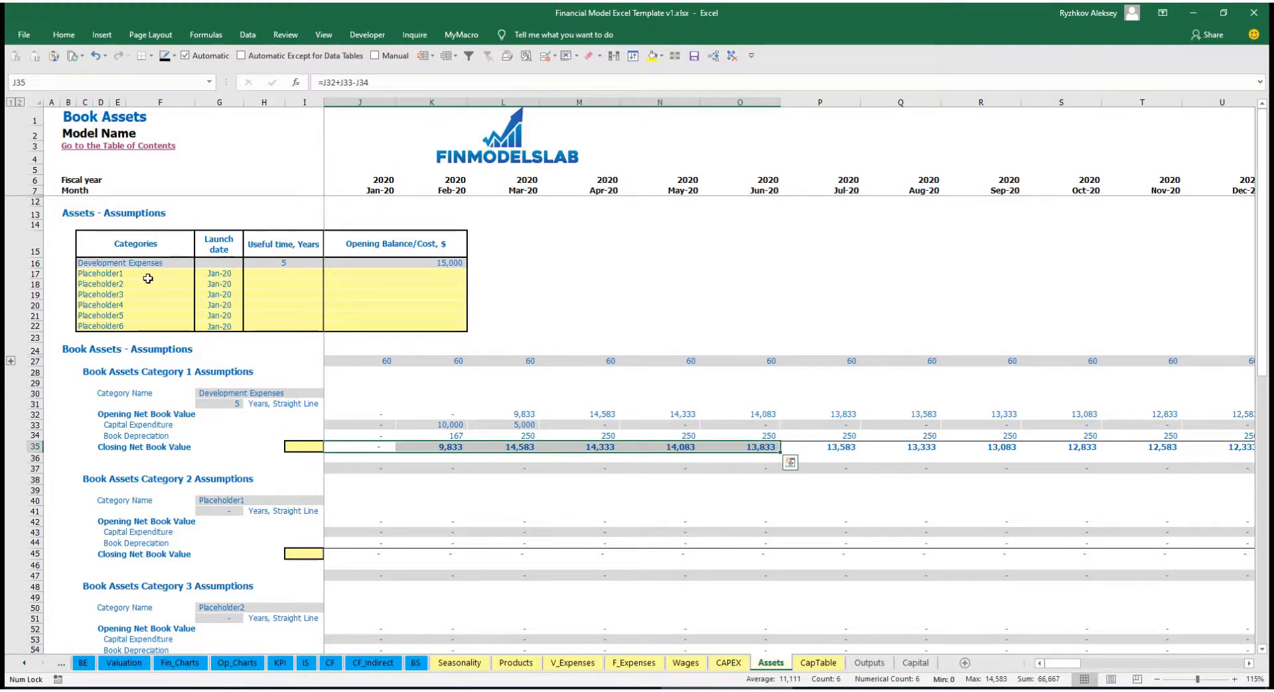
Rename the Placeholder1 asset category to "Other assets" and set its useful time to 10 years
left_click(158, 270)
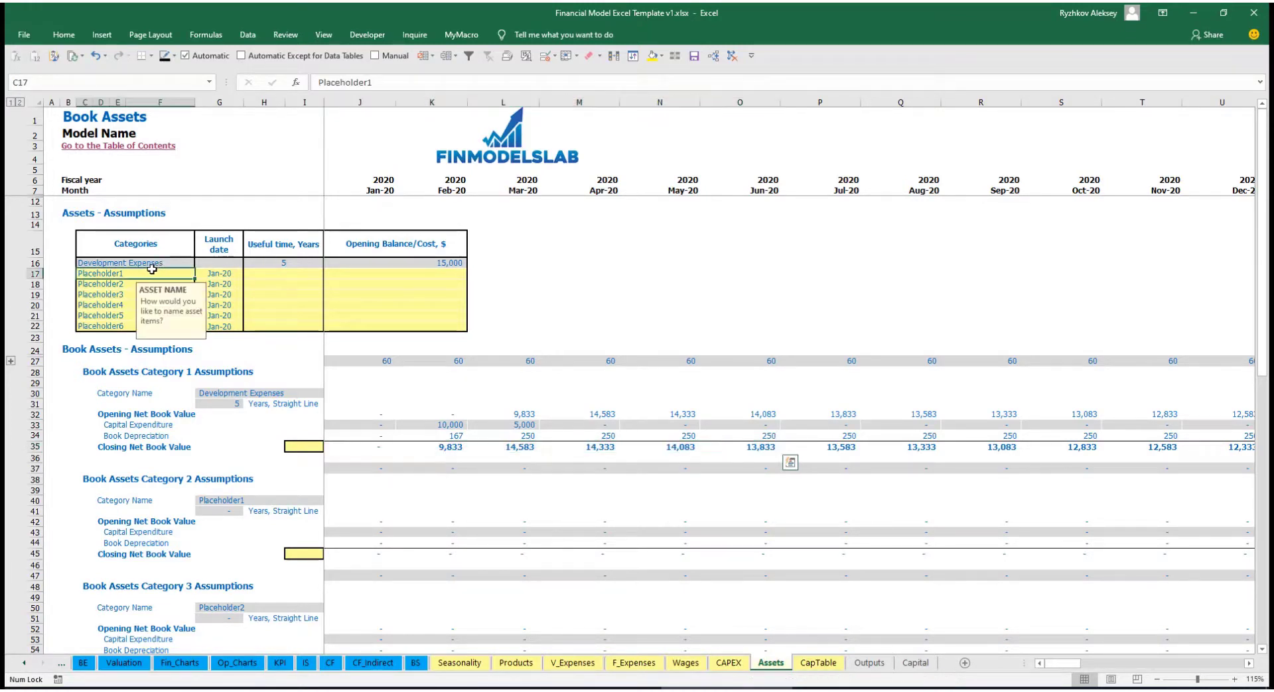
type("Other a")
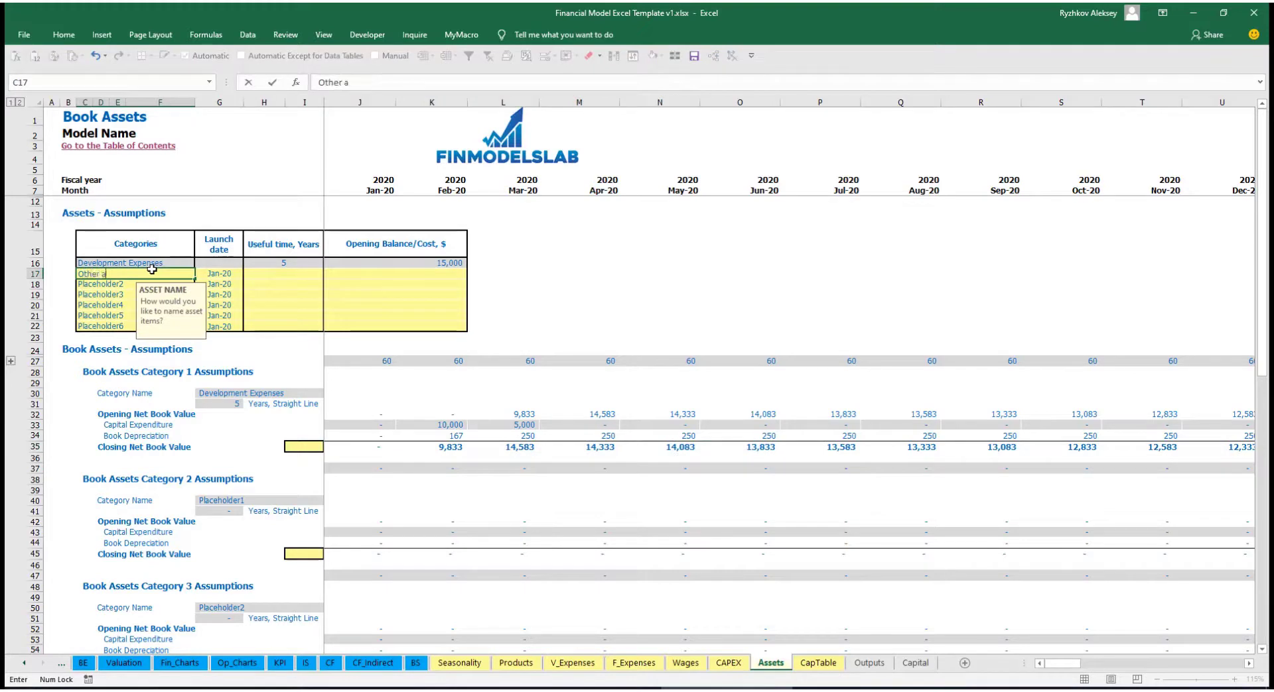
type("sses")
key("Return")
left_click(311, 273)
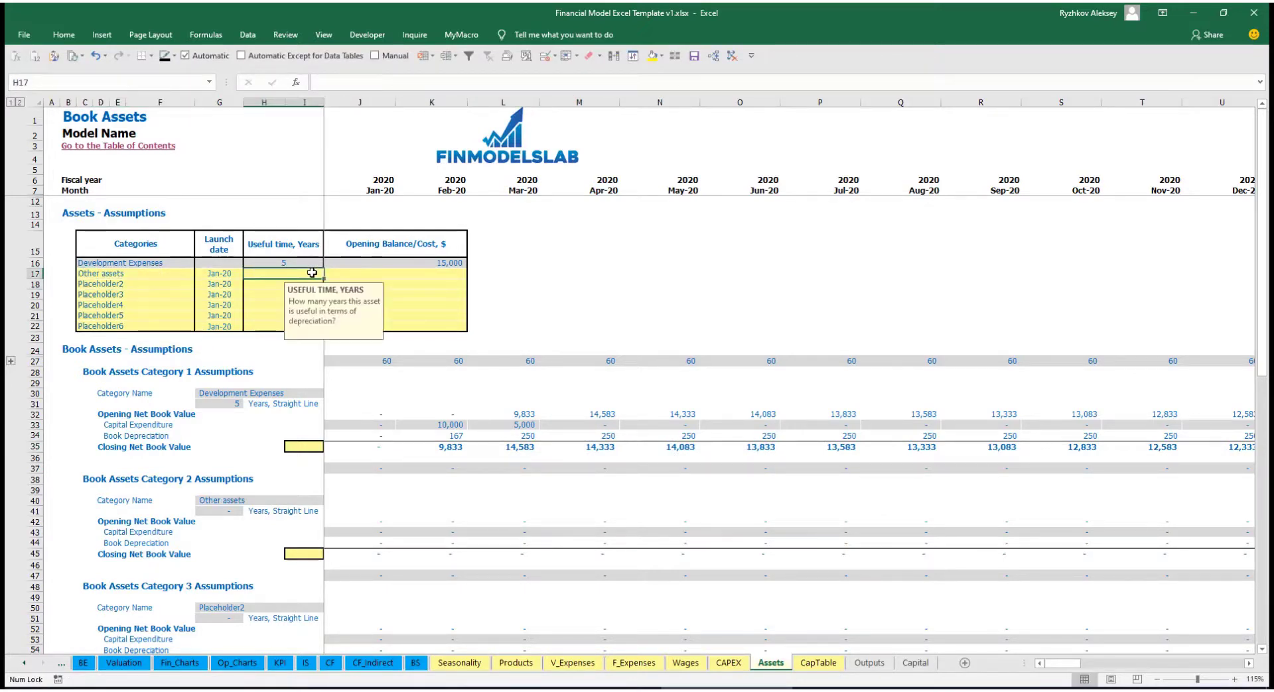
type("10")
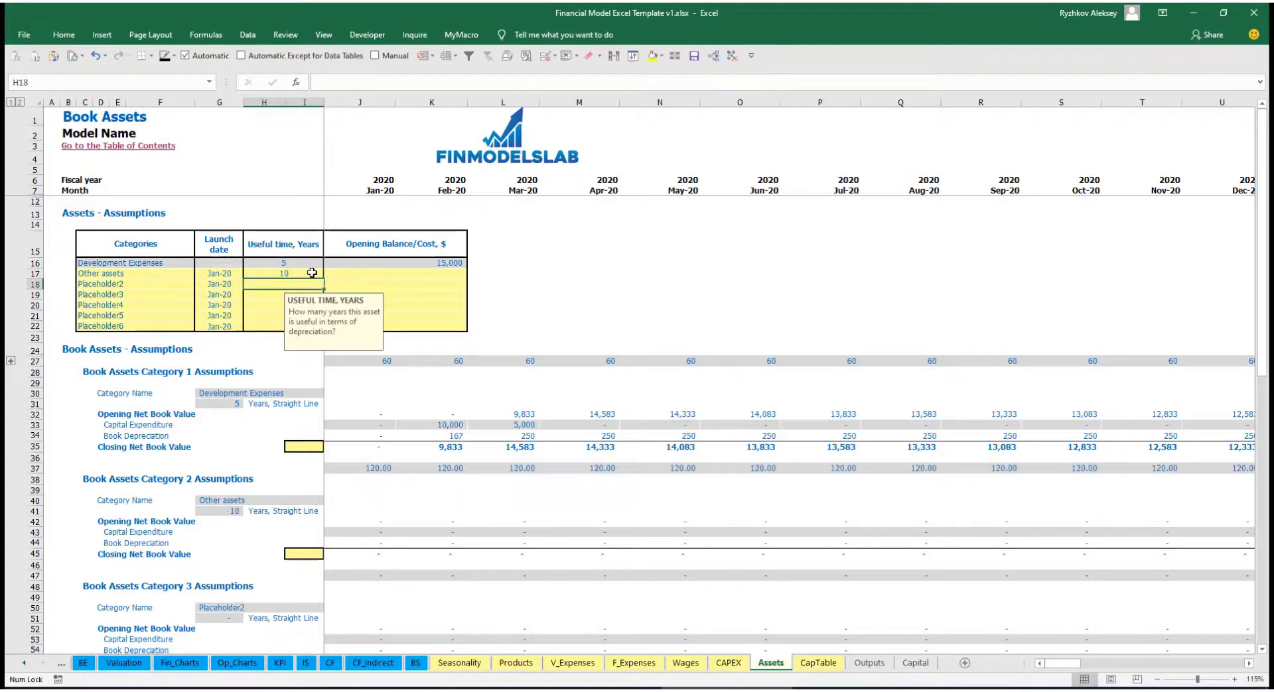
Set the Other assets category's opening balance/cost to 25,000 and its launch date to Apr-20
left_click(398, 274)
type("25,")
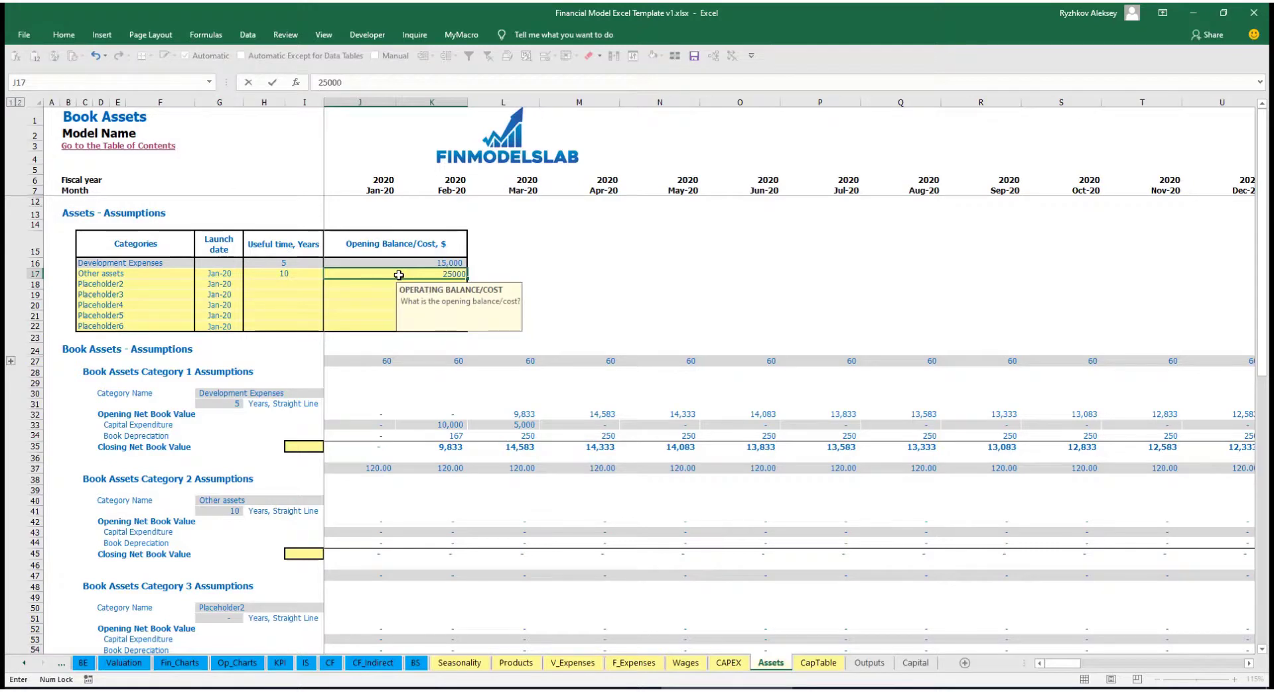
type("000")
key("Return")
left_click(233, 274)
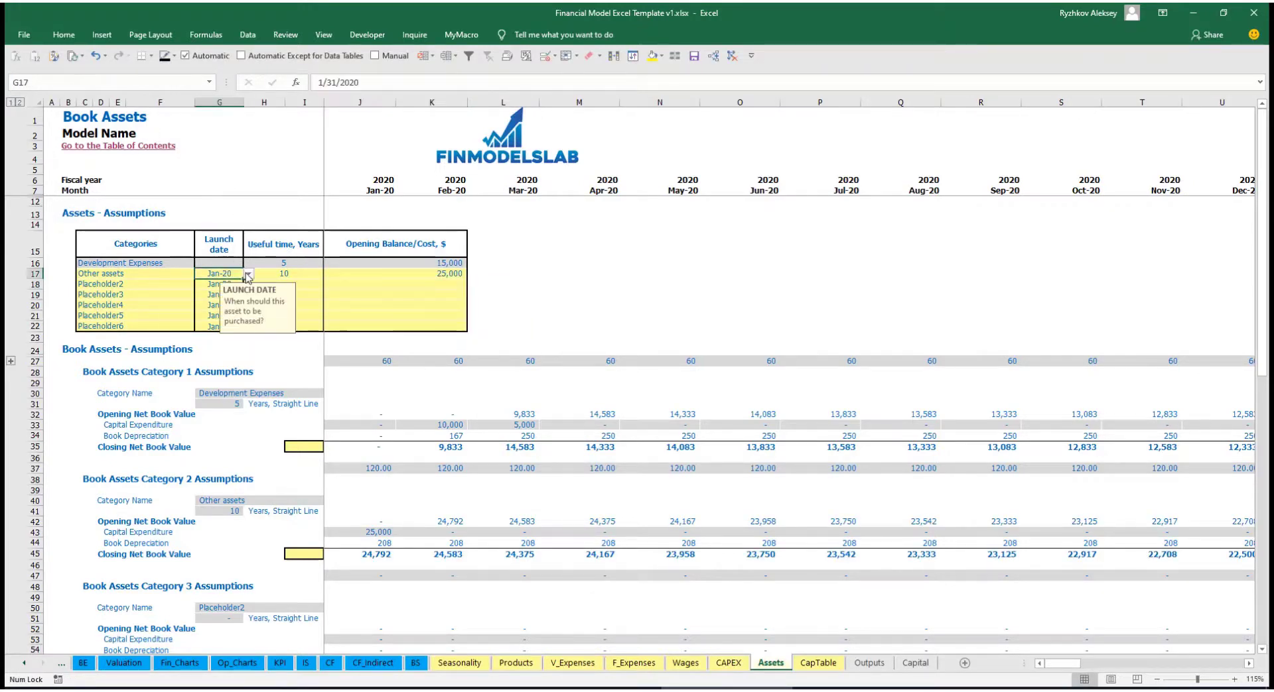
left_click(247, 274)
left_click(219, 317)
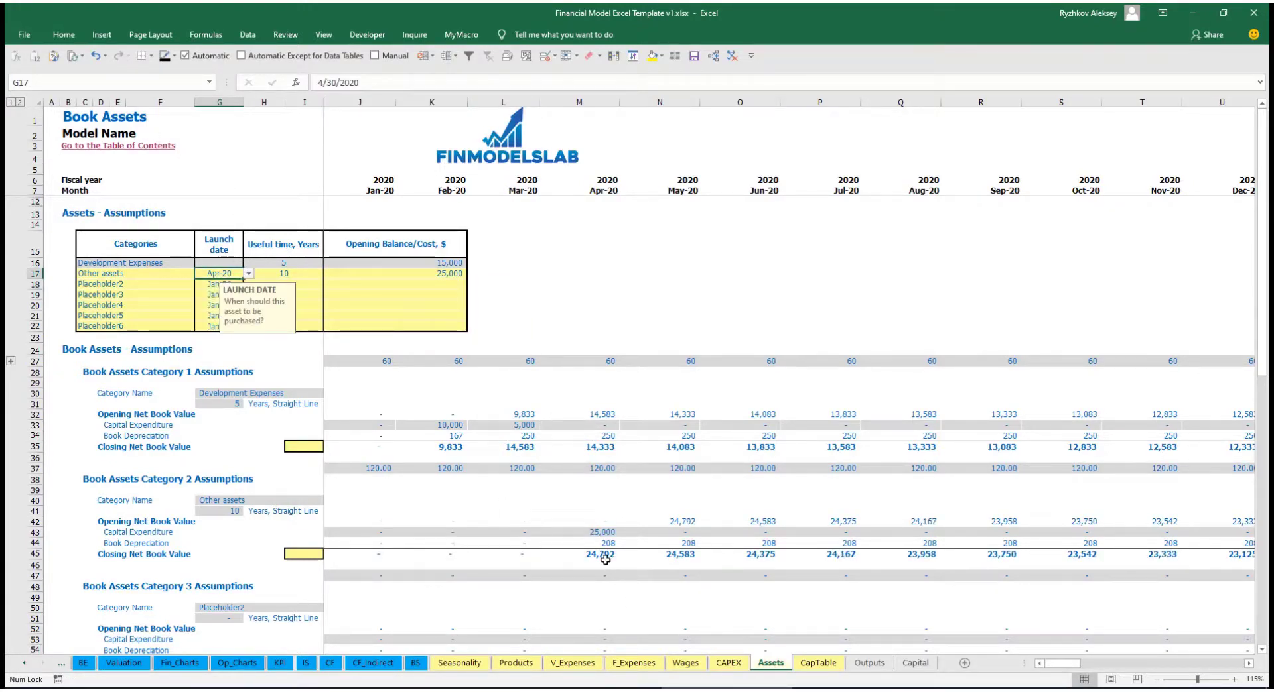
Examine the monthly capital expenditure, book depreciation and closing net book value of Other assets from Apr-20 onwards
left_click(604, 533)
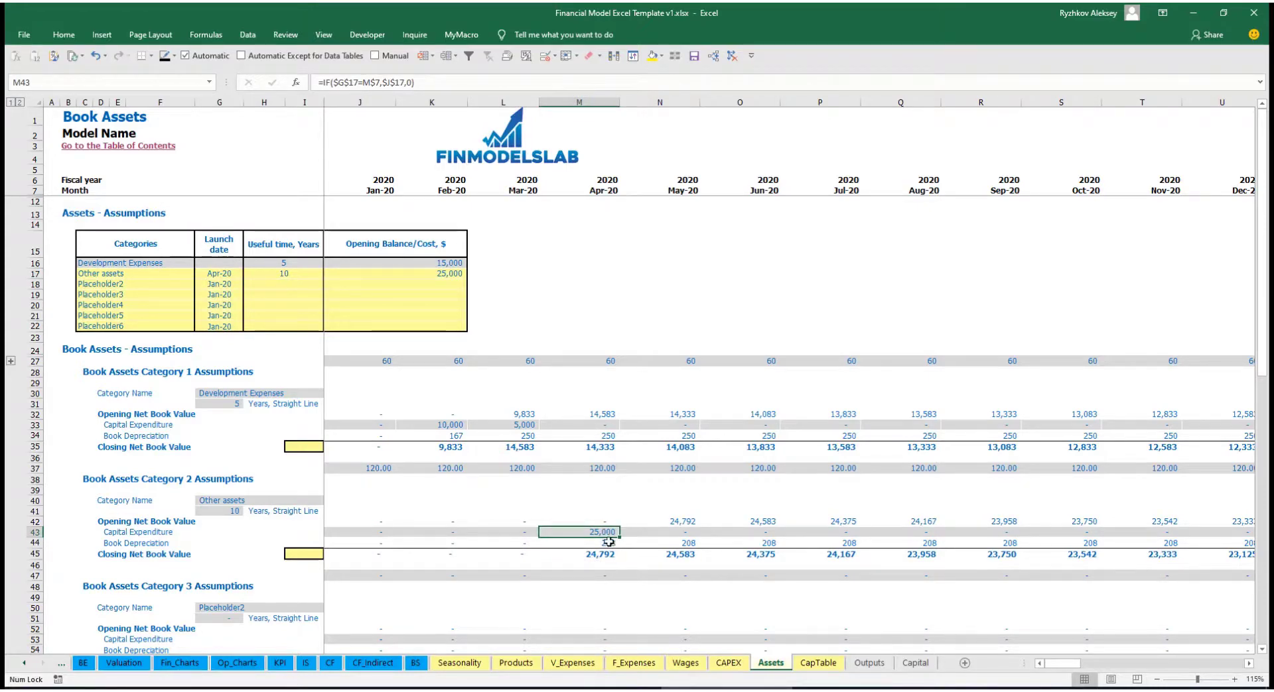
left_click_drag(613, 544, 824, 541)
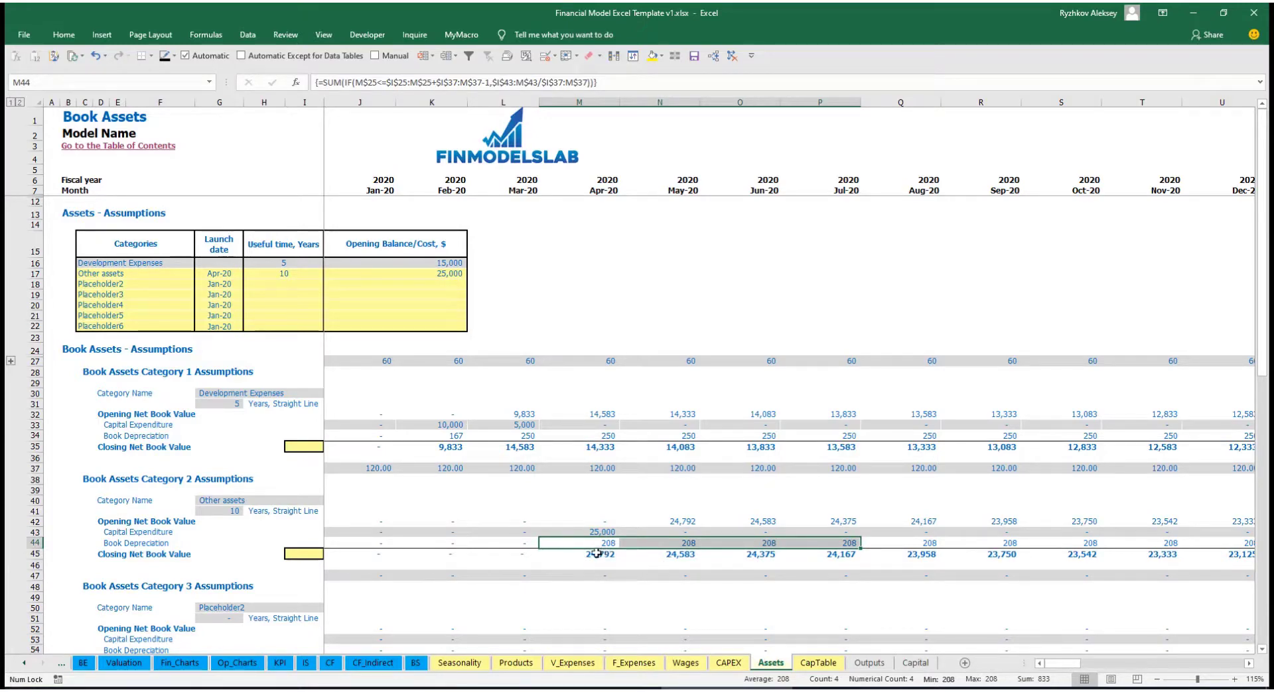
left_click_drag(597, 559, 872, 553)
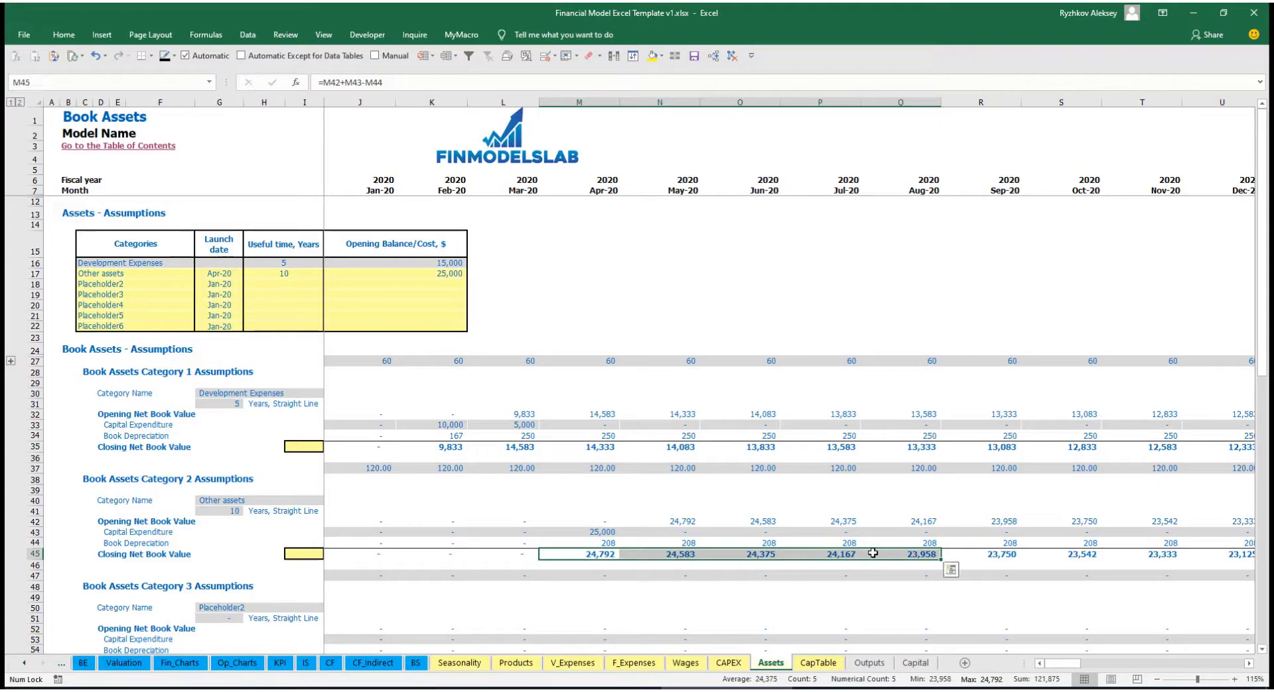
Trace the asset assumptions through the income statement, cash flow statement and the balance sheet's Fixed Assets, CAPEX Prepayment and CAPEX Payable lines
left_click(305, 663)
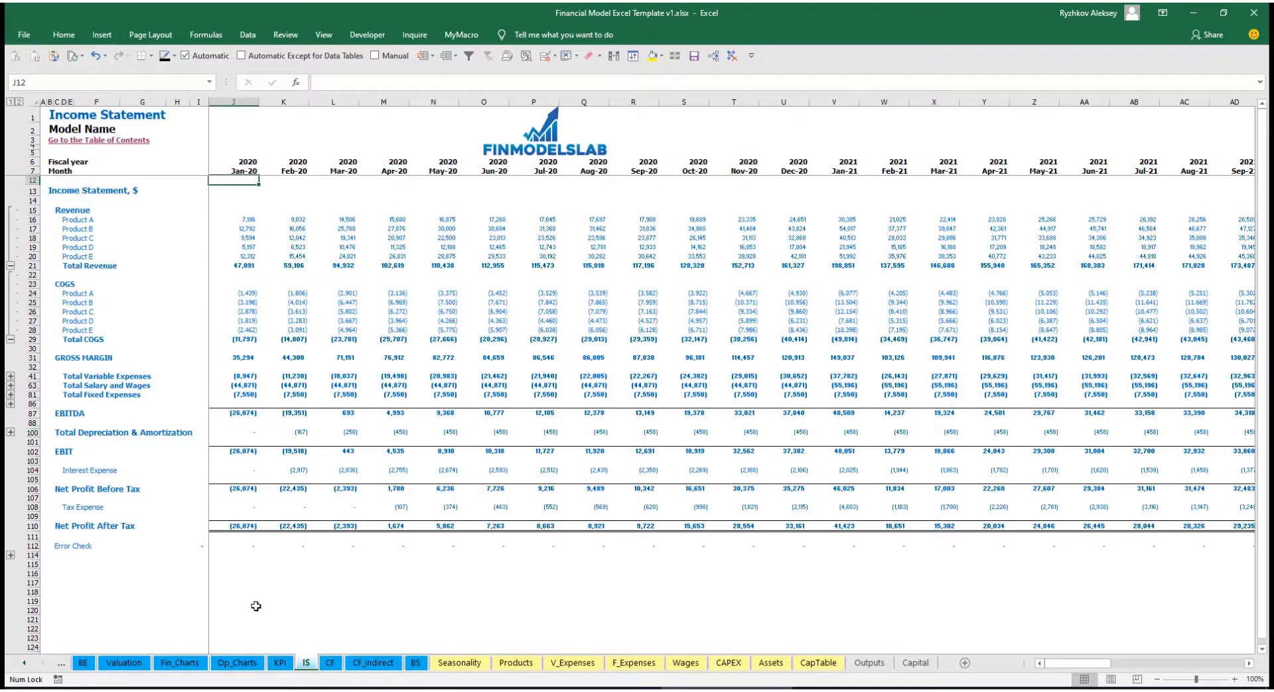
left_click(323, 666)
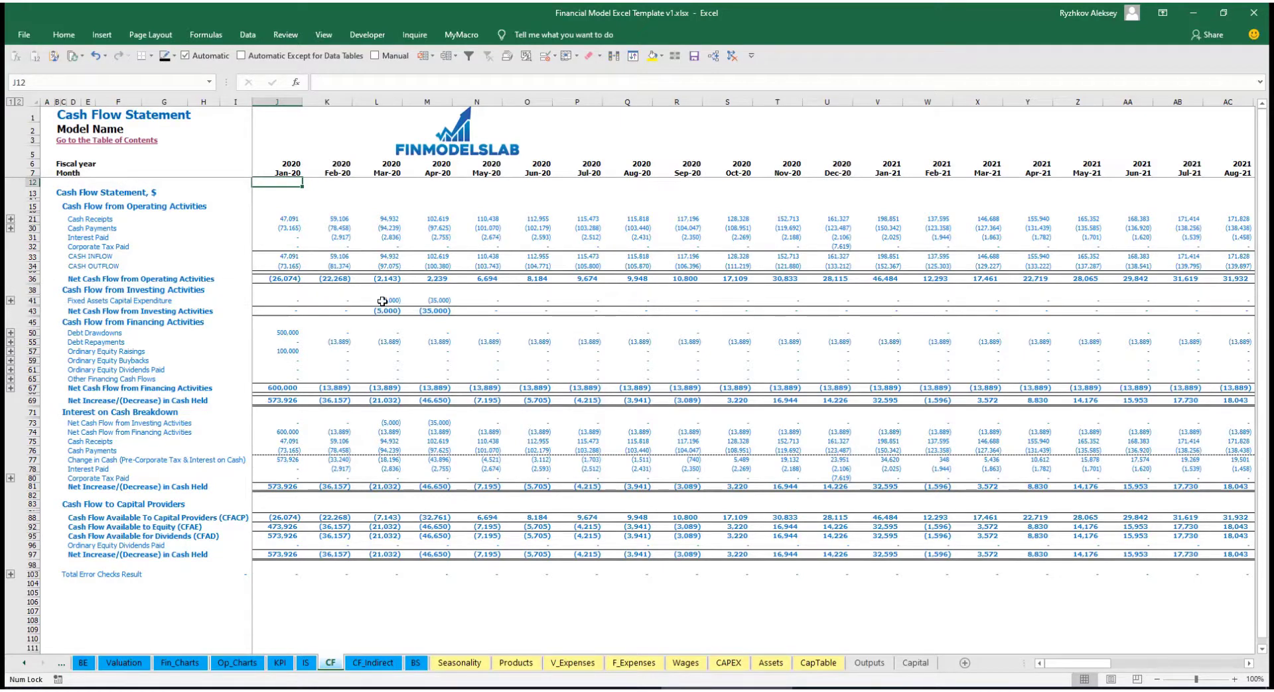
left_click(415, 663)
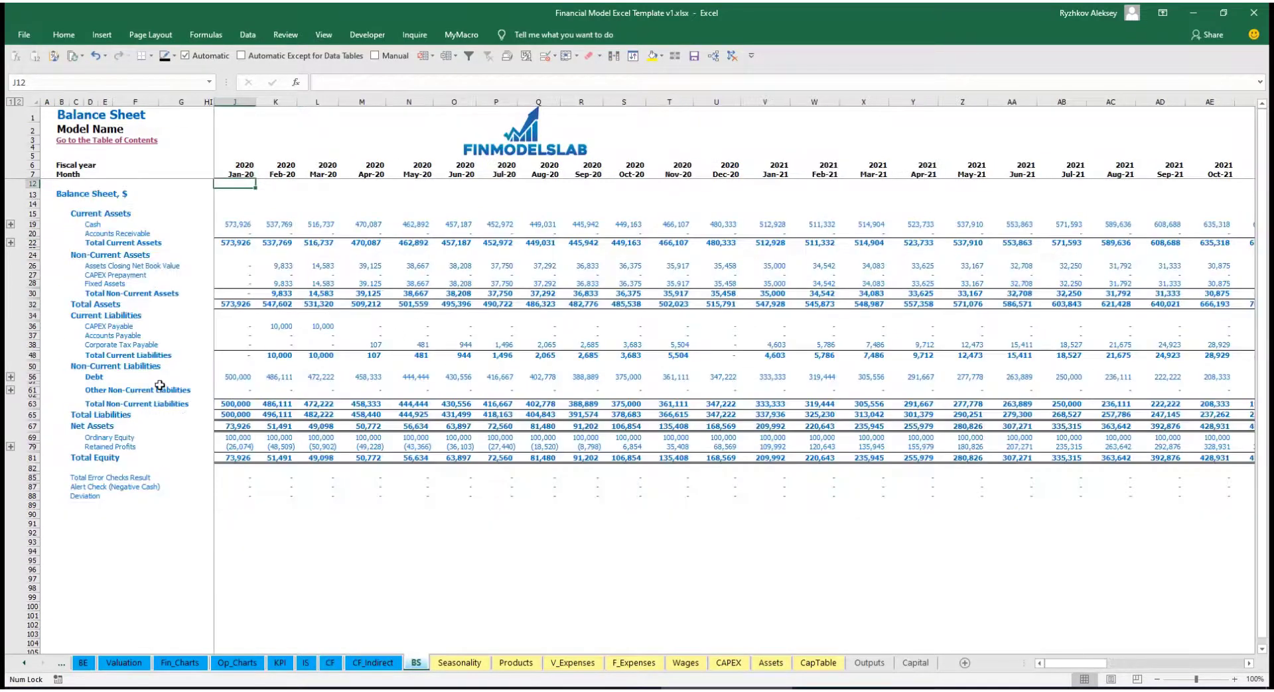
left_click(33, 283)
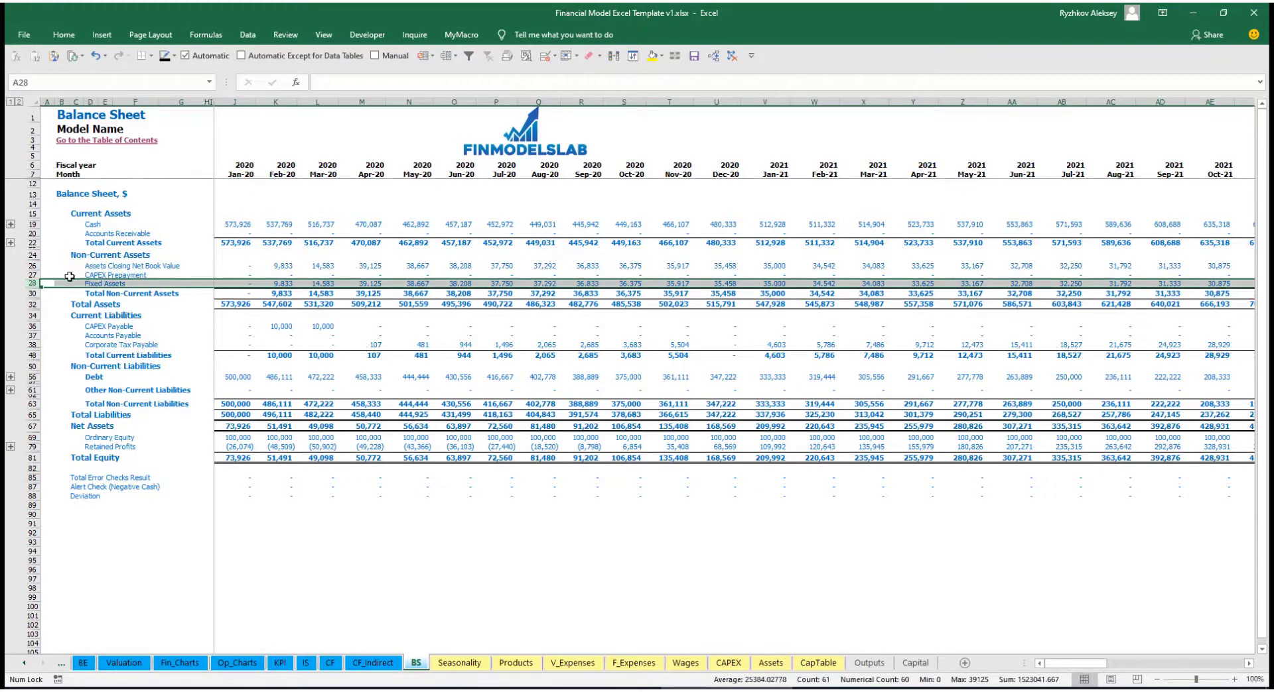
left_click(32, 275)
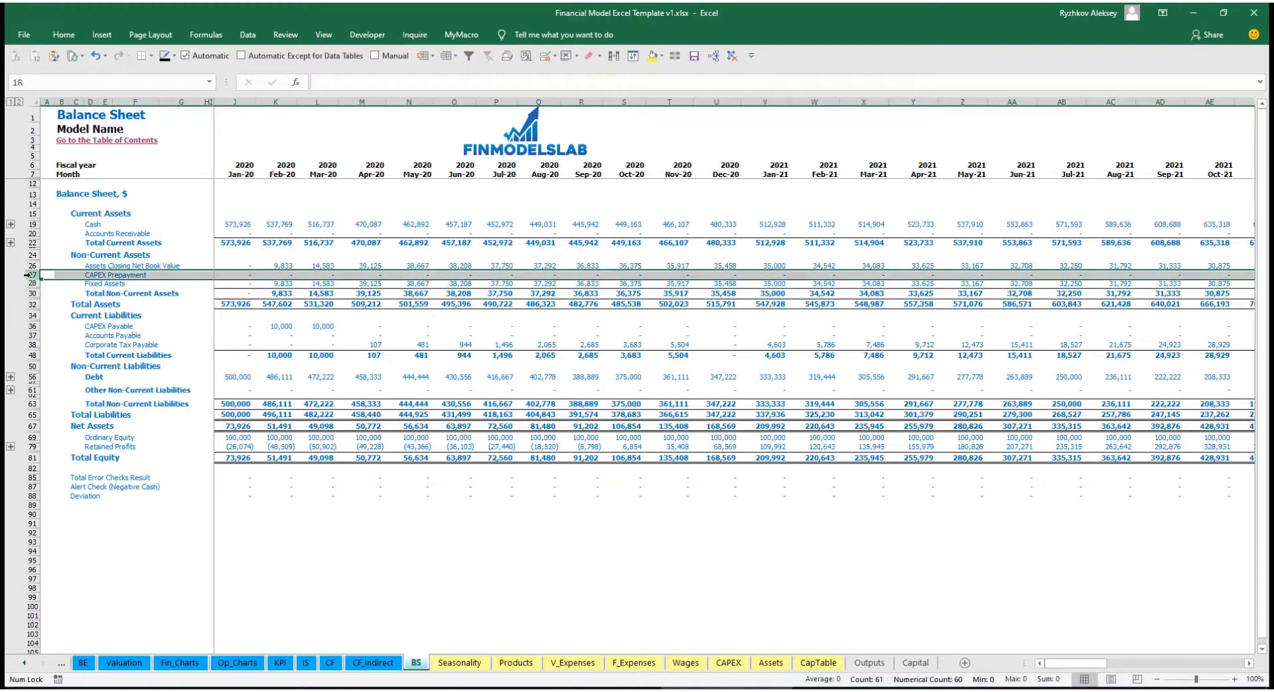
left_click(35, 326)
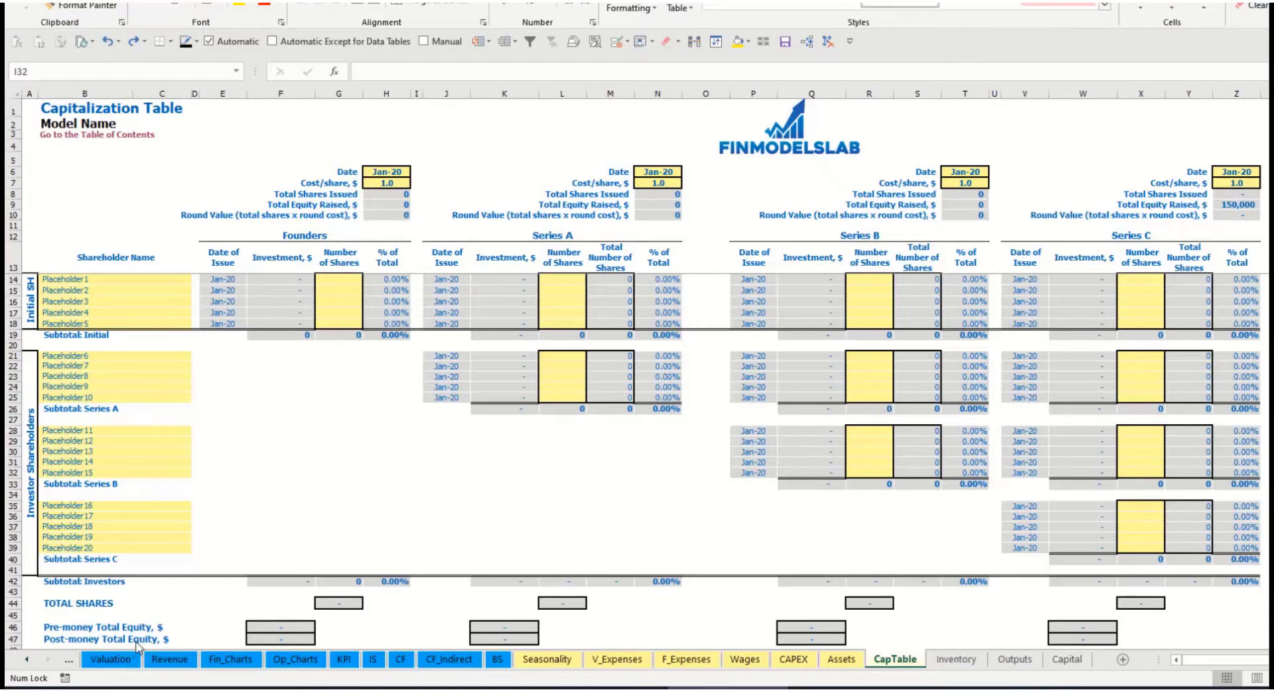
Rename the first two initial shareholders in the capitalization table to "Founder 1" and "Founder 2"
left_click(68, 280)
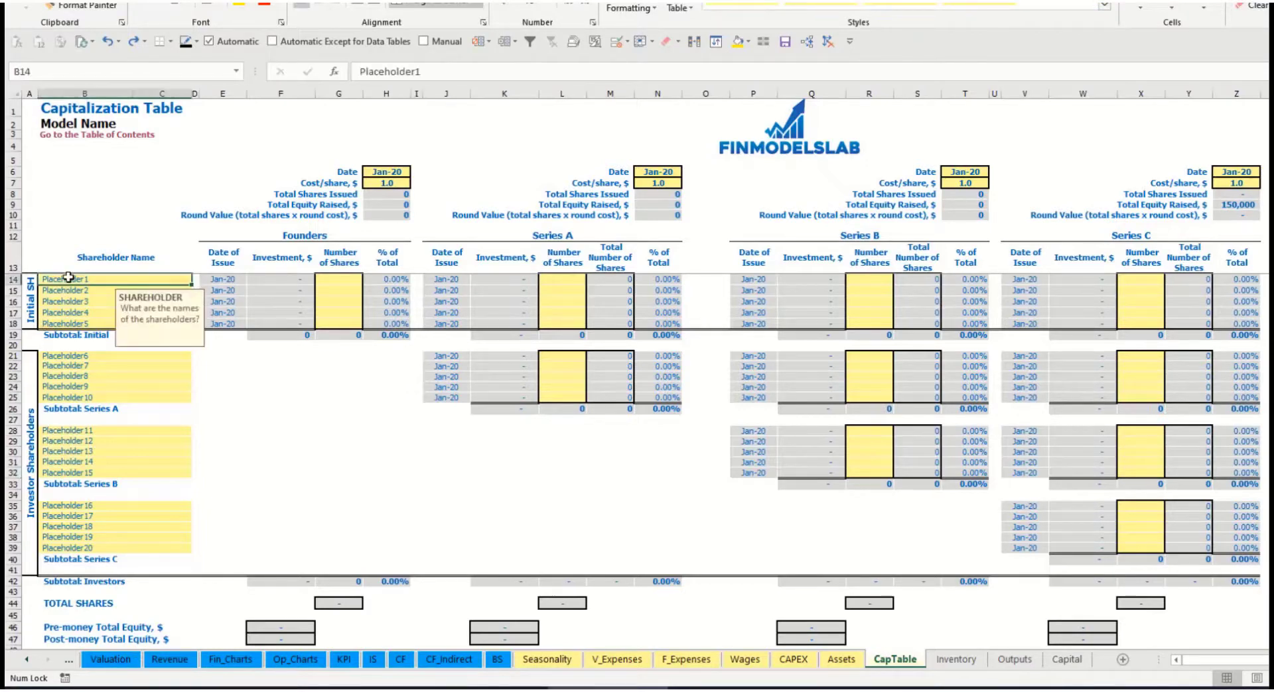
type("Foun")
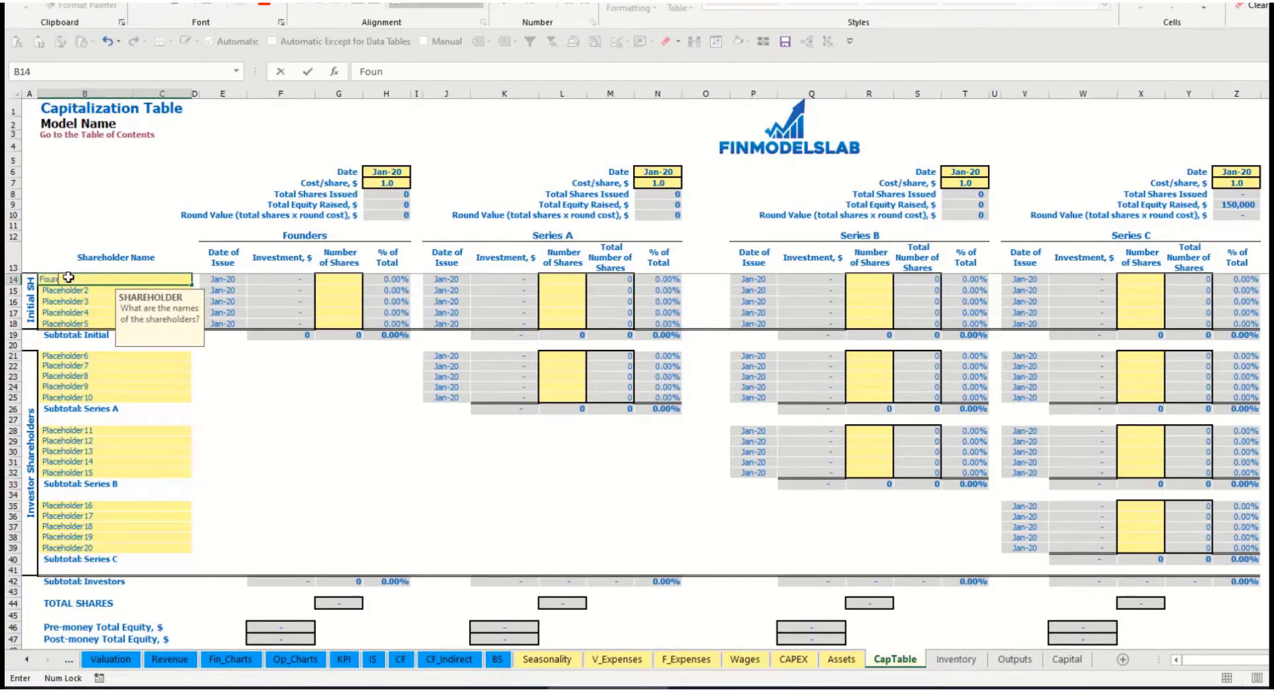
type("der 1")
key("Return")
key("Up")
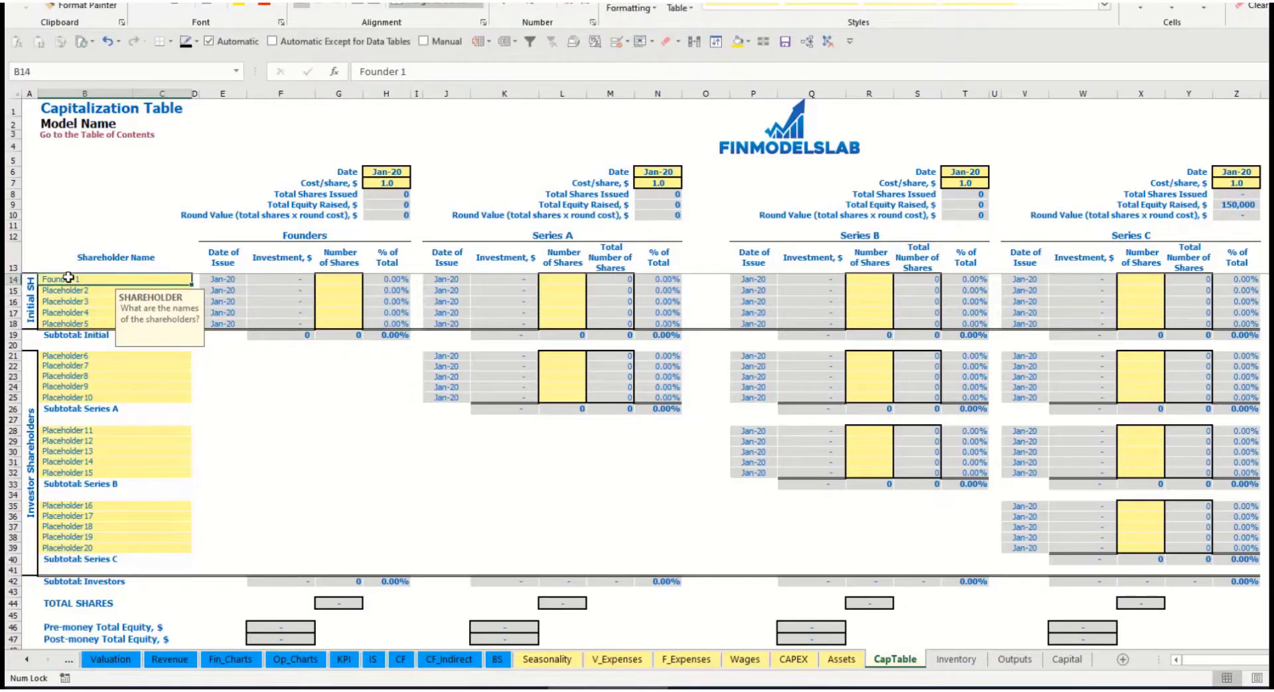
key("ctrl+c")
key("Down")
key("ctrl+v")
left_click(423, 74)
key("BackSpace")
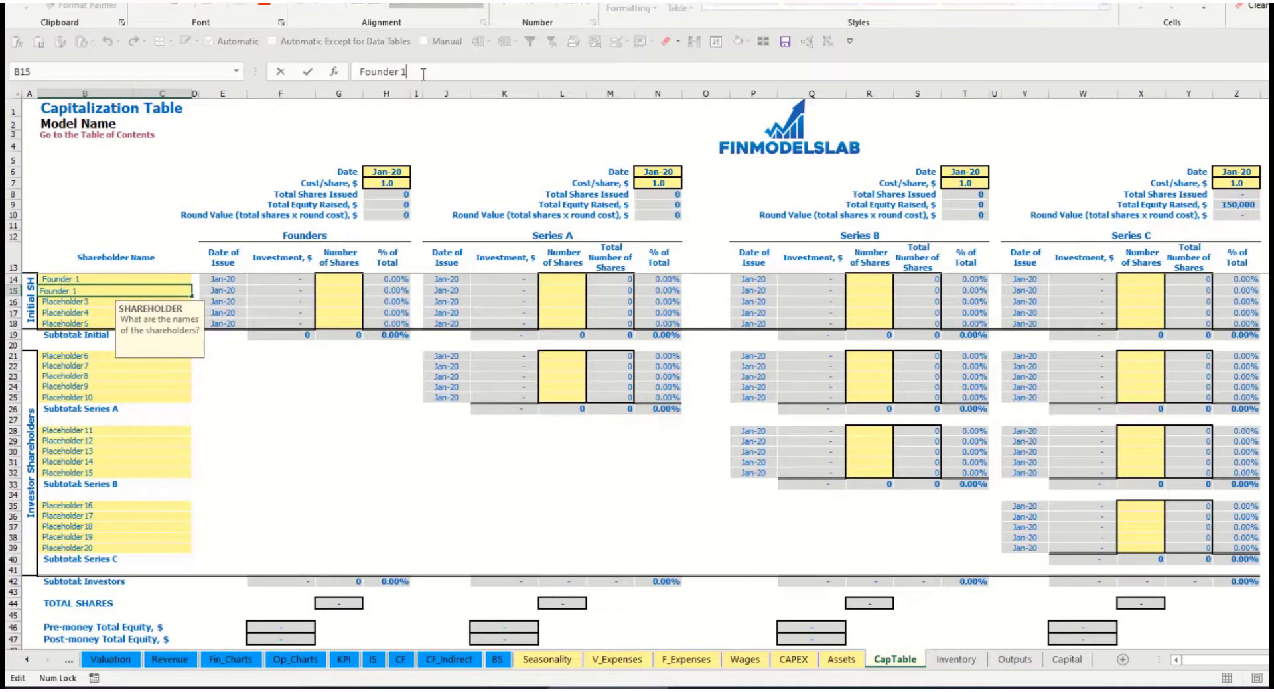
type("2")
key("Return")
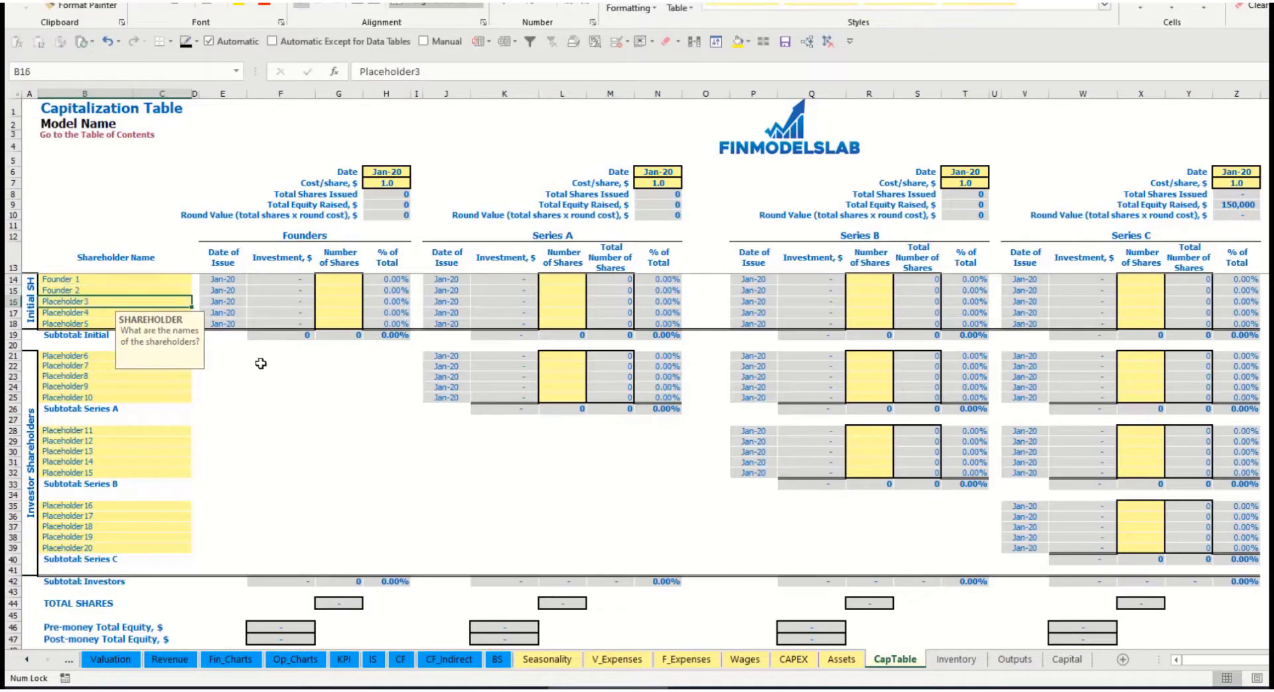
In the Founders round, set the number of shares to 10,000 for Founder 1 and 20,000 for Founder 2
left_click(138, 279)
left_click(340, 279)
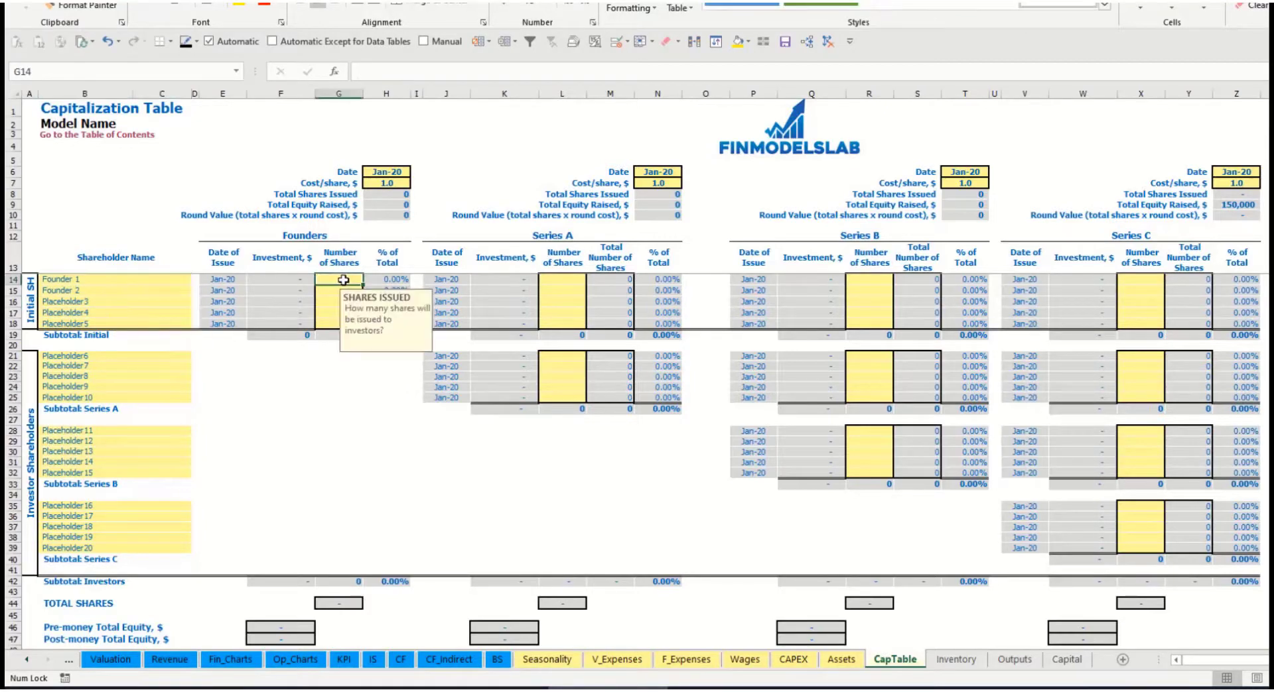
type("10000")
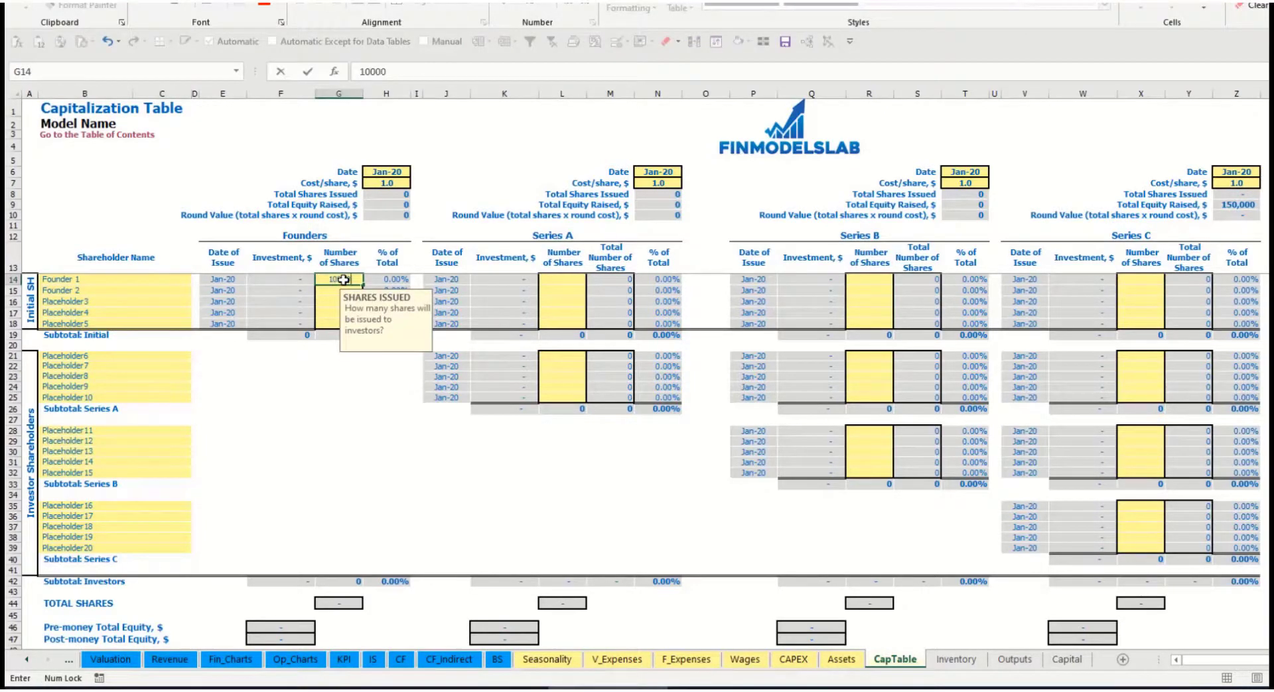
key("Return")
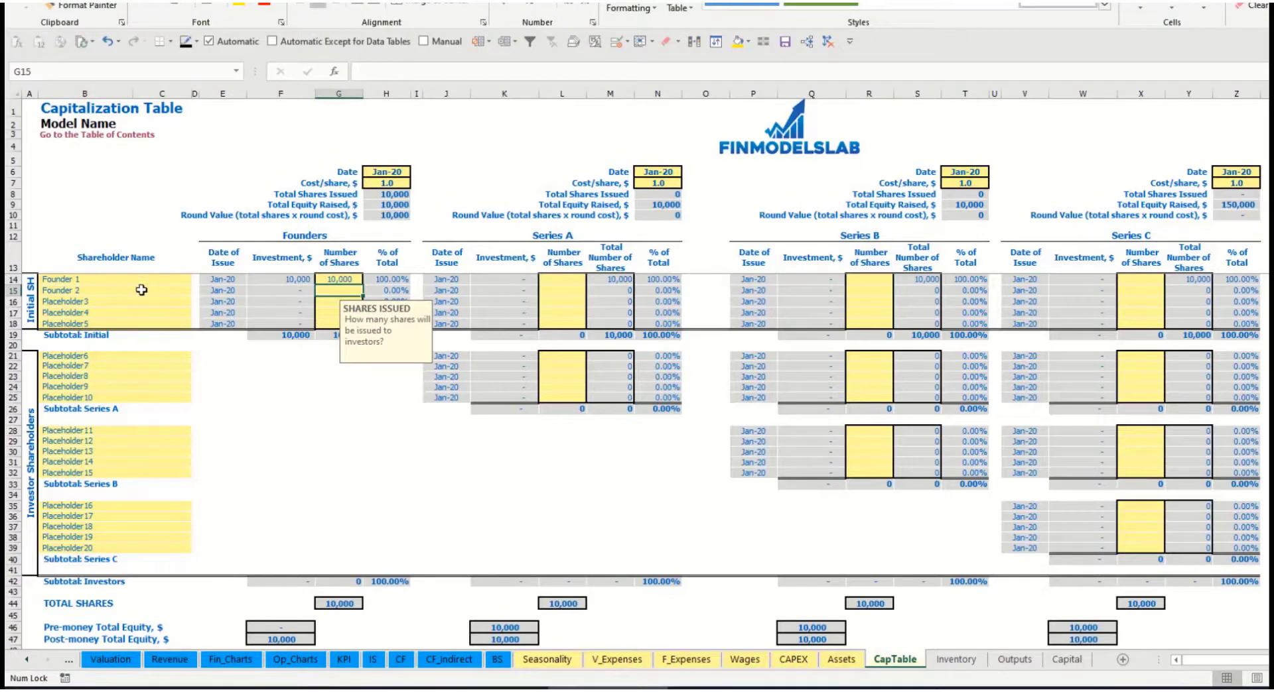
type("20000")
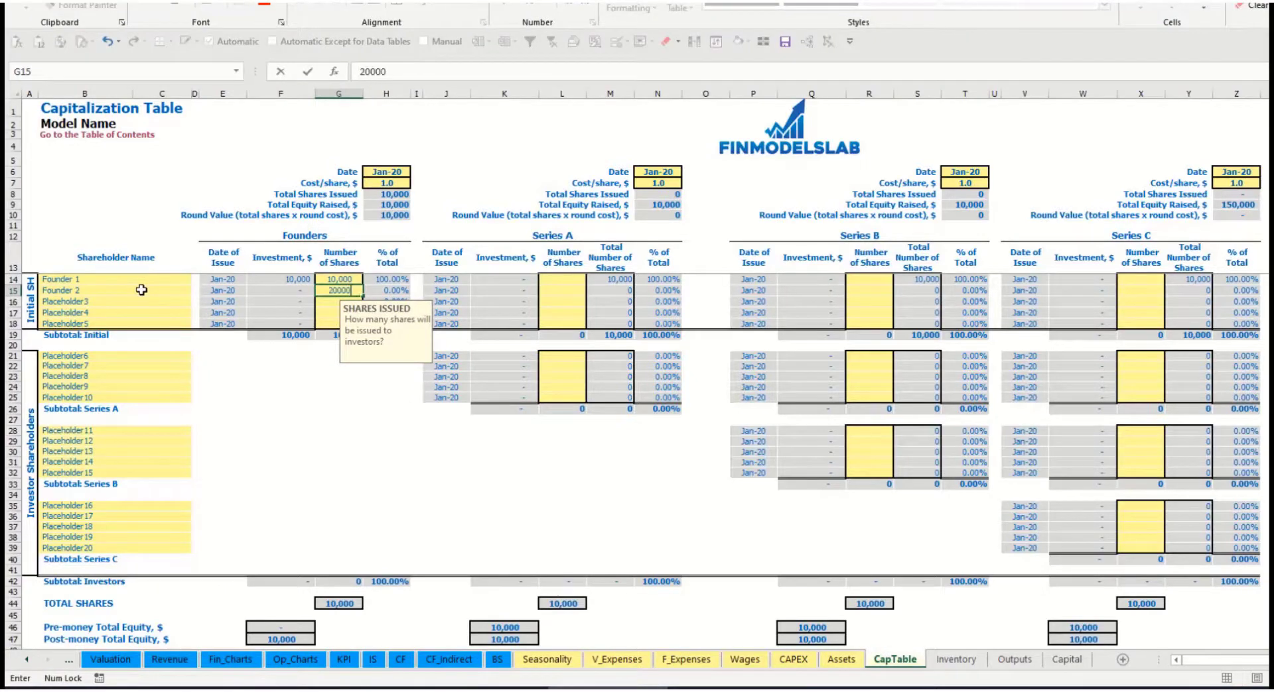
key("Return")
Set the Founders round's cost per share to 2 and its date to Feb-20
left_click(384, 174)
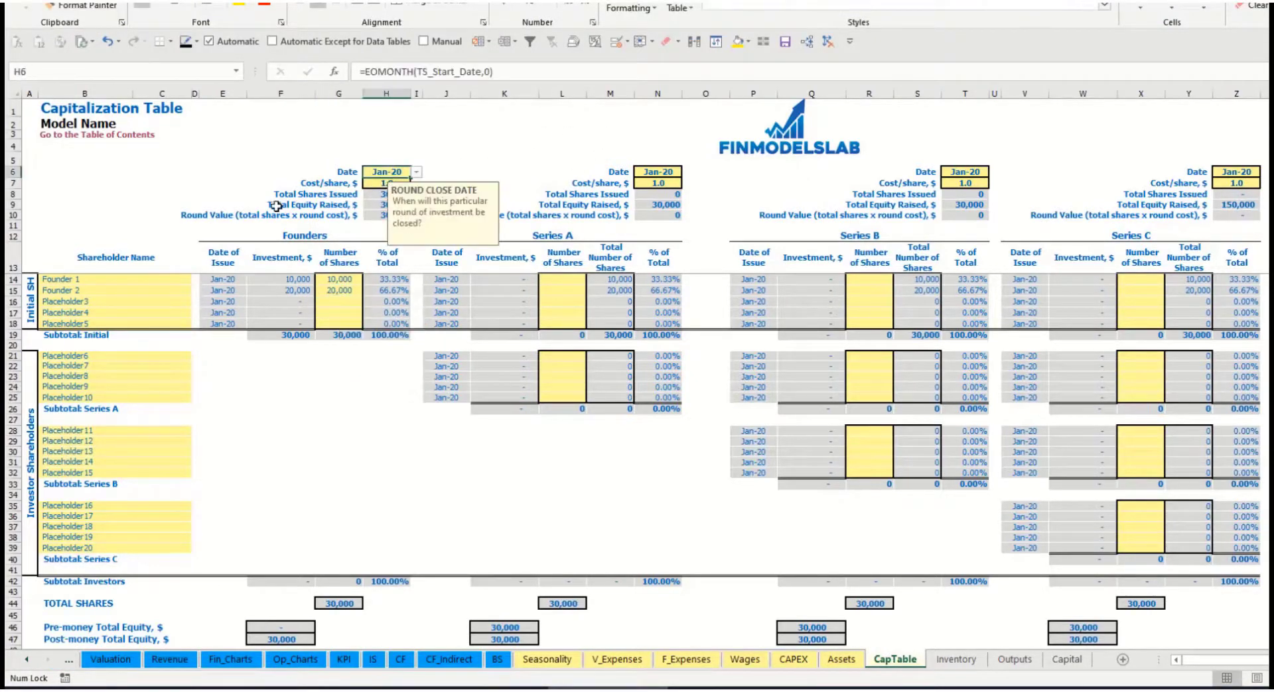
left_click(374, 185)
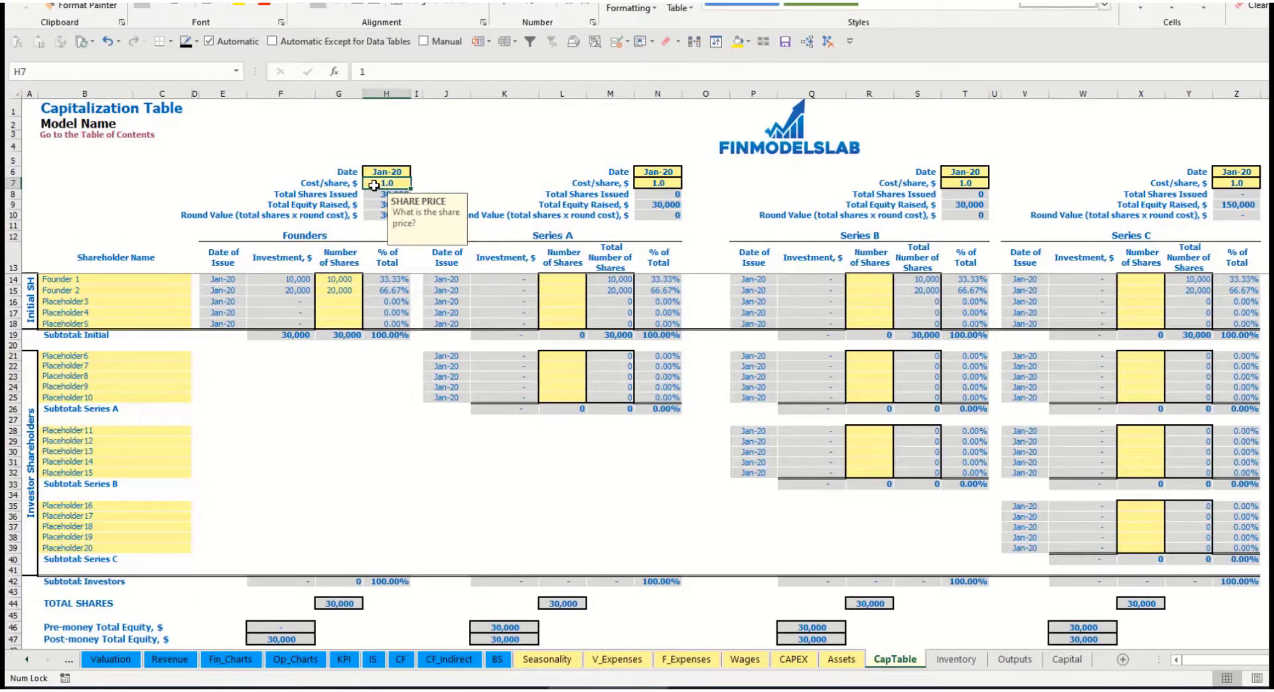
type("2")
left_click(382, 172)
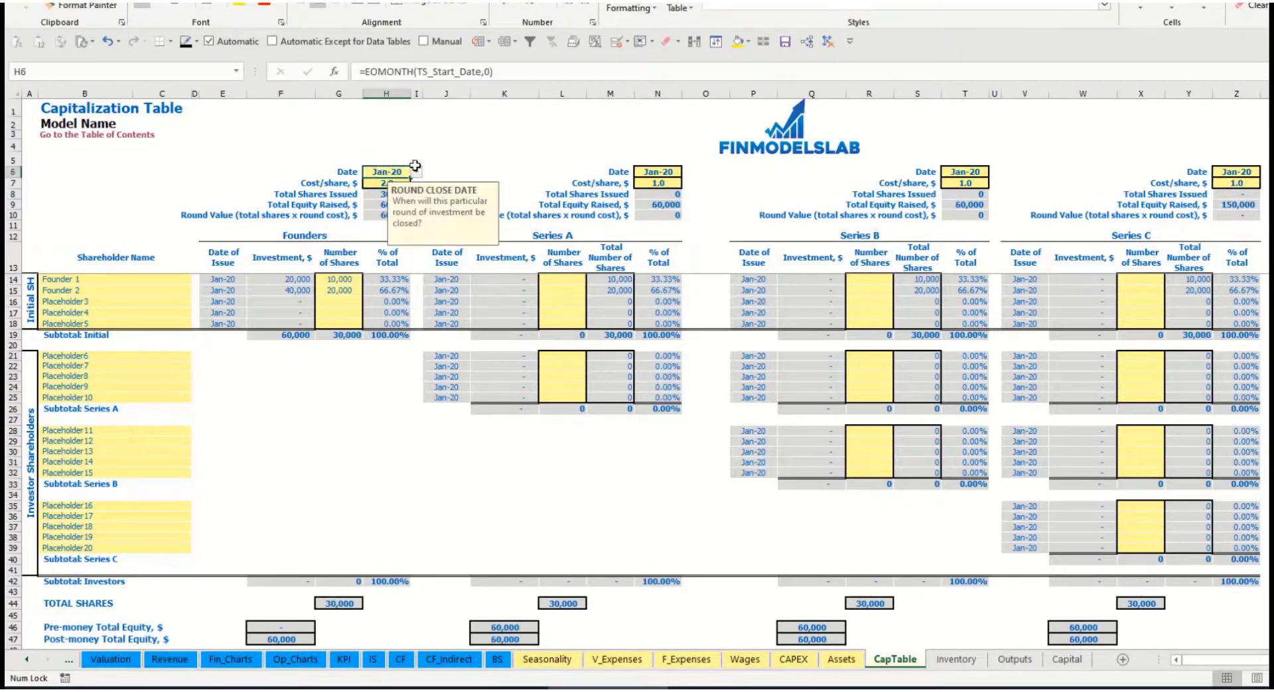
left_click(416, 172)
left_click(384, 193)
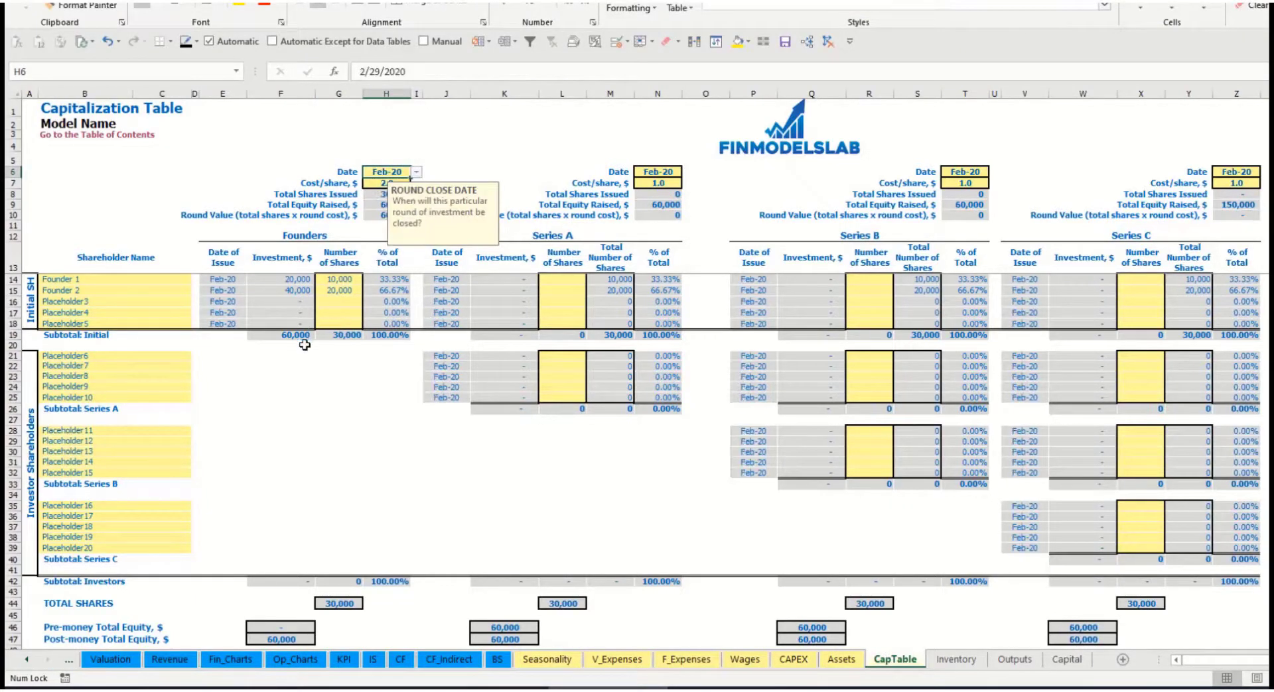
Examine how the founders' investments, their subtotal, the post-money total equity and the ownership percentages are calculated
left_click(290, 281)
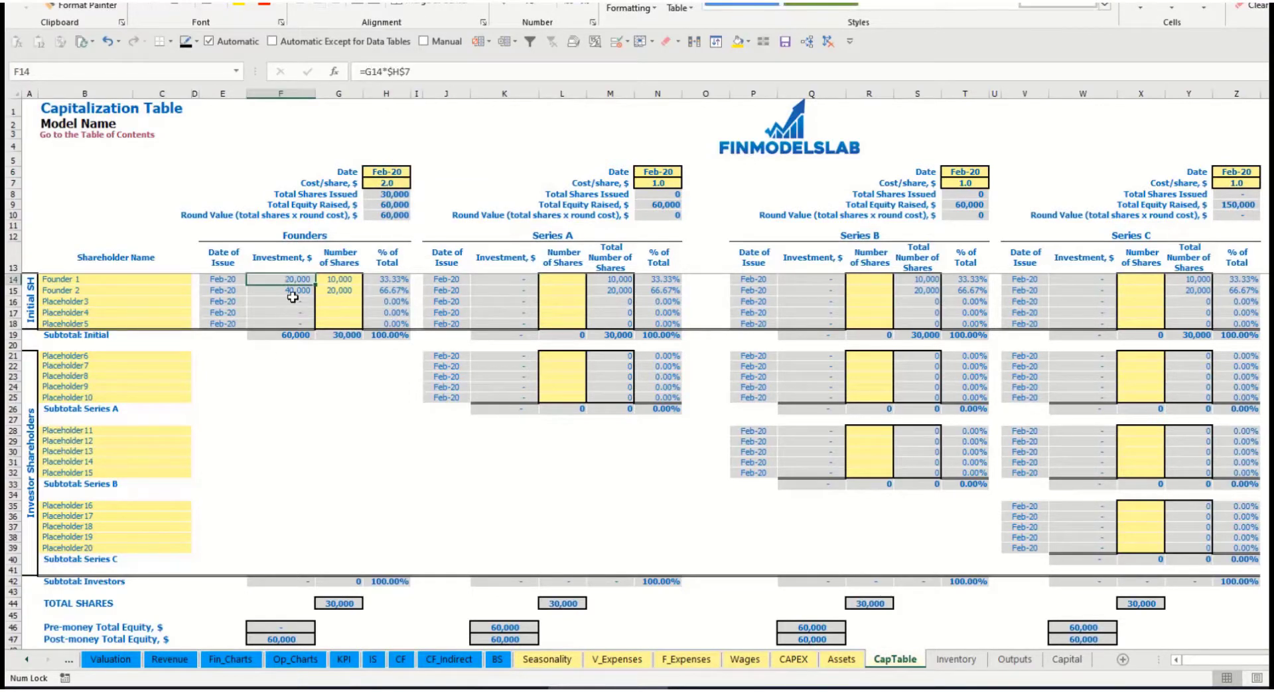
left_click(287, 291)
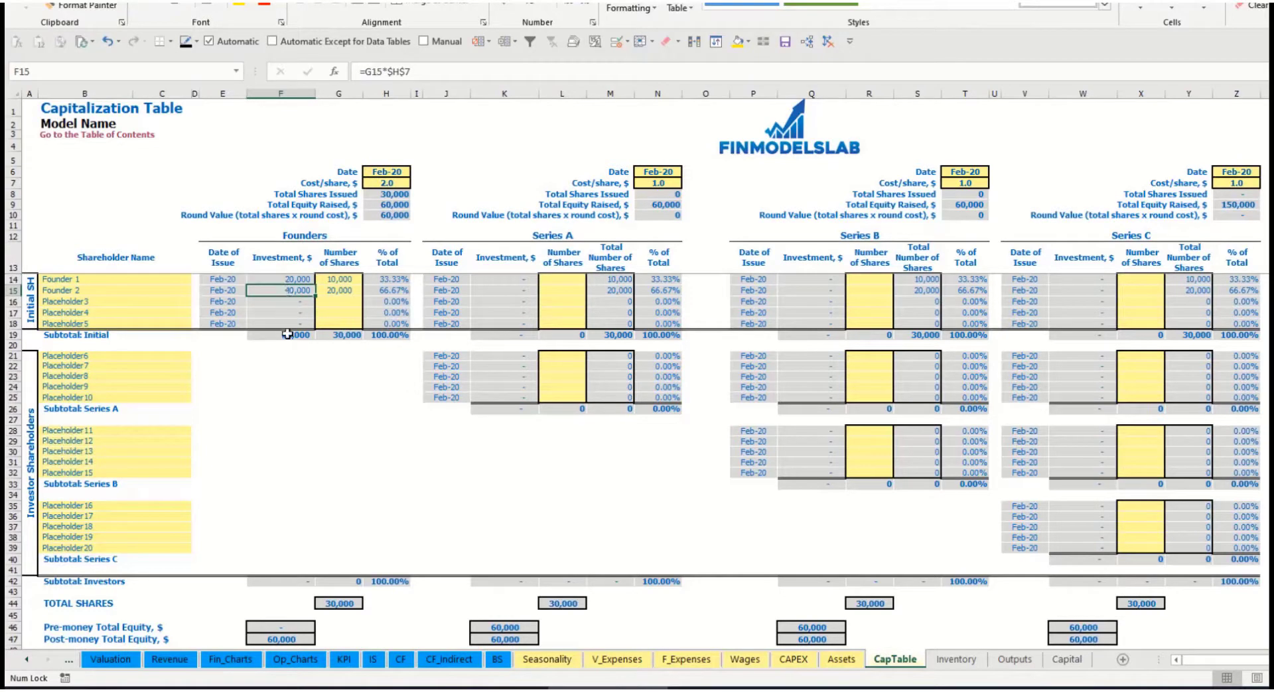
left_click(286, 336)
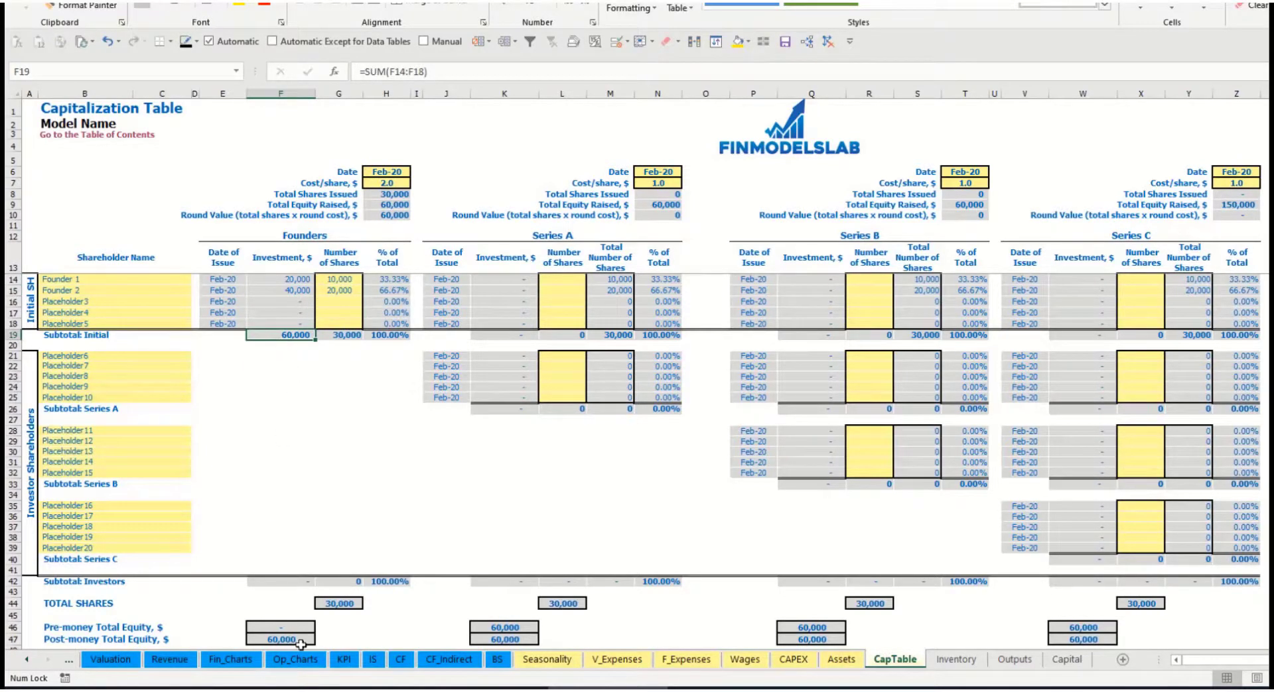
left_click(20, 640)
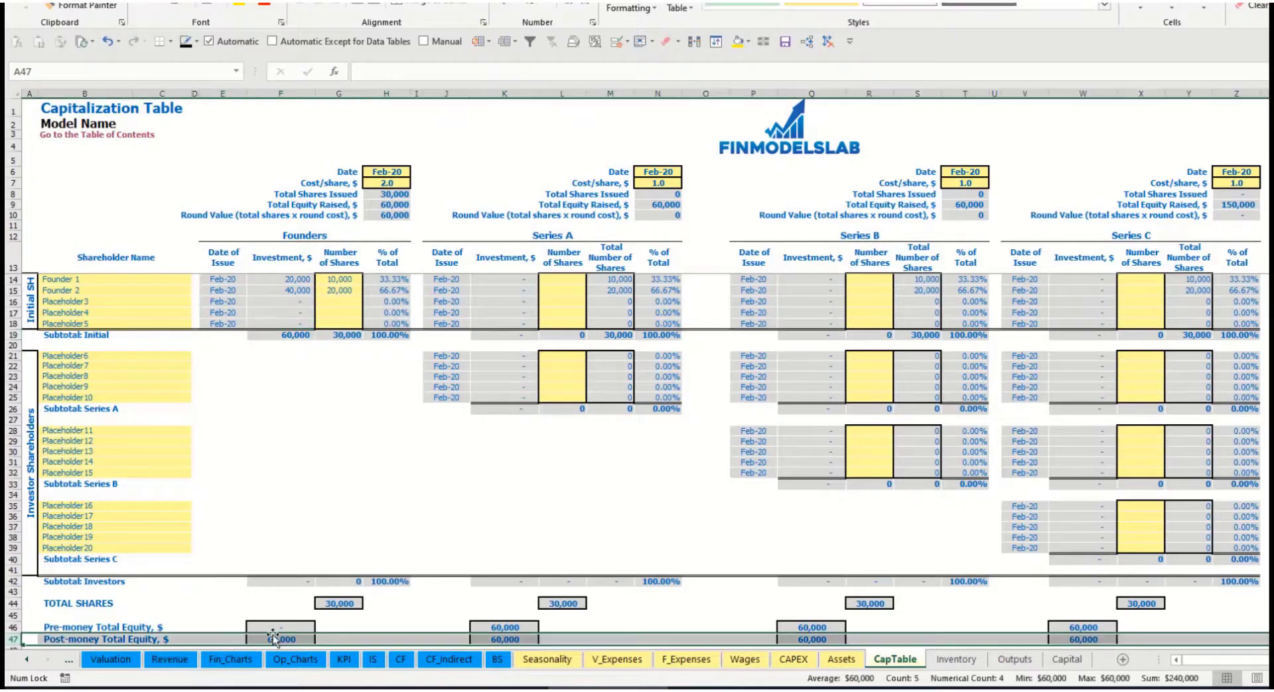
left_click(394, 281)
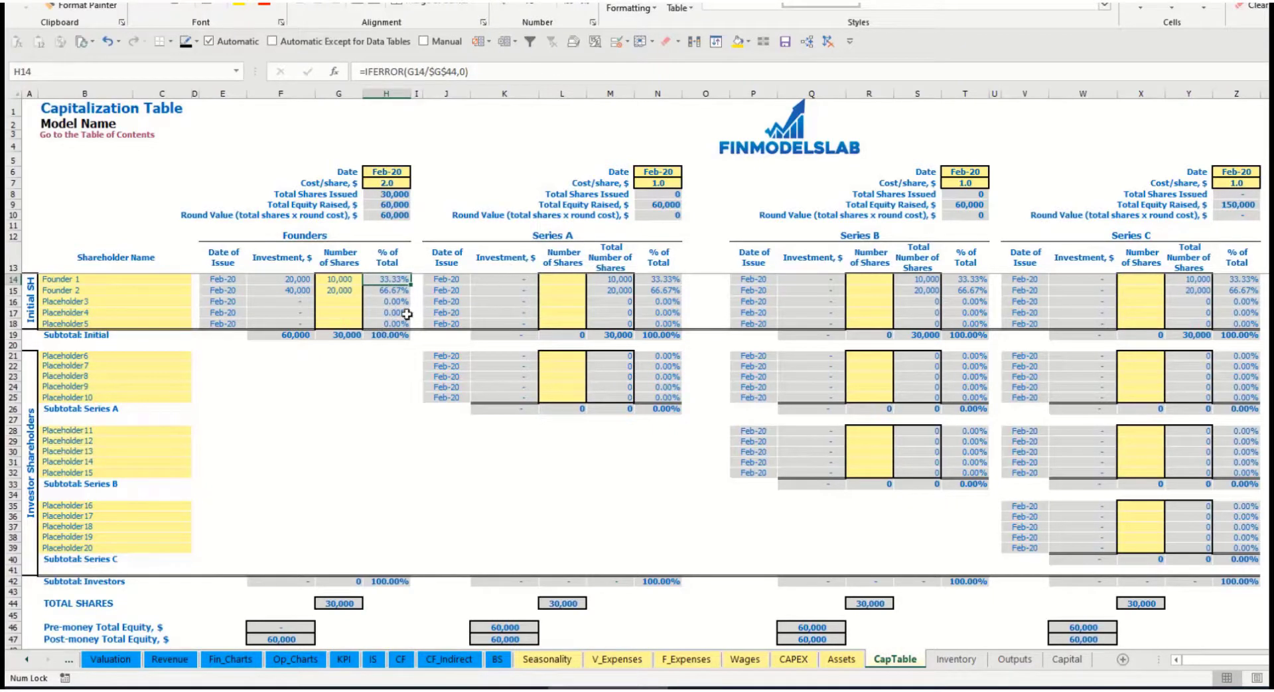
Rename the first Series A investor shareholder, Placeholder6, to "Investor 1"
left_click(155, 357)
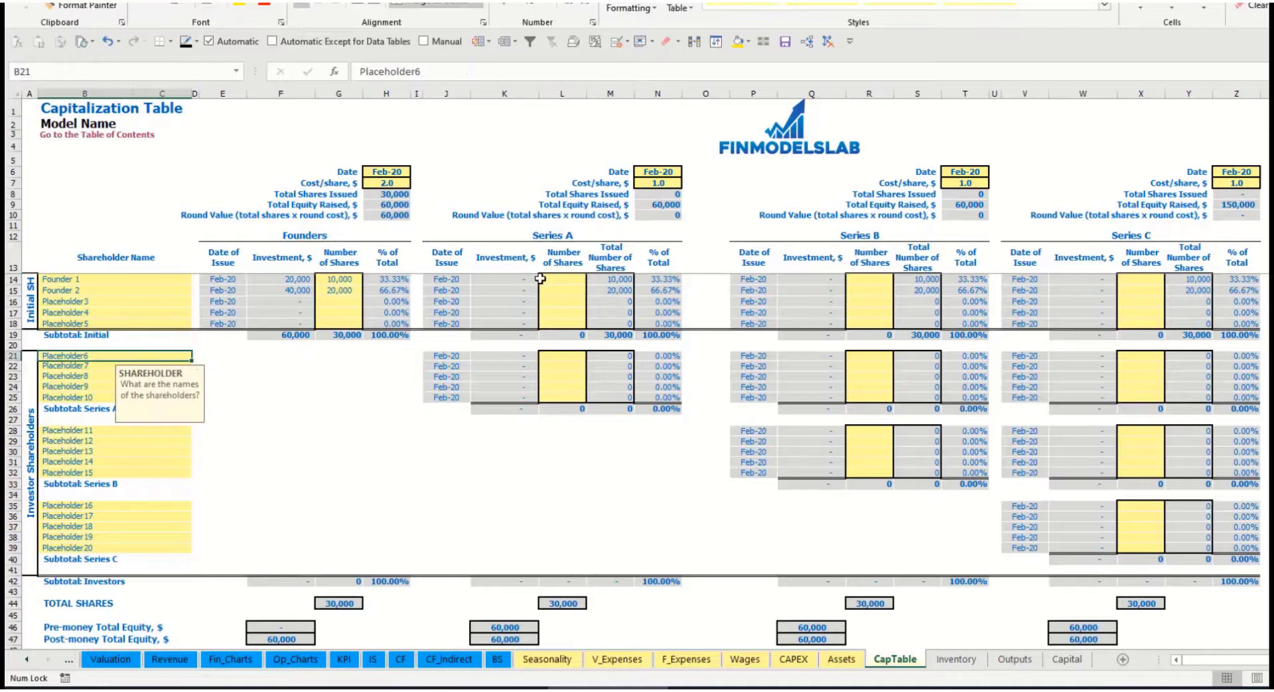
left_click(577, 238)
left_click(94, 359)
type("Investor 1")
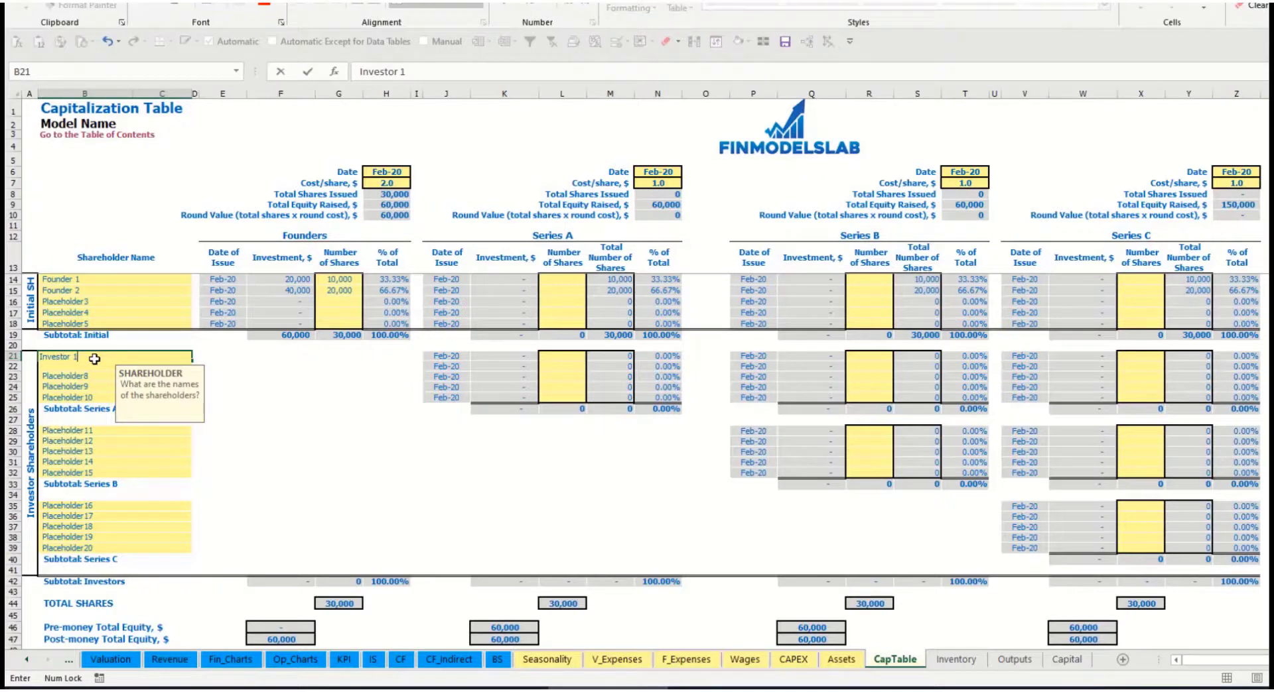
key("Return")
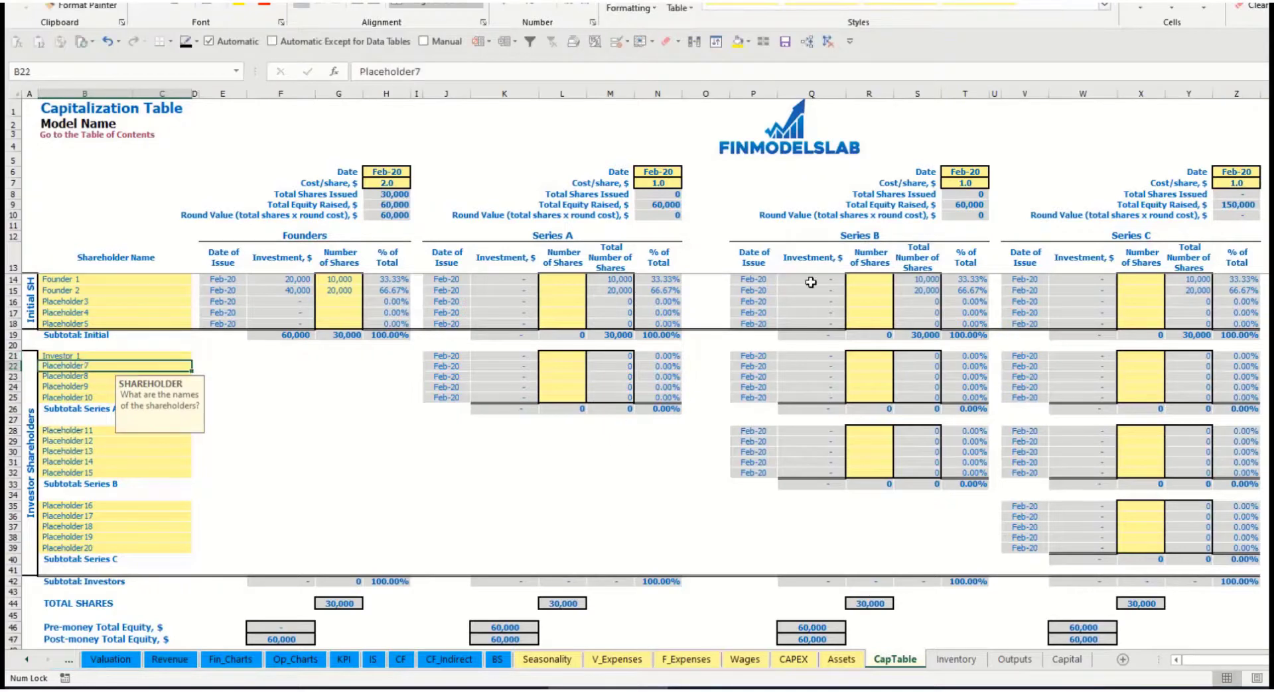
Set the Series A round's date to May-20
left_click(666, 170)
left_click(687, 172)
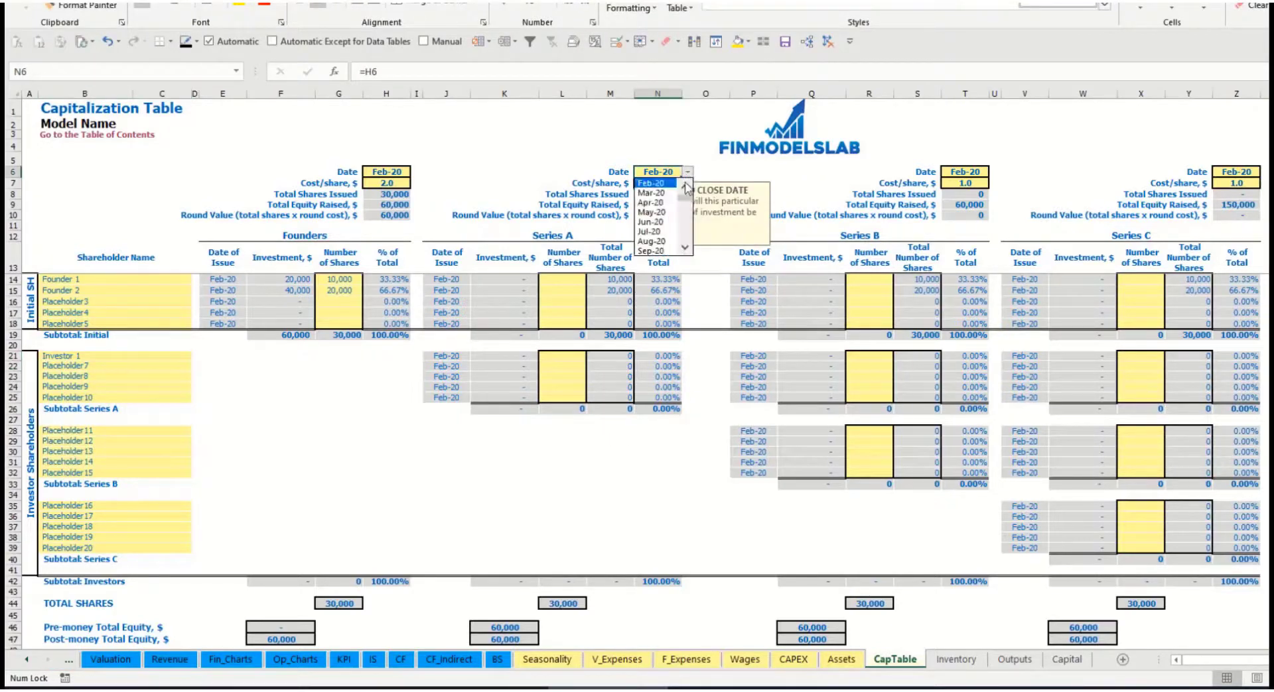
left_click(656, 215)
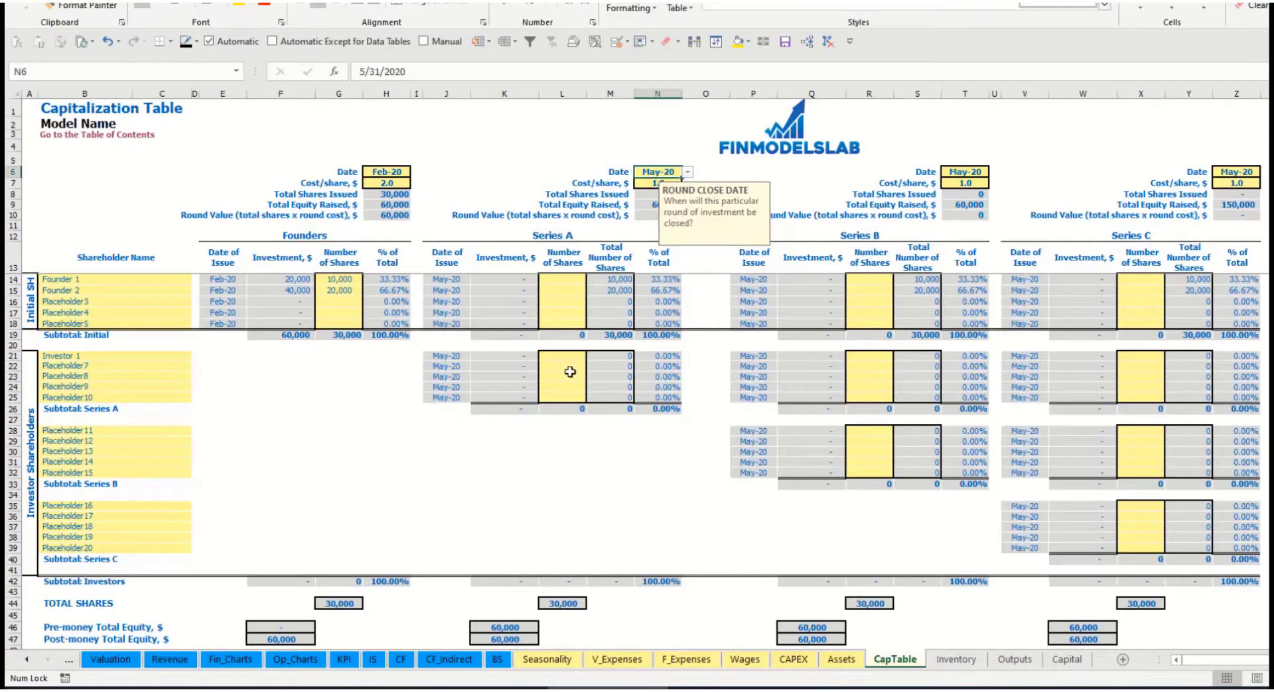
Set the Series A round's cost per share to 5 and issue 1,000 shares to Investor 1
left_click(652, 181)
type("5")
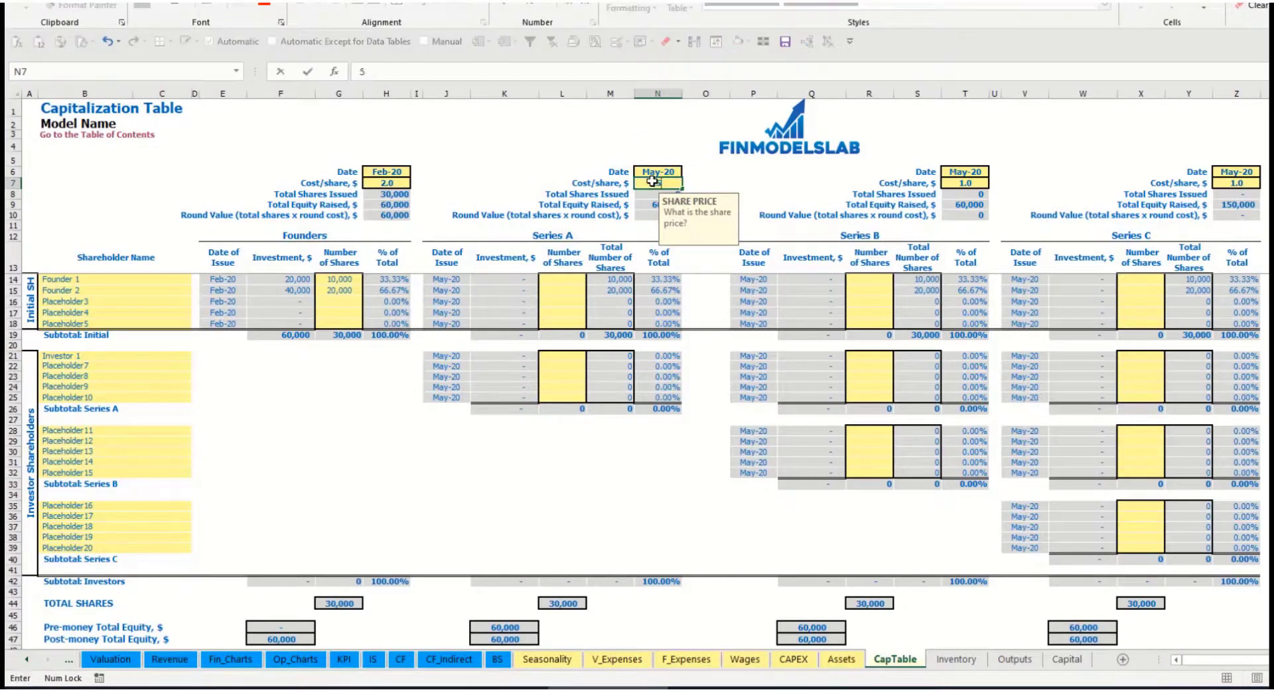
key("Return")
left_click(563, 355)
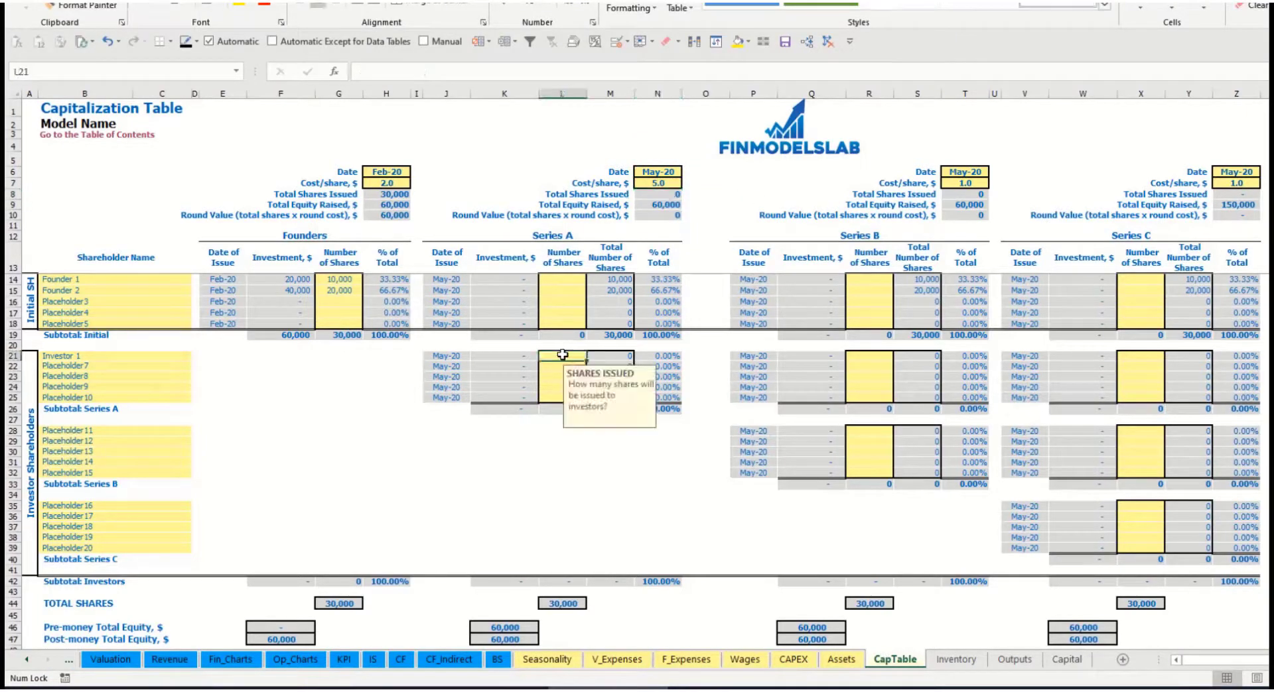
type("1000")
key("Return")
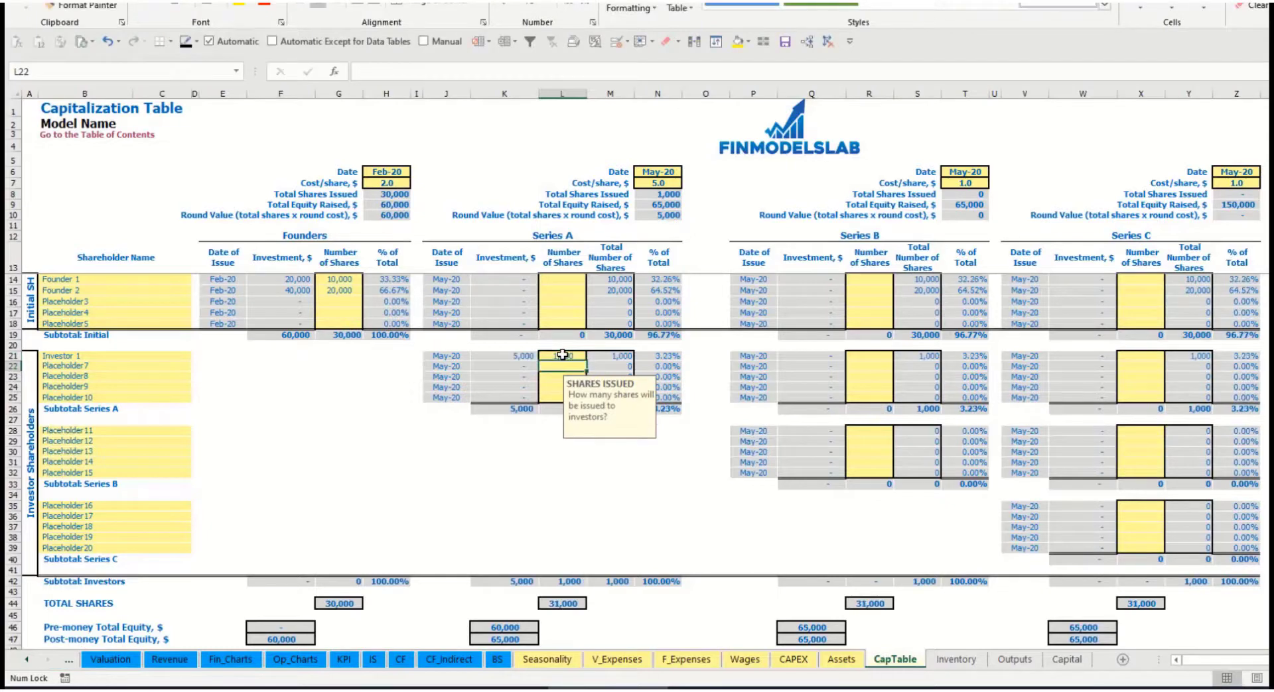
Examine how Investor 1's investment, the Series A pre-money and post-money total equity, and each shareholder's ownership percentage are calculated
left_click(508, 459)
left_click(512, 357)
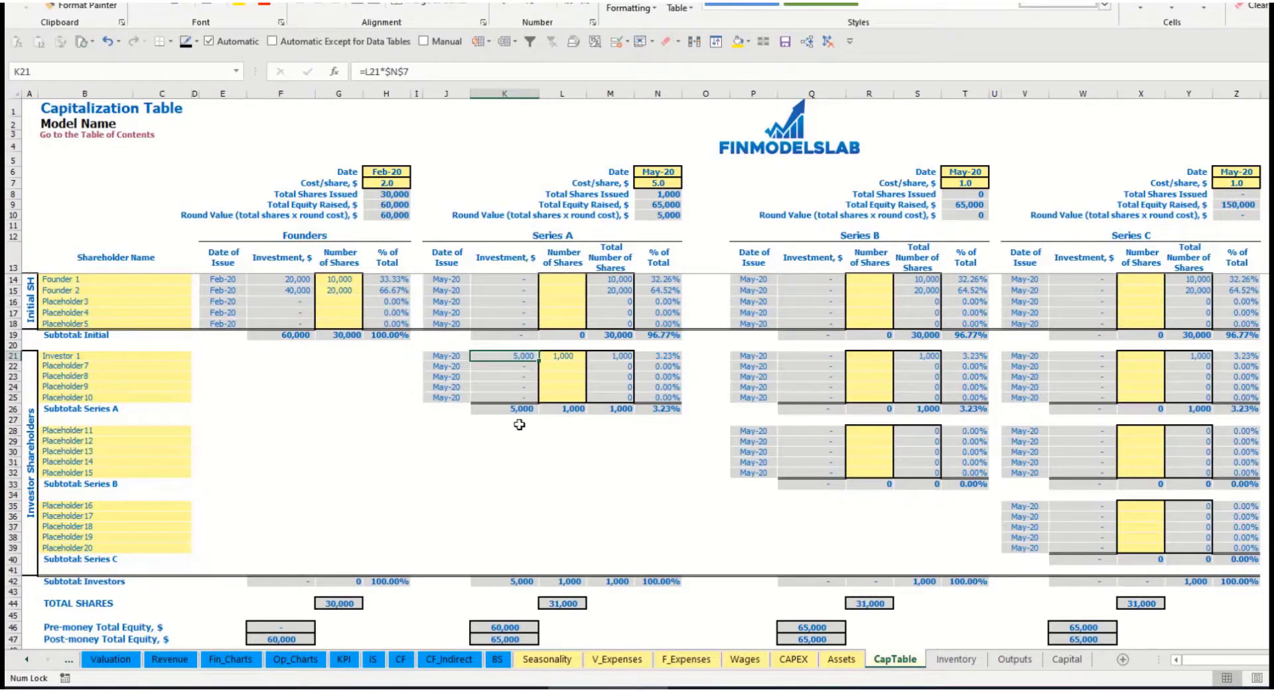
left_click(493, 623)
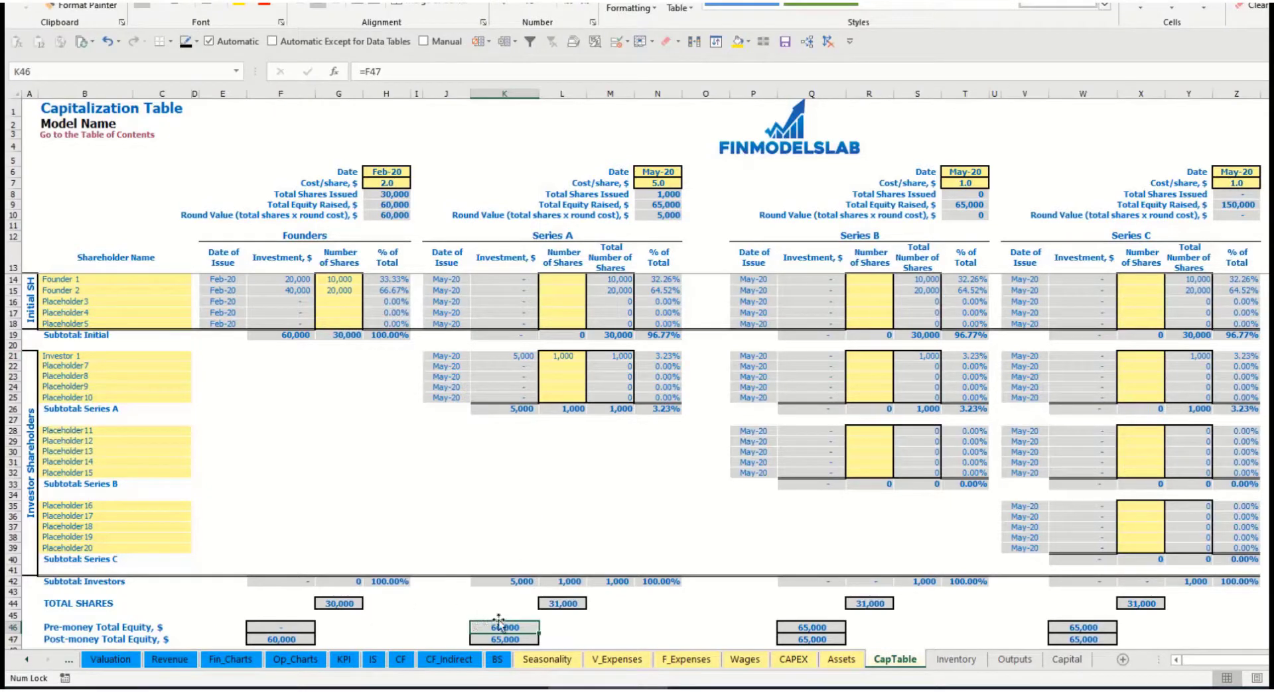
key("Down")
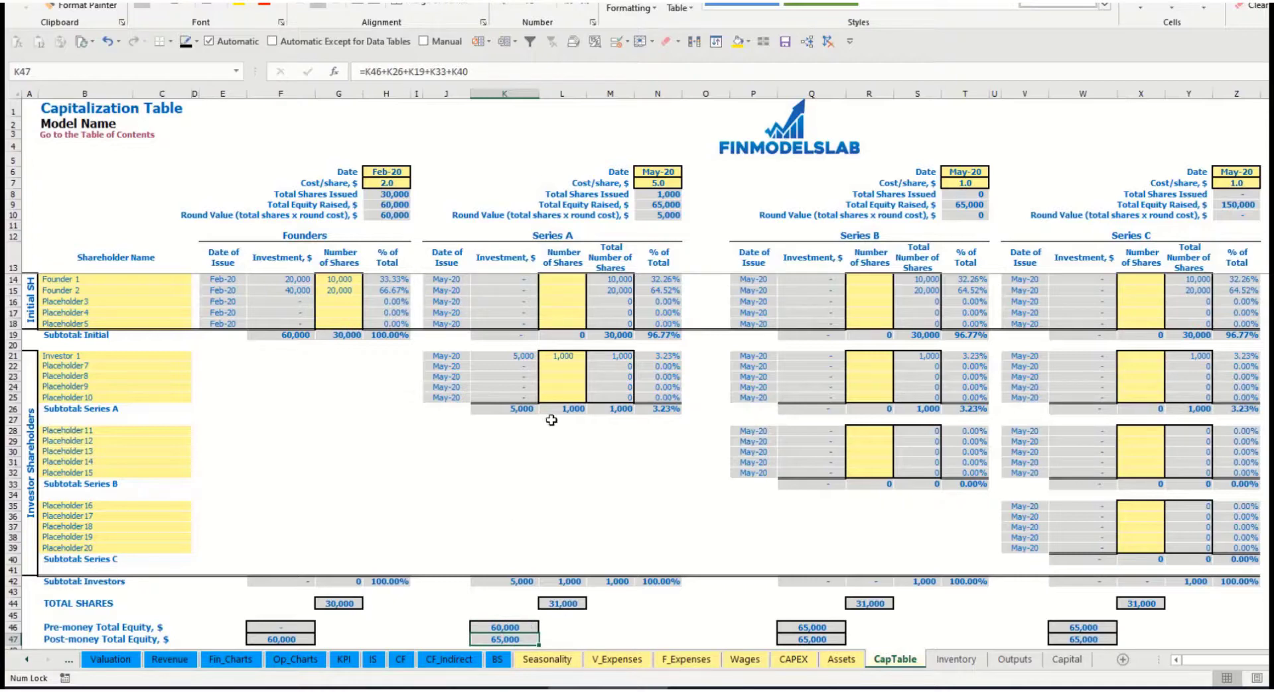
left_click(648, 356)
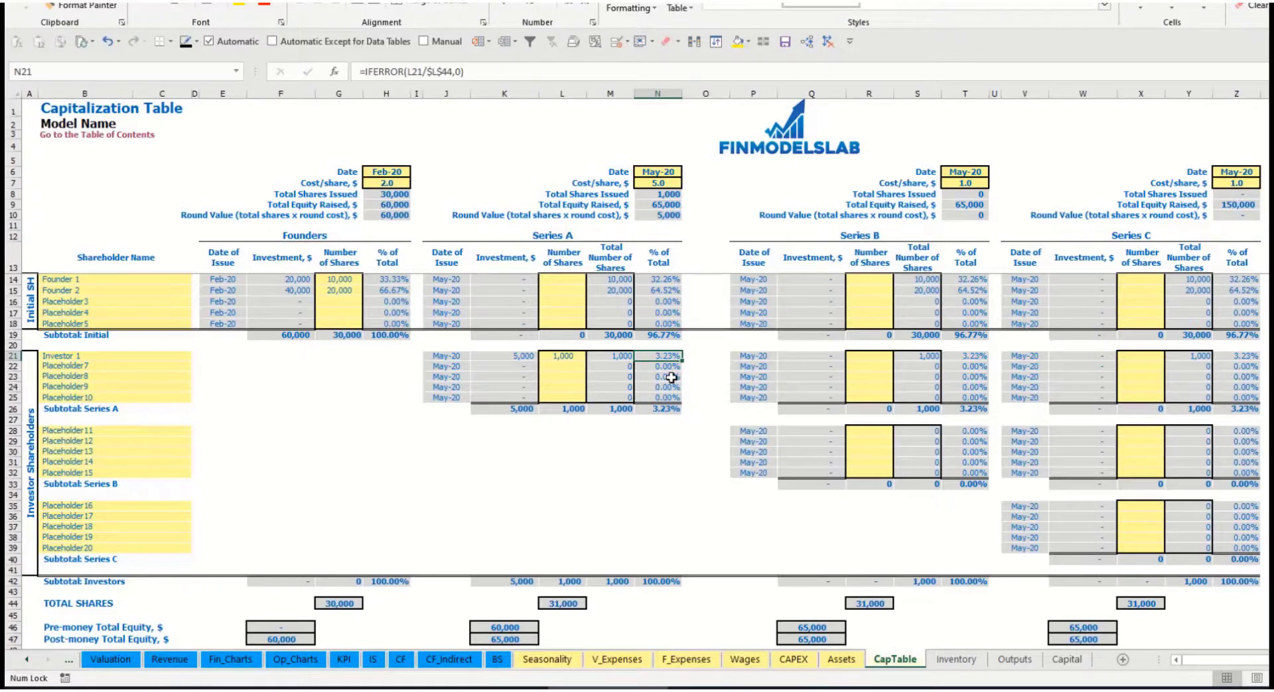
left_click_drag(146, 279, 154, 294)
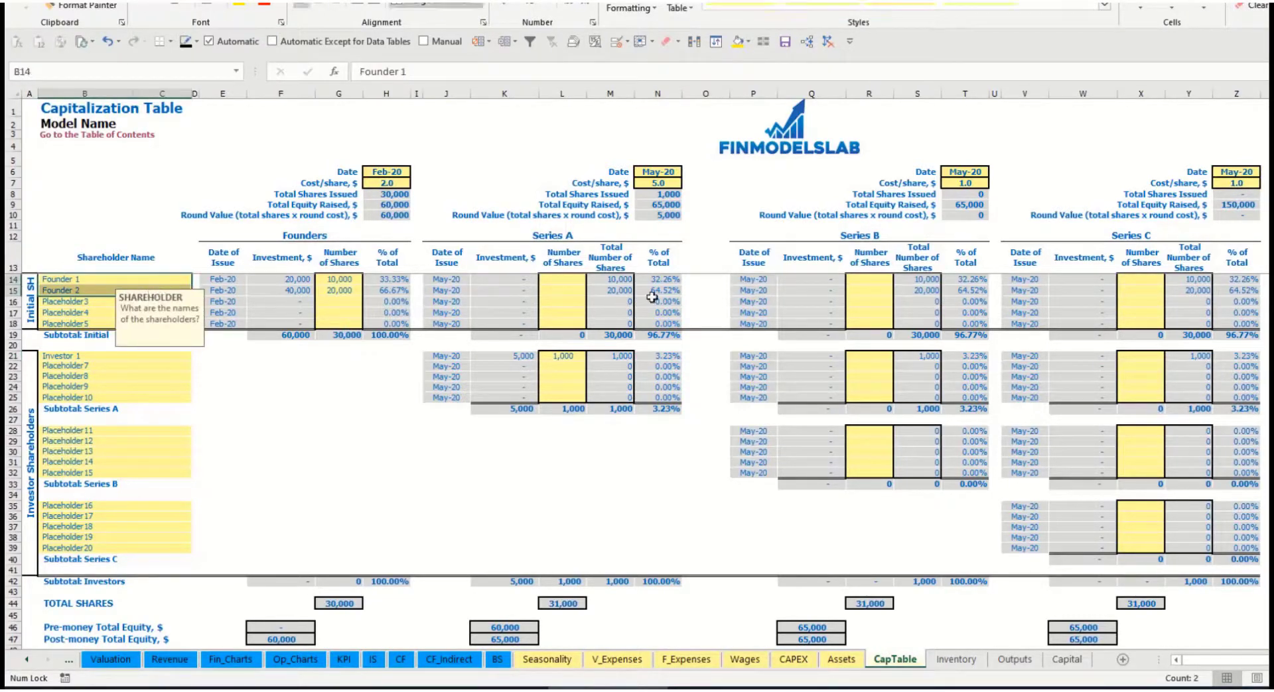
left_click_drag(665, 278, 665, 291)
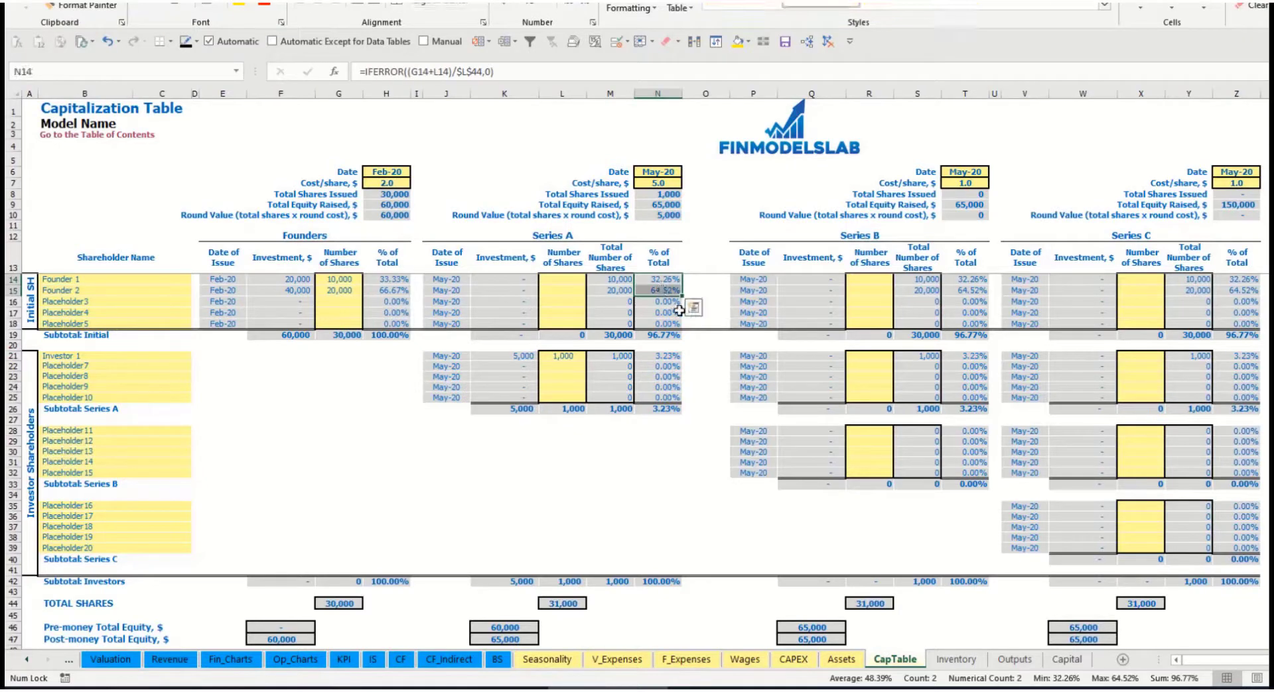
key("Up")
key("Down")
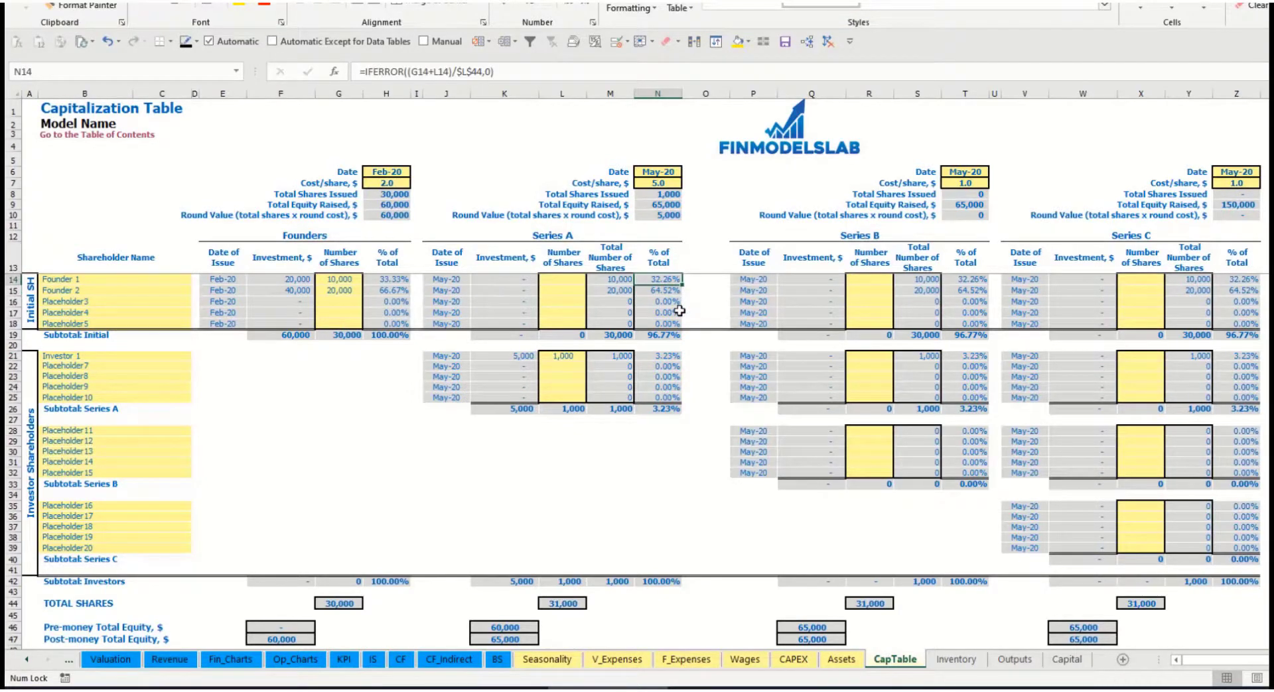
key("Down")
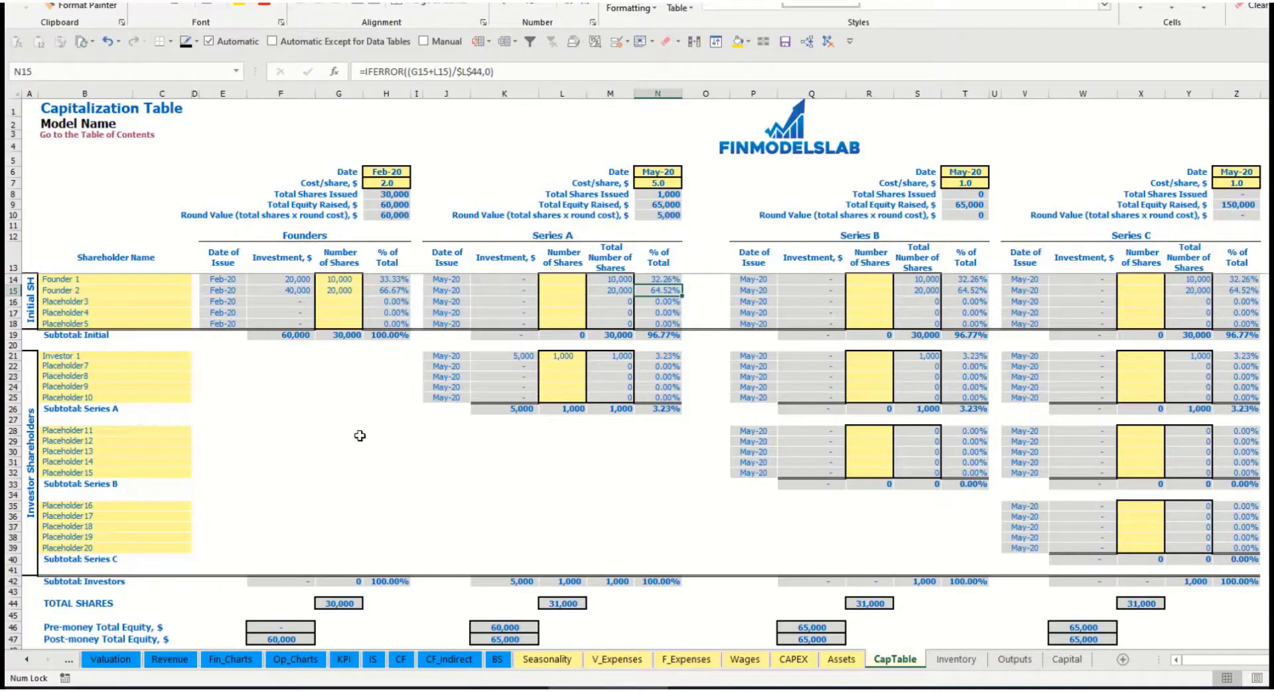
Look over the Series B and Series C shareholder name entries and the Series A investors' share count inputs
left_click(128, 440)
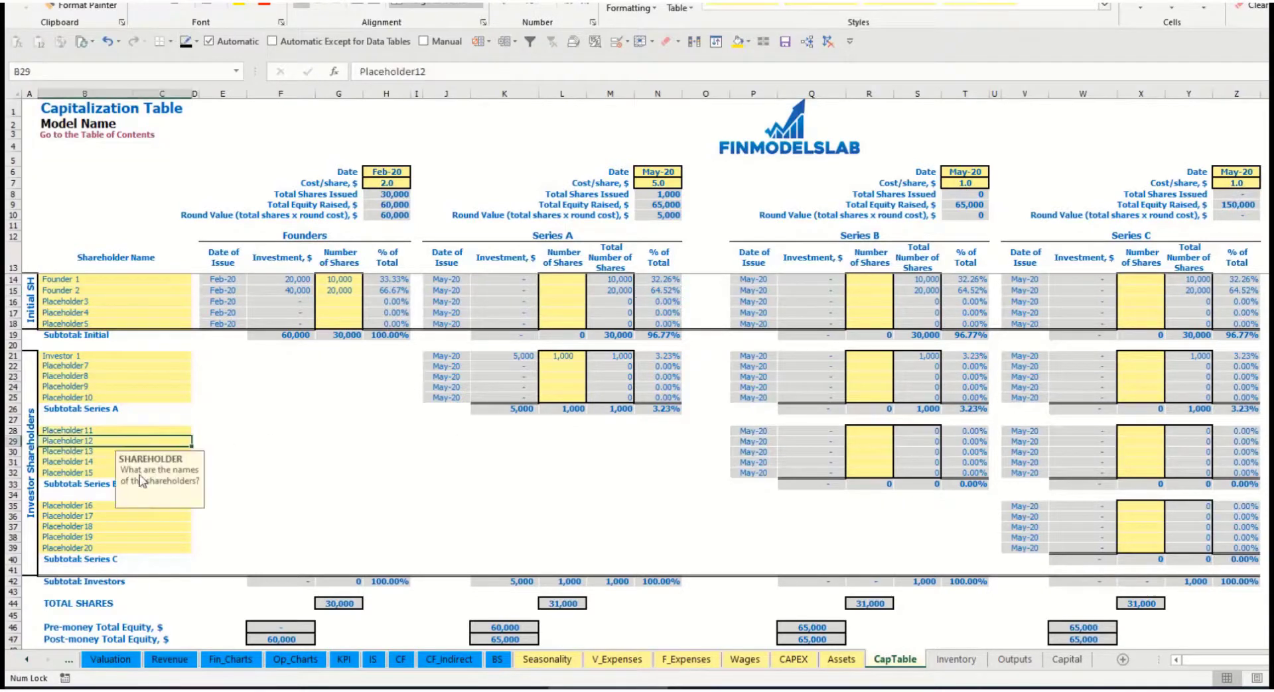
left_click(110, 507)
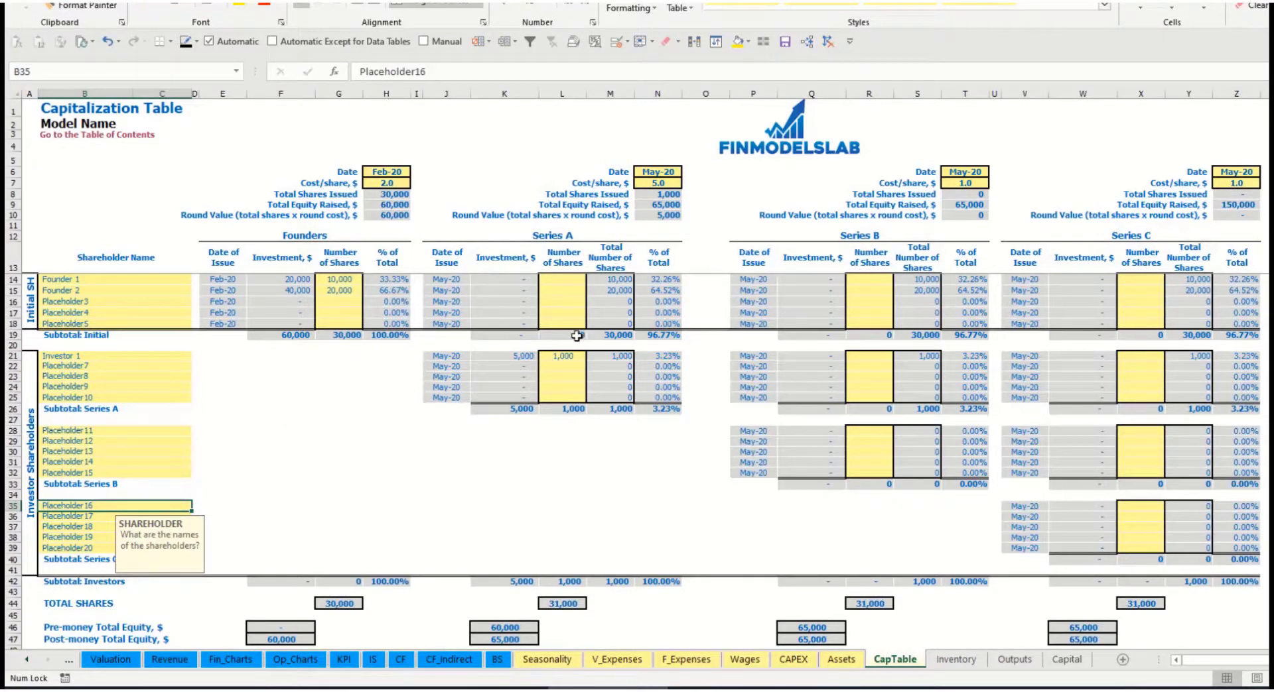
left_click(567, 358)
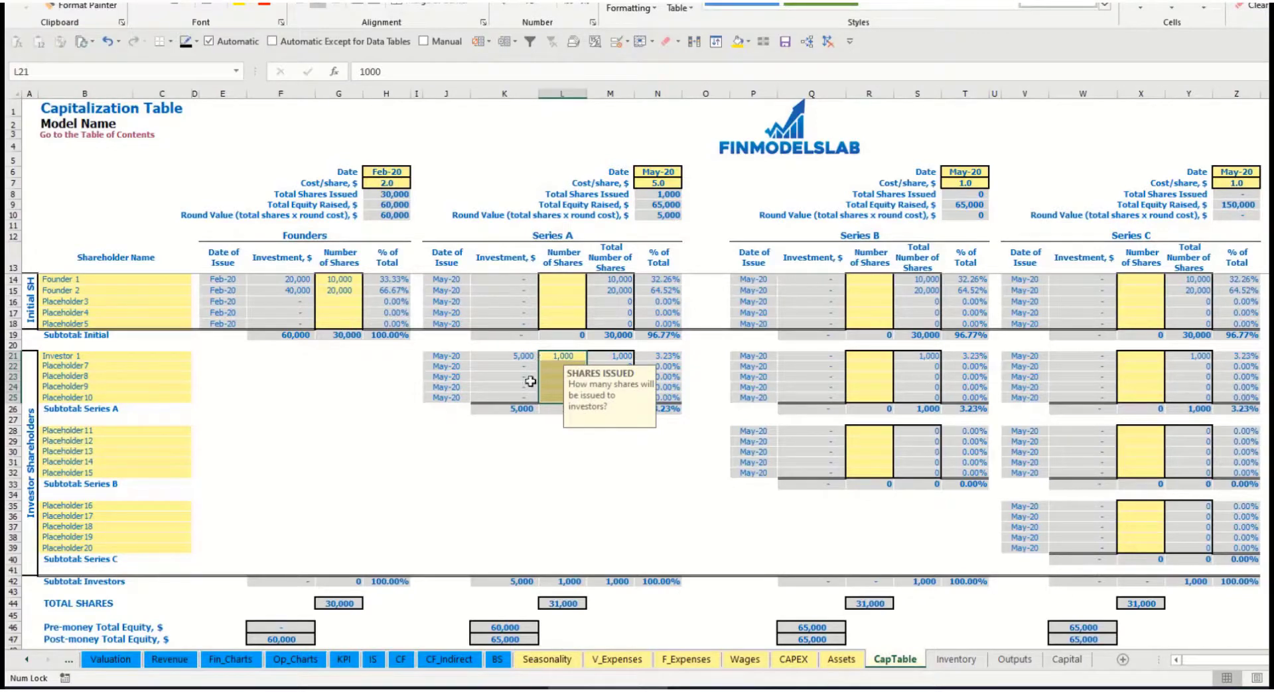
left_click(582, 453)
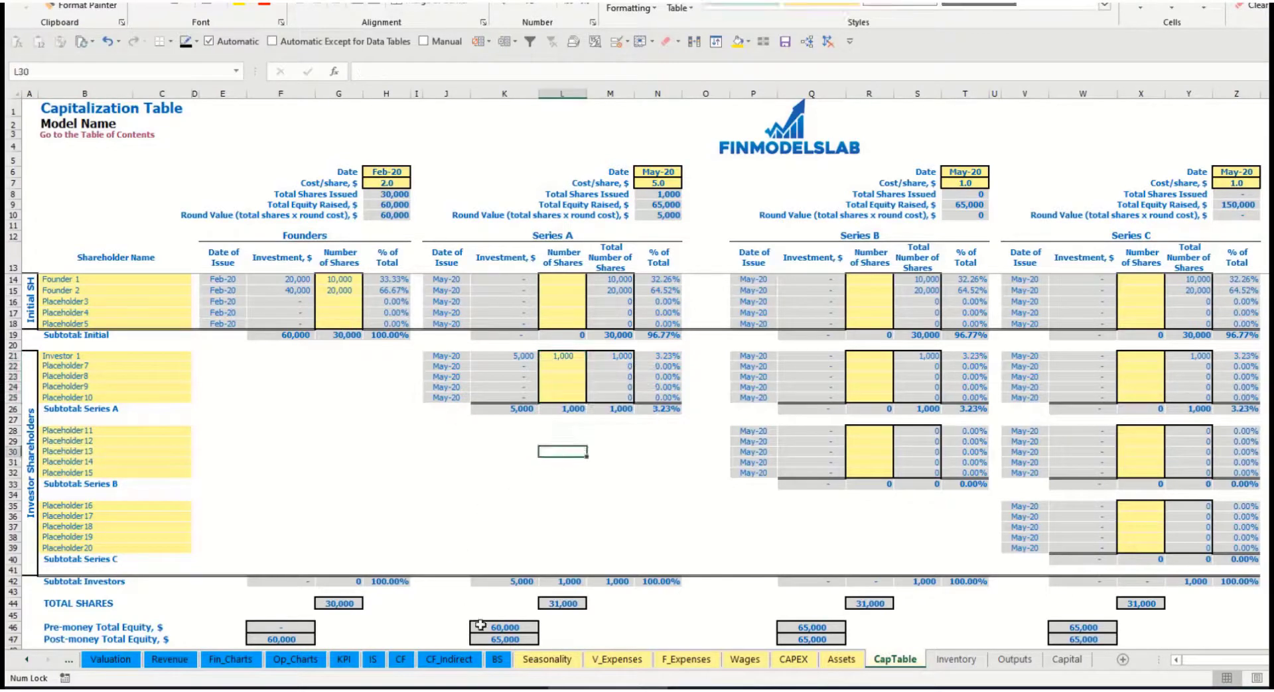
Check the Feb-20 and May-20 ordinary equity raisings in the cash flow statement and the ordinary equity line in the balance sheet
left_click(400, 660)
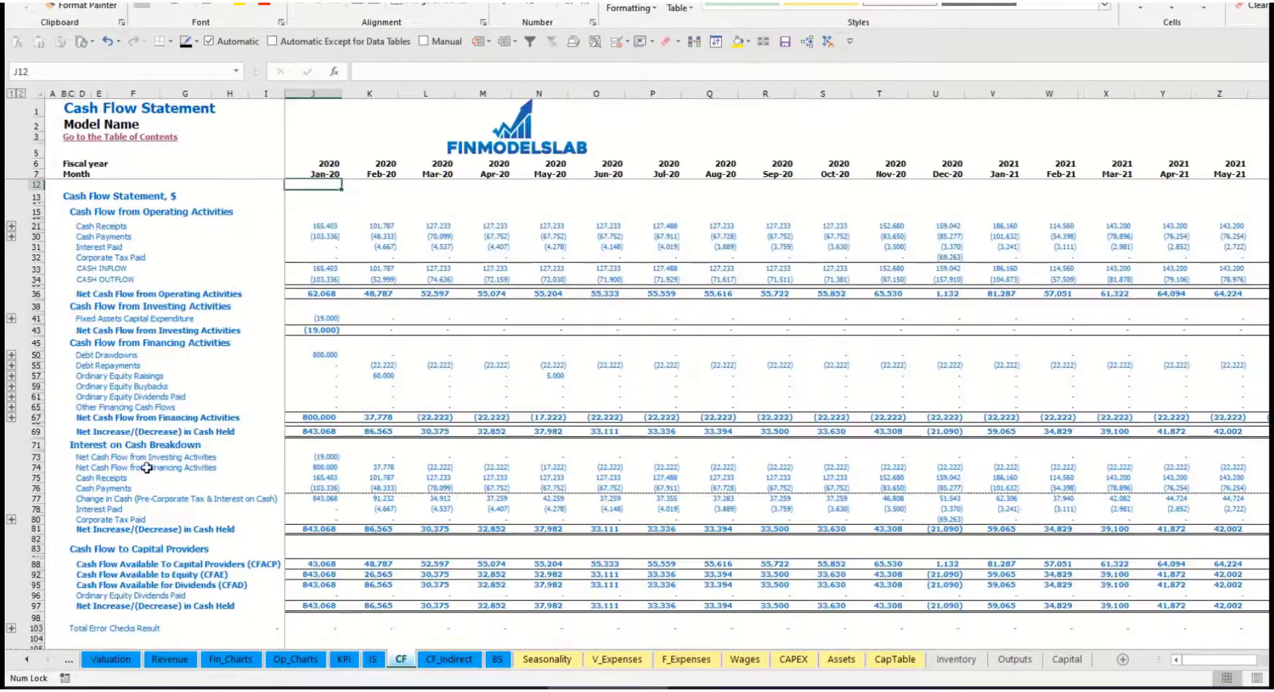
left_click(35, 376)
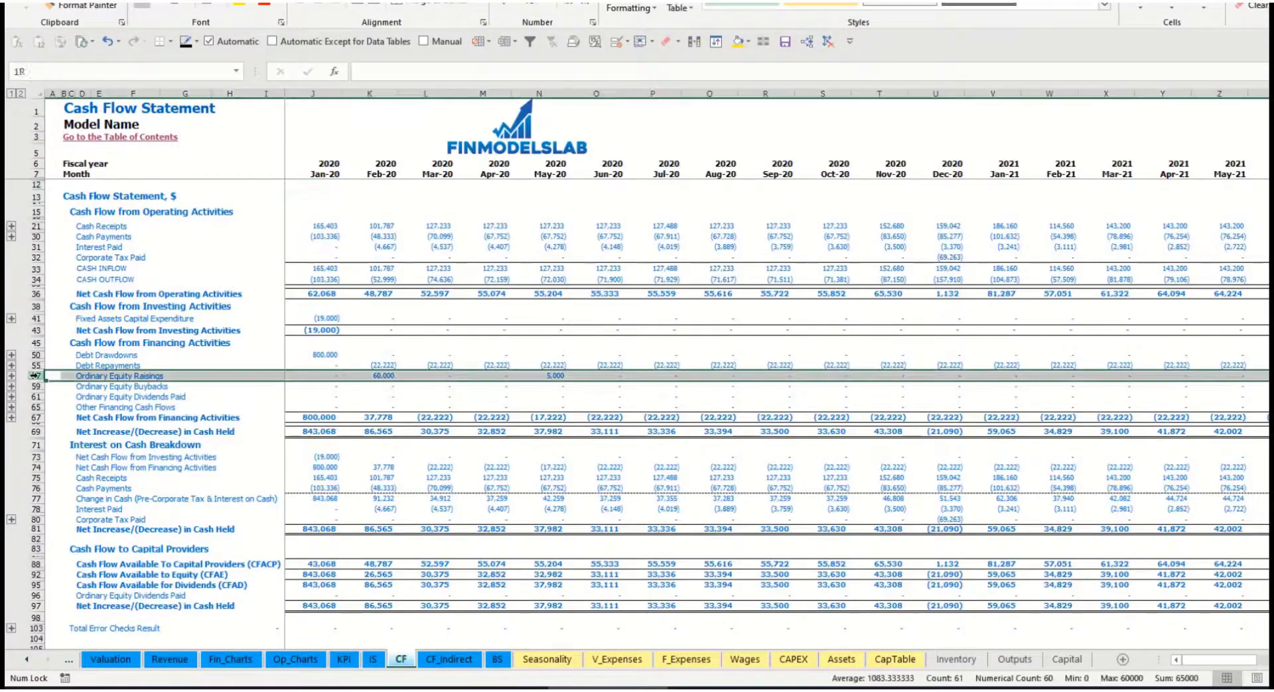
left_click(381, 376)
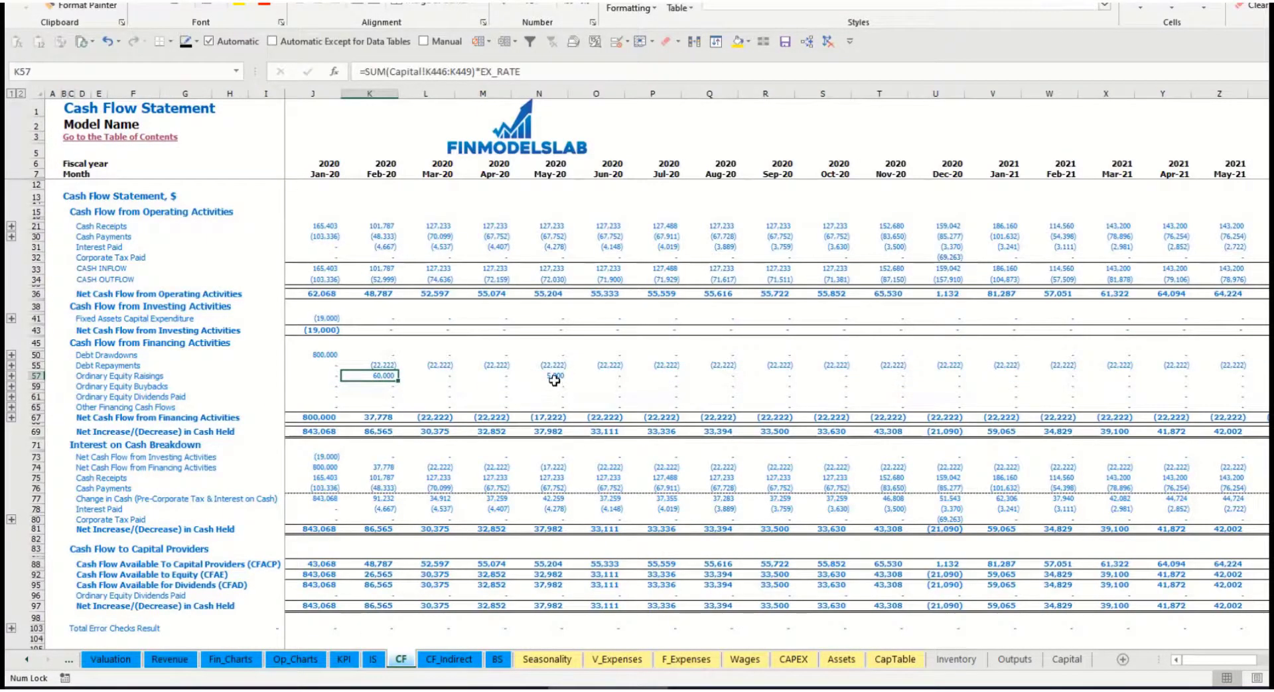
left_click(553, 376)
left_click(497, 660)
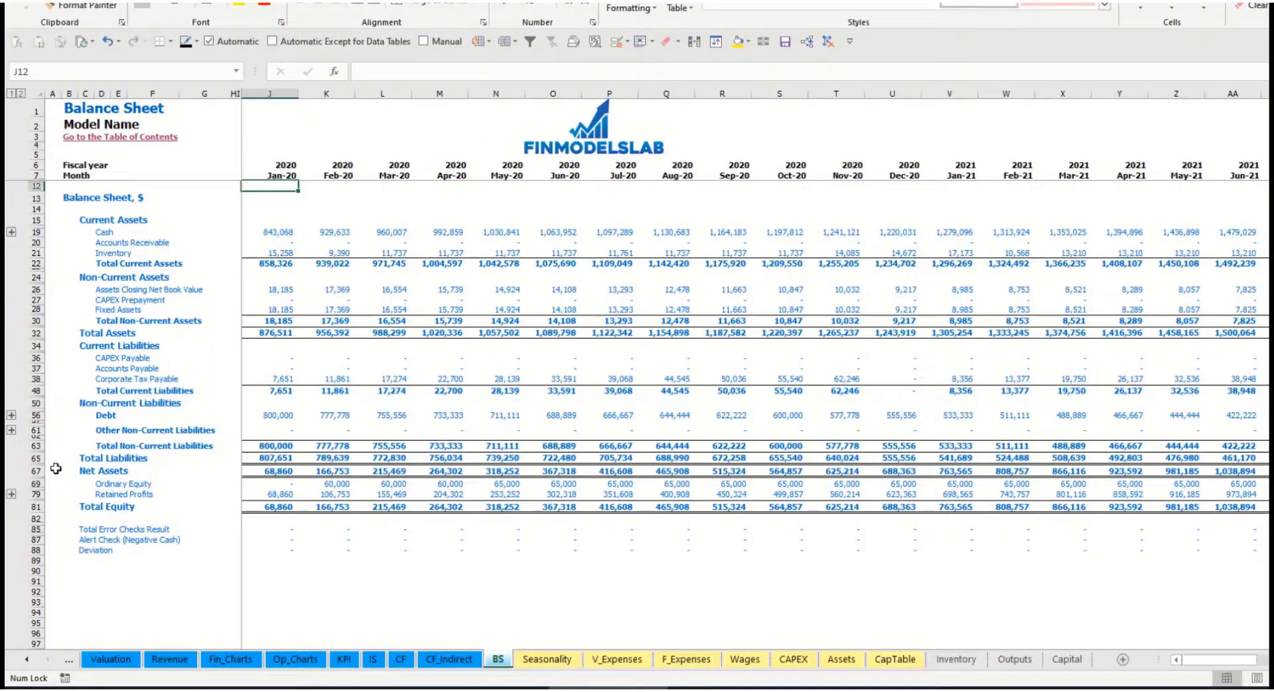
left_click(36, 484)
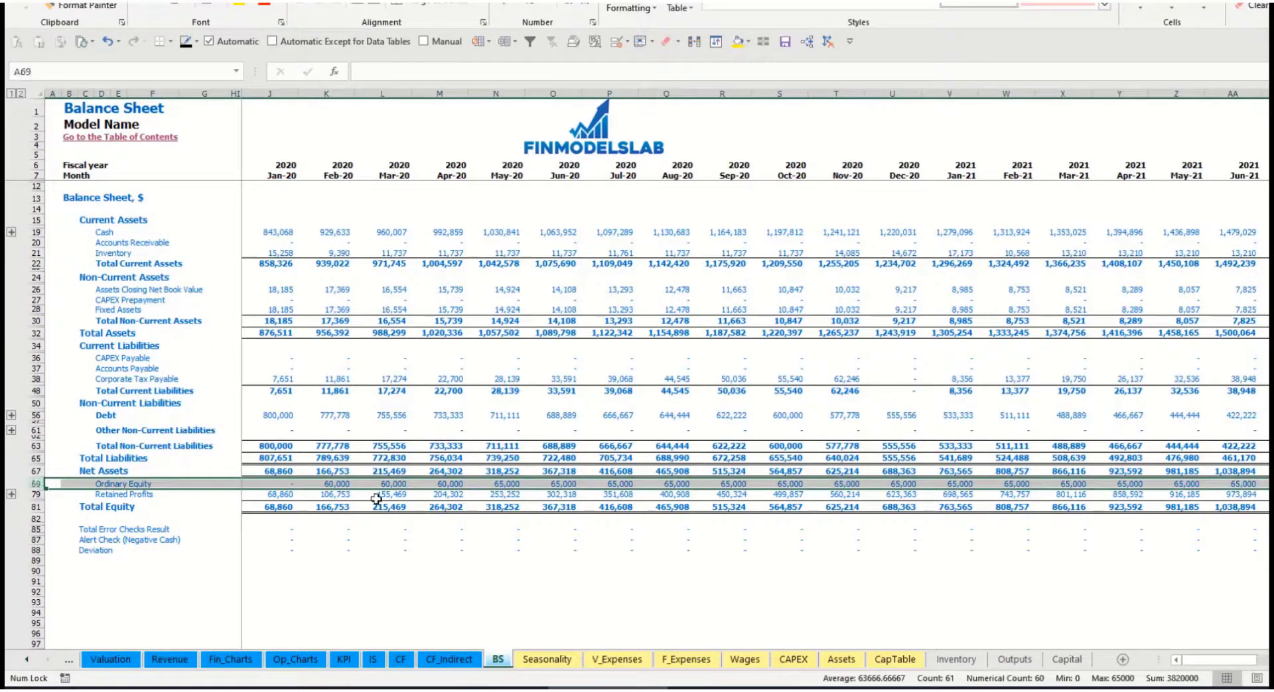